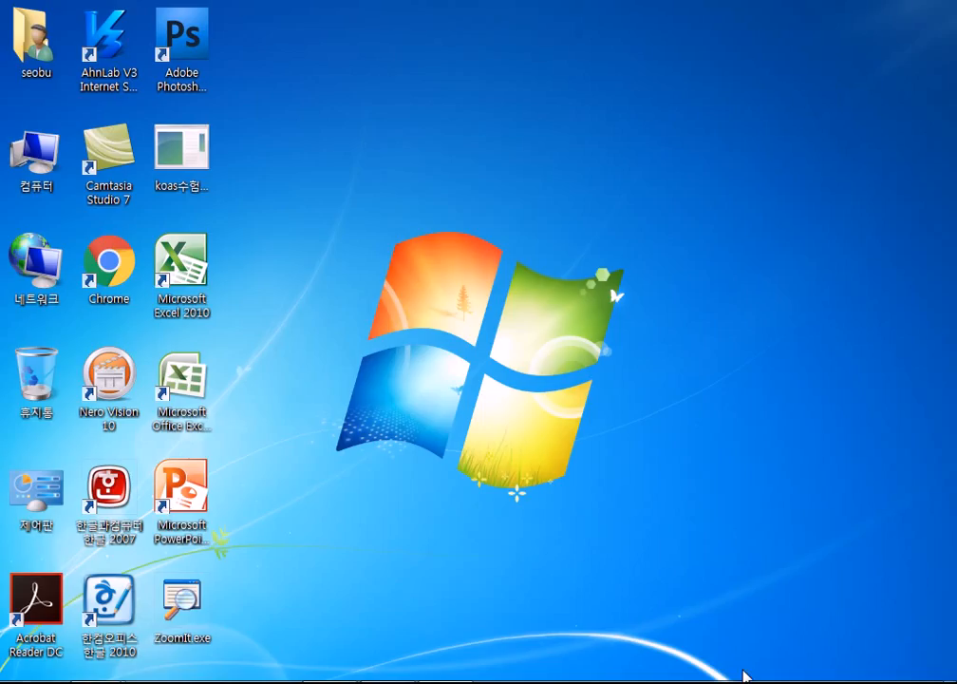
- Move 메모장 to just above 계산기 in the Start menu's program list and open it
left_click(25, 681)
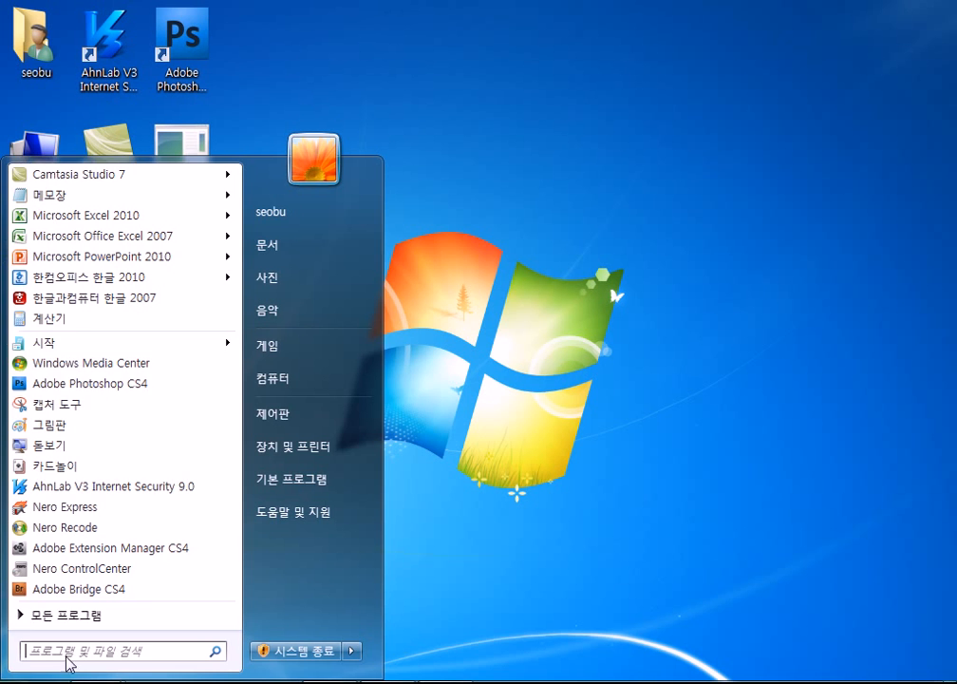
left_click_drag(107, 198, 94, 319)
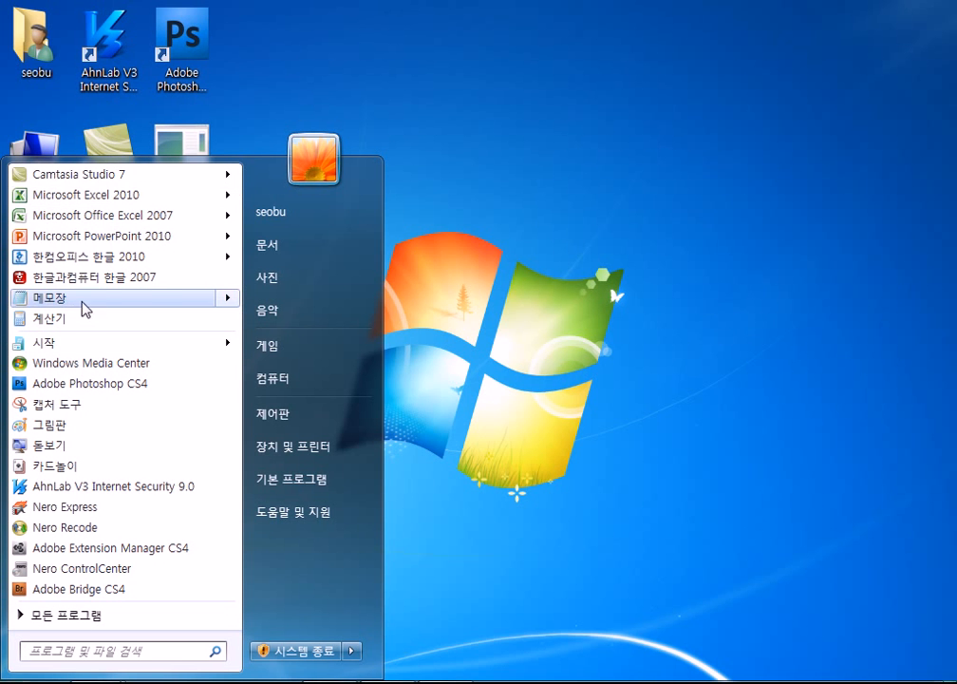
left_click(84, 302)
- Write the heading line "컴퓨터활용능력자격증 1, 2급" in the empty note
type("컴ㅋㅎ")
key("BackSpace")
key("BackSpace")
type("ㅎ")
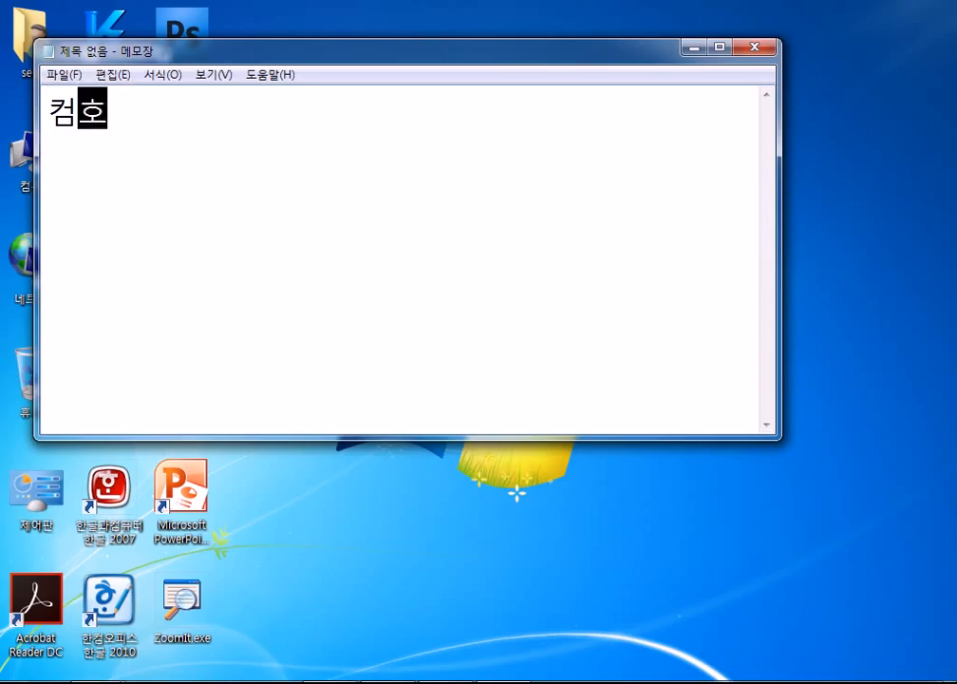
key("BackSpace")
key("BackSpace")
type("컴퓨터활용능력ㅈㅏ격증 1, 2급")
key("Return")
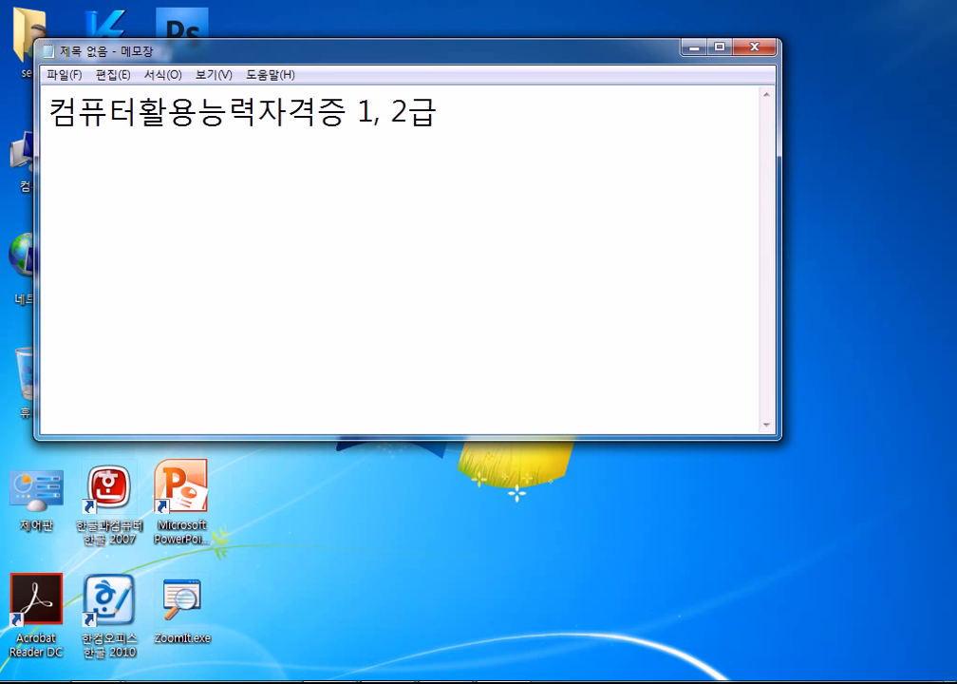
- Move the note window slightly up and right, and add "필기 60점 이상(과목 과락제도, 과목당 40점 이상)" as the second line
left_click_drag(229, 61, 268, 41)
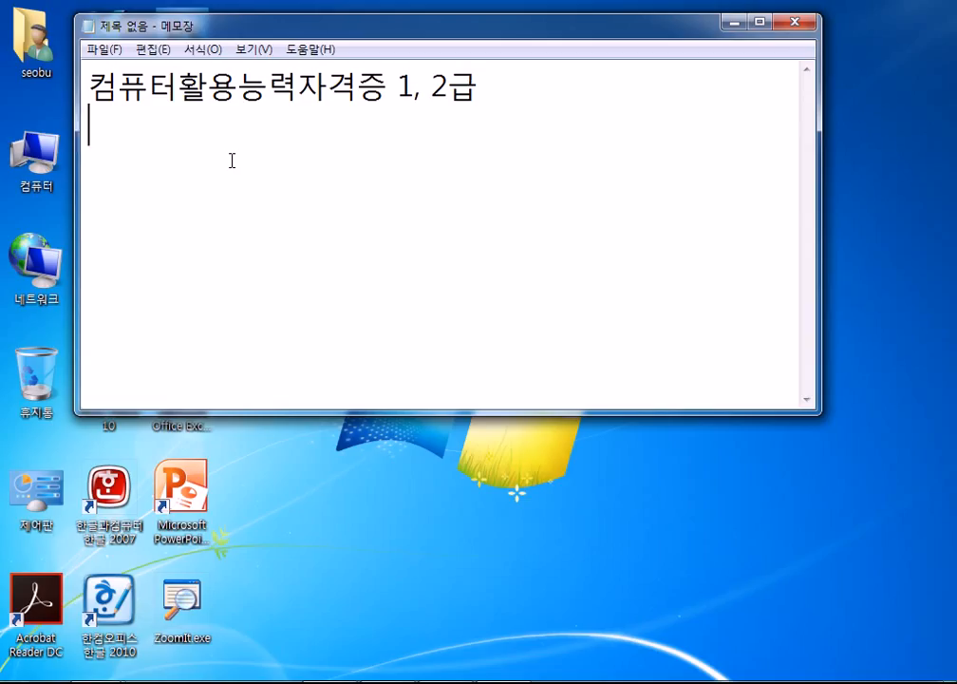
type("필기 60점 이상,")
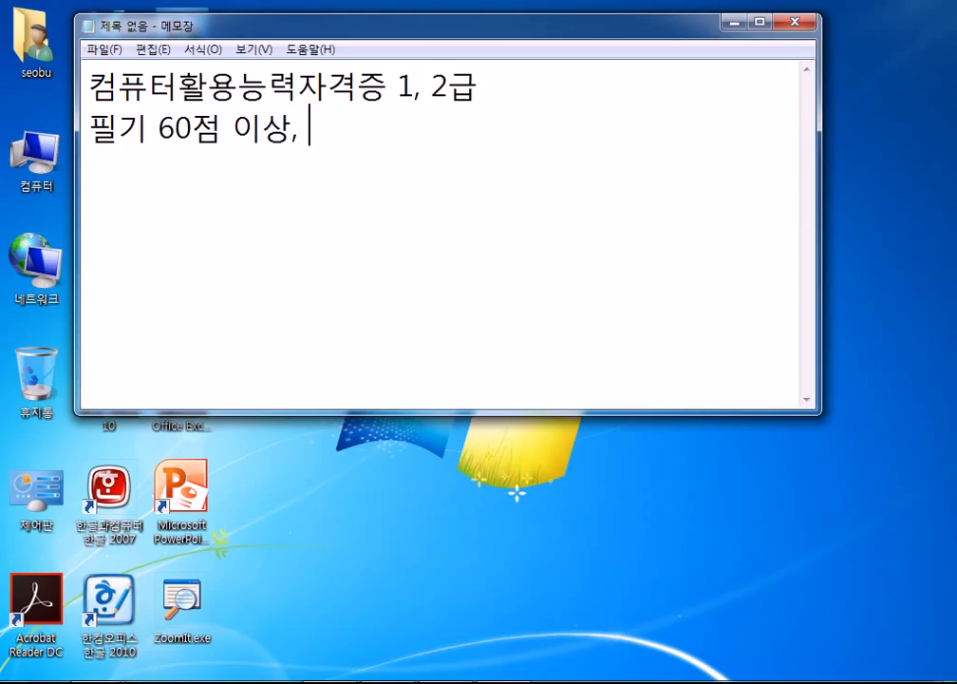
key("BackSpace")
type("(2")
key("BackSpace")
type("괌목 과락제도")
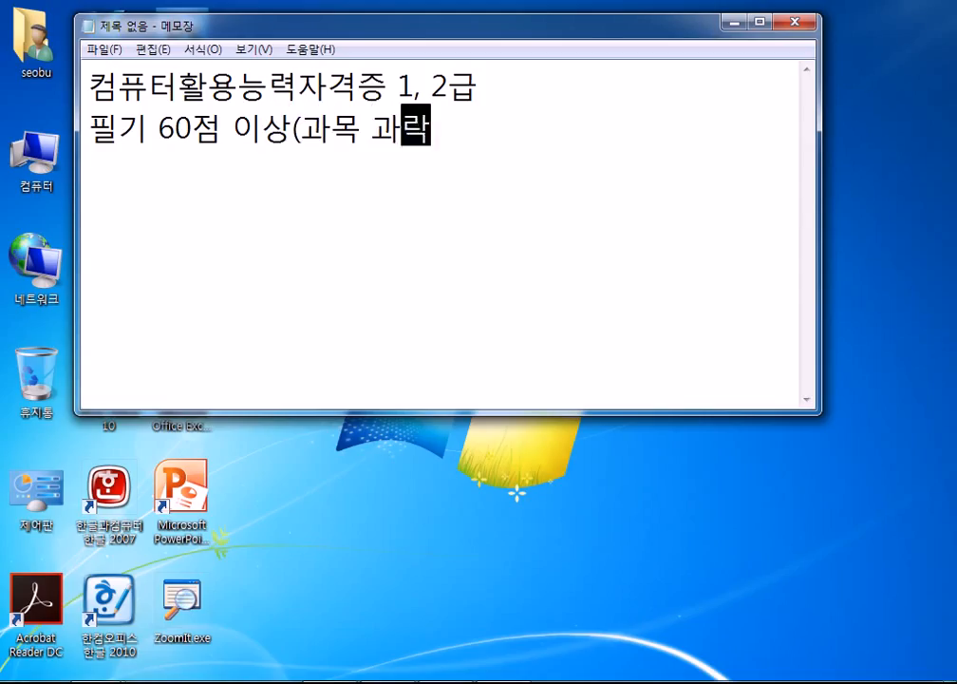
type(", 과목당 ")
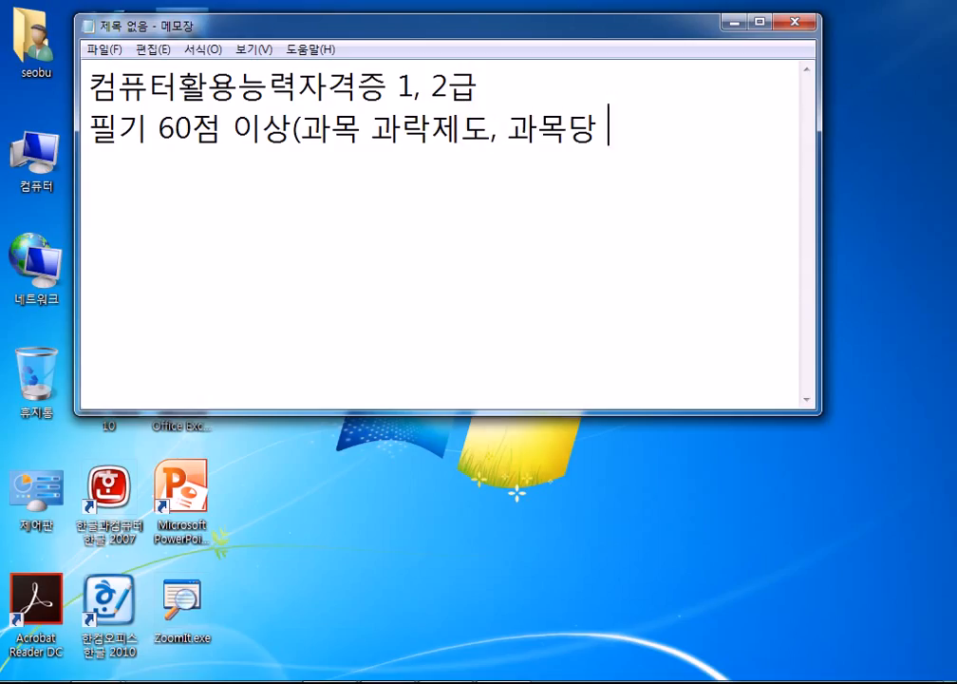
type("40점 이상")
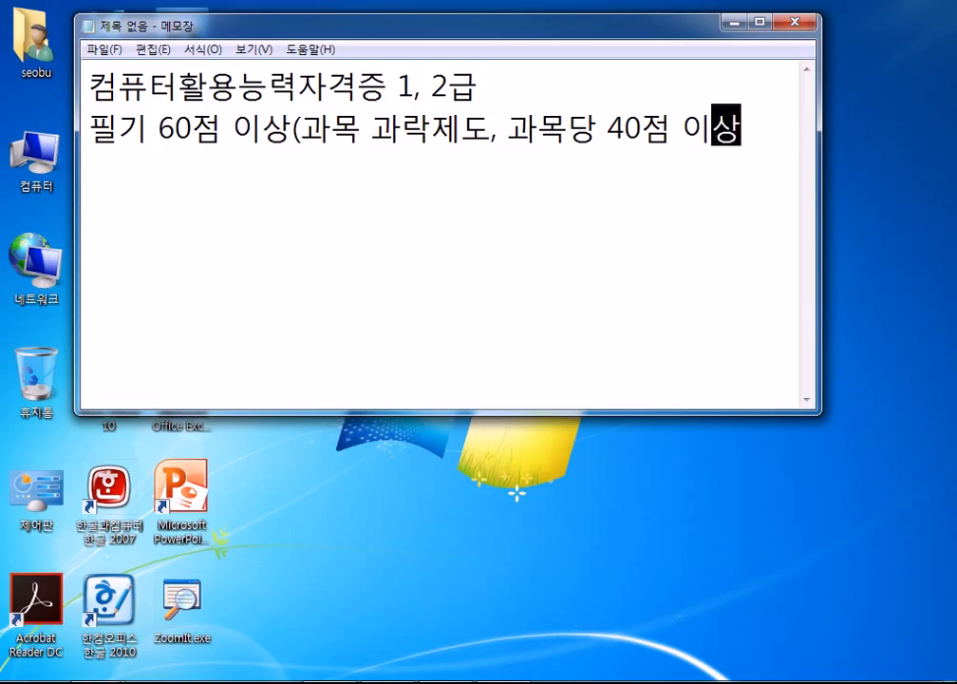
type(")")
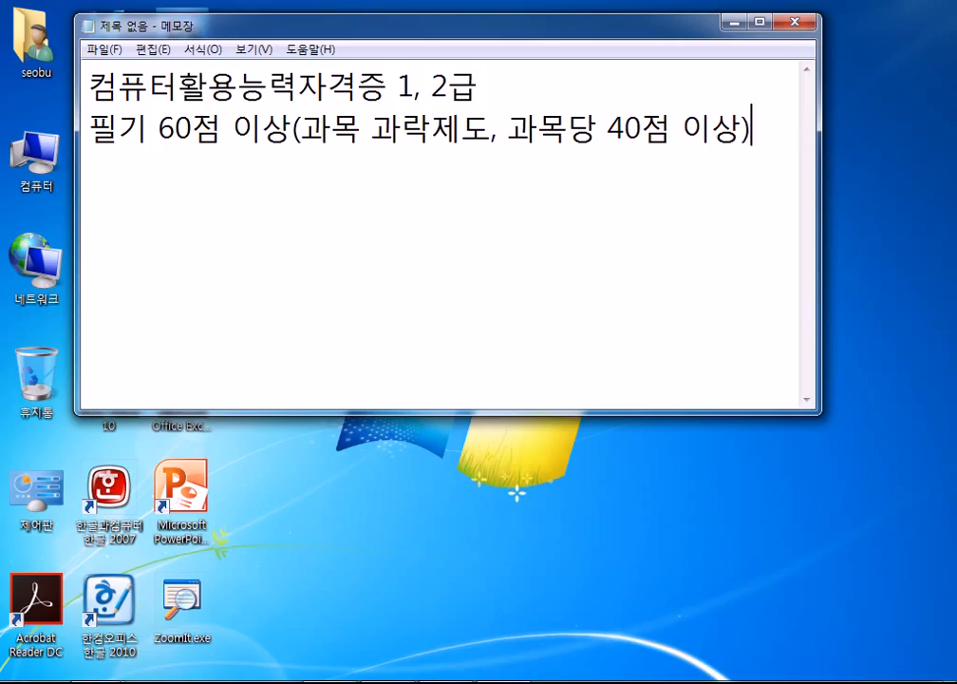
- Add a third line reading "실기 79점 이상(" below the written-exam criterion
key("Return")
type("ㅅㄹ기")
key("BackSpace")
key("BackSpace")
key("BackSpace")
key("BackSpace")
type("실기 79점")
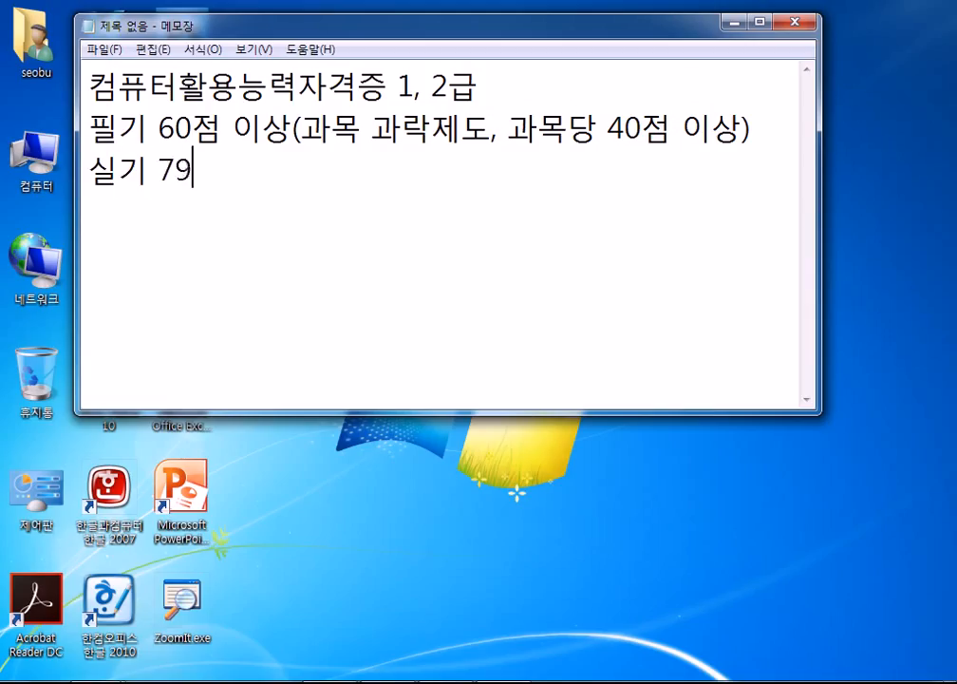
key("BackSpace")
key("BackSpace")
key("BackSpace")
key("BackSpace")
type("0")
key("BackSpace")
type("9점 이상(")
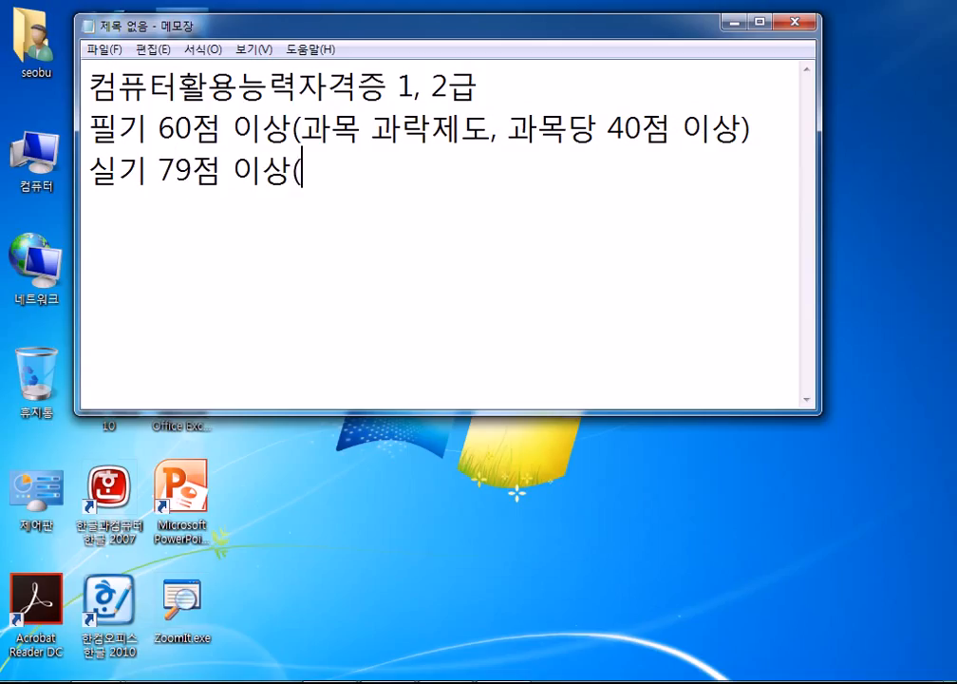
- Correct the practical-exam score to 70점 and remove the open parenthesis at the end of that line
key("Left")
key("Left")
key("Left")
key("Left")
key("Left")
key("Left")
key("Left")
key("Right")
key("Delete")
type("0")
key("End")
key("BackSpace")
- Leave a blank line and add "필기 시험 합격, 2년간 면제 기간" below the pass criteria
key("Return")
key("Return")
type("피ㄹ기 ")
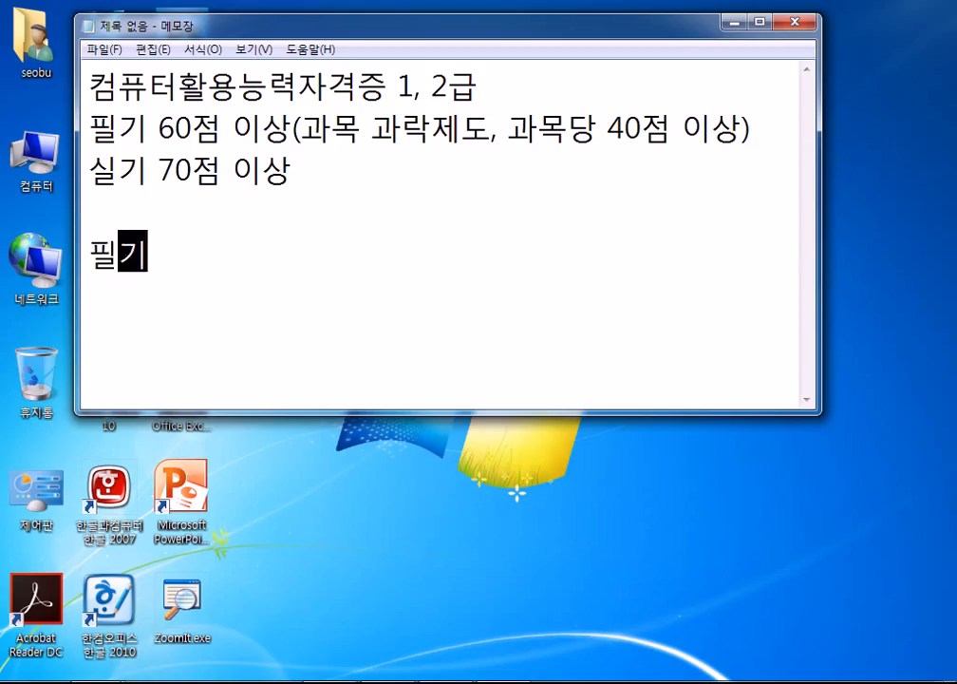
type("시험 합겨")
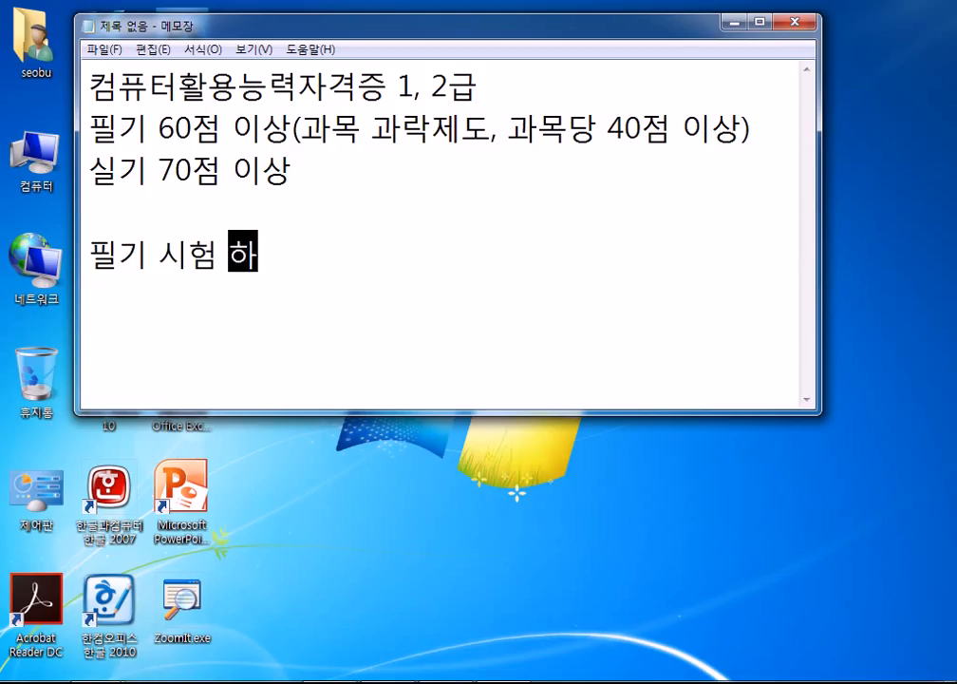
type("ㄱ, 2년ㄱ")
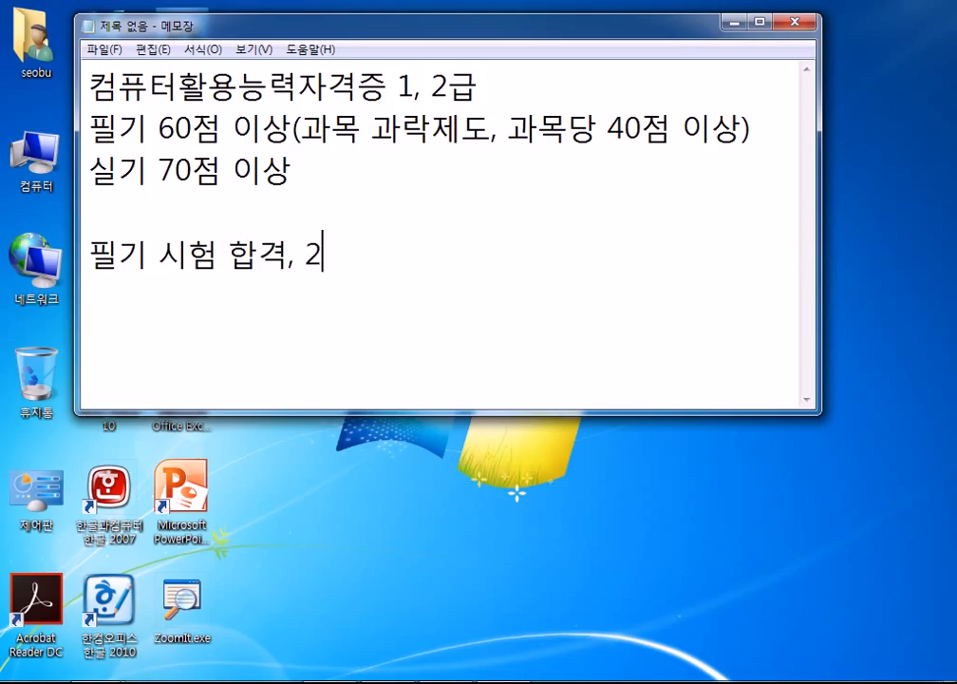
type("ㅏㄴ 면")
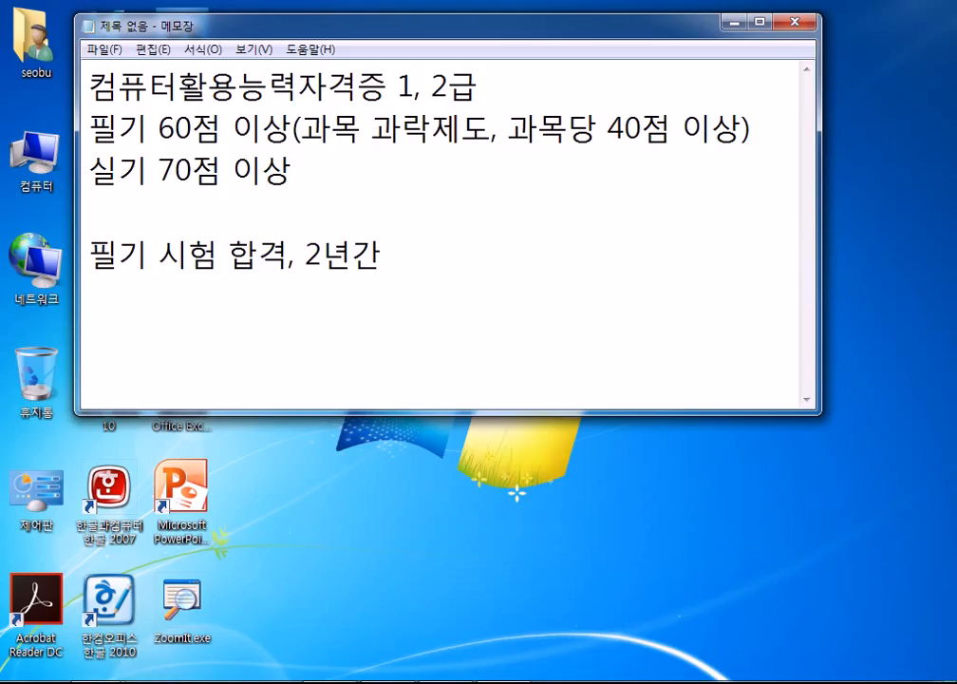
type("제 기간")
key("Return")
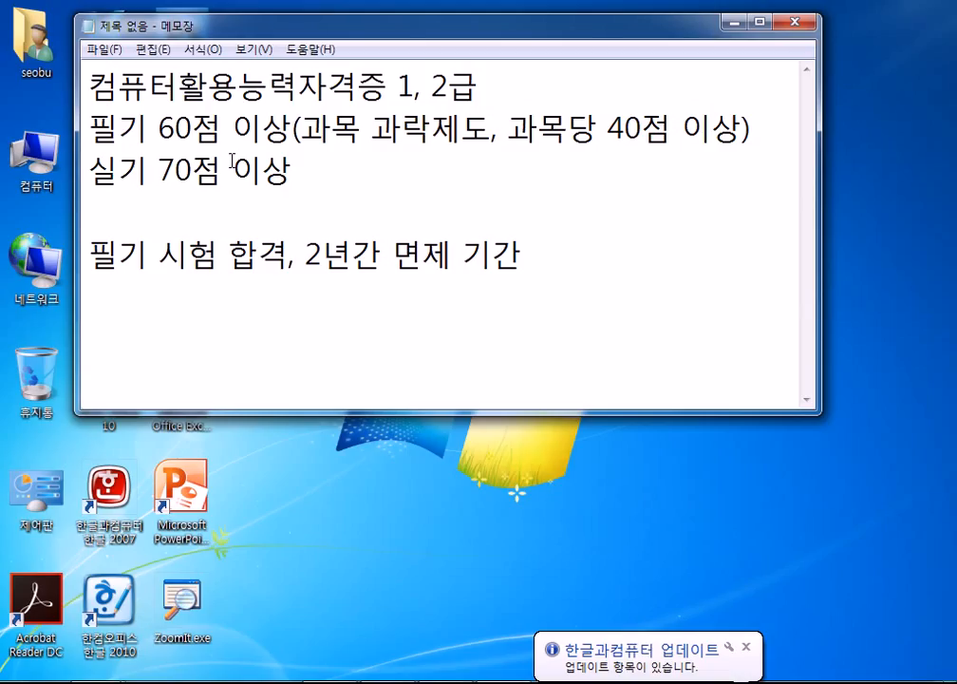
- Dismiss the 한글과컴퓨터 update notification and close the open blank Excel workbook
left_click(746, 647)
left_click_drag(301, 32, 956, 124)
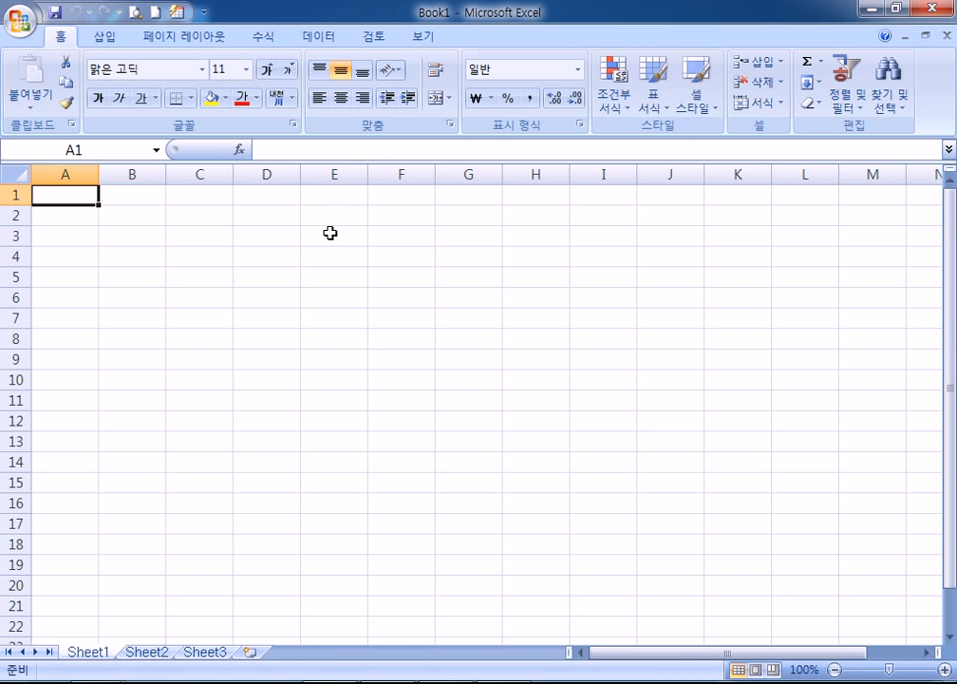
left_click(939, 9)
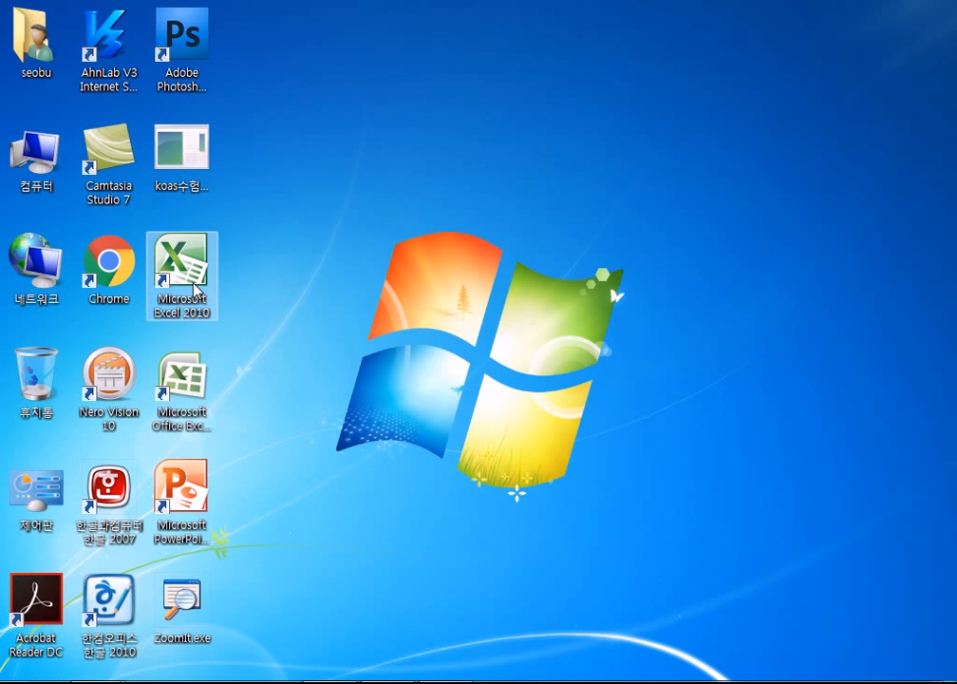
- Launch Microsoft Office Excel 2007 from the desktop and maximize its window
left_click(164, 369)
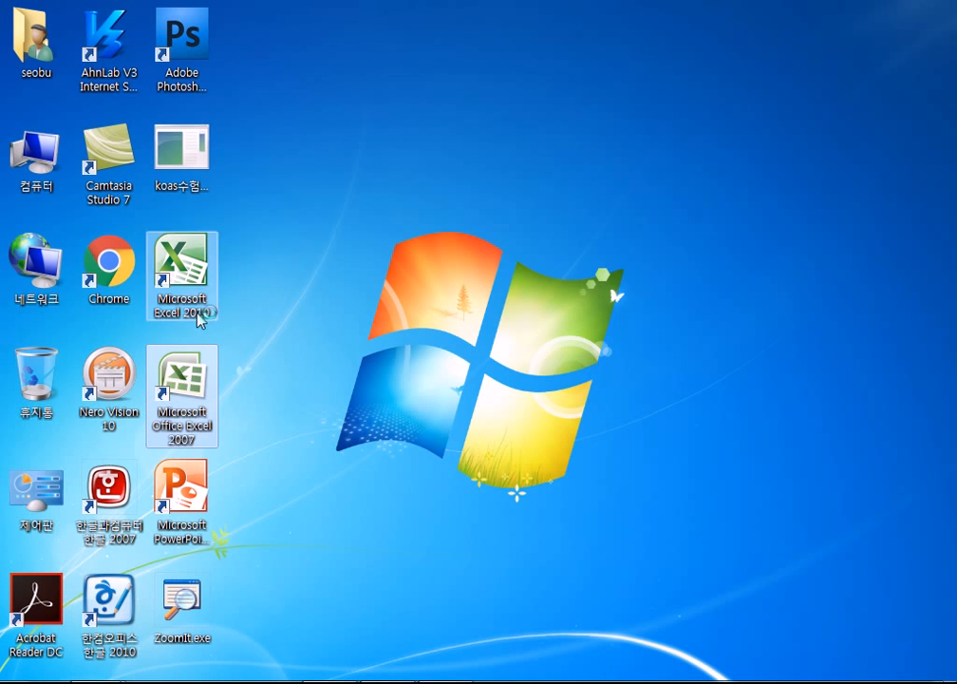
double_click(164, 369)
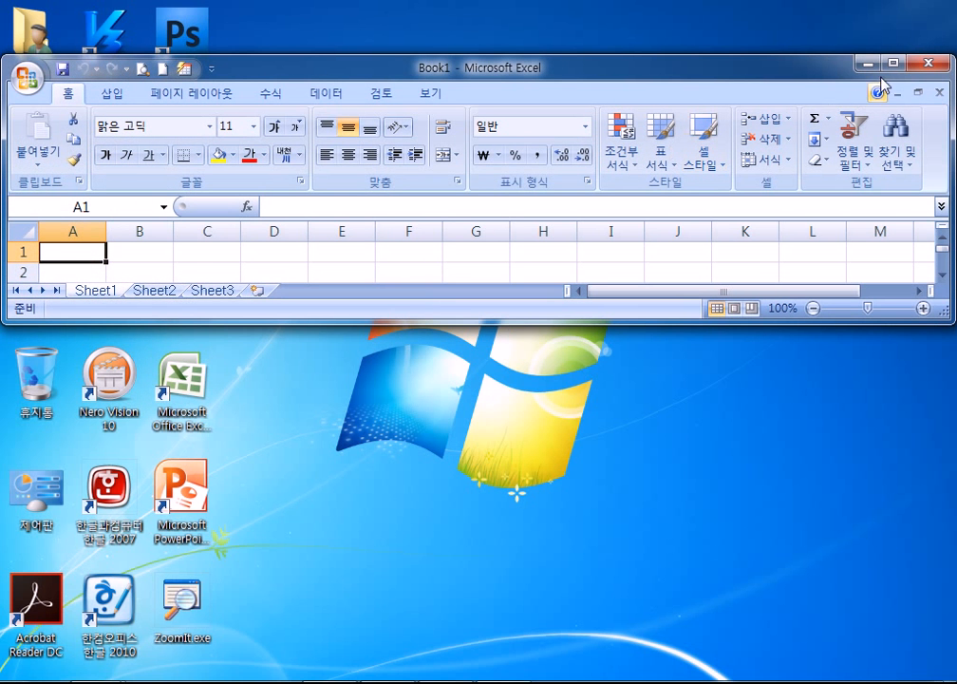
left_click(892, 62)
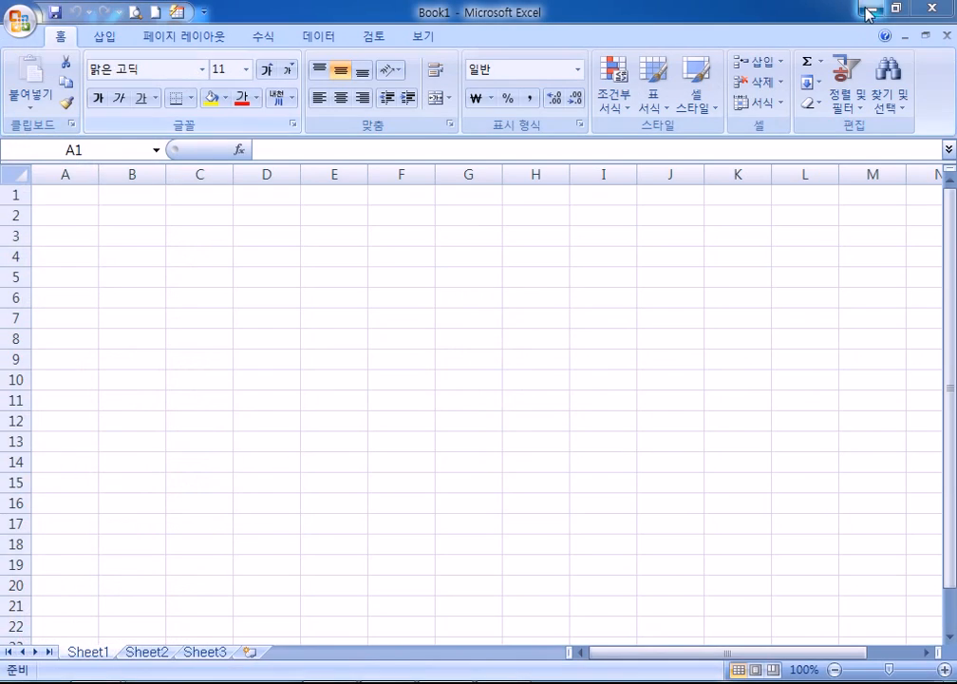
- Minimize Excel 2007 and open Microsoft Excel 2010 maximized, dismissing its activation wizard
left_click(872, 9)
double_click(181, 271)
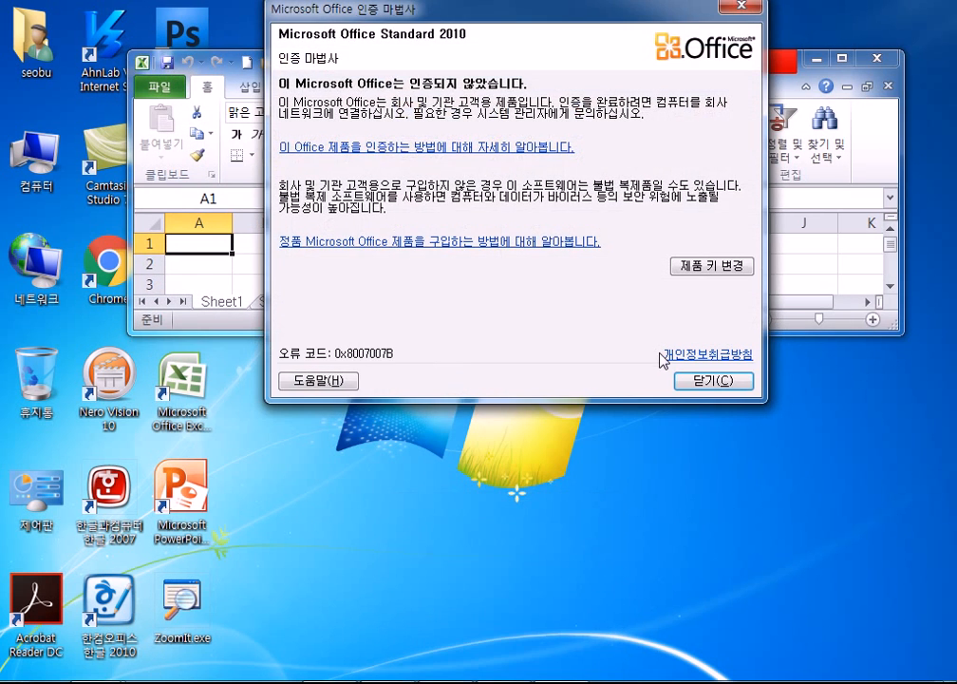
left_click(711, 382)
double_click(459, 63)
- Restore the Excel 2007 window to a smaller size, extend its height and place it below Excel 2010's title bar for comparison
left_click(506, 682)
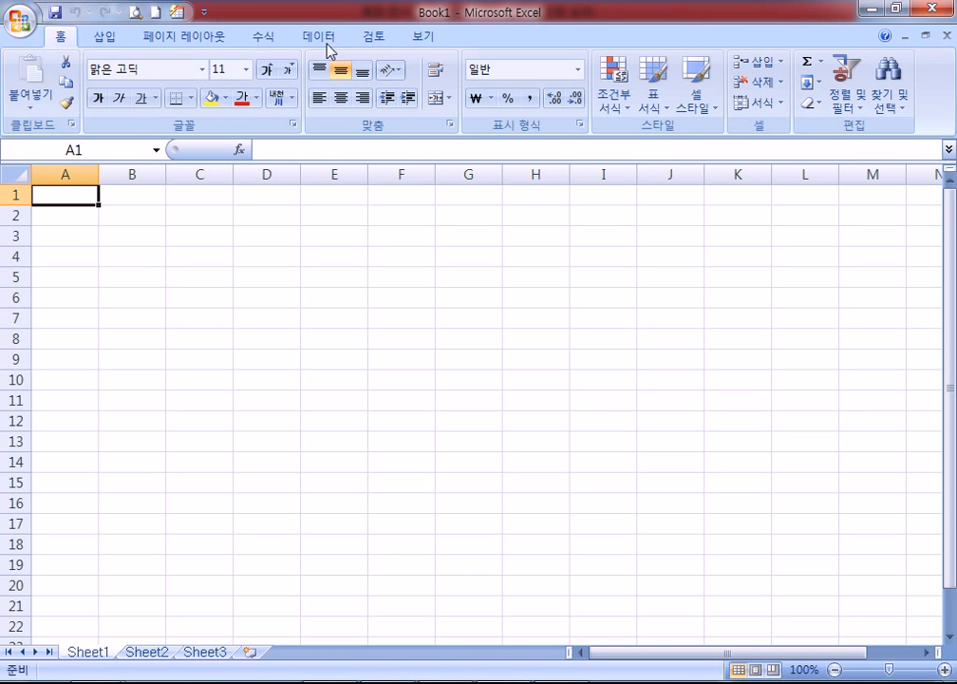
left_click(914, 14)
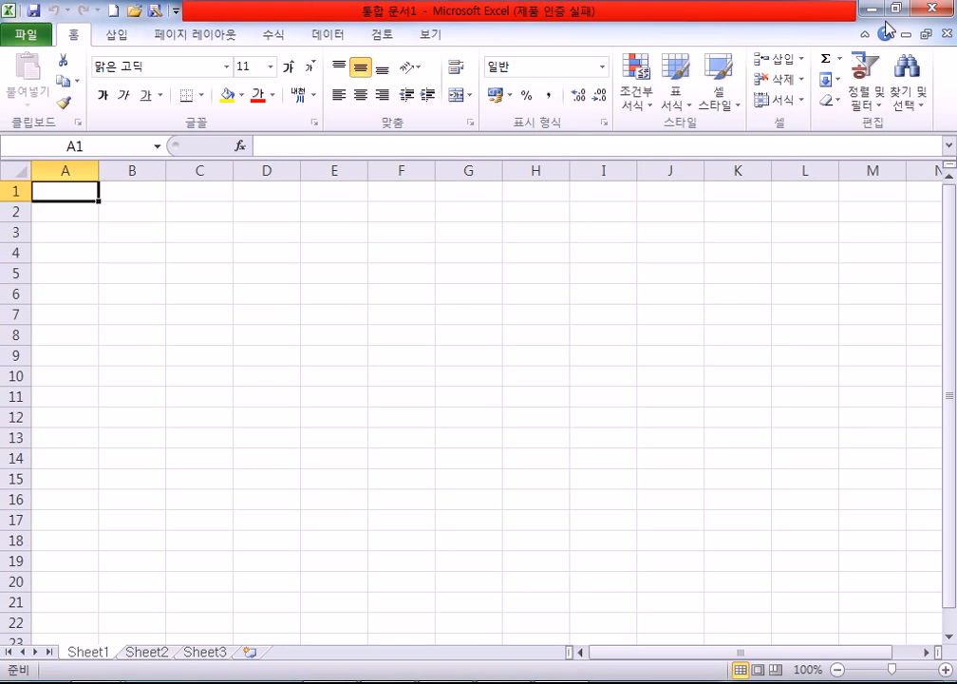
key("alt+Tab")
left_click(894, 9)
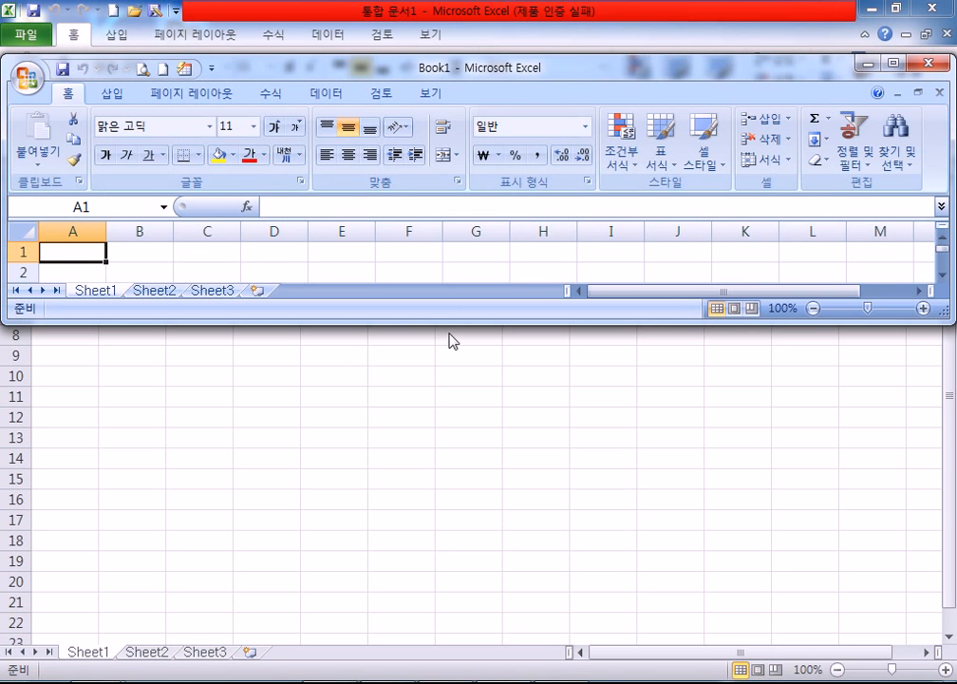
left_click_drag(451, 325, 417, 627)
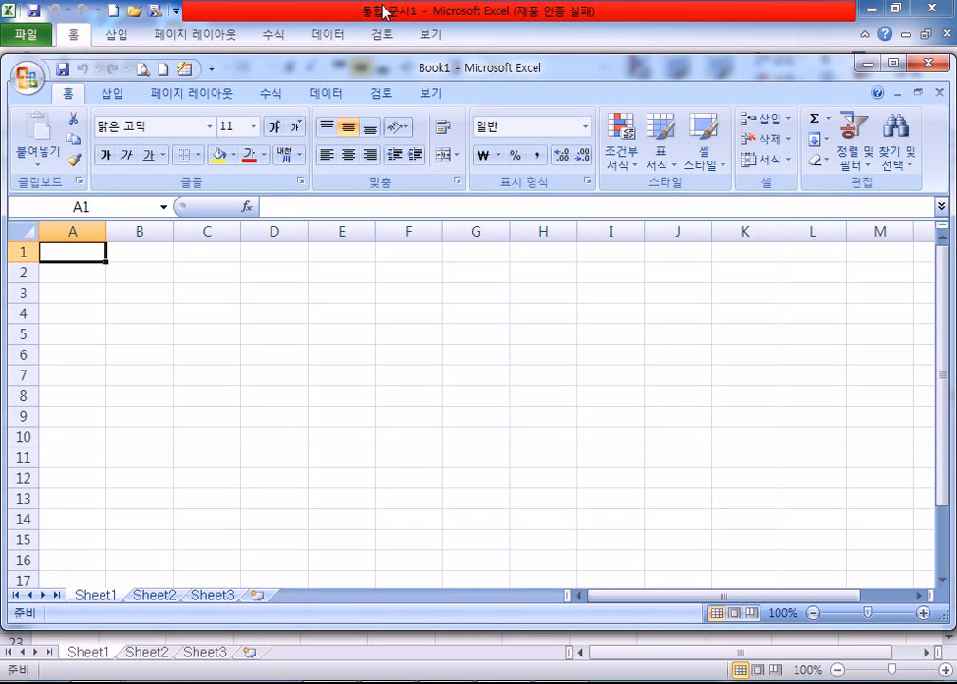
left_click_drag(430, 68, 427, 98)
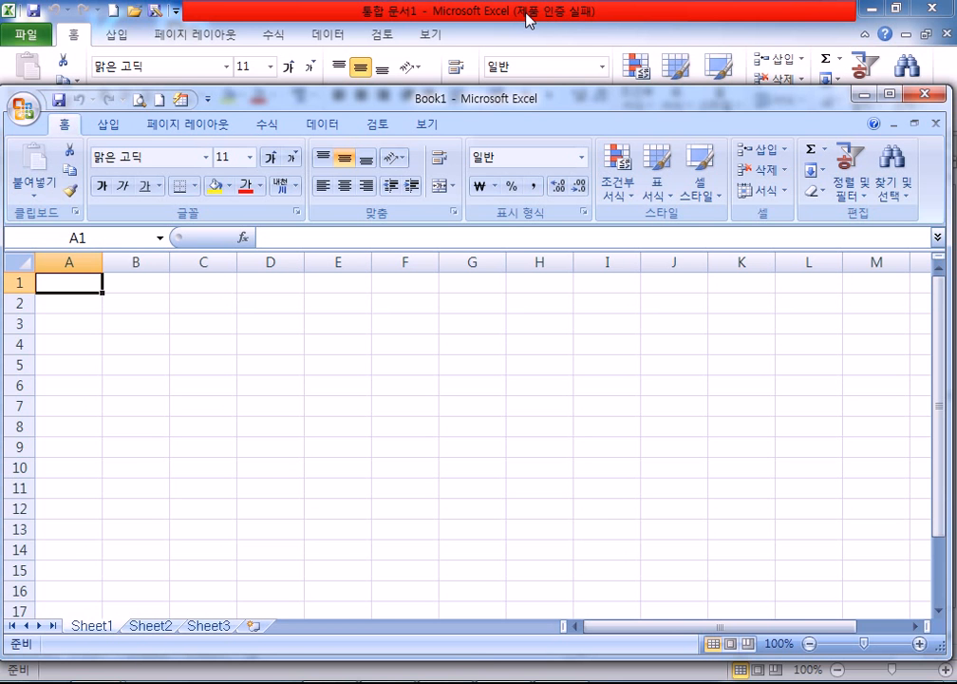
left_click(25, 36)
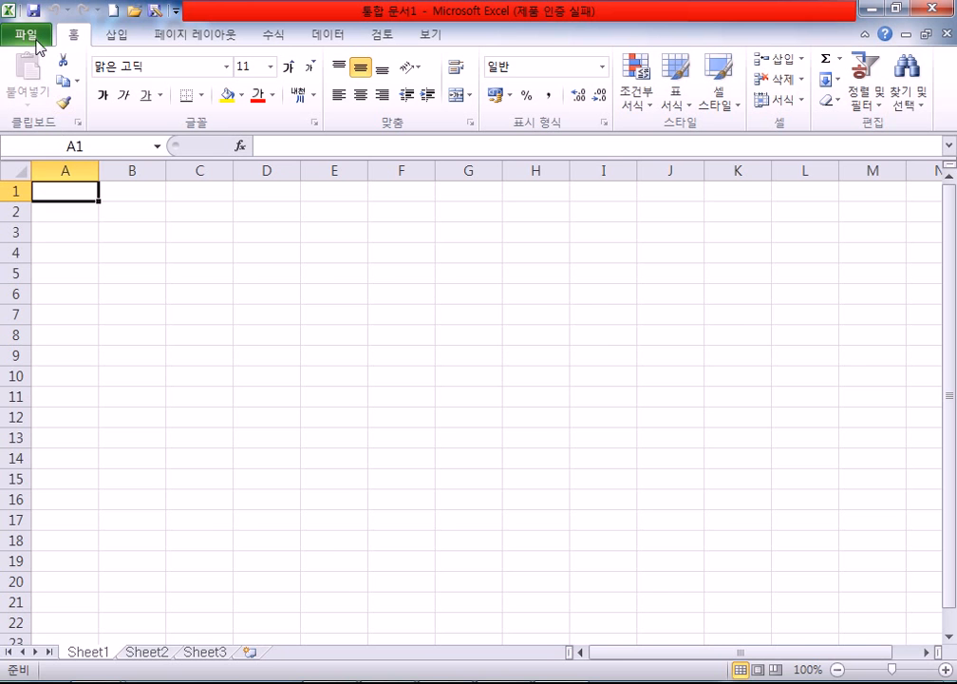
left_click(26, 38)
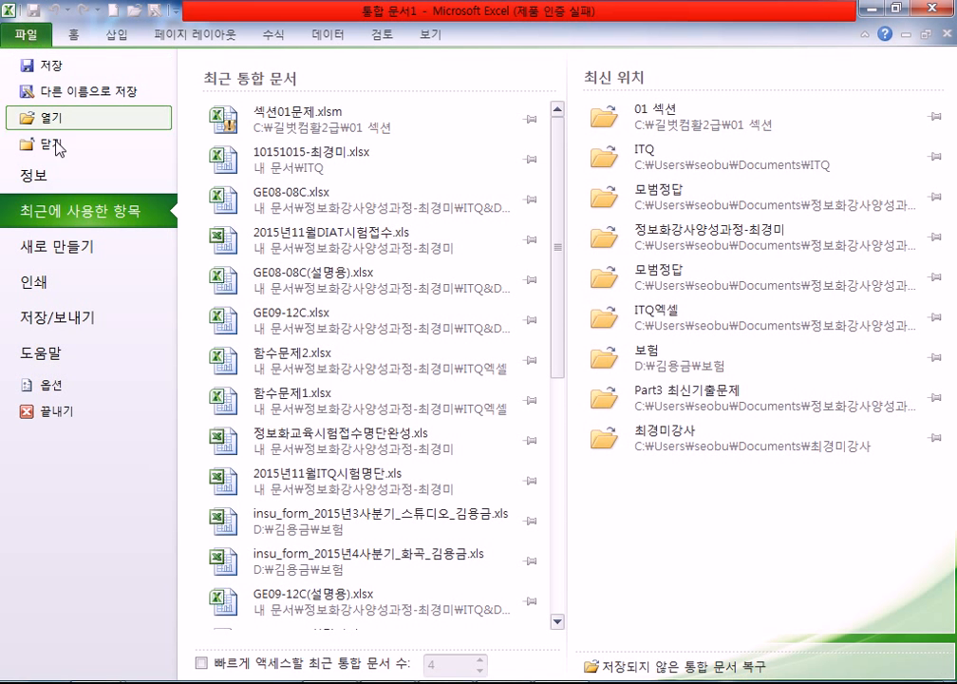
left_click(51, 389)
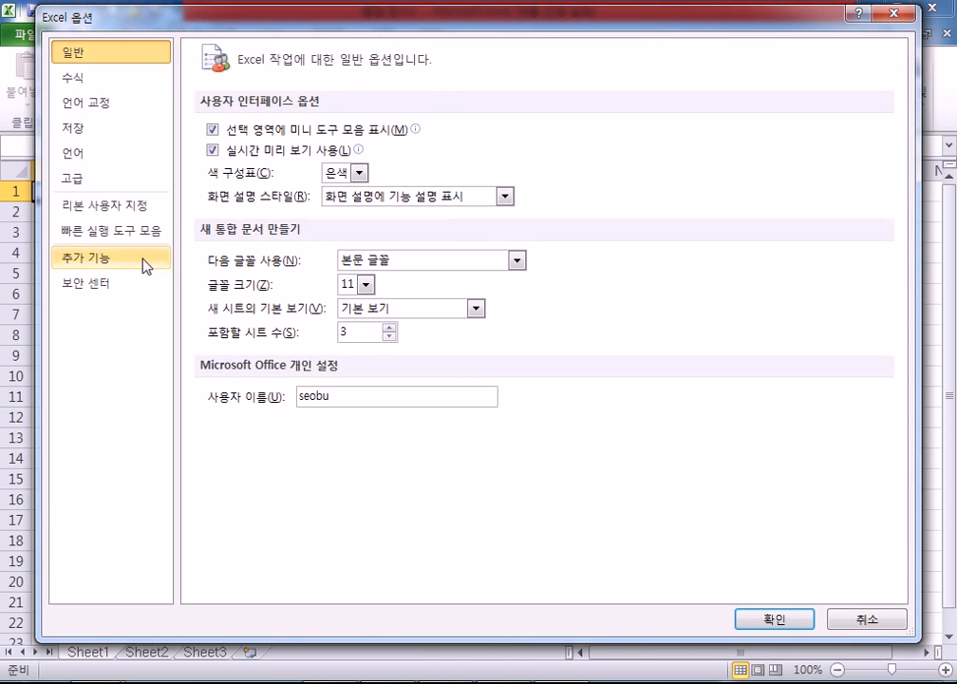
left_click(94, 283)
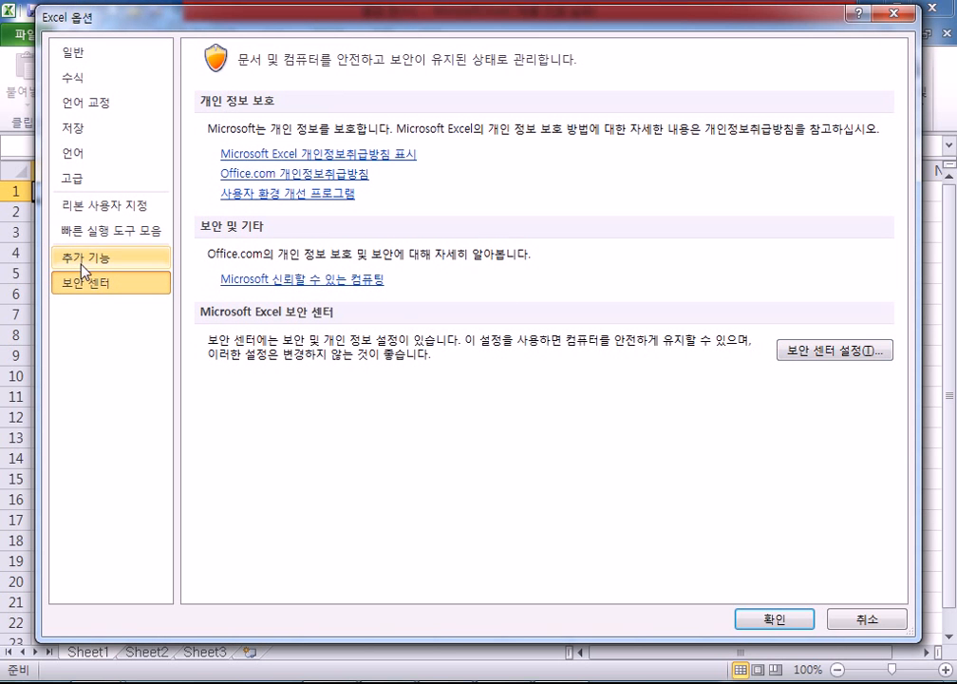
left_click(895, 13)
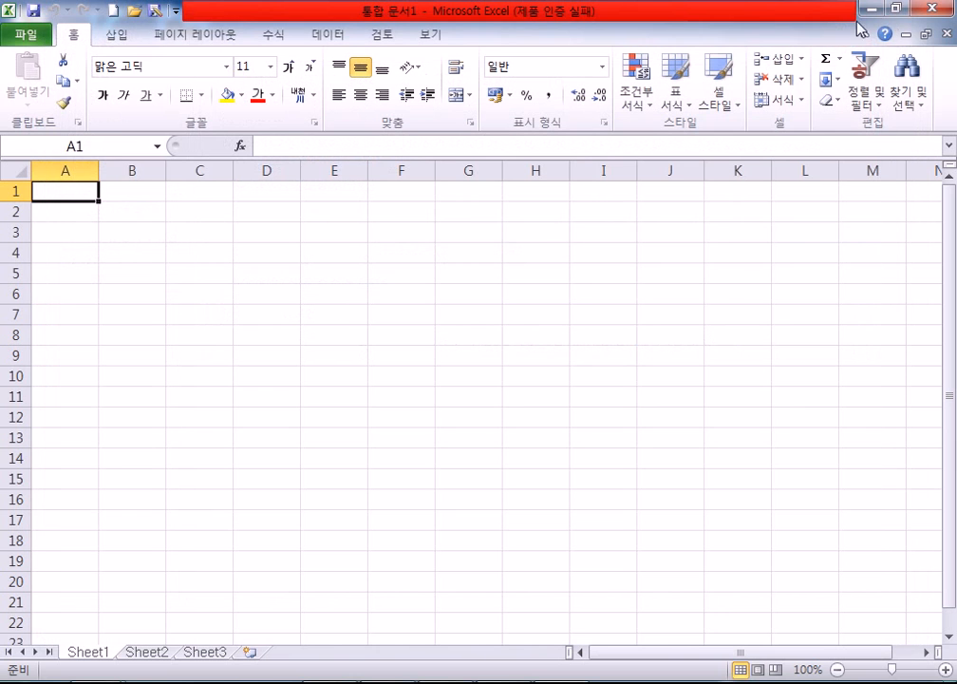
- Show Excel 2010's help page with the product activation and version information
left_click(23, 36)
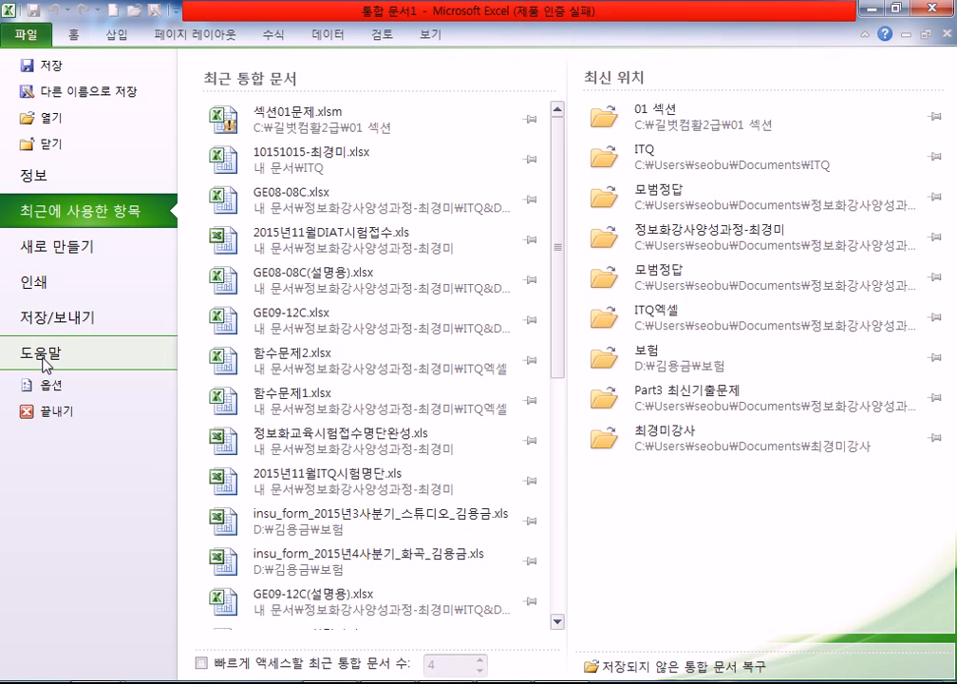
left_click(44, 361)
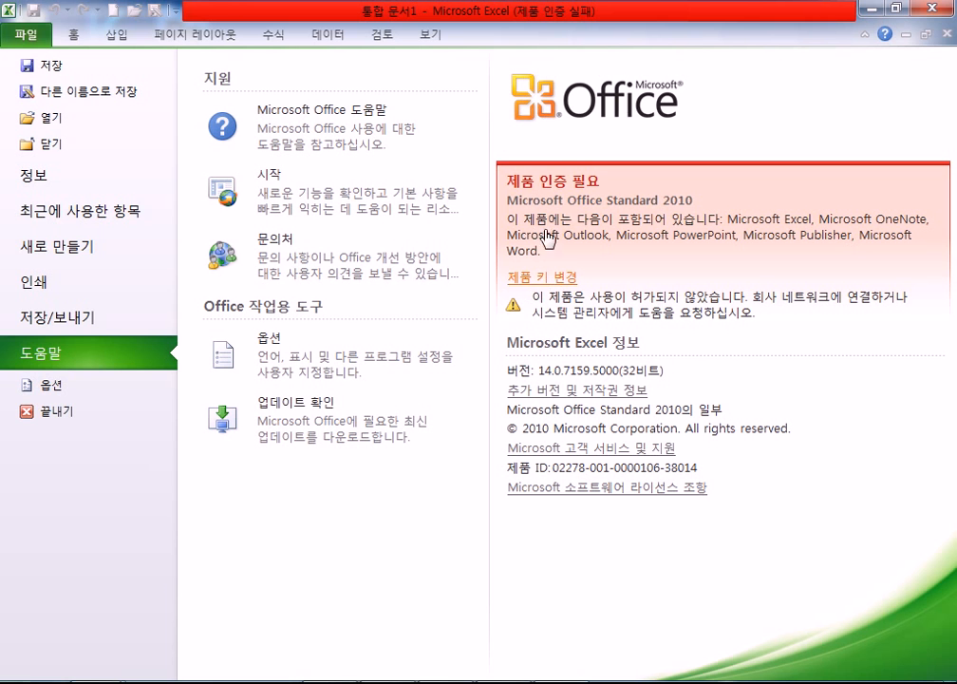
- Show Excel 2010's product key entry dialog, then cancel the configuration and close the dialog
left_click(513, 277)
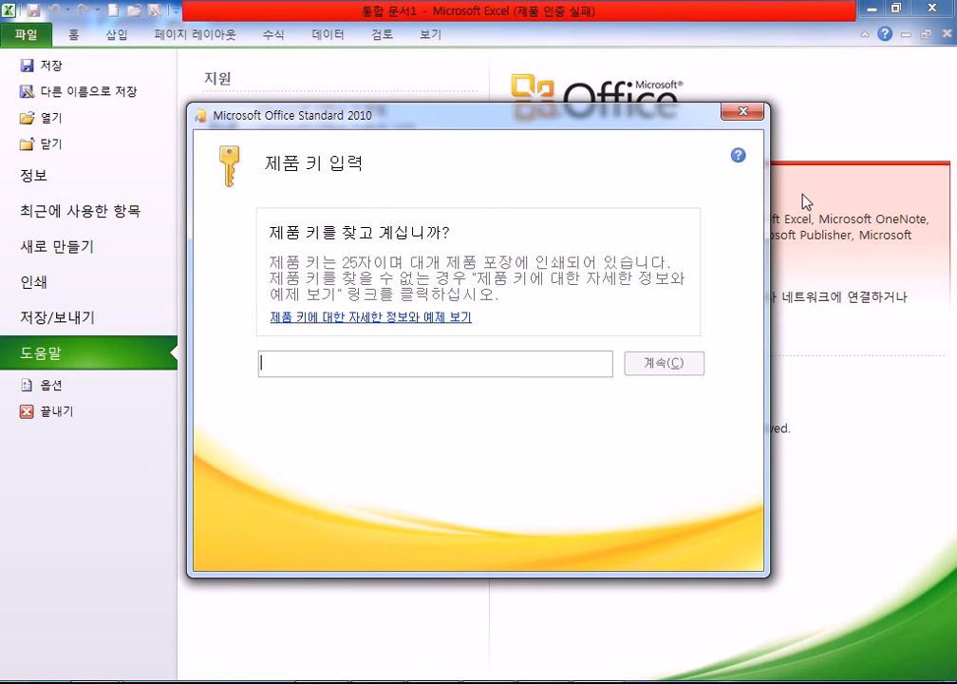
left_click(748, 116)
left_click(454, 404)
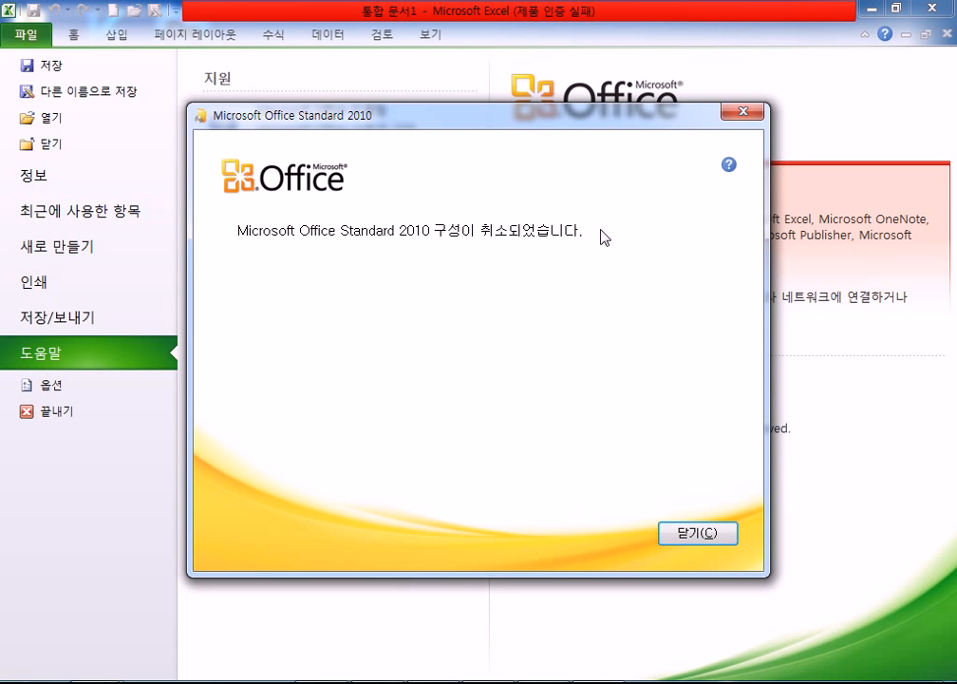
left_click(745, 113)
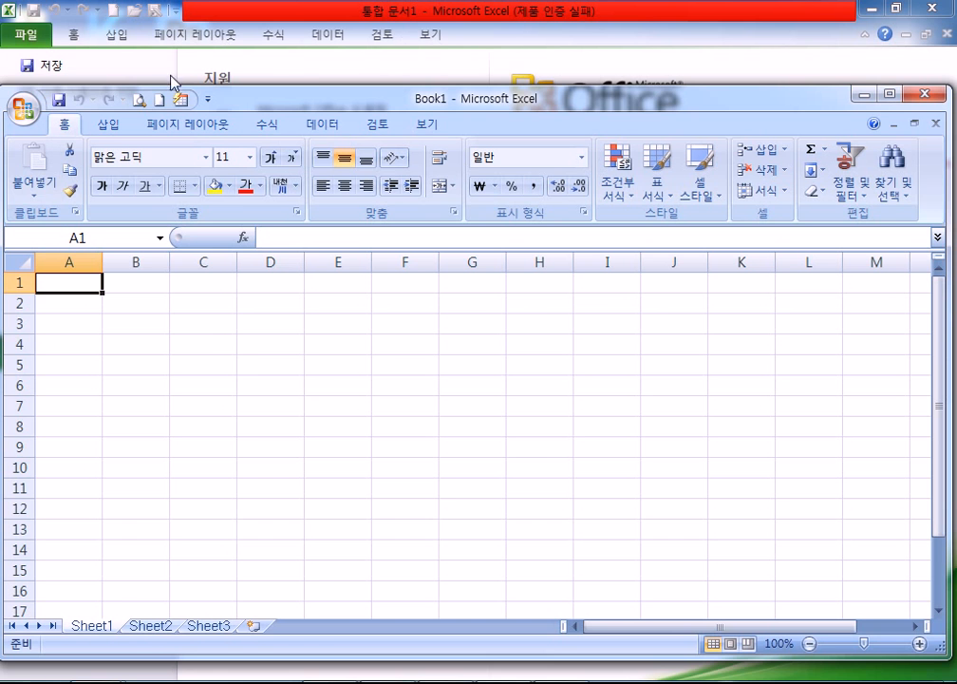
- Compare Excel 2010's File command with Excel 2007's Office command list, closing the list again
left_click(25, 38)
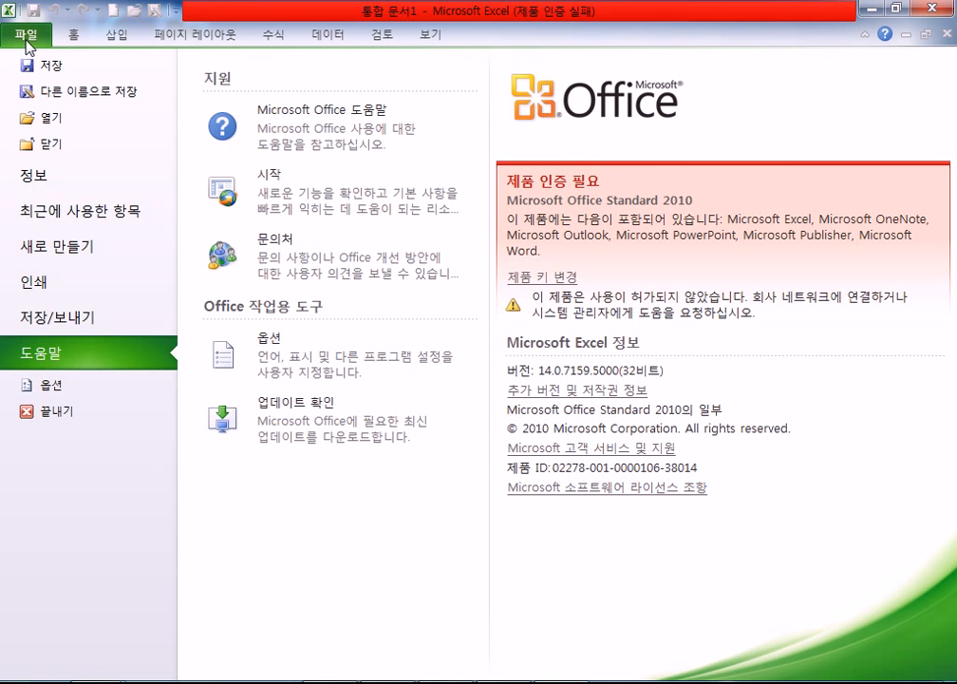
key("alt+Tab")
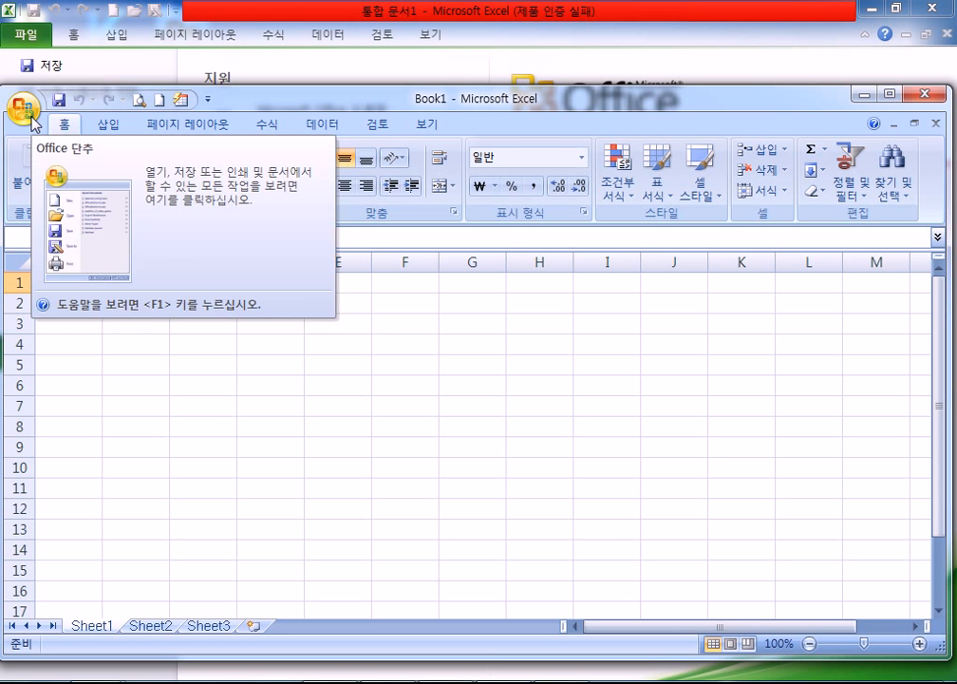
left_click(23, 108)
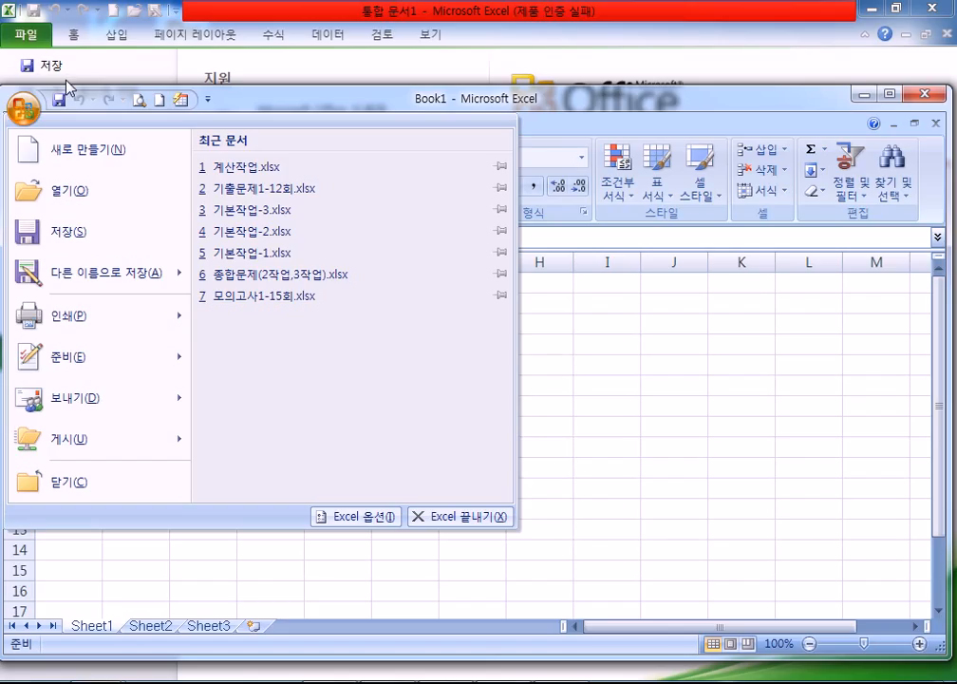
left_click(21, 112)
left_click(20, 112)
left_click(21, 116)
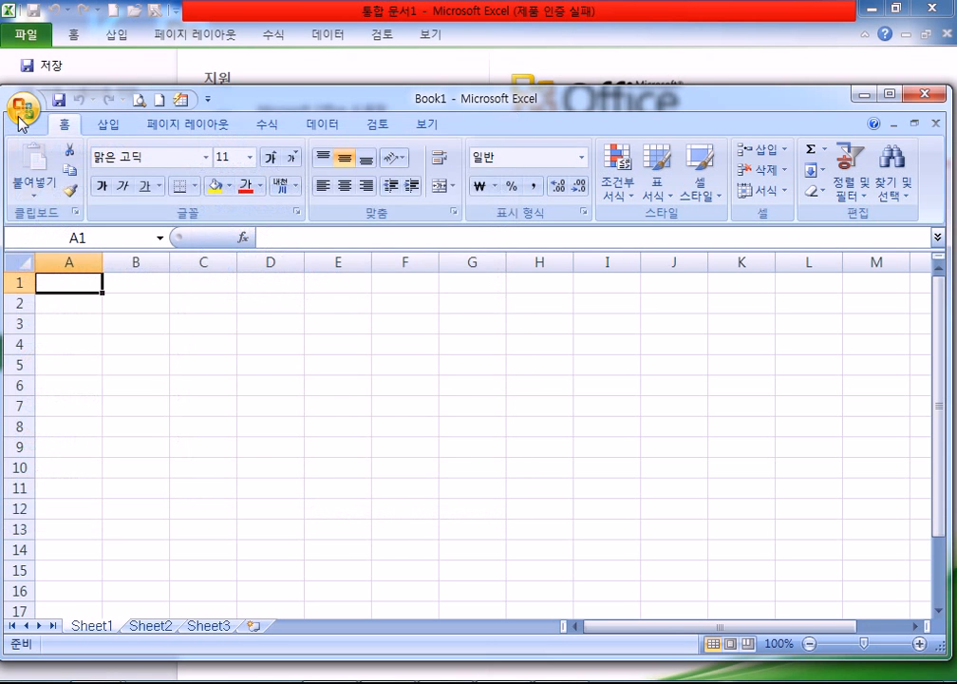
- Bring the Notepad notes in front of Excel 2007, show Notepad's file commands and return to Excel 2007
left_click_drag(954, 193, 155, 156)
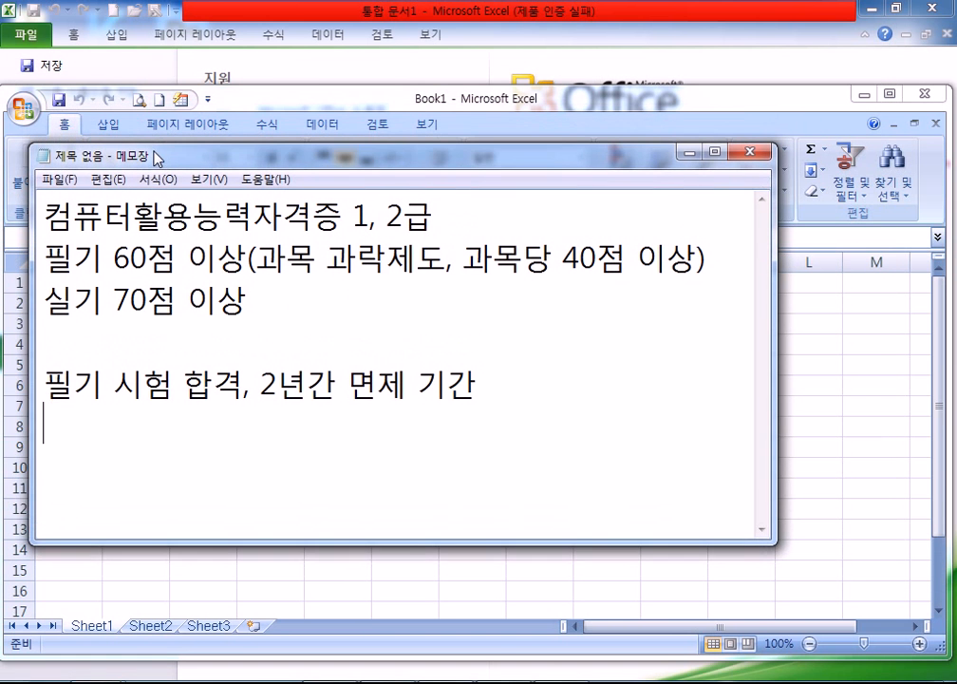
left_click(57, 187)
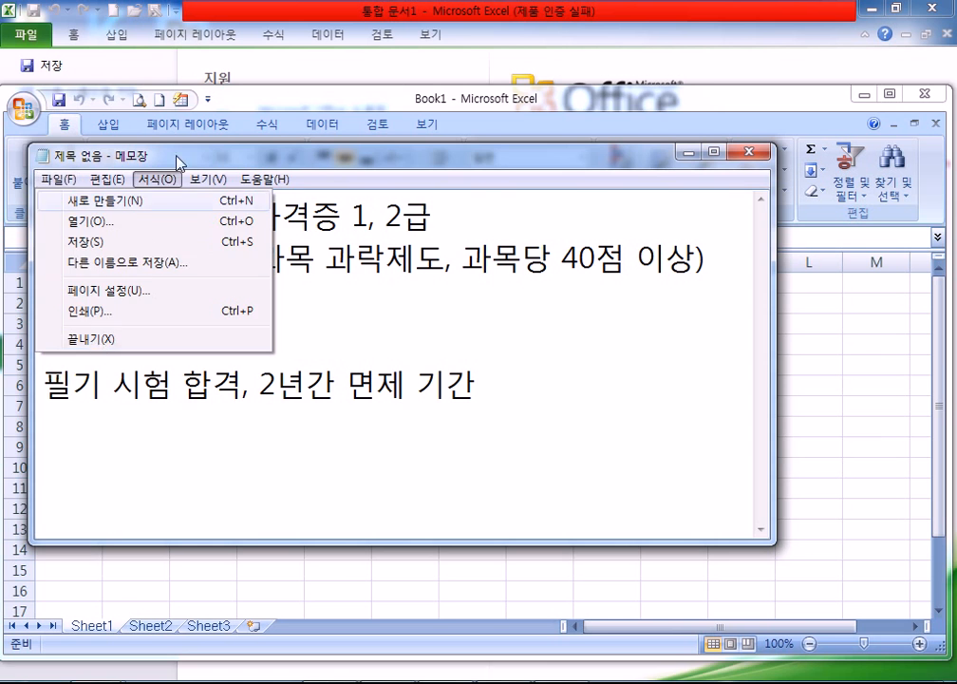
left_click(249, 120)
- Show Excel 2010's recently used workbooks in its File view and return to the worksheet
left_click(26, 106)
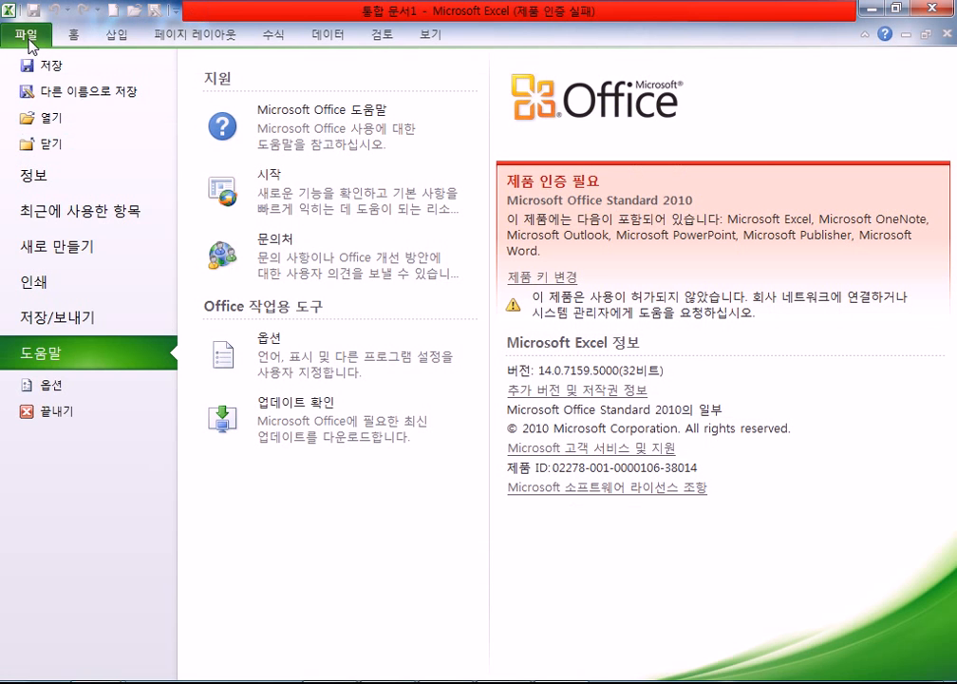
left_click(28, 40)
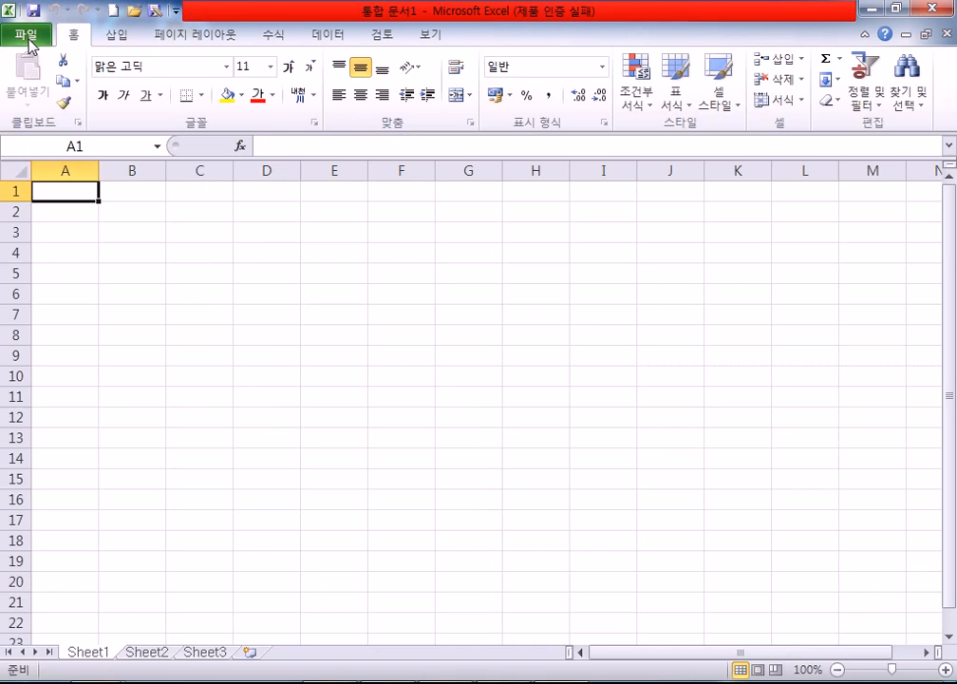
left_click(29, 38)
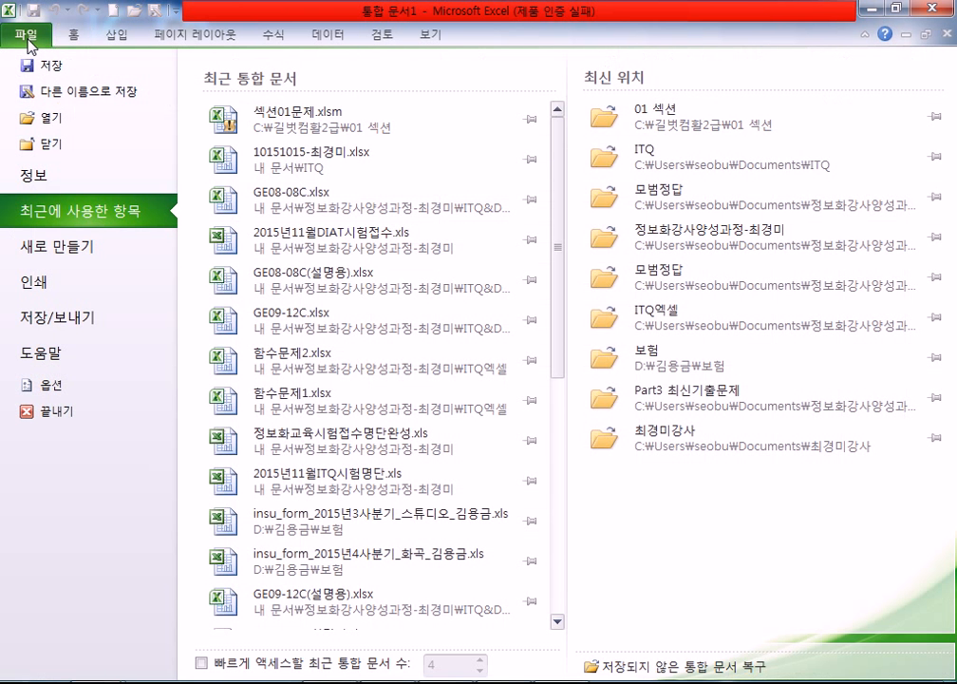
left_click(29, 40)
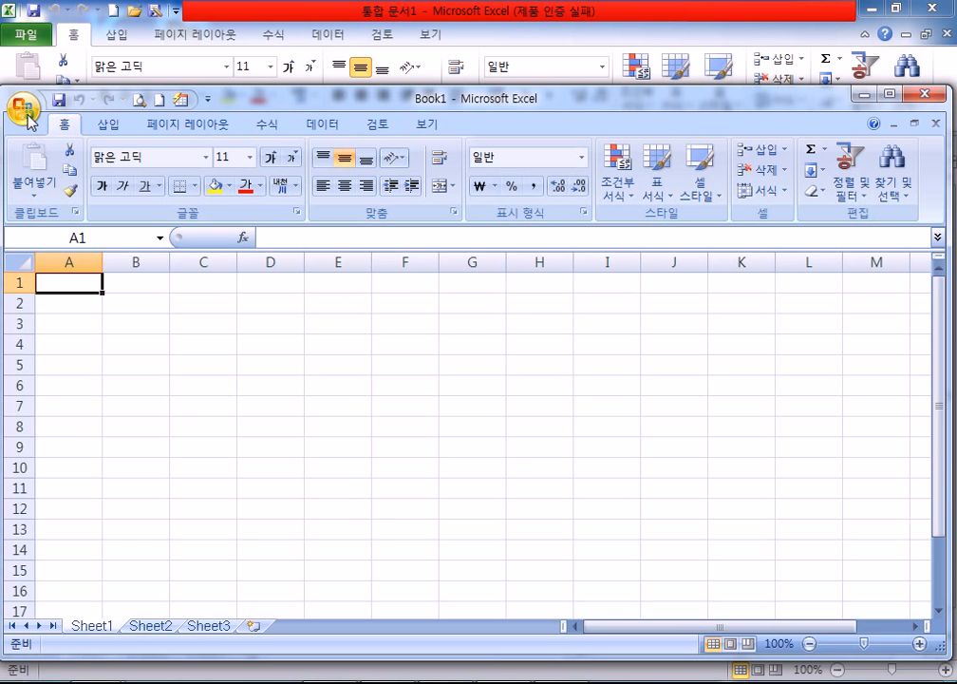
- Show Excel 2007's Office commands and recent documents, then bring Excel 2010 back to the front
left_click(25, 109)
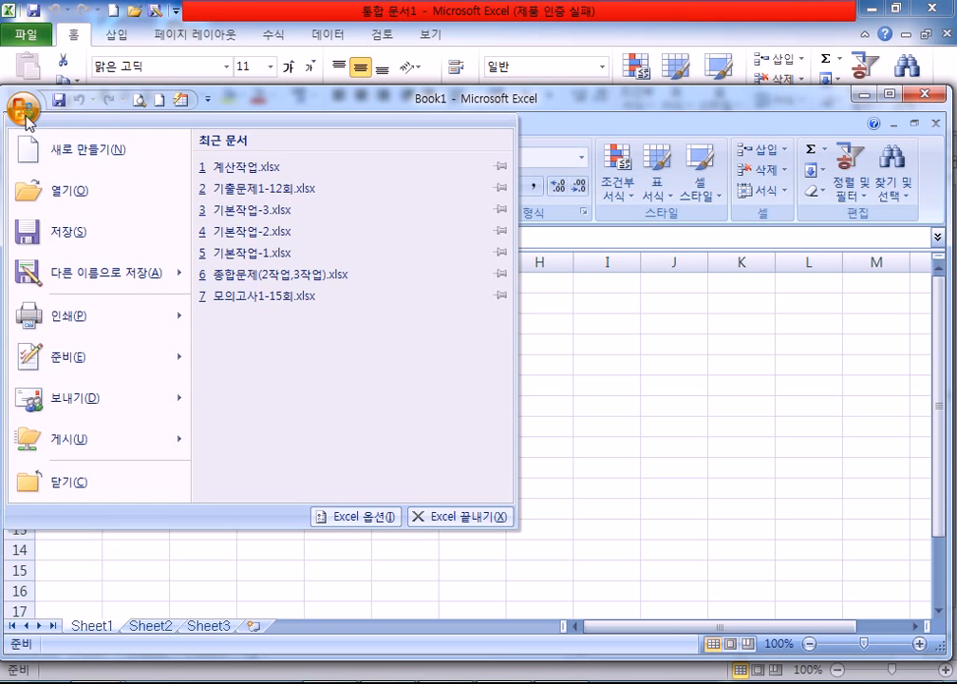
left_click(25, 112)
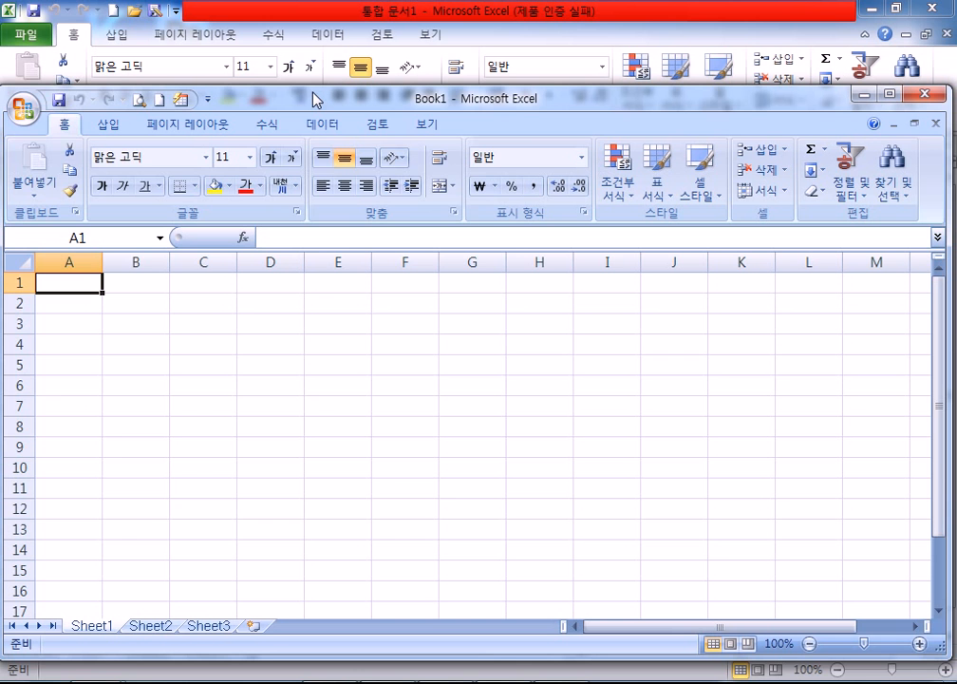
left_click(27, 111)
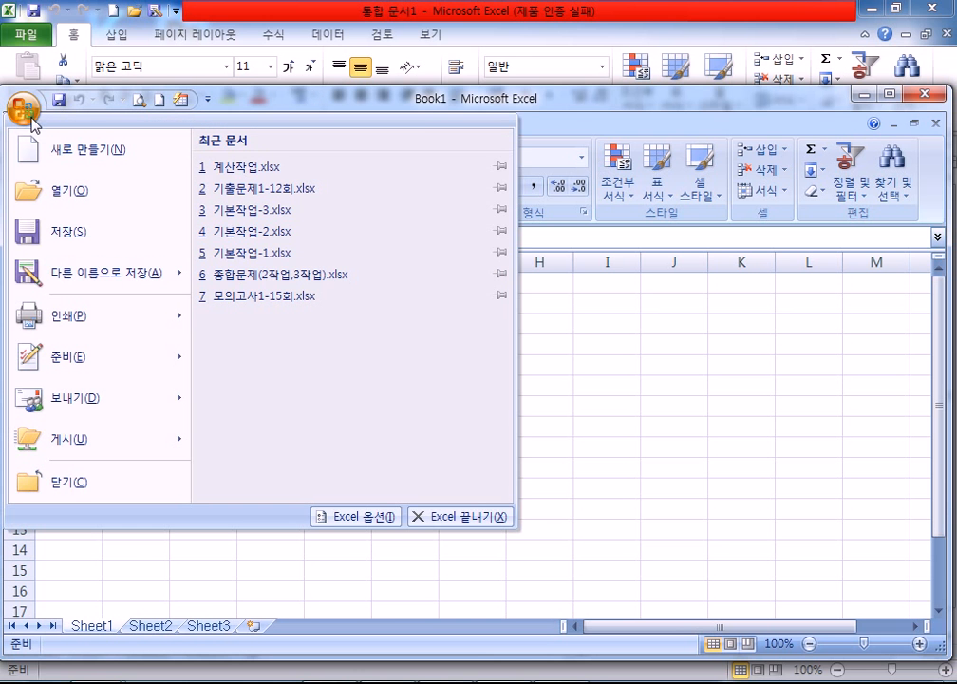
left_click(23, 65)
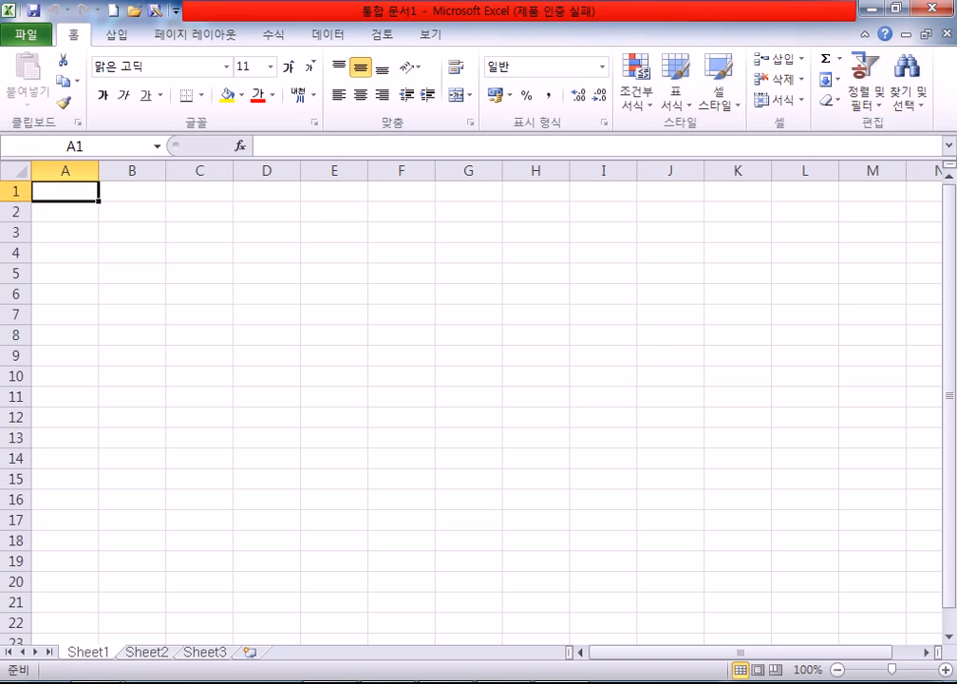
- Close Excel 2010 and maximize the Excel 2007 window
left_click(930, 15)
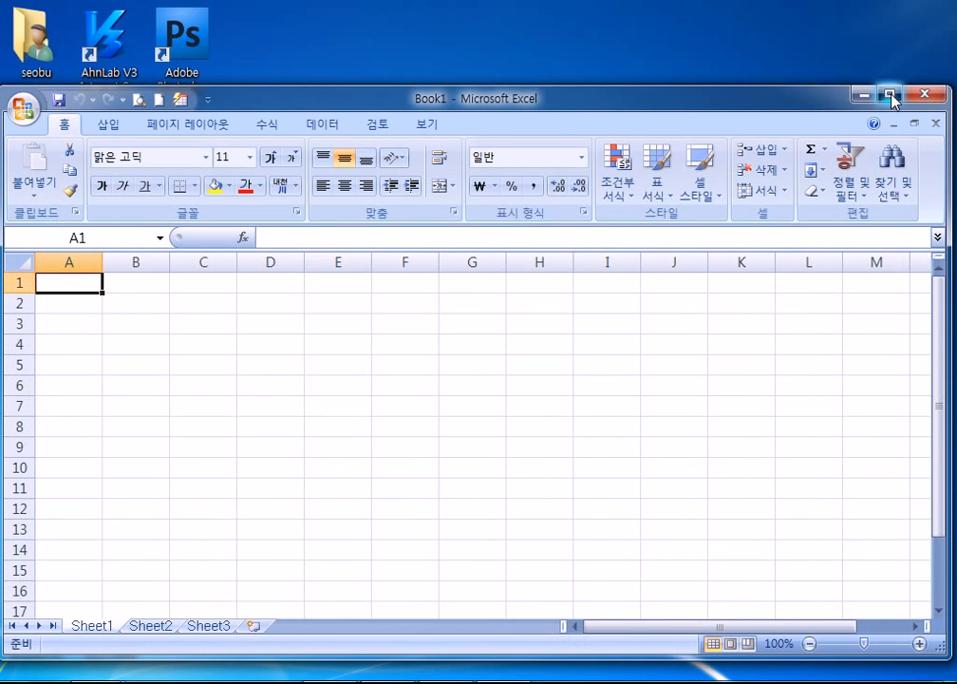
left_click(891, 94)
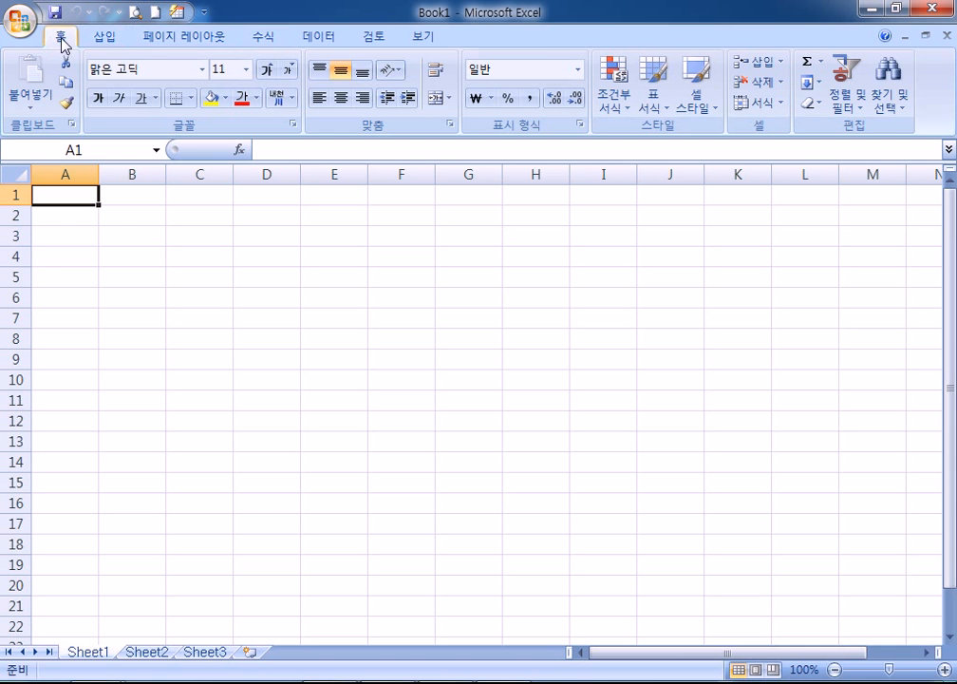
- Examine Excel 2007's View, Home, Insert, Formulas and Review command groups on the ribbon
left_click(418, 38)
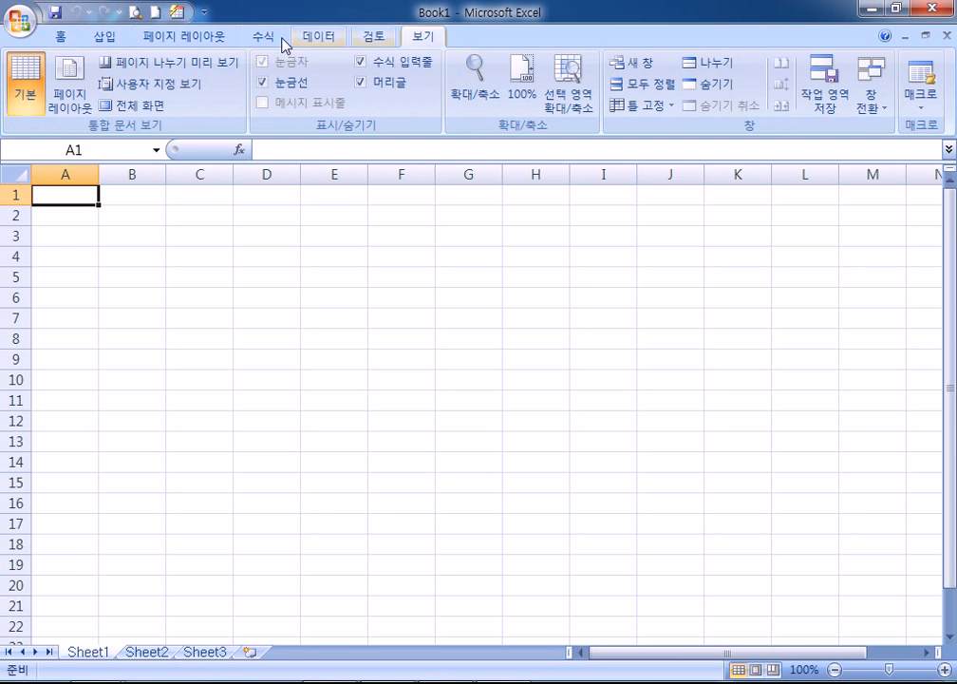
left_click(59, 36)
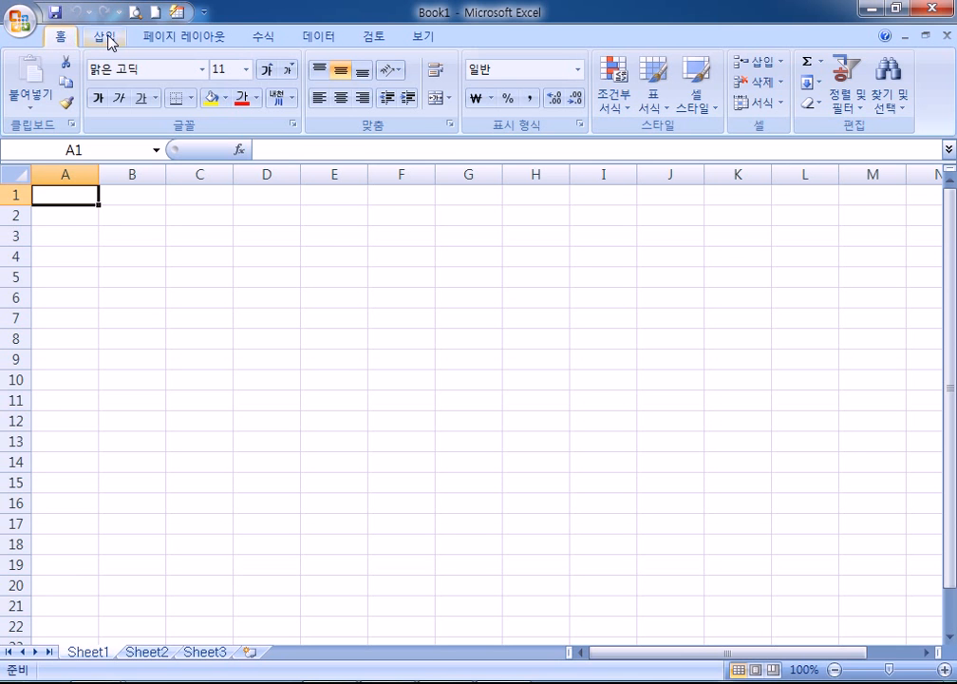
left_click(101, 42)
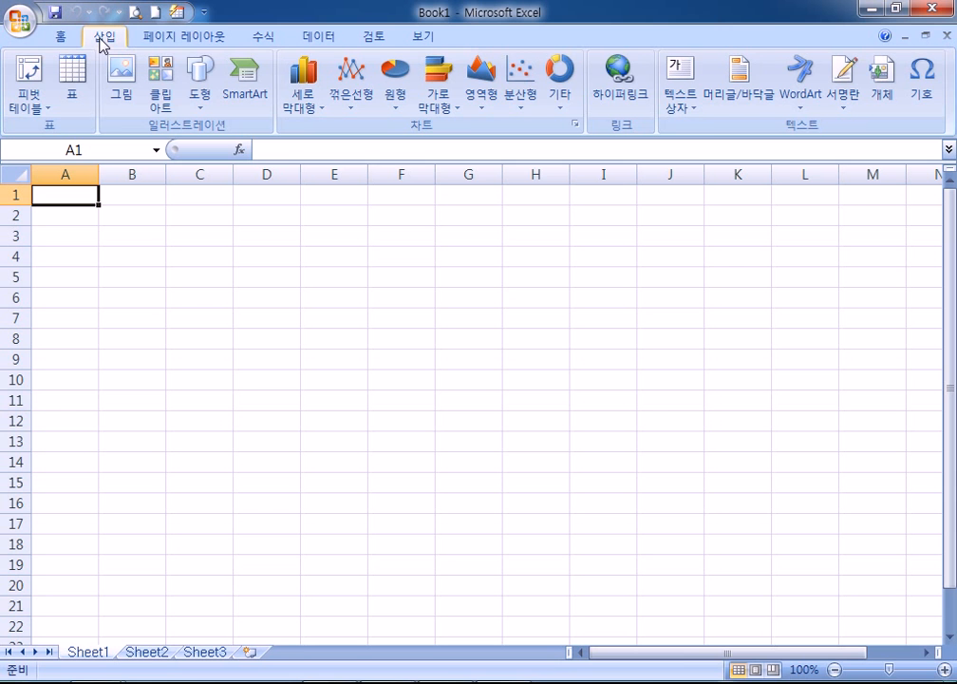
left_click(258, 44)
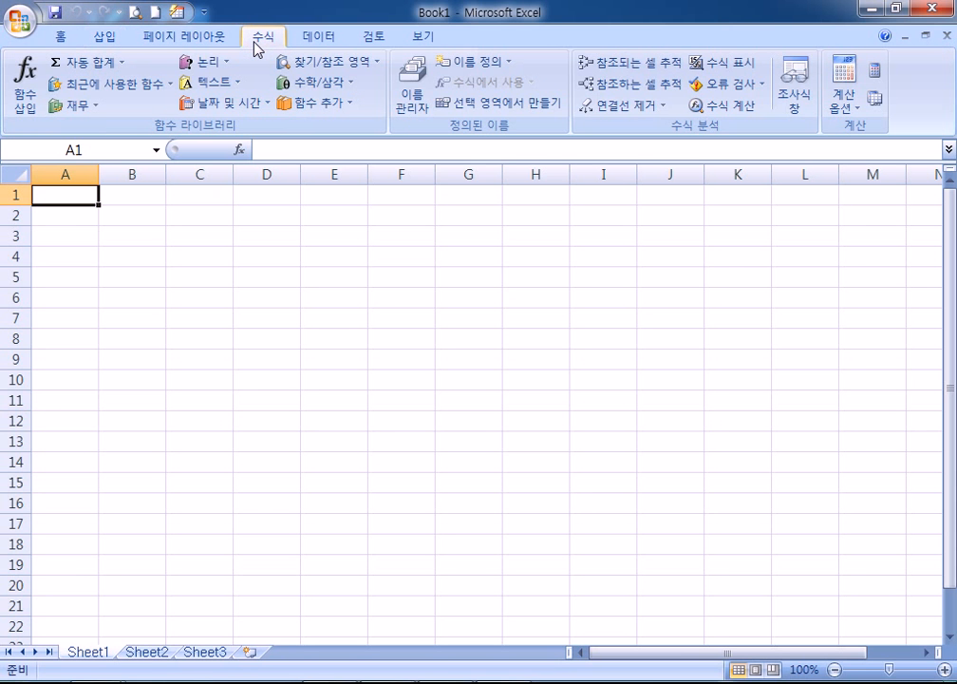
left_click(384, 39)
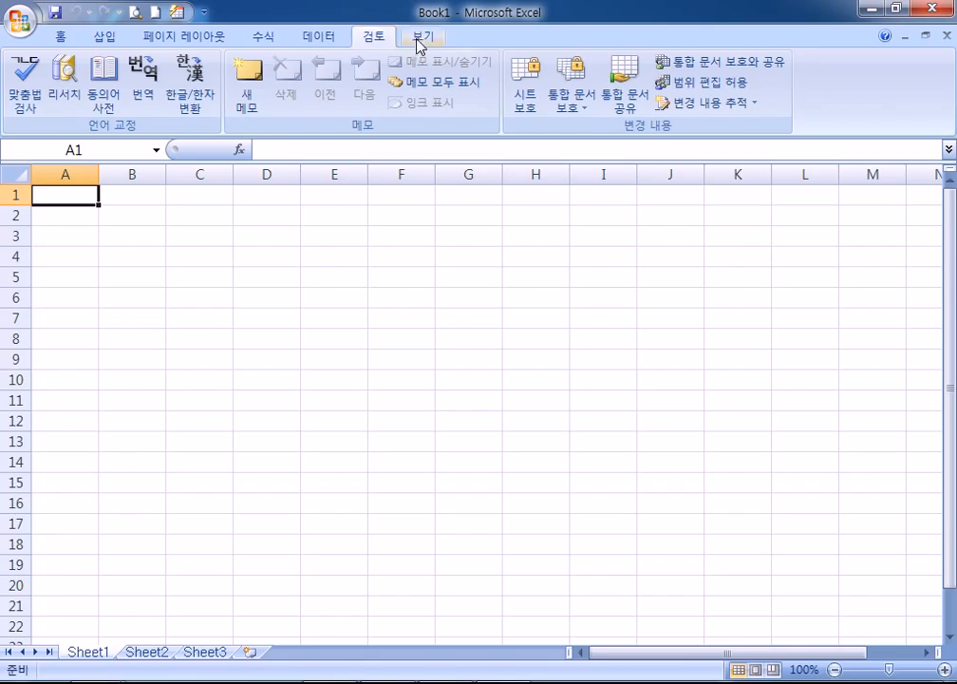
left_click(418, 40)
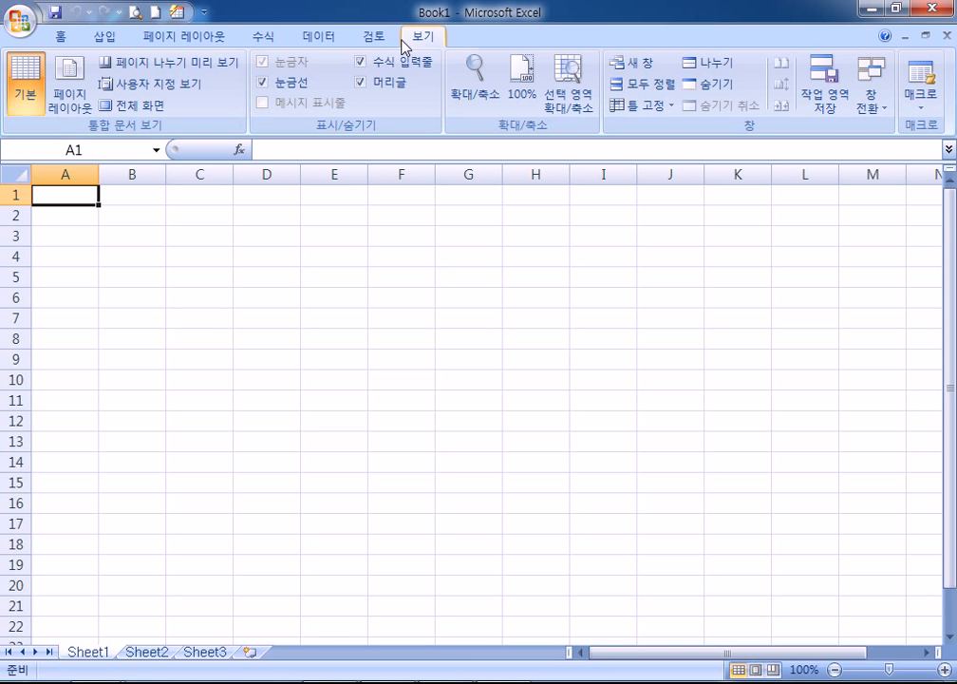
- Go through Excel 2007's ribbon command sets in order from Home to Review
left_click(55, 36)
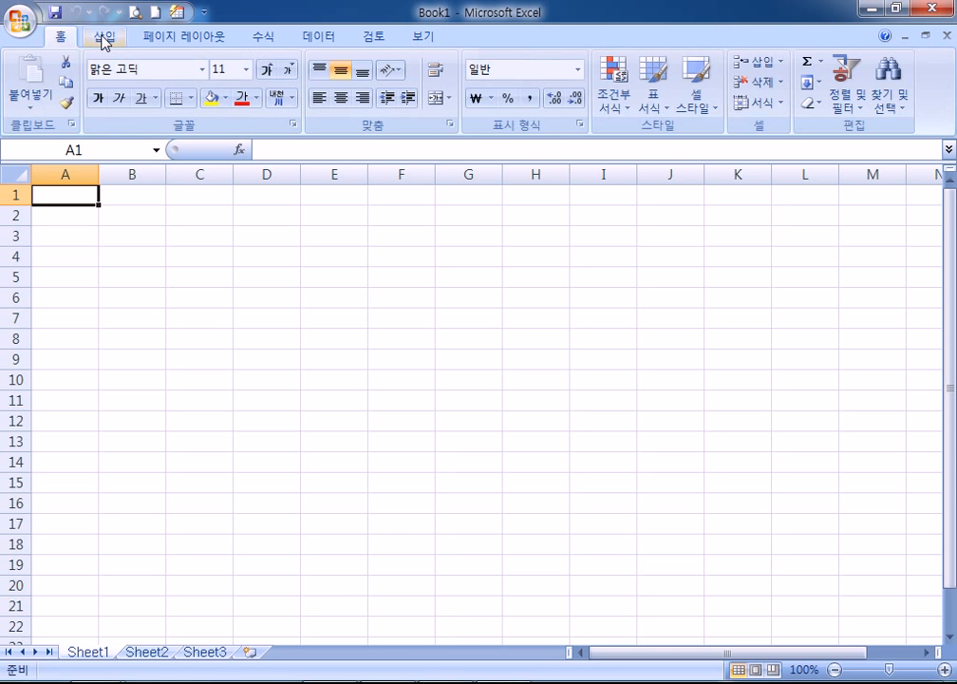
left_click(105, 38)
left_click(178, 40)
left_click(271, 41)
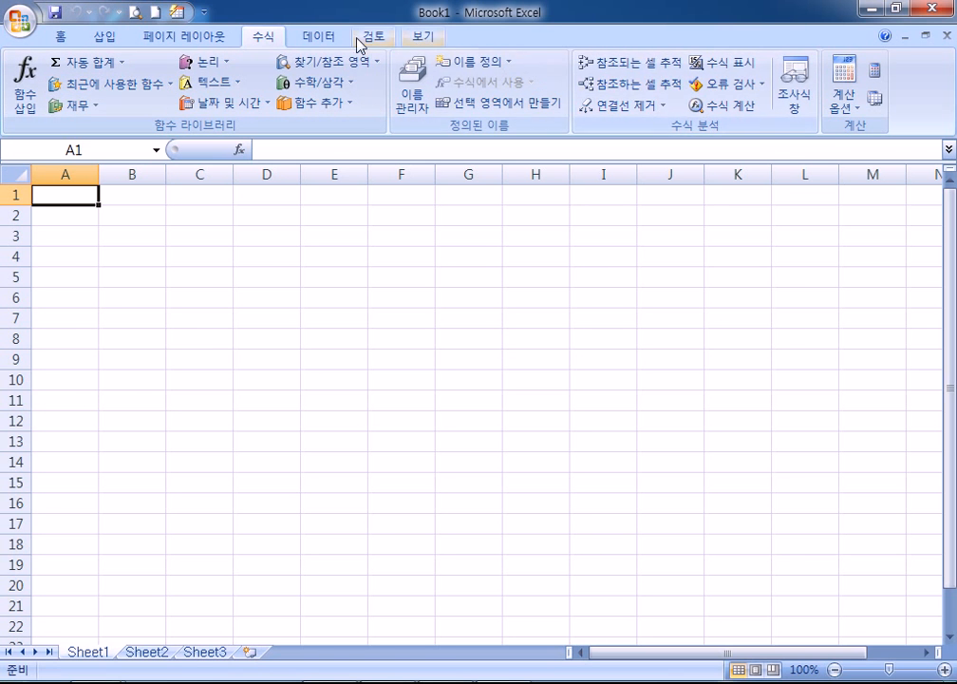
left_click(319, 38)
left_click(376, 38)
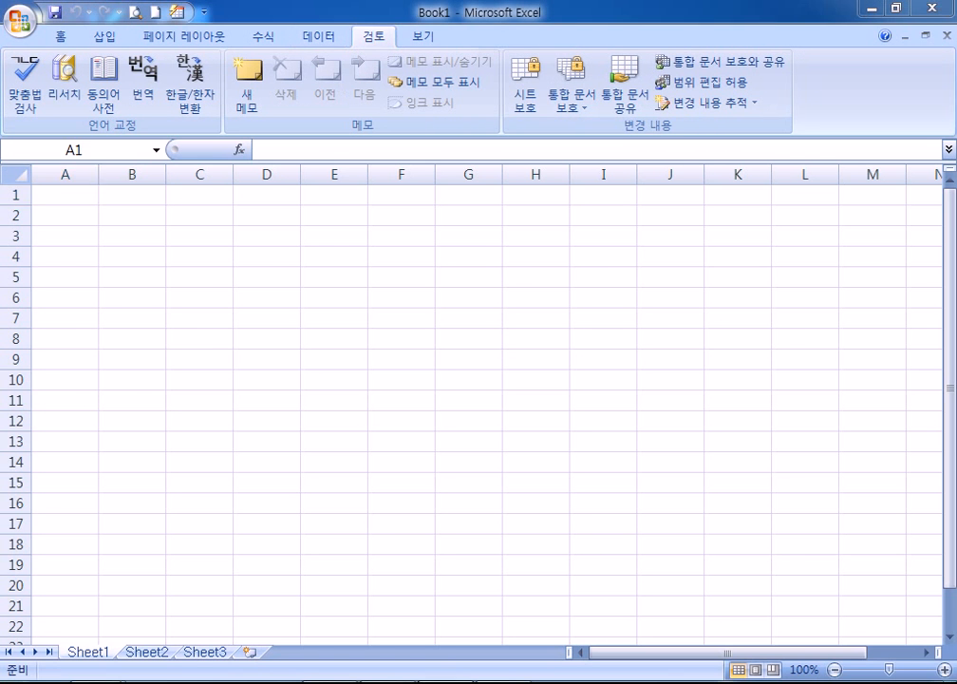
- Switch to Notepad and look through its drop-down commands for comparison with Excel's ribbon
key("alt+Tab")
left_click(162, 184)
mouse_move(219, 181)
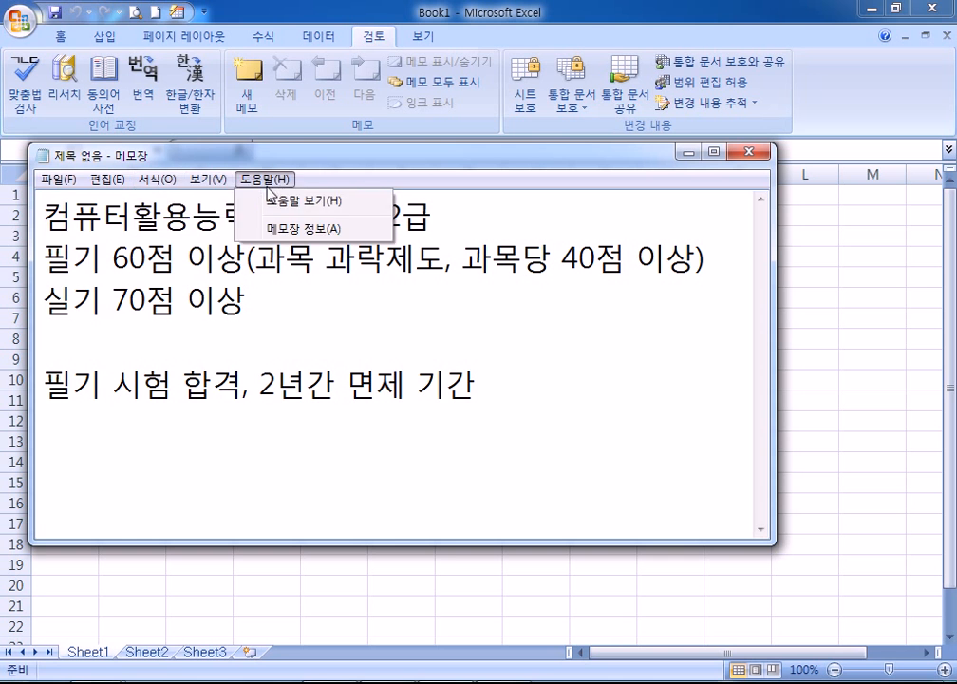
mouse_move(98, 182)
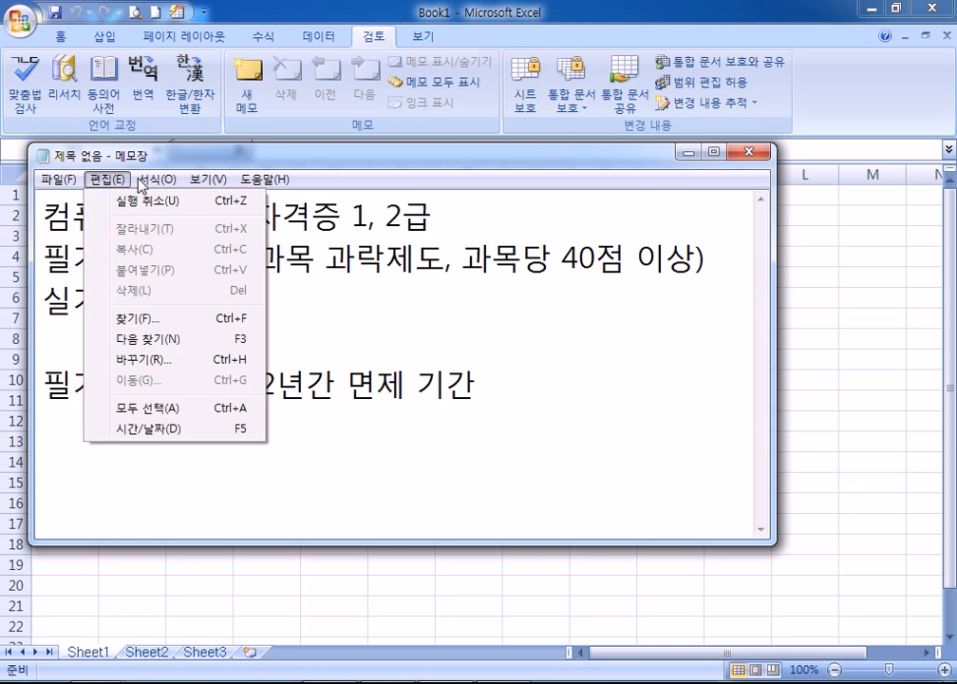
- Return to Excel 2007, flip back and forth through the ribbon's command sets and finish on the Home commands
left_click(260, 42)
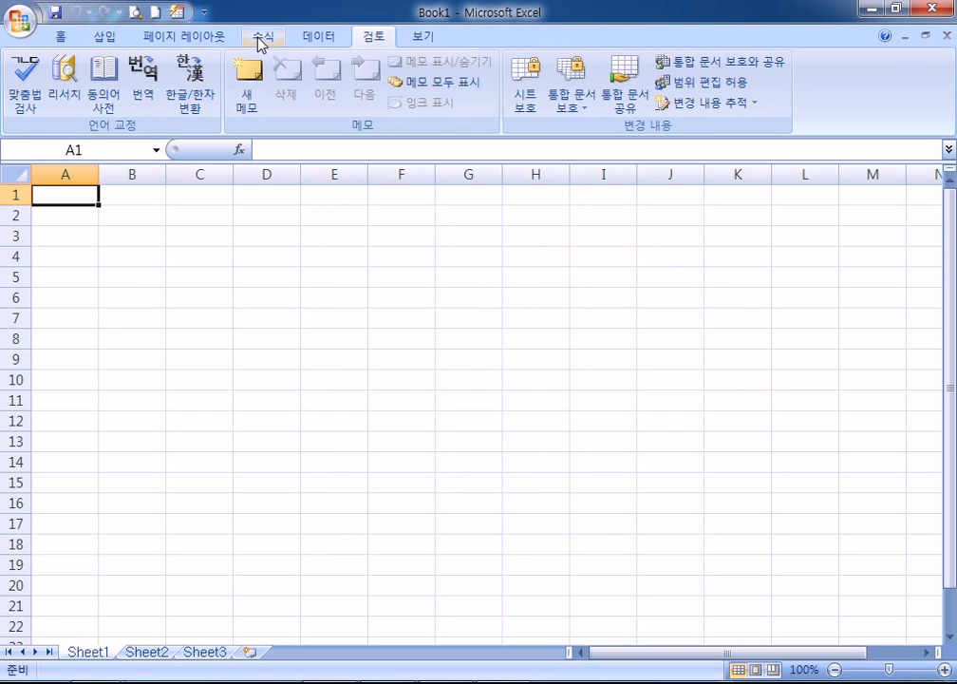
scroll(257, 53, "up", 2)
scroll(285, 92, "up", 3)
scroll(291, 95, "down", 5)
scroll(292, 96, "up", 3)
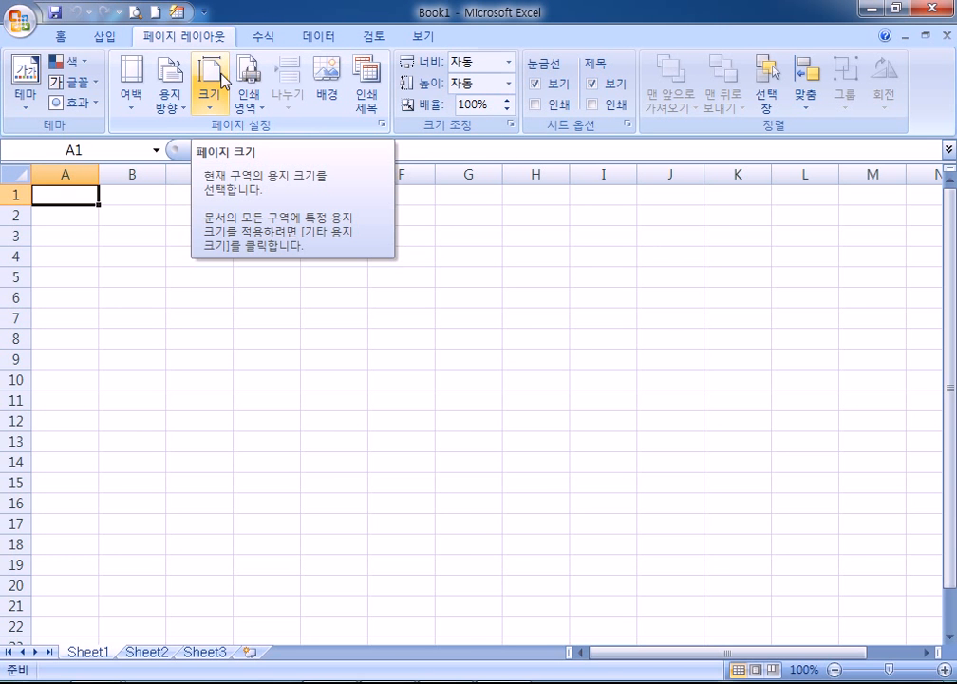
scroll(223, 76, "up", 2)
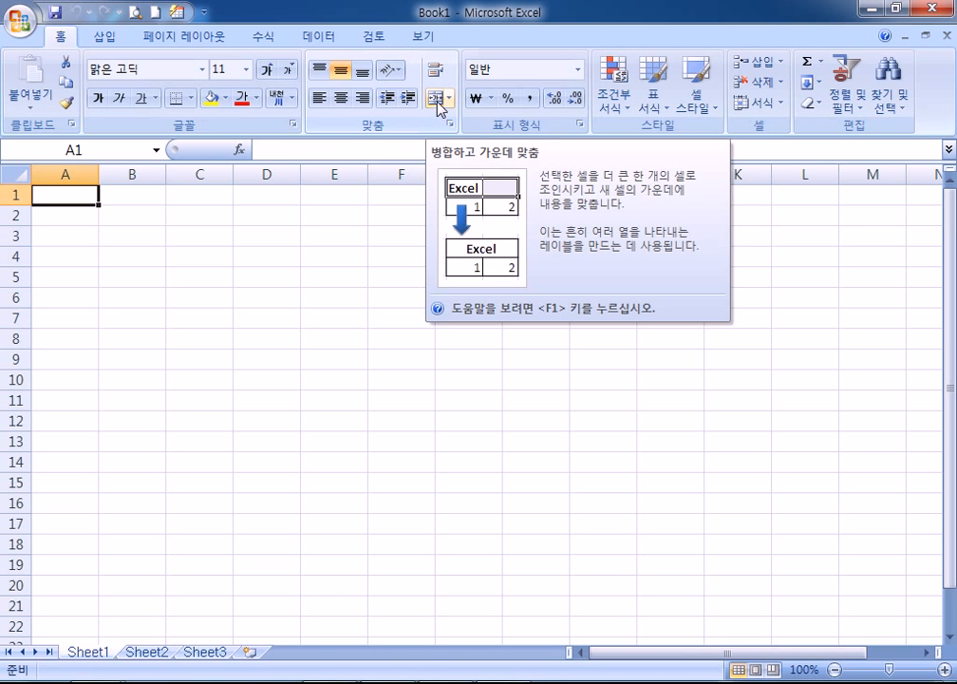
left_click(271, 41)
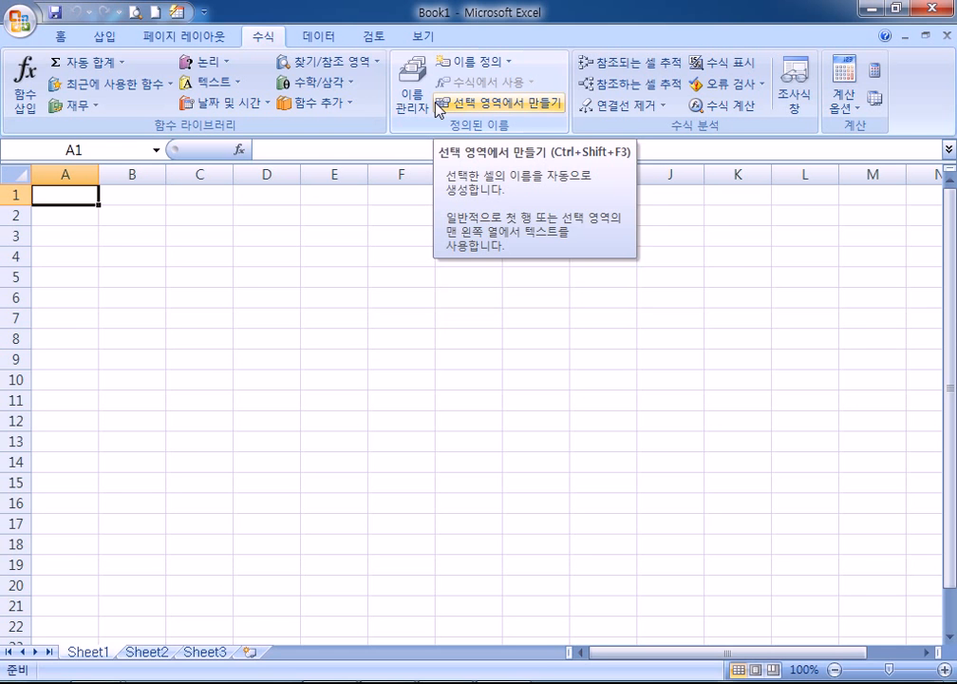
left_click(61, 43)
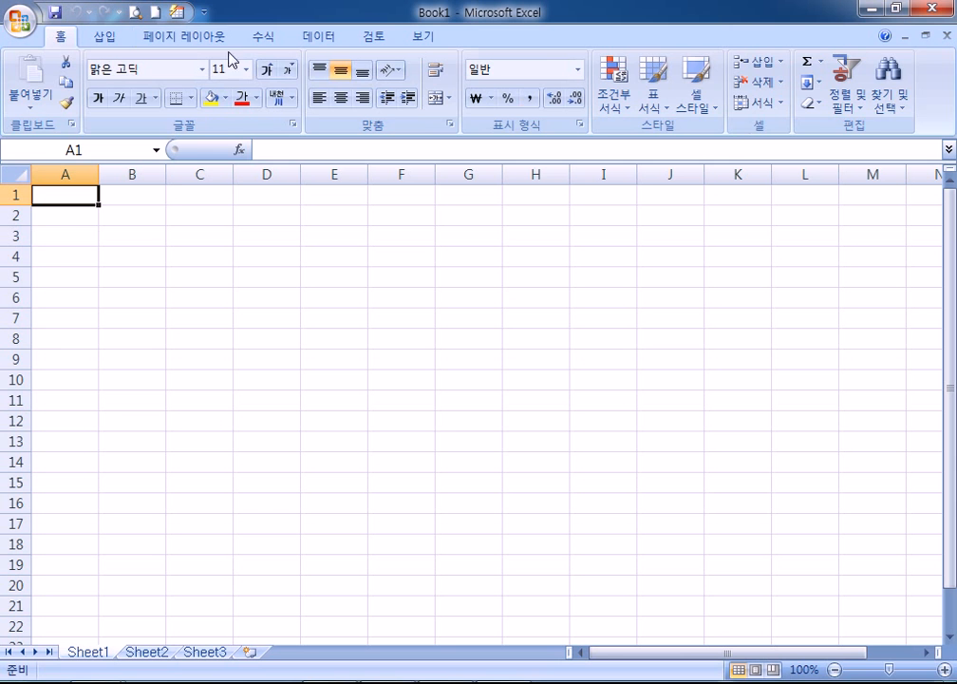
- Review Excel 2007's Insert, Home, Page Layout, Formulas and Data command sets one after another
left_click(102, 38)
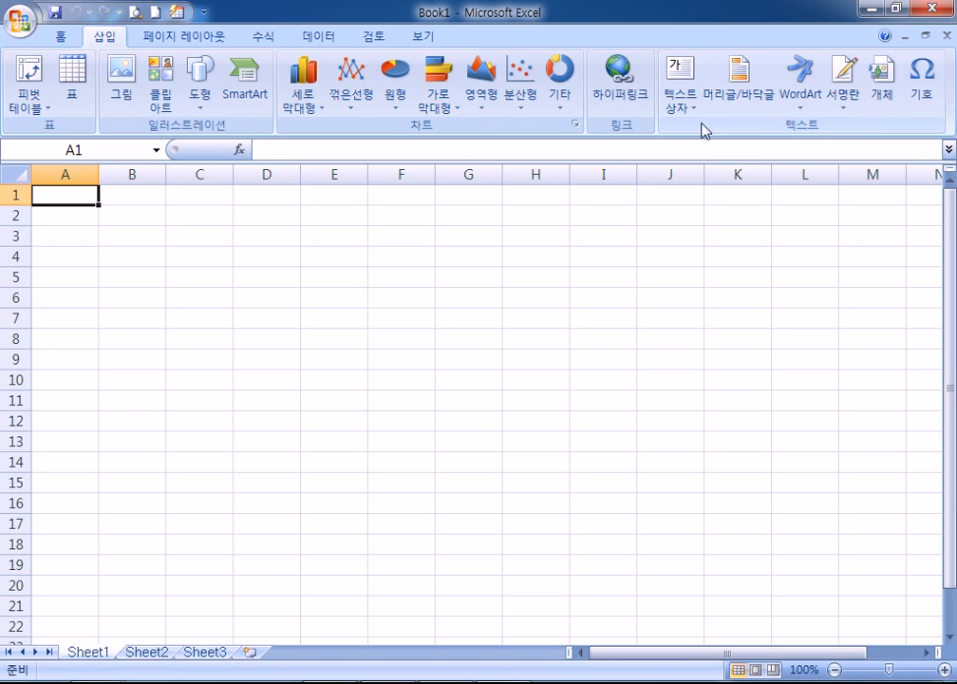
left_click(162, 40)
left_click(60, 38)
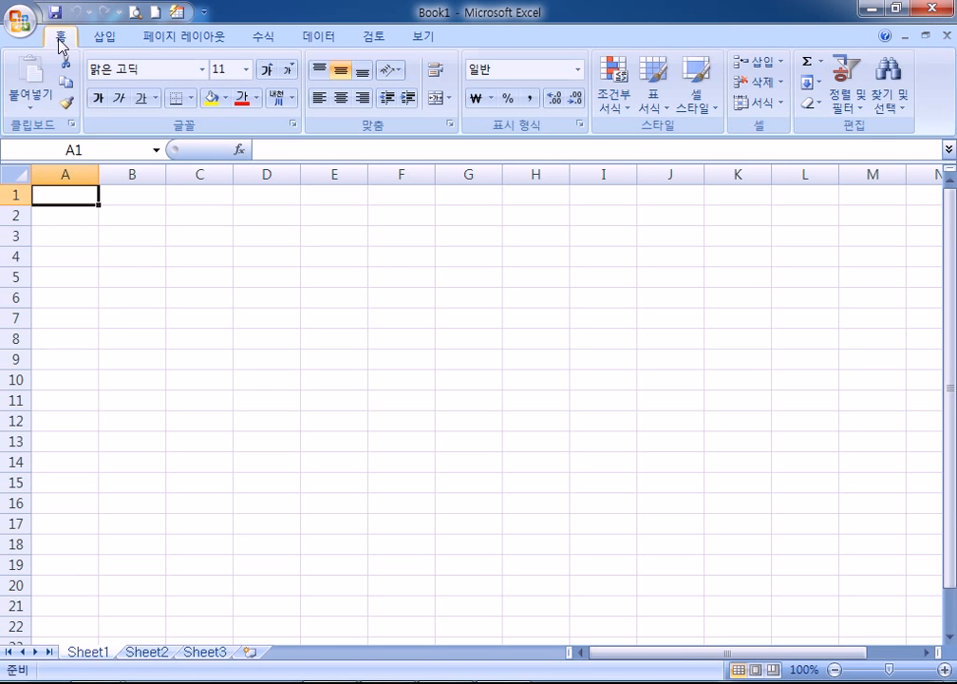
left_click(208, 40)
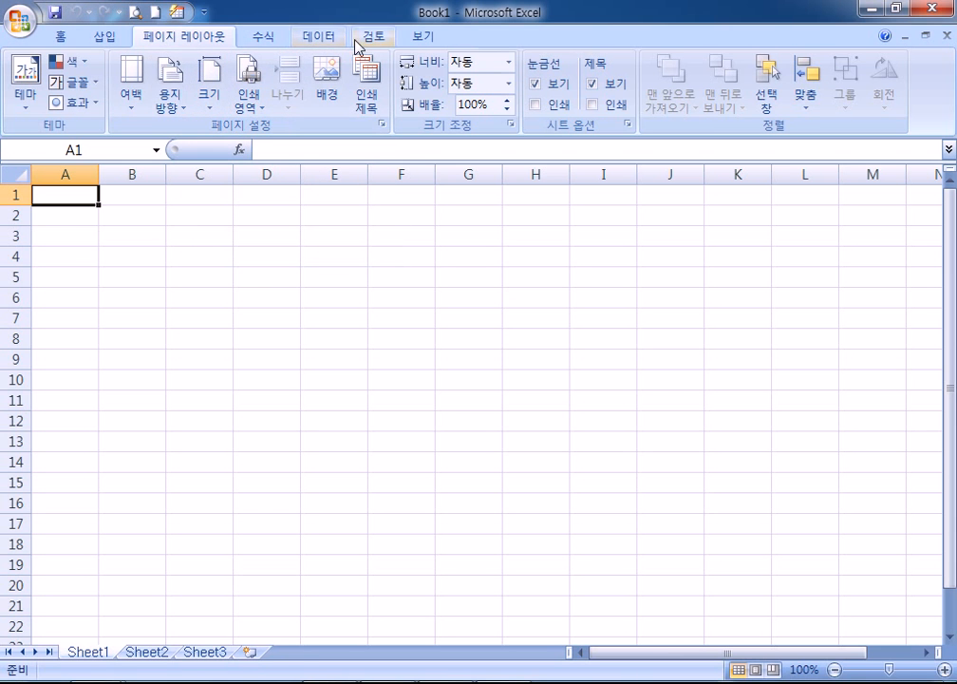
left_click(259, 41)
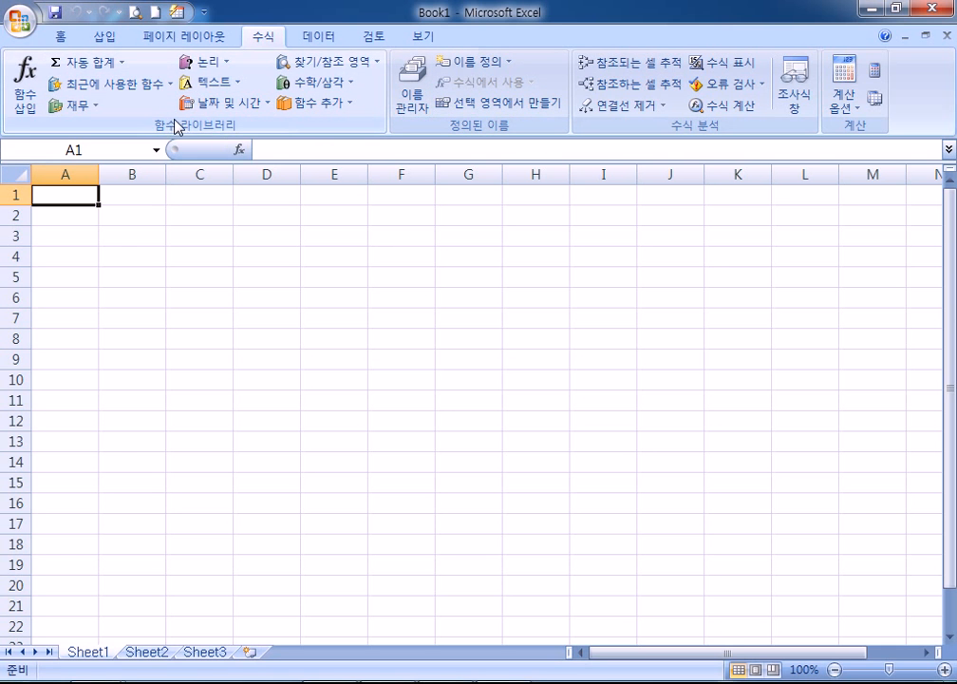
left_click(320, 40)
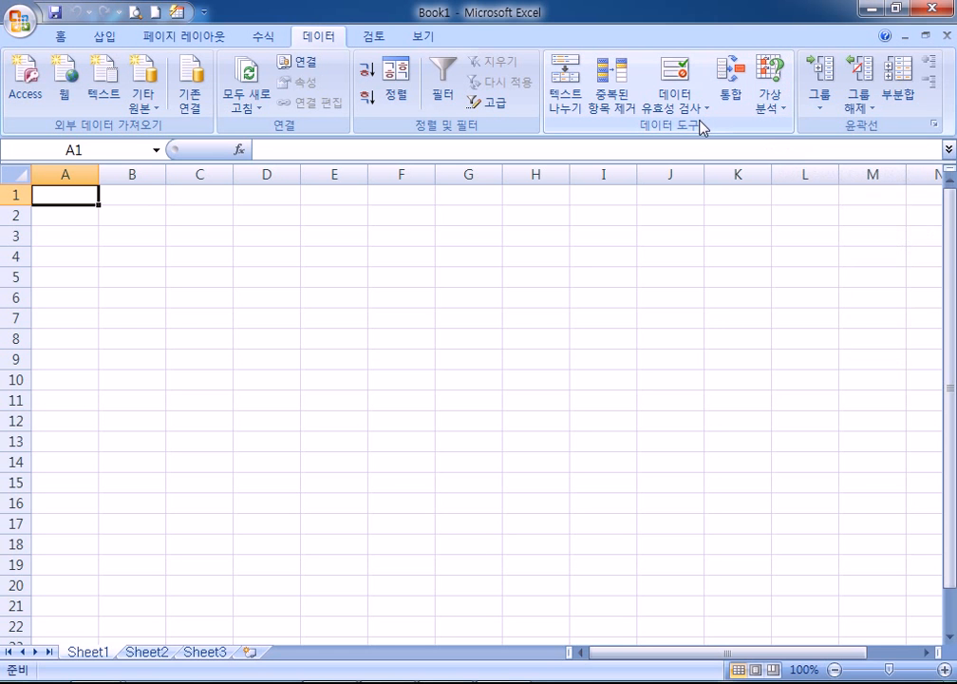
- Examine the What-If Analysis, Text to Columns and Group options among the Data commands, then return to the Home commands
left_click(768, 107)
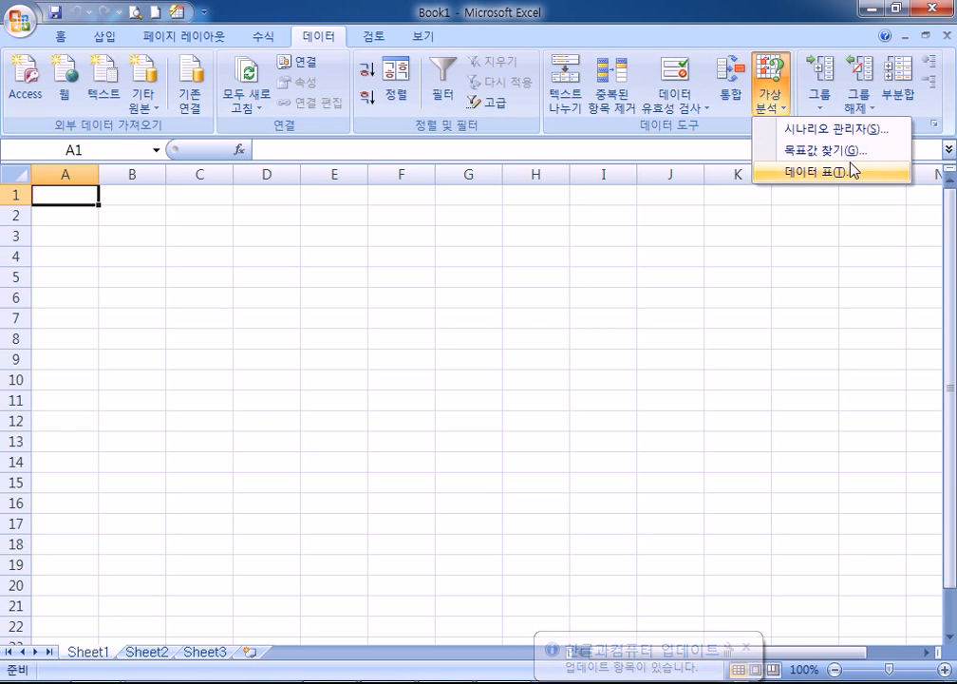
left_click(566, 95)
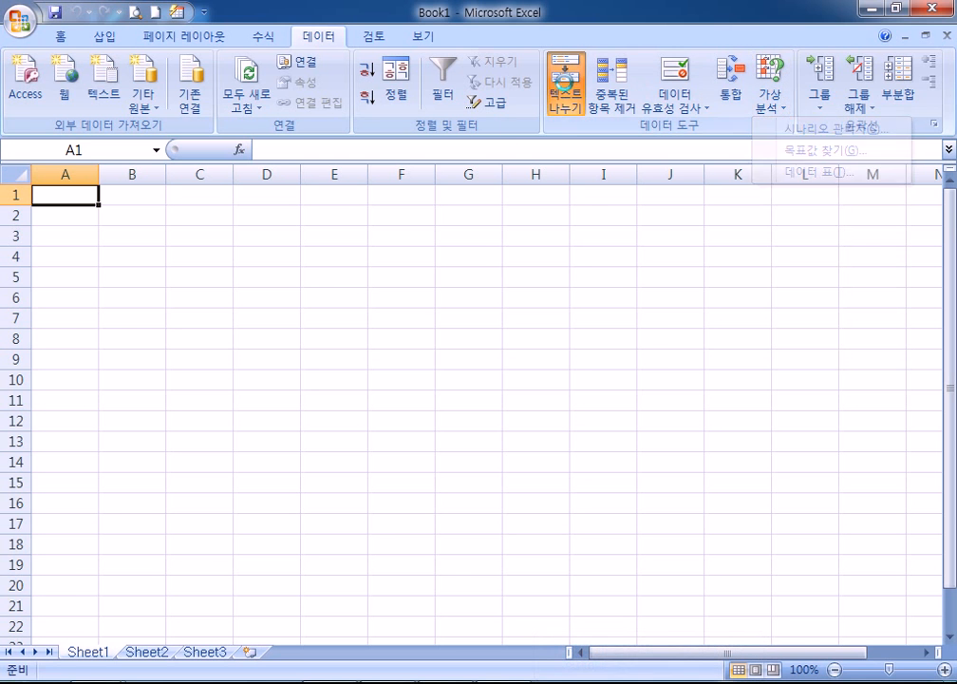
left_click(608, 319)
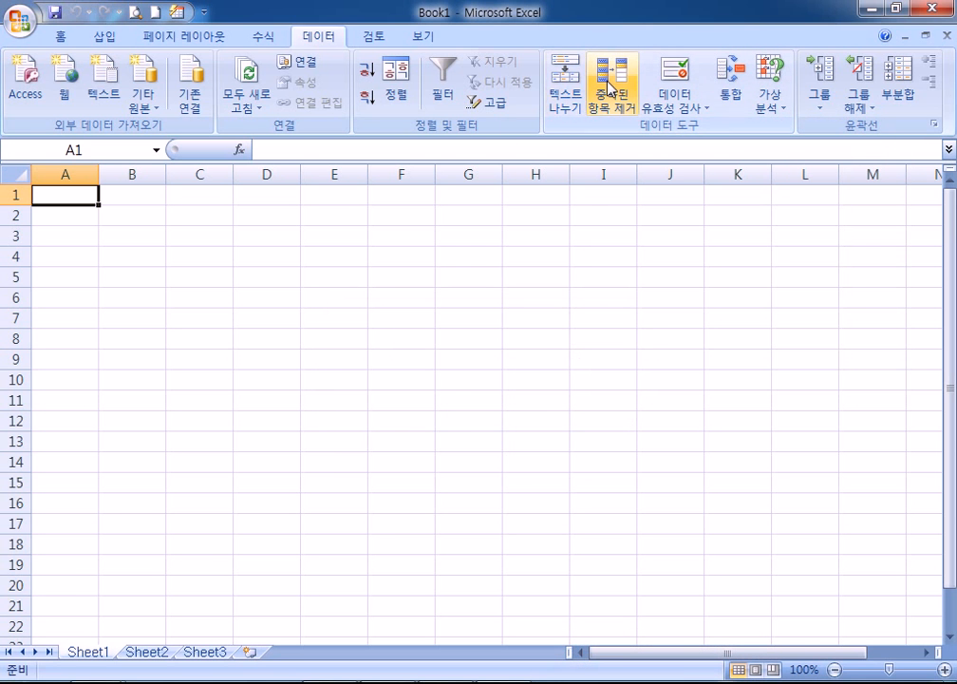
left_click(771, 101)
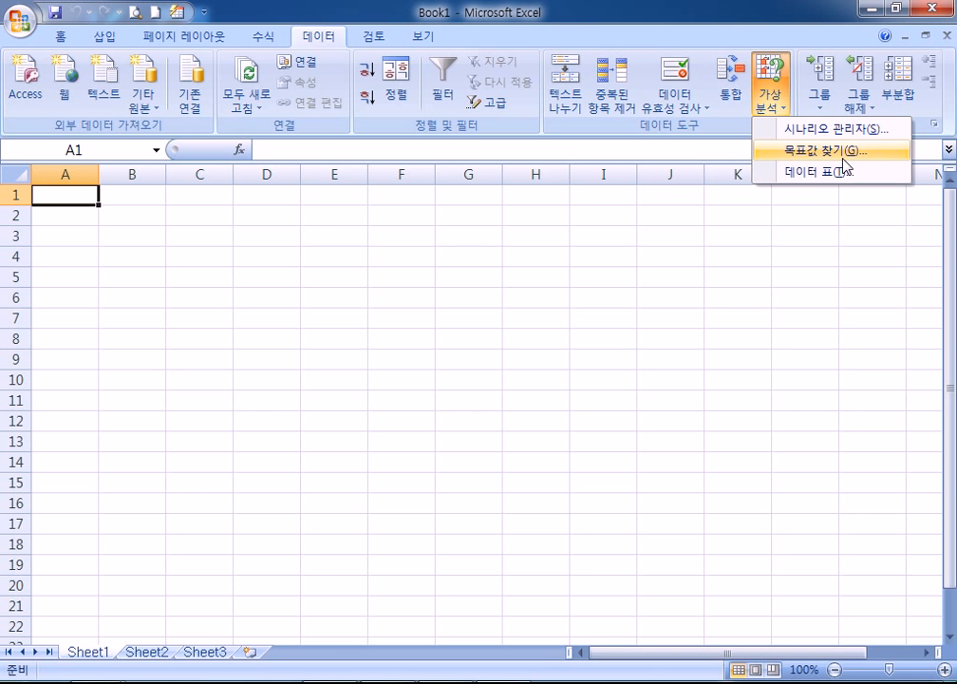
left_click(781, 110)
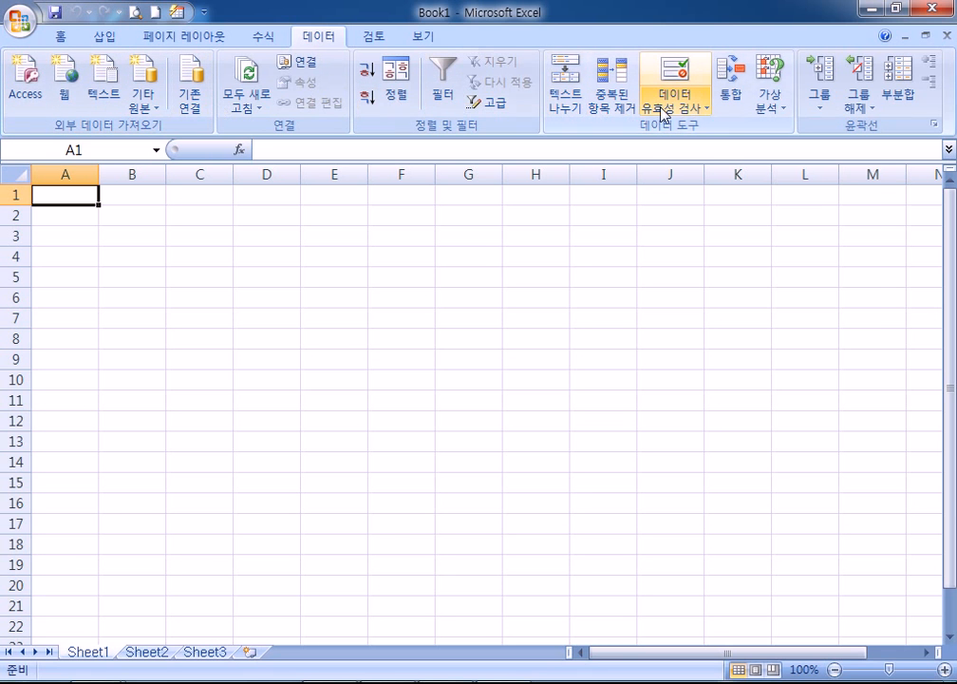
left_click(823, 112)
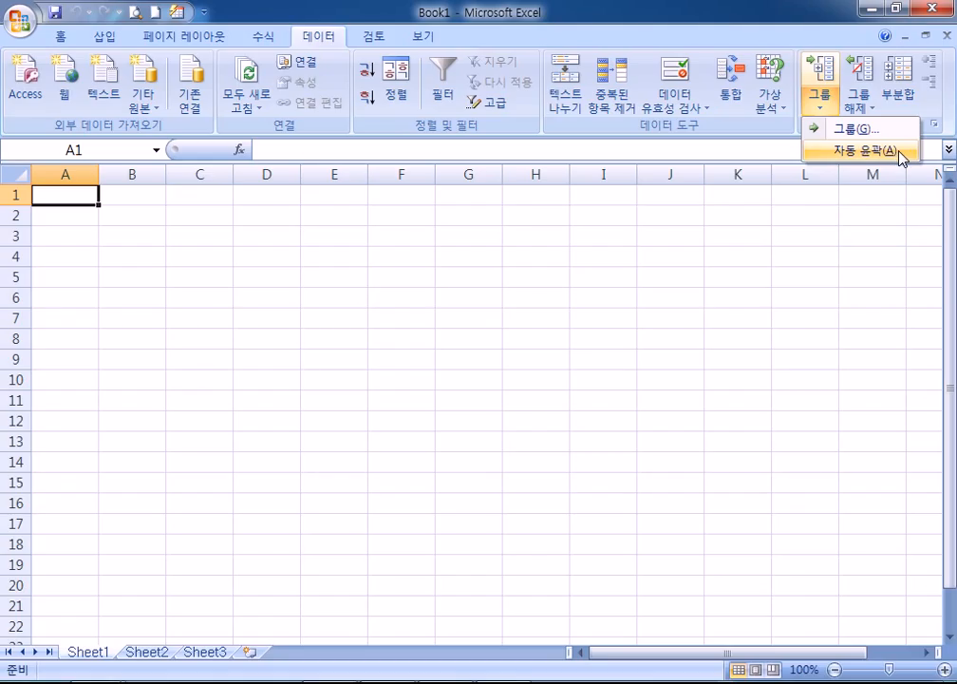
left_click(370, 40)
left_click(58, 37)
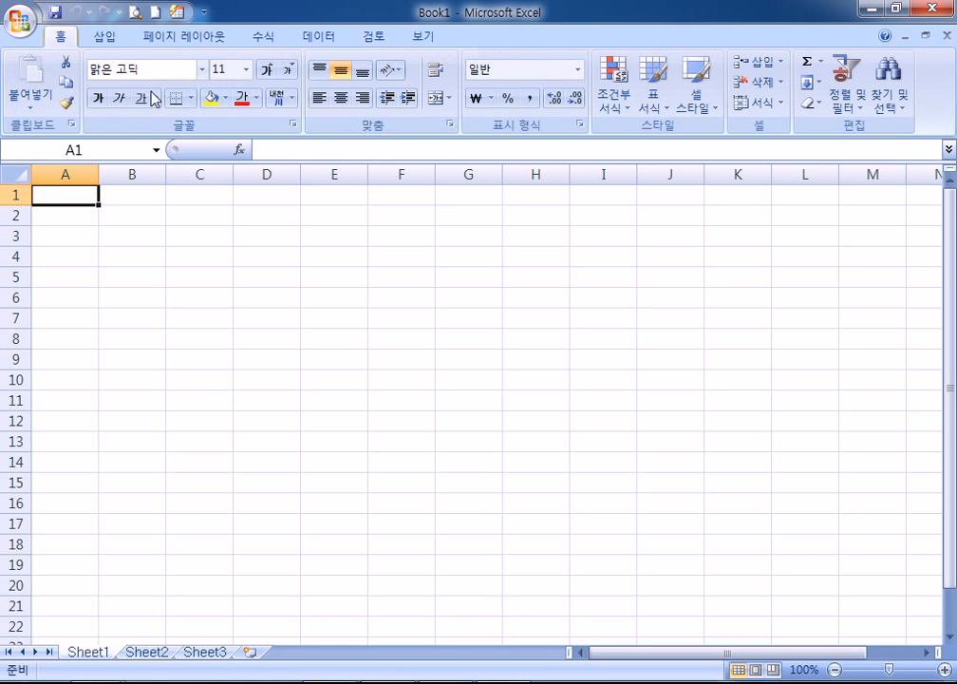
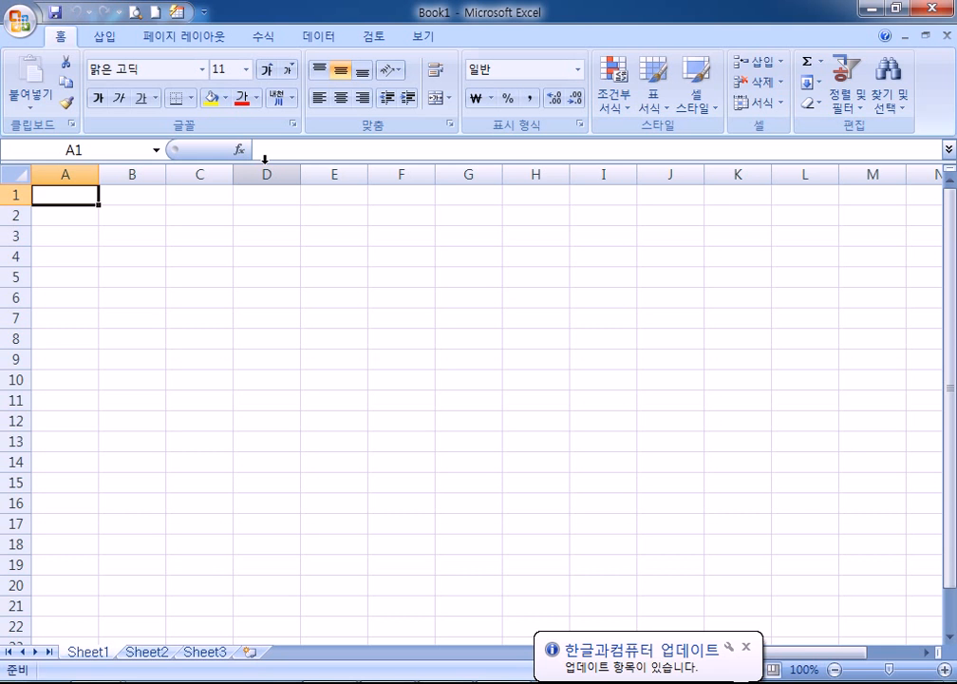
- Reset the Quick Access Toolbar to its default commands and apply the change
left_click(671, 666)
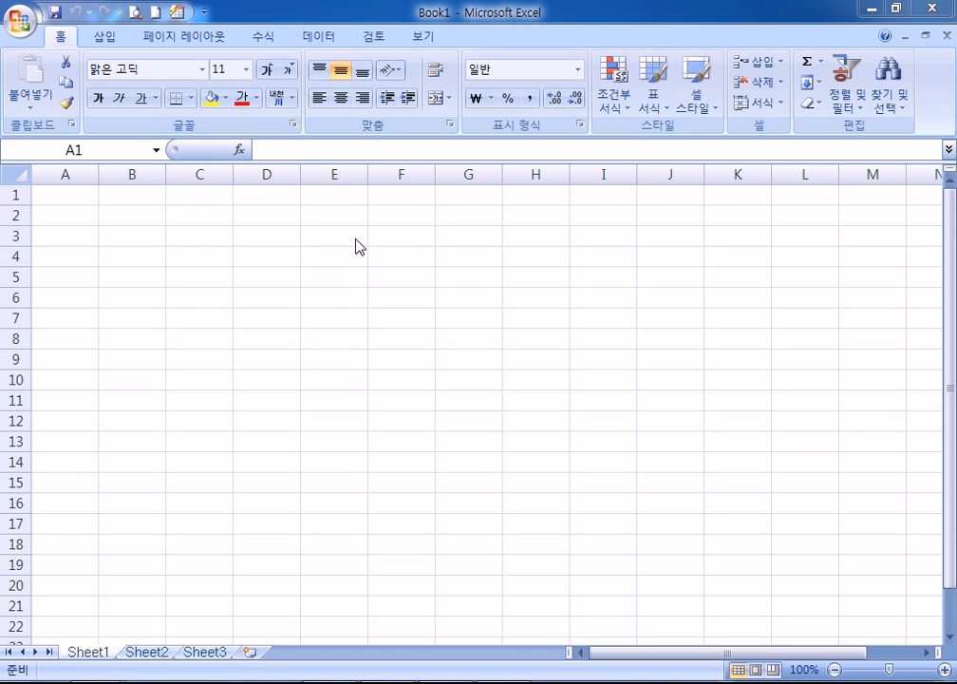
left_click(204, 11)
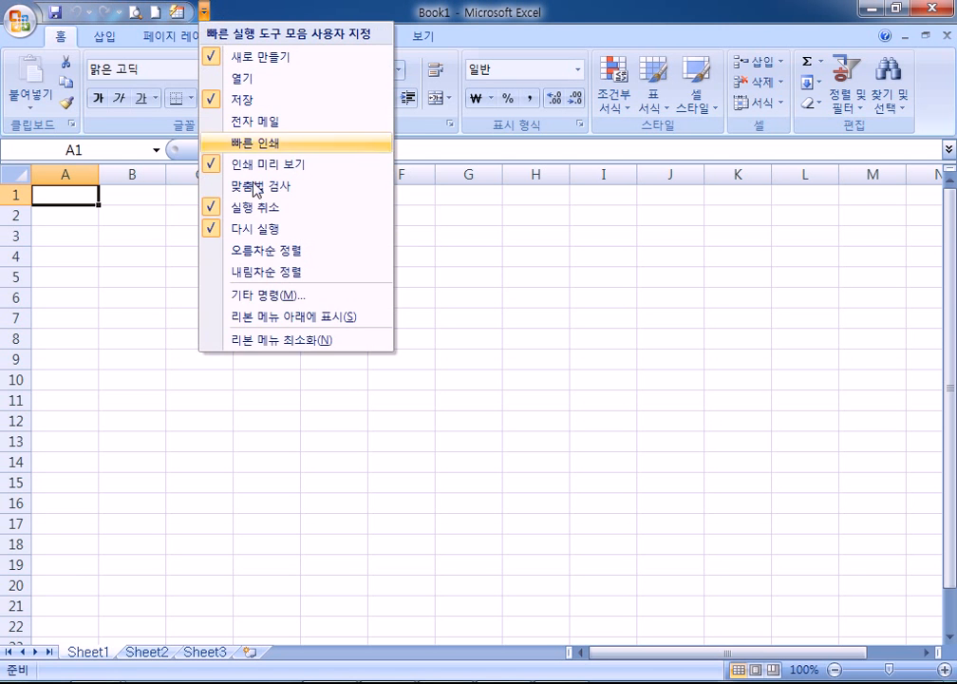
left_click(269, 295)
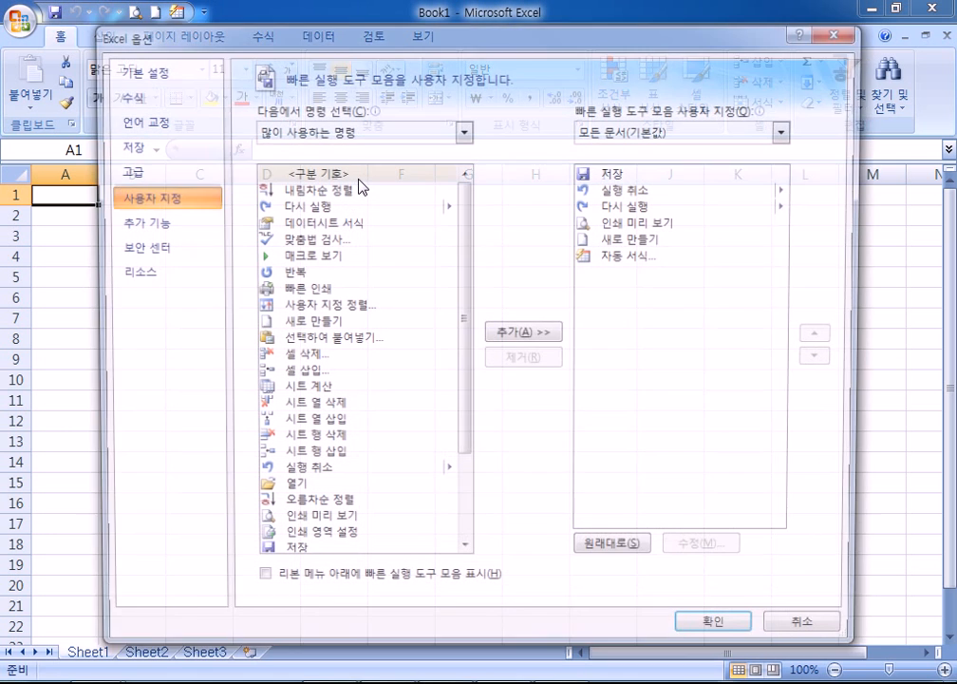
left_click(608, 555)
key("Return")
left_click(722, 635)
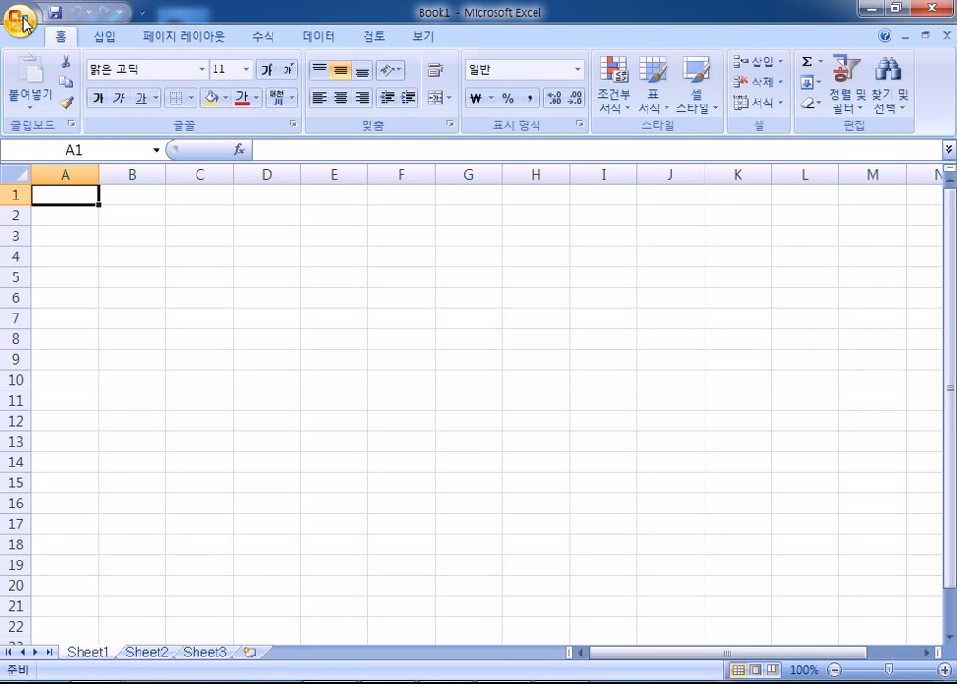
- Open the workbook 섹션01문제.xlsm from the 01 섹션 folder inside 길벗컴활2급 on drive C
left_click(22, 20)
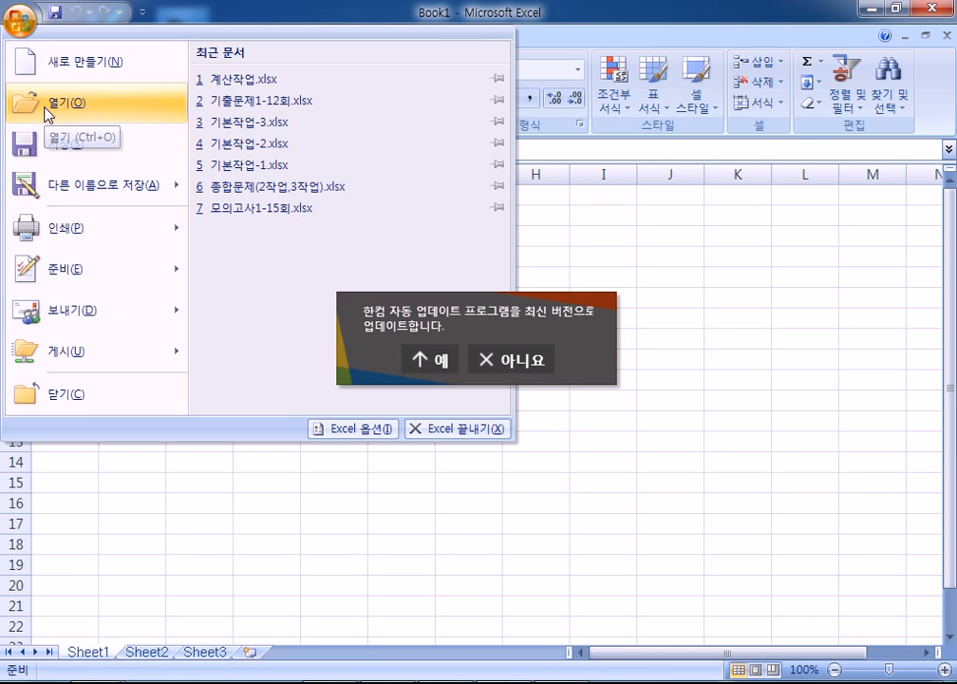
left_click(47, 107)
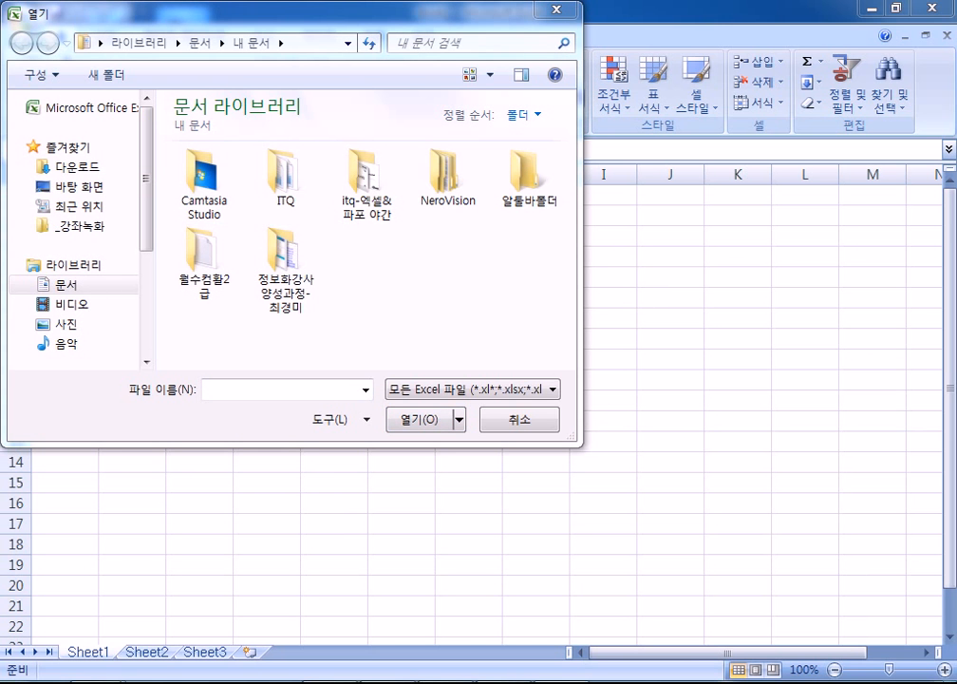
left_click_drag(149, 222, 140, 301)
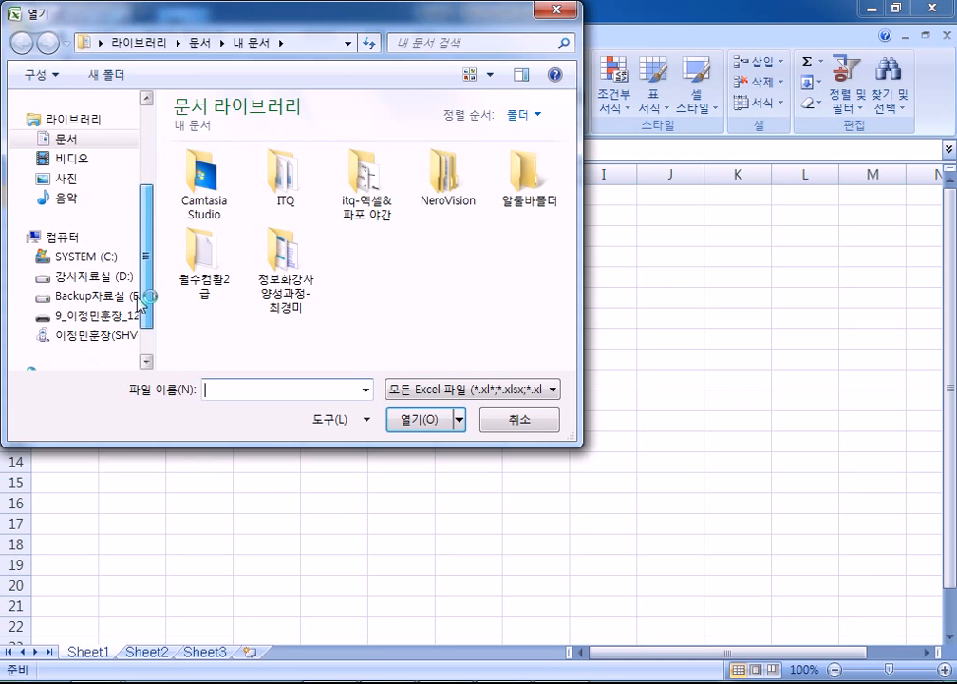
left_click(50, 240)
left_click(85, 258)
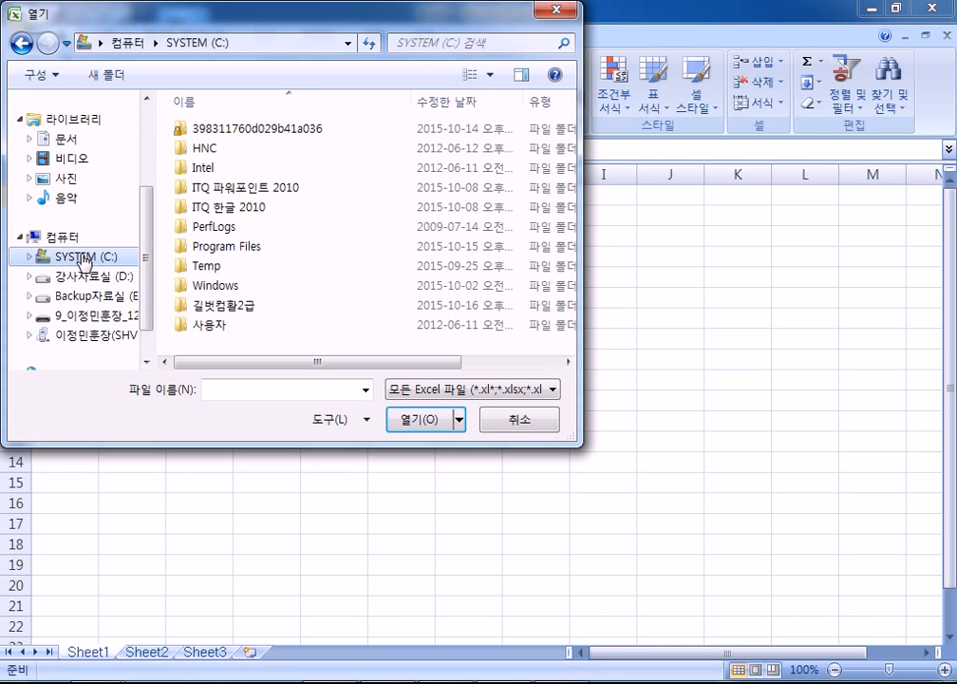
scroll(76, 218, "up", 3)
scroll(94, 188, "down", 3)
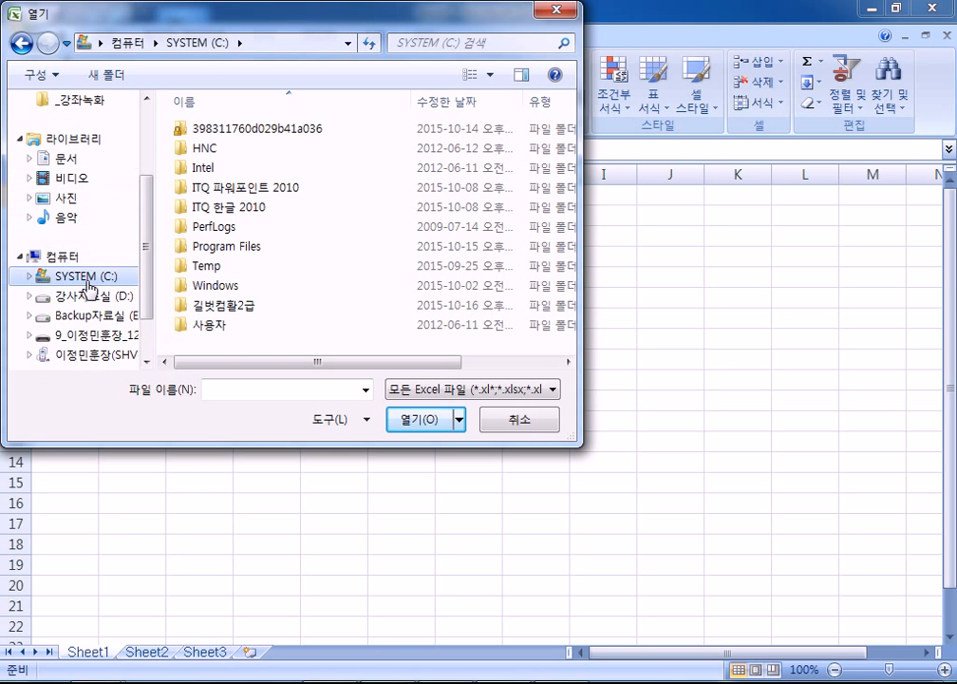
double_click(202, 312)
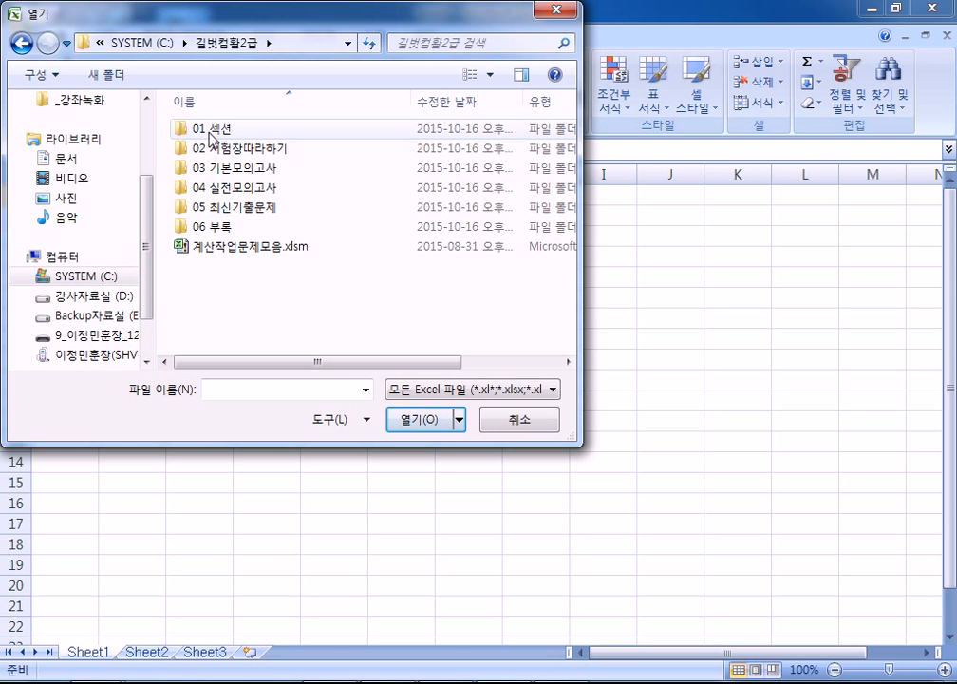
double_click(210, 133)
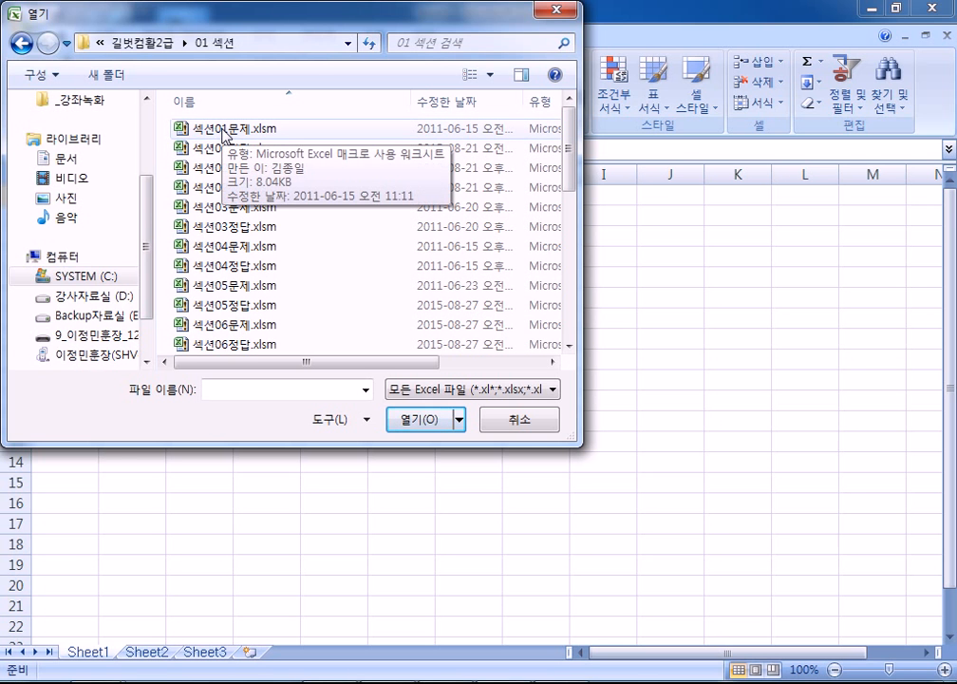
left_click(250, 136)
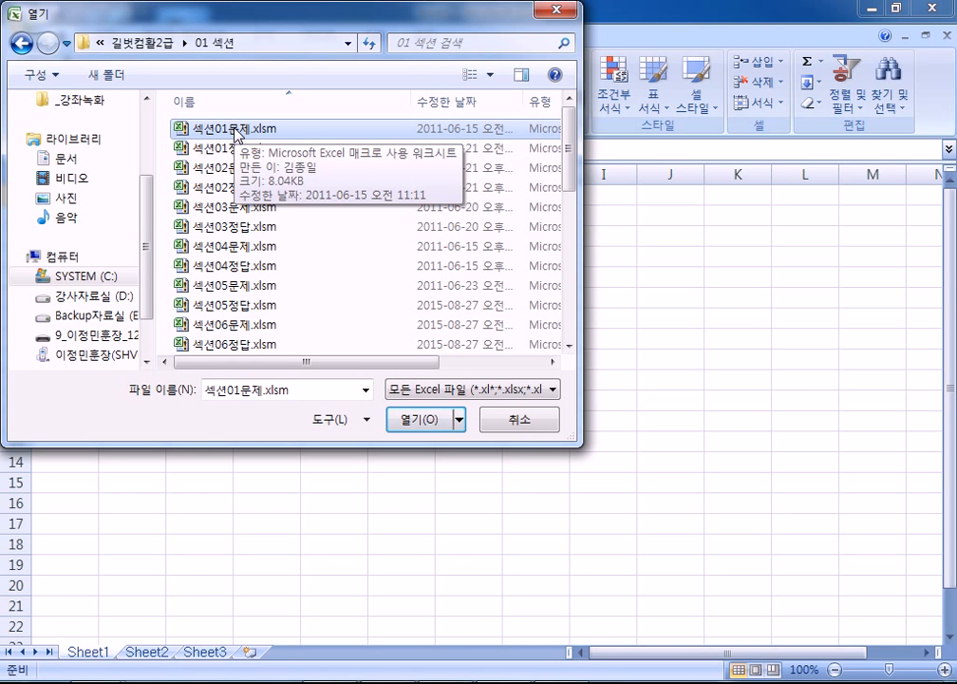
double_click(234, 127)
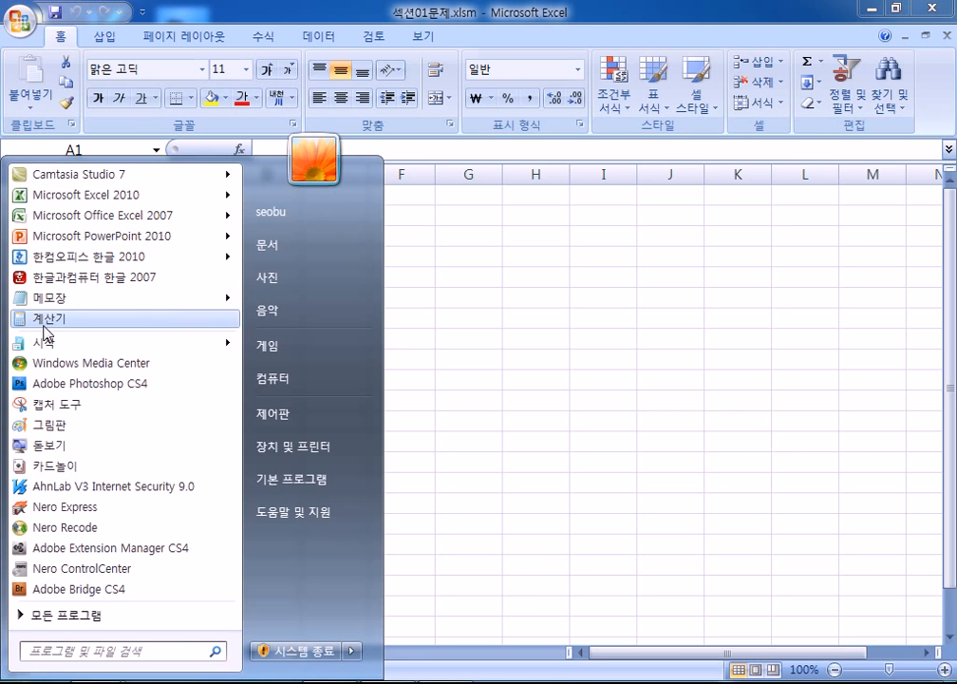
- Switch to a new Notepad document and write the heading line "외부 데이터"
left_click(59, 297)
type("외부 데이터")
key("Return")
- Write "엑셀로 작성 X, 한글/메모장" on the second line of the note
type("에ㄱ셀로 ")
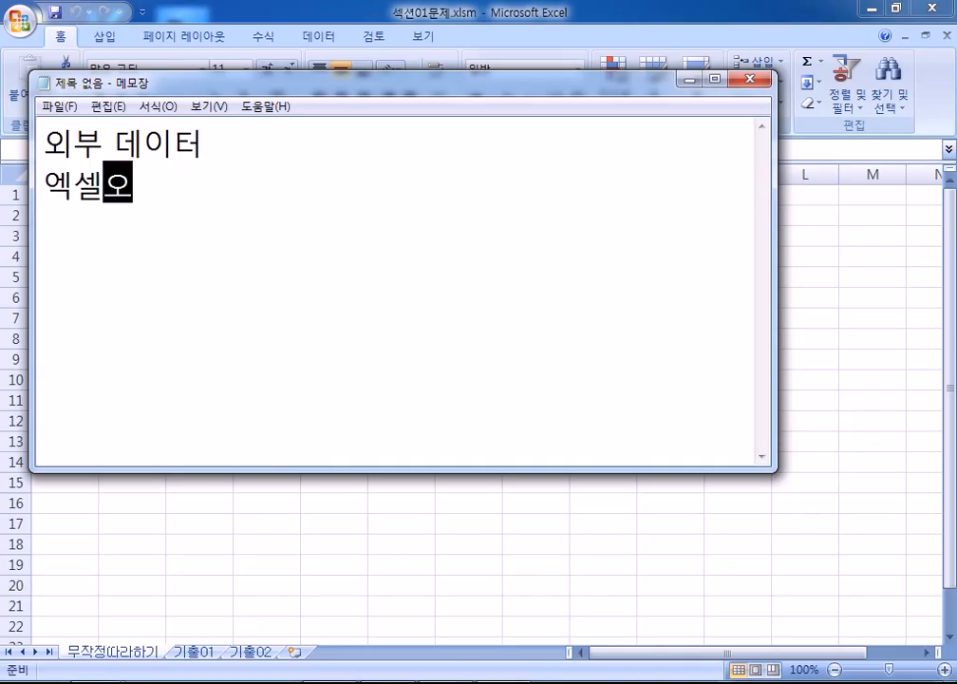
type("작성")
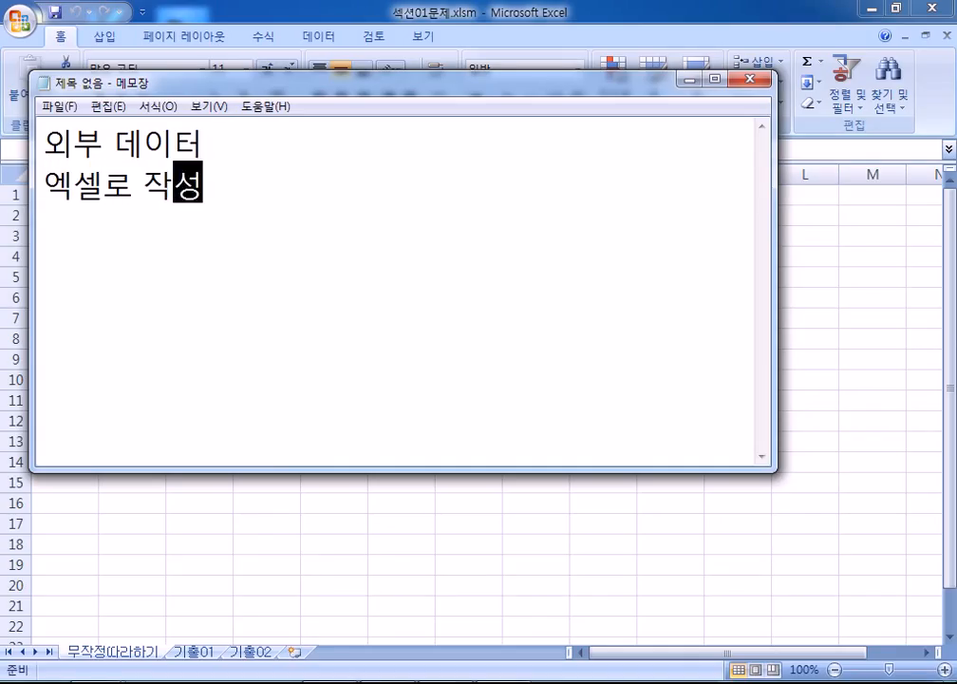
type(" X, ")
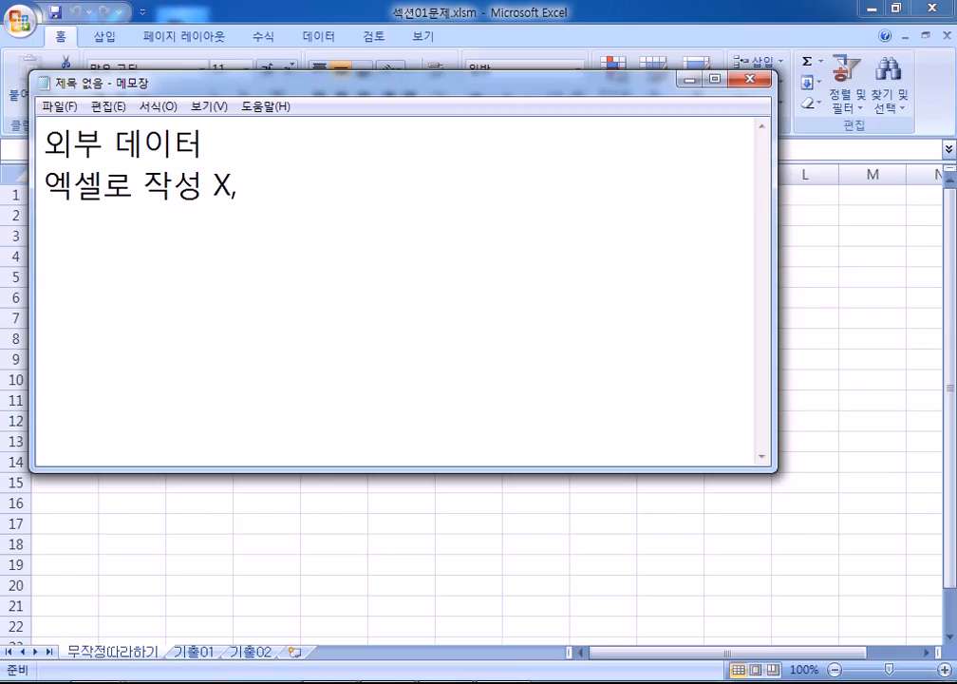
type("gk")
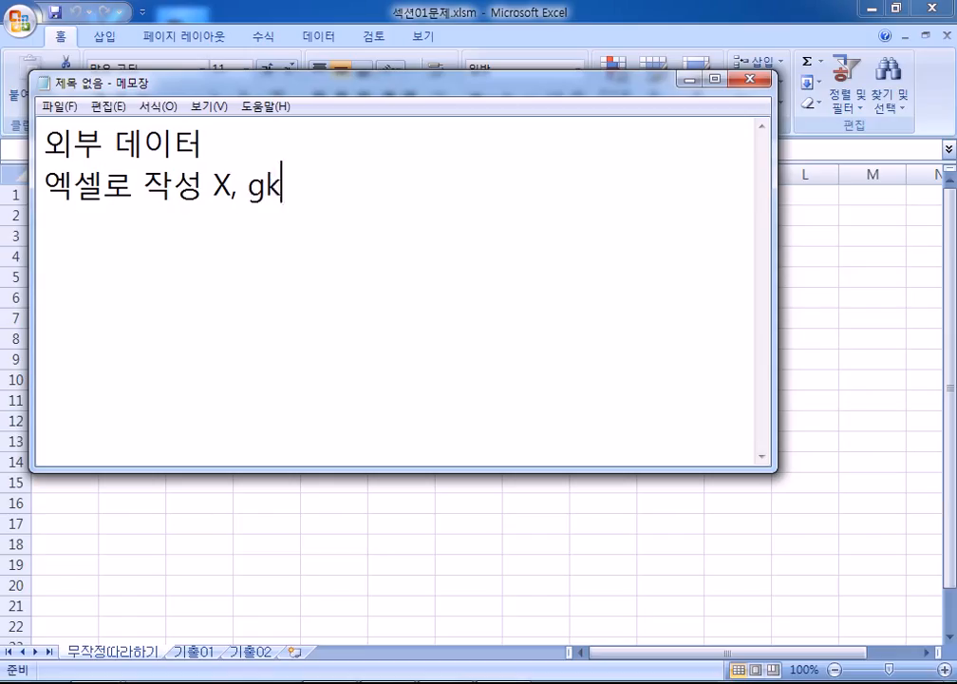
key("BackSpace")
key("BackSpace")
type("한글.")
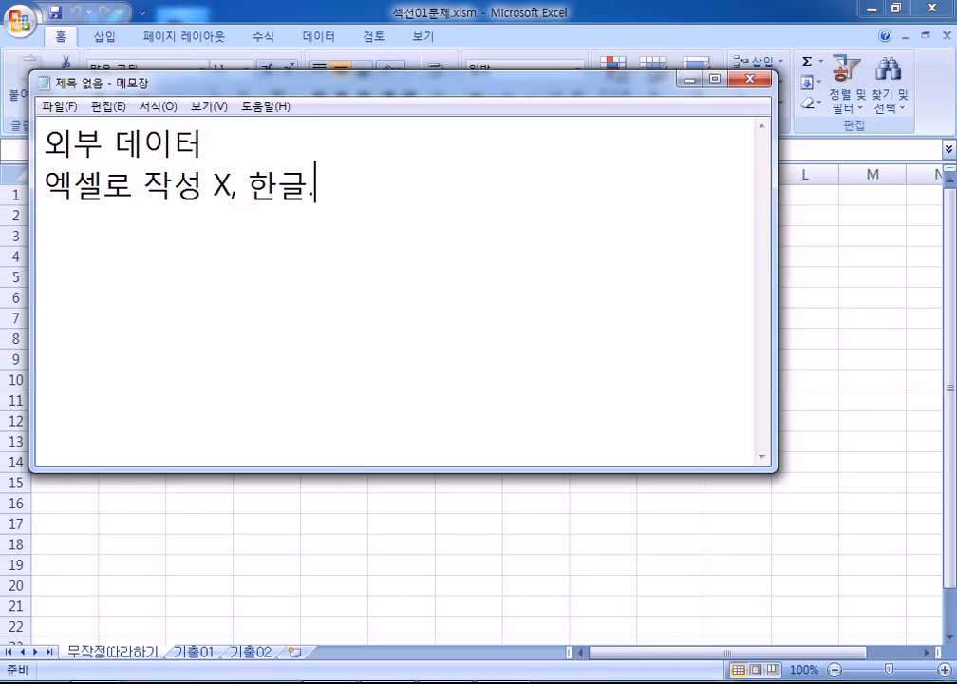
key("BackSpace")
type("/메몾")
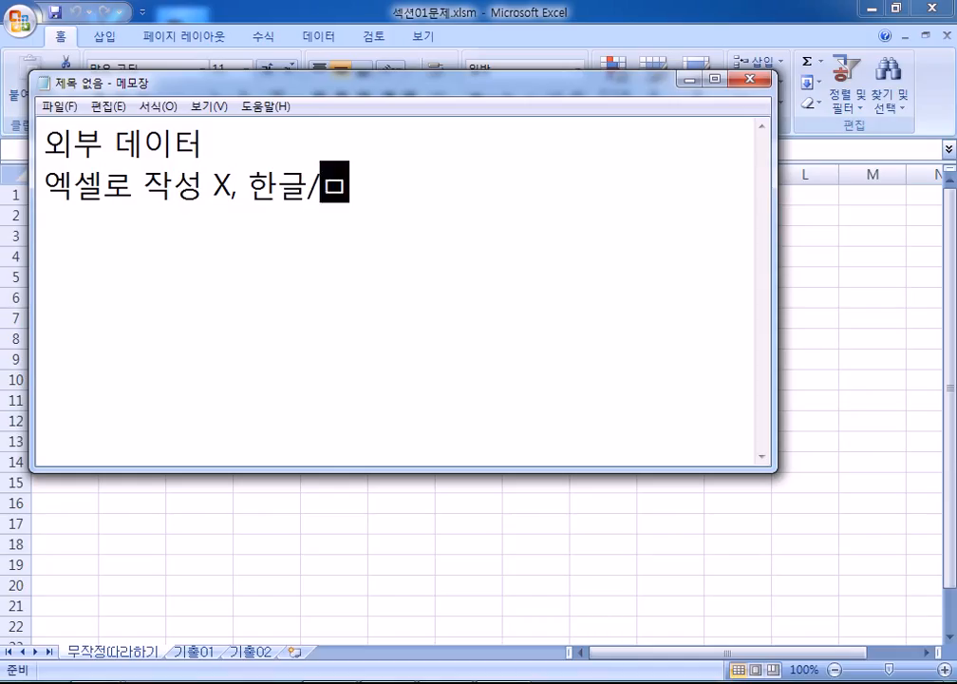
type("장")
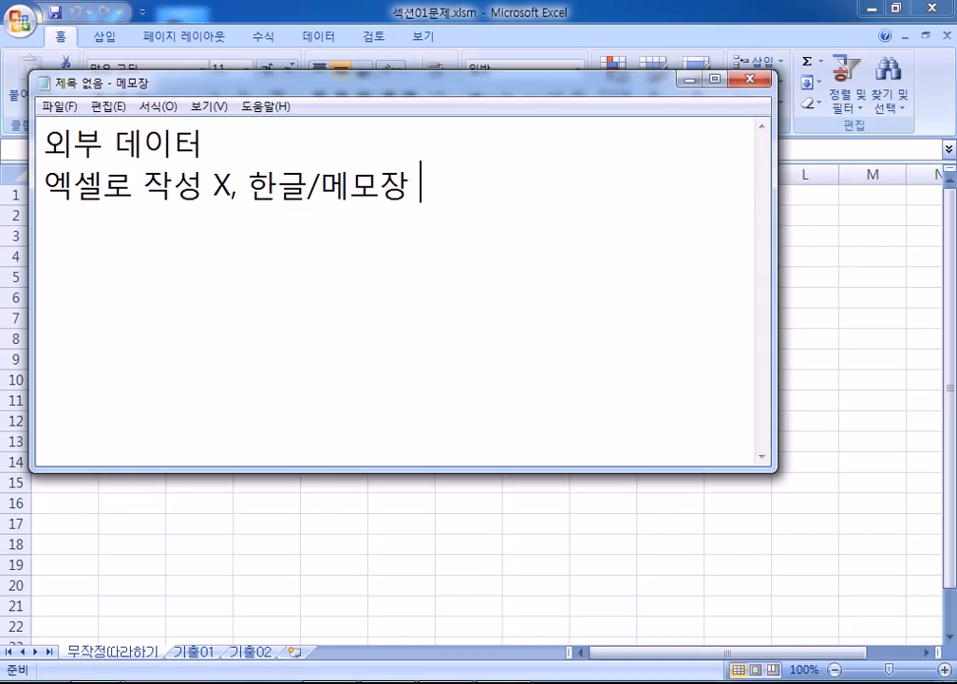
- Complete the note's second line with "작성을 해서 엑셀로 읽어오기" and widen the Notepad window so it fits on one line
type(" 잤성을 새")
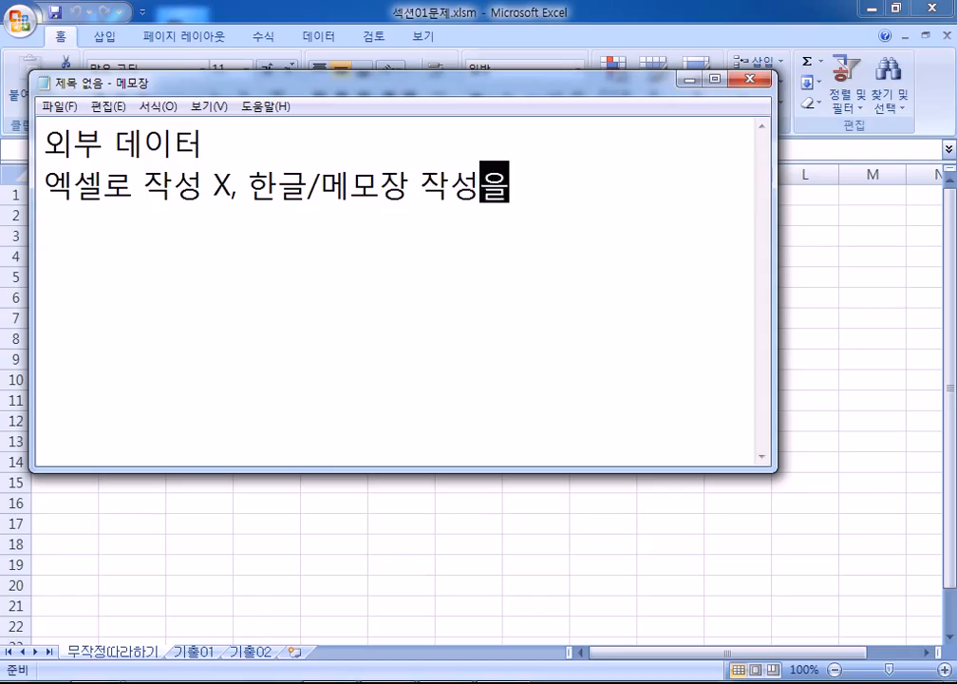
key("BackSpace")
key("BackSpace")
type("해서")
key("BackSpace")
type("서 엑셀로 ㅂ")
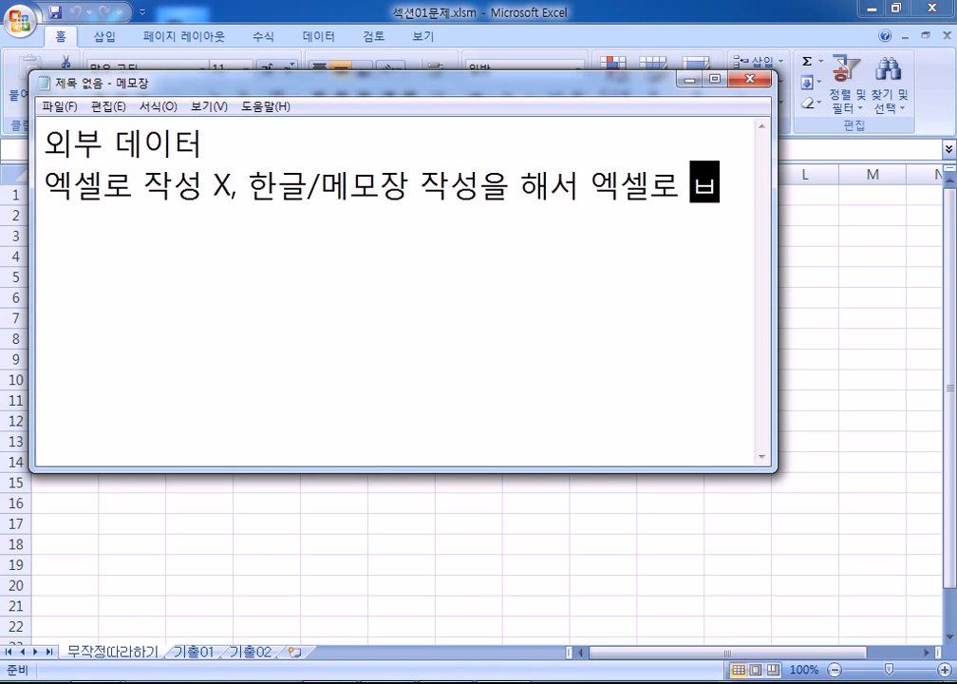
key("BackSpace")
type("읽어오기")
key("Return")
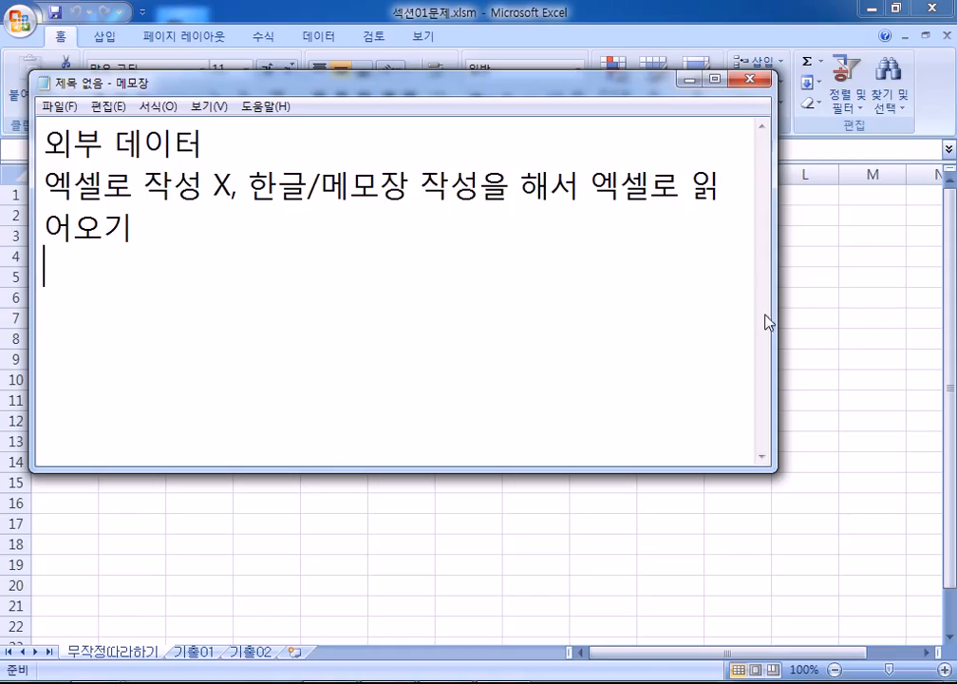
left_click_drag(772, 315, 903, 293)
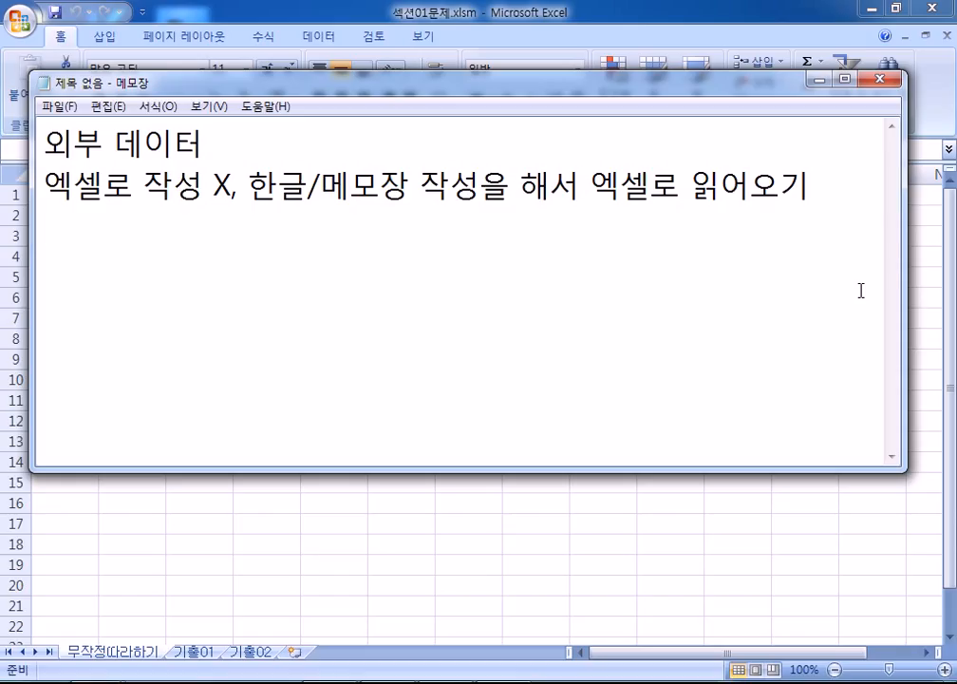
- Leave a blank line and write the table title "사원임금 계산표" in the note
key("Return")
type("산우")
key("BackSpace")
key("BackSpace")
type("상원임금 ")
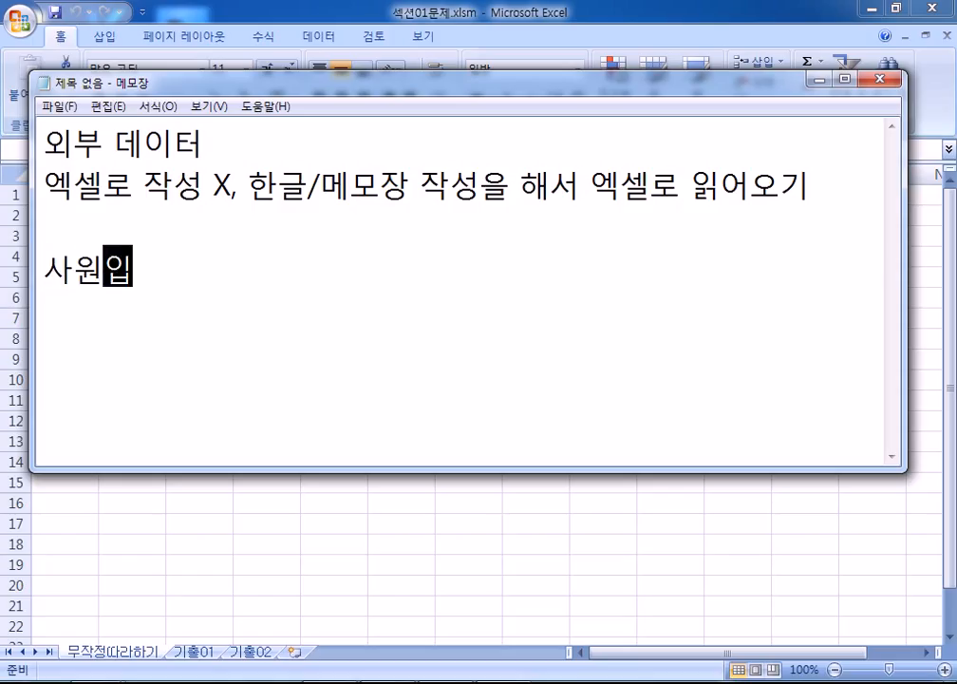
type("계산표")
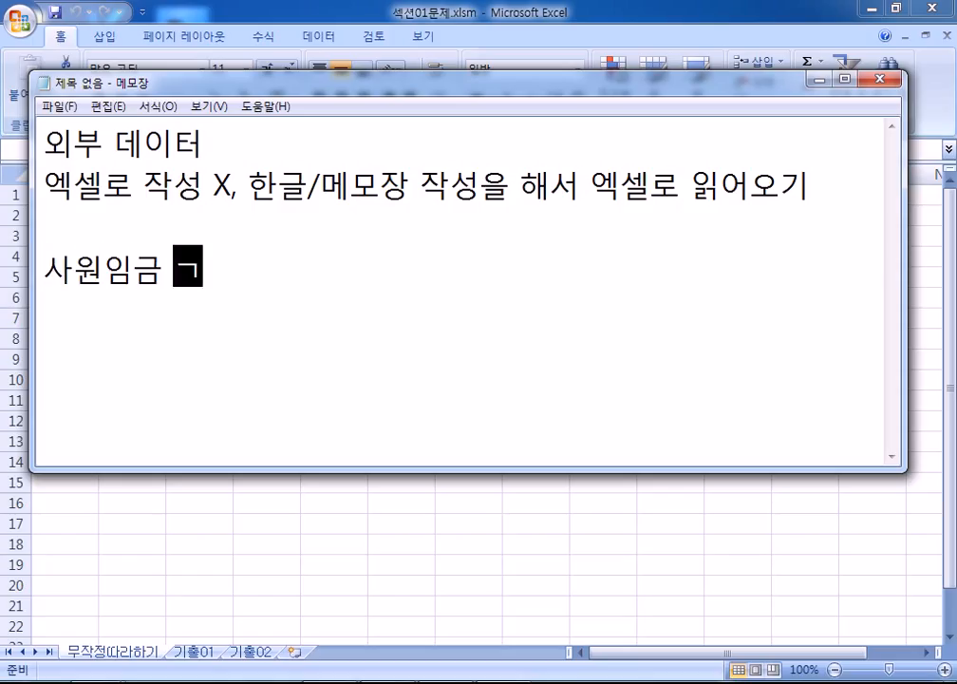
key("Return")
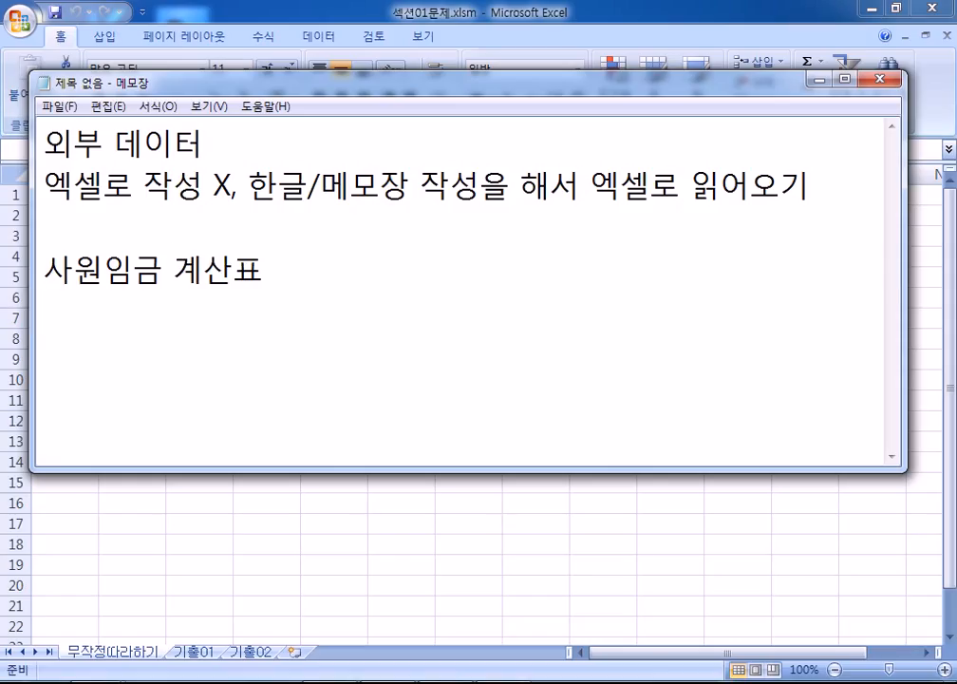
- Write the comma-separated header line "사원이름,부서명,판매금액,활동수당,직급수당" under the title
type("사우원이름,")
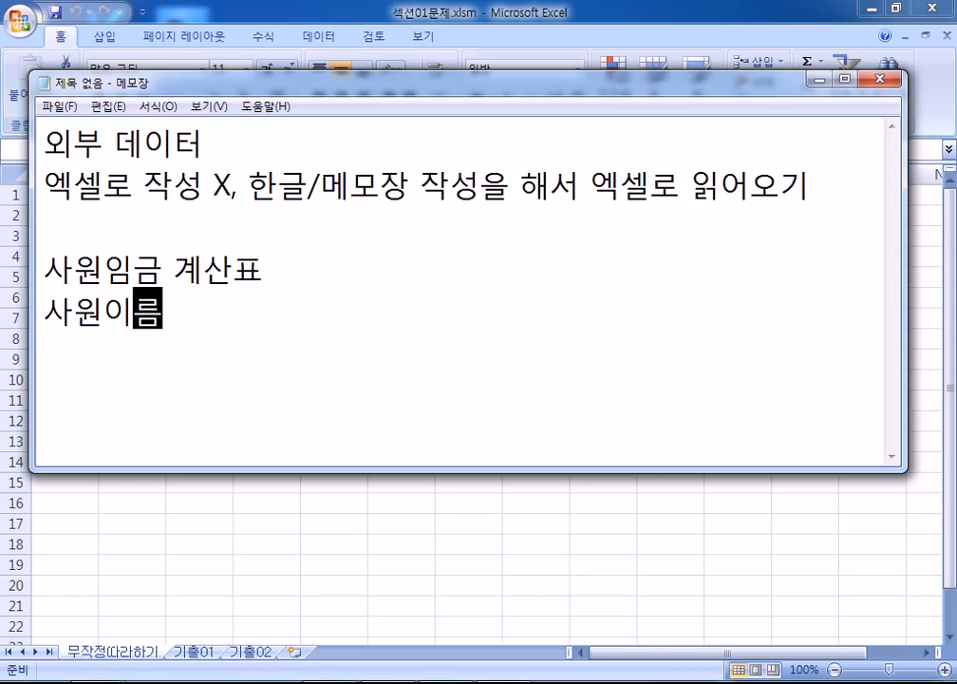
type("부서명,")
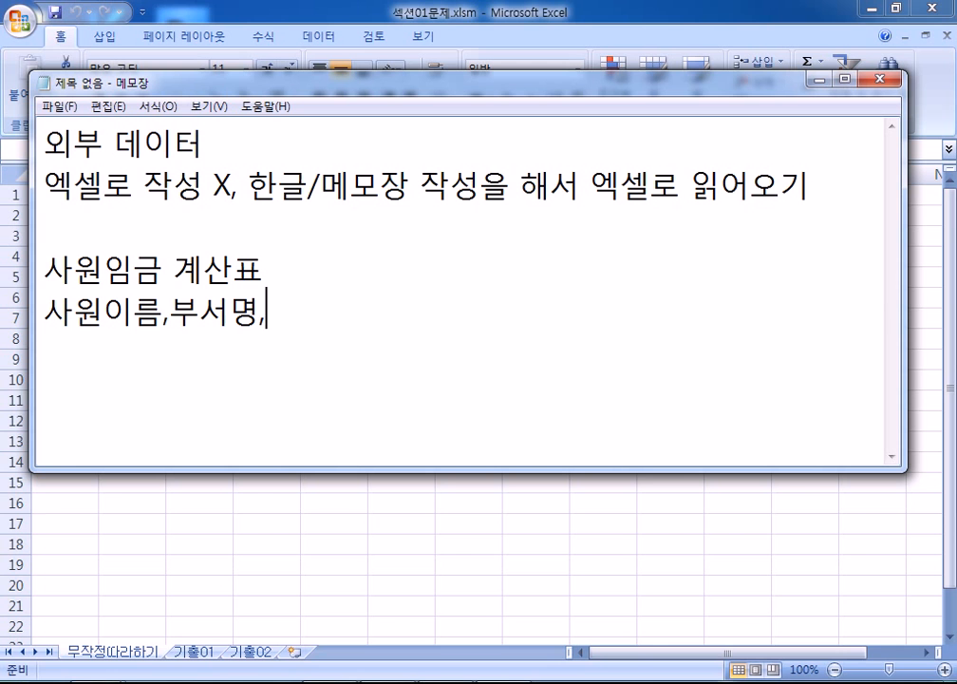
type("ㅍ판매금액,호라")
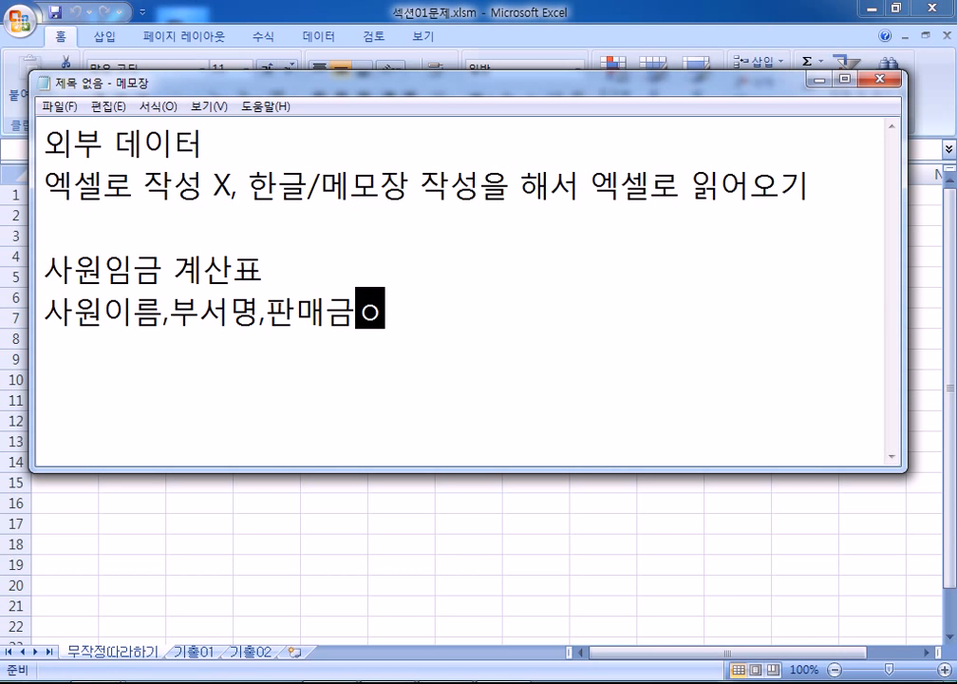
key("BackSpace")
key("BackSpace")
type("ㄷ")
key("BackSpace")
key("BackSpace")
type("활동수당,")
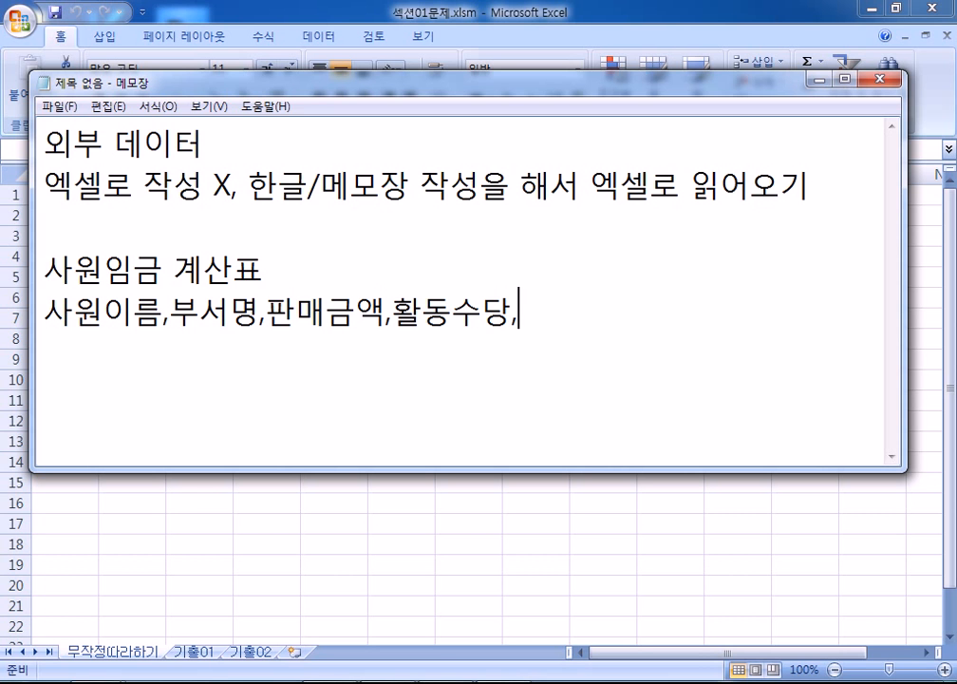
type("직급수당")
key("Return")
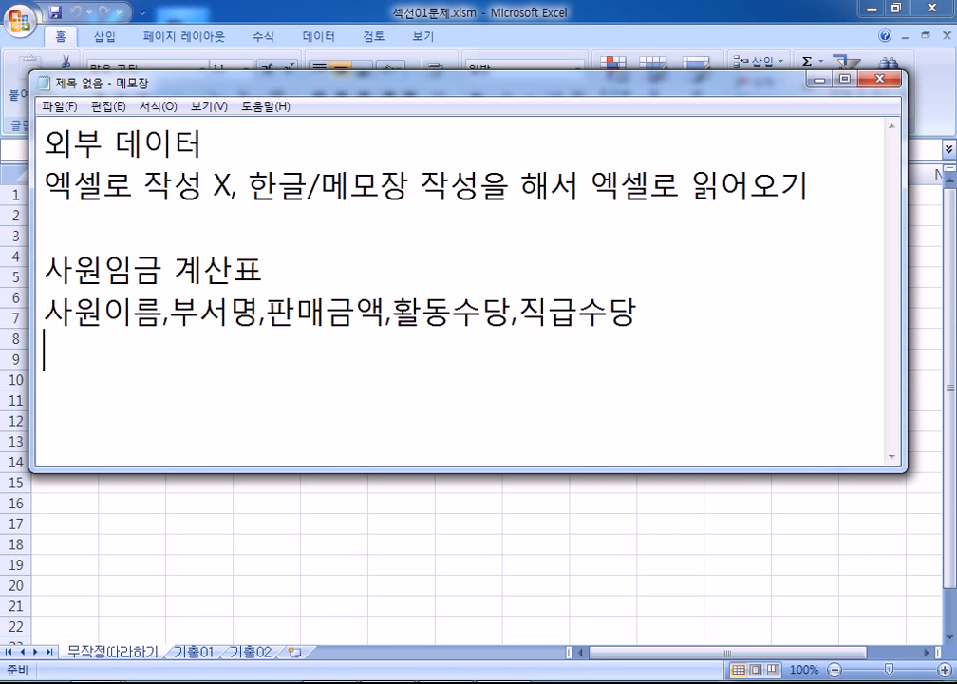
- Add a comma-separated sample record with an employee name, 영업부, 100000, 50000 and 30000
type("홍길동,")
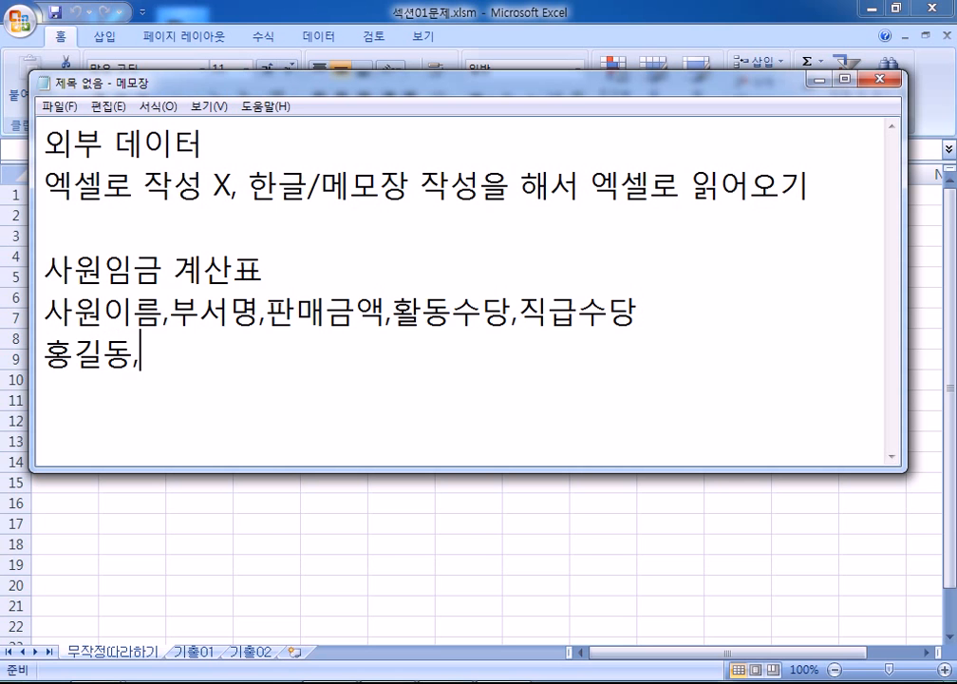
type("영ㅇ업부,")
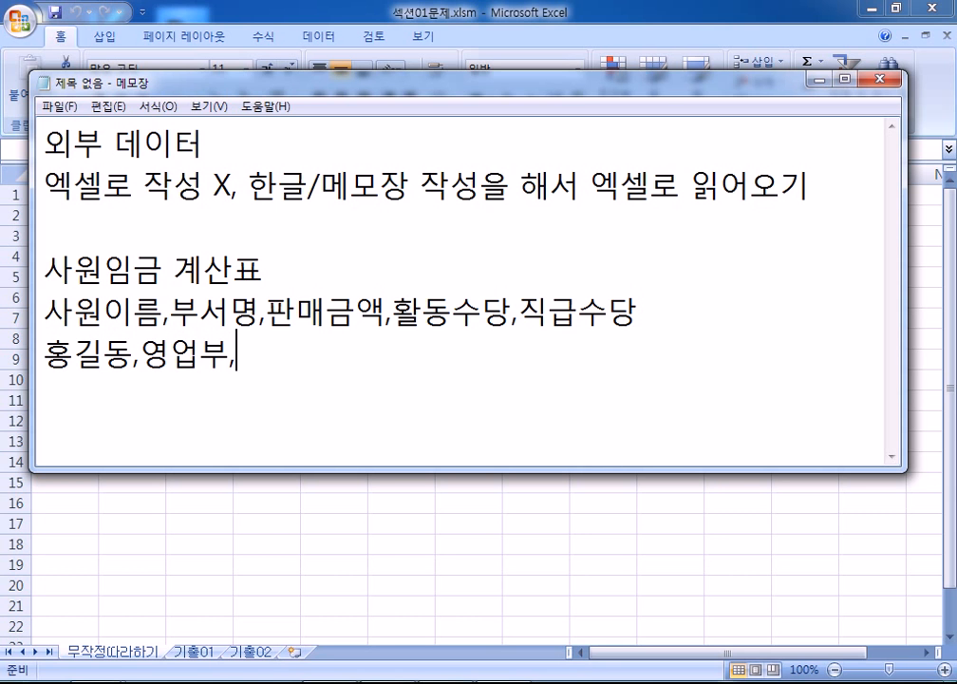
type("100000,")
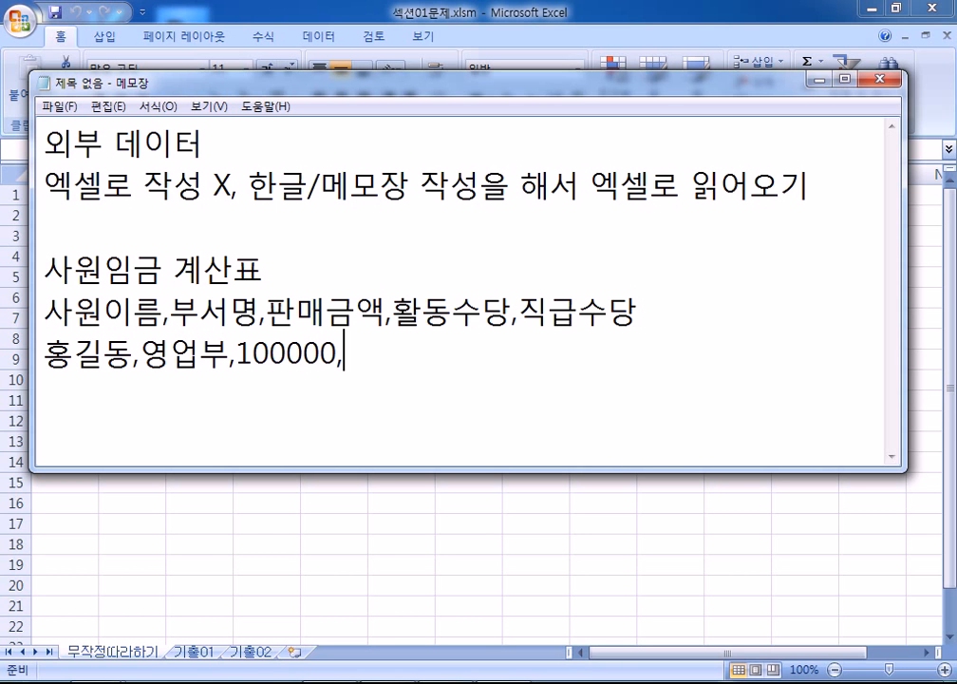
type("50000,")
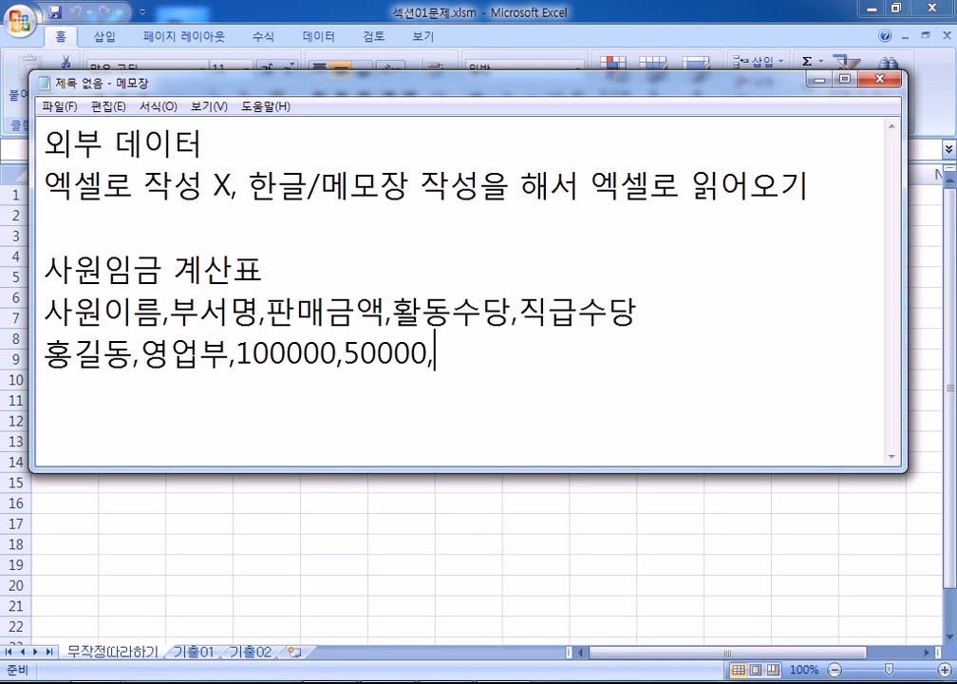
type("3000")
type("0")
key("Return")
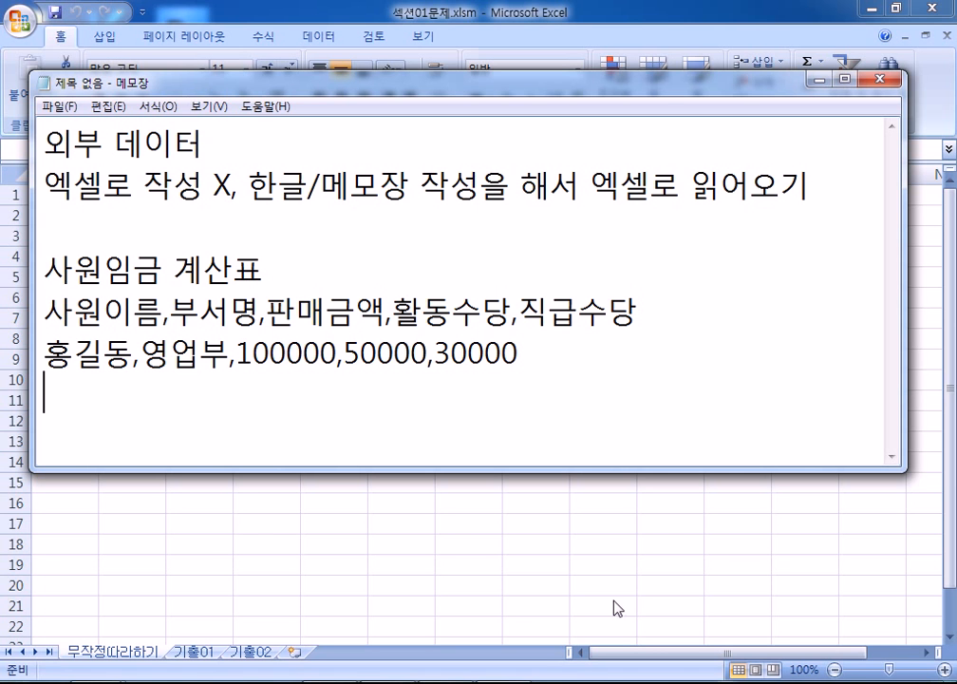
- Switch to Excel and open 사원임금계산표.txt from the 01 섹션 folder, filtering the file list to text files
key("alt+Tab")
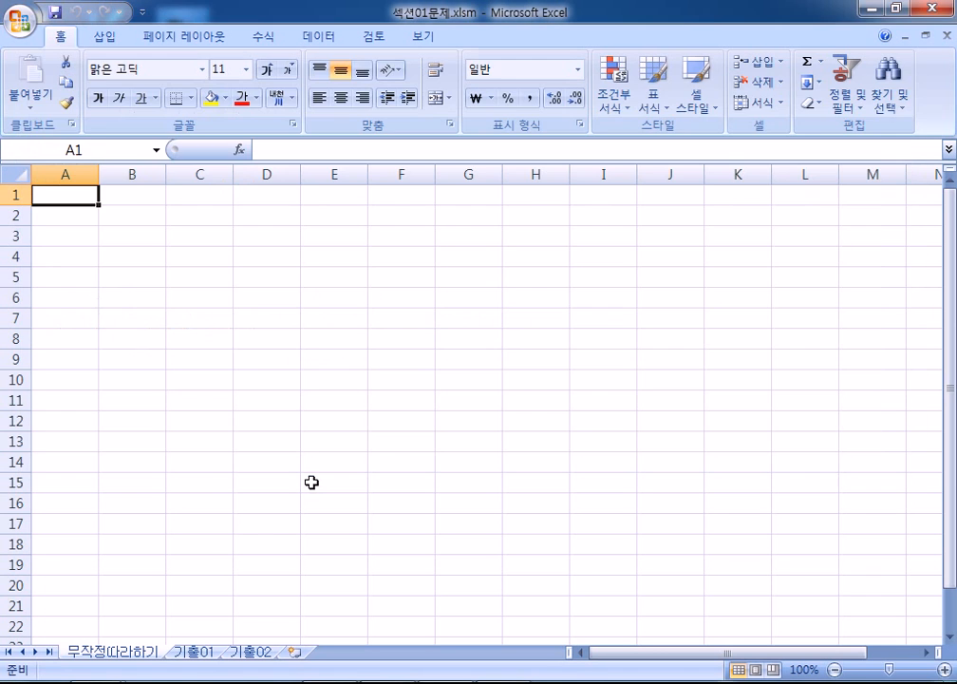
left_click(19, 19)
left_click(55, 104)
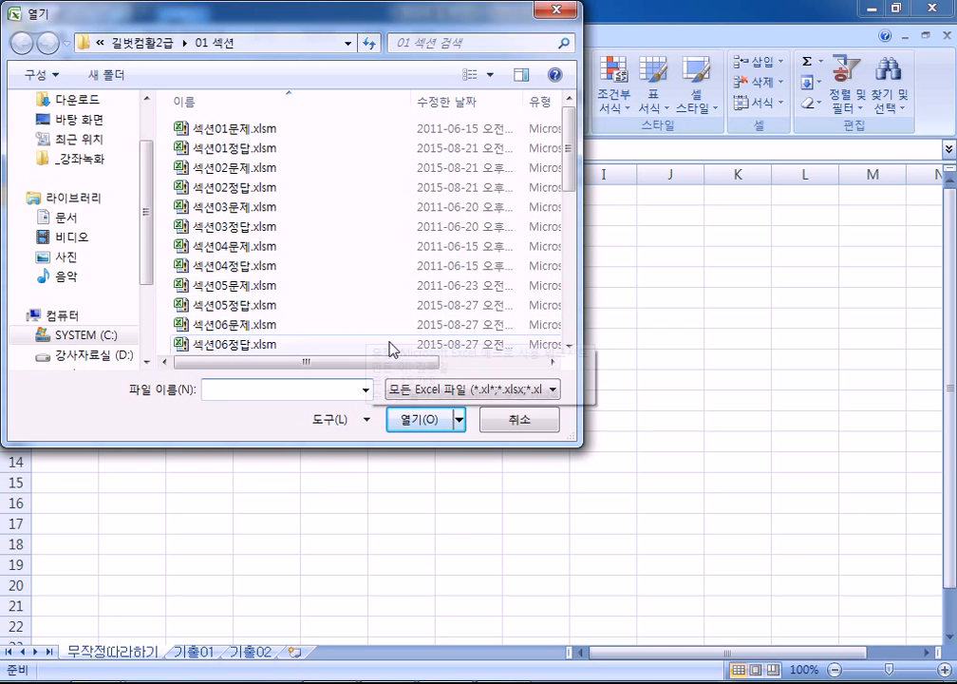
left_click(435, 391)
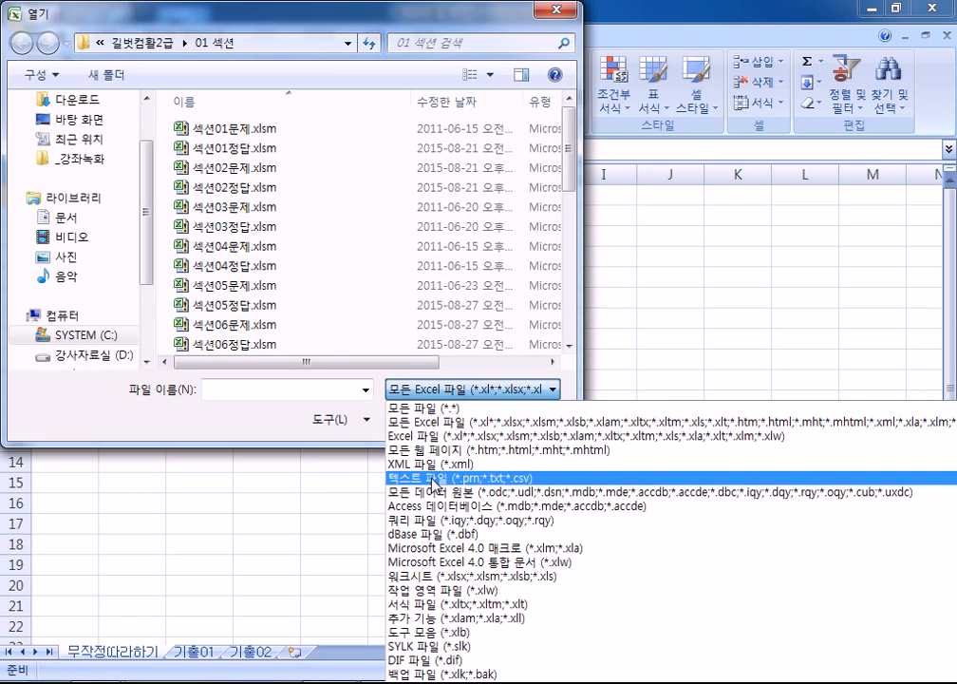
left_click(433, 478)
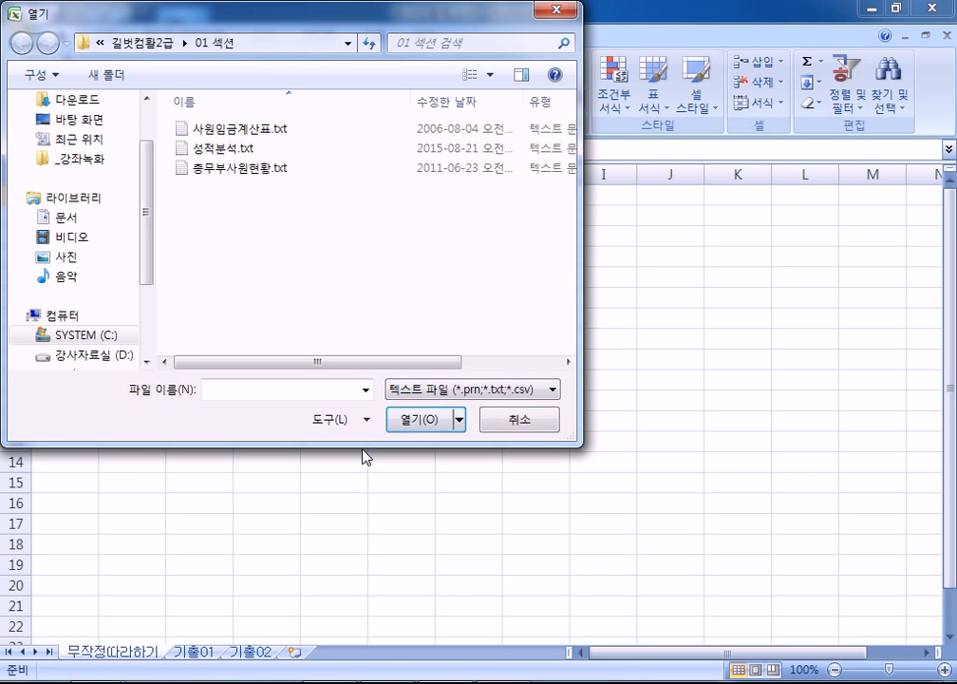
left_click_drag(363, 442, 361, 395)
left_click(422, 347)
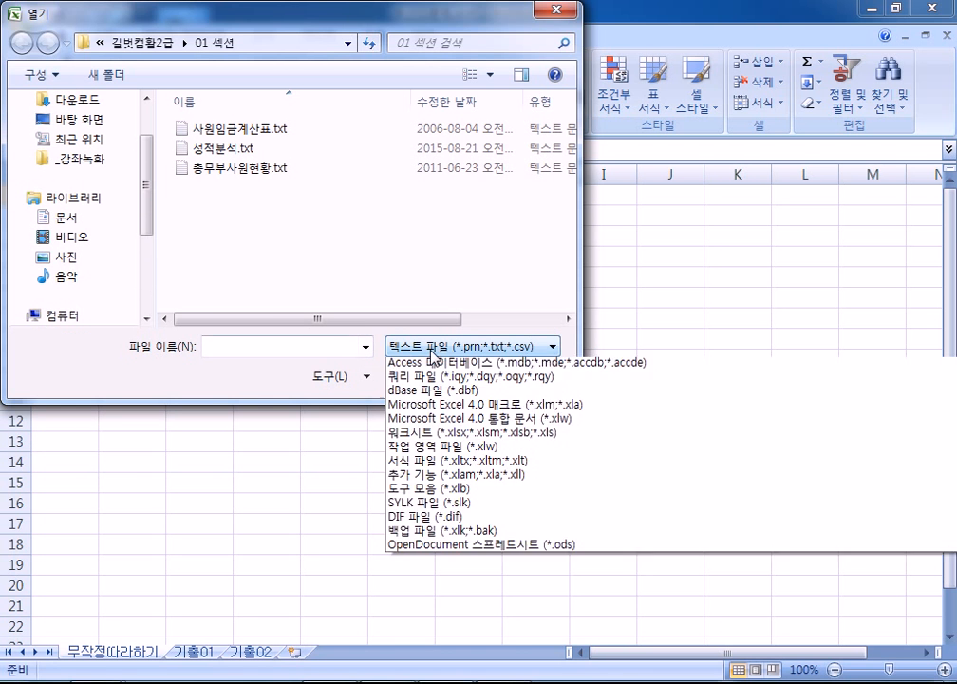
left_click(423, 377)
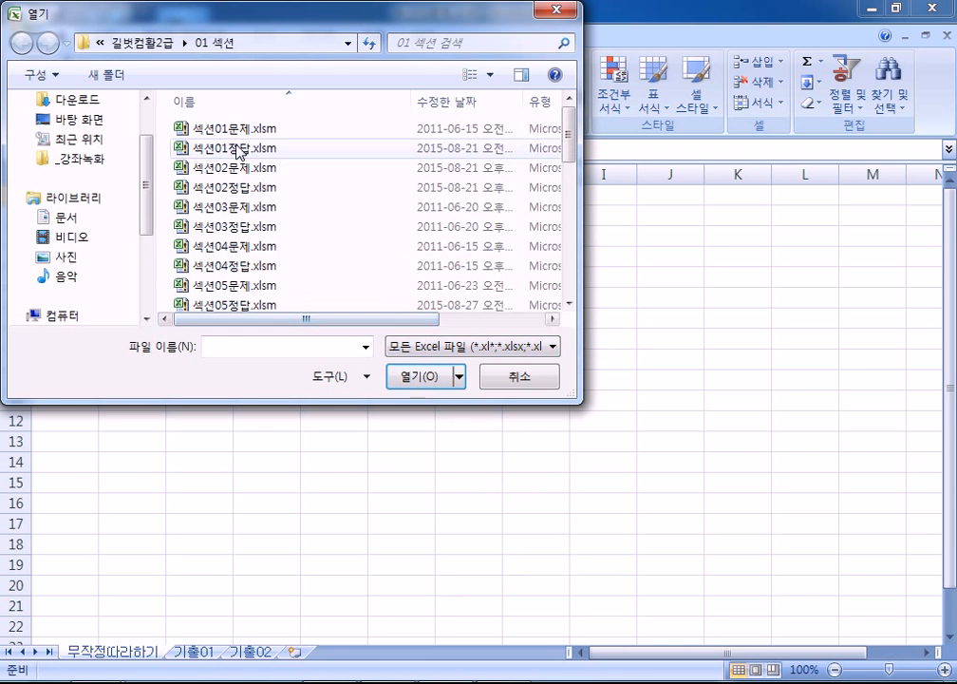
left_click(433, 349)
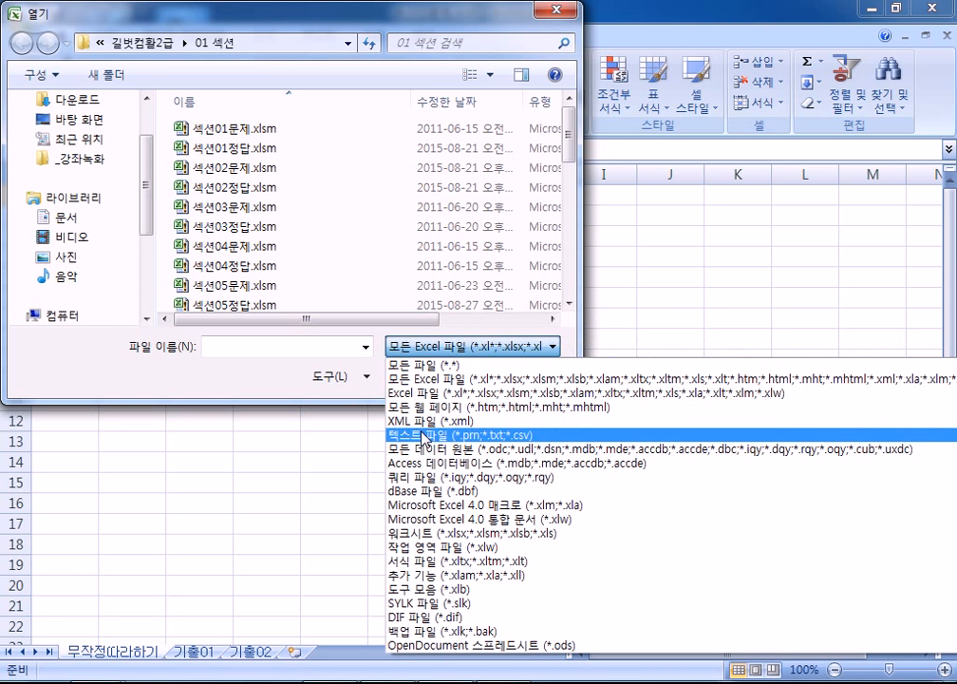
left_click(421, 438)
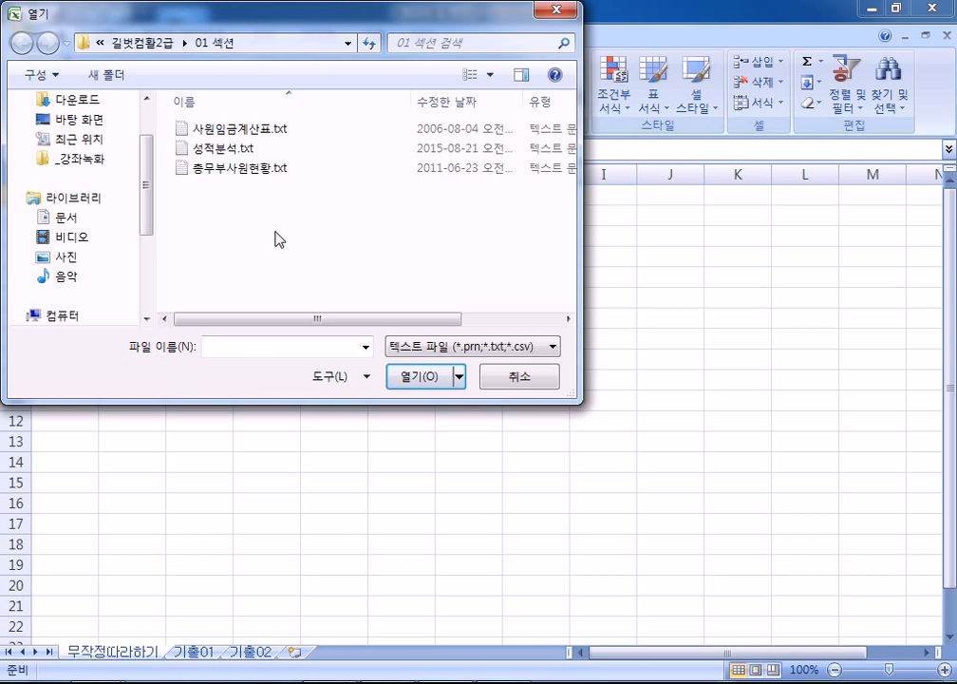
left_click(226, 133)
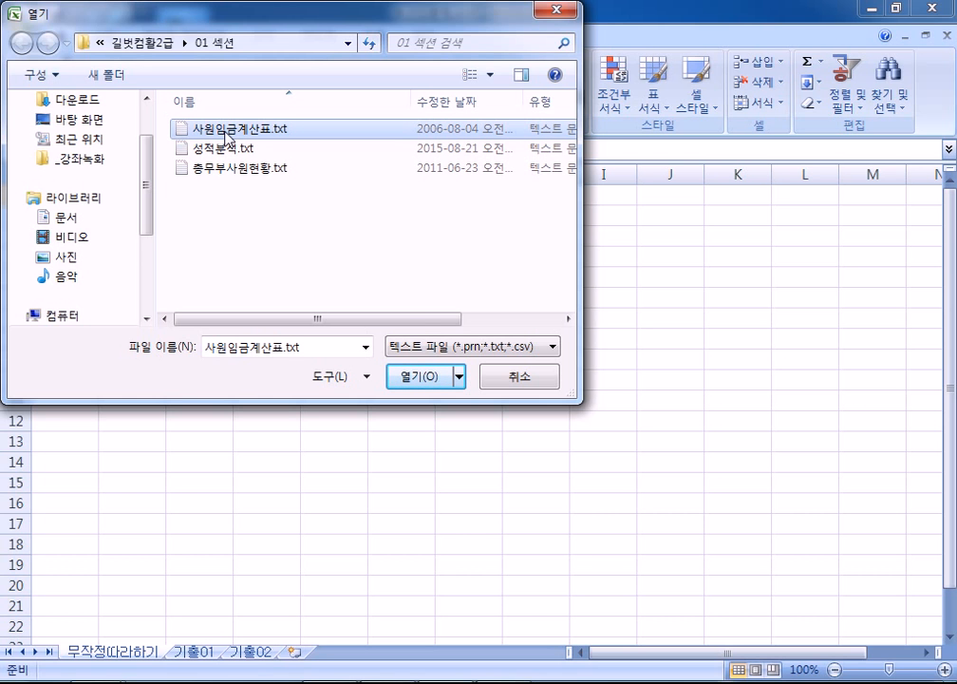
left_click(406, 377)
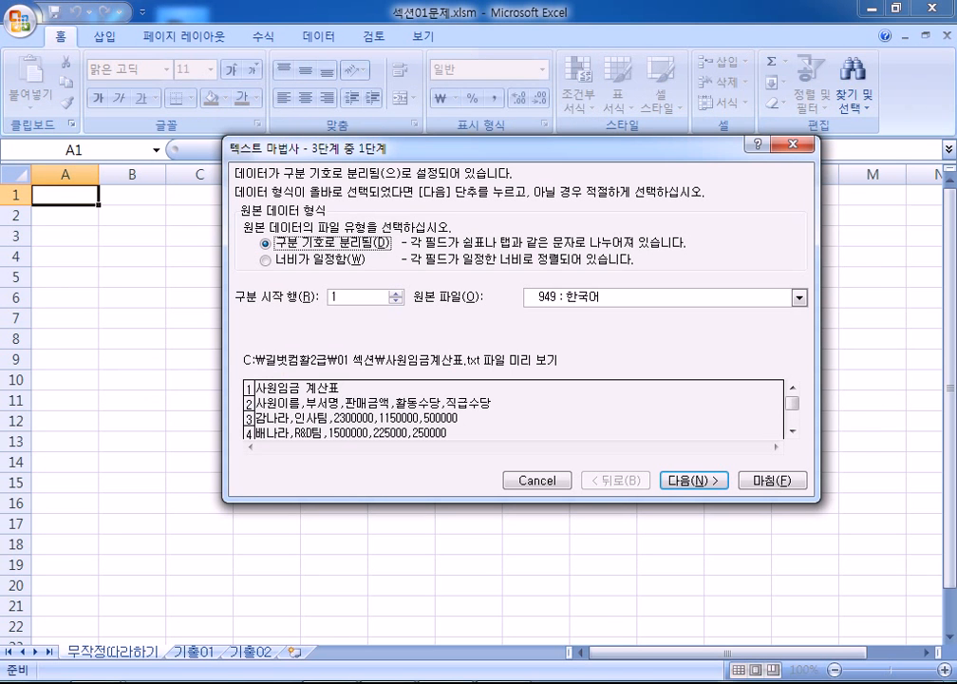
- Examine the commas separating the header fields in the Notepad note and return to Excel's Text Import Wizard
key("alt+Tab")
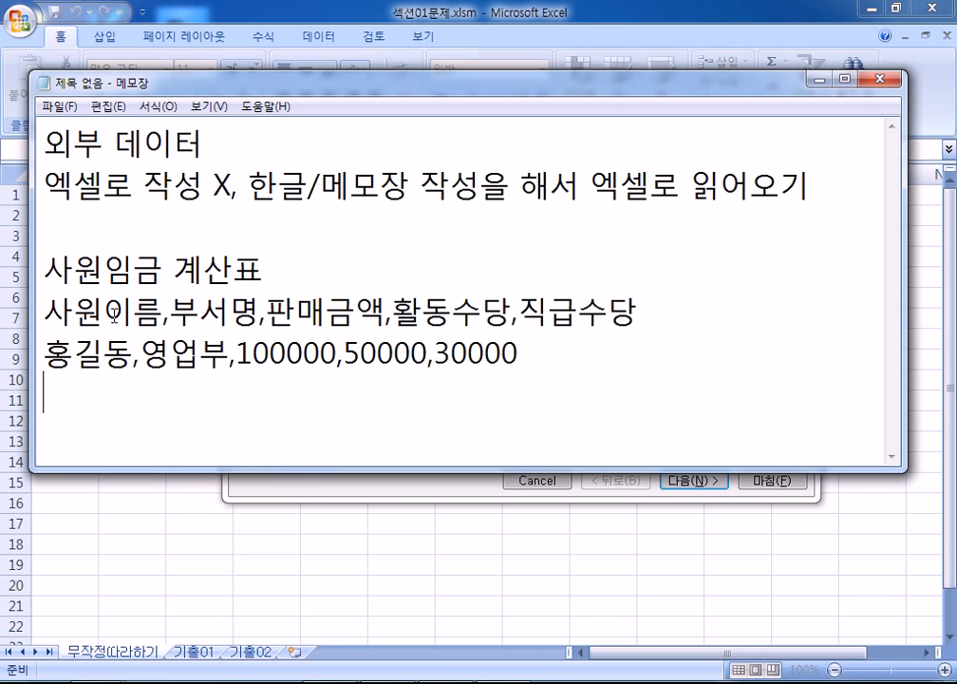
left_click(163, 309)
left_click(262, 309)
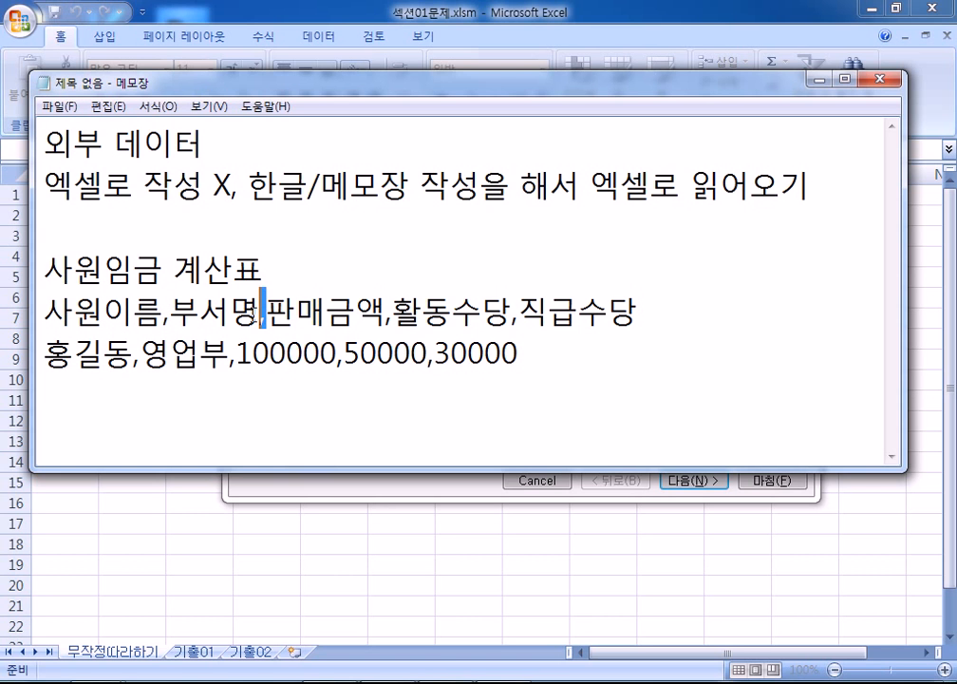
left_click(384, 309)
left_click(320, 487)
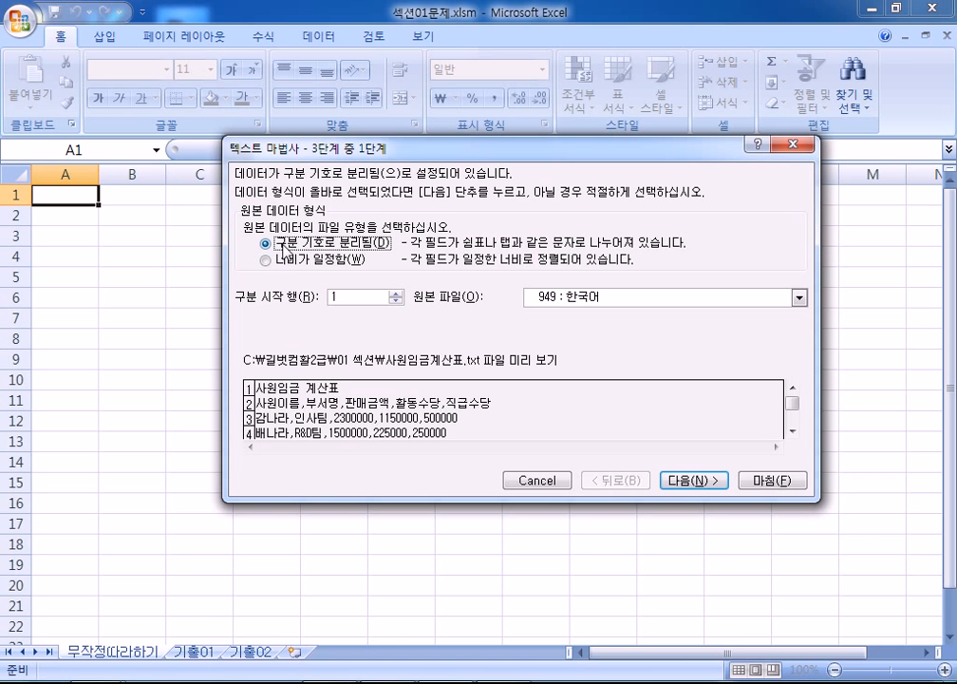
- Keep the delimited file type, advance to the wizard's second stage and enable comma as a delimiter
left_click_drag(261, 148, 138, 41)
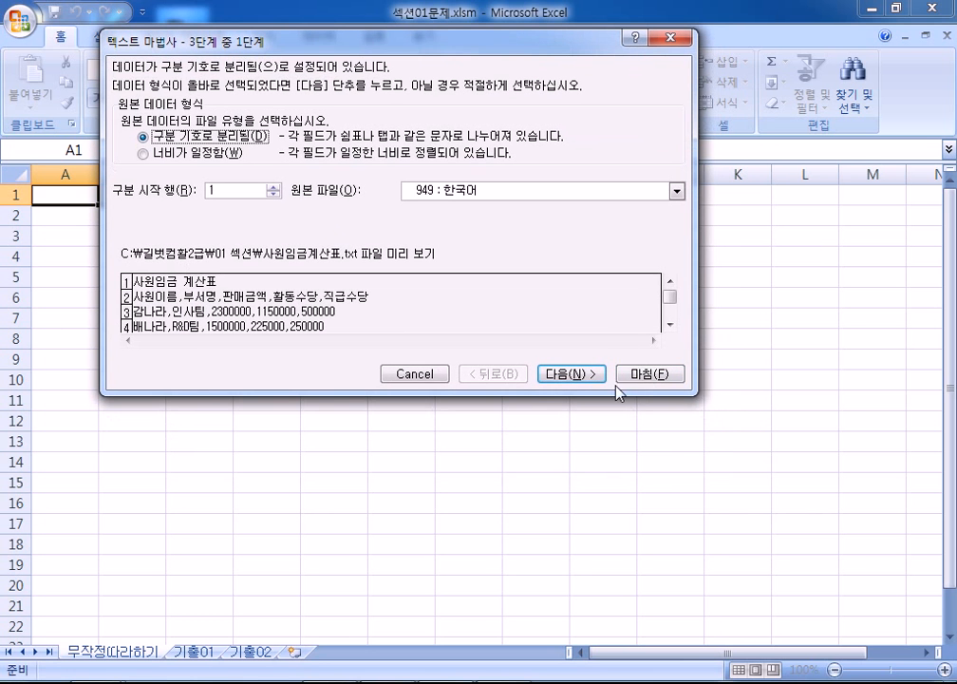
left_click(564, 376)
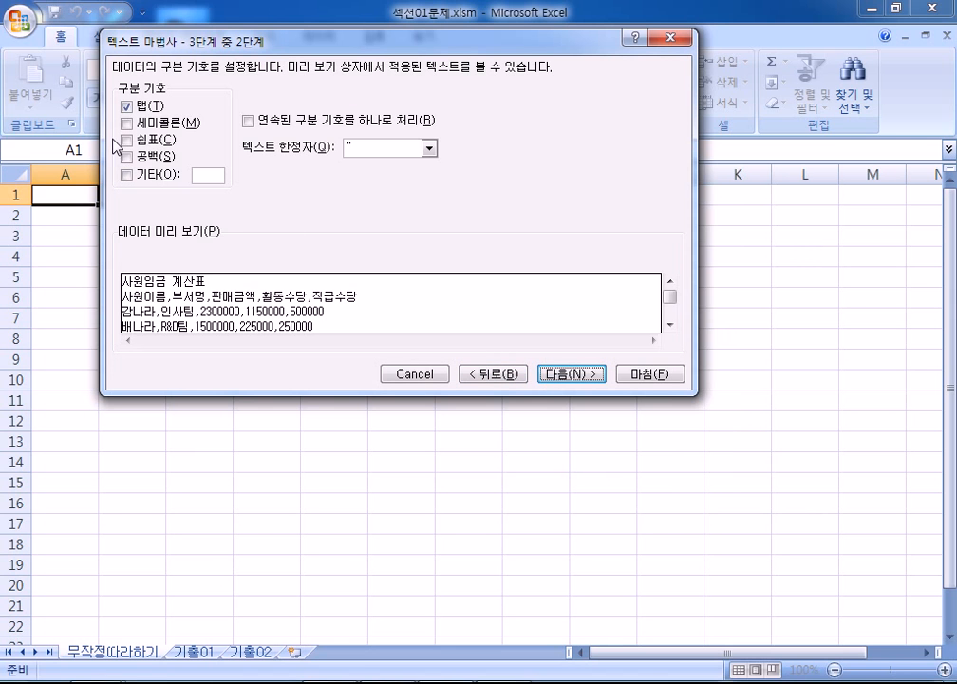
left_click(130, 140)
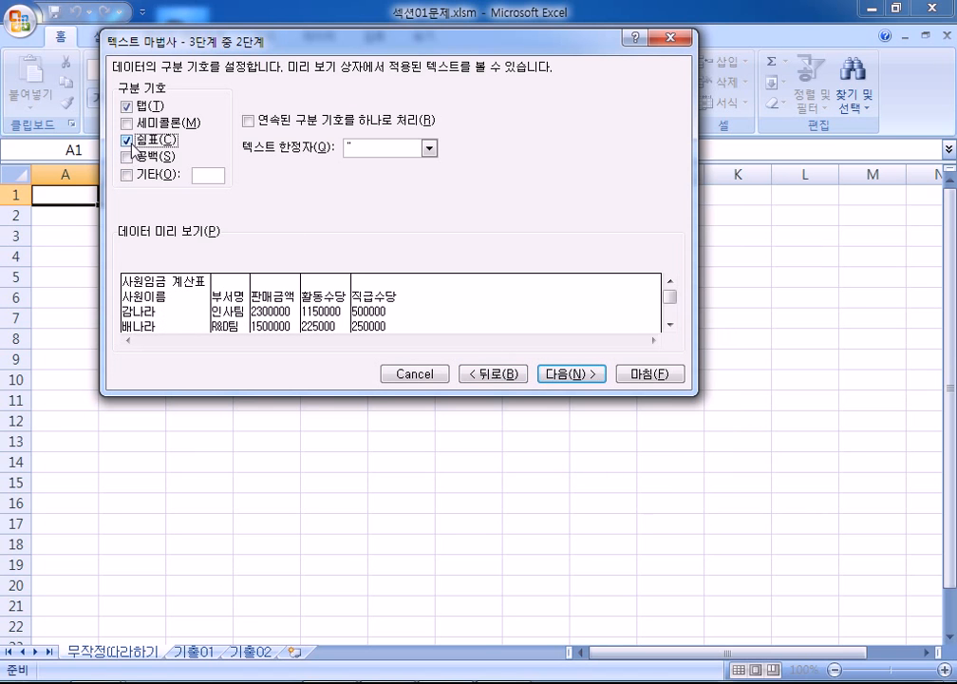
left_click(129, 141)
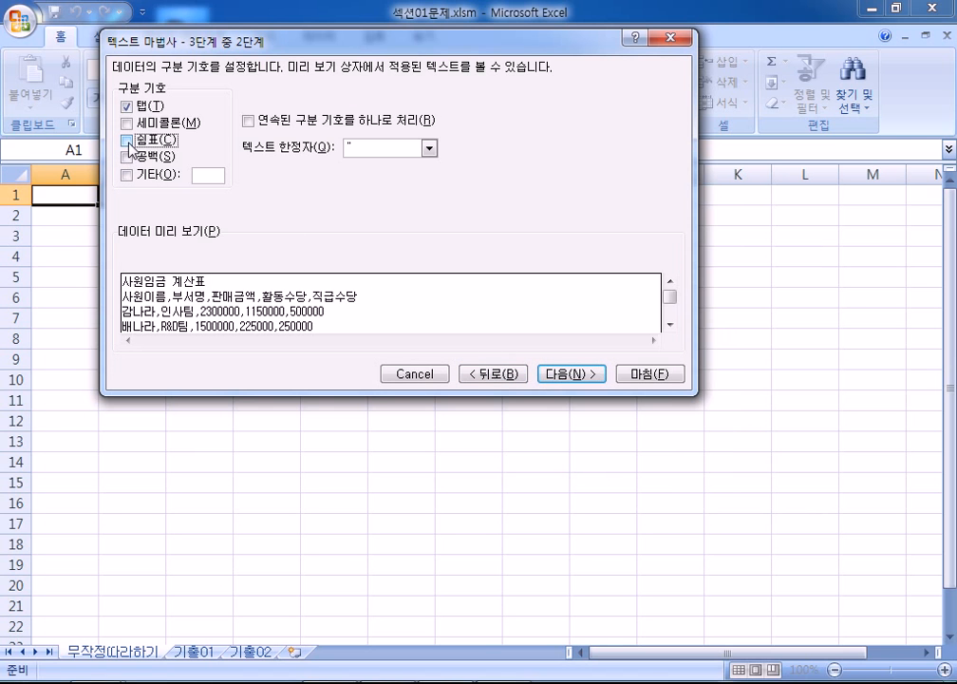
left_click(127, 141)
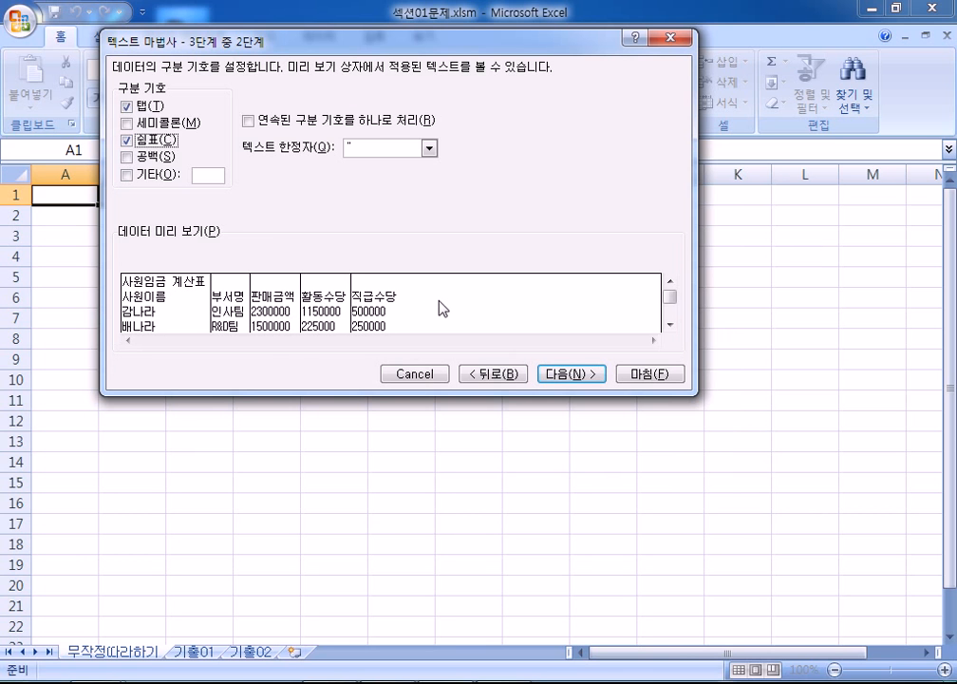
- Turn the comma delimiter off and on again to compare the previews, and advance to the wizard's third stage
left_click(127, 141)
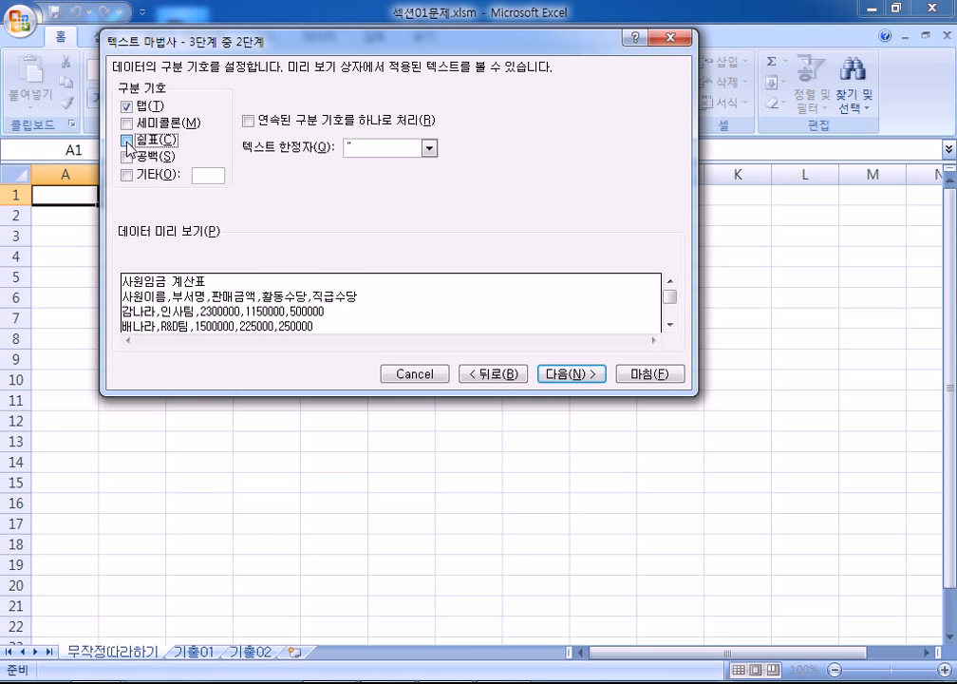
left_click(127, 141)
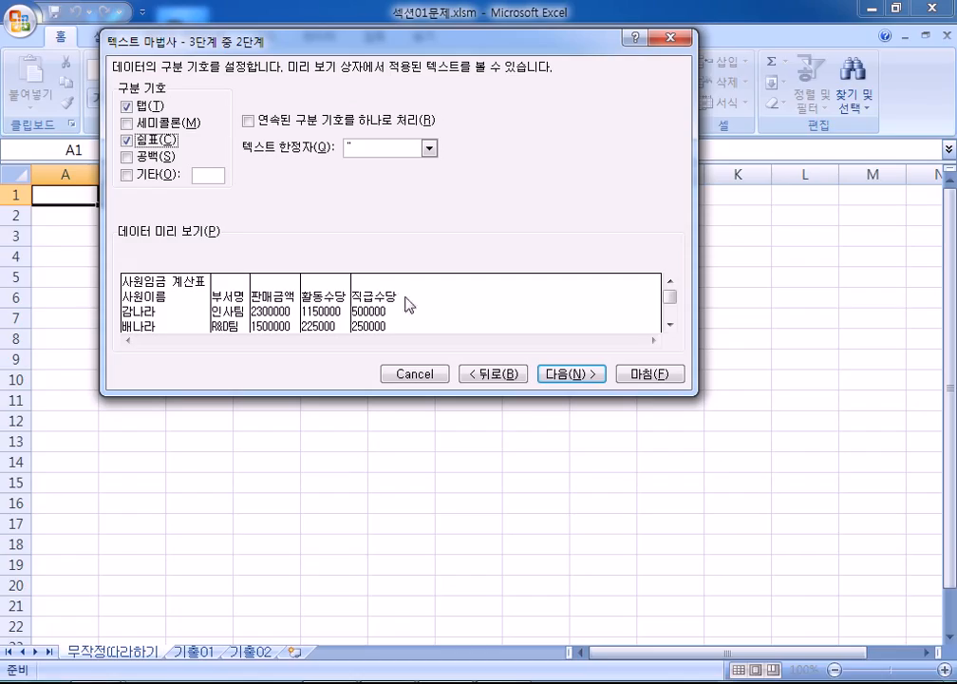
left_click(573, 376)
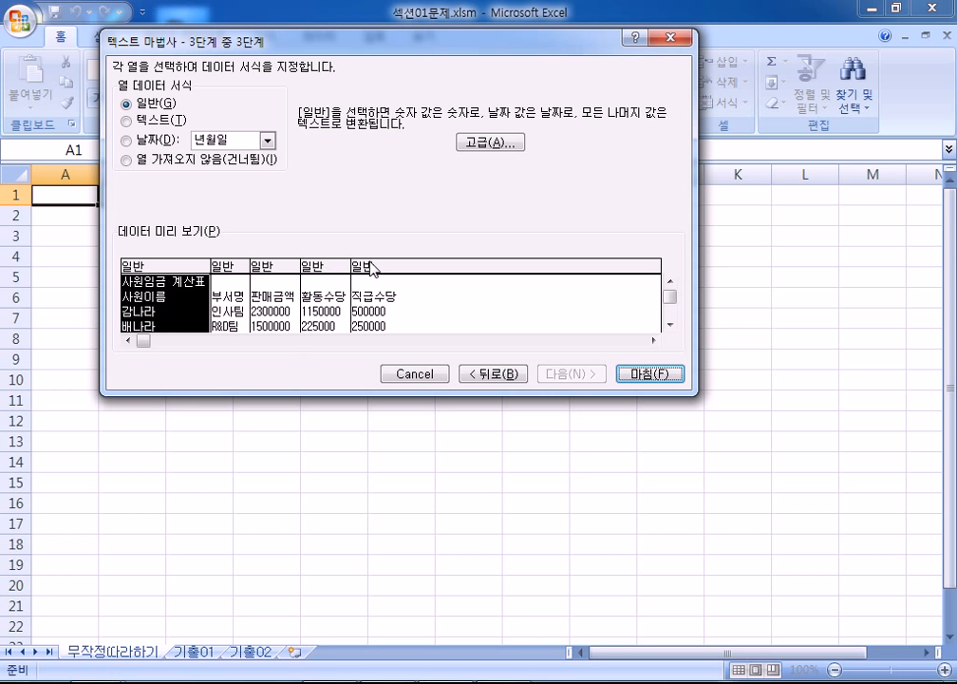
- Try excluding the 활동수당 column from the import, and return its data format to 일반
left_click(226, 314)
left_click(175, 311)
left_click(325, 327)
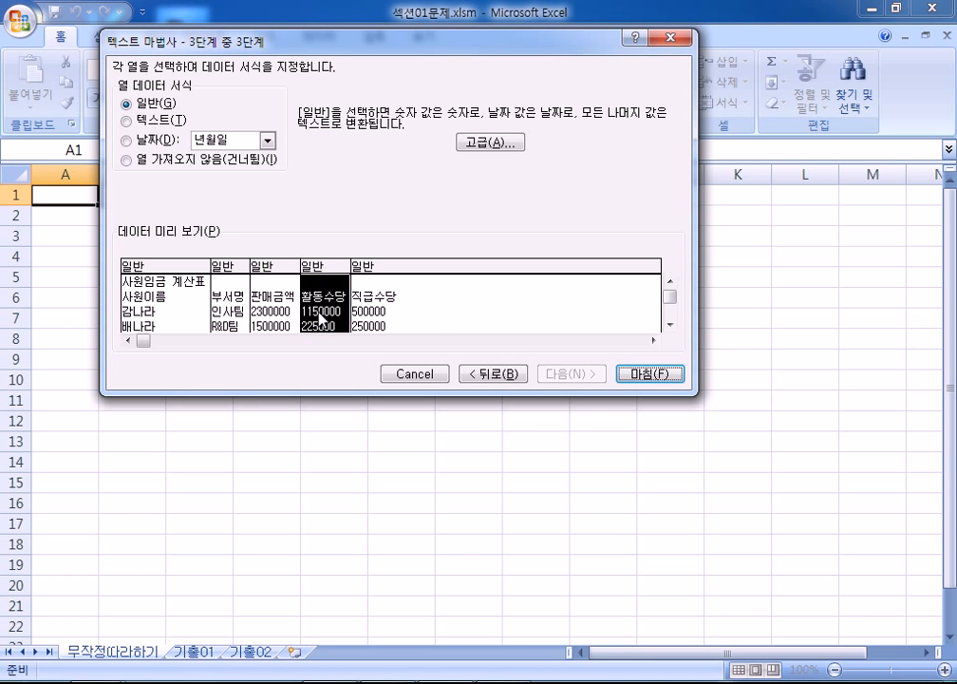
left_click(133, 163)
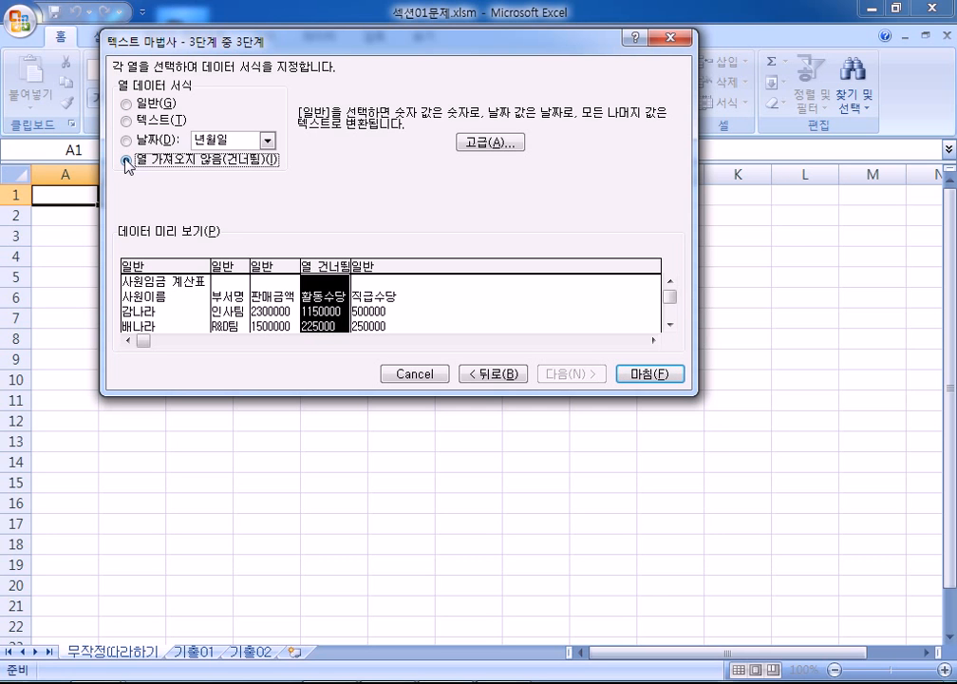
left_click(141, 103)
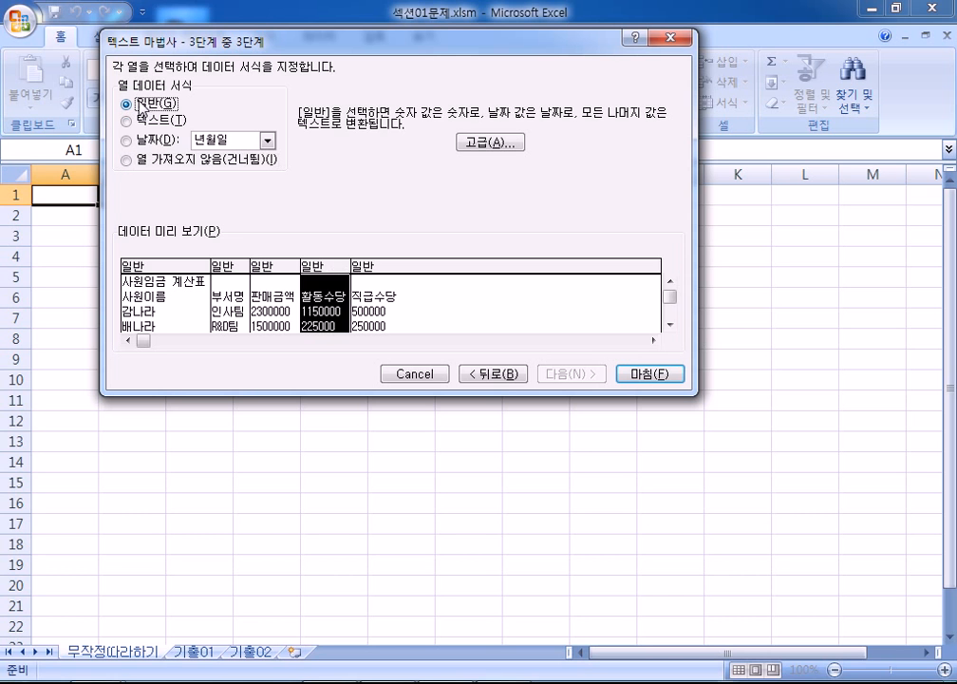
- Keep the first column in the 일반 format and finish the Text Import Wizard
left_click(171, 318)
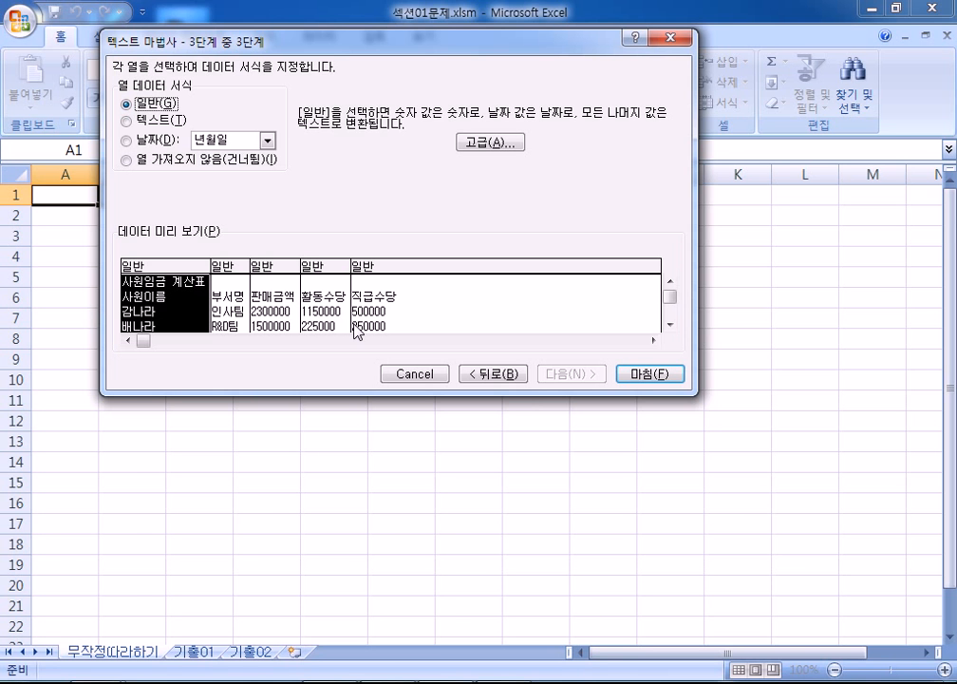
left_click(653, 380)
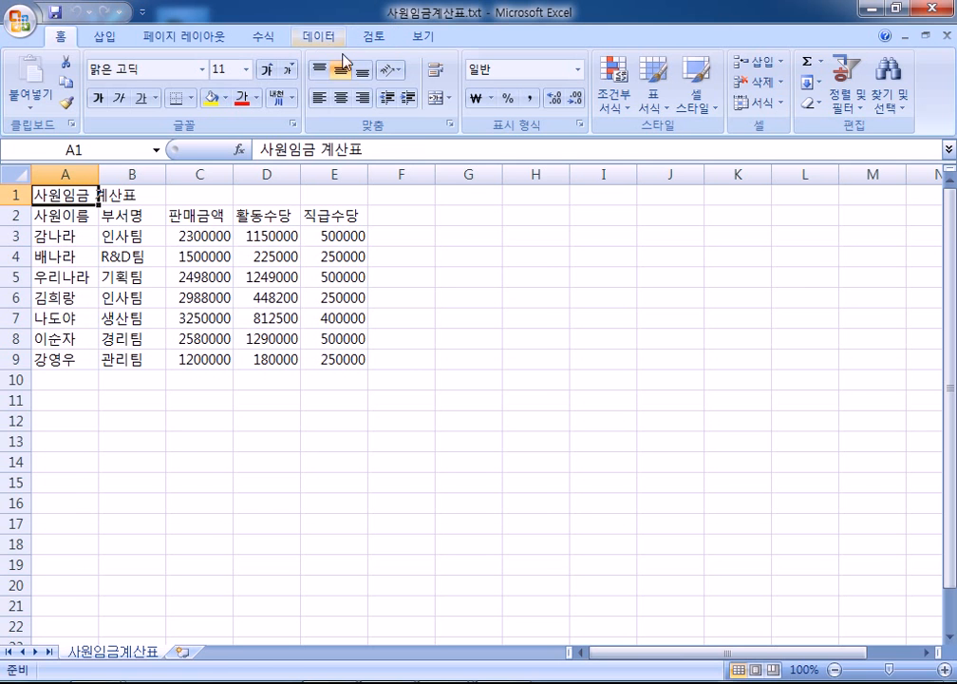
- Compare the imported 사원임금계산표.txt workbook with the 섹션01문제.xlsm workbook and return to the imported one
double_click(395, 12)
left_click_drag(387, 105, 412, 9)
mouse_move(439, 676)
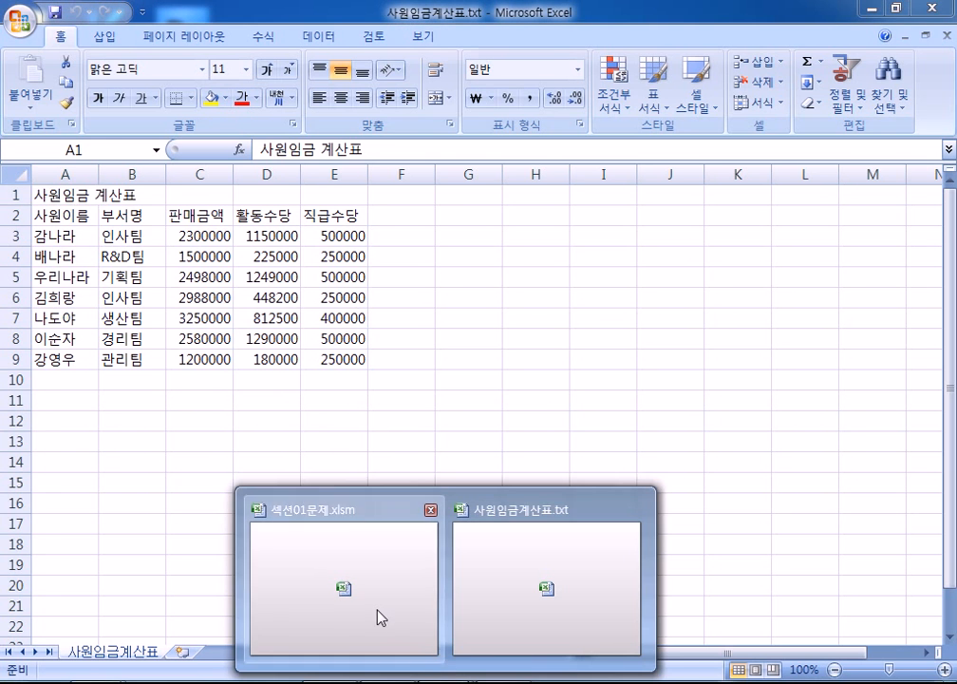
left_click(380, 619)
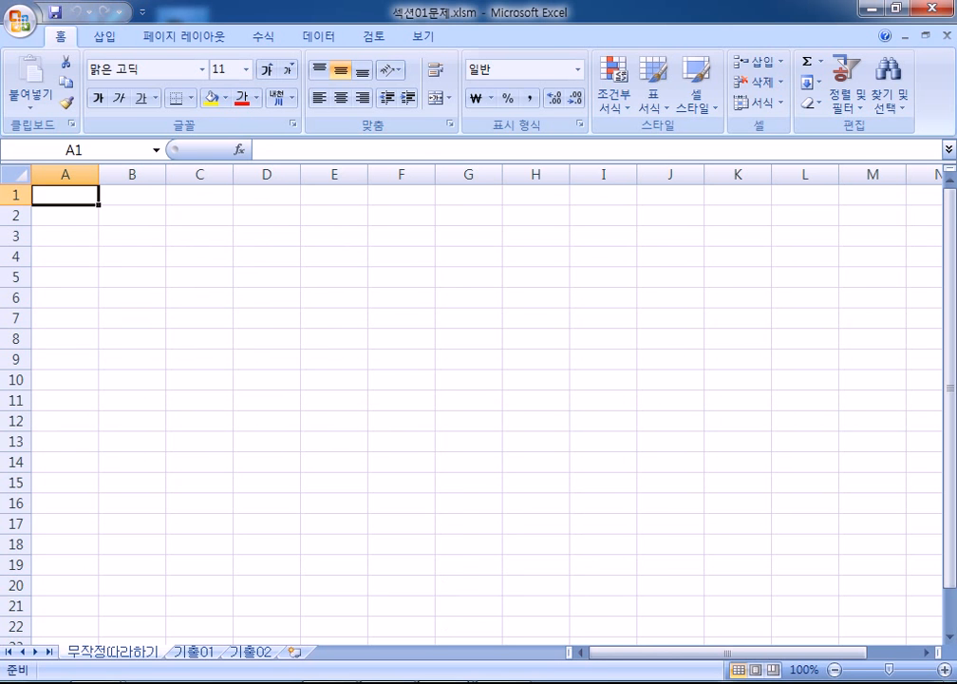
mouse_move(442, 678)
left_click(511, 592)
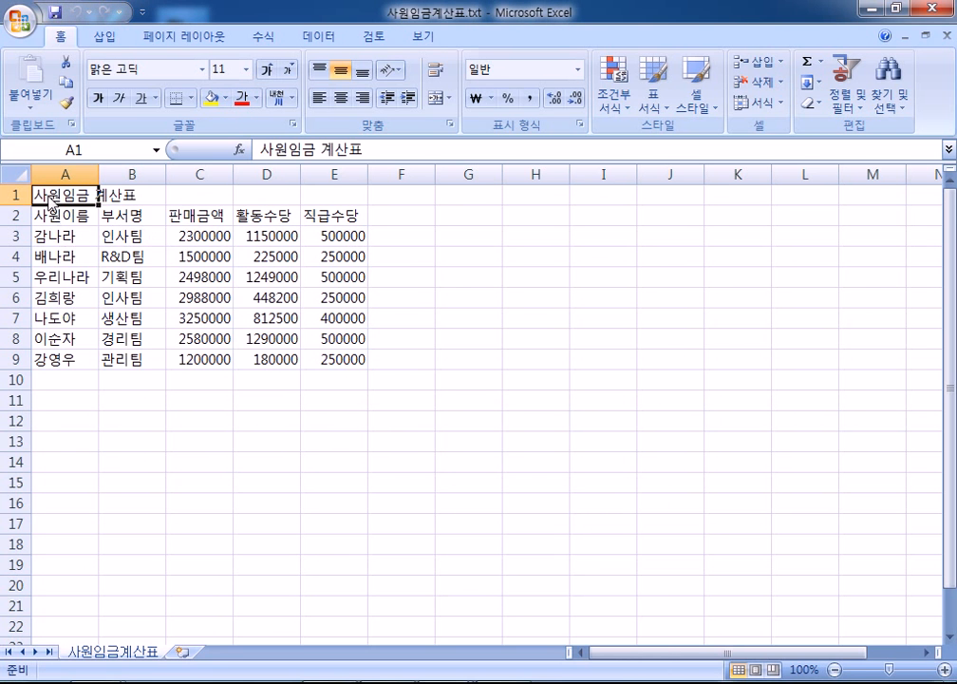
key("ctrl+End")
key("ctrl+Home")
left_click(320, 340, "alt+shift")
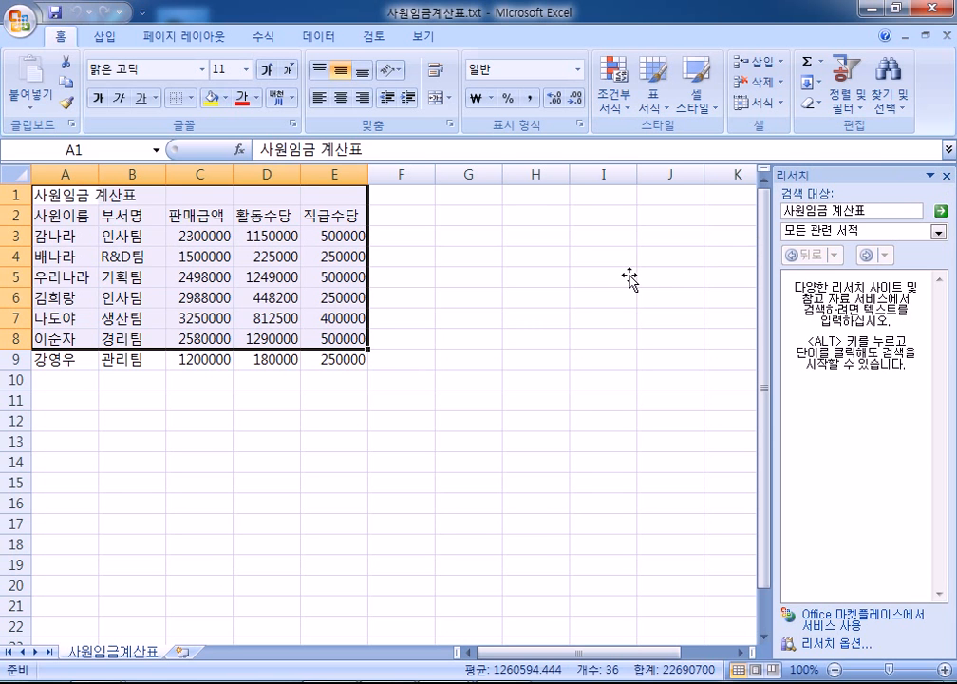
left_click(573, 278)
left_click(946, 176)
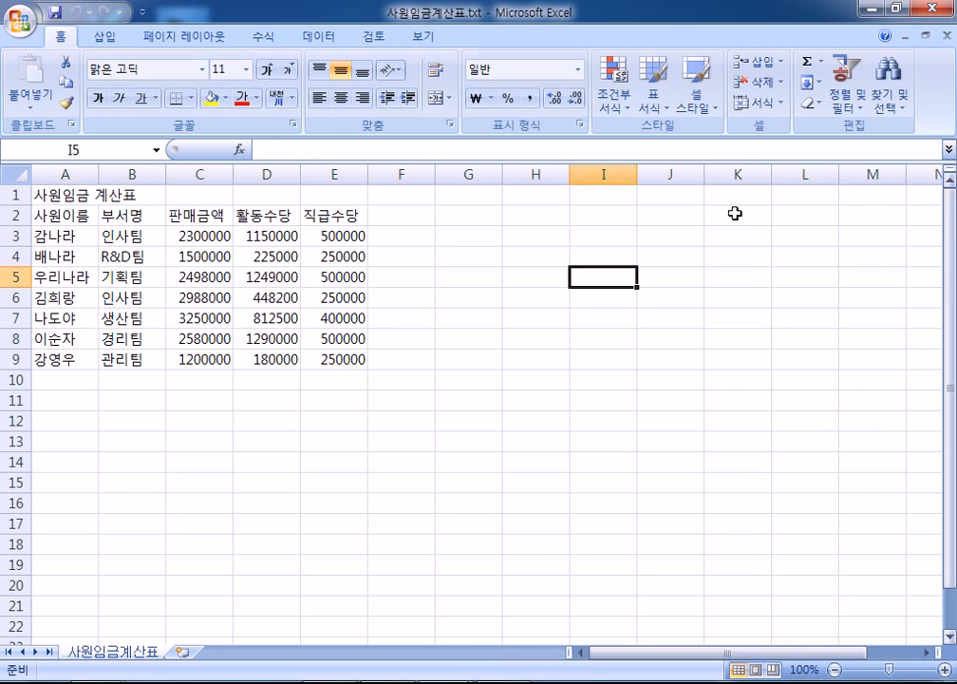
- Copy the imported salary table in A1:E9 of the 사원임금계산표.txt workbook
left_click_drag(66, 194, 341, 363)
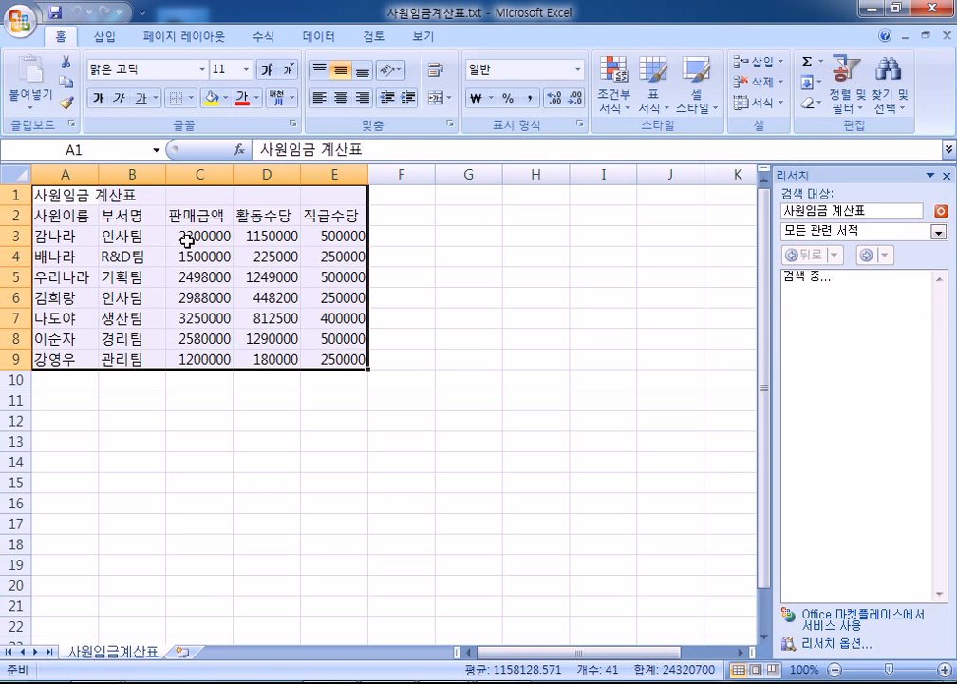
right_click(230, 276)
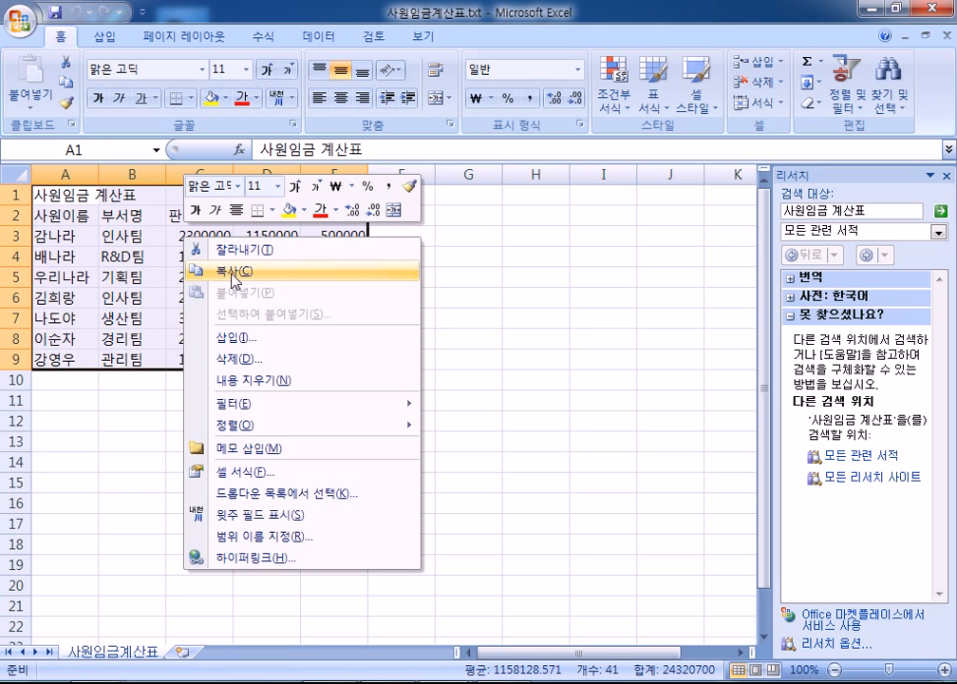
left_click(234, 276)
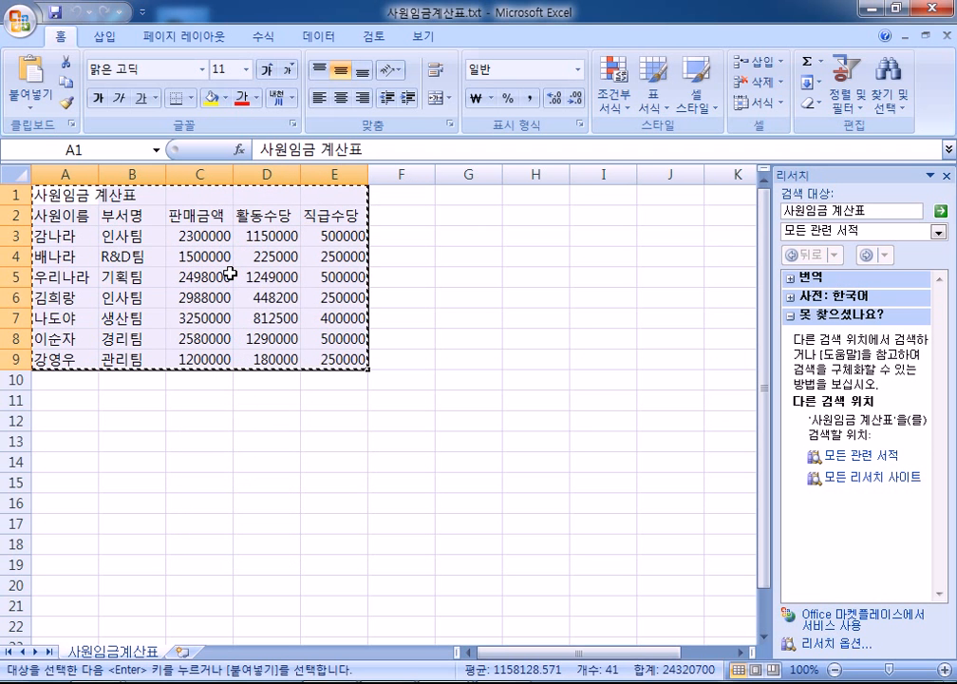
- Switch to 섹션01문제.xlsm and paste the copied table at cell A1 of the 무작정따라하기 sheet
mouse_move(446, 682)
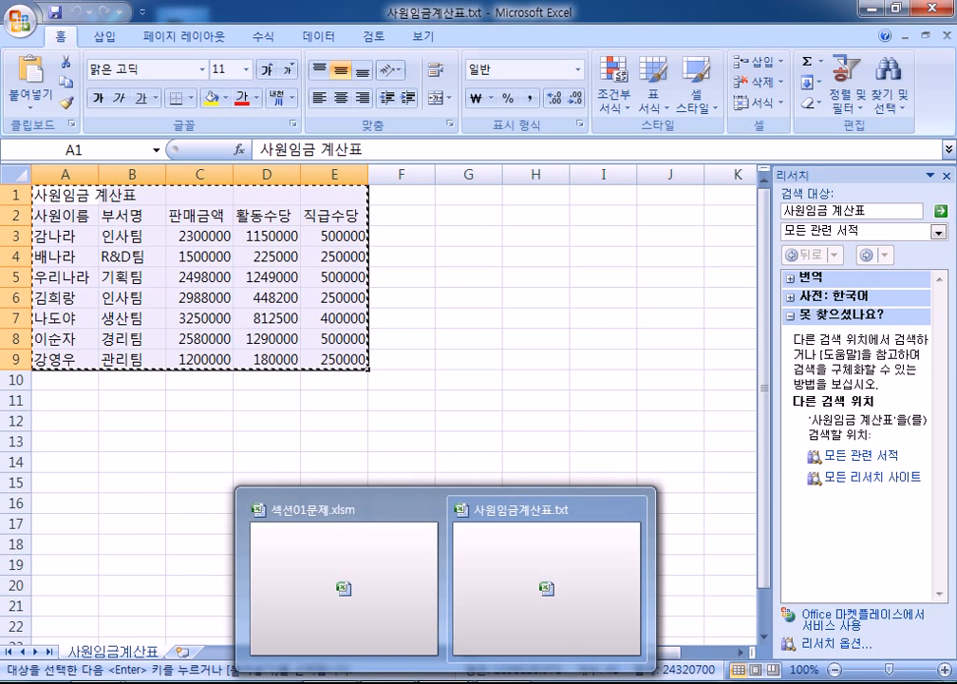
mouse_move(340, 602)
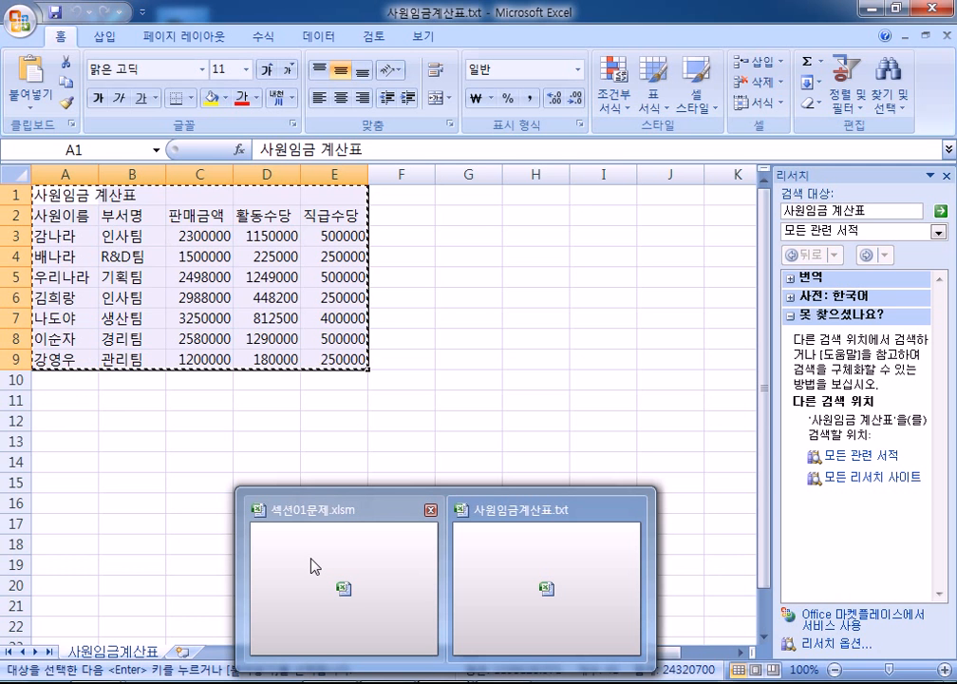
left_click(313, 566)
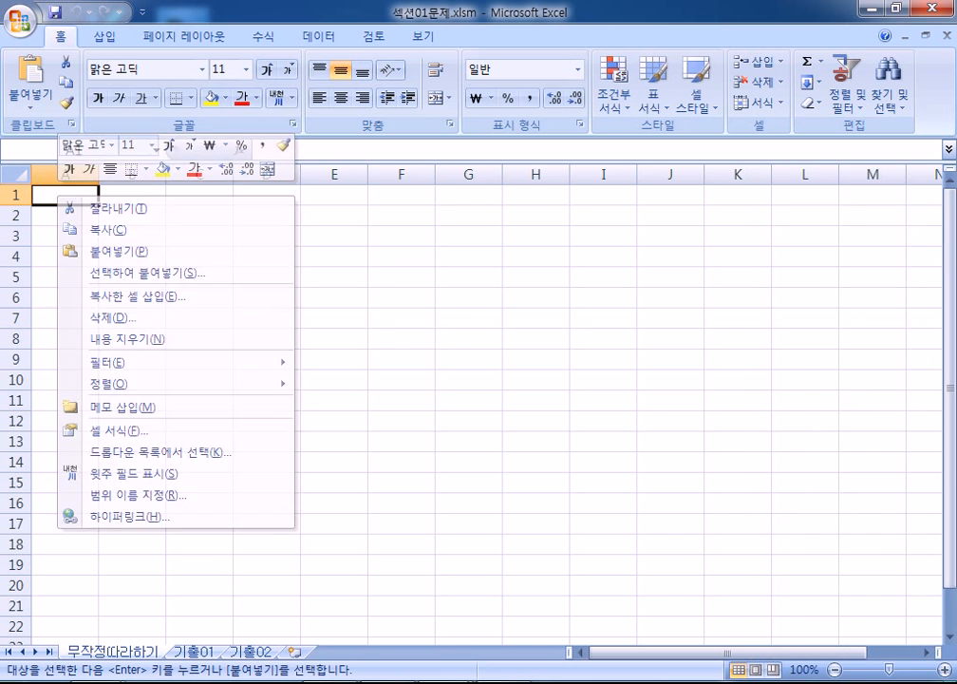
key("alt+Tab")
key("alt+Tab")
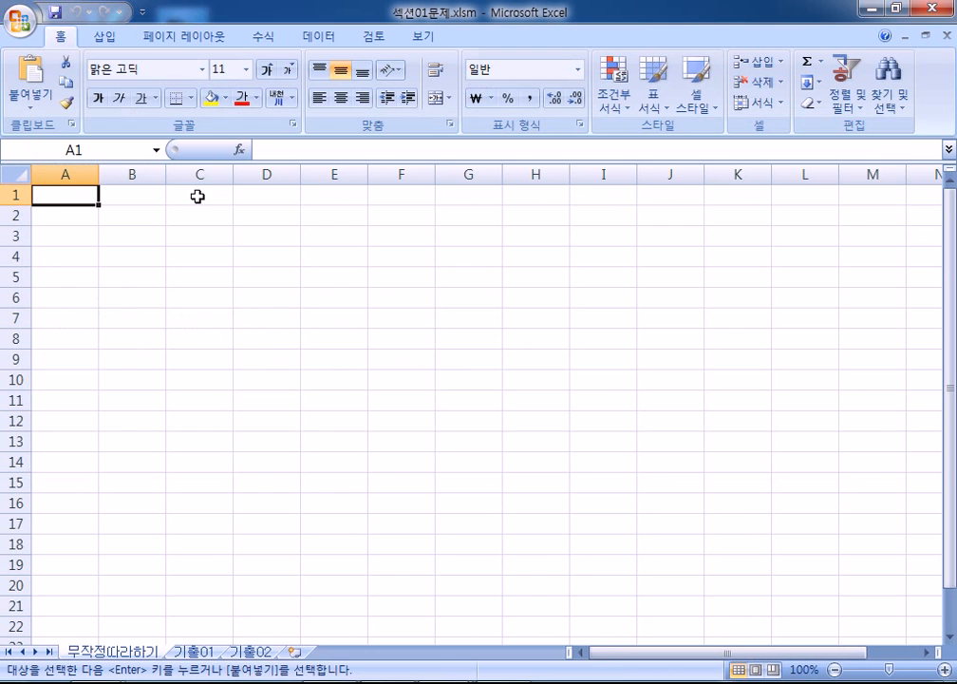
right_click(48, 196)
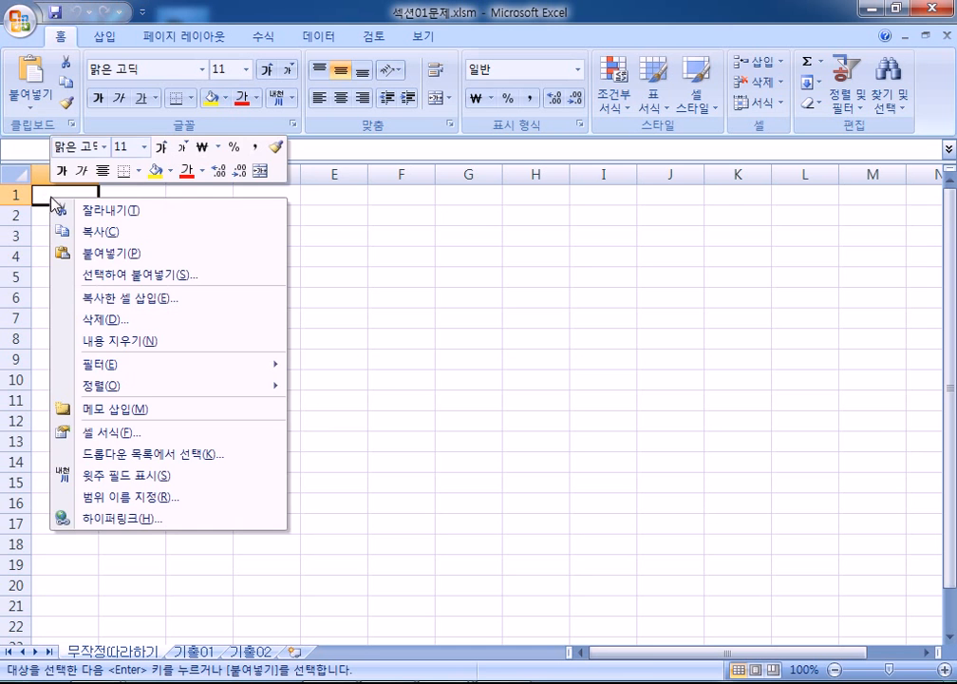
left_click(97, 253)
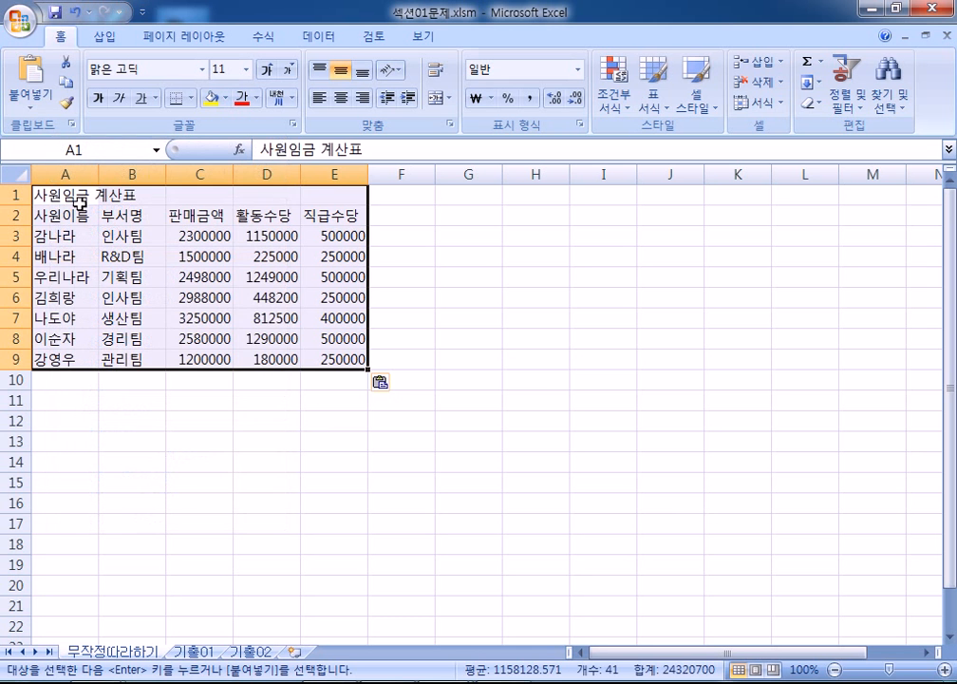
left_click(222, 419)
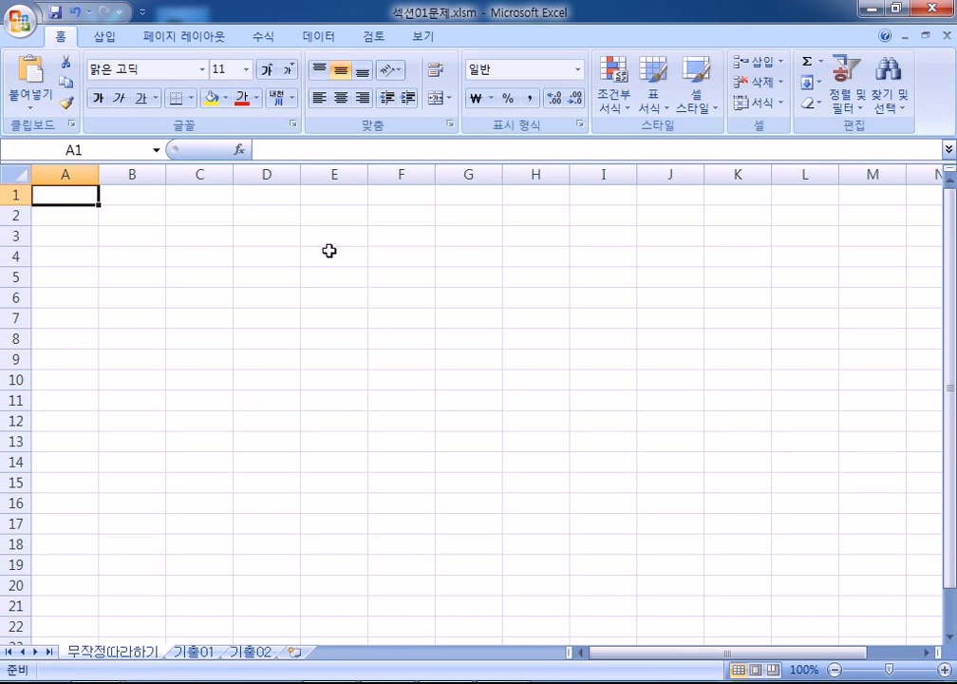
- Switch to the Notepad note, review its heading and sample record, and add a run of blank lines below the record
left_click(432, 683)
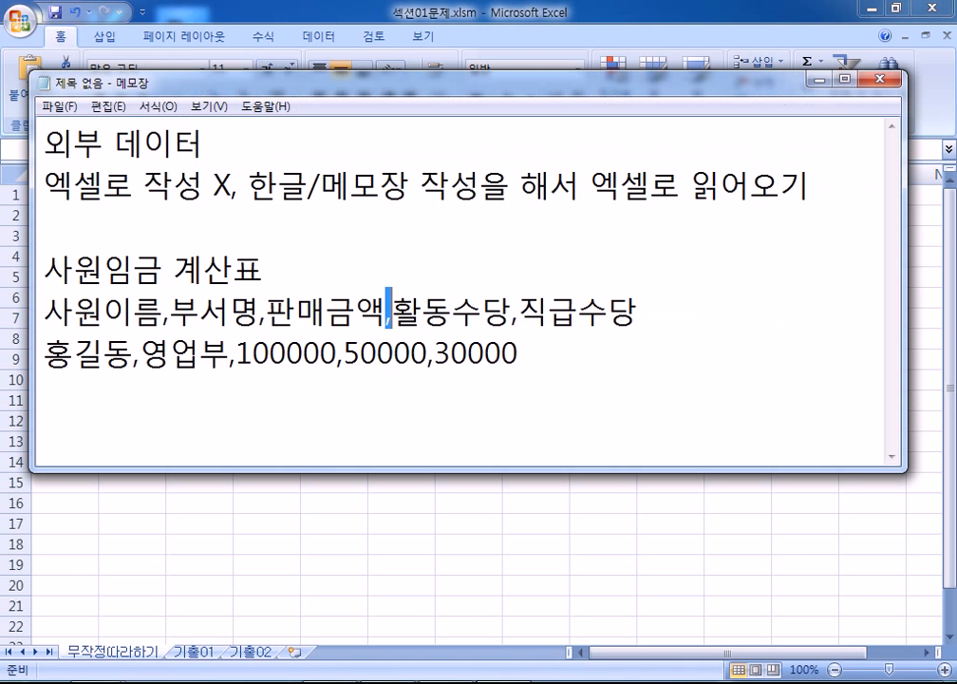
left_click_drag(579, 385, 253, 353)
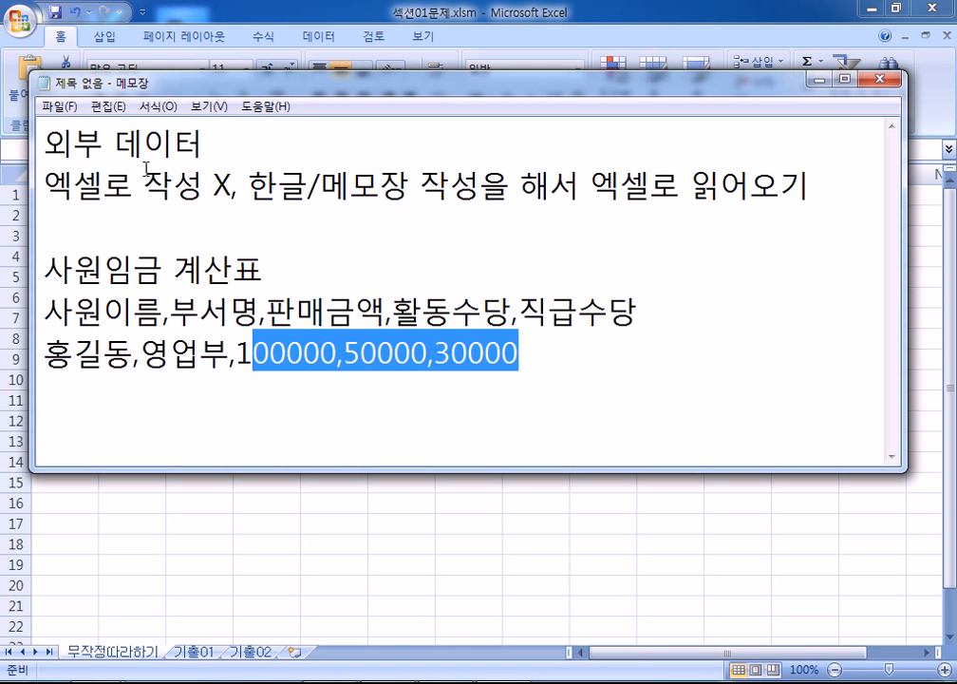
left_click_drag(43, 142, 222, 145)
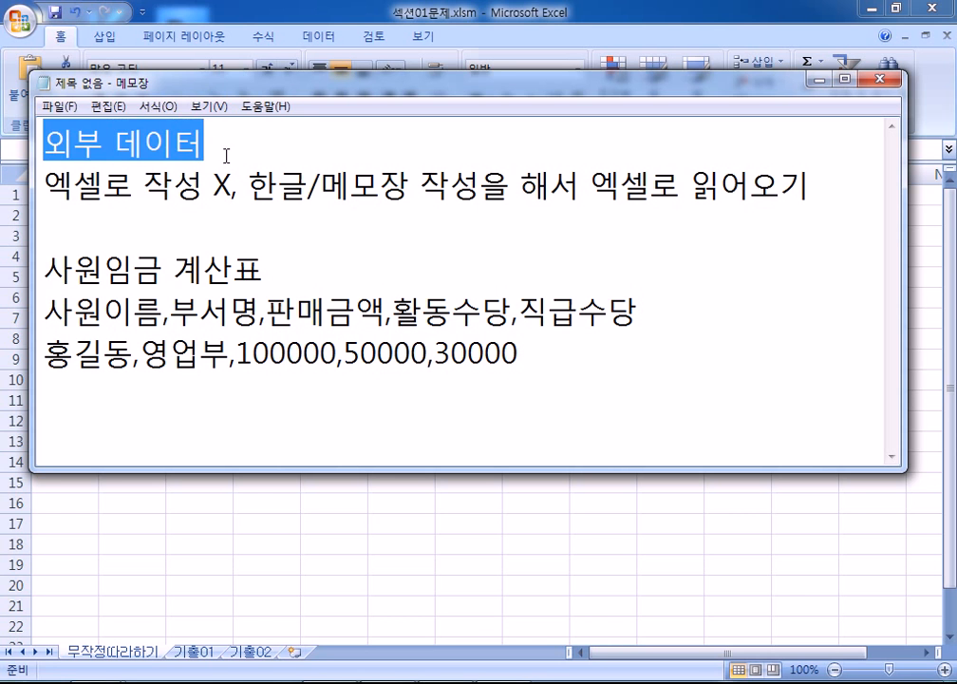
left_click(389, 411)
key("Return")
key("Return")
key("Return")
key("Return")
key("Return")
key("Return")
key("Return")
key("Return")
key("Return")
key("Return")
key("Return")
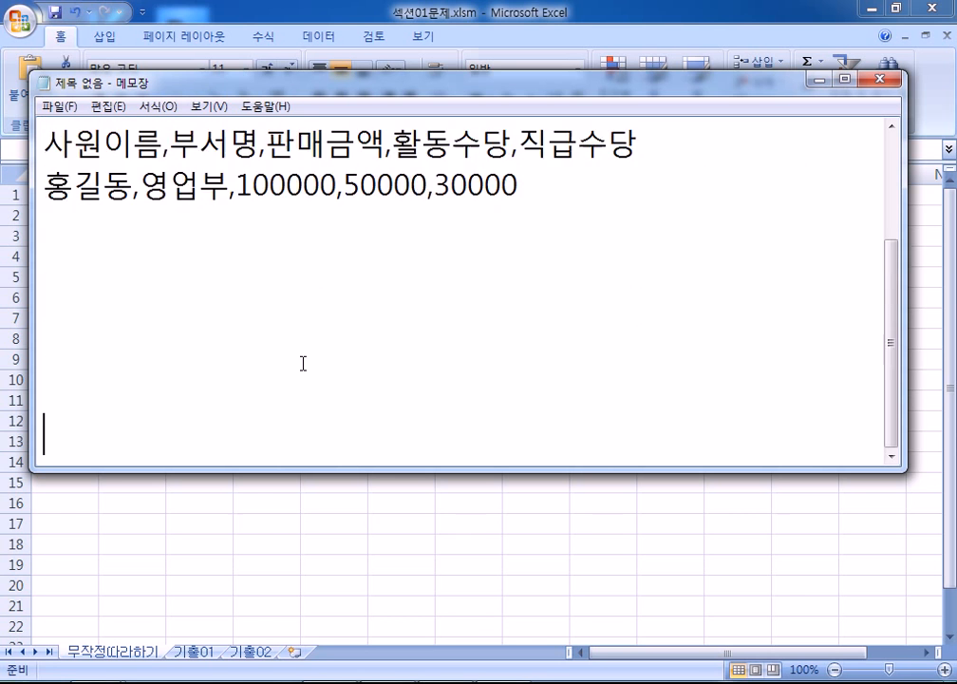
left_click(229, 173)
- Write the summary line "1) 열기 - 텍스트 > 복사 > 붙여넣기" in the note and start a new line
type("1) ")
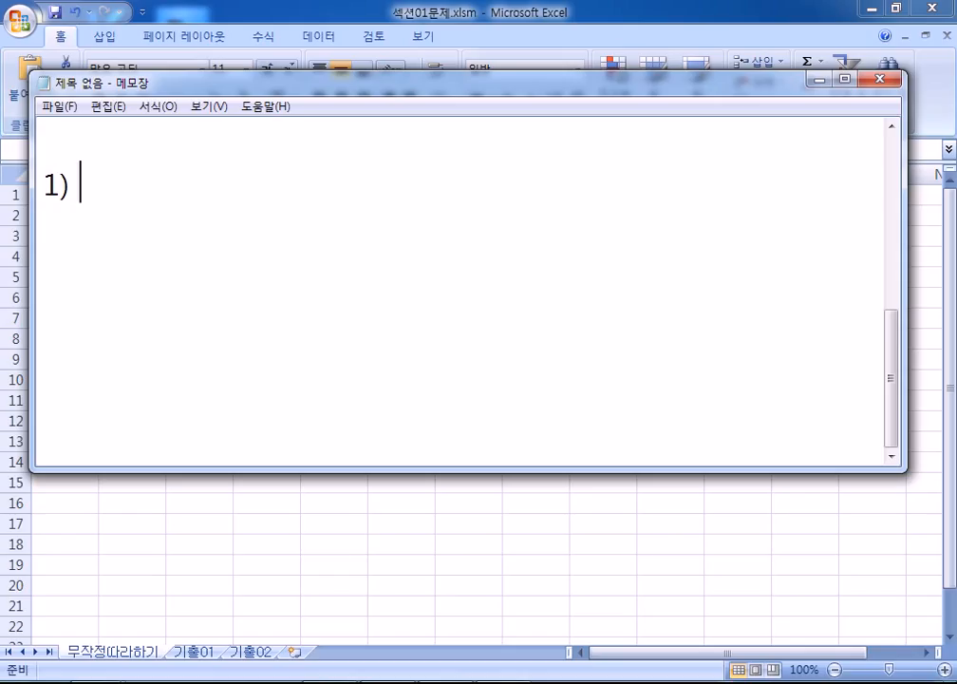
type("여ㄹ기 - 텍")
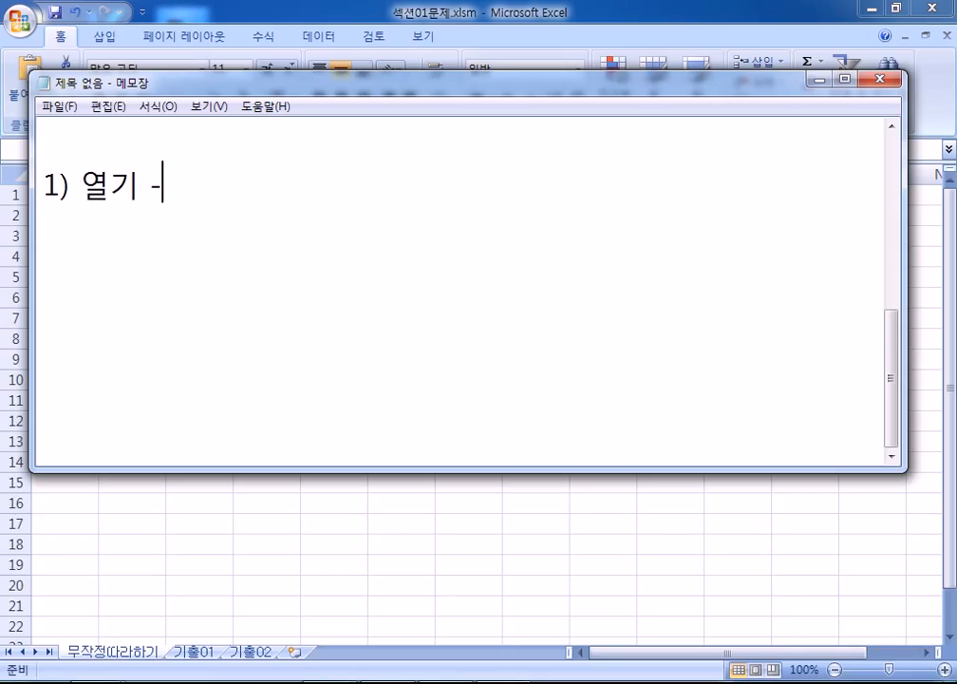
type("스트")
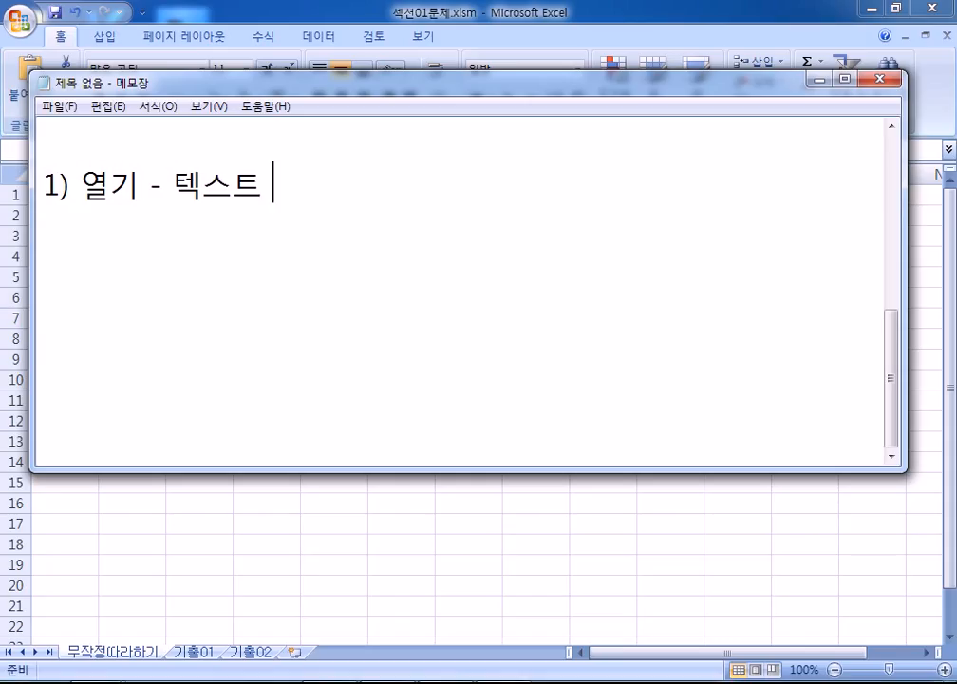
type(" > 복사 ")
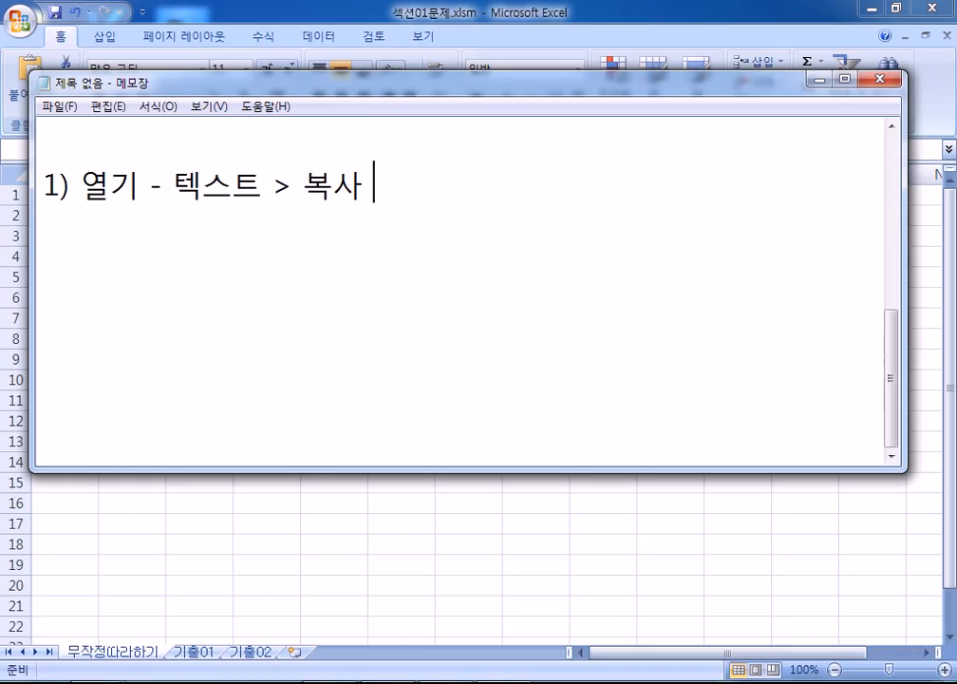
type("> 붙여넣기")
key("Return")
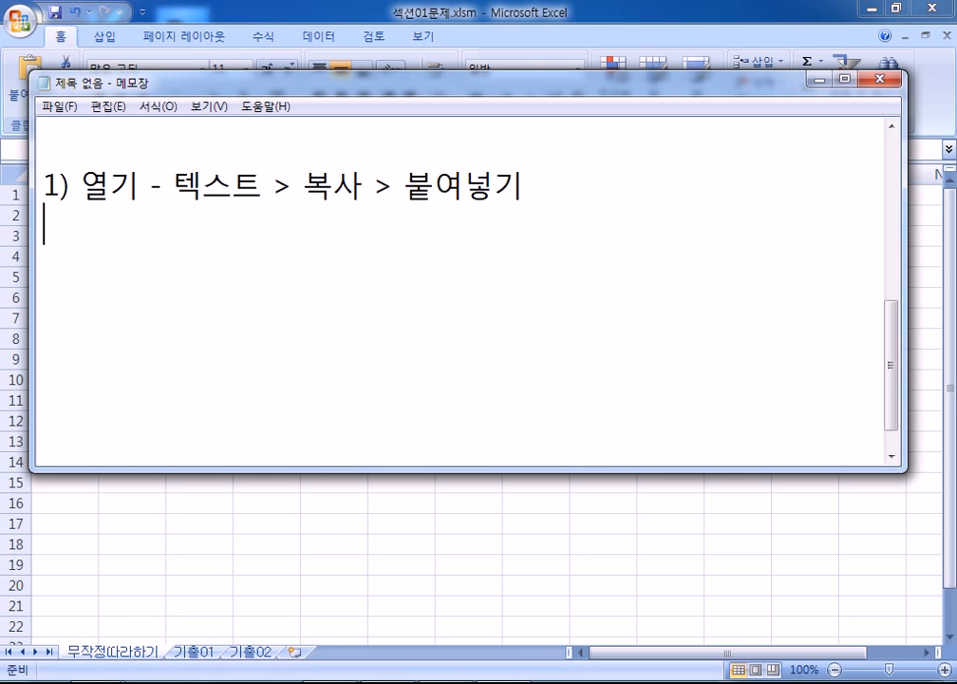
- Switch back to Excel and open 사원임금계산표.txt from the 01 섹션 folder, listing files by the text file type (*.prn;*.txt;*.csv)
key("alt+Tab")
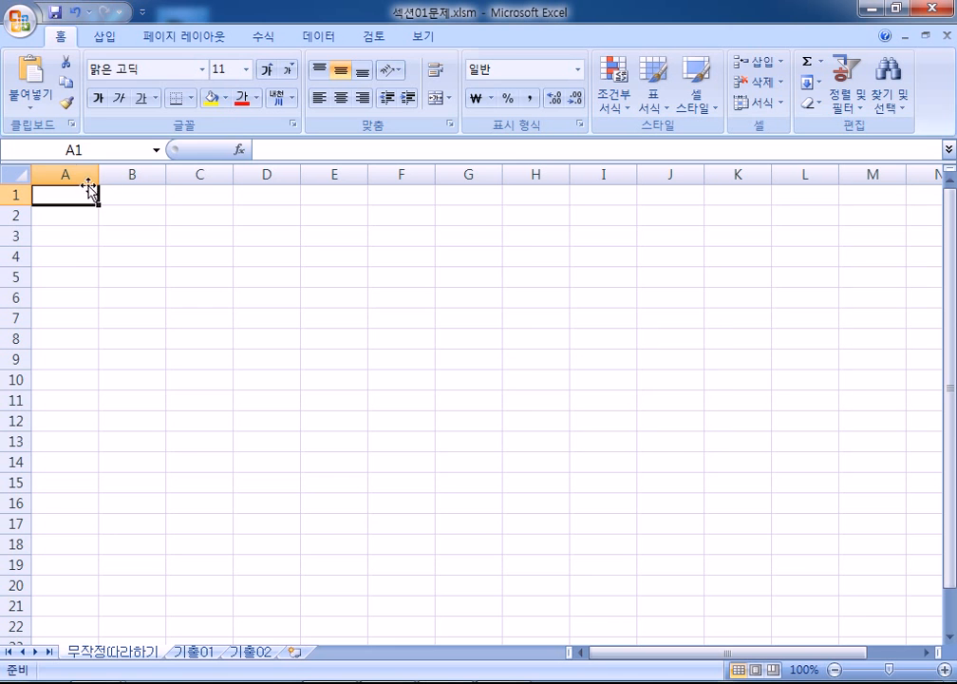
left_click(21, 19)
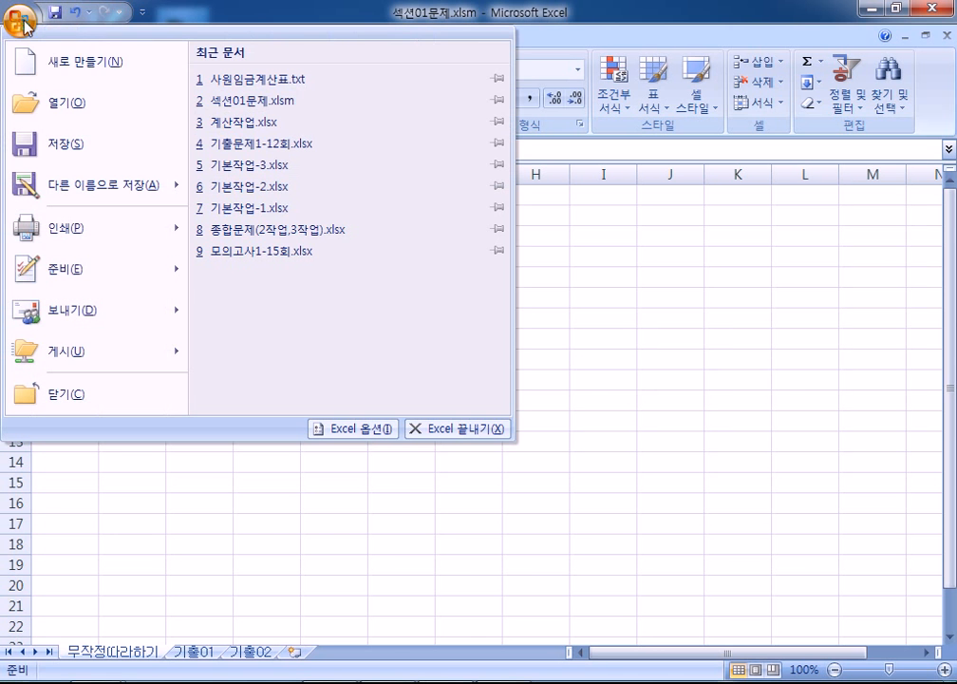
left_click(48, 104)
left_click(472, 345)
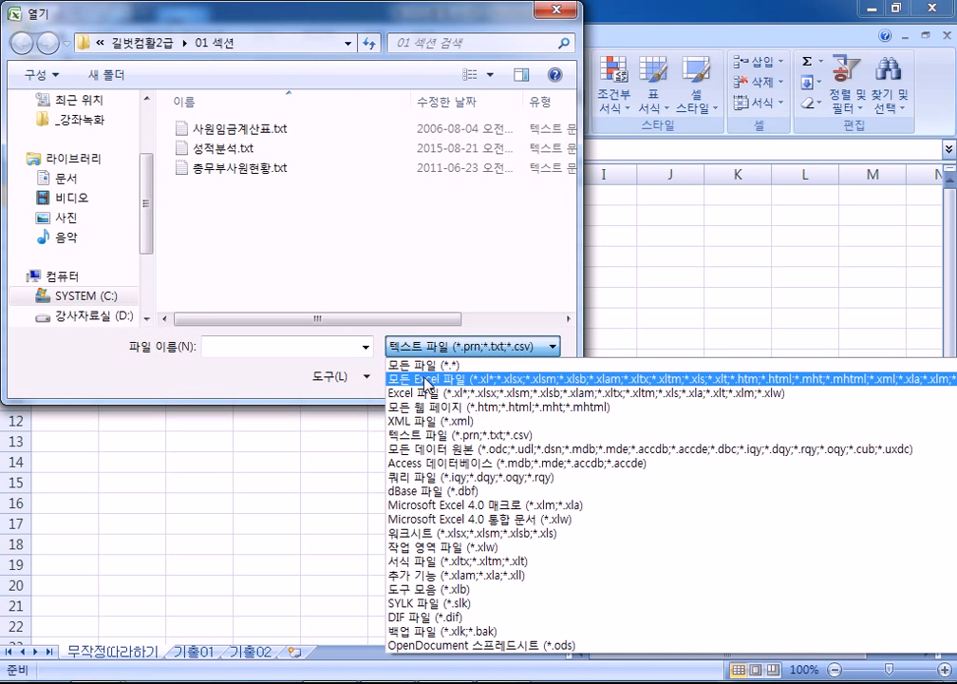
left_click(424, 383)
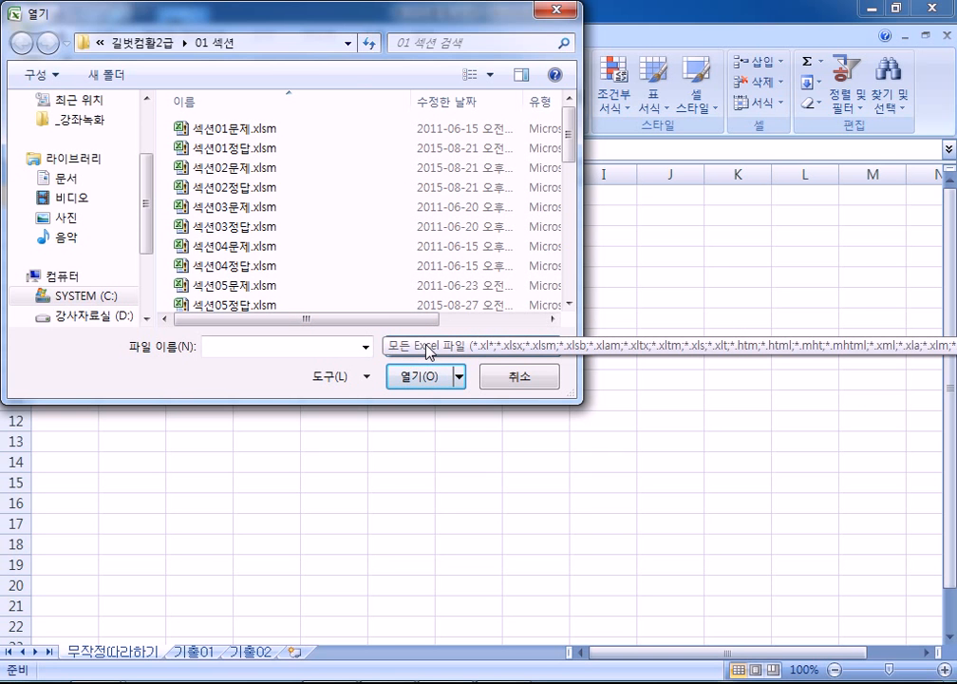
left_click(425, 348)
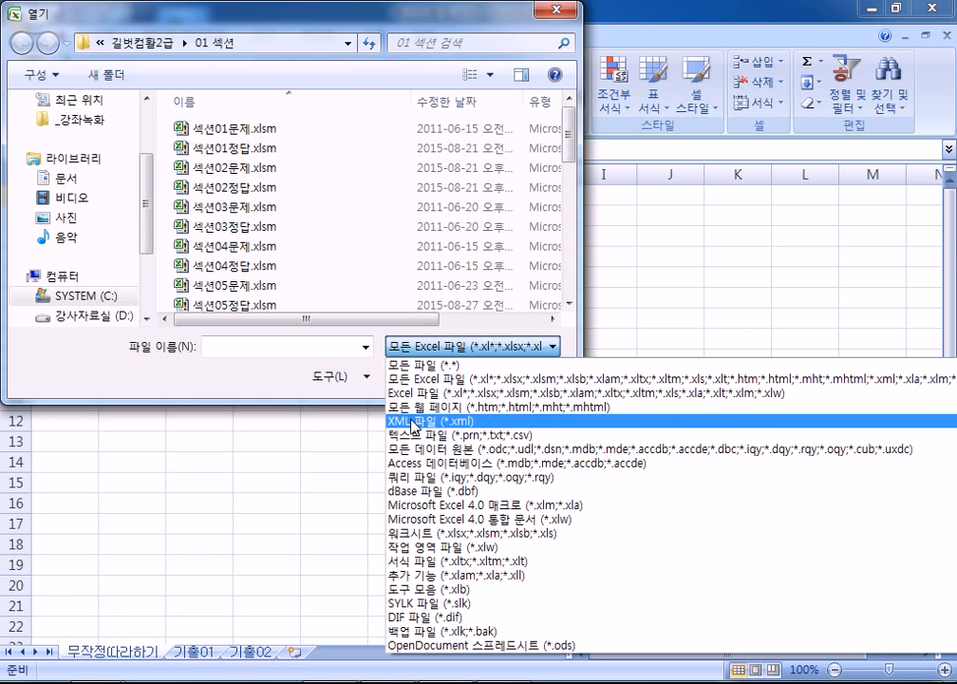
left_click(410, 438)
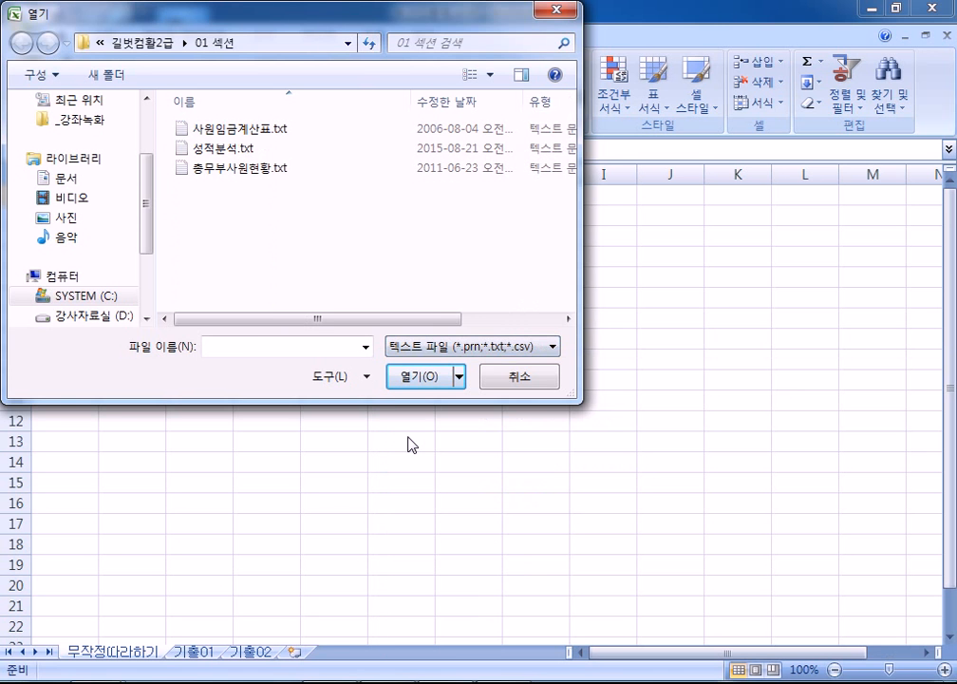
left_click(244, 129)
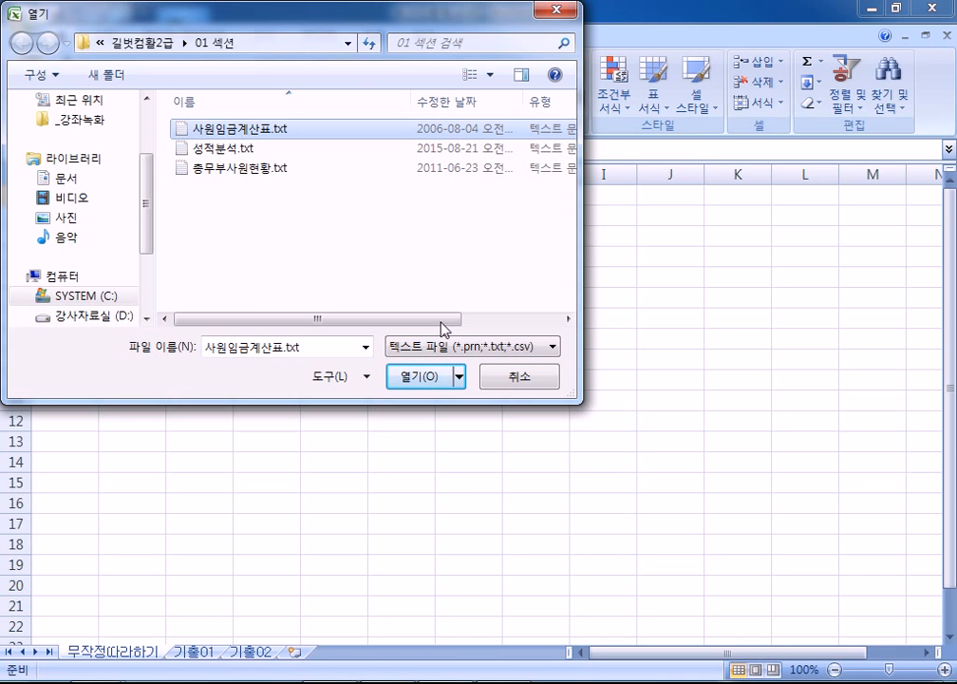
left_click(426, 379)
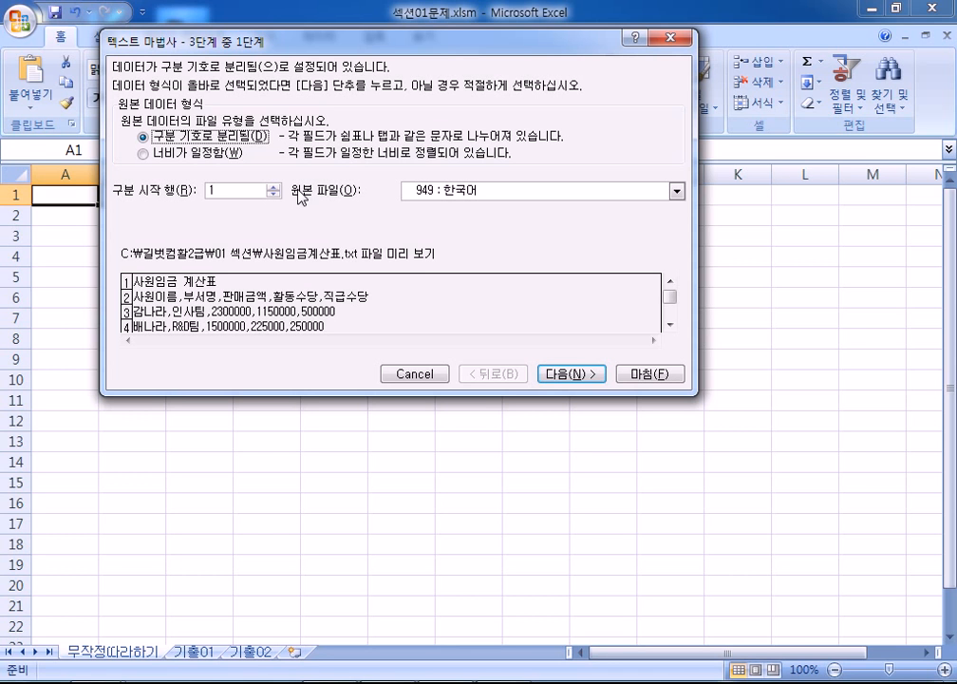
- Set the source data to delimited (구분 기호로 분리됨) and add the comma (쉼표) as a delimiter
left_click(202, 154)
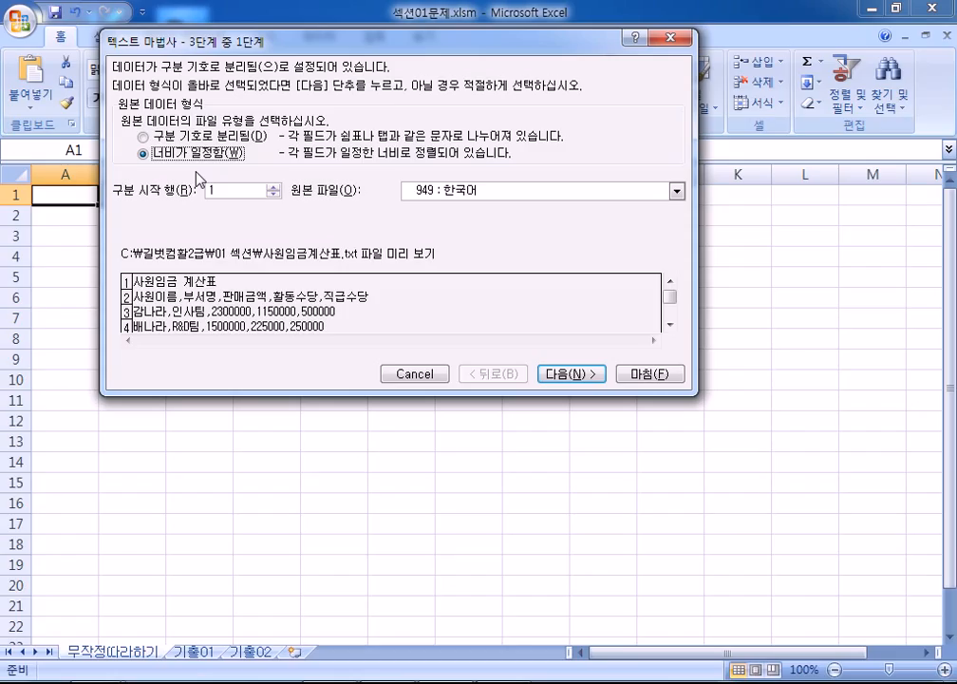
left_click(194, 137)
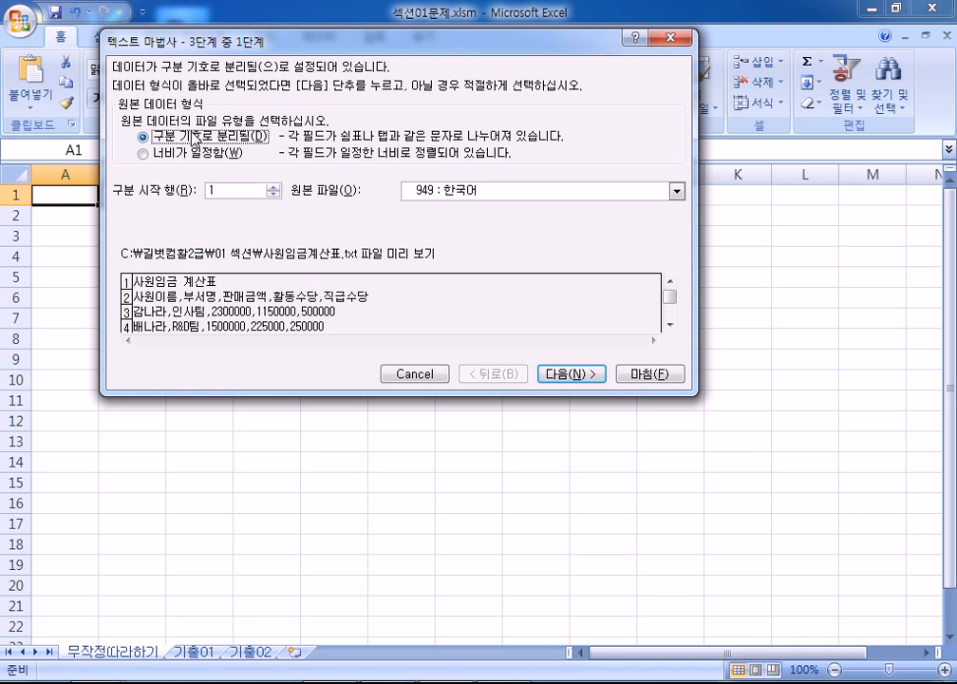
left_click(560, 376)
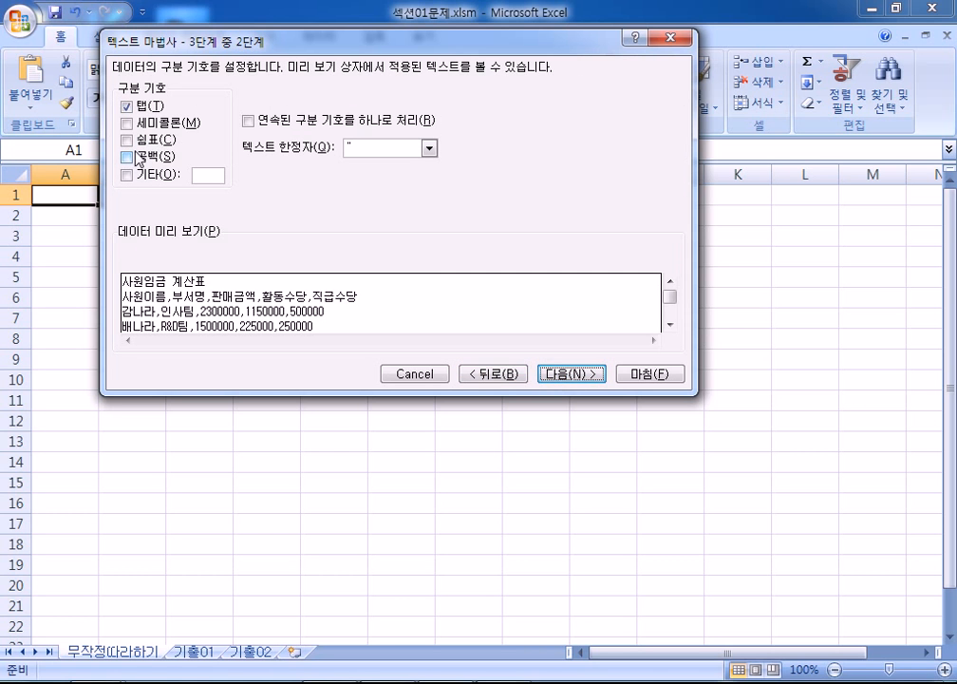
left_click(138, 142)
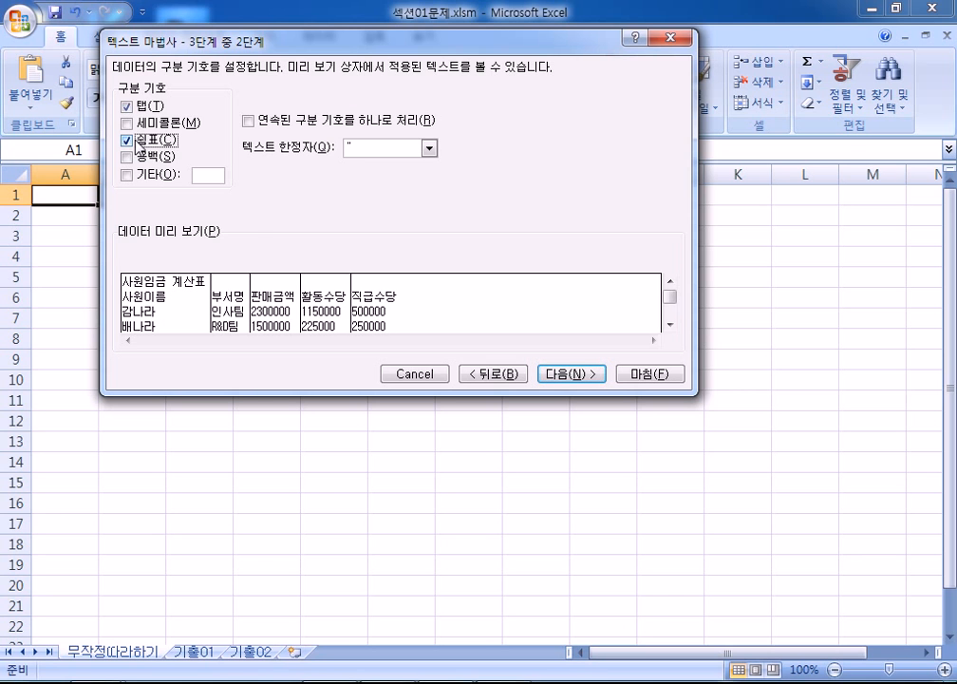
- Check each column's data format in the import preview, keep them all as General (일반), and finish the text import
left_click(571, 373)
left_click(230, 309)
left_click(274, 310)
left_click(325, 314)
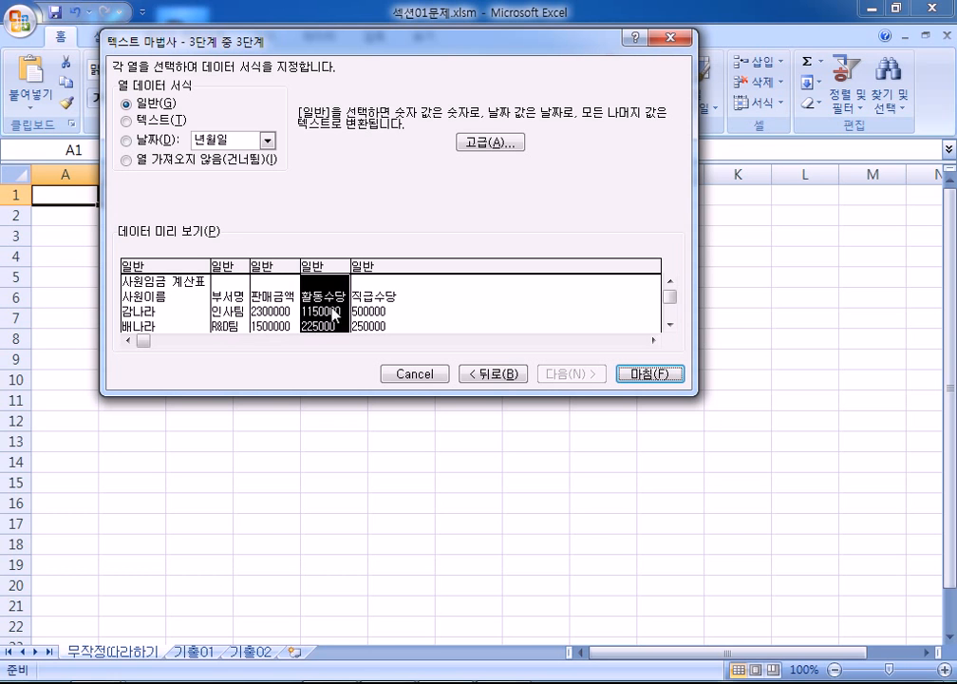
left_click(377, 313)
left_click(141, 289)
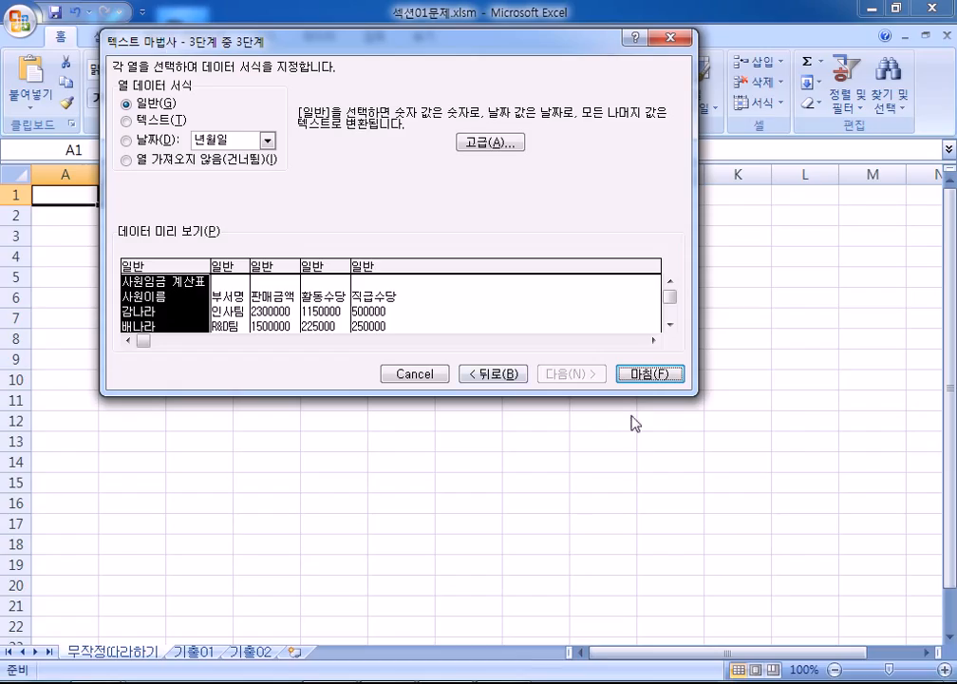
left_click(650, 373)
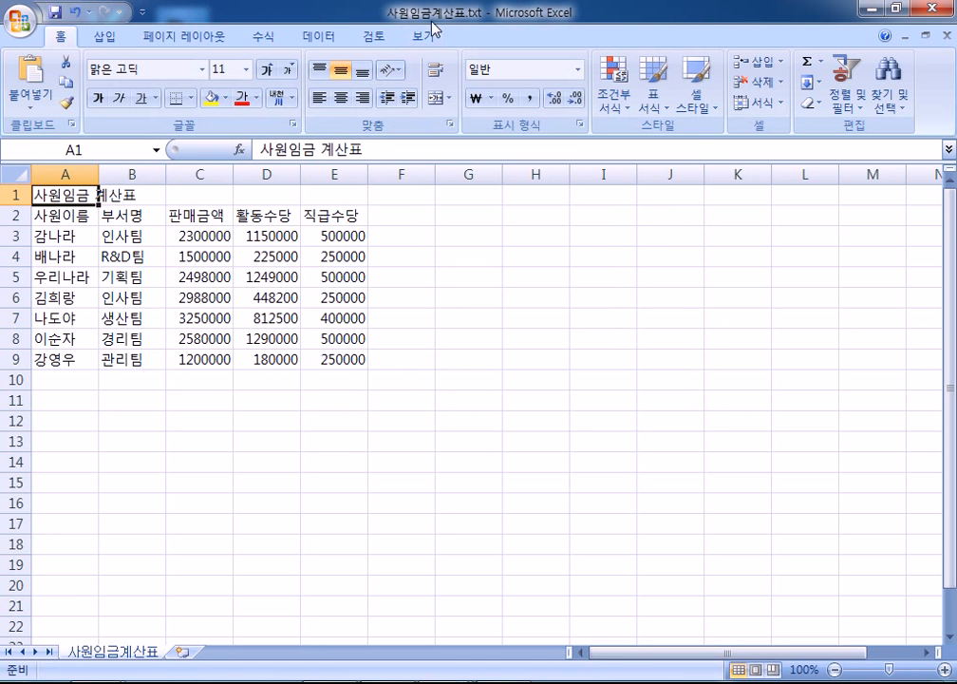
- Copy the imported salary table in A1:E9 of the 사원임금계산표.txt workbook
left_click_drag(67, 195, 337, 359)
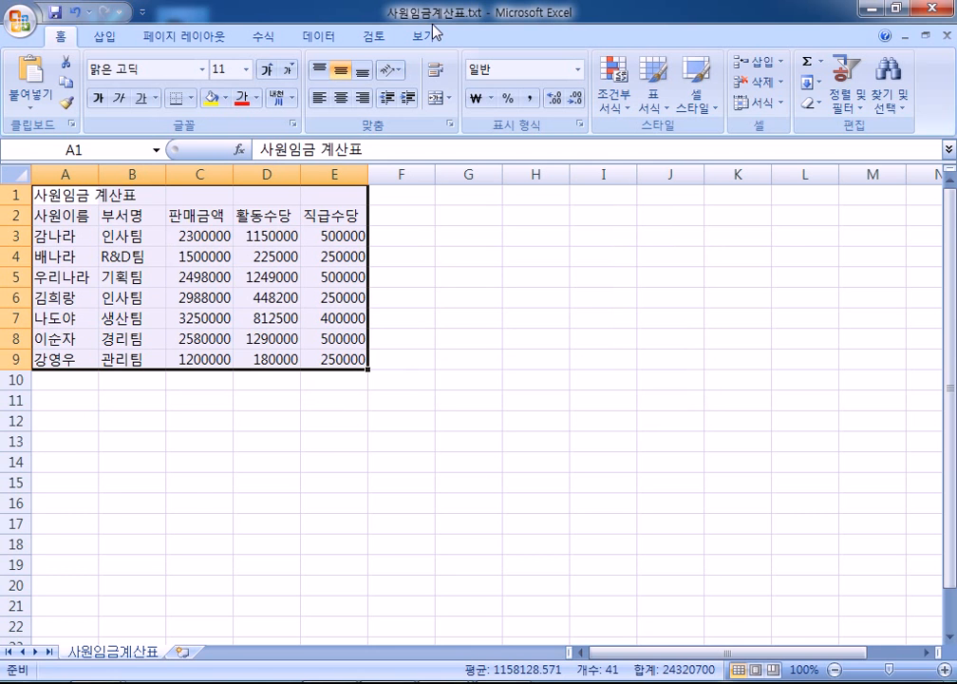
right_click(82, 205)
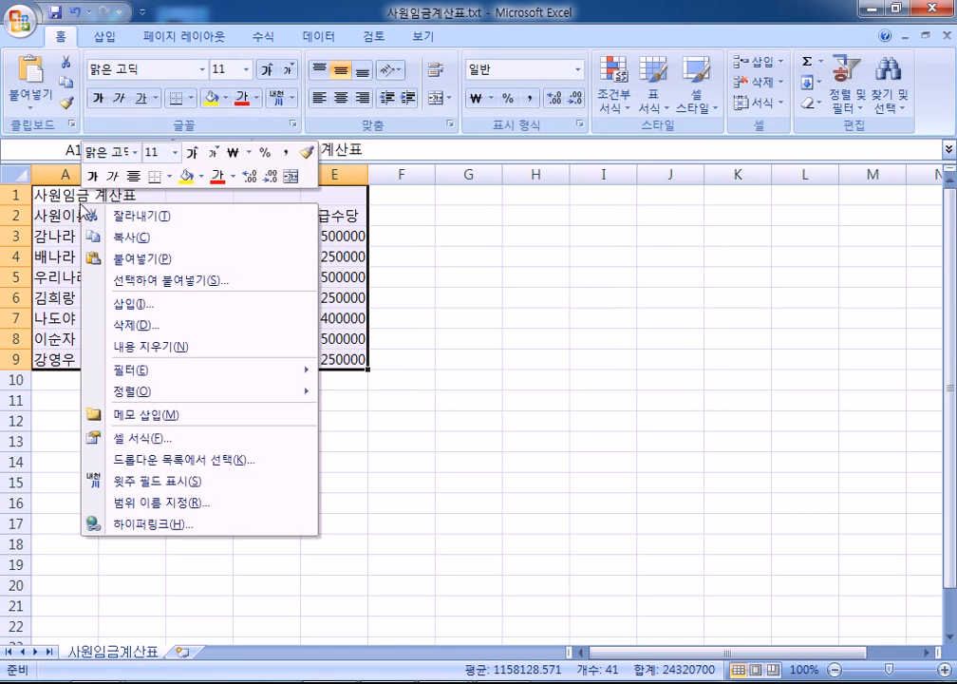
left_click(126, 238)
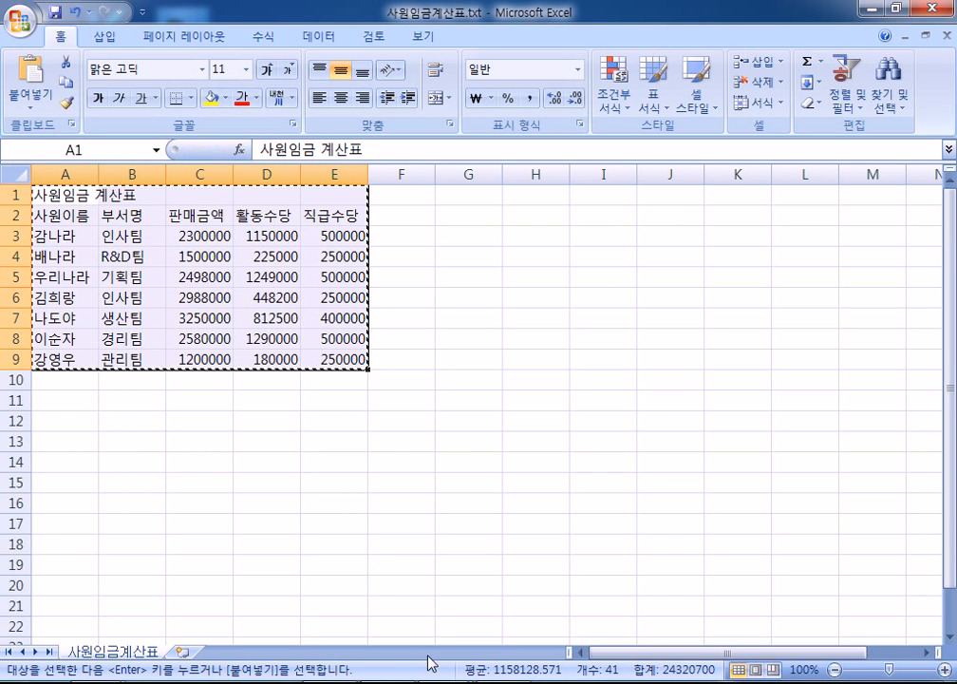
- Switch to 섹션01문제.xlsm and paste the copied salary table at cell A1 of the 무작정따라하기 sheet
mouse_move(446, 681)
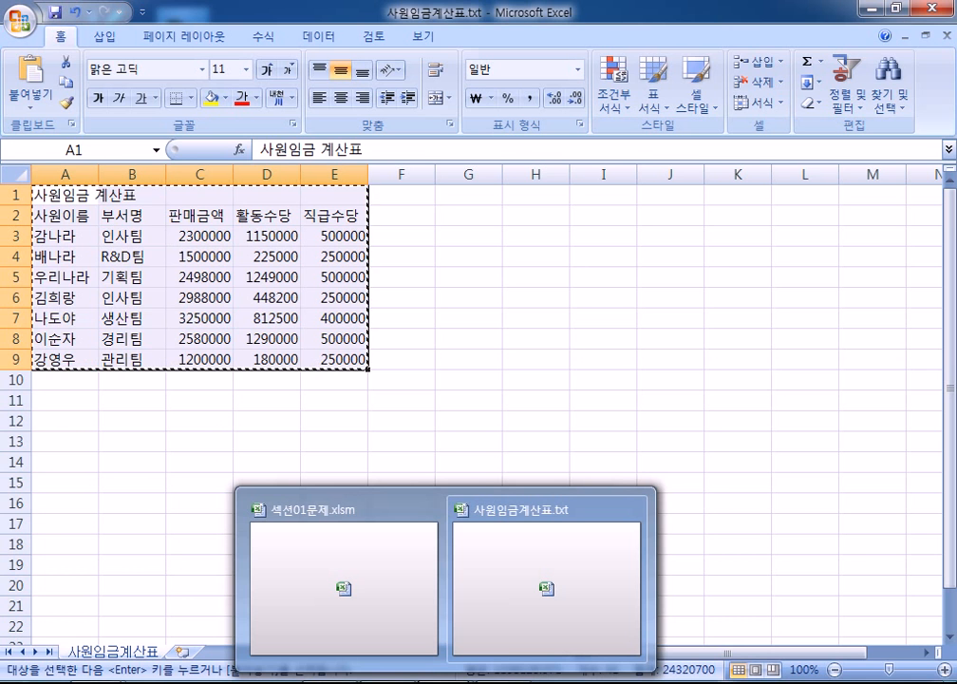
left_click(330, 582)
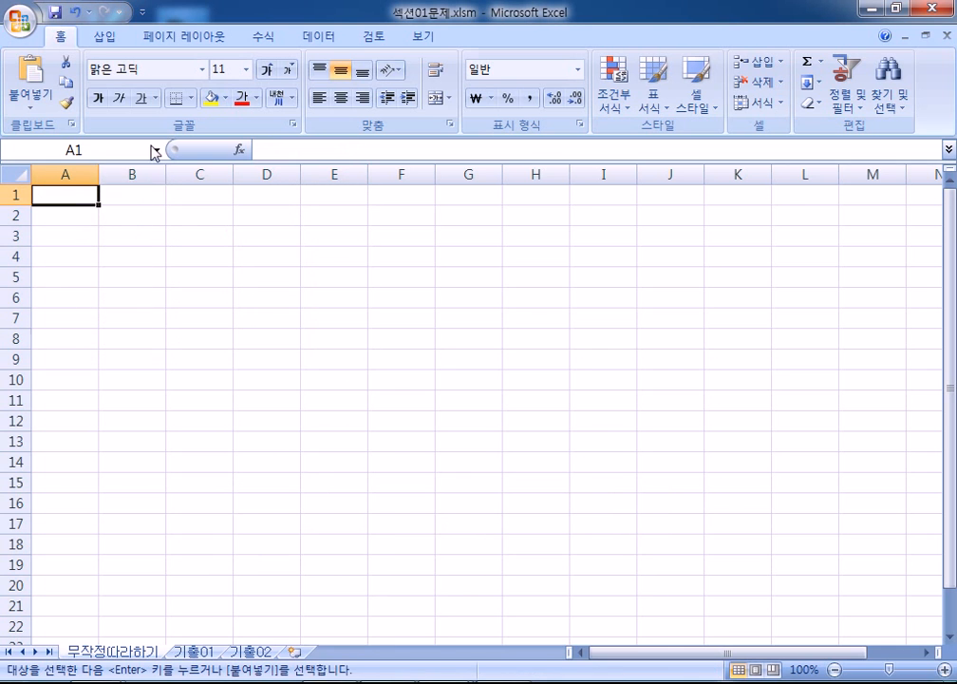
right_click(76, 195)
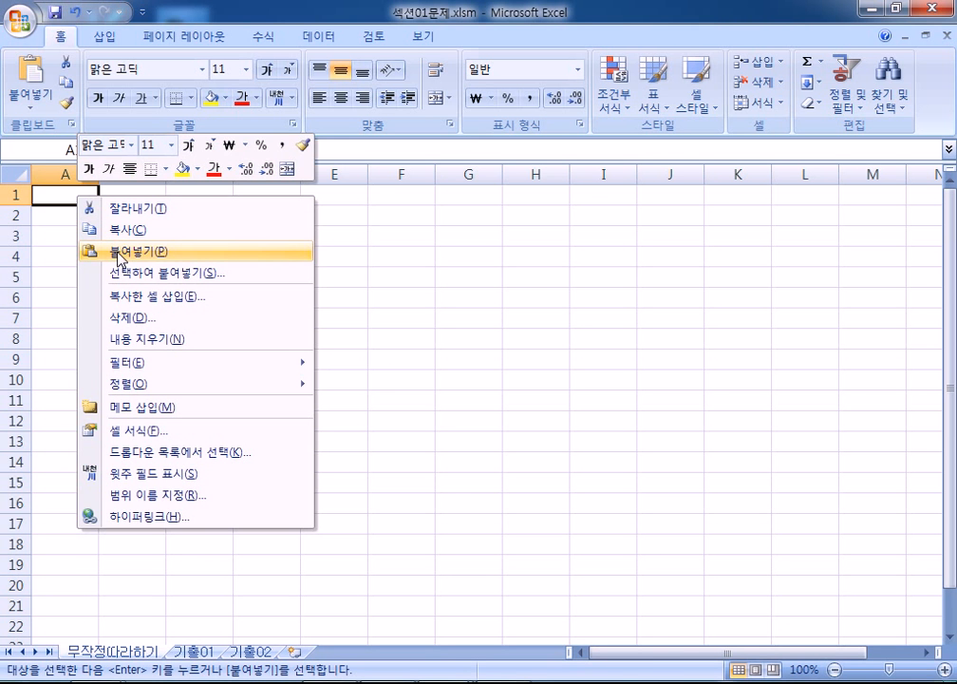
left_click(121, 253)
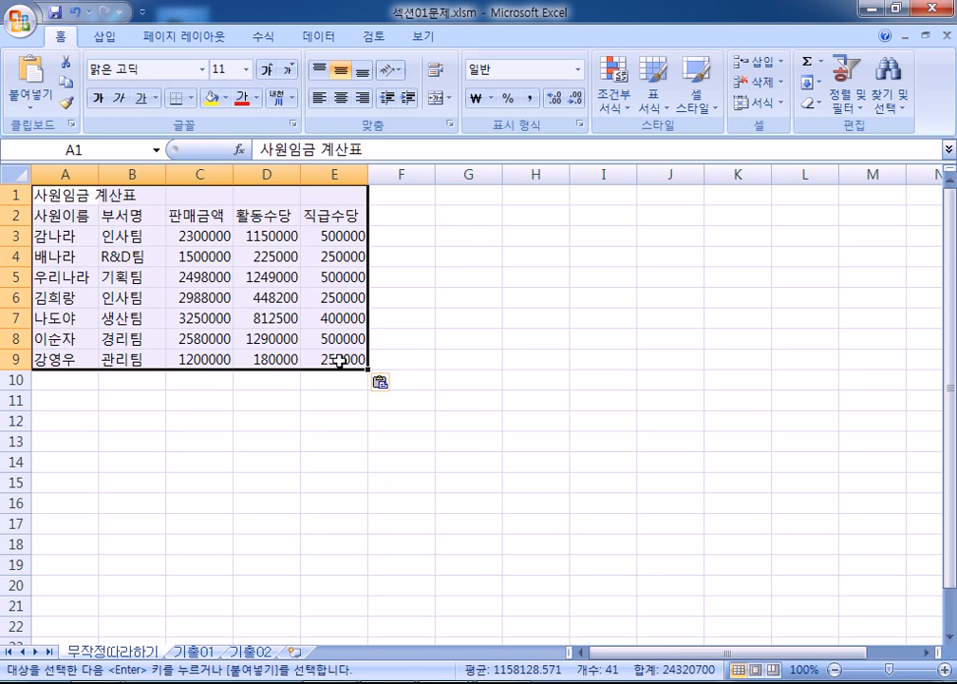
- Return to the 사원임금계산표.txt workbook and close it
left_click(479, 673)
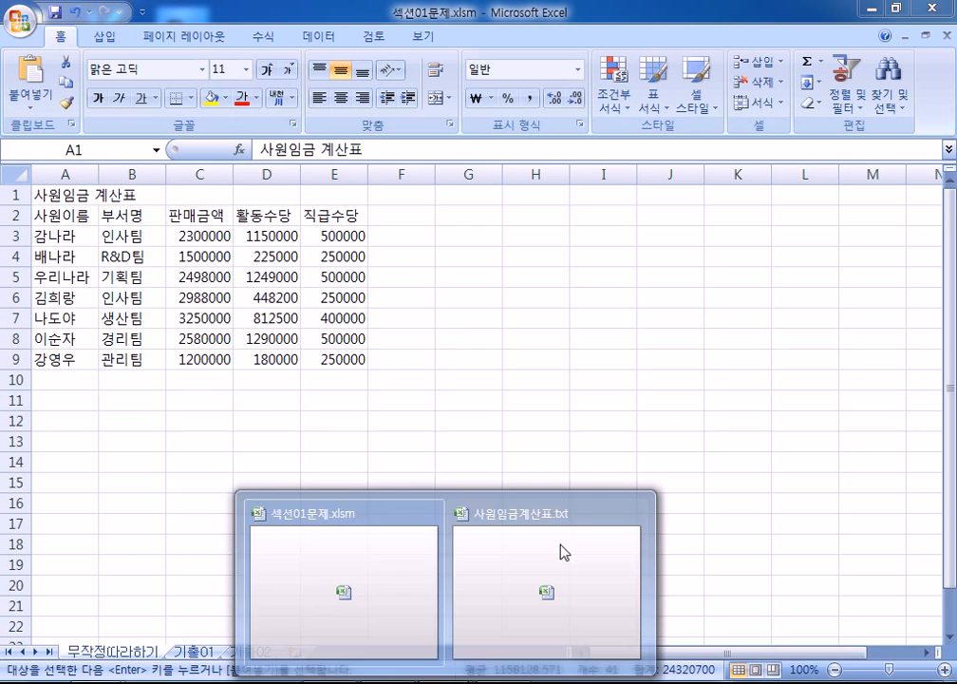
left_click(538, 571)
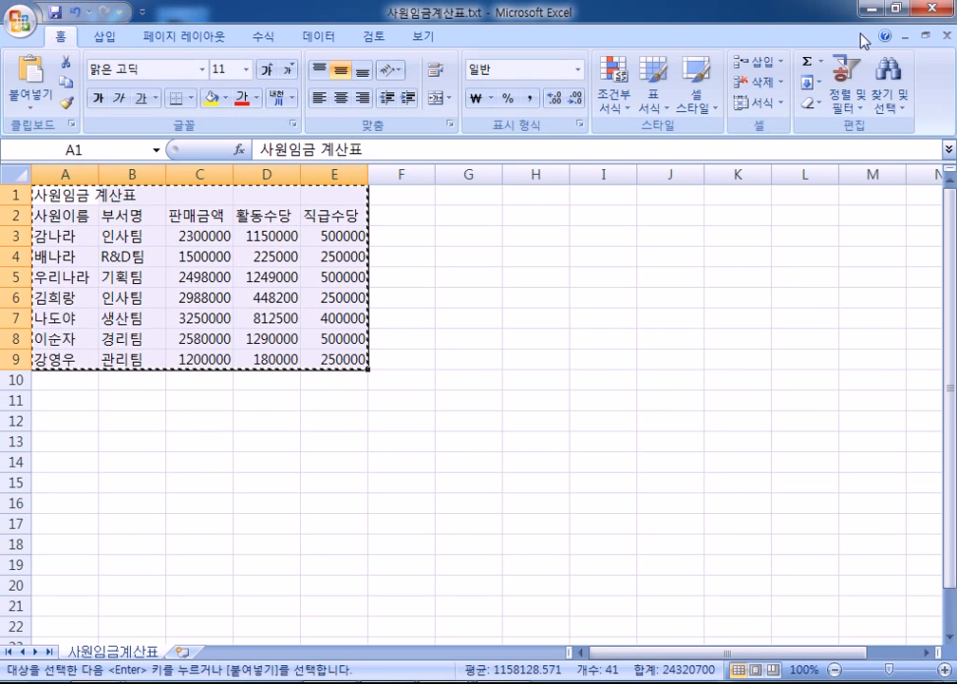
left_click(919, 12)
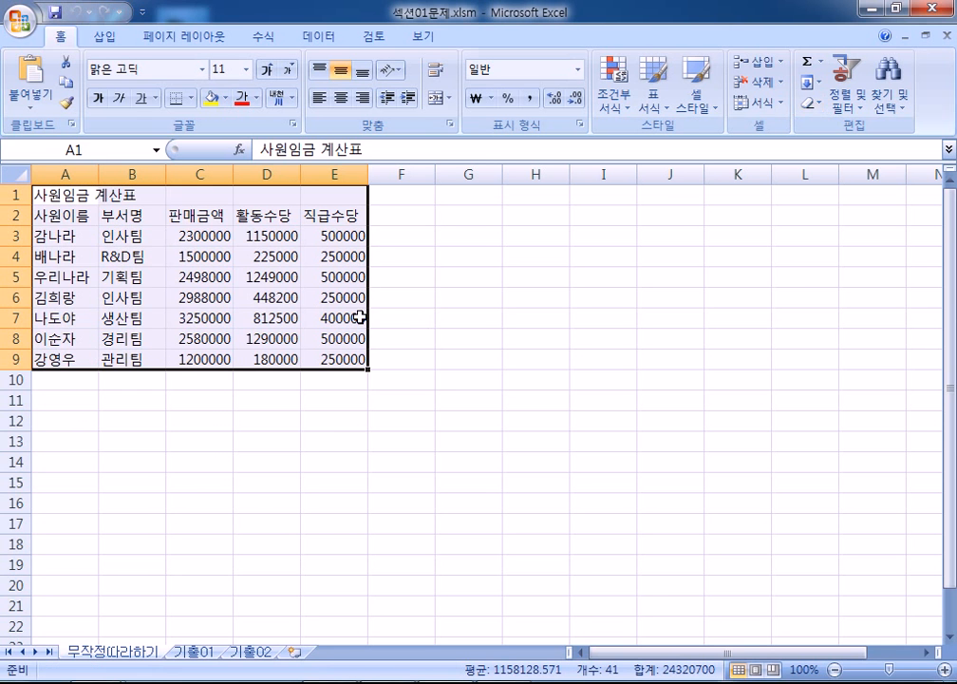
left_click(477, 379)
- Switch to the Notepad notes and start a second method reading "2) 텍스트 파일을 메모장에서 열기,"
left_click(496, 681)
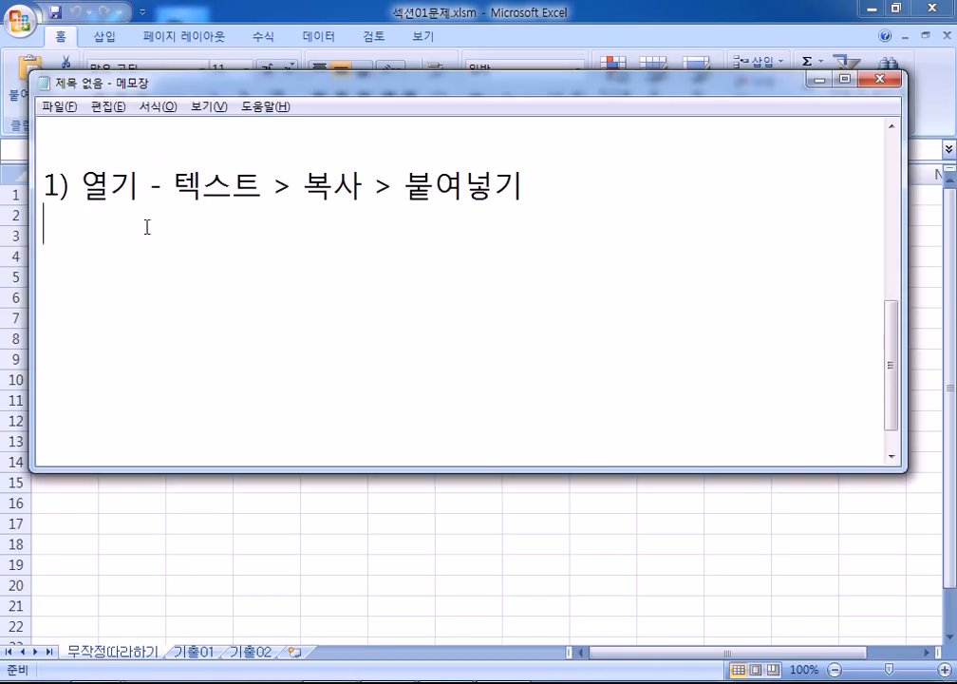
key("Return")
type("2)")
type("ㅌㅔㄱㅅㅡㅍ")
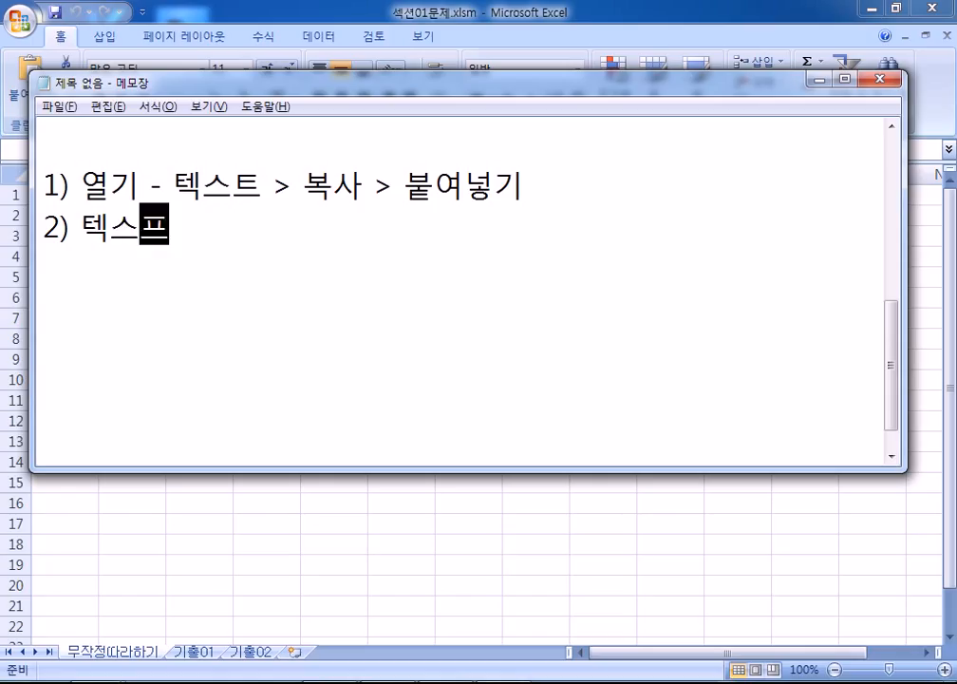
key("BackSpace")
type("ㅌㅡ ㅍㅏㅇㅣㄹㅇ")
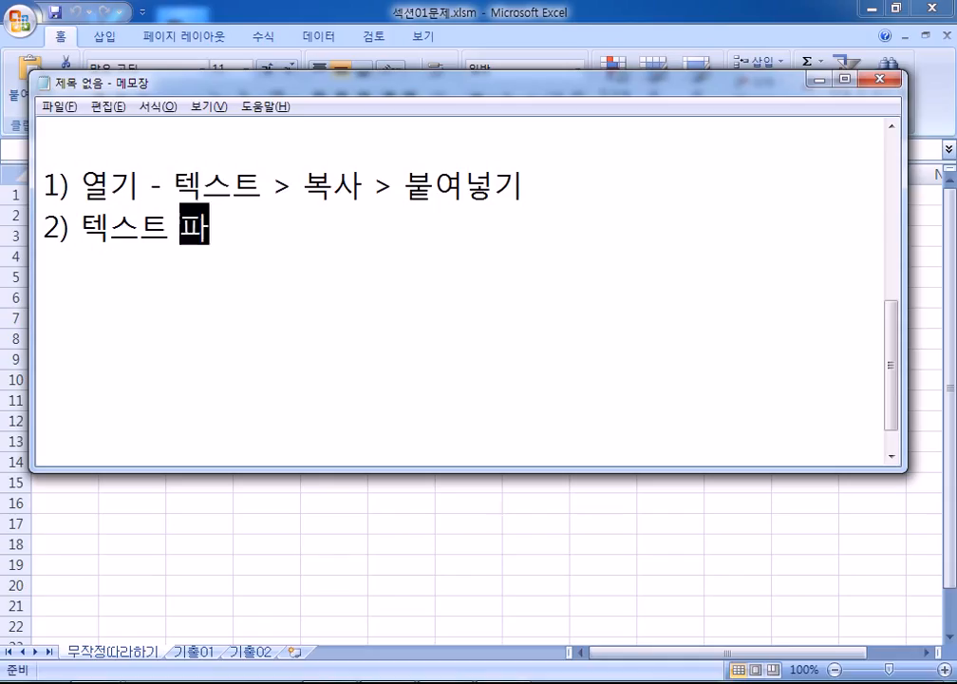
type("ㅡㄹ ㅁㅔㅁㅗㅈㅏㅇㅇㅔㅅㅓ ")
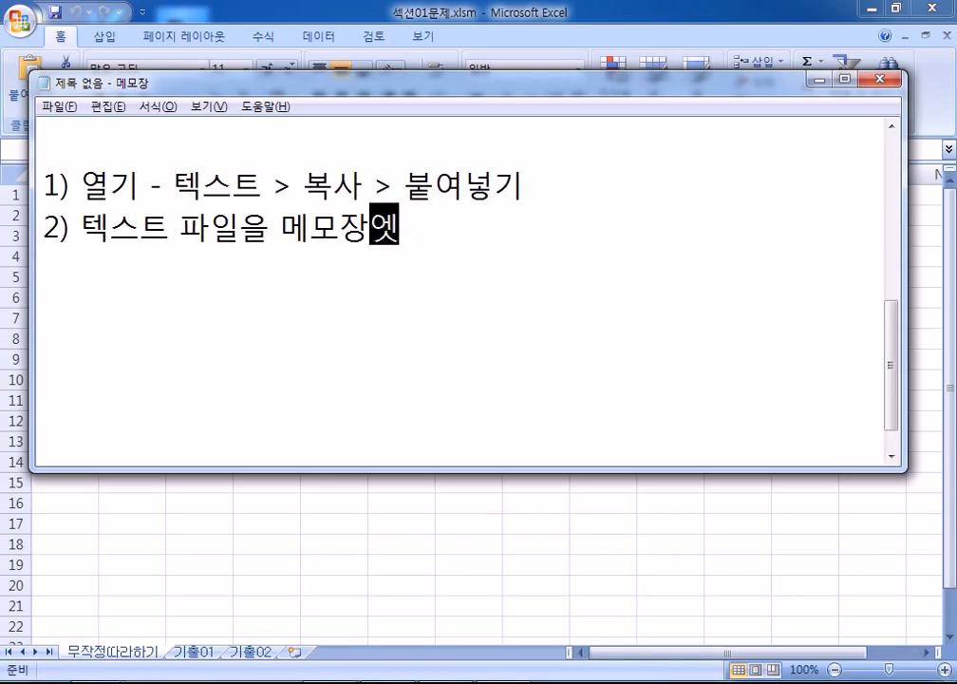
type("ㅇㅕㄹㄱㅣ,")
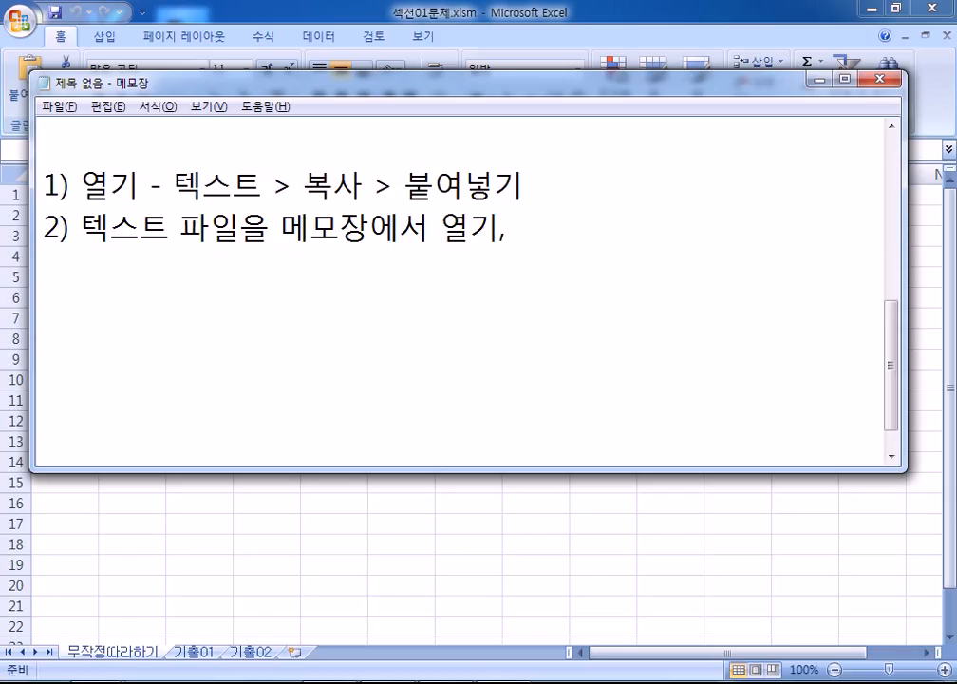
- Continue the second method in the notes with "메모장에 열린 자료들을 복사, 엑셀에 붙여넣기,"
type("메모장")
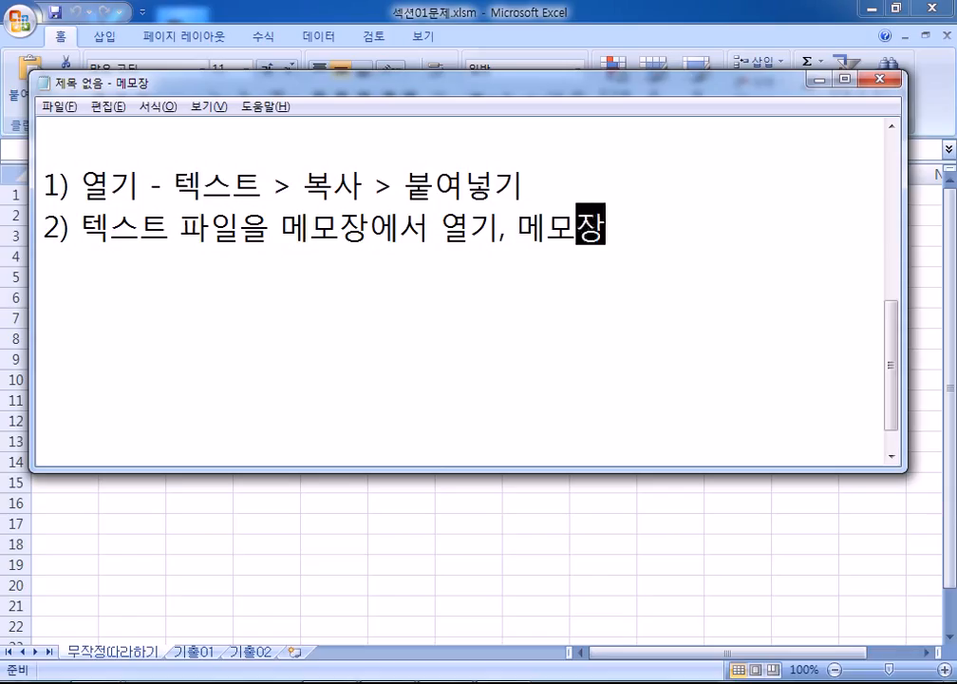
type("에 열ㄹ")
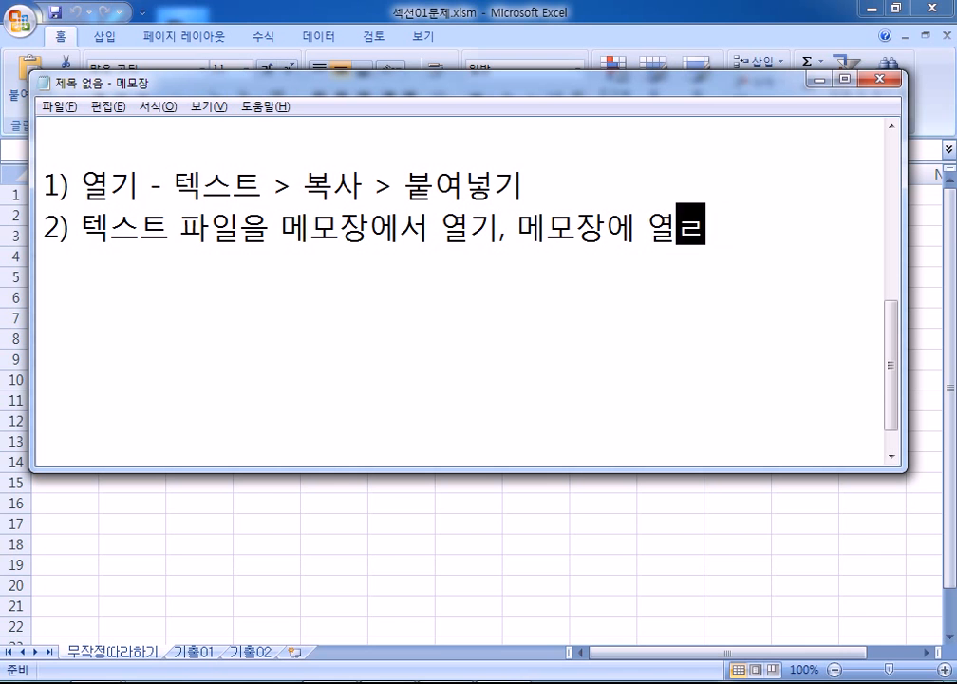
type("린 자료들을 복")
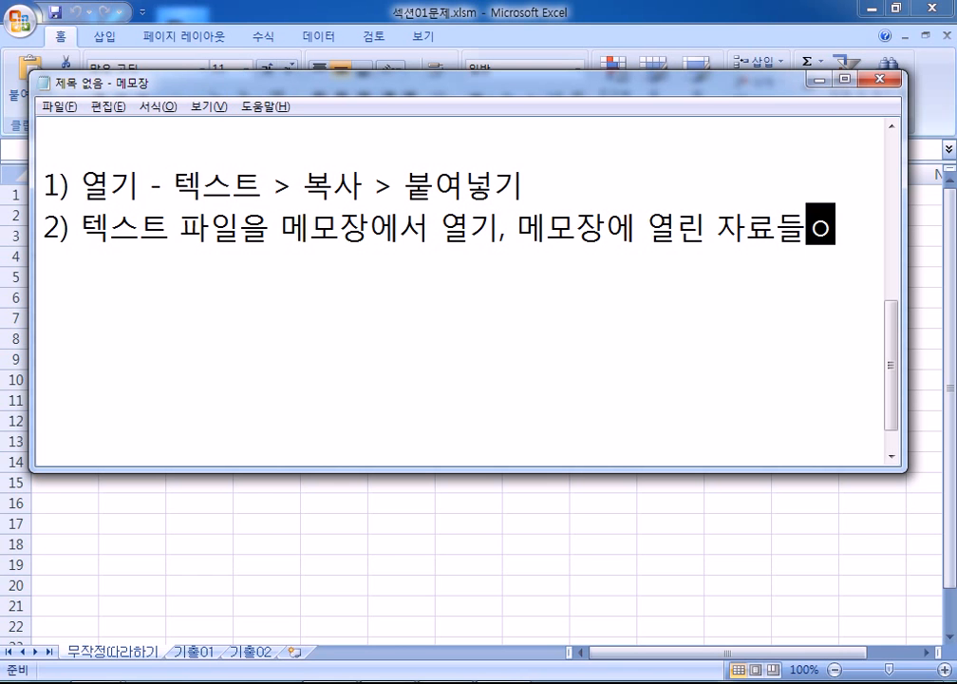
type("사, ")
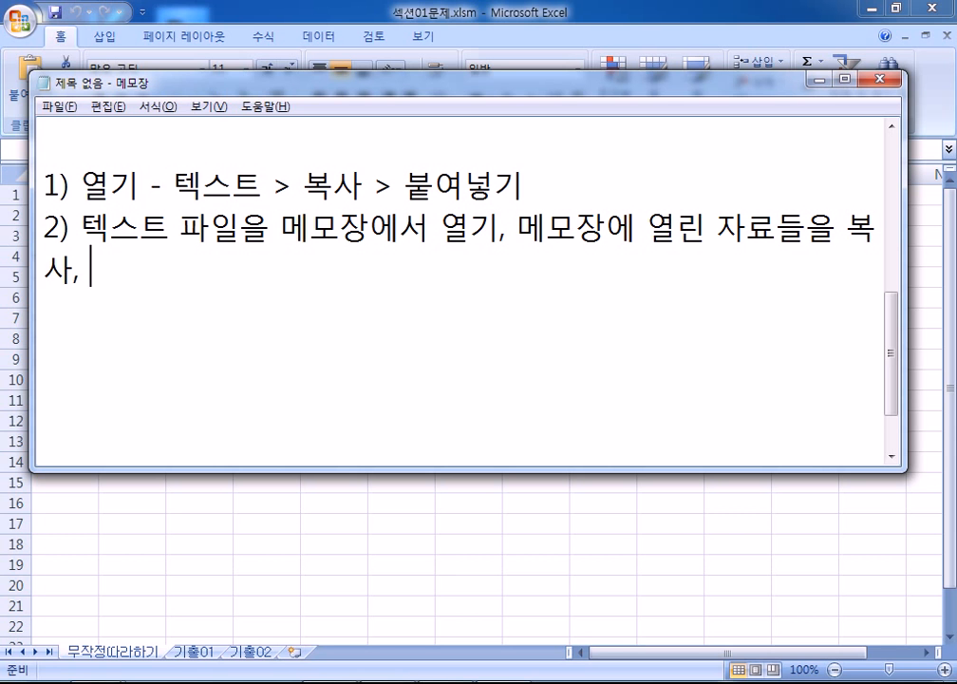
type("ㅇ엑셀에 붙")
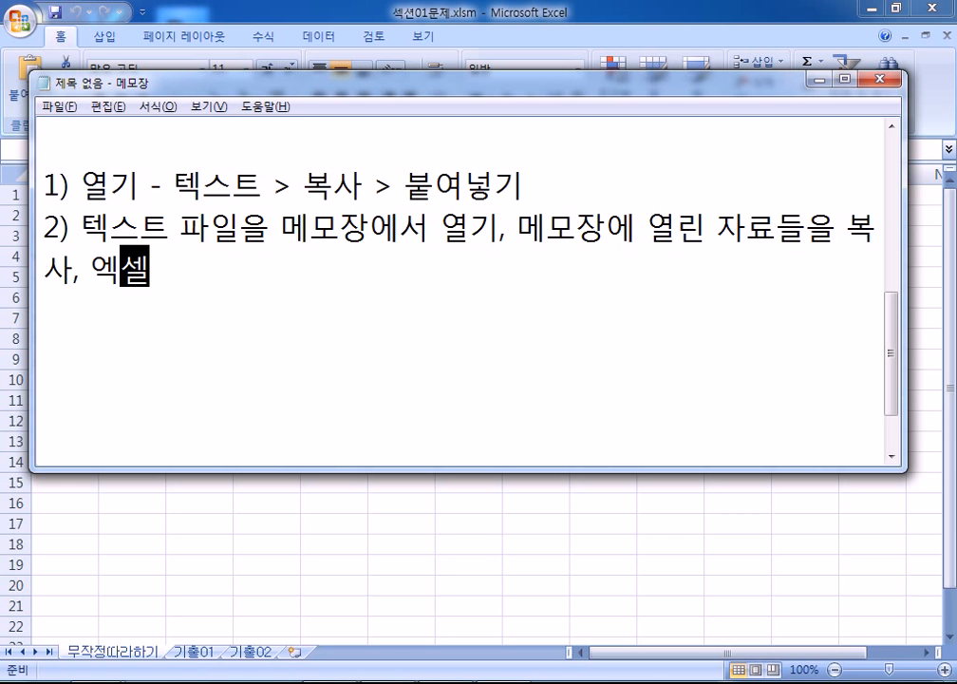
type("여넣기,")
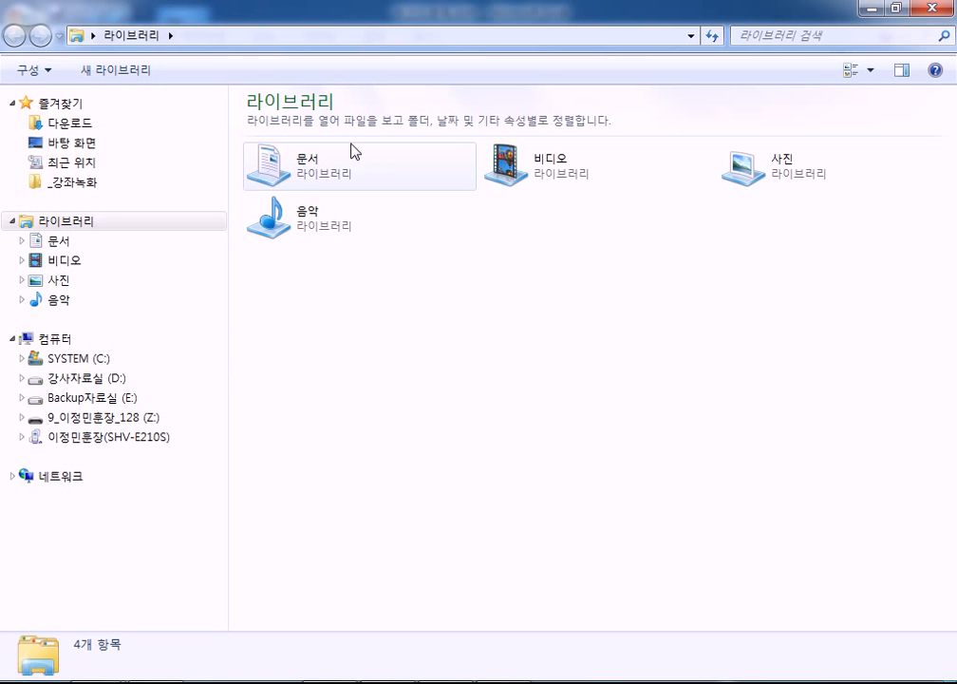
- In Windows Explorer, open 성적분석.txt from the 길벗컴활2급\01 섹션 folder on the SYSTEM (C:) drive
left_click(68, 344)
double_click(321, 140)
double_click(290, 298)
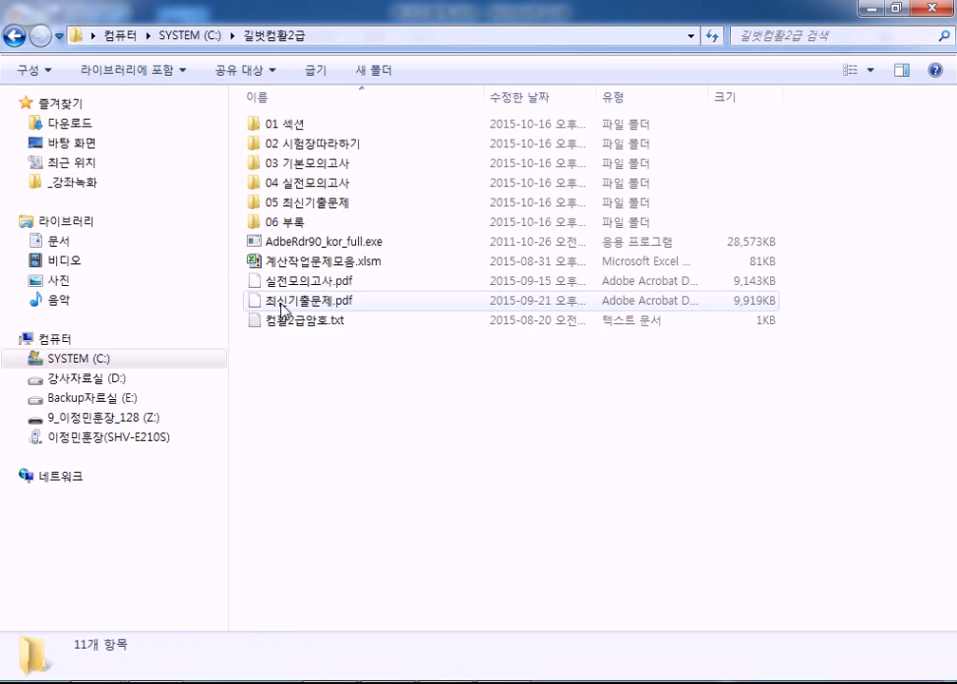
double_click(287, 126)
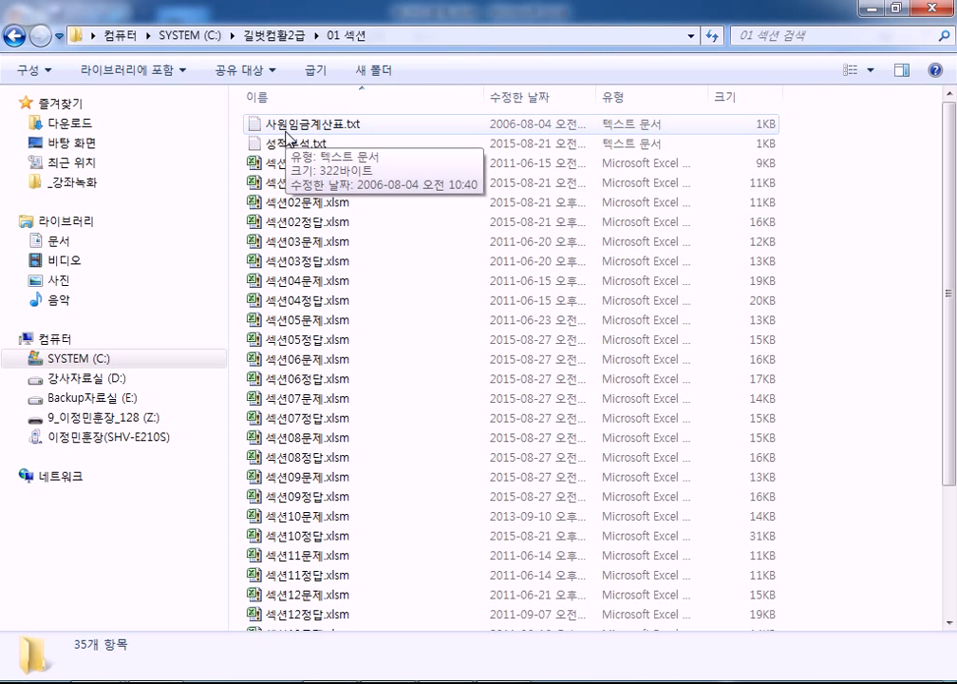
left_click(278, 149)
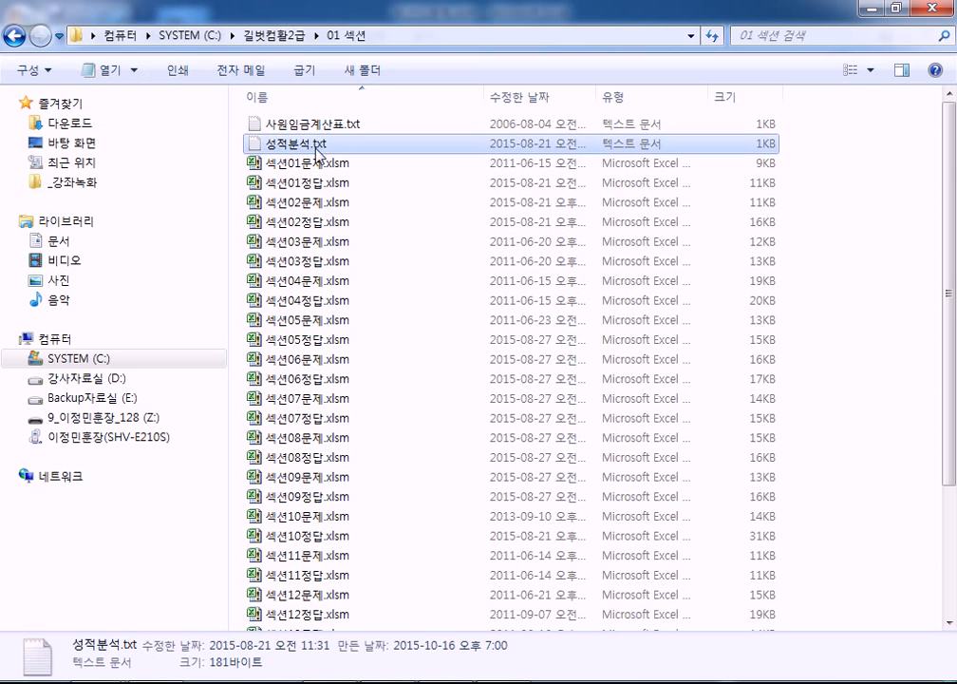
double_click(329, 149)
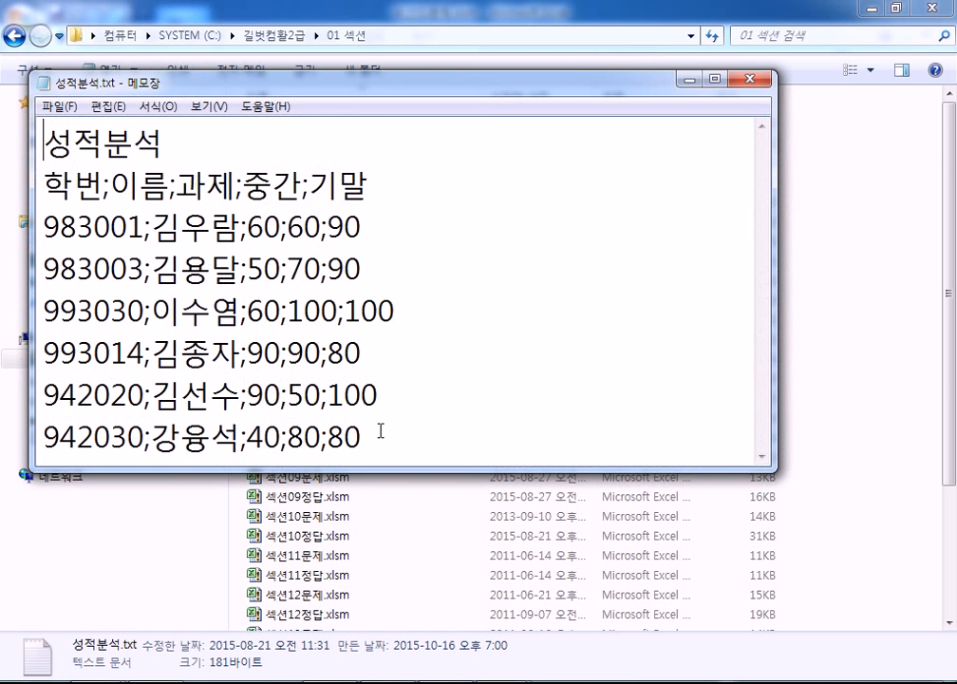
- Copy all of the semicolon-separated text in 성적분석.txt and close the file
left_click_drag(41, 119, 363, 437)
right_click(203, 258)
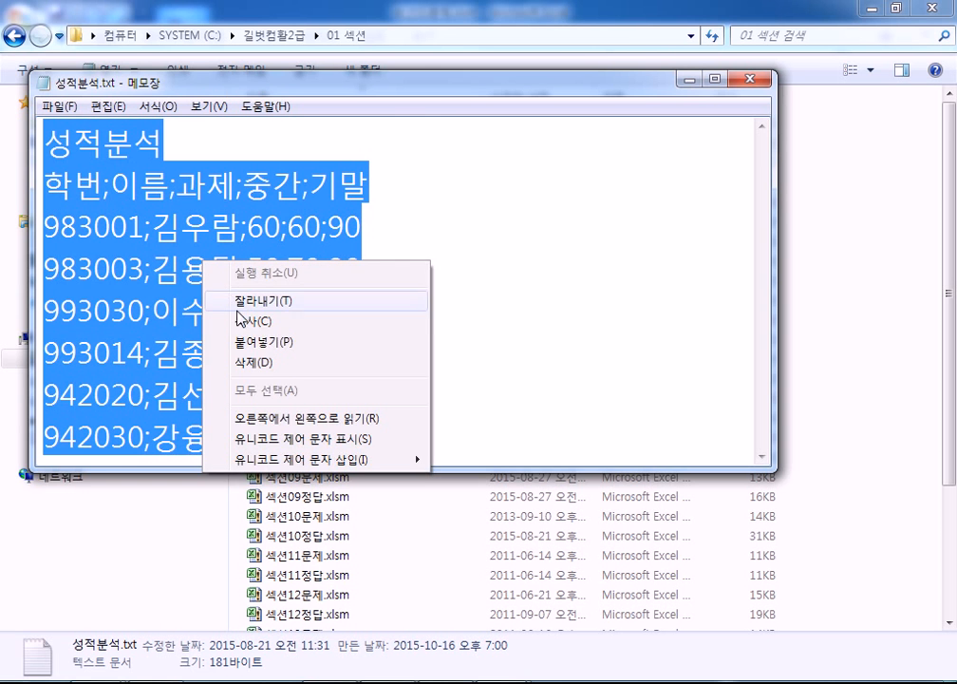
left_click(232, 320)
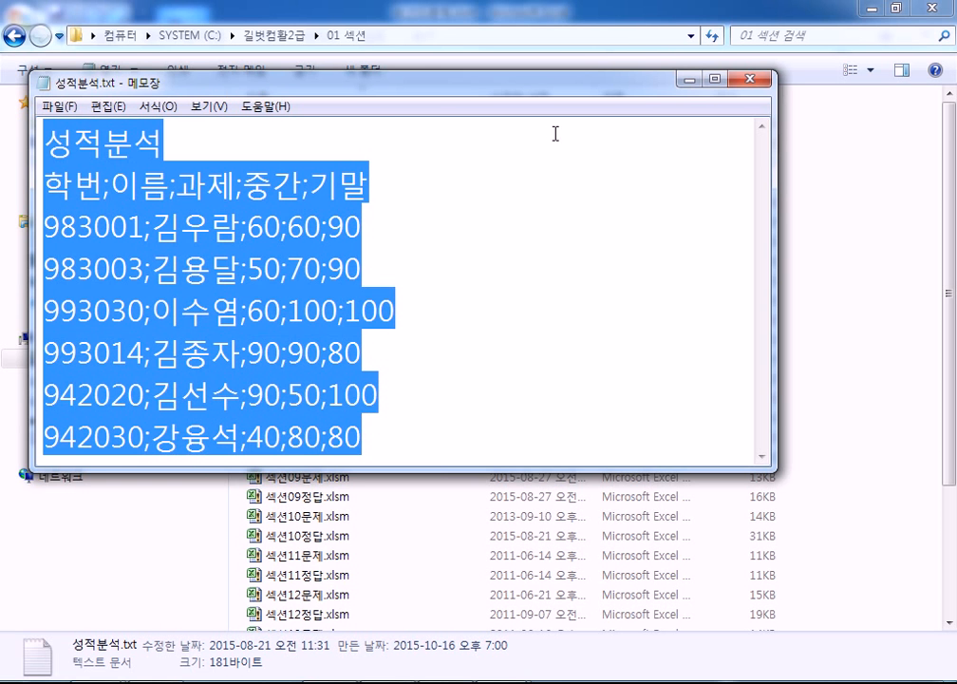
left_click(750, 79)
- Switch to 섹션01문제.xlsm and paste the copied grade text at cell A2 of the 기출01 sheet
key("alt+Tab")
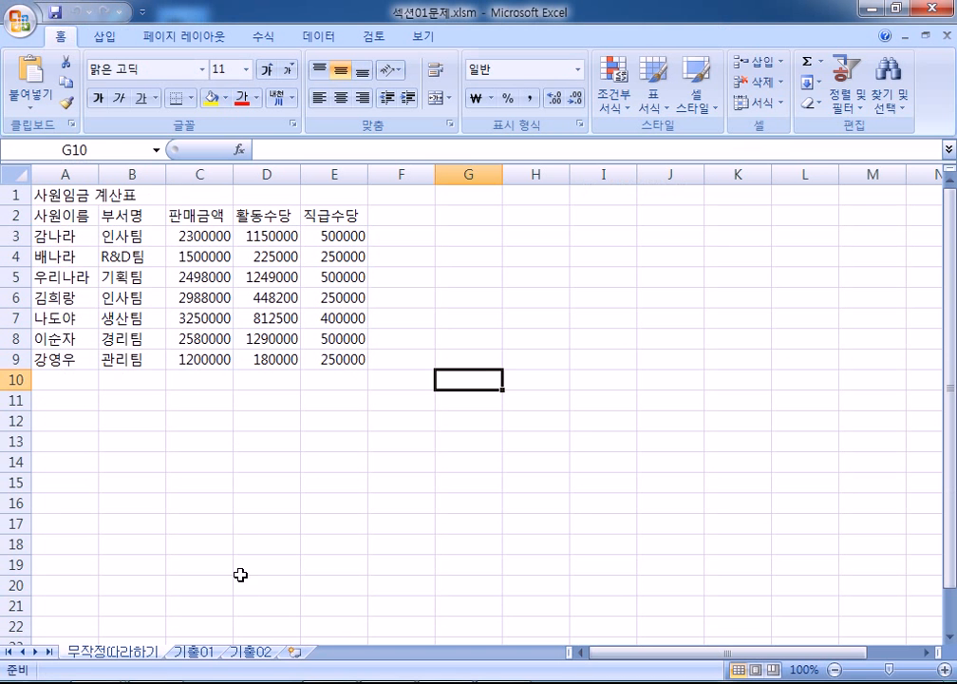
left_click(199, 654)
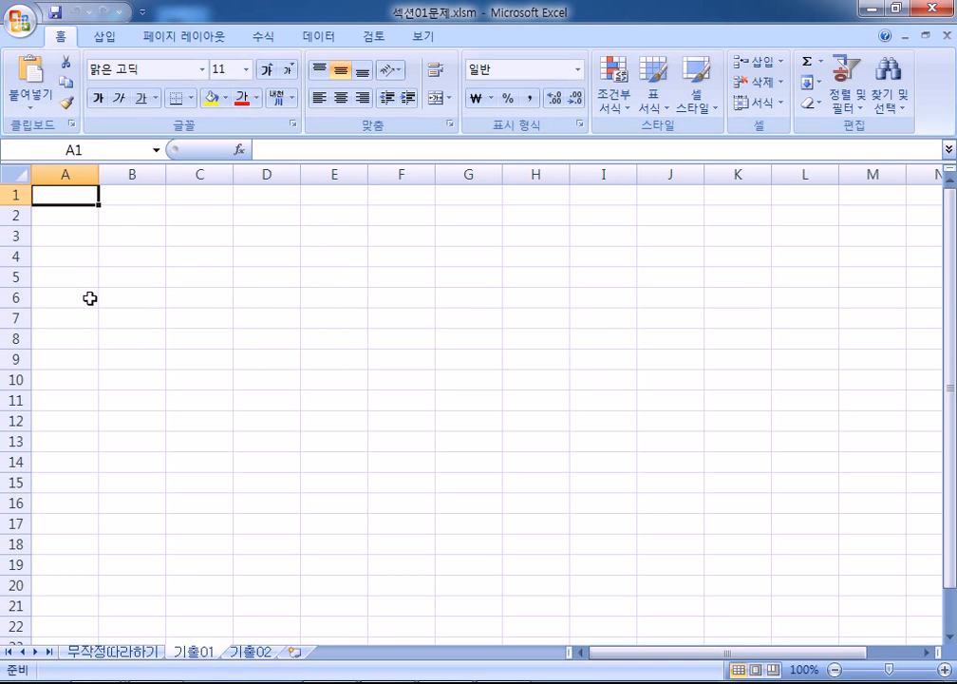
right_click(66, 221)
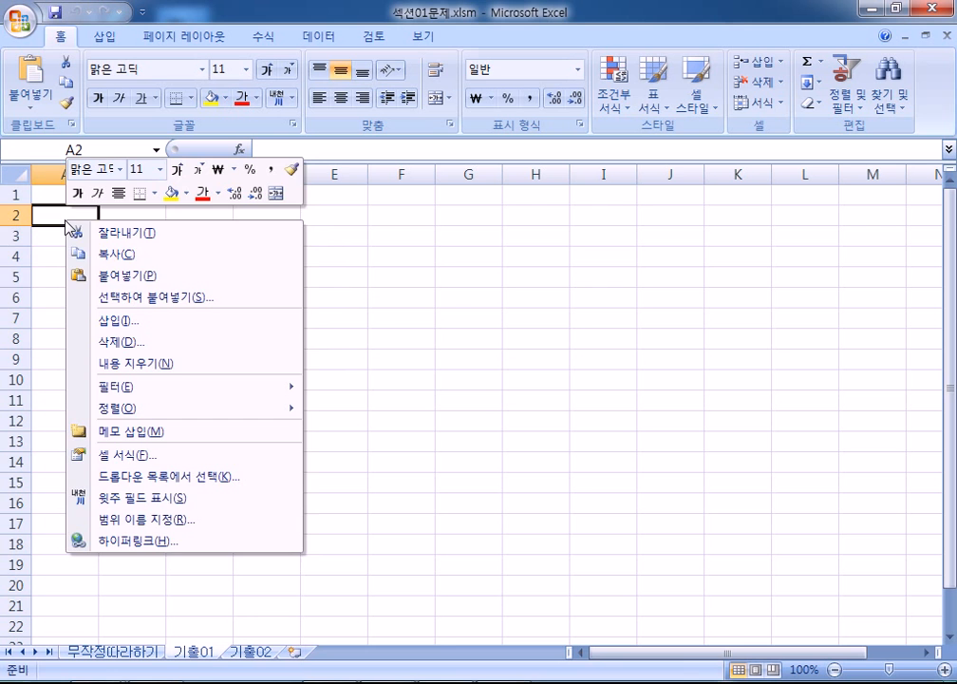
left_click(121, 278)
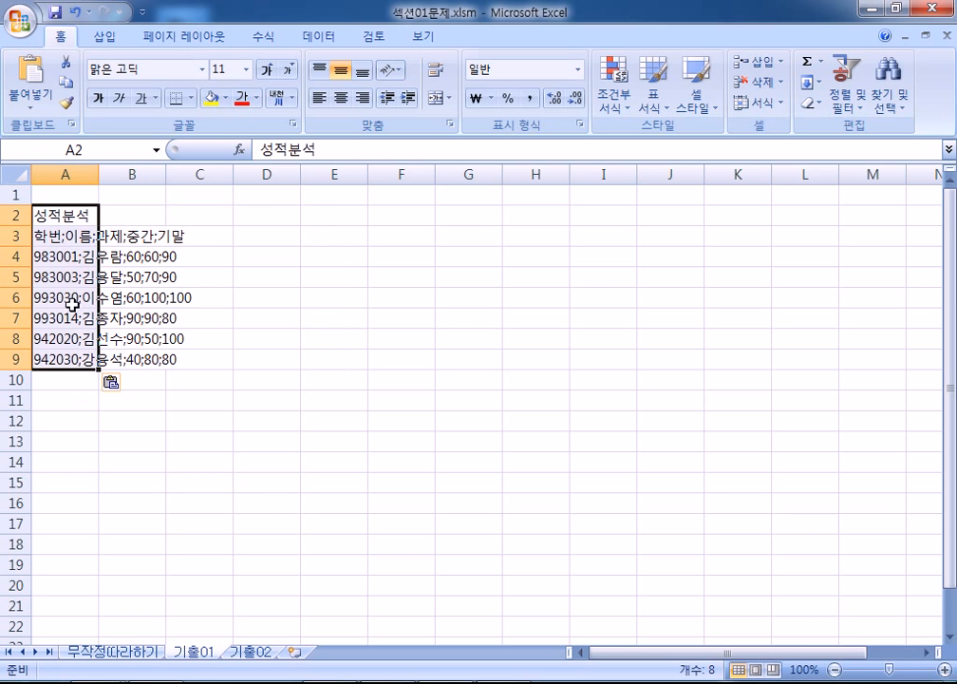
left_click(58, 236)
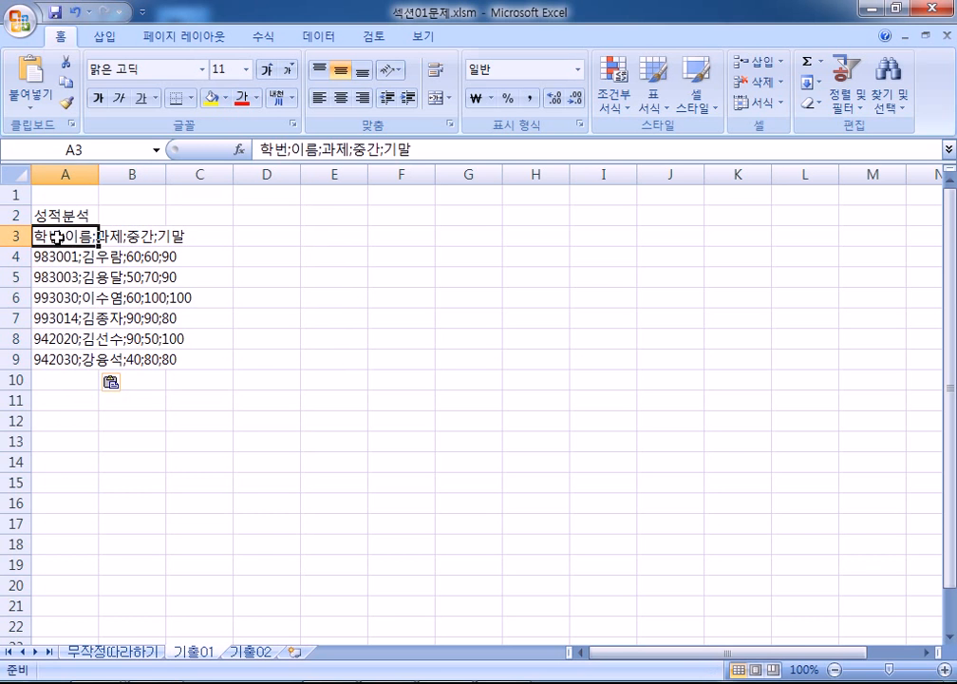
- Bring up the Notepad notes, move their window lower, and look up the Text to Columns (텍스트 나누기) tool in Excel
key("alt+Tab")
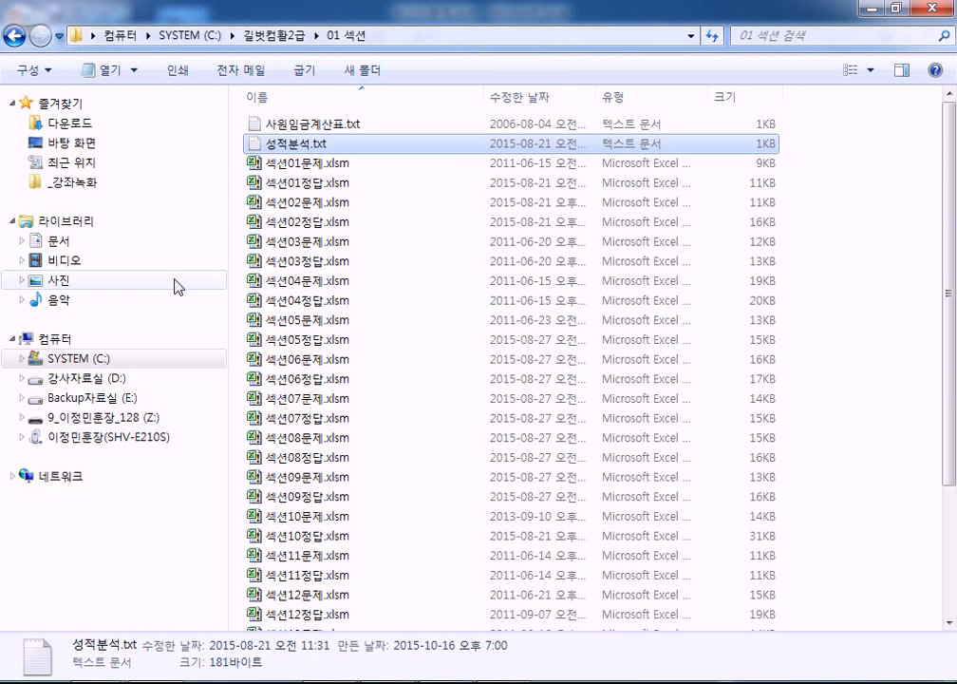
key("alt+Tab")
right_click(503, 682)
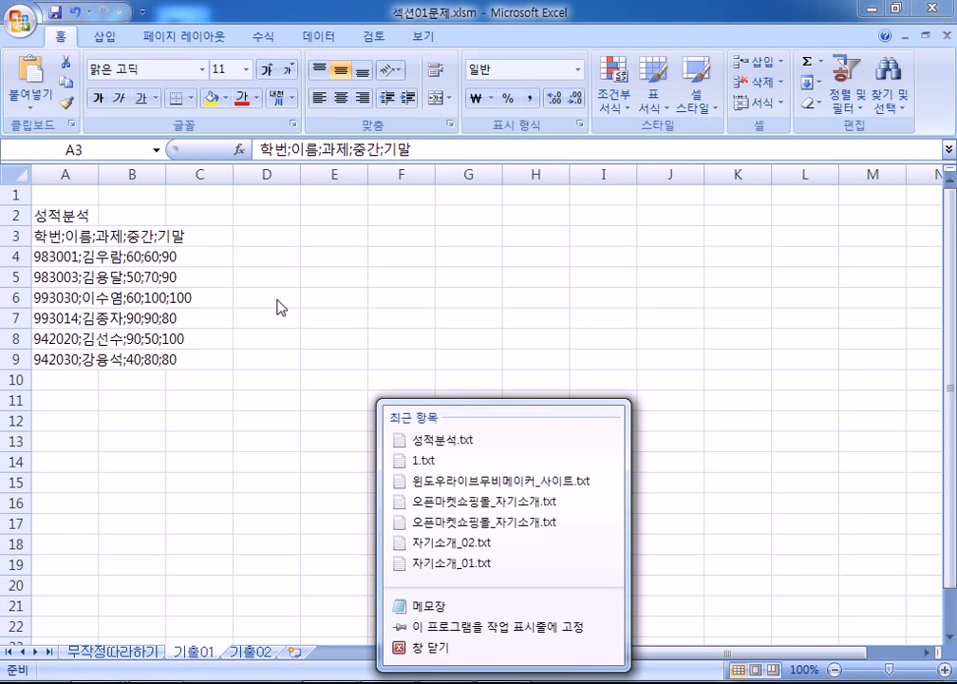
left_click(479, 682)
left_click(503, 682)
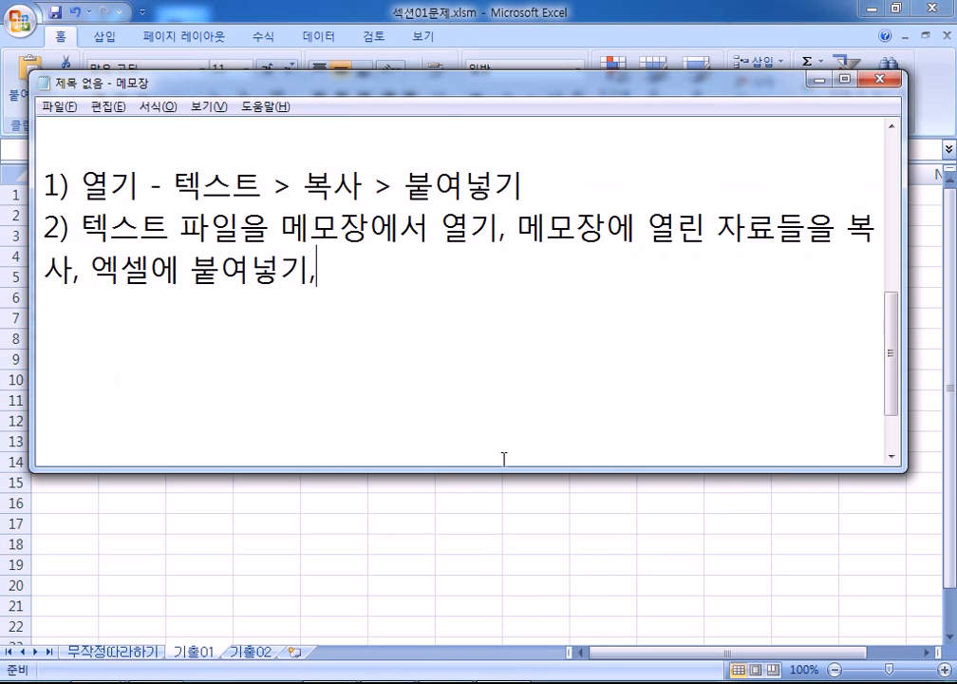
left_click_drag(376, 87, 392, 157)
left_click(314, 36)
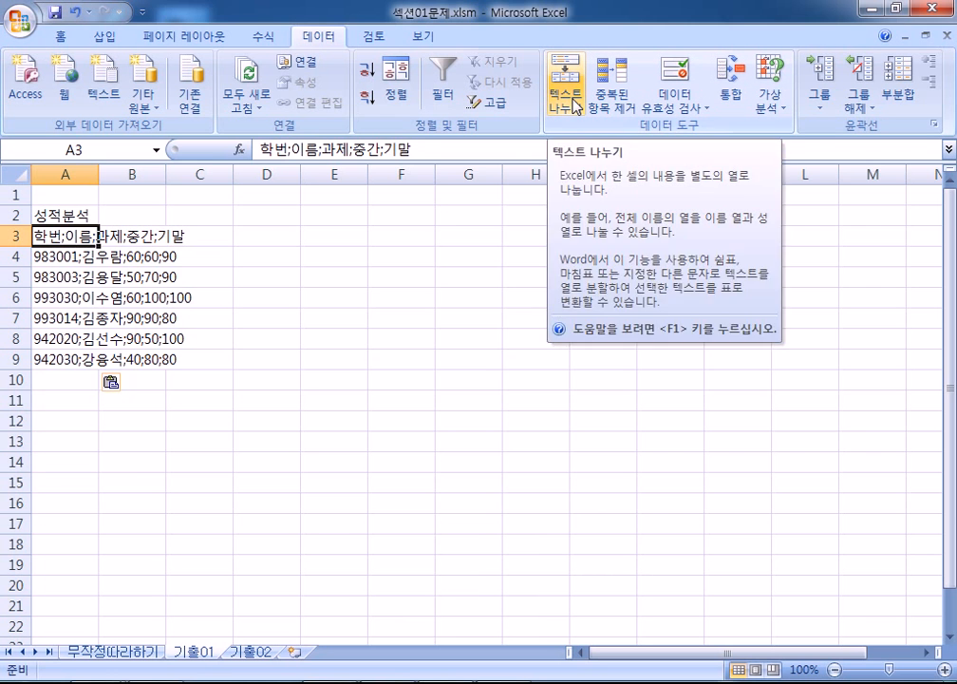
- Return to the Notepad notes, finish the second method with "텍스트 나누기", and start a new line
key("alt+Tab")
type("텍스")
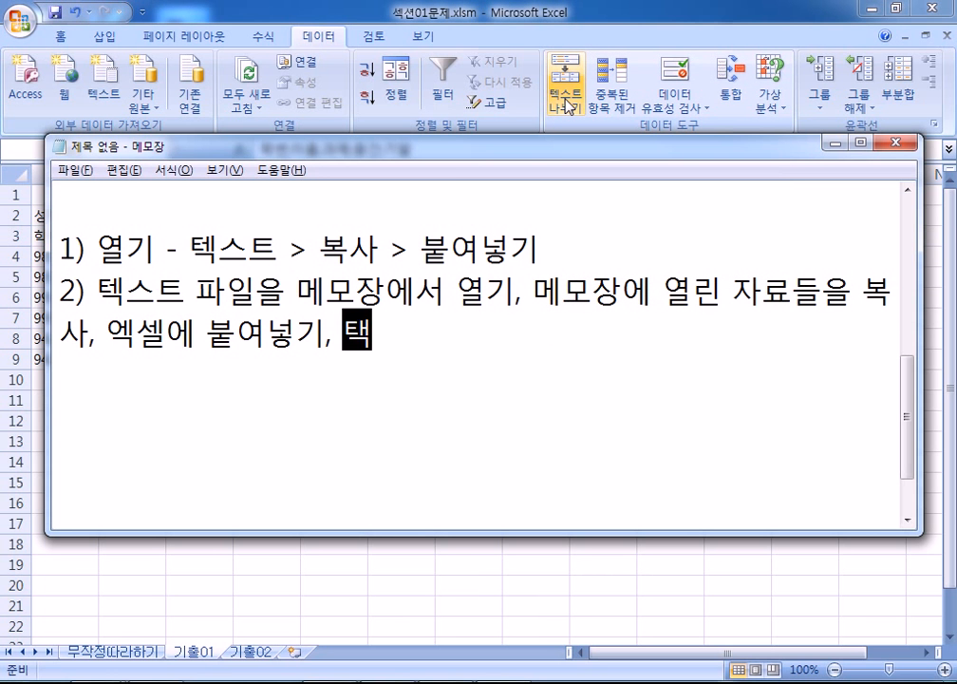
key("BackSpace")
key("BackSpace")
key("BackSpace")
type("테")
key("BackSpace")
type("텍")
key("BackSpace")
key("BackSpace")
type("텍스")
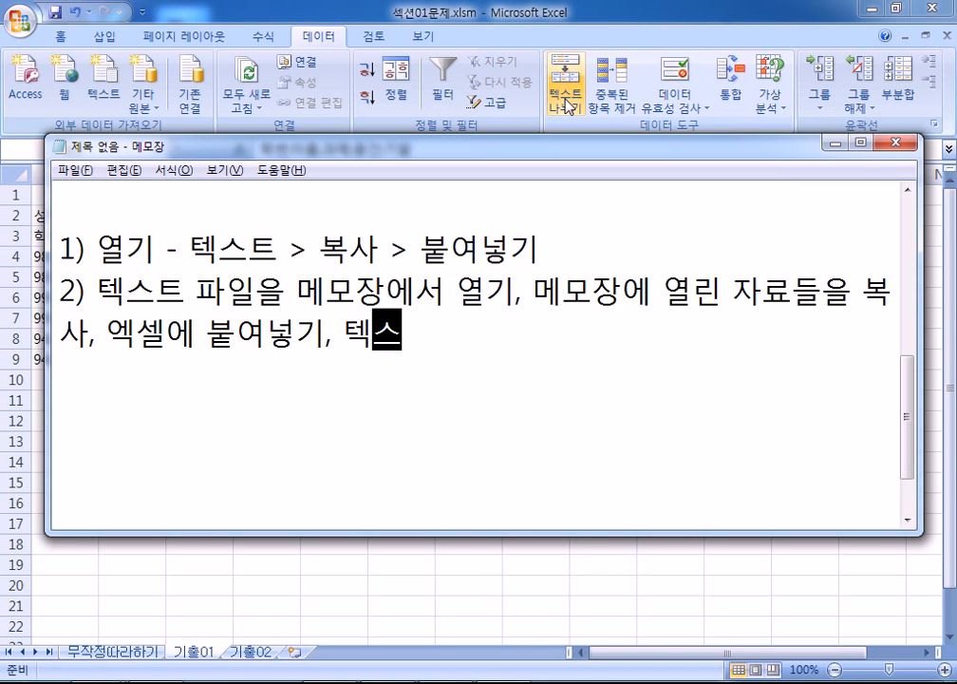
type("트 나누기")
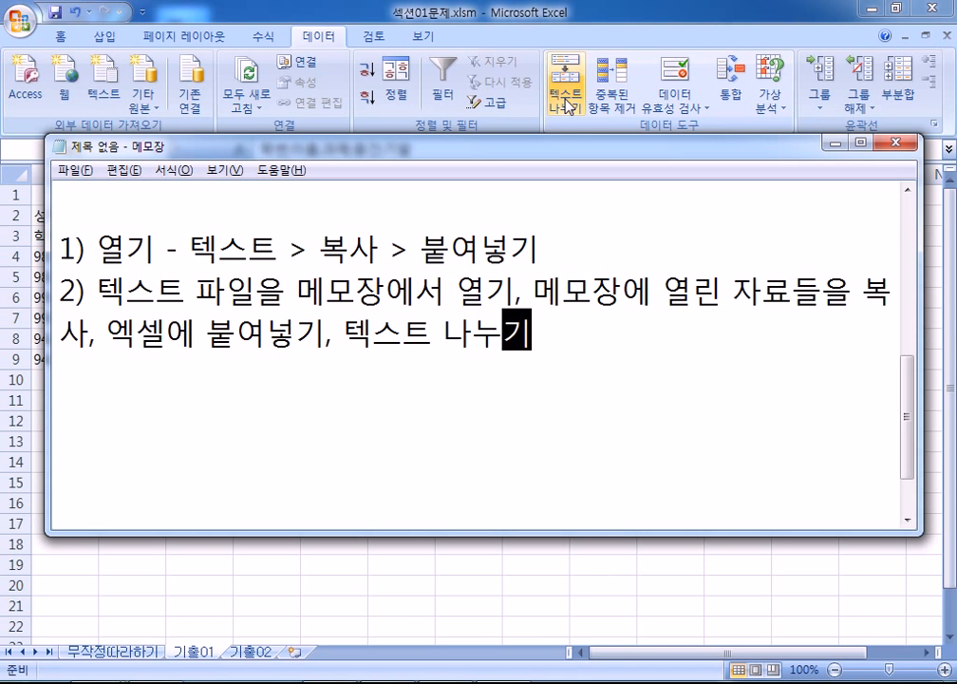
key("Return")
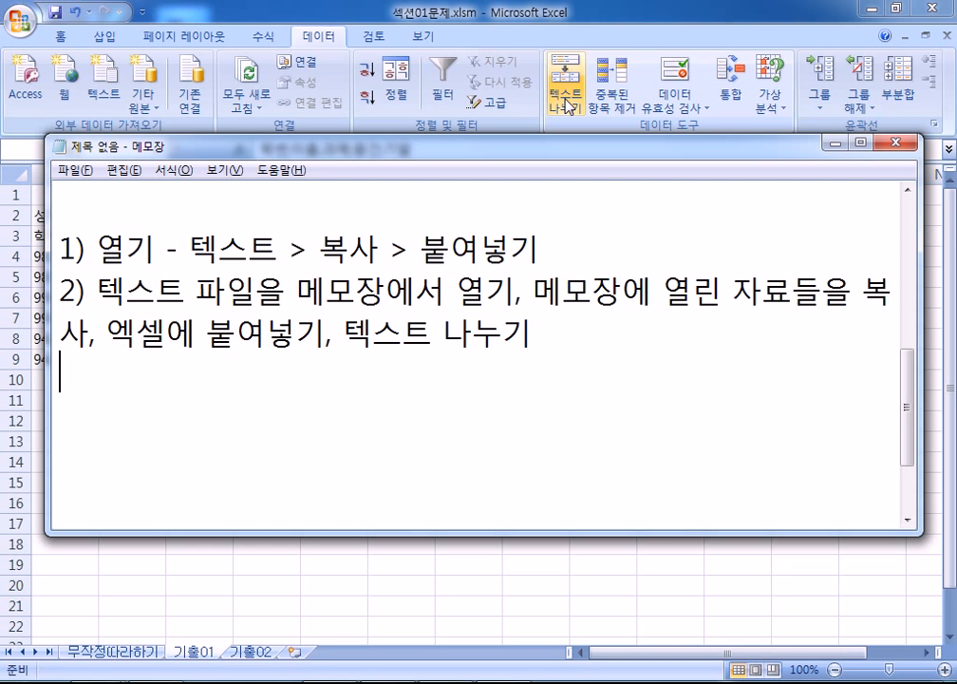
- Switch back to Excel, clear the pasted grade text in A2:A9 of the 기출01 sheet, and select cell A1
key("alt+Tab")
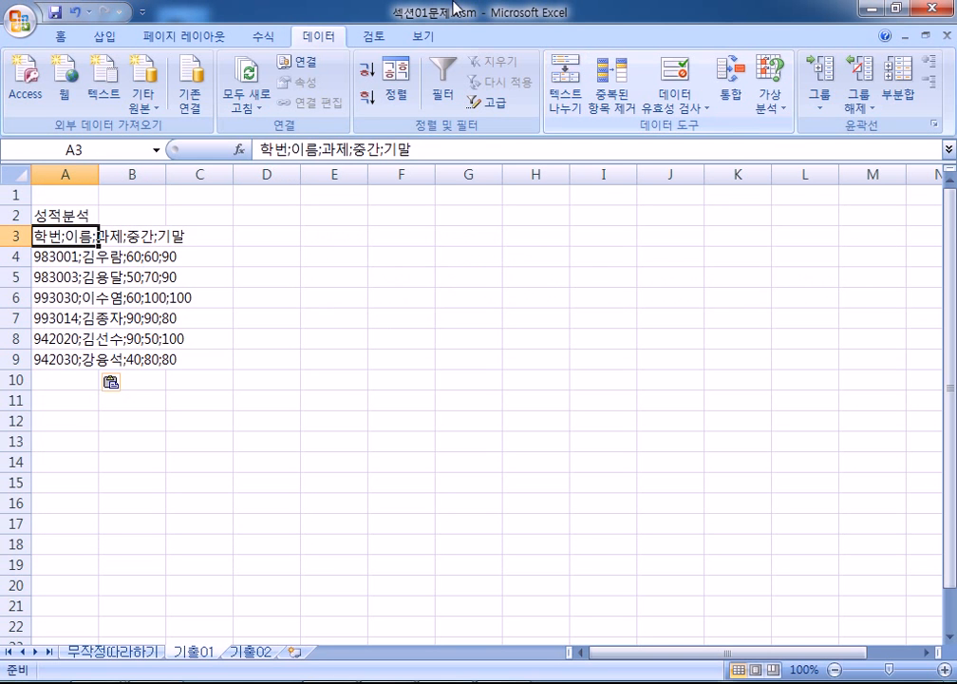
key("ctrl+a")
key("Delete")
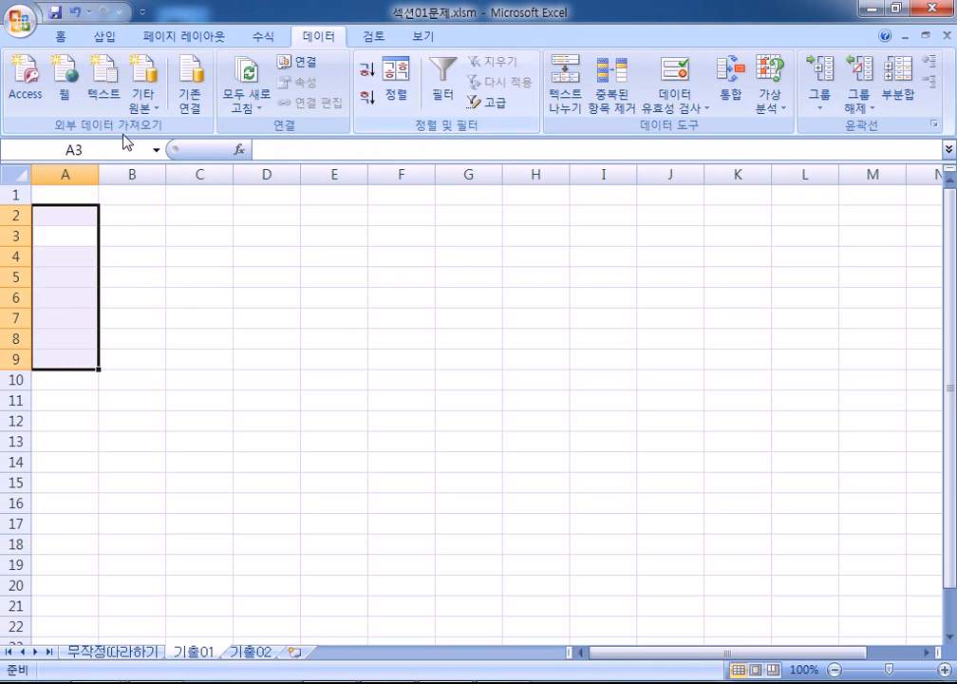
left_click(65, 192)
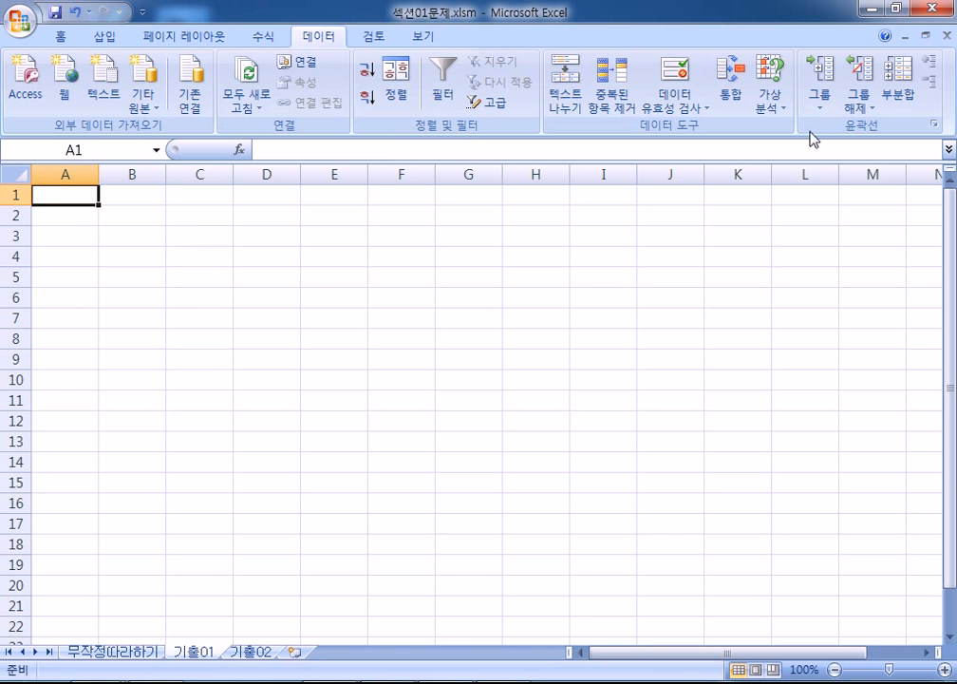
- Minimize the open Excel and Notepad windows to get to the Windows desktop
left_click(872, 8)
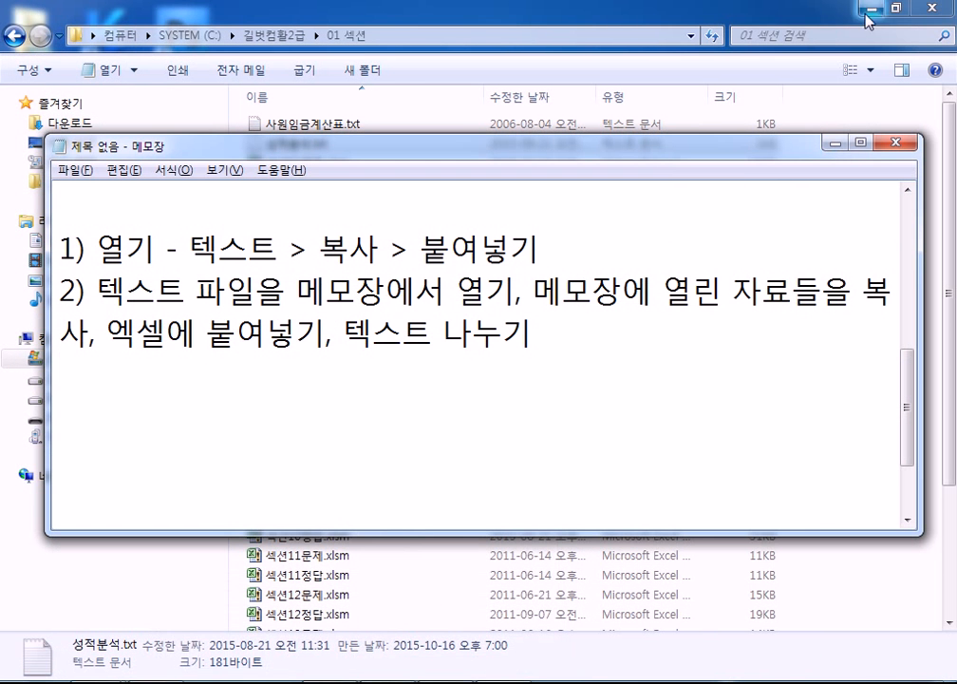
left_click(836, 143)
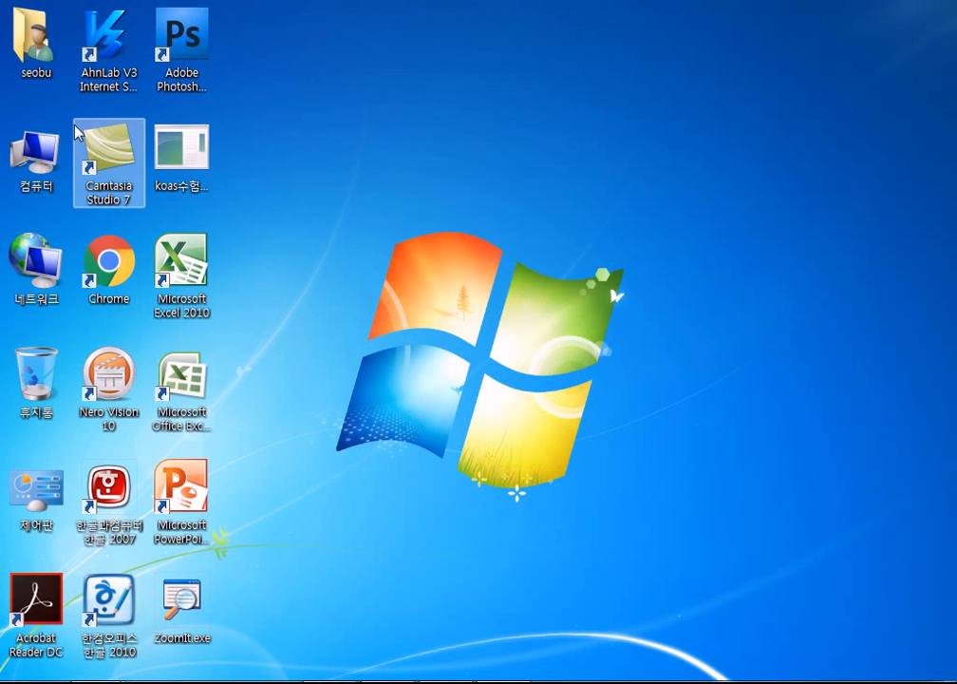
- Open the 01 섹션 folder inside 길벗컴활2급 on the SYSTEM (C:) drive
double_click(35, 163)
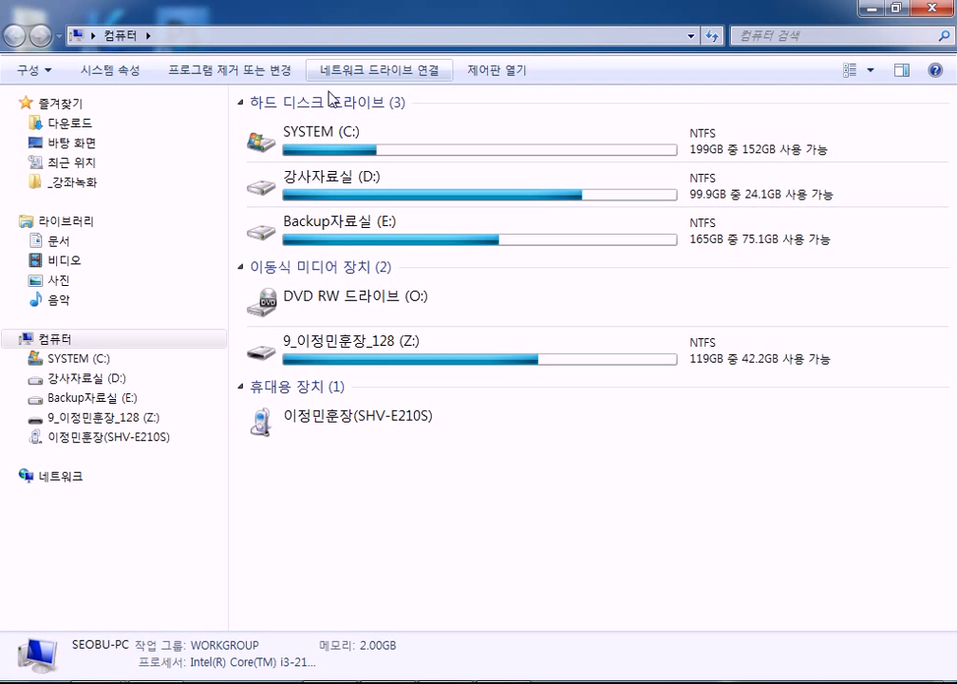
left_click(349, 136)
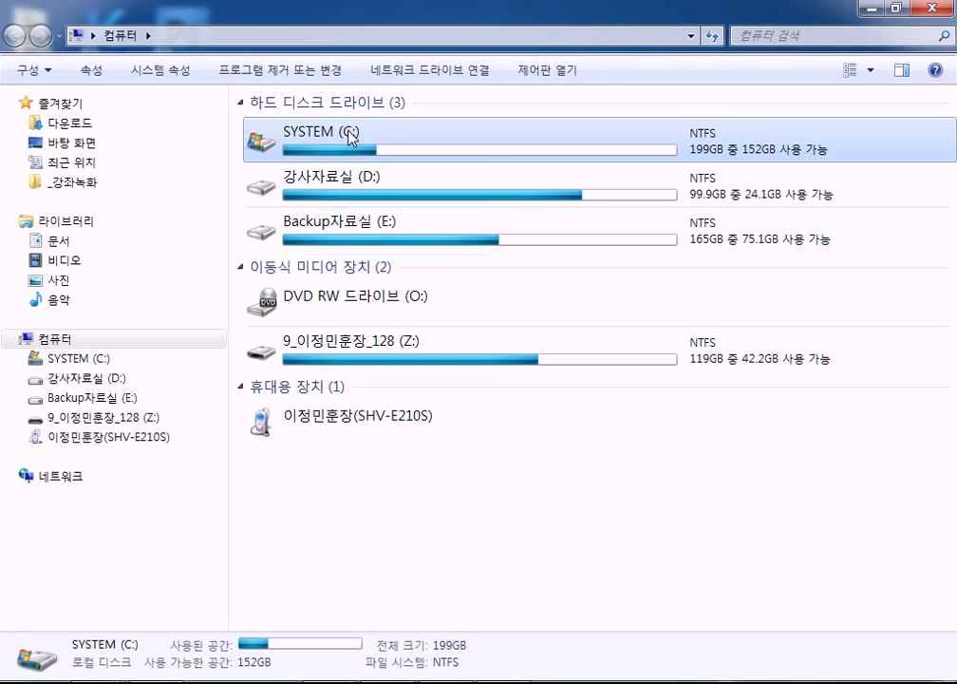
double_click(349, 136)
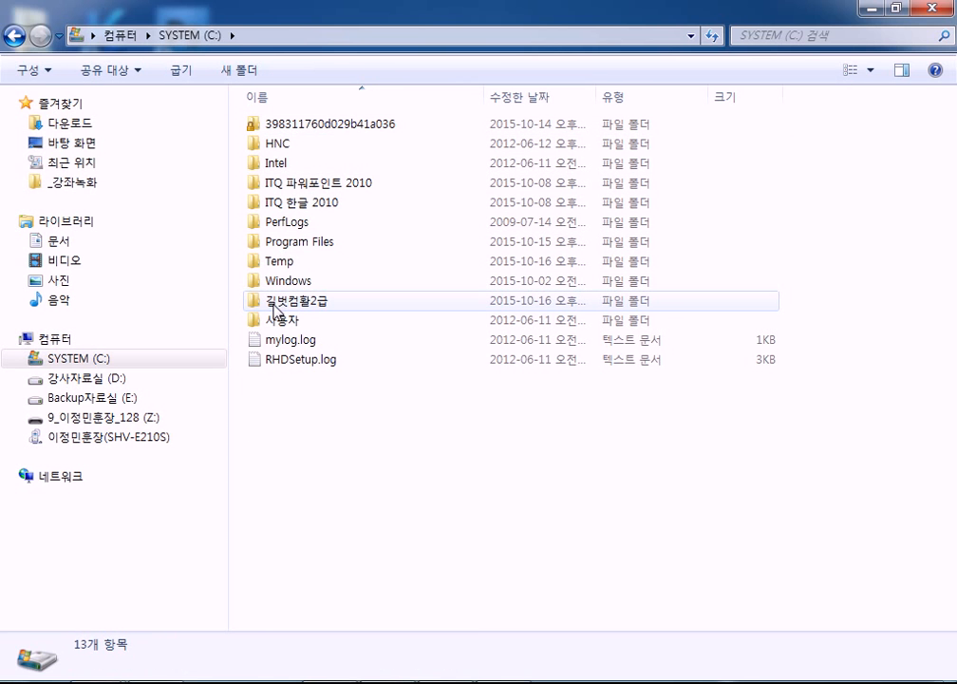
mouse_move(273, 308)
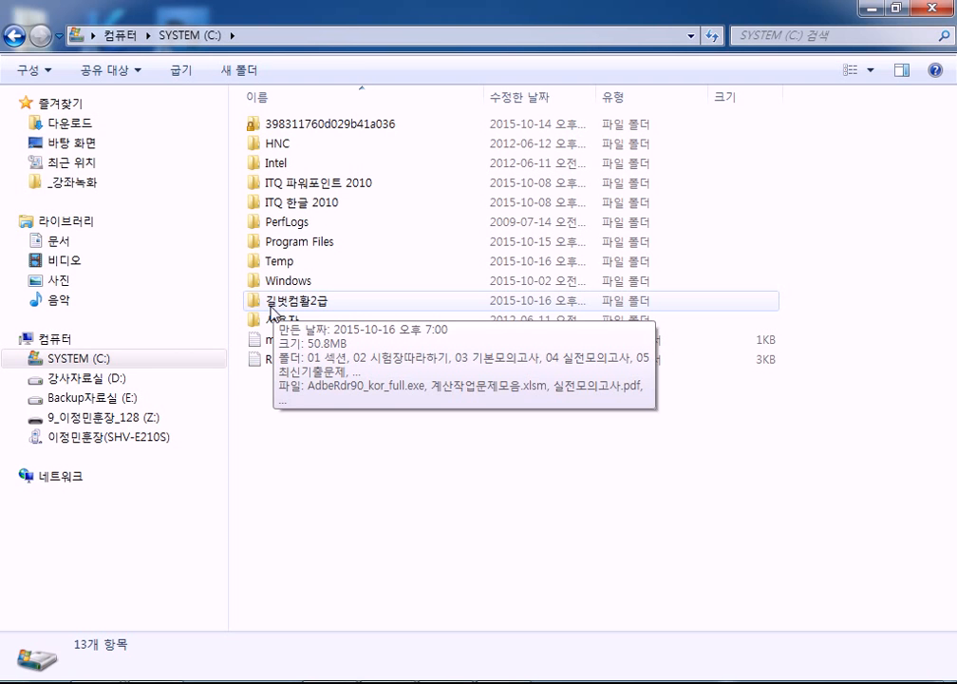
double_click(274, 309)
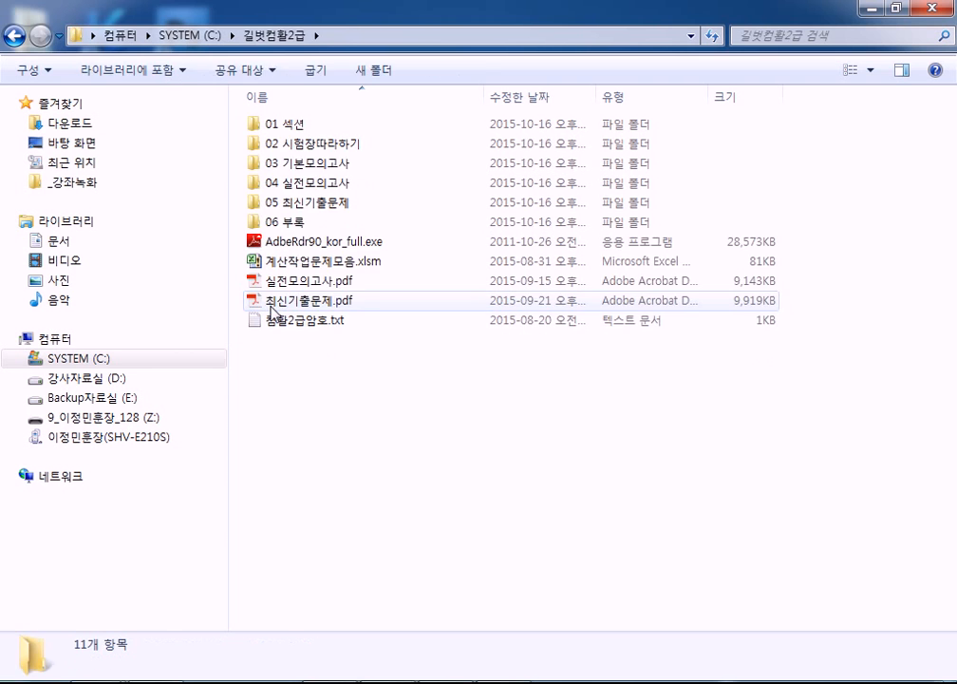
left_click(291, 133)
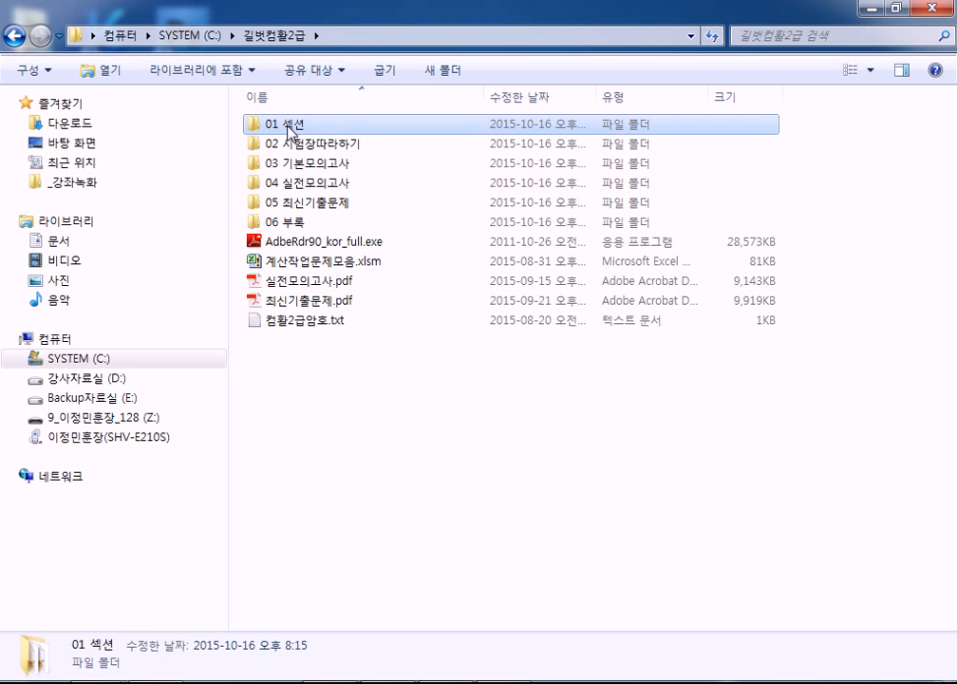
double_click(282, 127)
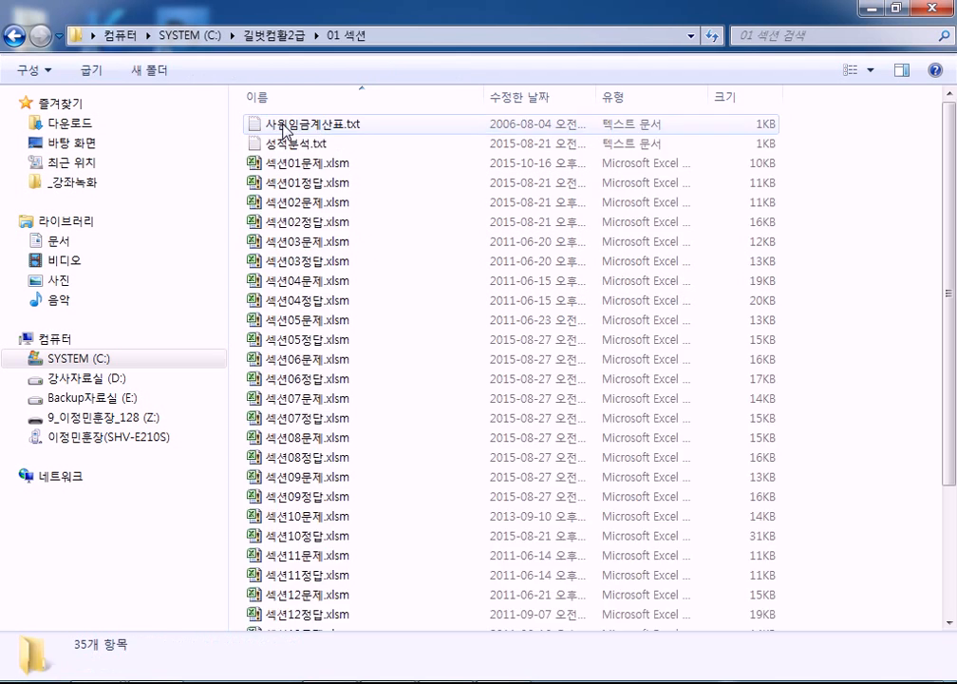
- Open 성적분석.txt in Notepad and maximize its window
left_click(295, 144)
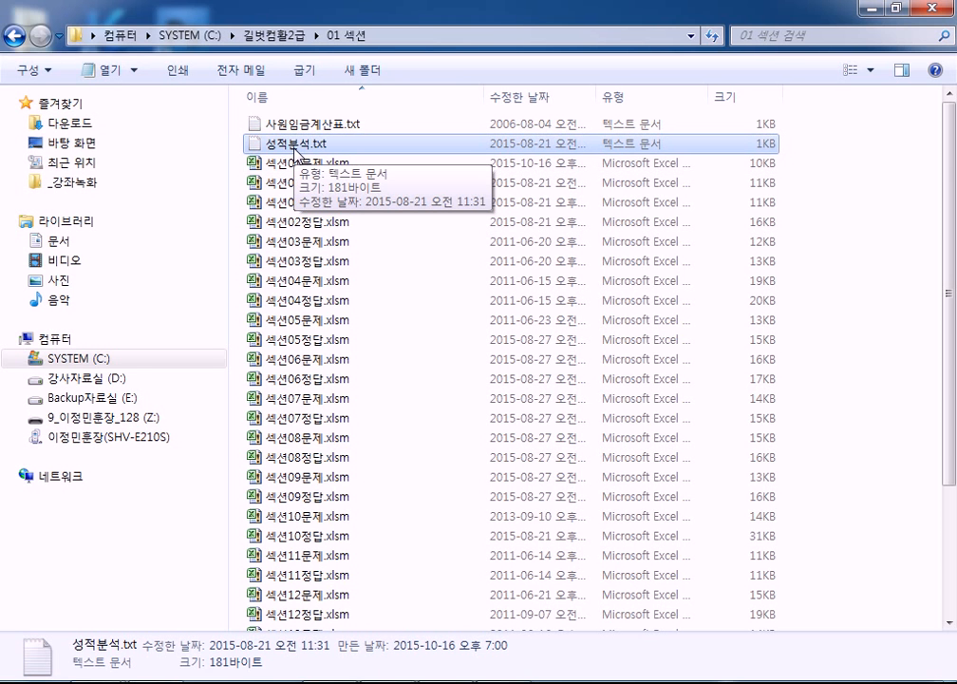
double_click(294, 145)
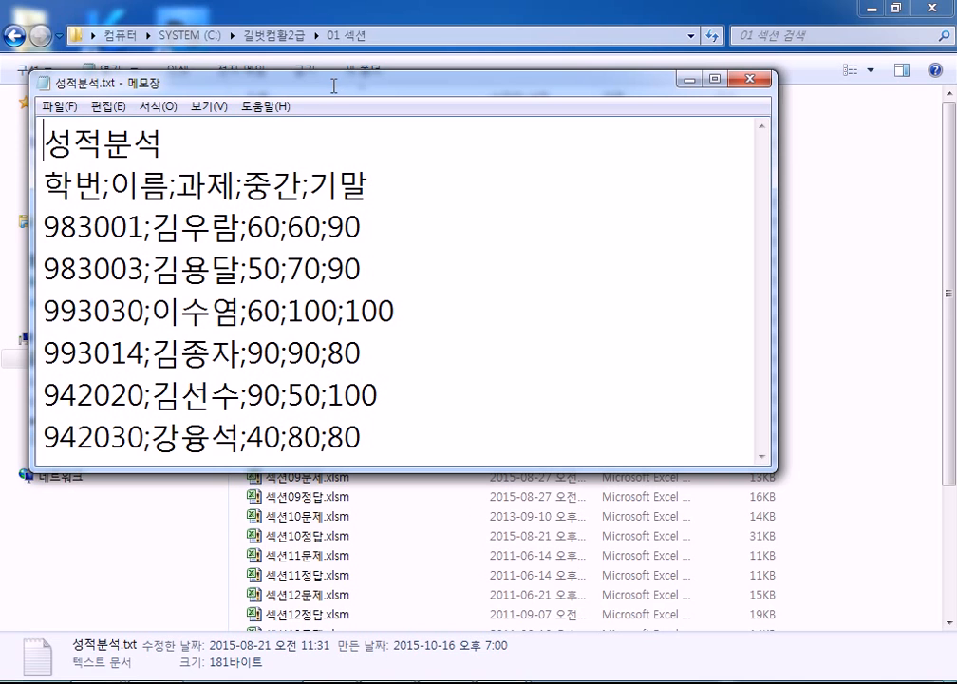
double_click(333, 83)
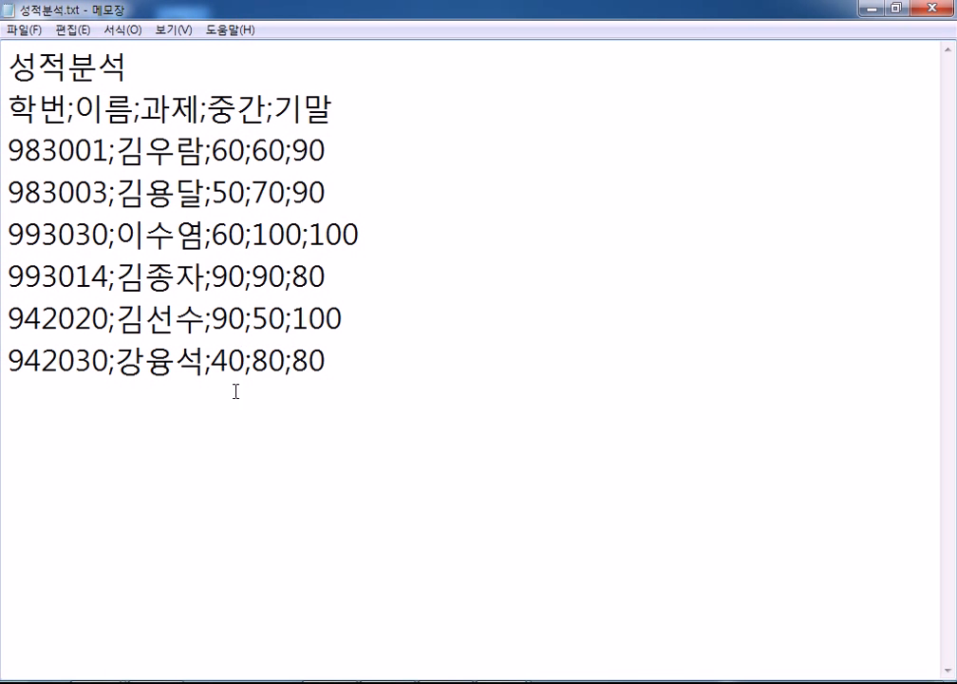
- Examine the text of 성적분석.txt, highlighting all its lines and the semicolon between 학번 and 이름
left_click_drag(329, 361, 5, 67)
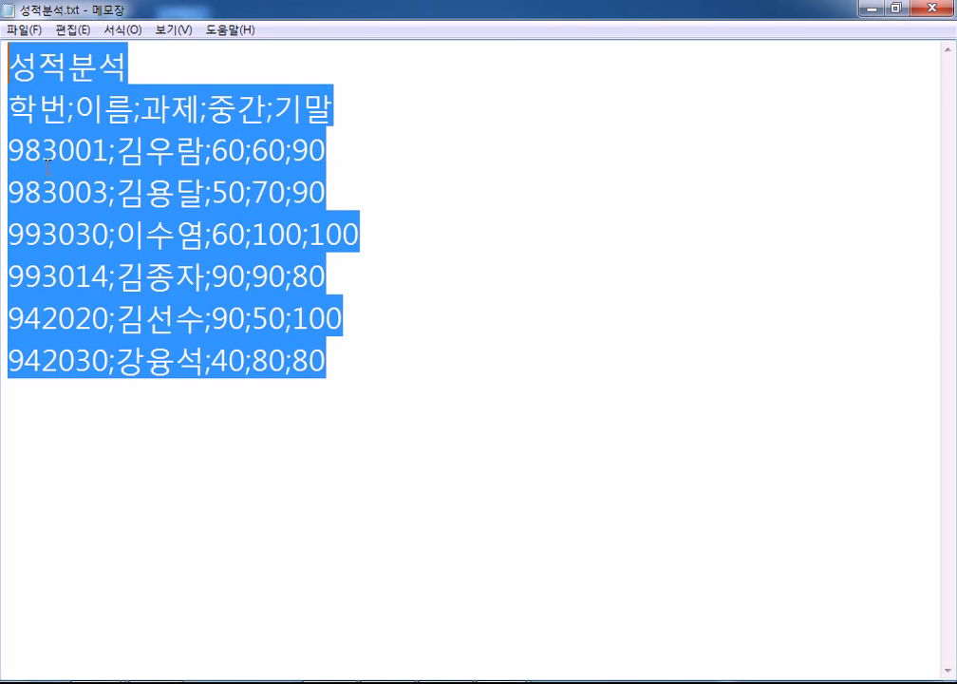
left_click(49, 412)
left_click_drag(376, 370, 4, 59)
left_click_drag(361, 378, 3, 66)
left_click(135, 106)
left_click_drag(69, 106, 83, 111)
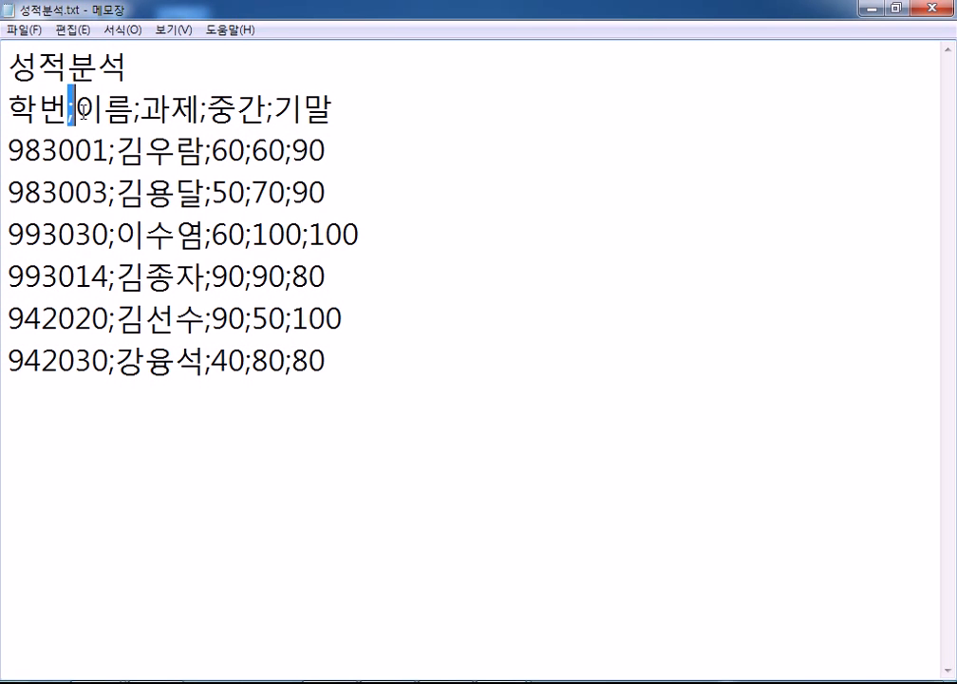
- Copy the entire text of 성적분석.txt, close the file, and minimize the folder window
left_click_drag(368, 385, 447, 420)
left_click(33, 57)
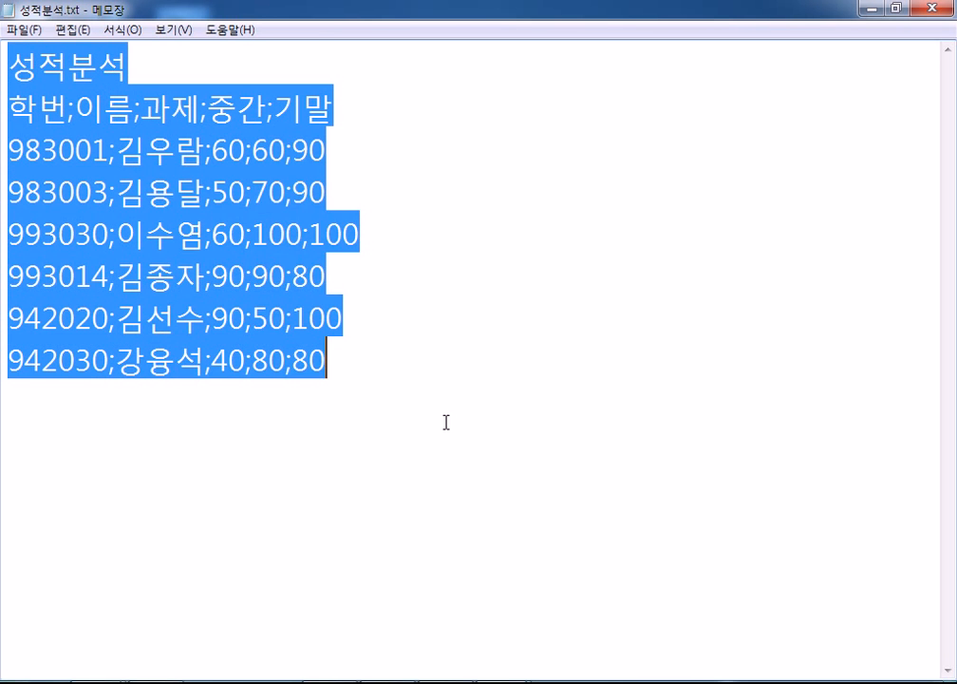
right_click(182, 192)
left_click(203, 252)
left_click(947, 9)
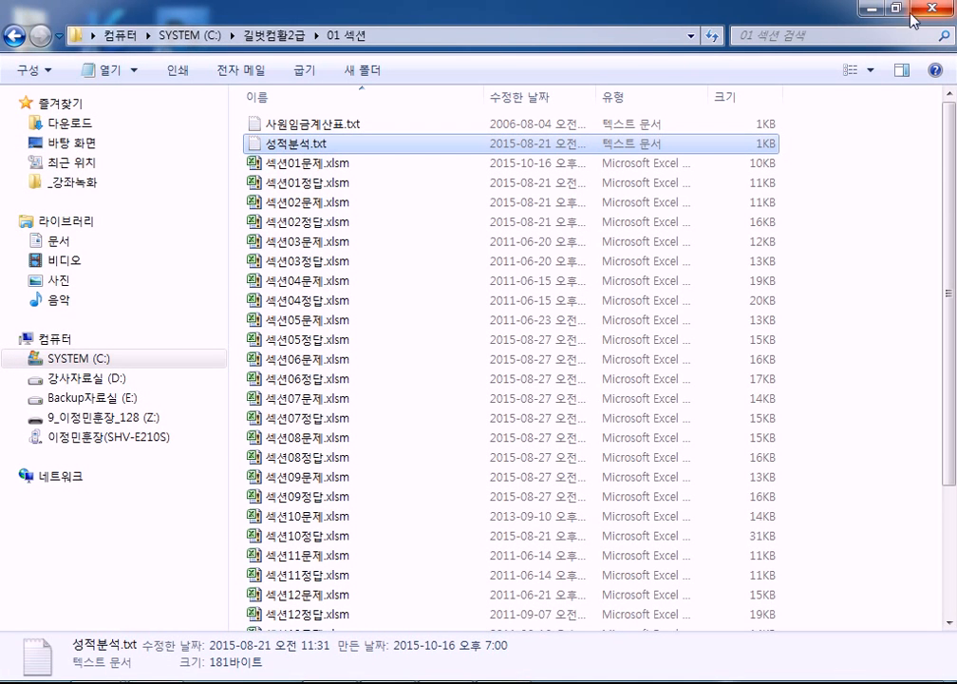
left_click(871, 10)
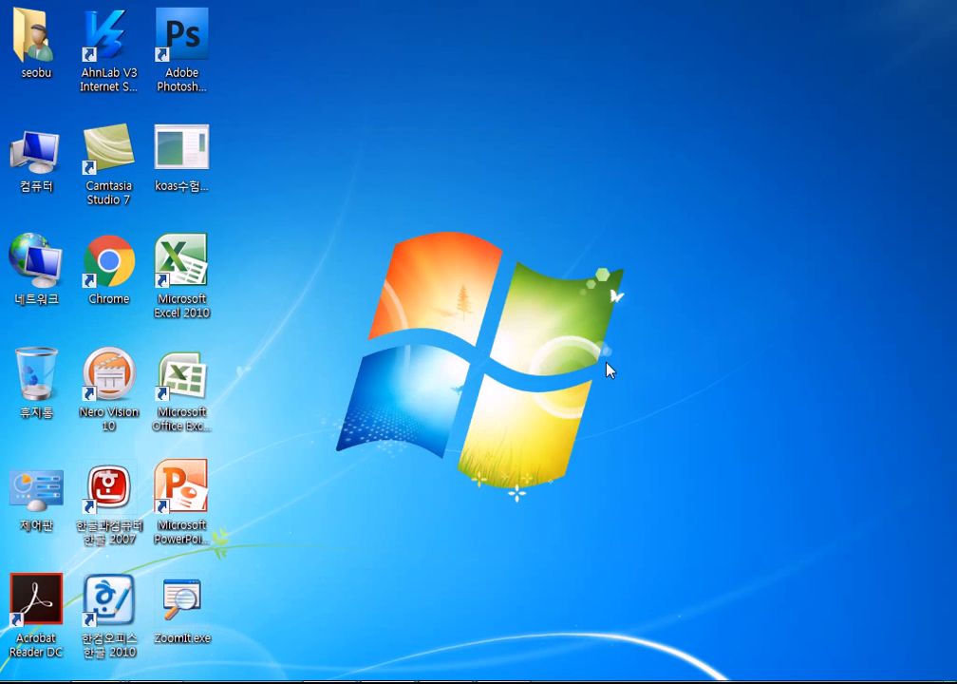
- Switch to 섹션01문제.xlsm in Excel and paste the copied grade text at cell A2 of the 기출01 sheet
left_click(404, 682)
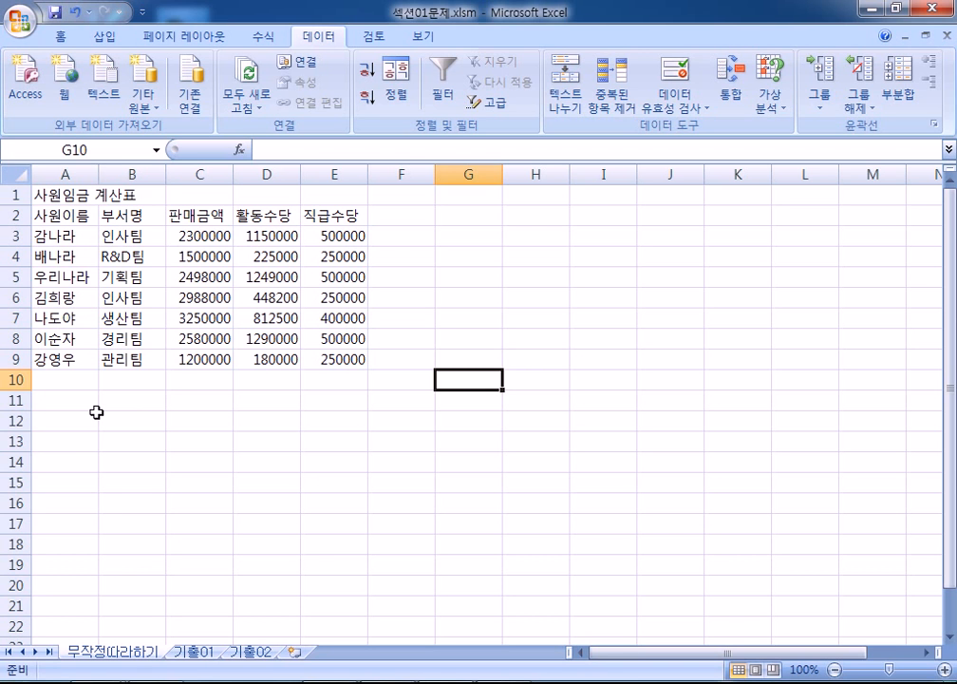
left_click(193, 653)
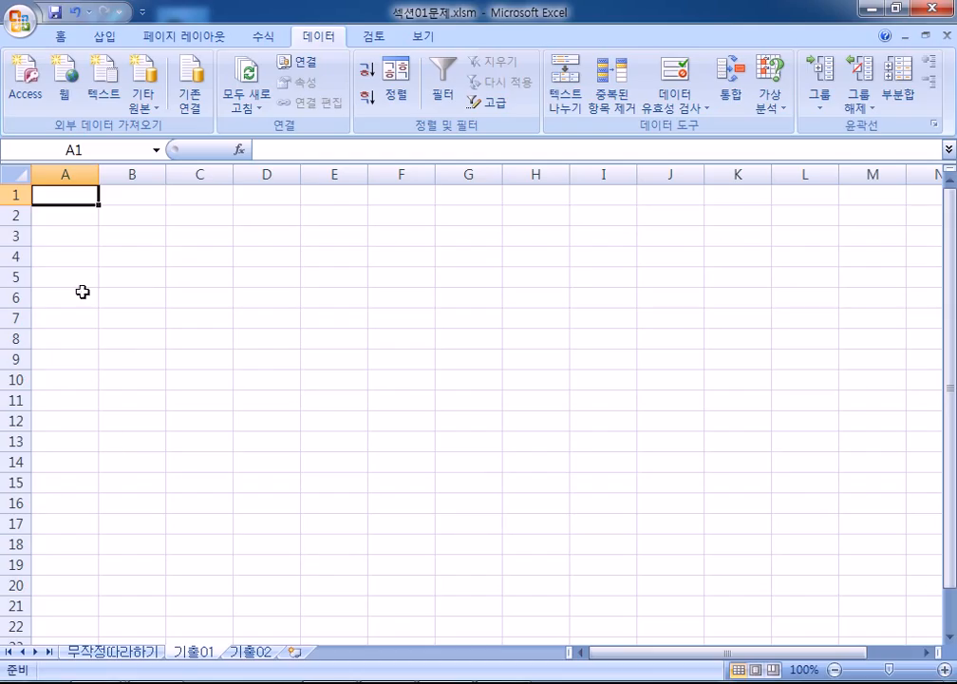
left_click(67, 214)
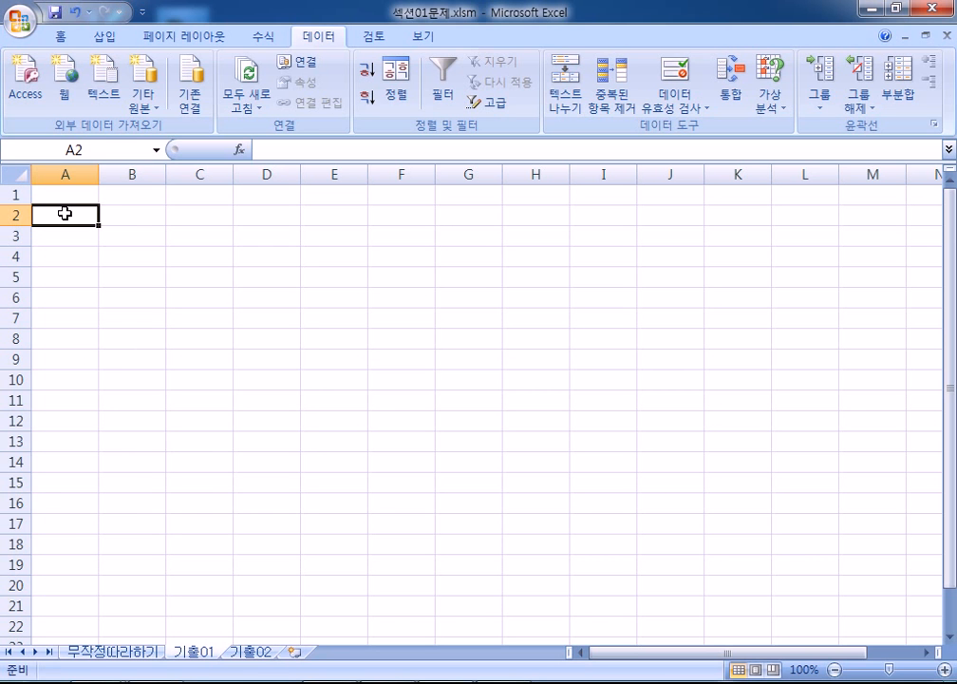
right_click(64, 212)
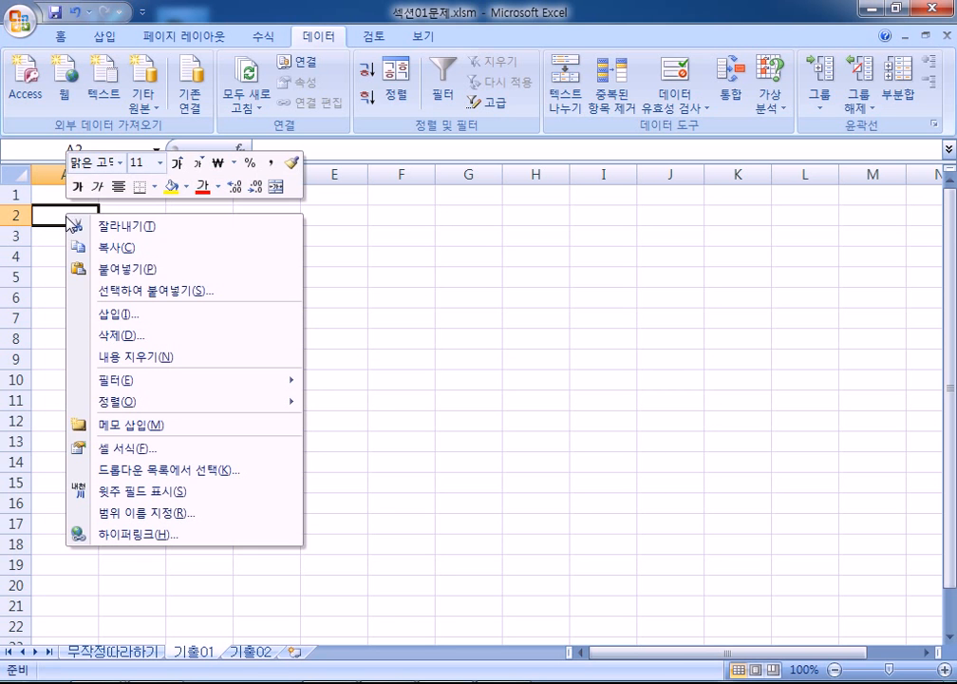
left_click(106, 269)
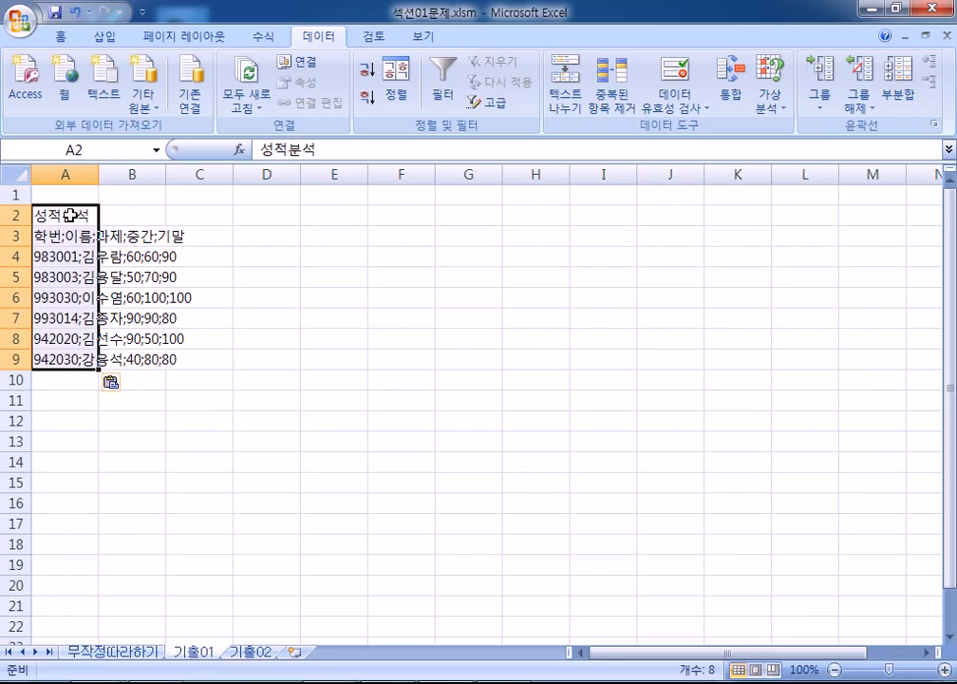
left_click(19, 20)
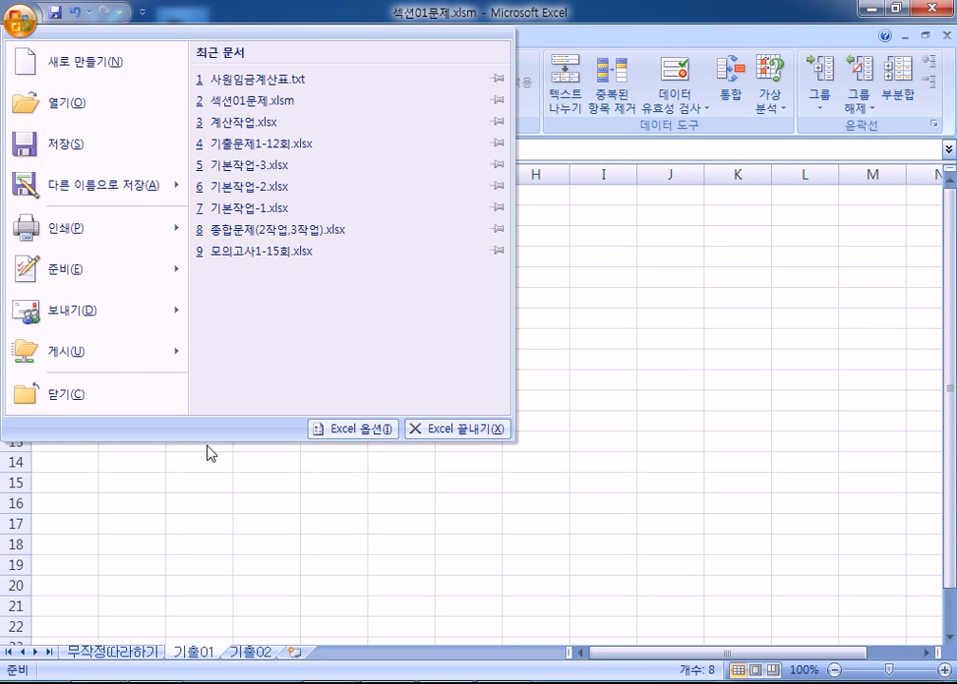
key("Escape")
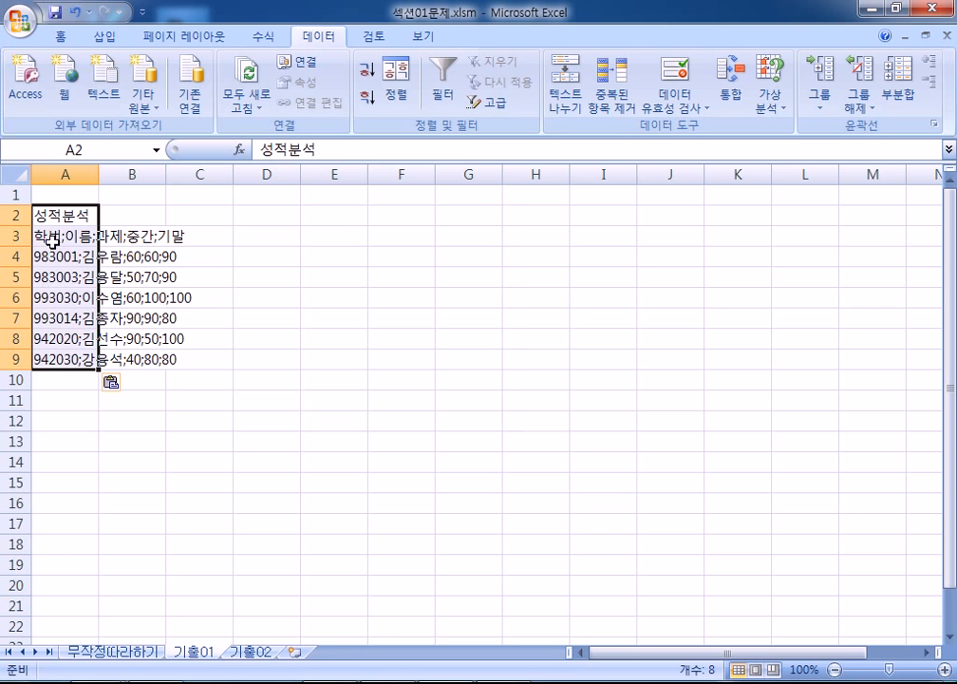
- Split the pasted text in A2:A9 with Text to Columns (텍스트 나누기) as delimited data, adding the semicolon (세미콜론) delimiter
left_click_drag(48, 216, 43, 359)
left_click(565, 106)
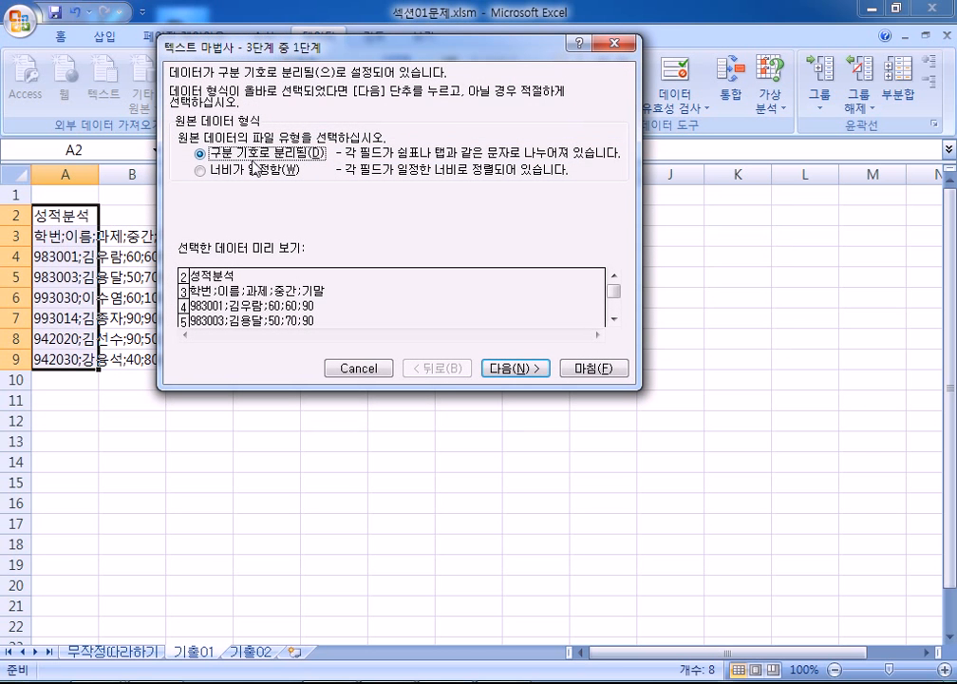
left_click(514, 377)
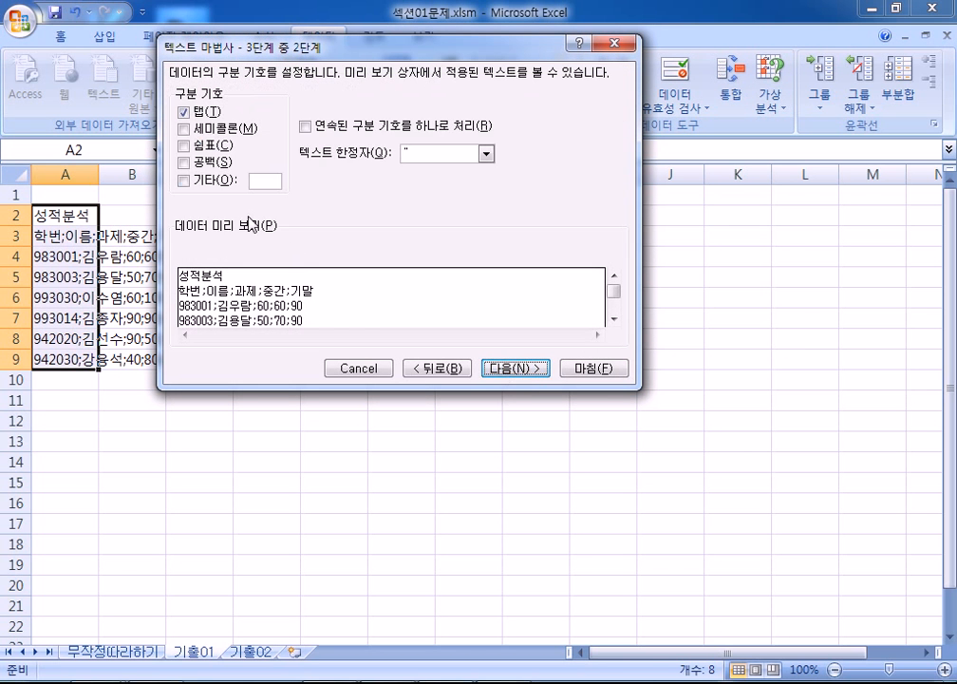
left_click(184, 130)
left_click(184, 130)
left_click(184, 129)
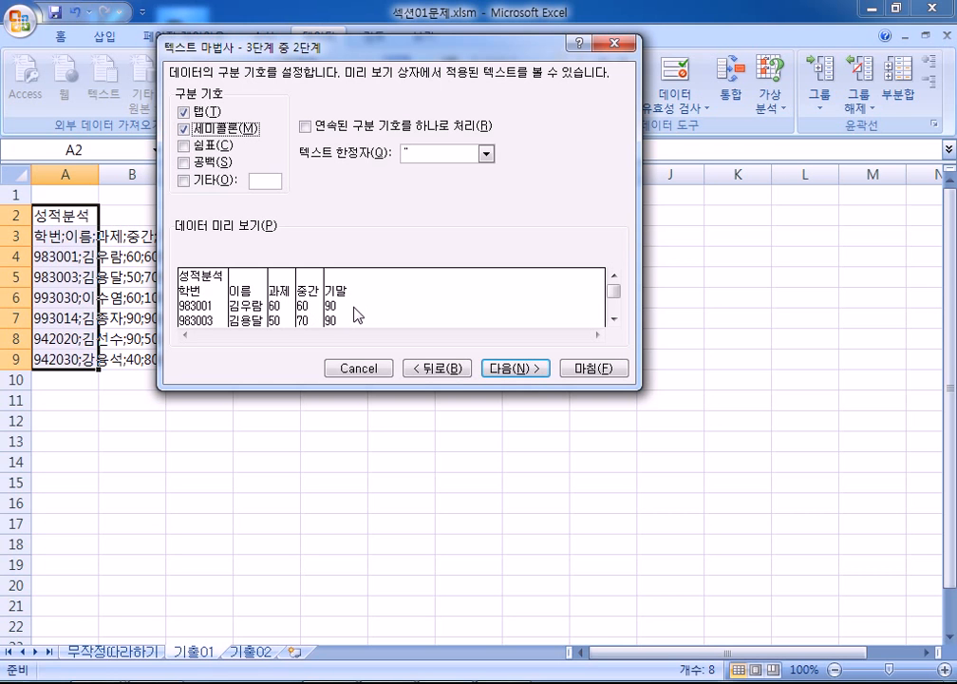
left_click(527, 369)
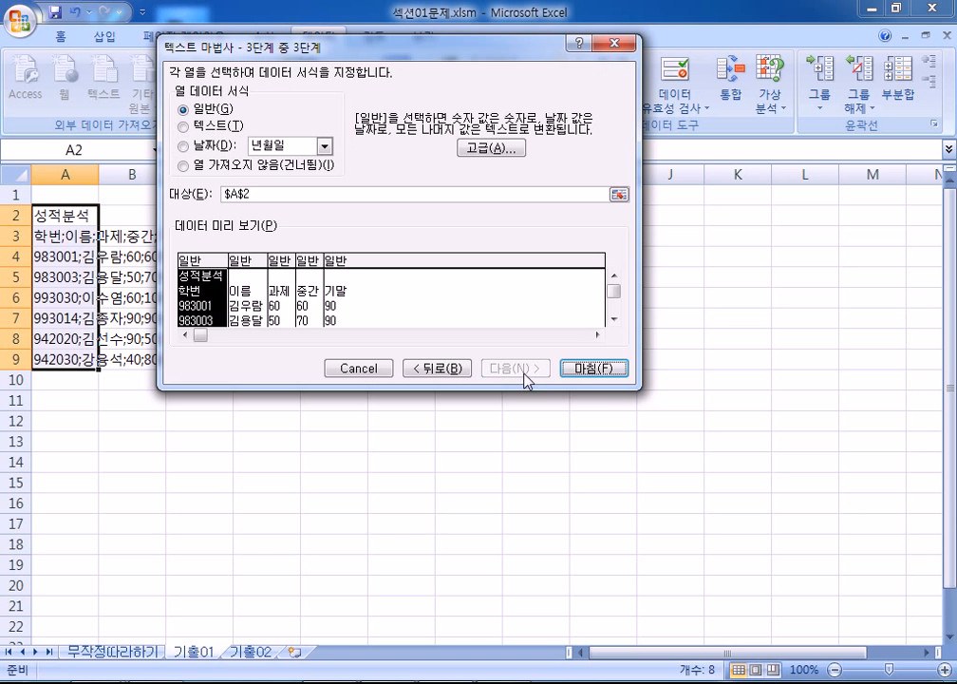
left_click(593, 369)
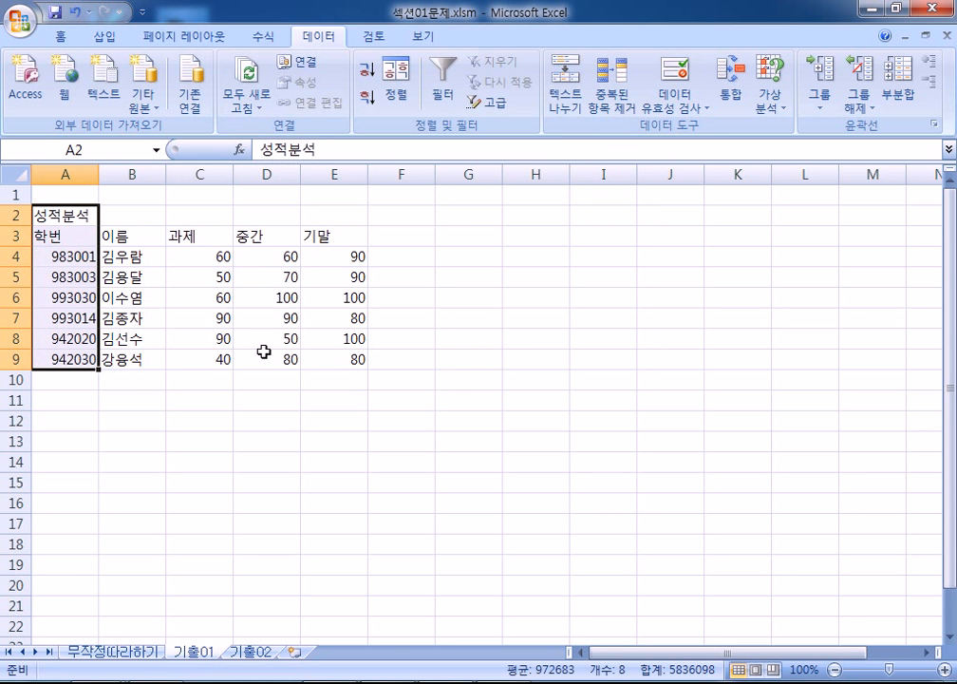
left_click(58, 284)
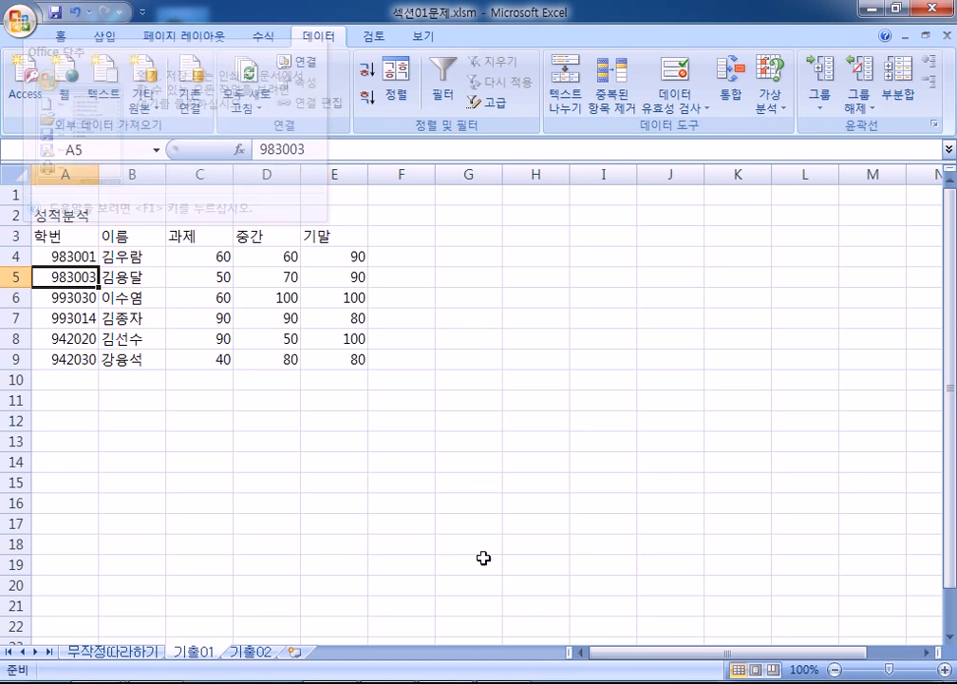
- Review the two import methods in the Notepad notes, highlighting "열기" in the first, and return to Excel
left_click(454, 682)
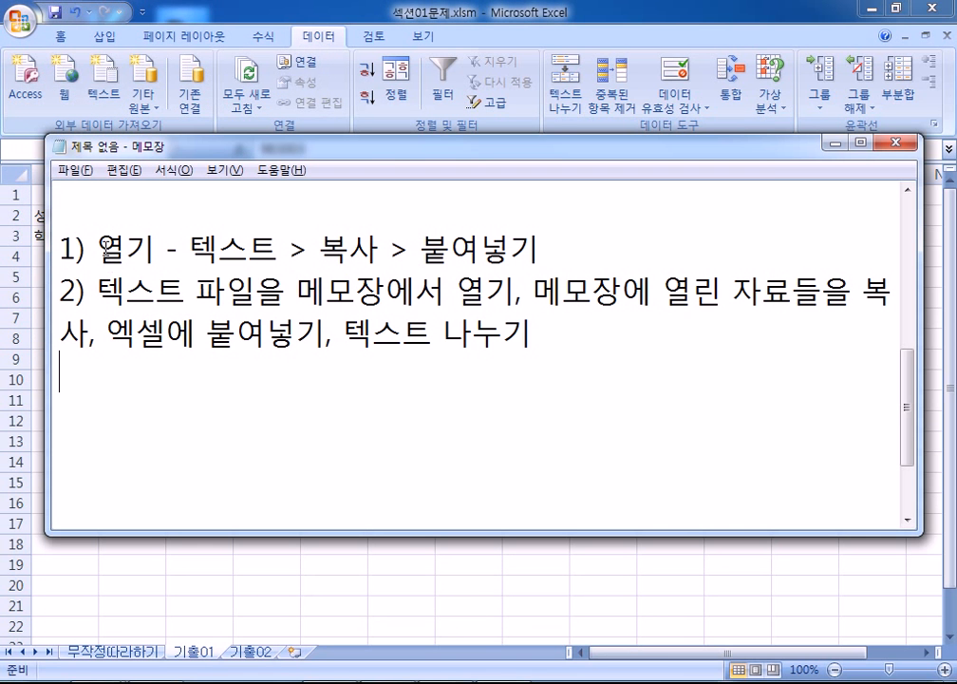
left_click_drag(95, 249, 155, 249)
left_click(128, 405)
key("alt+Tab")
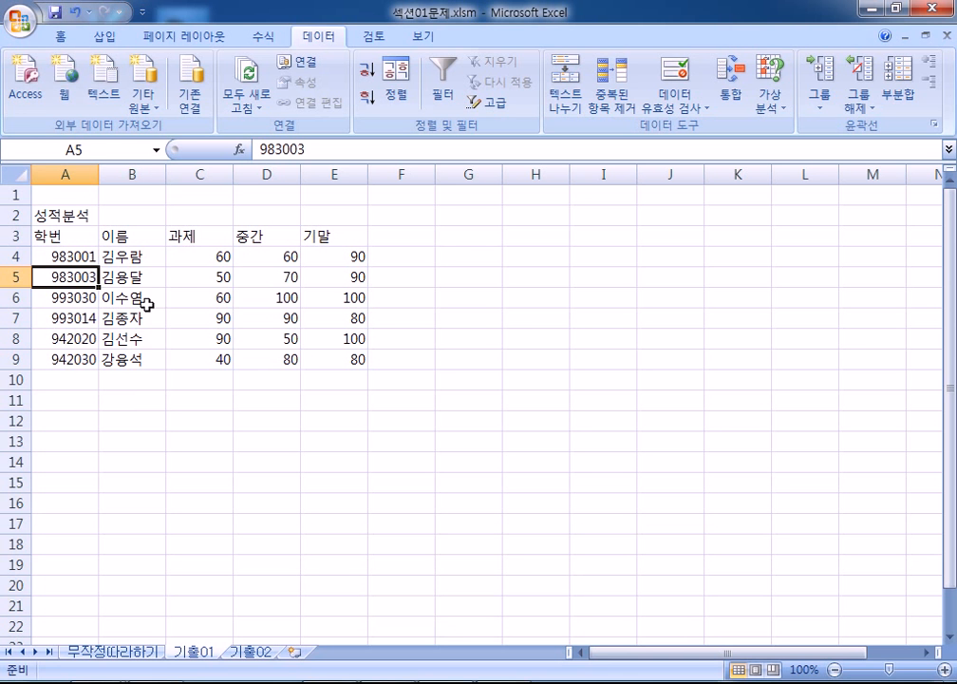
- Minimize Excel, move the Notepad notes clear of the Computer (컴퓨터) desktop icon, and open the Computer window
left_click(870, 9)
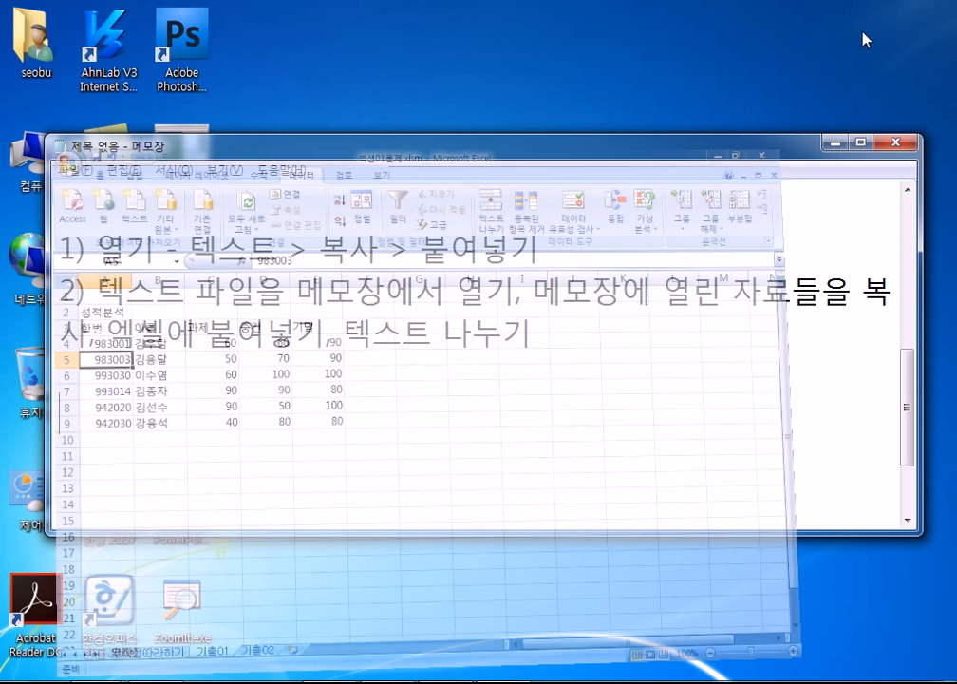
left_click(36, 45)
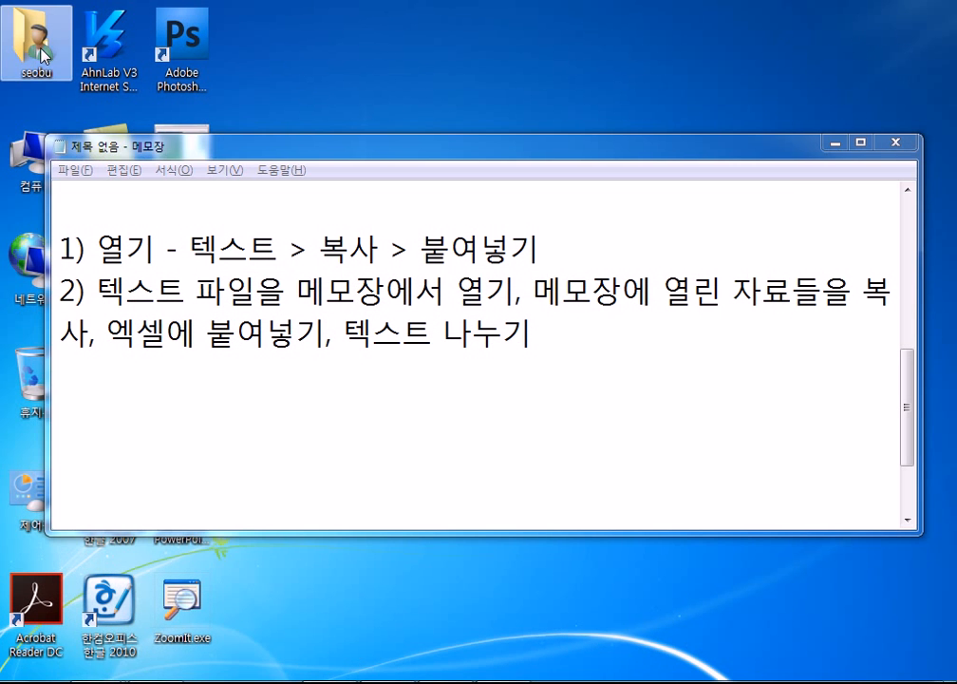
left_click_drag(220, 162, 320, 152)
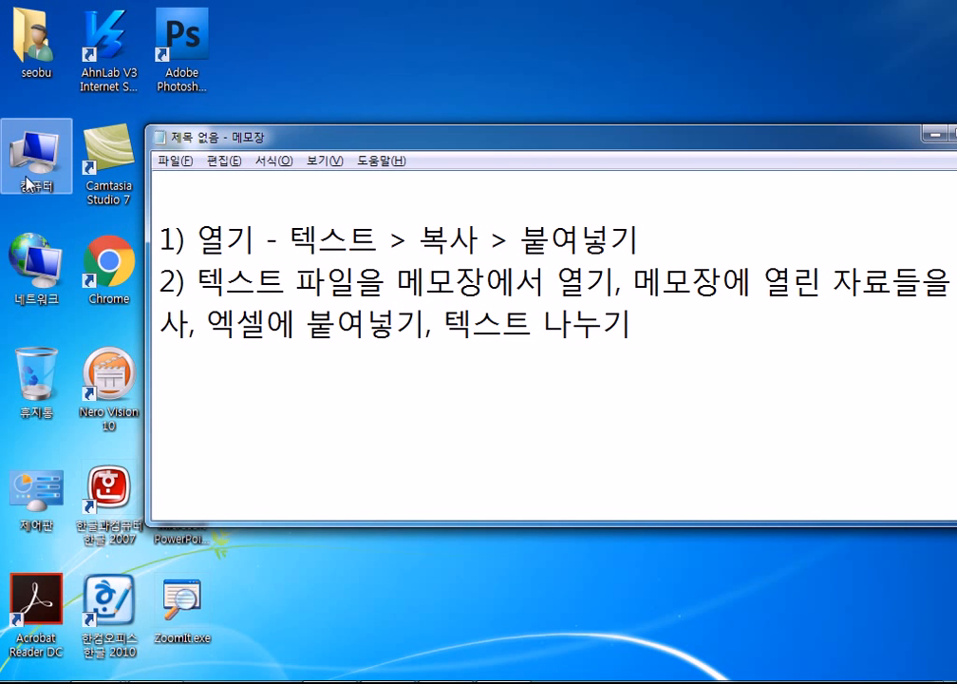
key("super")
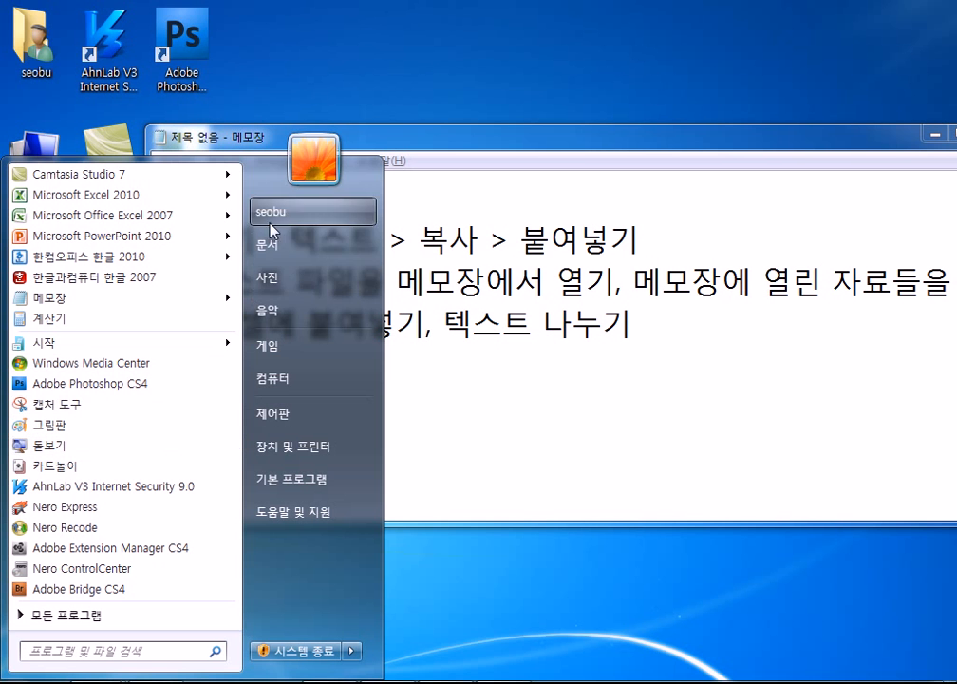
left_click(271, 379)
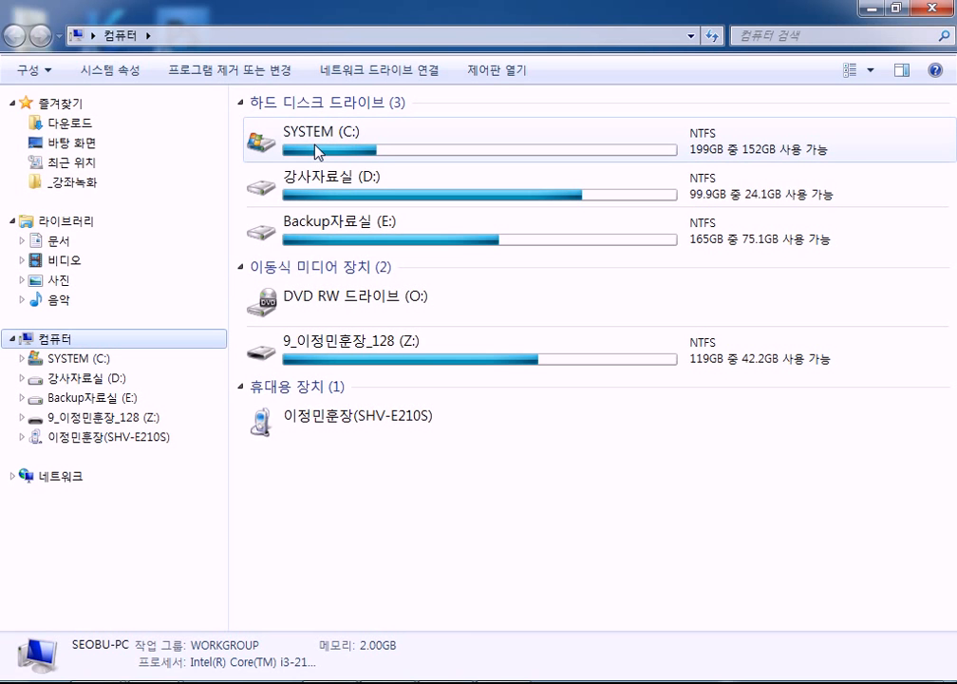
- Open 성적분석.txt from the 01 섹션 folder in C:\길벗컴활2급, view its semicolon-separated contents in Notepad, and close it
double_click(319, 152)
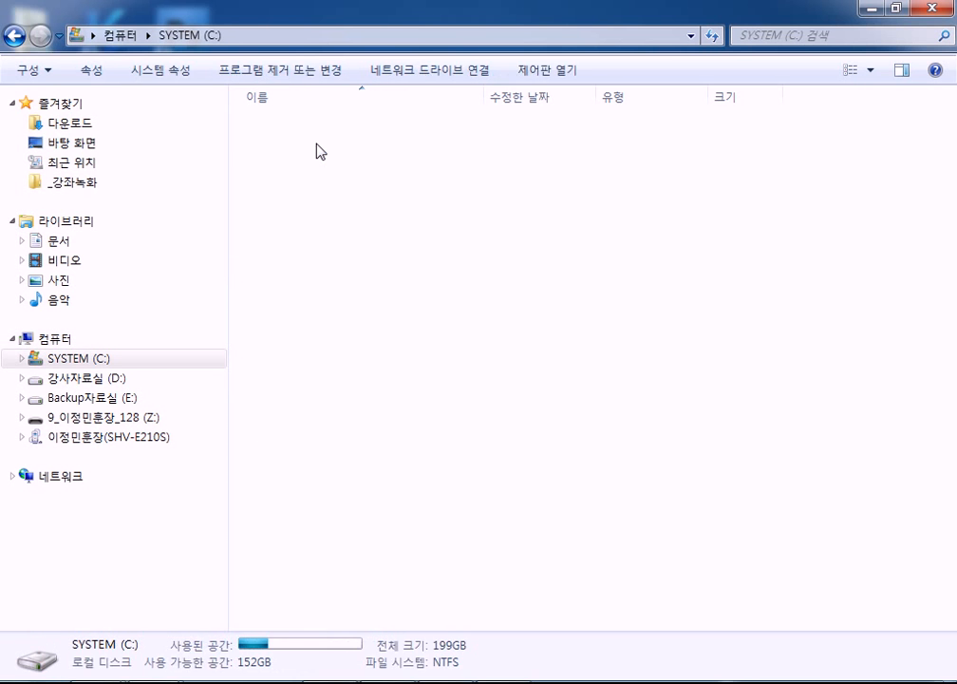
double_click(290, 302)
double_click(279, 126)
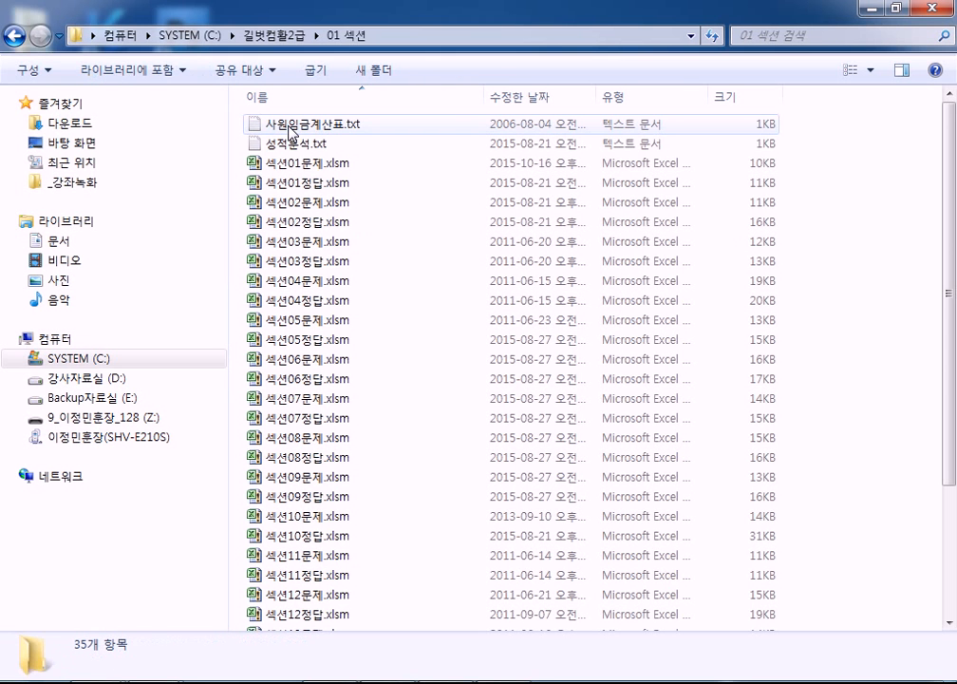
left_click(295, 145)
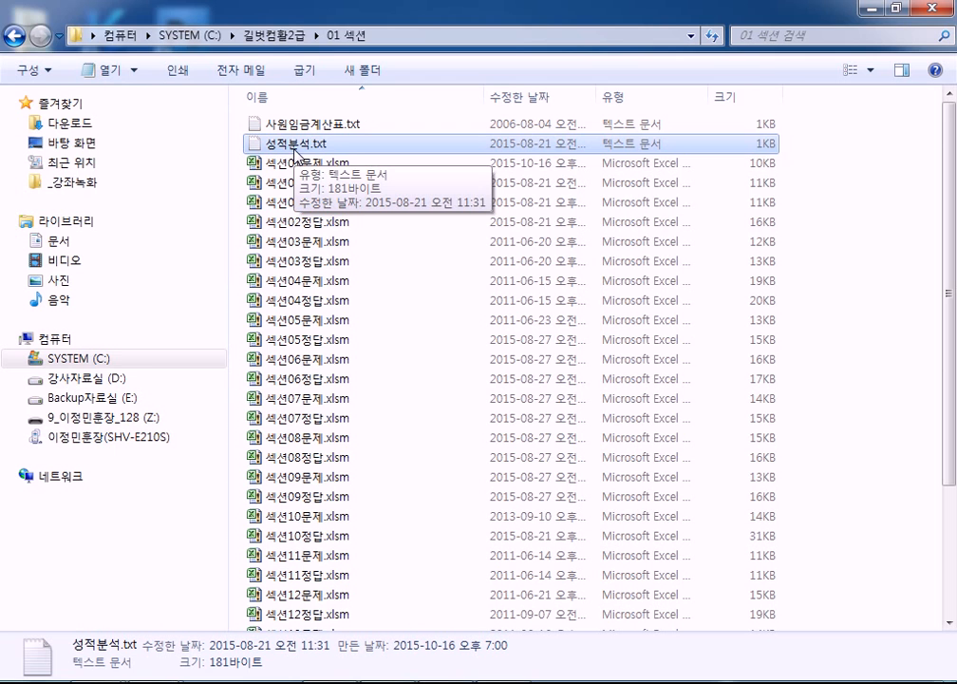
double_click(295, 145)
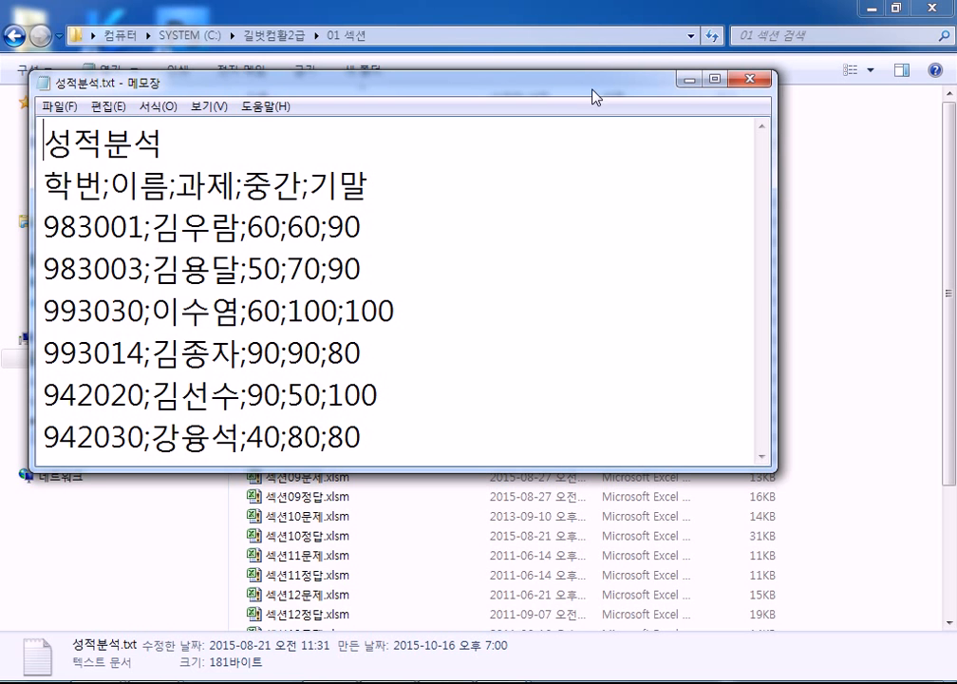
left_click(750, 79)
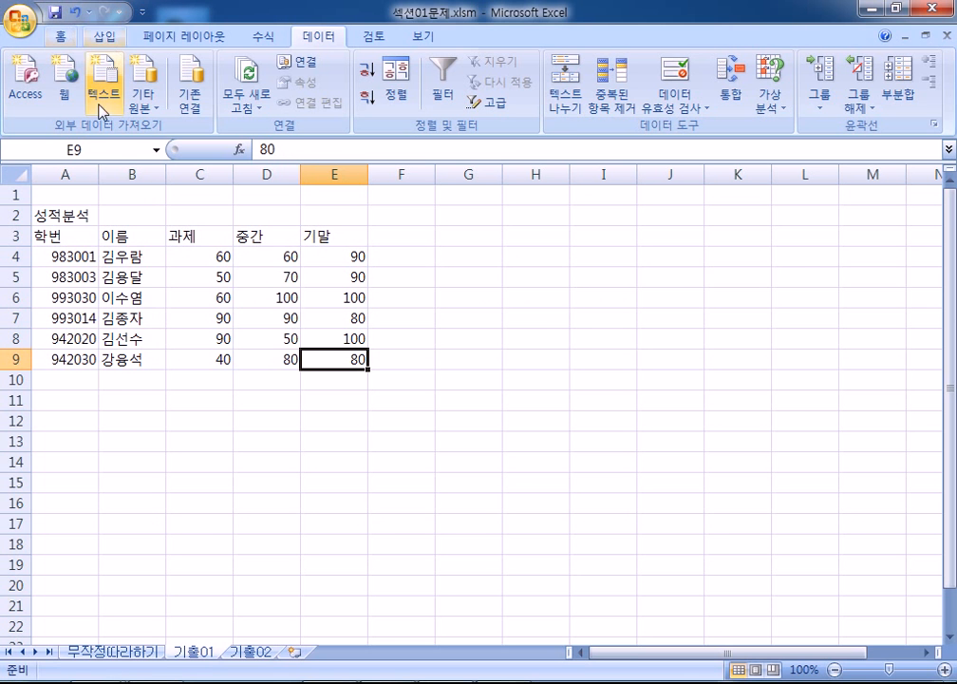
- Undo the column split on the 기출01 sheet and redo Text to Columns (텍스트 나누기) on A2:A9 as delimited data with the semicolon (세미콜론) delimiter
left_click(68, 213)
key("ctrl+z")
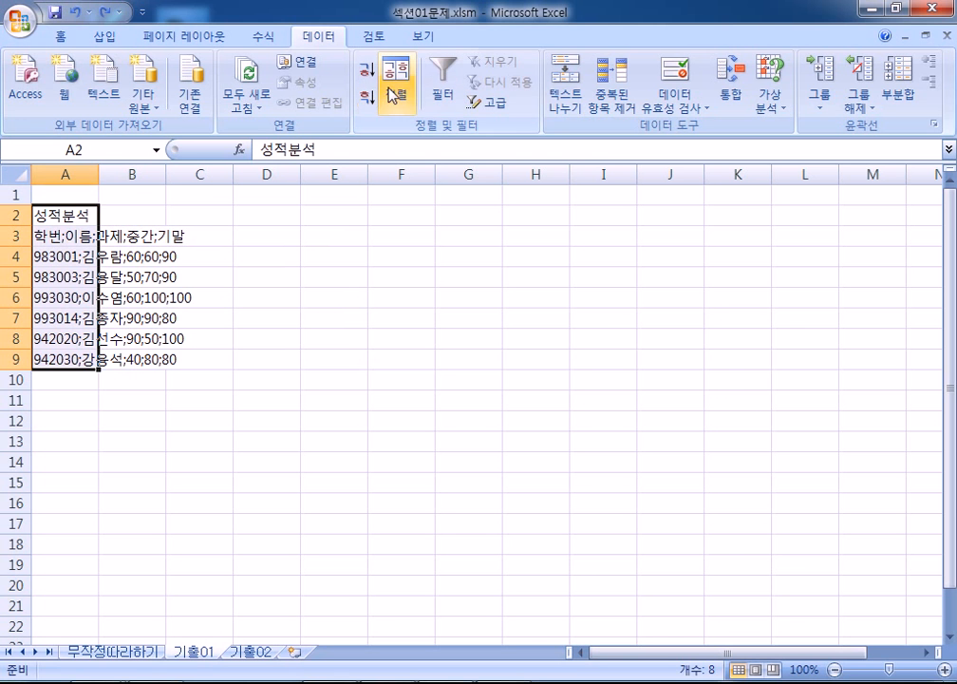
left_click(574, 96)
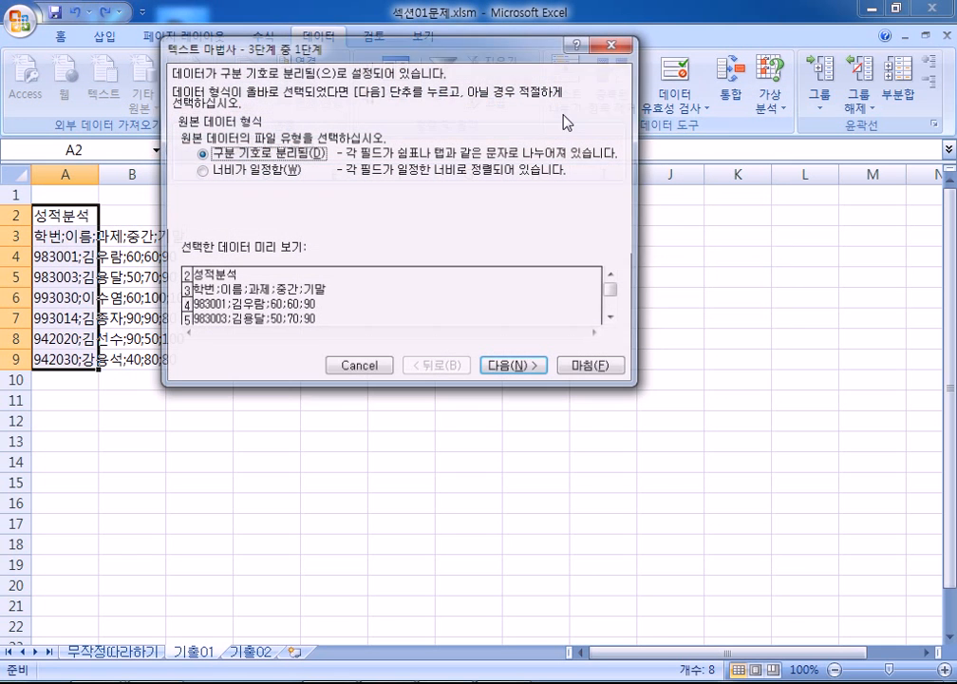
left_click(525, 369)
left_click(185, 129)
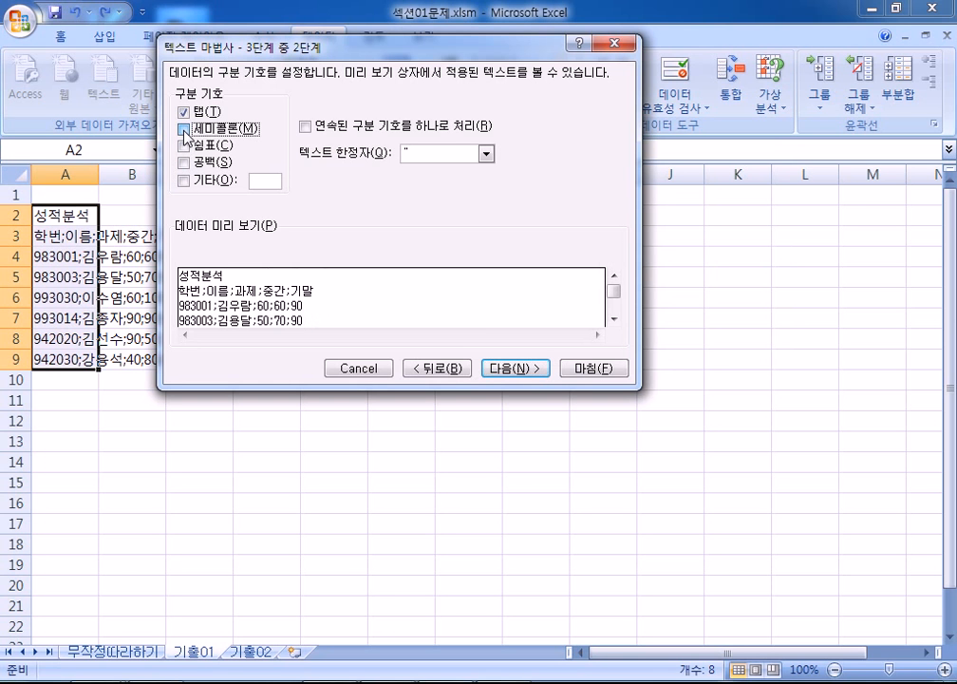
left_click(184, 129)
left_click(522, 370)
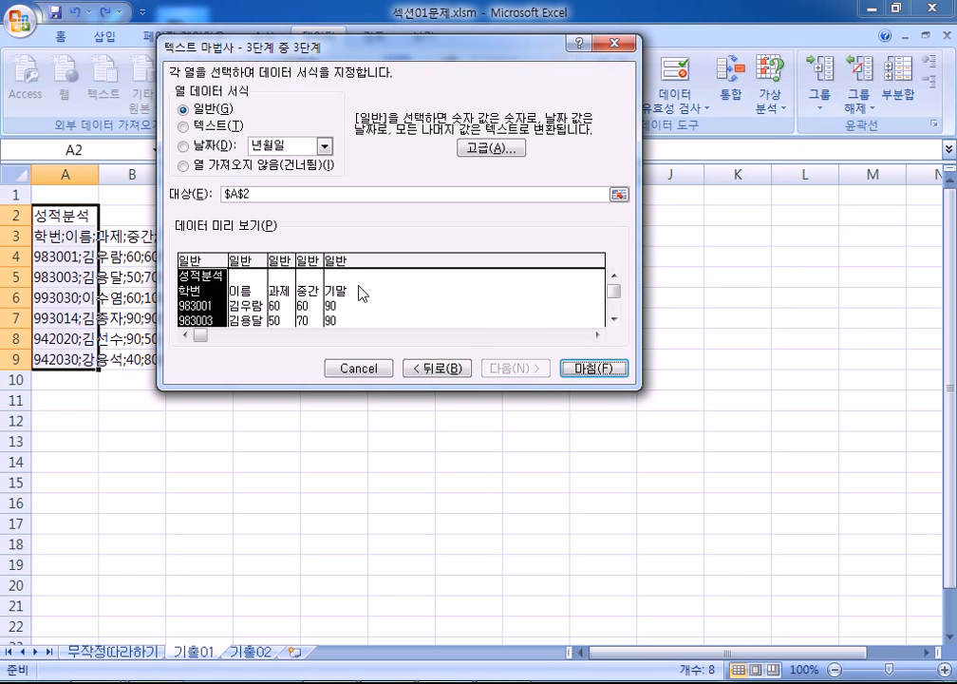
left_click(590, 369)
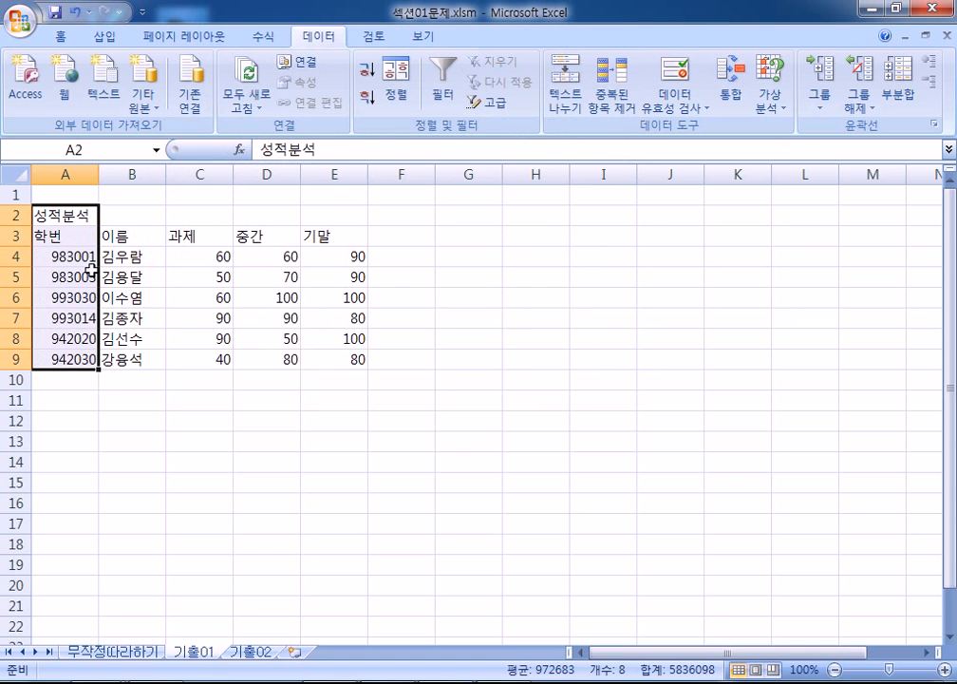
left_click(217, 385)
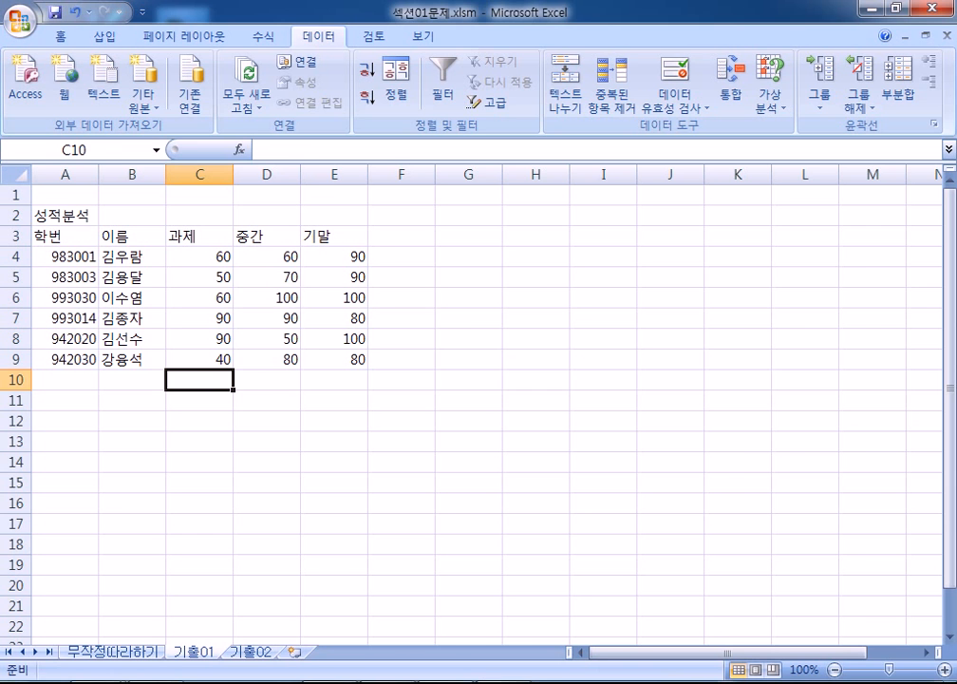
- Add "3) 외부 데이터 가져오기" as the third import method in the Notepad notes
left_click(482, 682)
left_click_drag(367, 145, 403, 92)
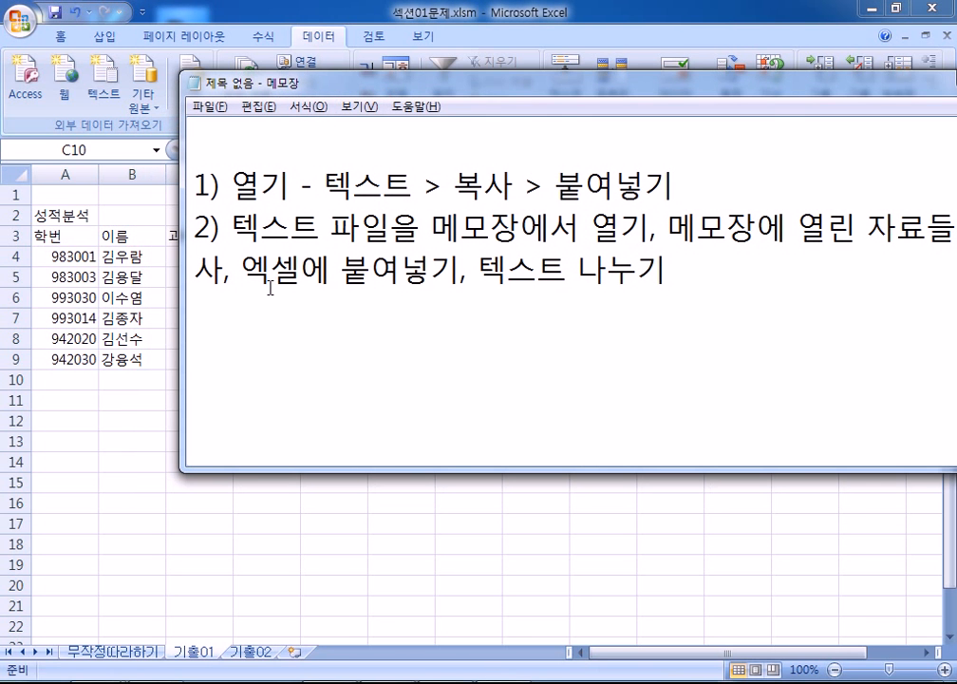
type("3)")
left_click_drag(337, 83, 366, 183)
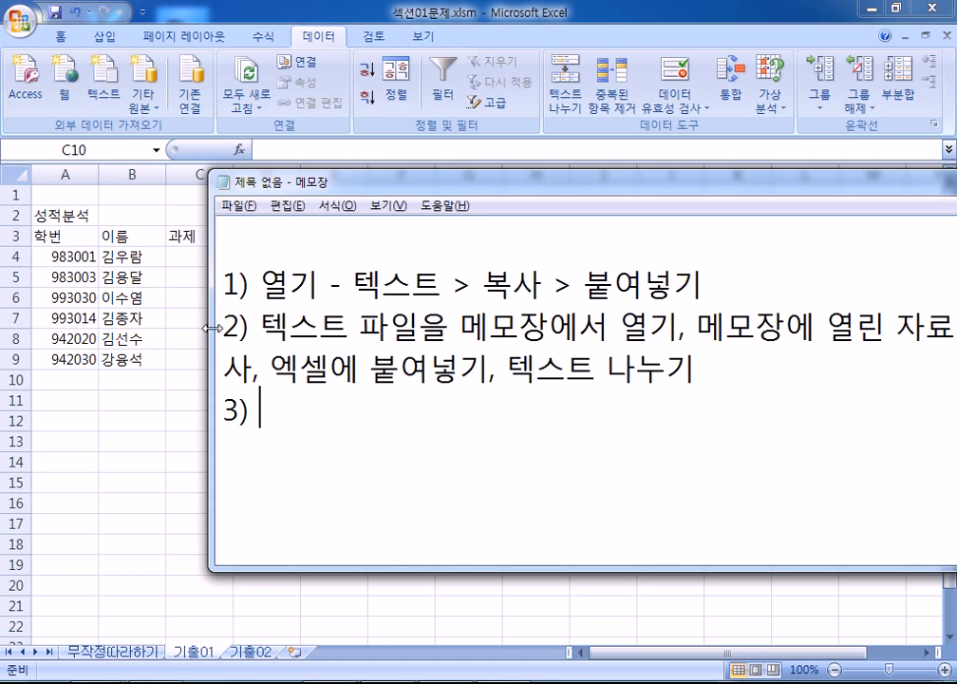
type("오히")
key("BackSpace")
key("BackSpace")
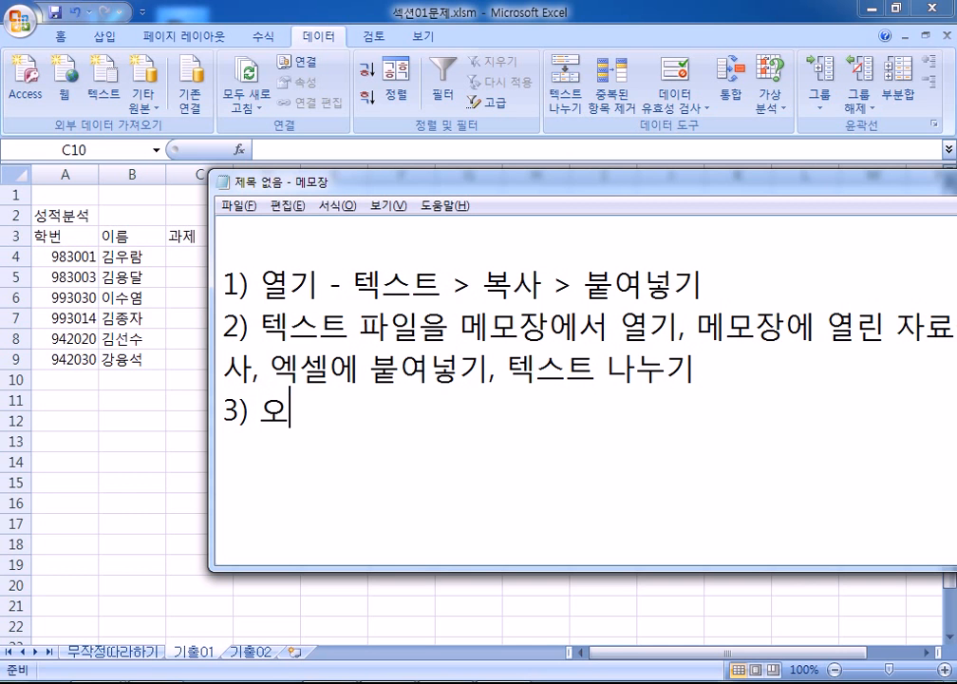
type("ㅣ부 뎅ㅣ터 가져오기")
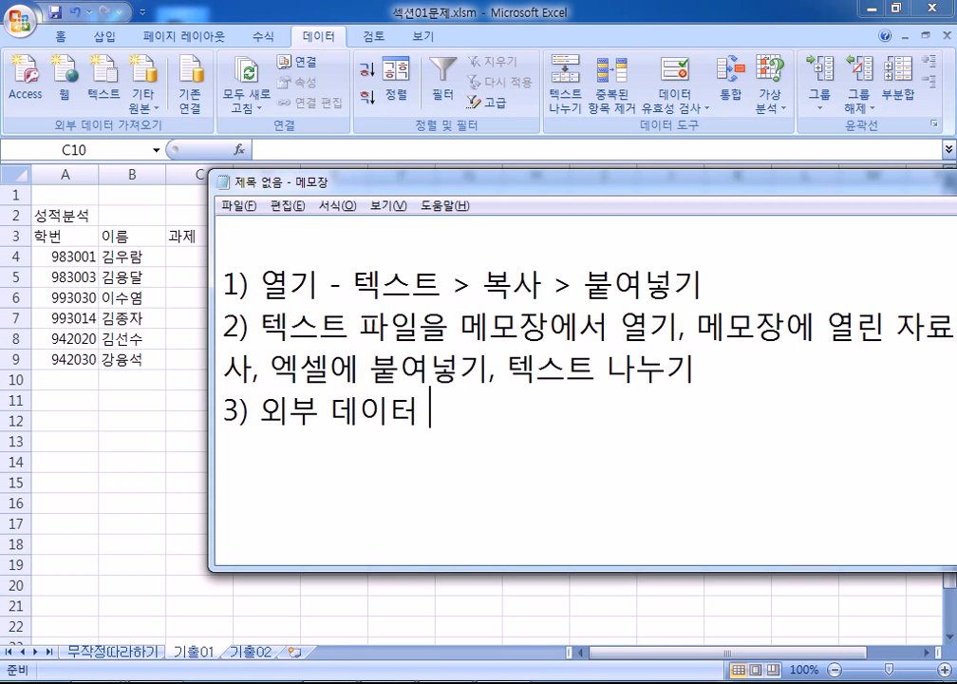
left_click(331, 413)
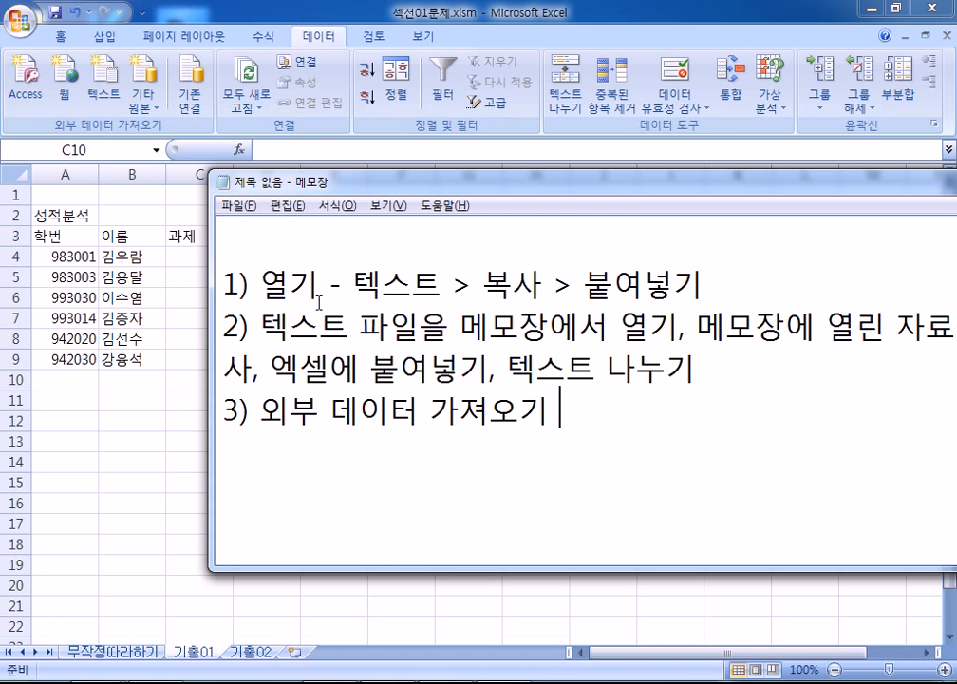
- Return to Excel, look over the text files offered by the external data text import, and cancel it
left_click(101, 96)
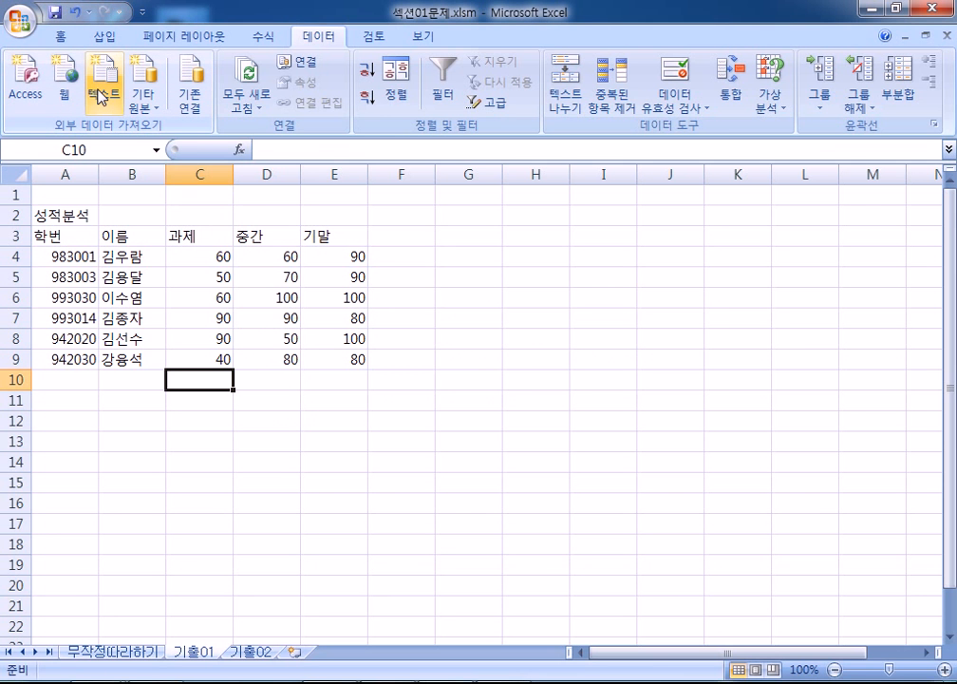
left_click(101, 96)
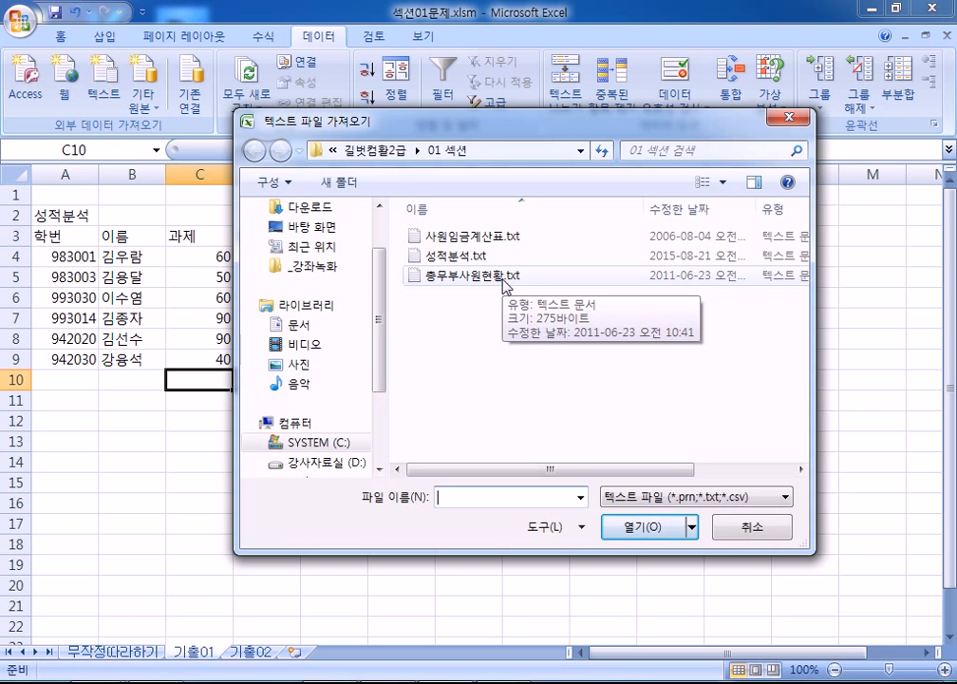
left_click(752, 528)
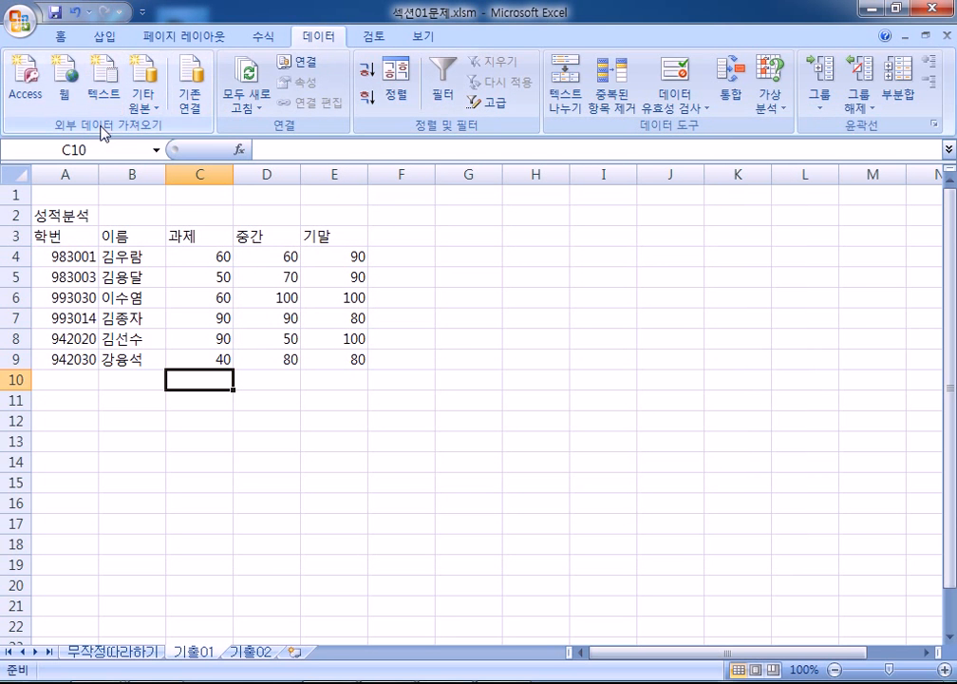
- Switch to the 기출02 sheet, opening and cancelling the text file import there
left_click(248, 654)
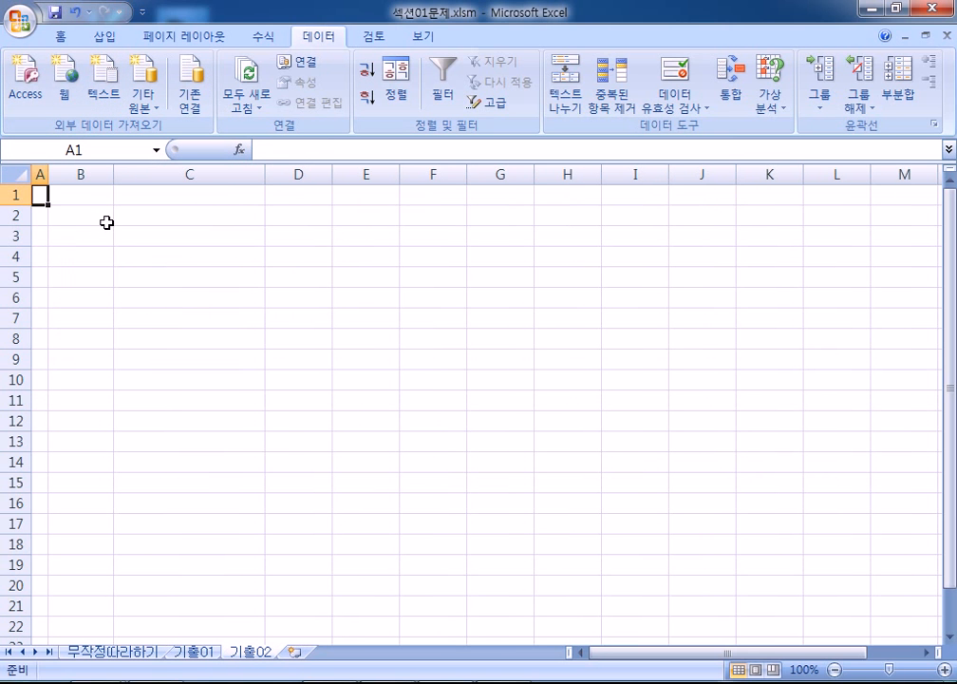
left_click(103, 84)
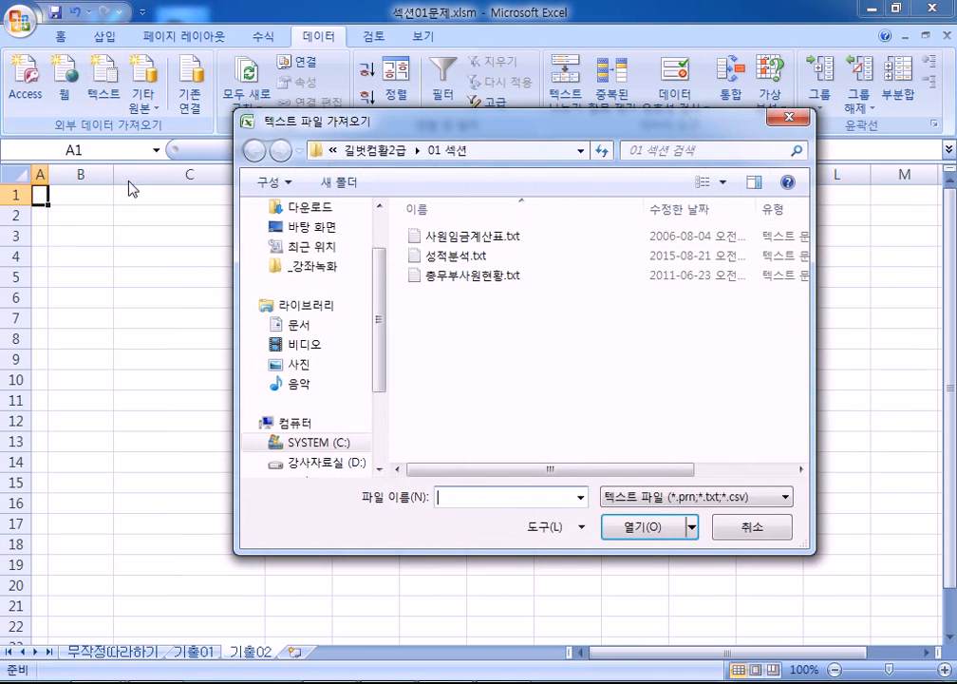
left_click(786, 117)
- Examine the preset widths of columns A to D on the 기출02 sheet by selecting them one by one
left_click(169, 173)
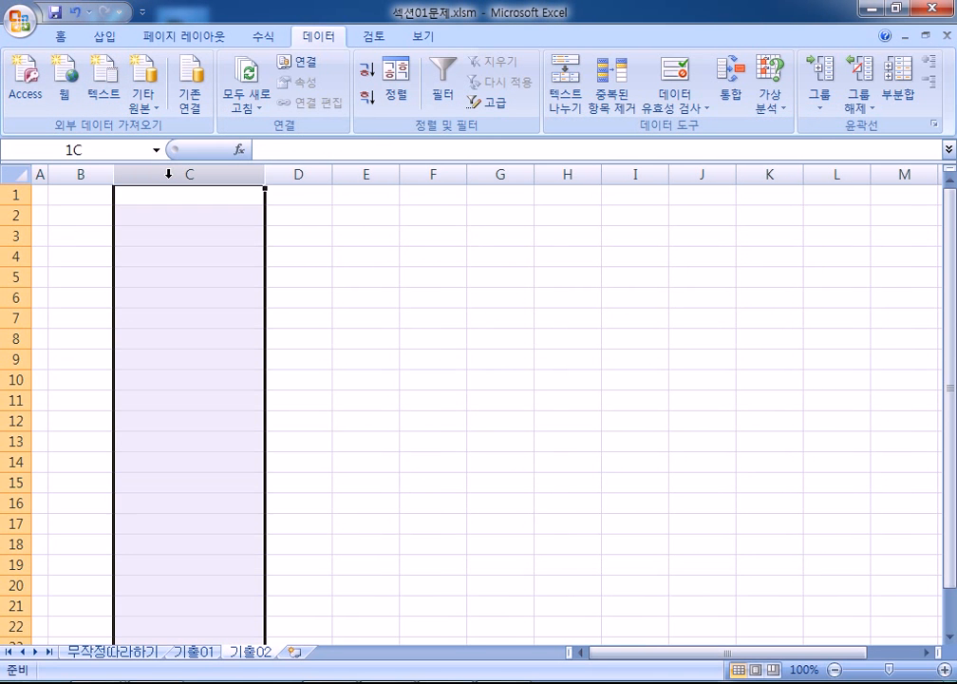
left_click(41, 173)
left_click(105, 173)
left_click(218, 174)
left_click(281, 175)
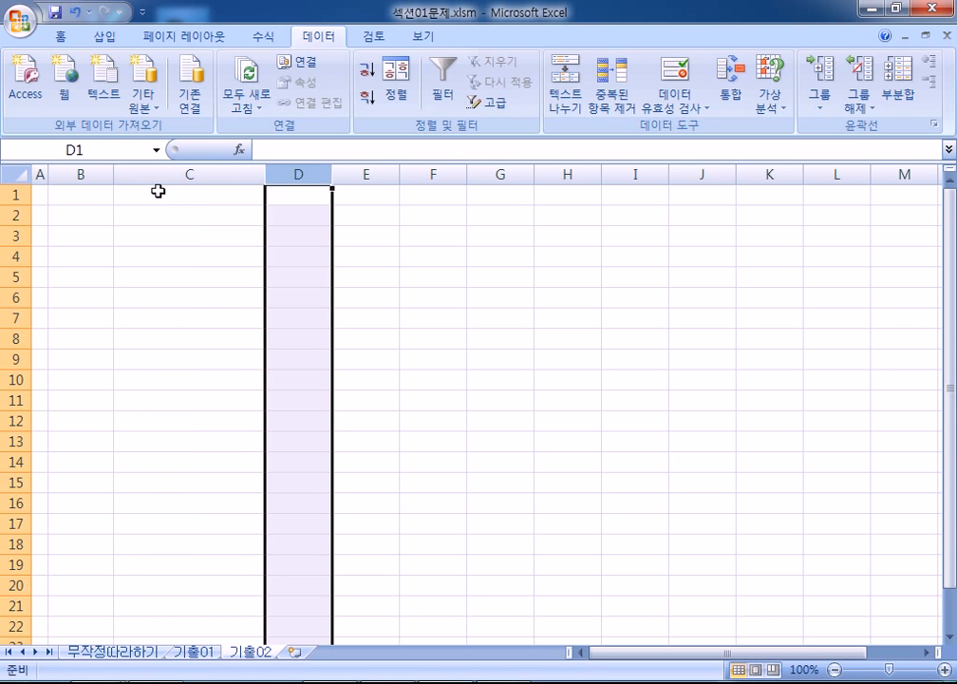
left_click(189, 190)
left_click(191, 174)
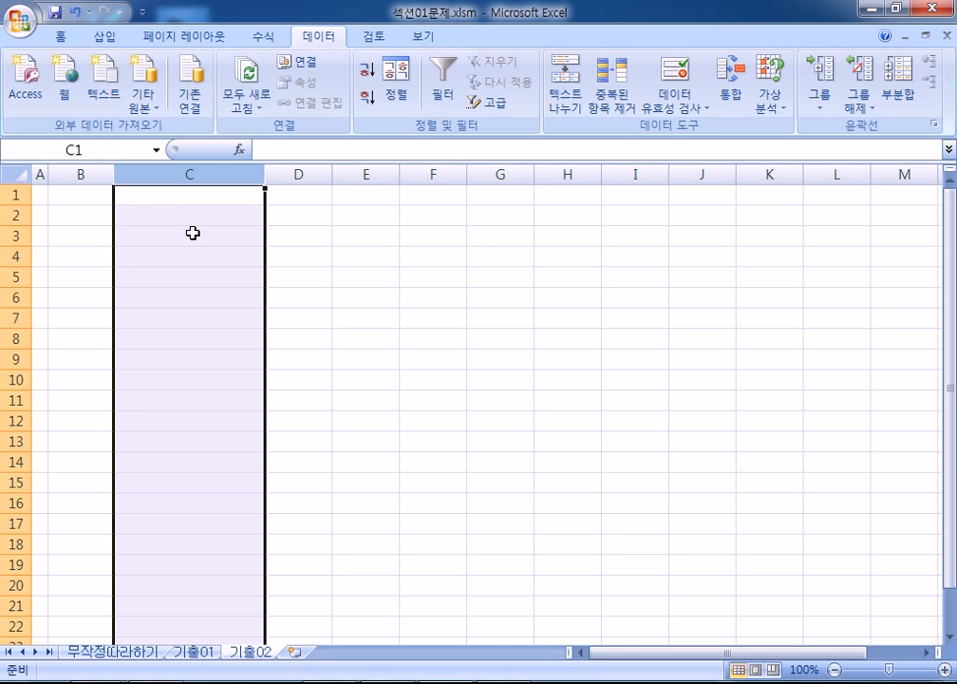
left_click(162, 217)
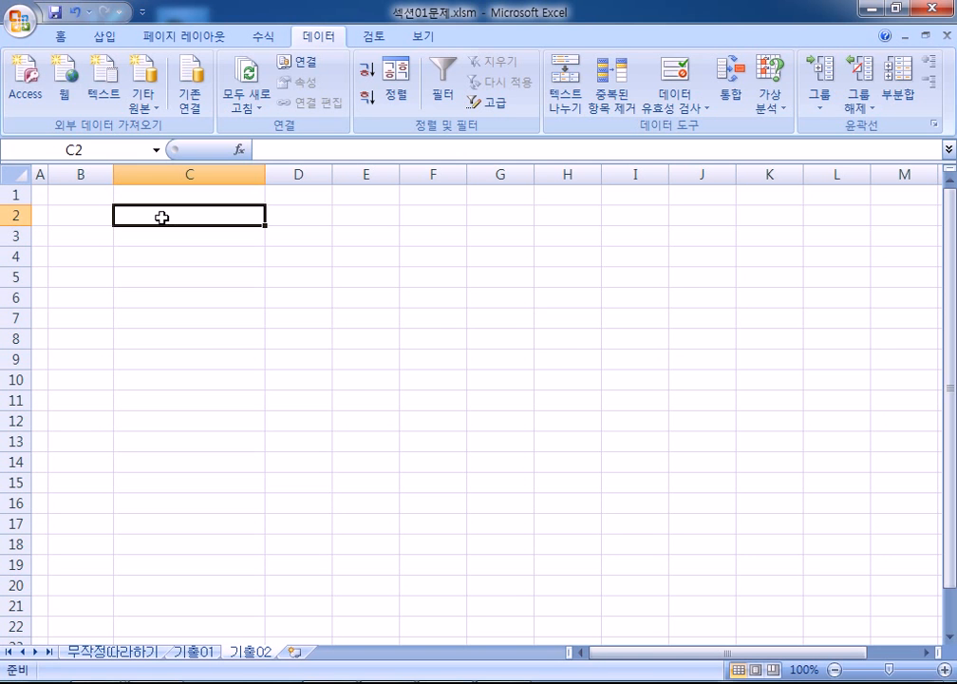
- Switch to the Notepad notes, move the window fully into view, and append "> 마법사 나누기" to the first import method
key("alt+Tab")
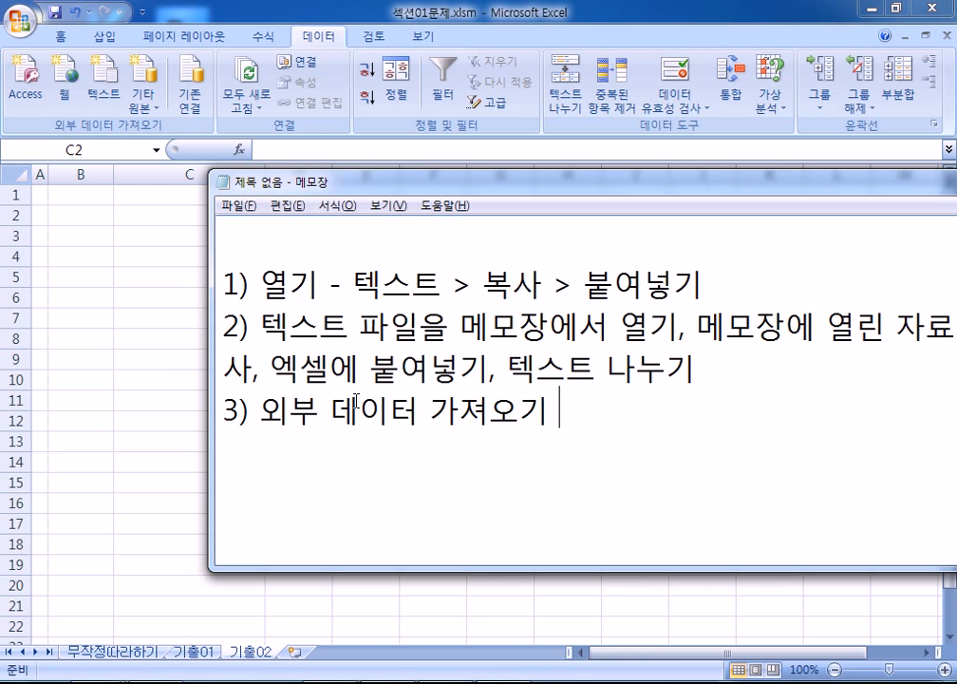
left_click_drag(380, 178, 249, 25)
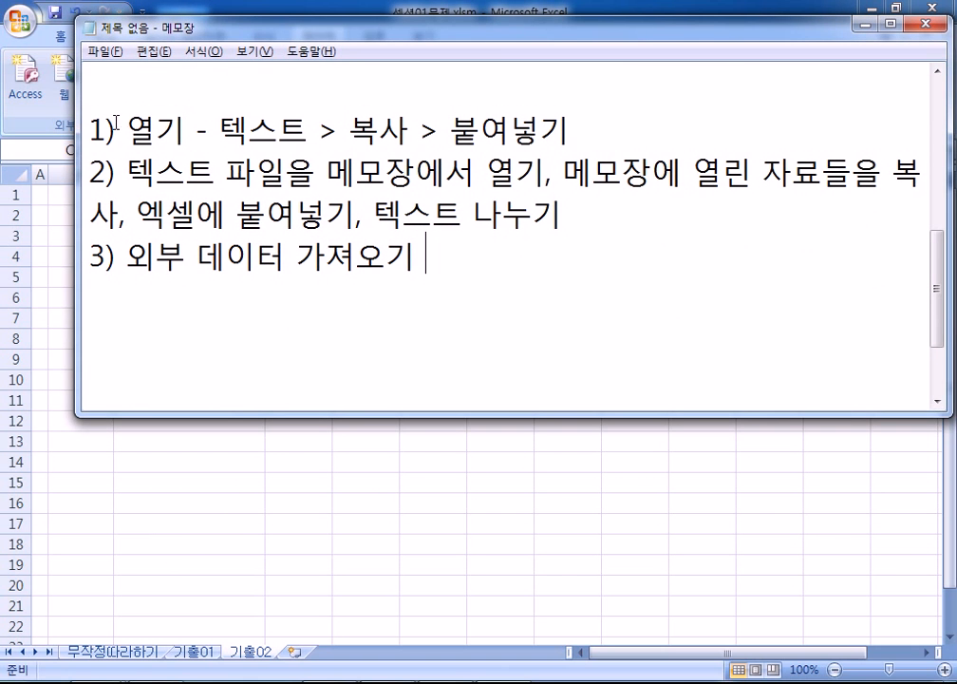
left_click_drag(126, 128, 188, 128)
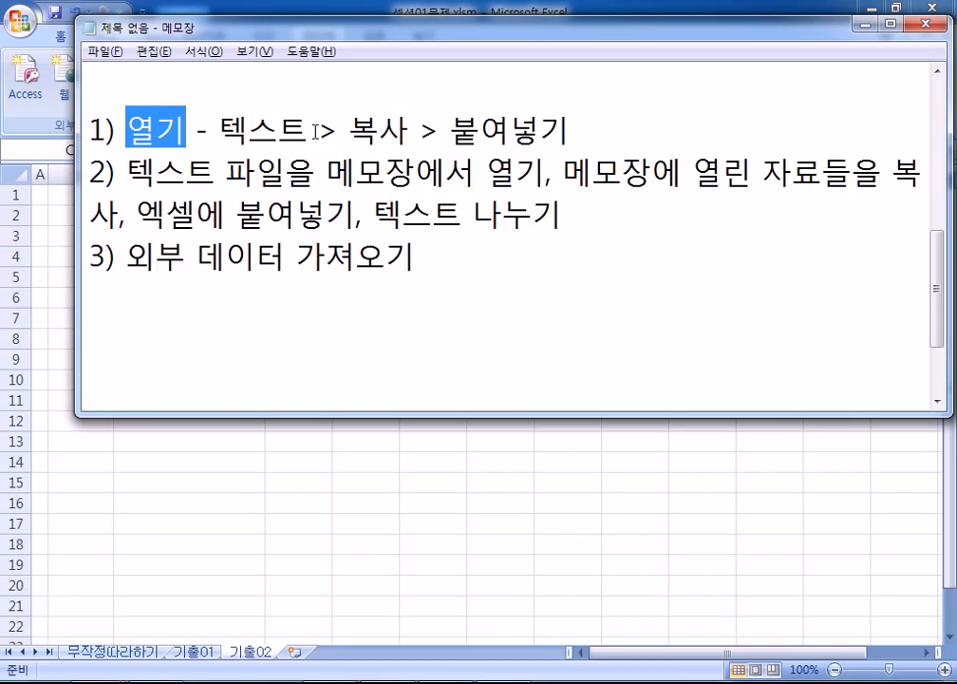
left_click(657, 130)
type("> 마법사 누")
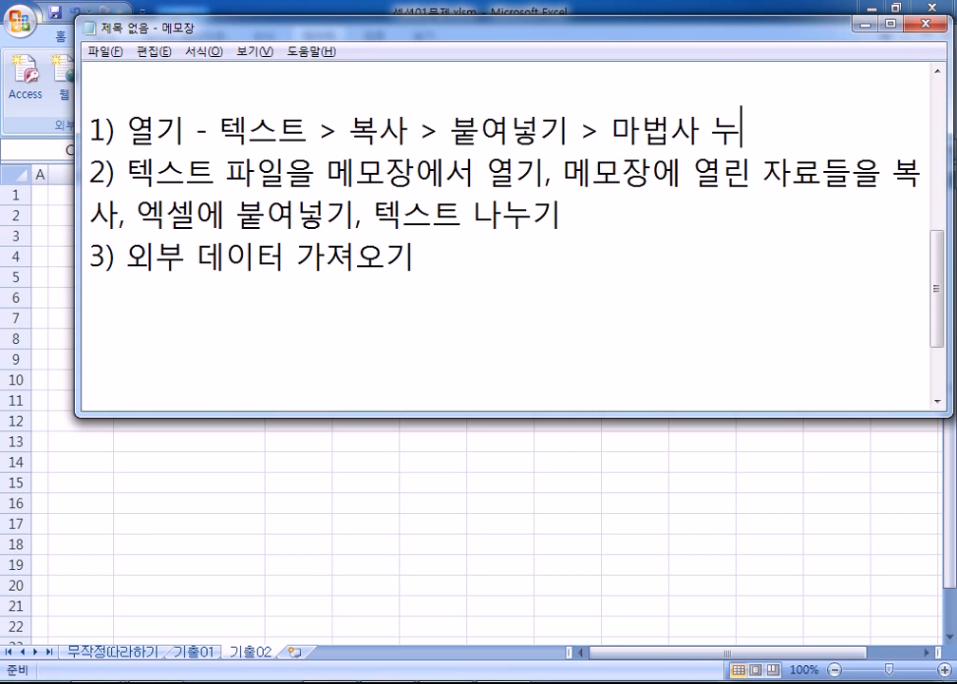
key("BackSpace")
type("나누기")
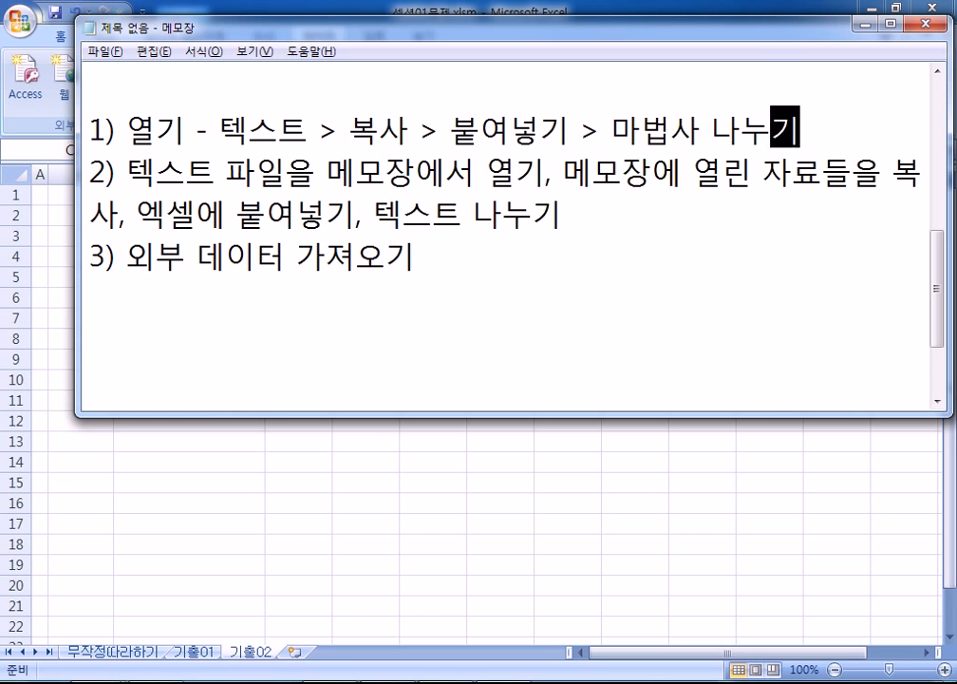
key("Down")
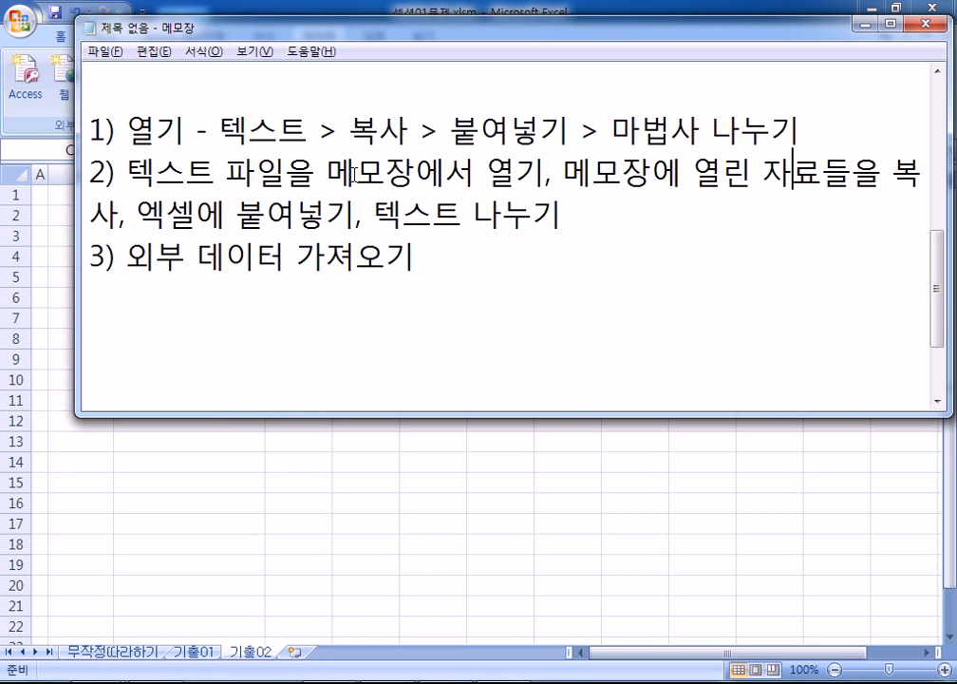
- Review the first two import methods in the notes by highlighting their lines
left_click(236, 219)
left_click_drag(560, 226, 41, 99)
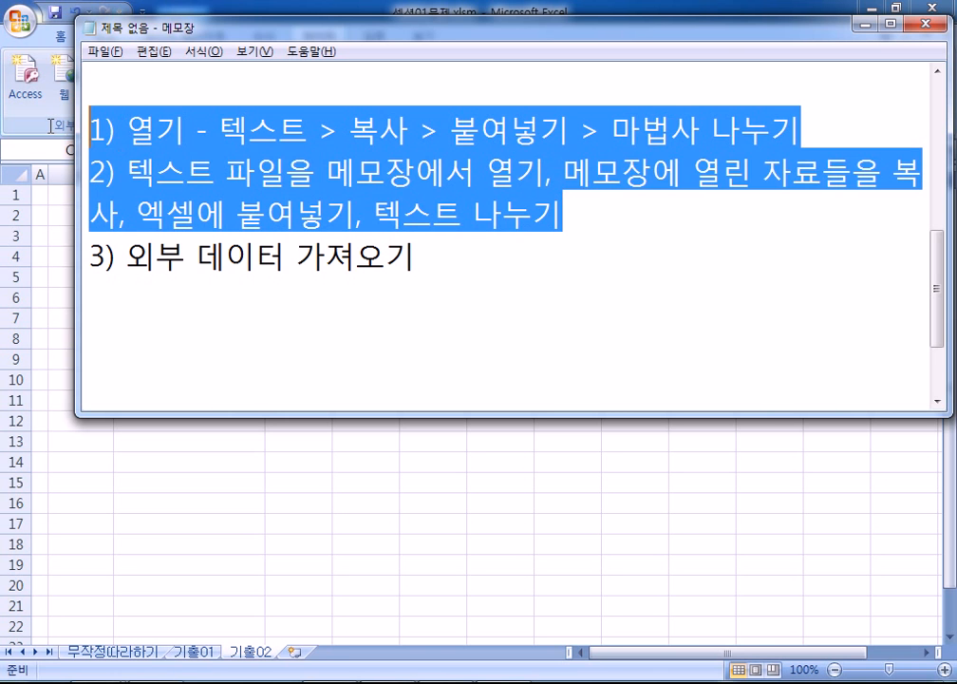
left_click(353, 169)
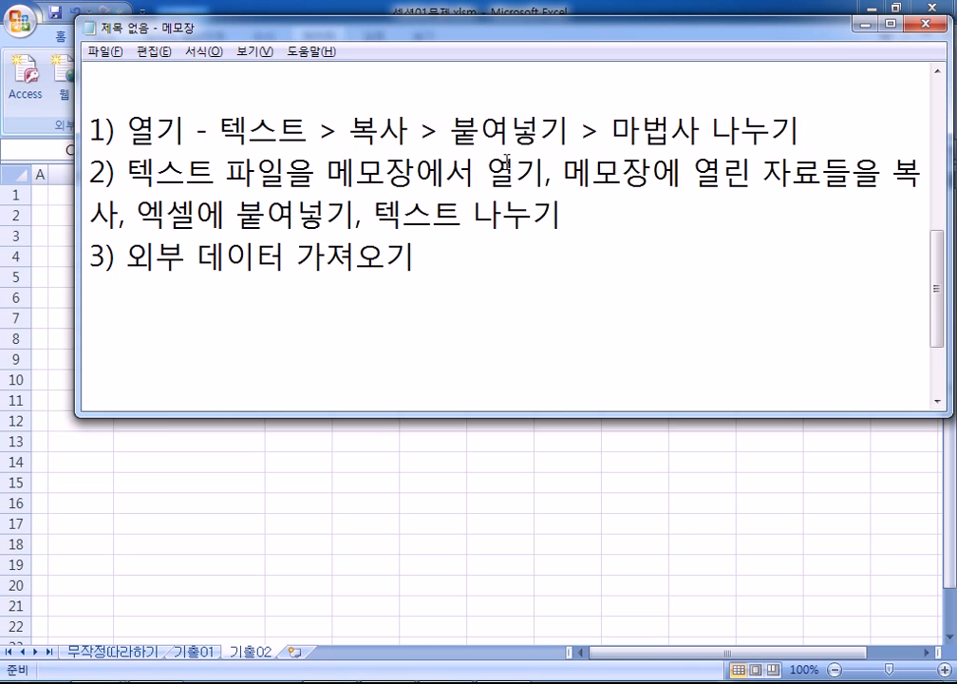
- Return to Excel and select cell B2 of the 기출02 sheet
key("alt+Tab")
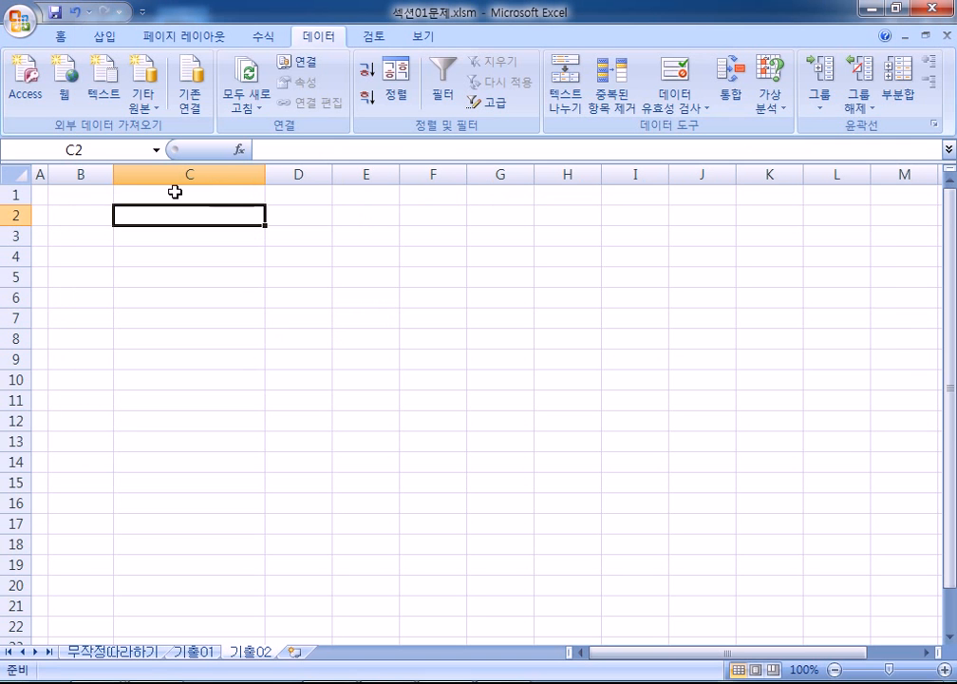
left_click(68, 213)
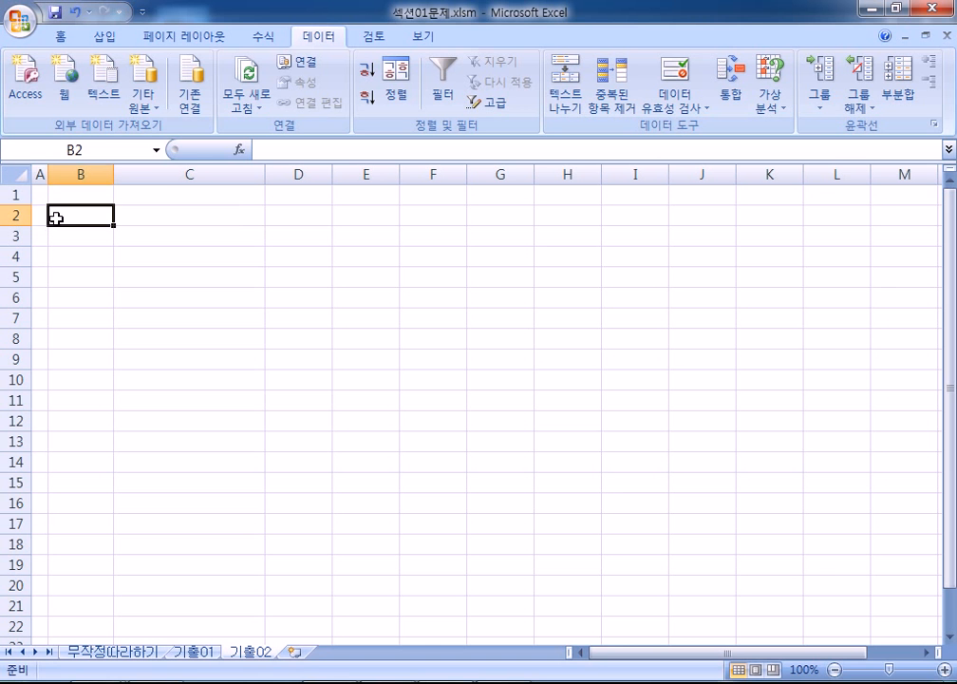
- Import 총무부사원현황.txt into cell B2 of the 기출02 sheet as external text data, delimited with space added as a separator
left_click(101, 87)
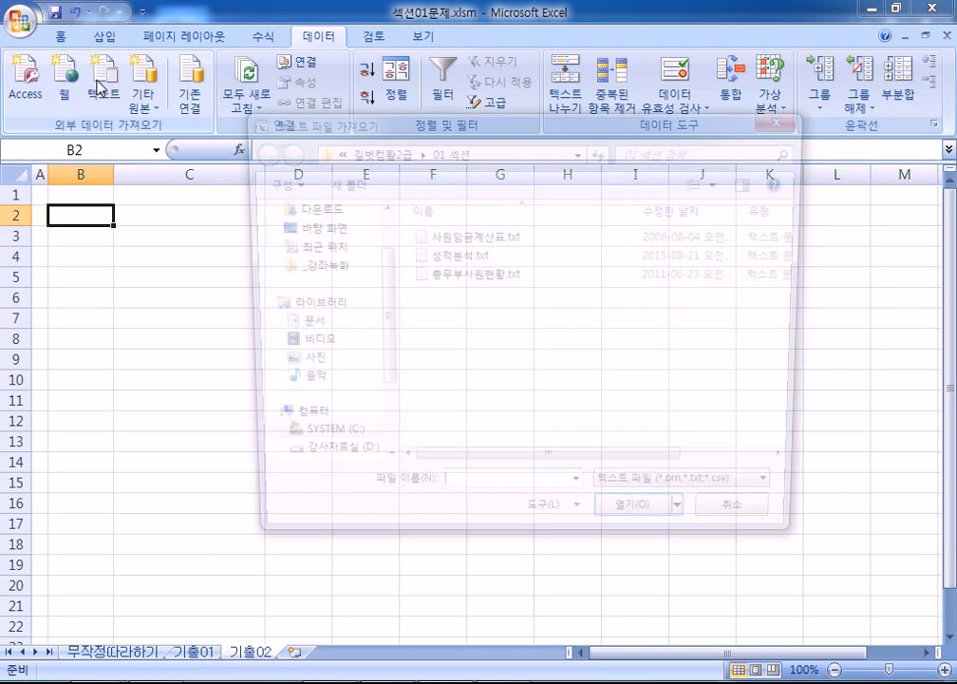
double_click(434, 277)
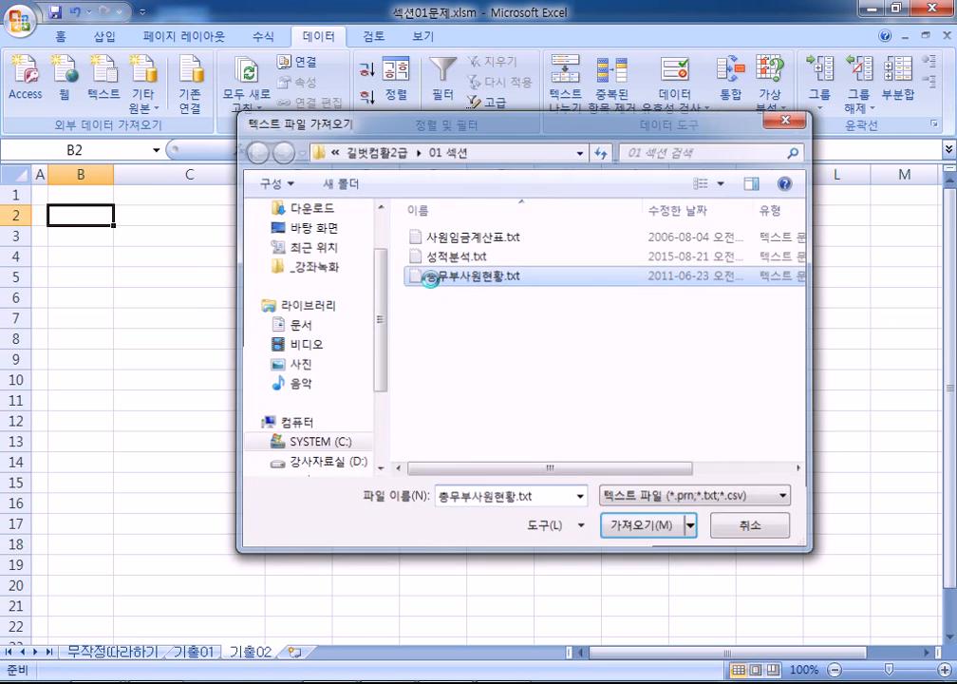
left_click(164, 138)
left_click(561, 379)
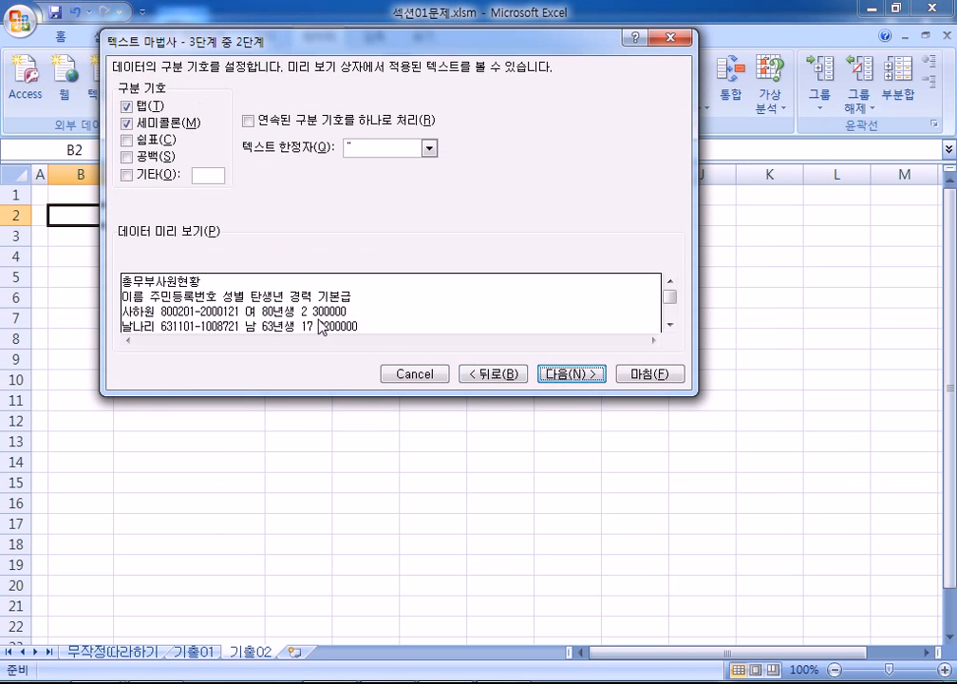
left_click(127, 156)
left_click(575, 375)
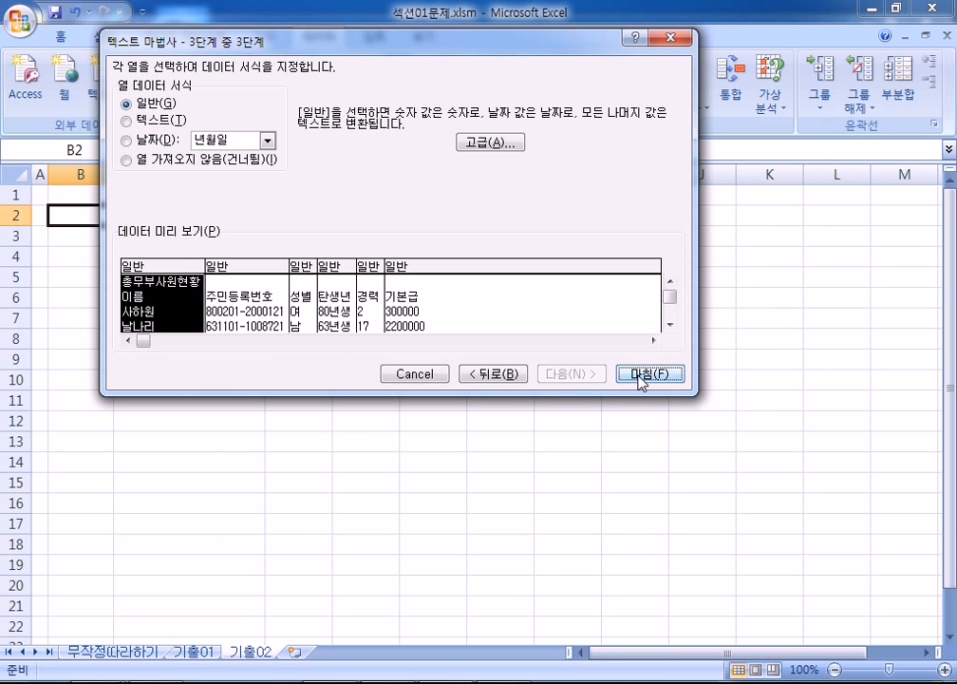
left_click(636, 376)
left_click(387, 259)
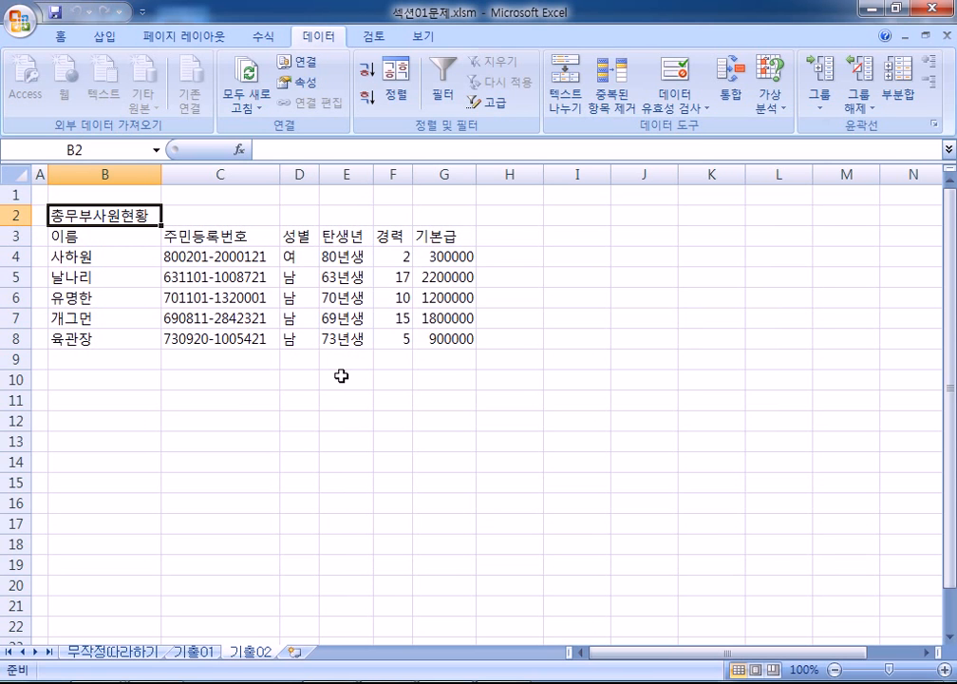
- Examine the widths of the imported columns on the 기출02 sheet by selecting columns B, F, E and D
left_click(117, 174)
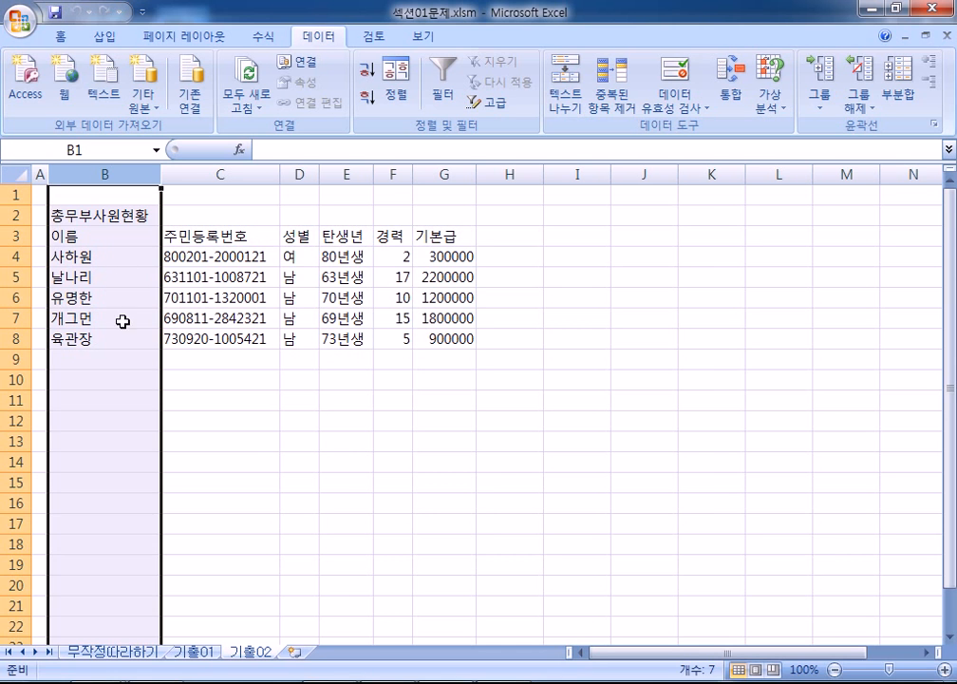
left_click(138, 378)
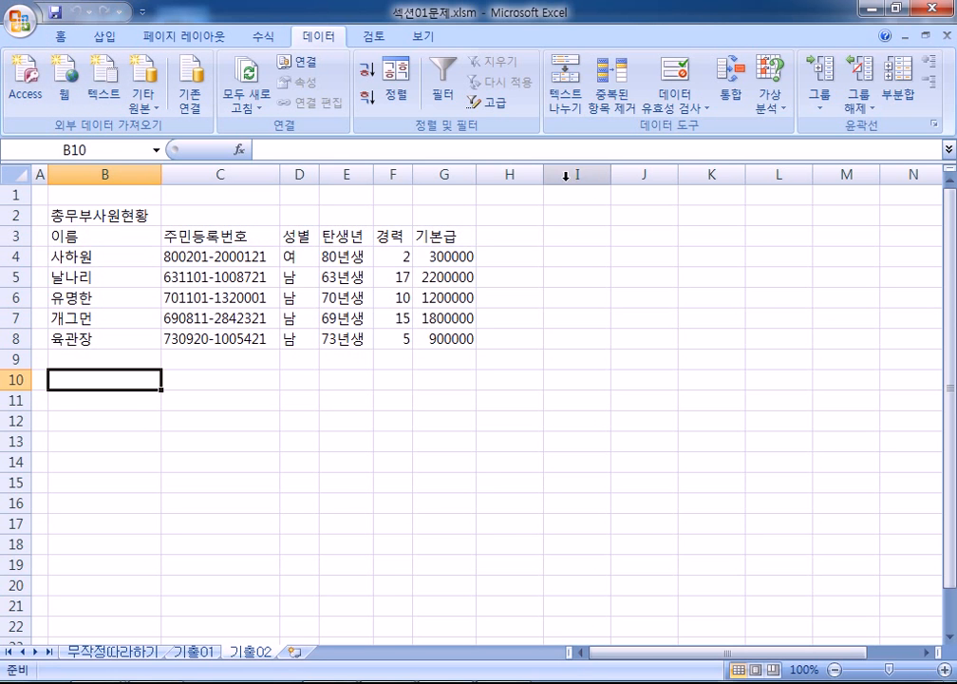
left_click_drag(579, 174, 708, 174)
left_click(387, 173)
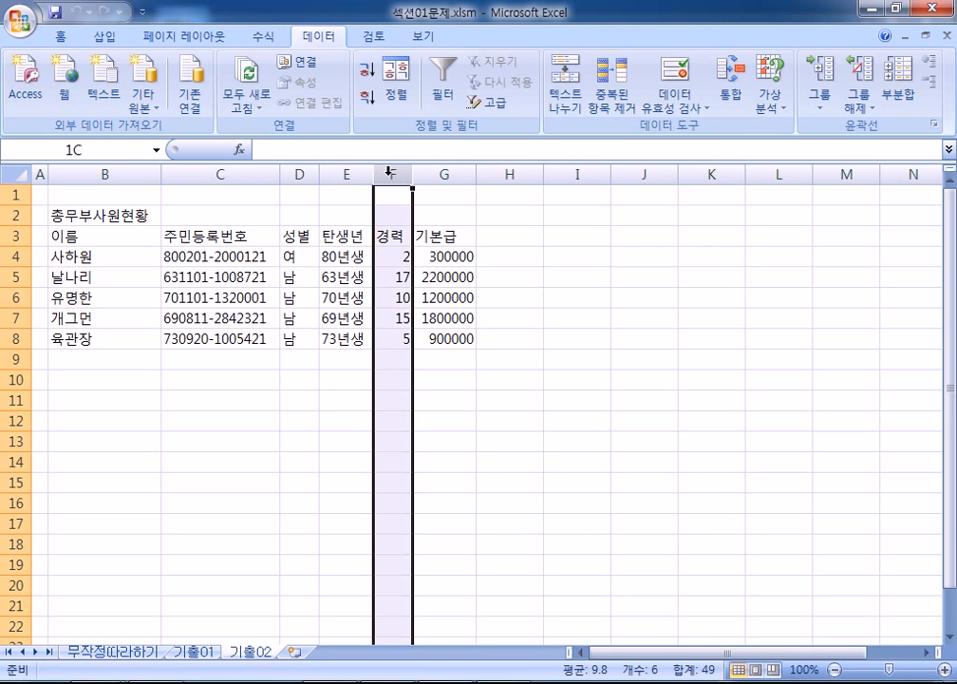
left_click(344, 174)
left_click(302, 171)
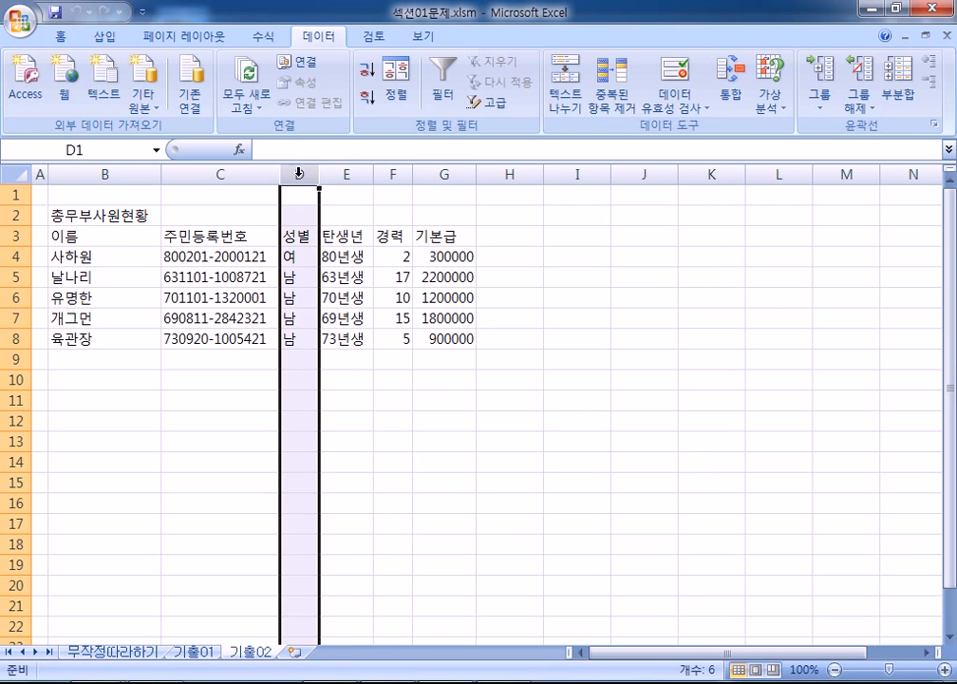
left_click(271, 276)
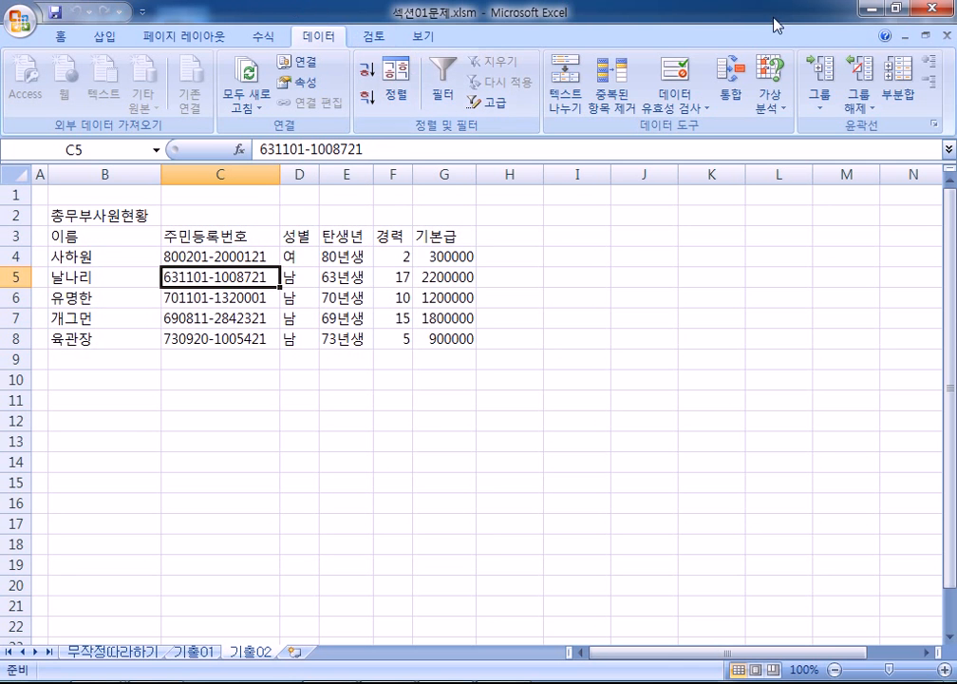
- Close 섹션01문제.xlsm without saving, reopen it from the recent documents, and show the 기출02 sheet
left_click(947, 37)
left_click(462, 387)
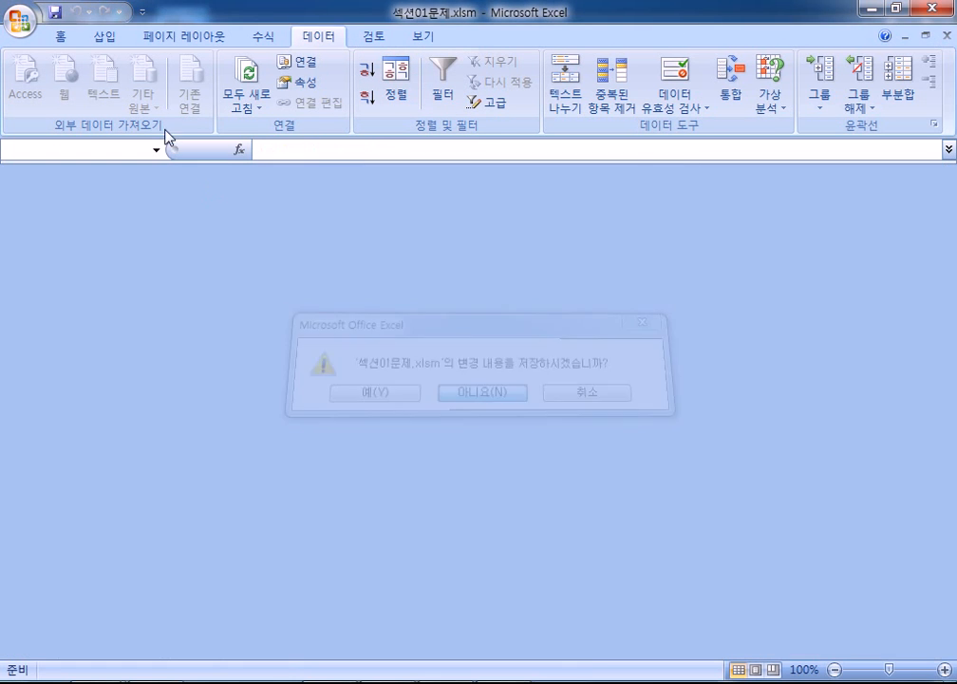
left_click(19, 19)
left_click(54, 98)
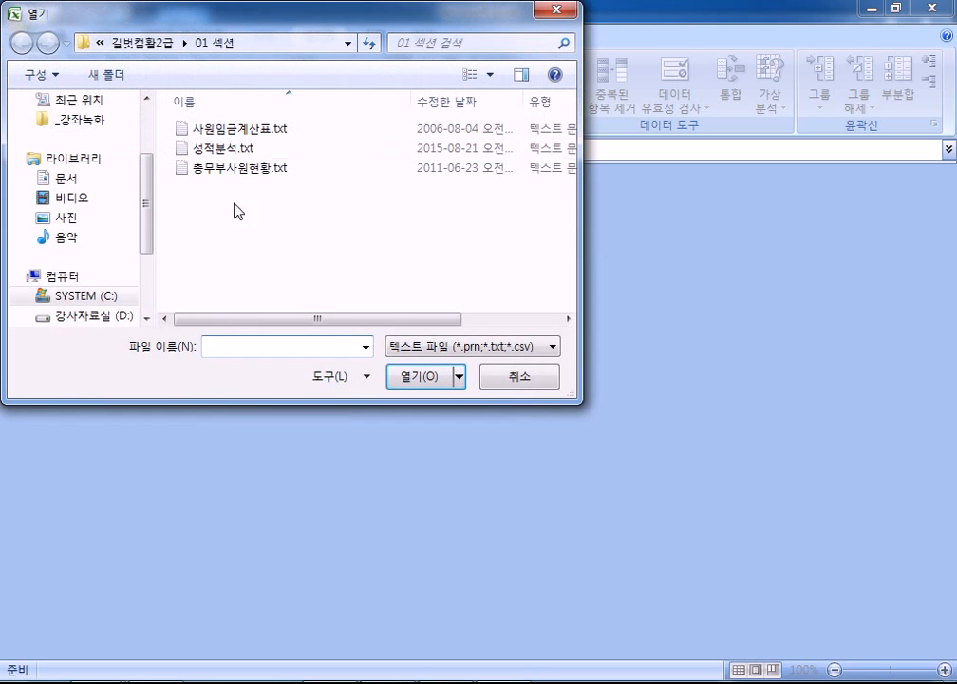
key("Escape")
left_click(19, 19)
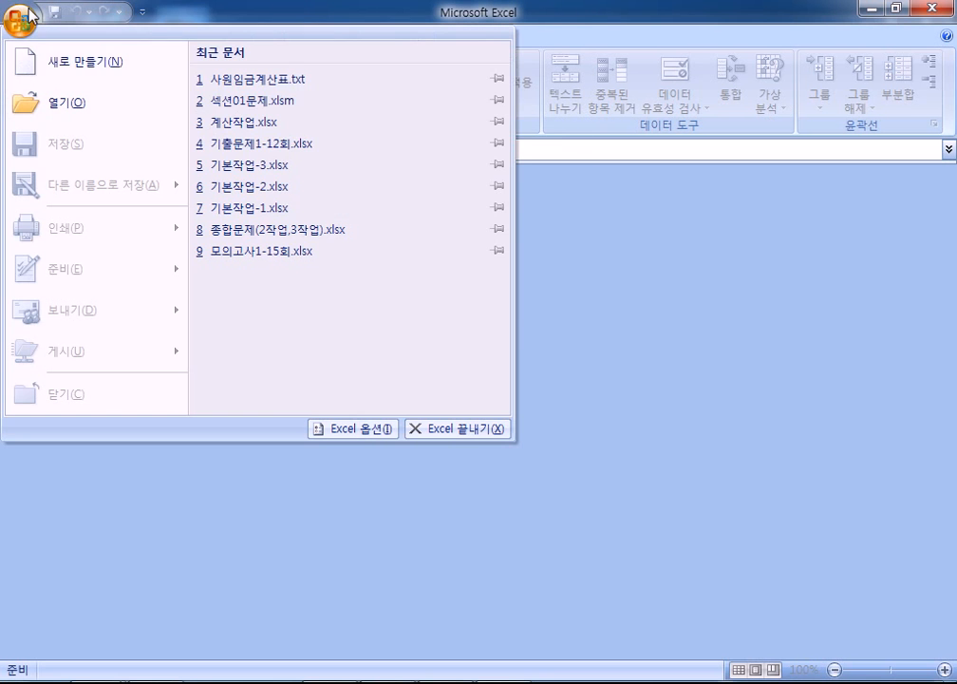
left_click(232, 101)
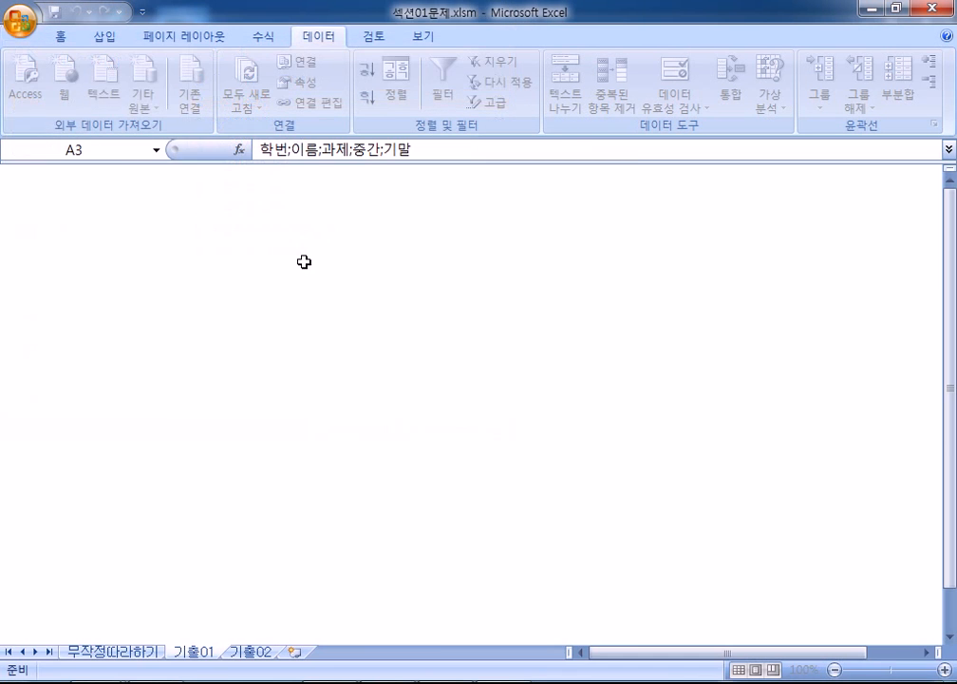
left_click(252, 653)
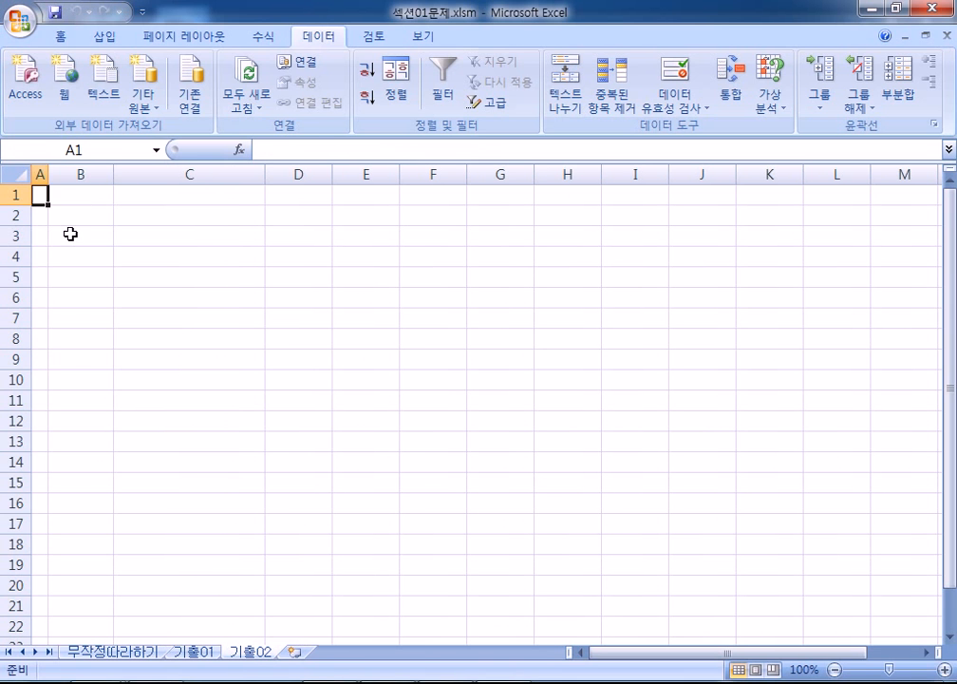
- Examine the preset widths of columns B, D, F and C on the empty 기출02 sheet
left_click(73, 171)
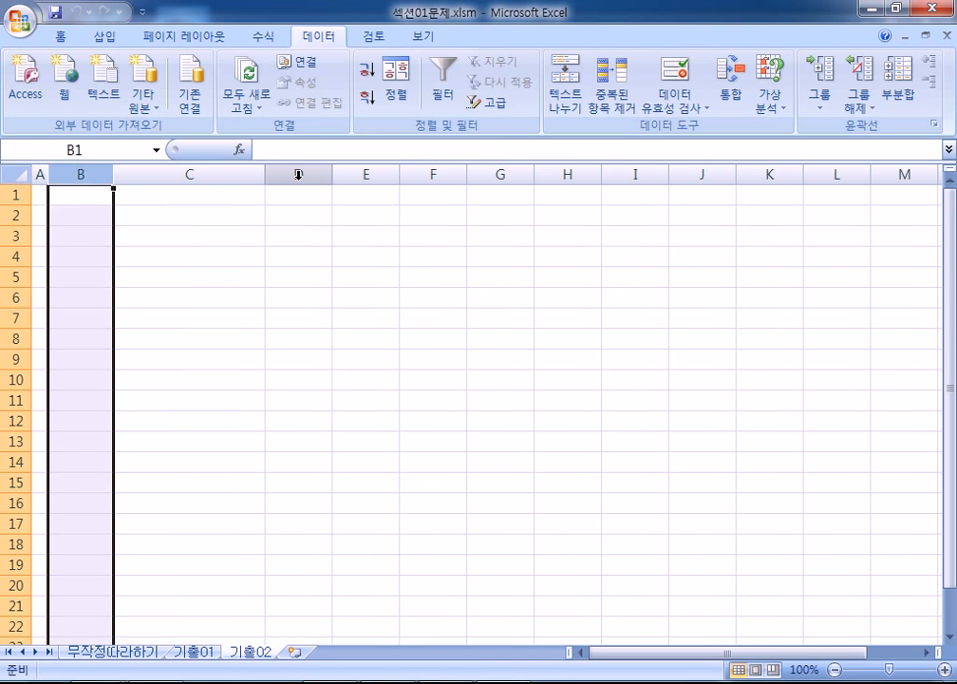
left_click(295, 172)
left_click(442, 171)
left_click(223, 171)
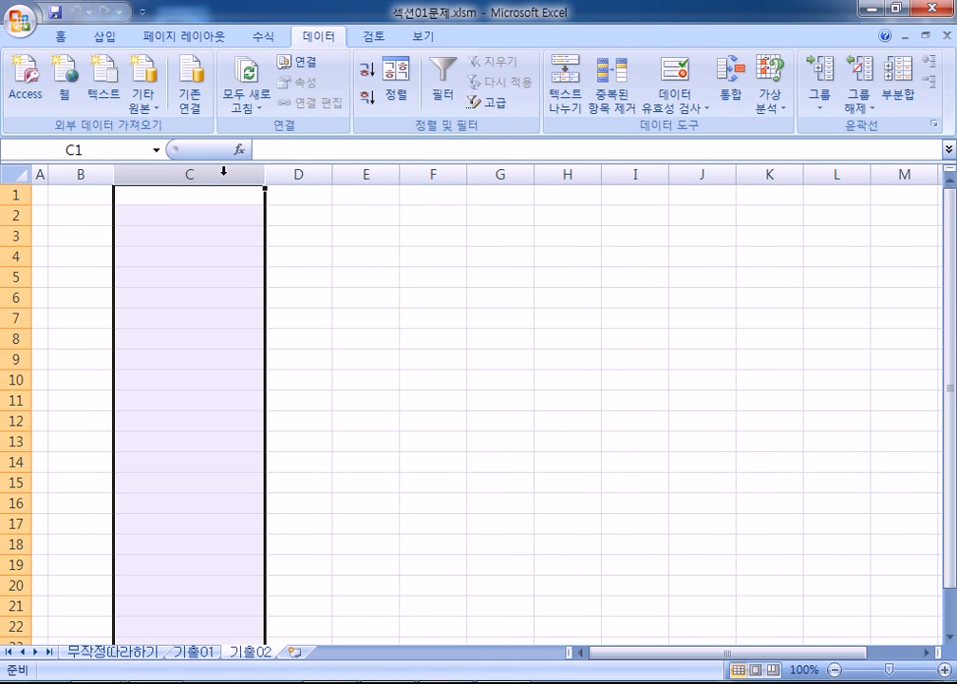
- Select cell B2 as the target and open 총무부사원현황.txt as delimited text with space added as a separator
left_click(67, 218)
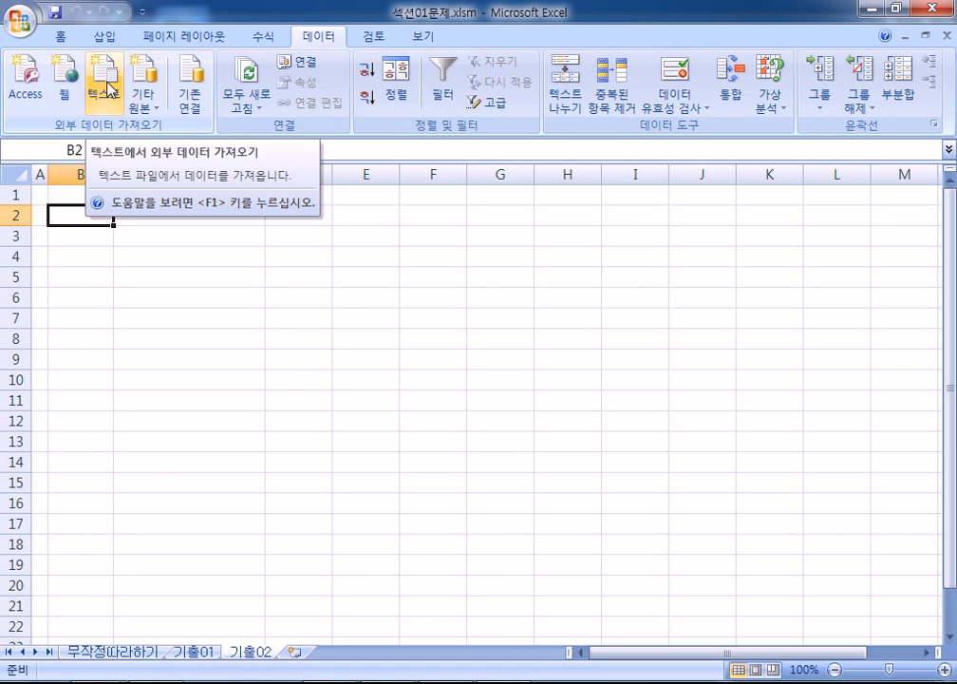
left_click(21, 19)
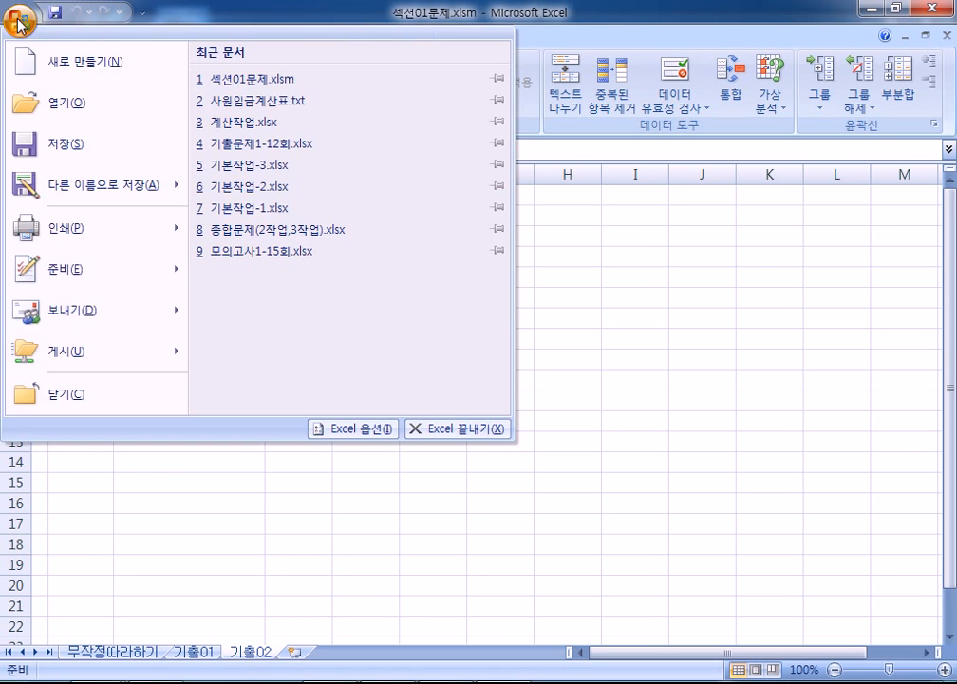
left_click(80, 112)
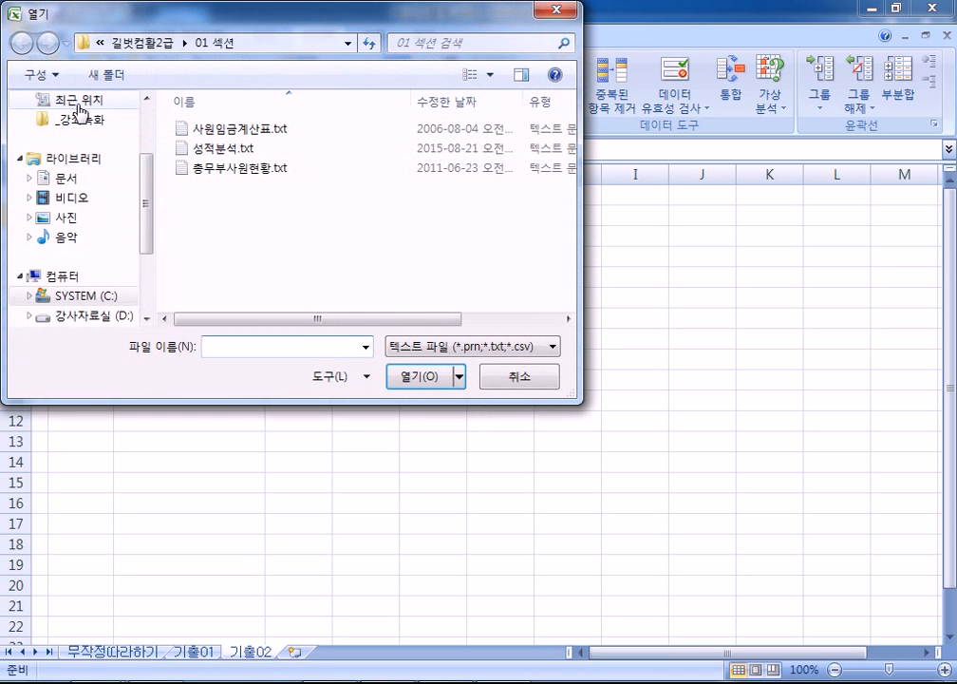
left_click(232, 172)
left_click(424, 379)
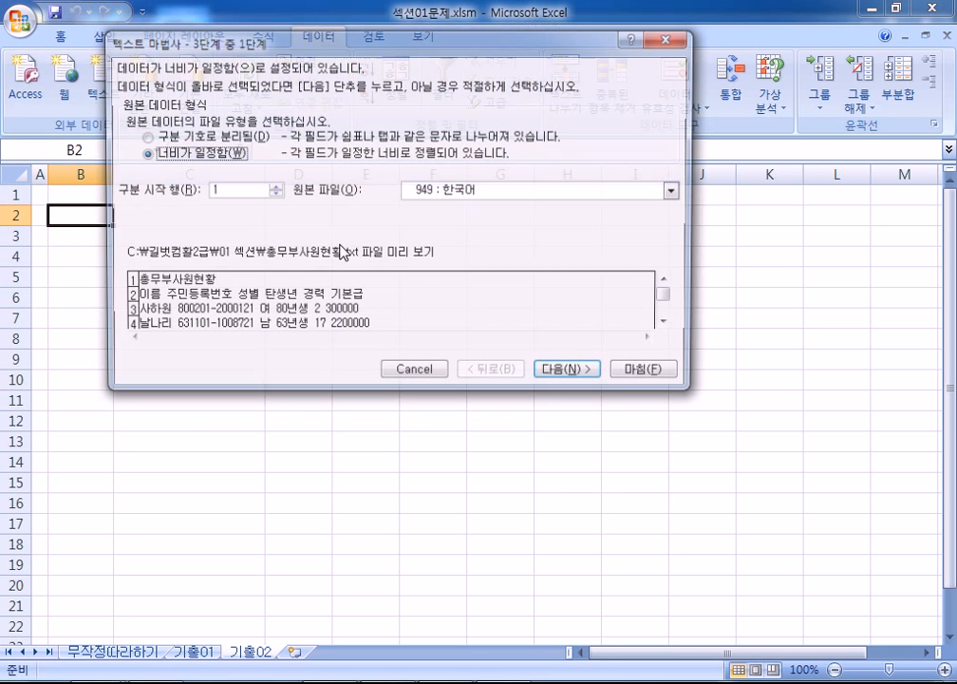
left_click(195, 138)
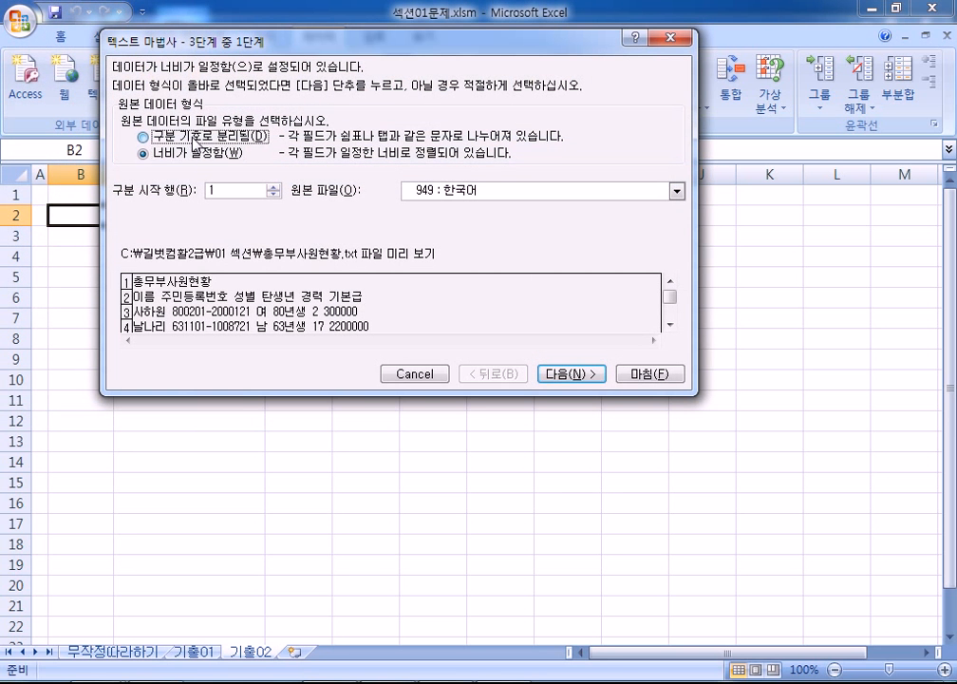
left_click(566, 374)
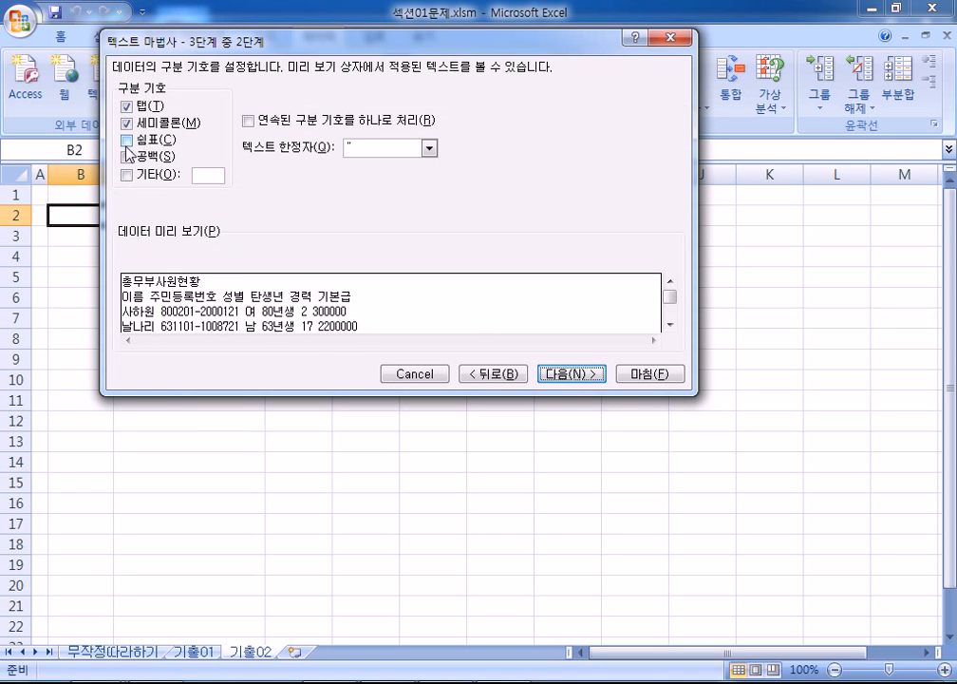
left_click(127, 157)
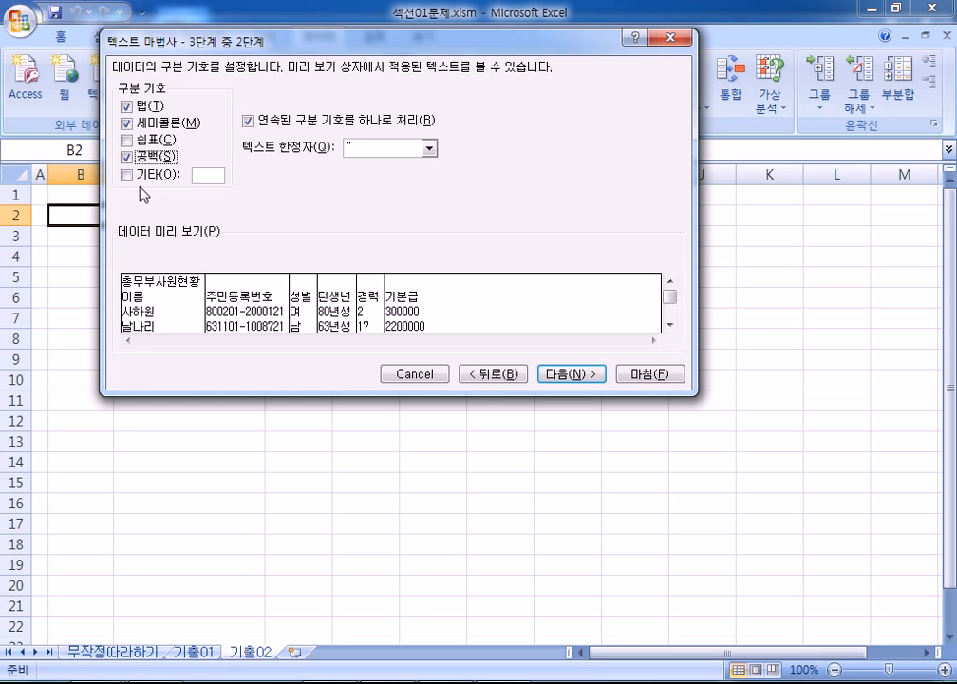
left_click(573, 375)
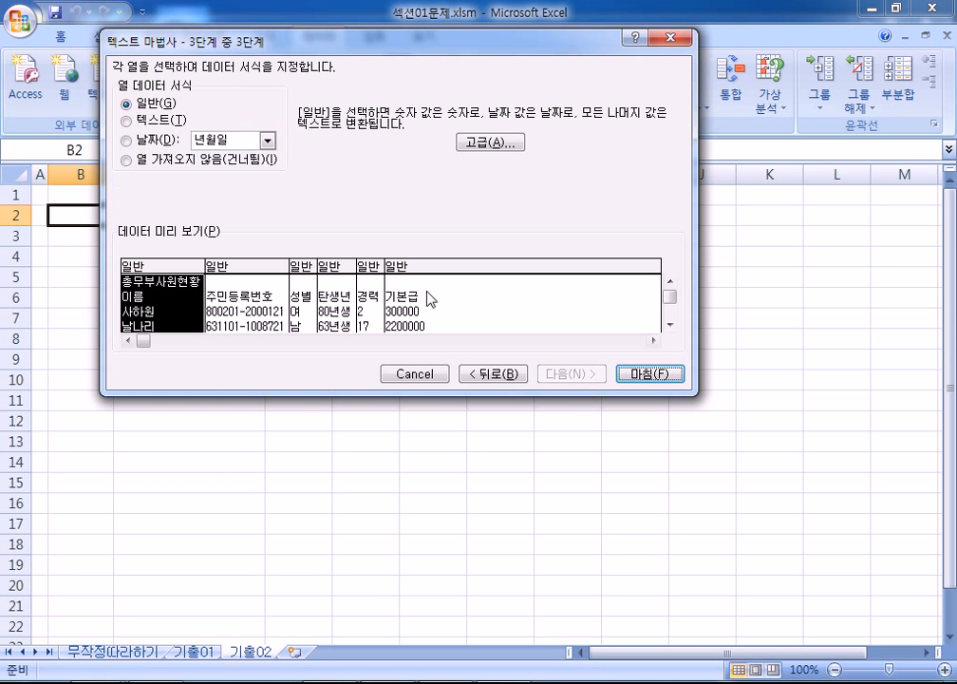
- Set the 경력 column to be skipped (열 가져오지 않음) and finish the text wizard
left_click(374, 306)
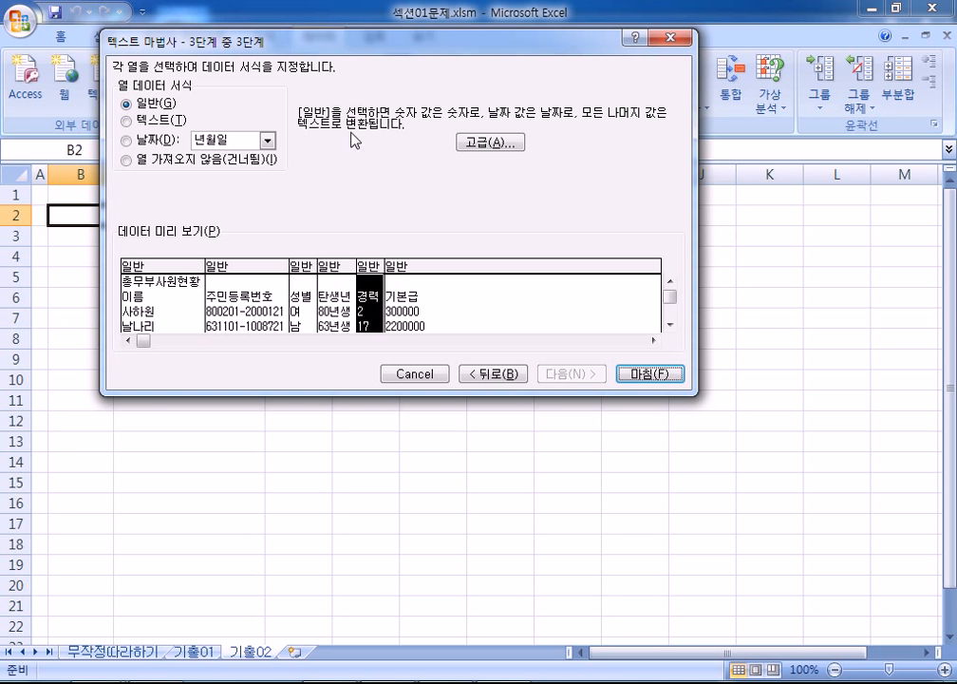
left_click_drag(325, 43, 291, 10)
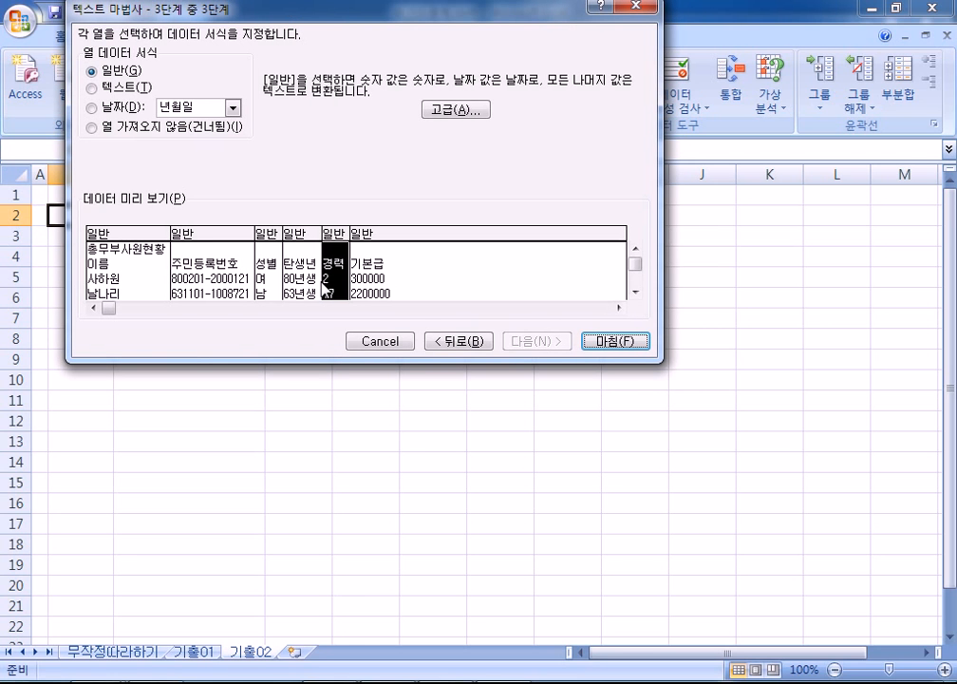
left_click(314, 285)
left_click(342, 284)
left_click(99, 124)
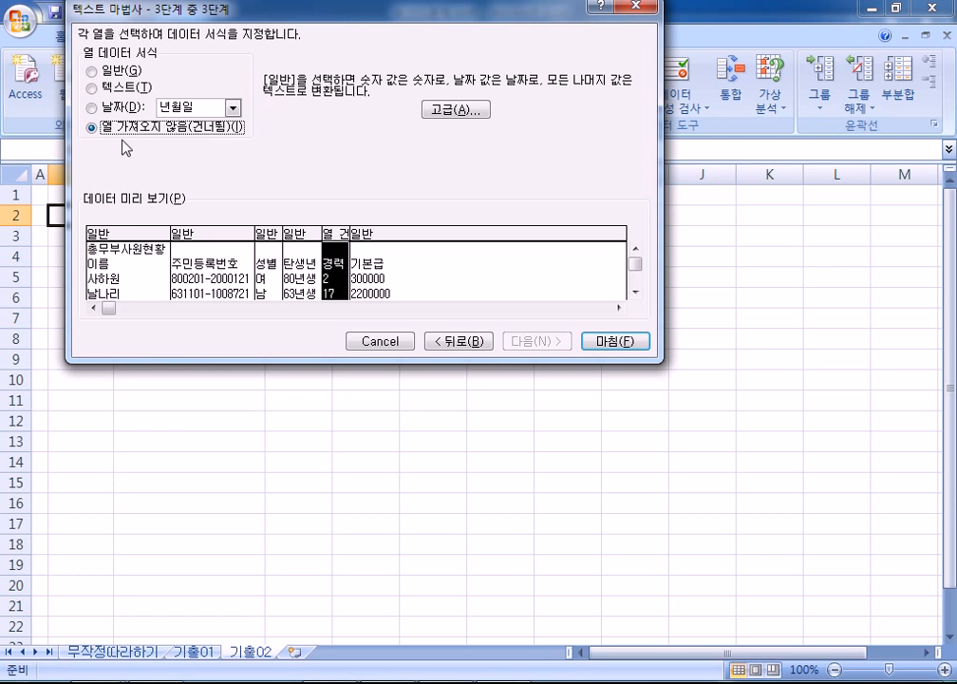
left_click(110, 74)
left_click(105, 128)
left_click(616, 341)
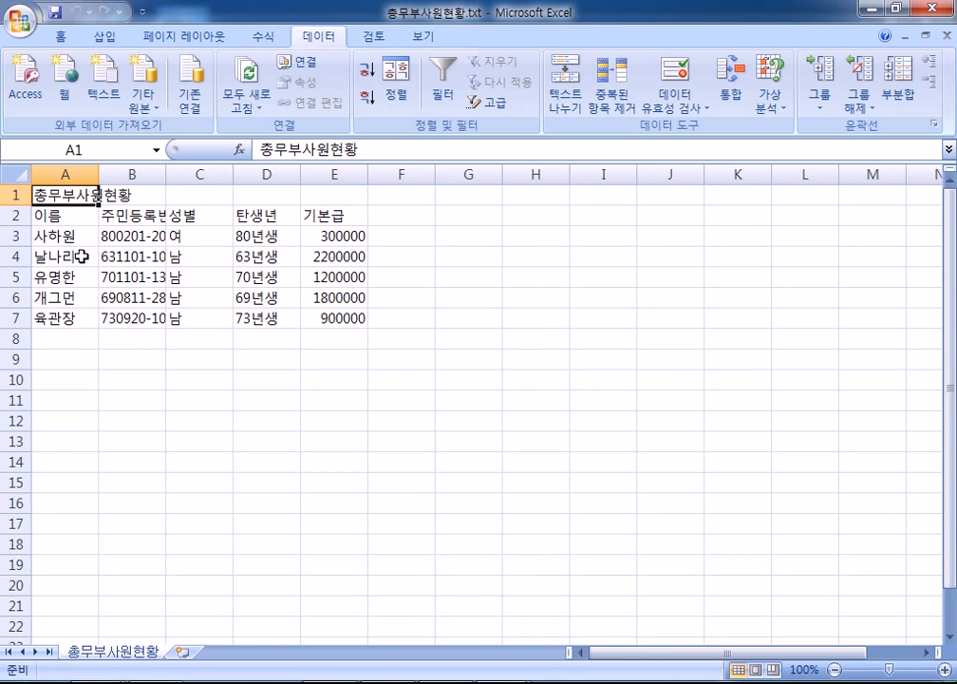
- Copy range A1:E7 of the opened text file and paste it at B2 of the 기출02 sheet in 섹션01문제.xlsm
left_click_drag(48, 195, 333, 320)
key("ctrl+c")
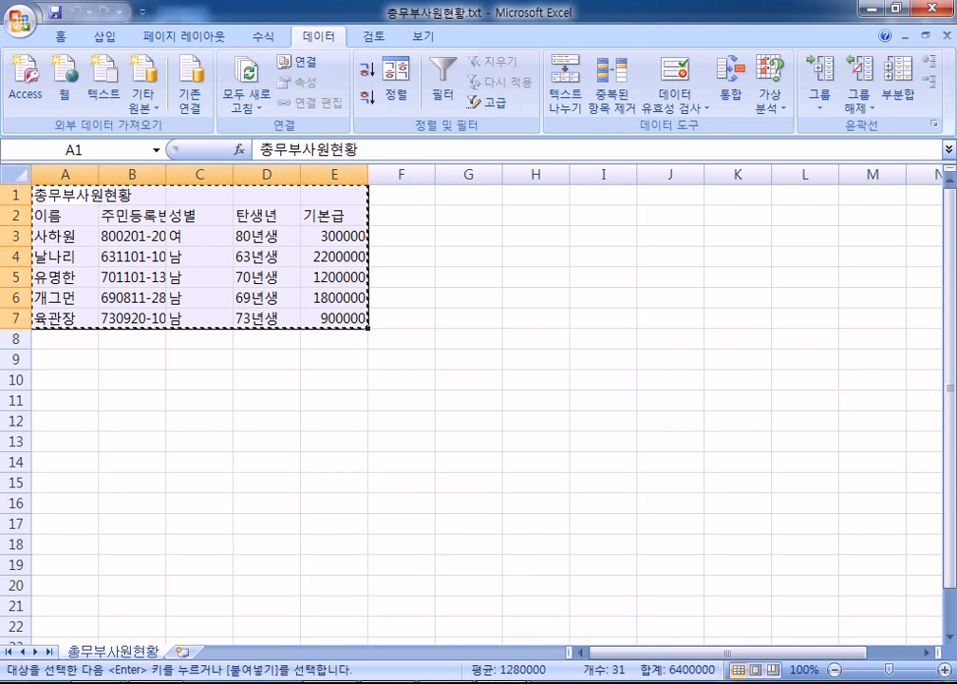
left_click(405, 566)
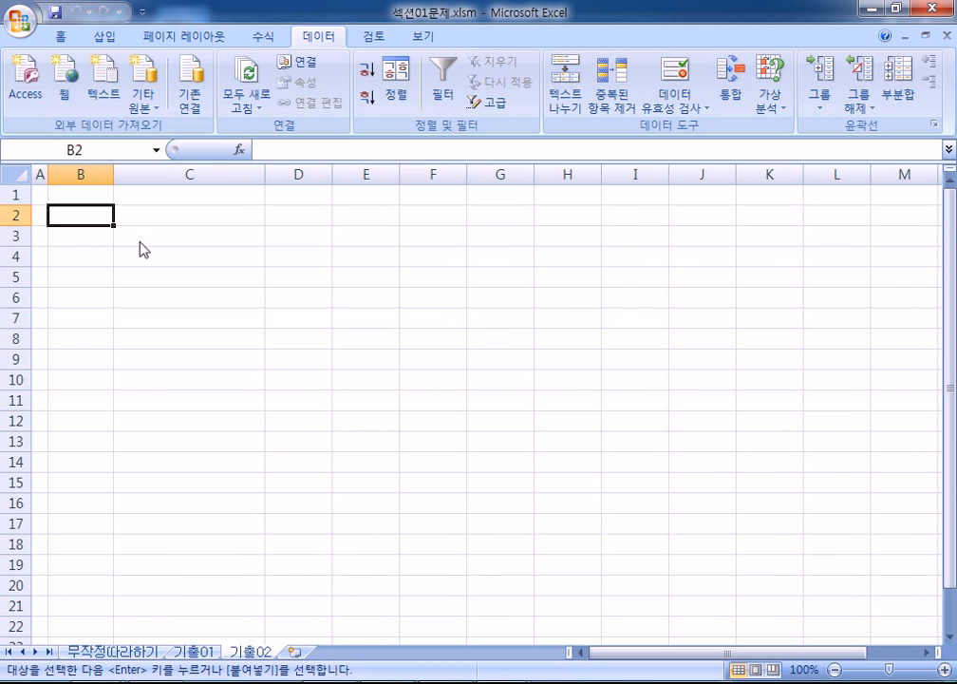
key("ctrl+v")
left_click(146, 275, "alt")
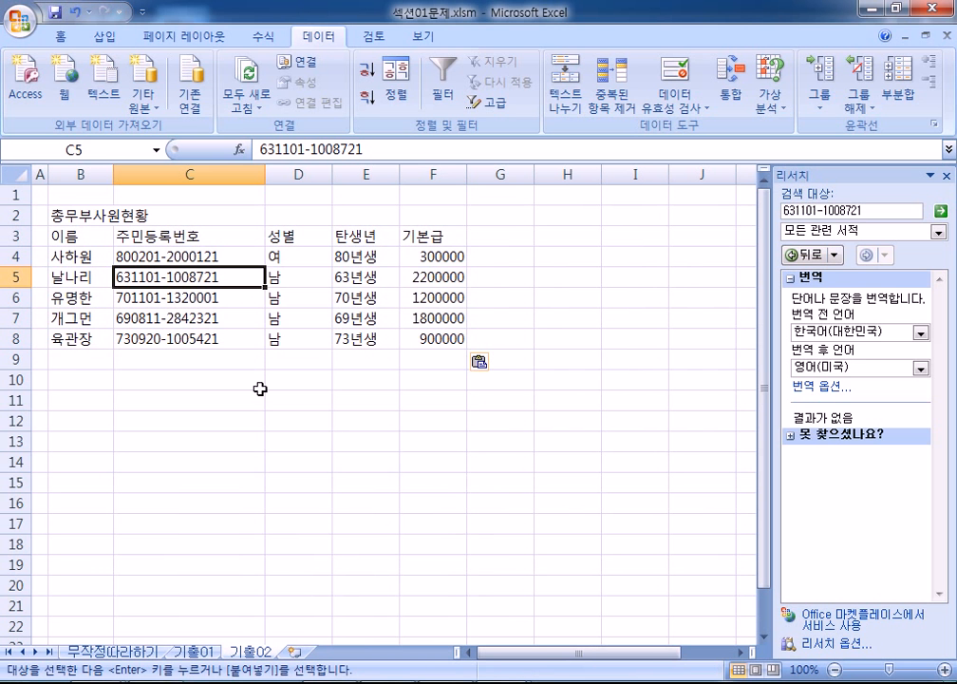
- Return to the 총무부사원현황.txt workbook, select cell A1 and cancel the copy selection
mouse_move(453, 605)
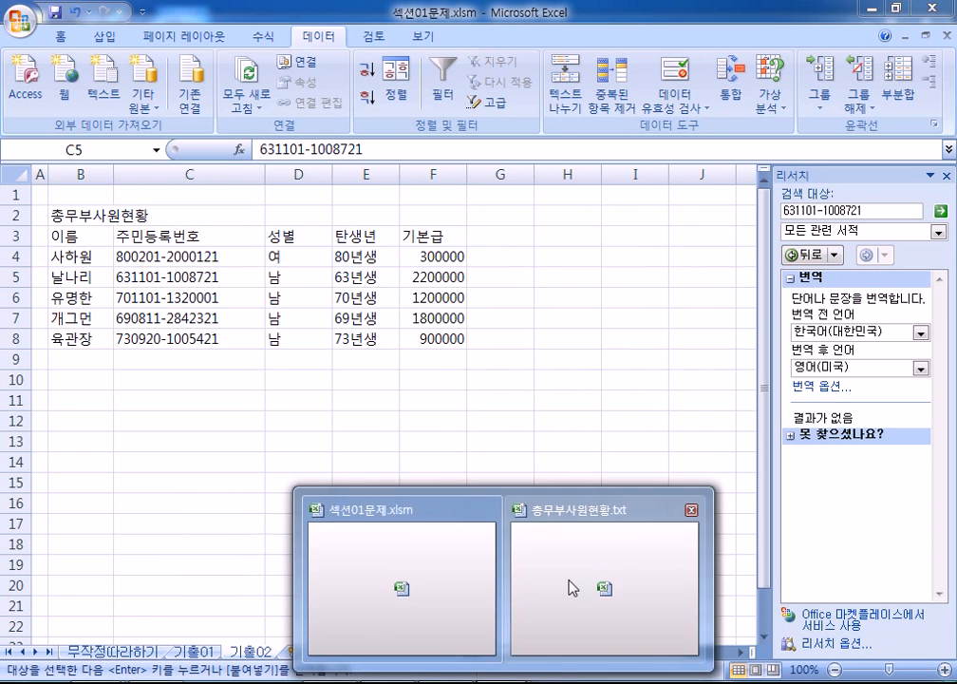
left_click(571, 586)
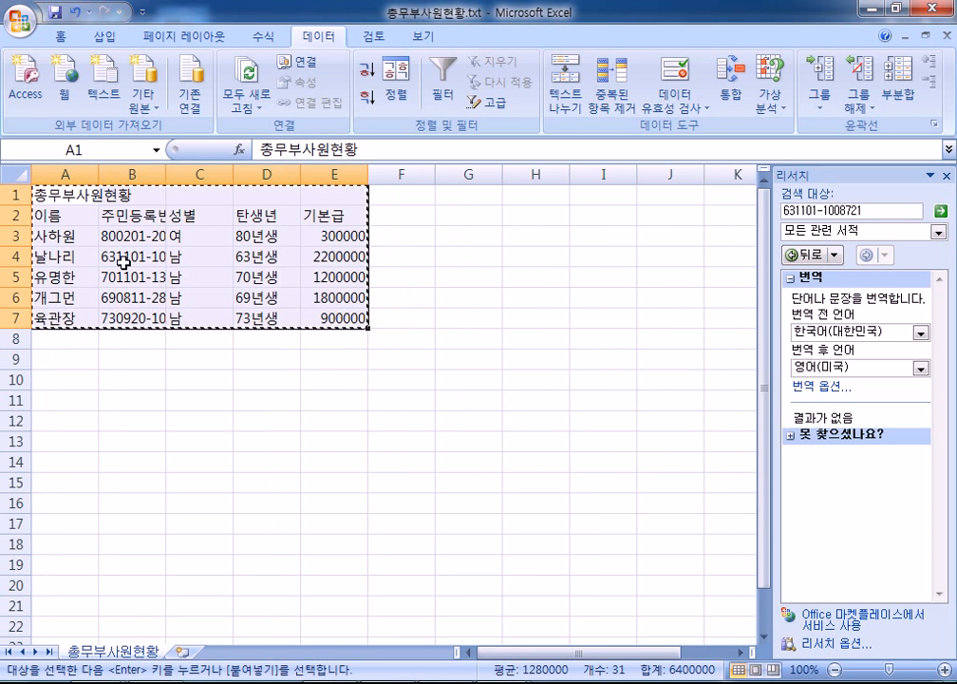
left_click(55, 198)
key("Escape")
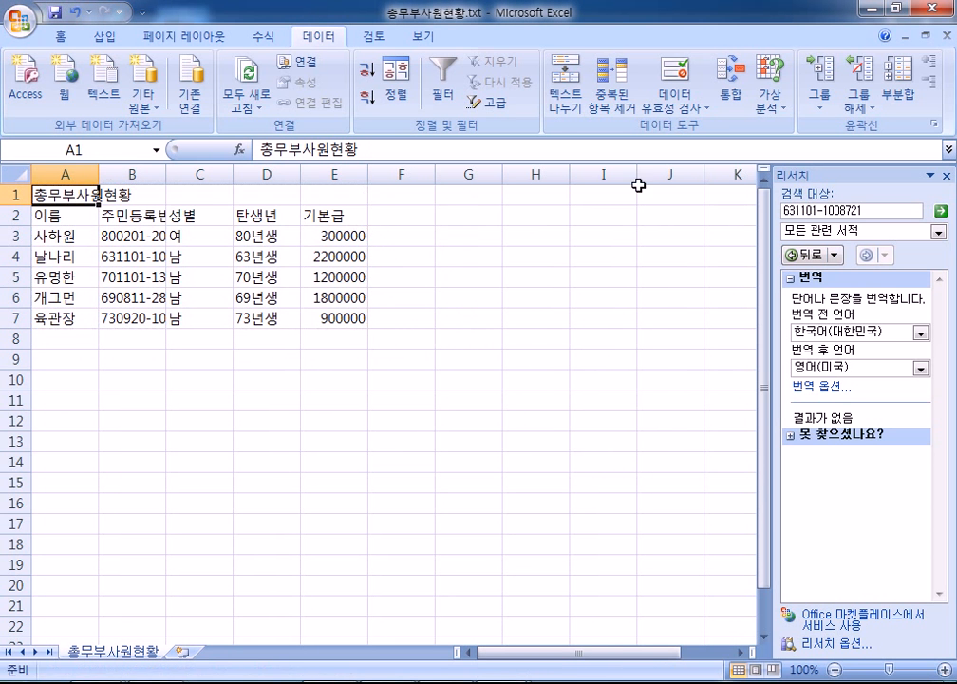
- Close the research pane, copy range A1:E7 of the text workbook and switch to the 기출02 sheet in 섹션01문제.xlsm
left_click(946, 175)
left_click_drag(86, 196, 310, 327)
key("ctrl+c")
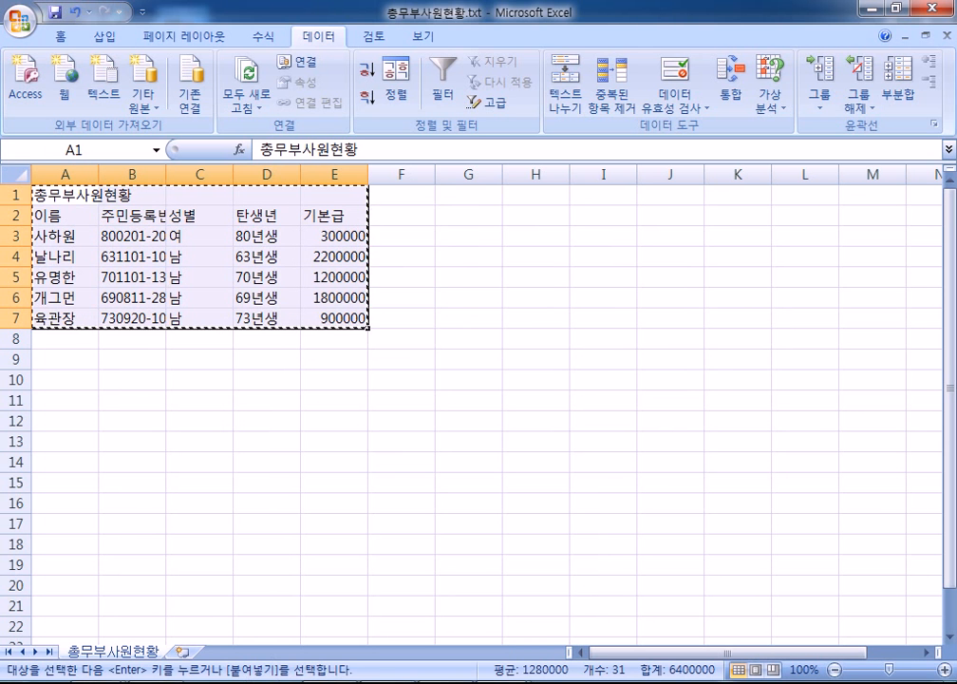
mouse_move(417, 631)
left_click(429, 584)
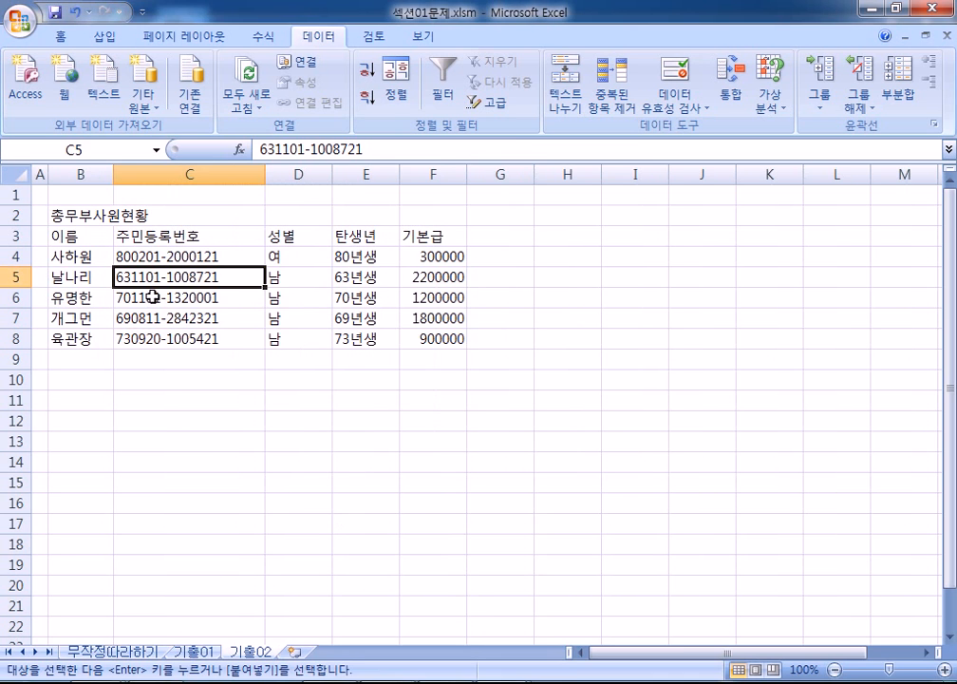
- Examine the pasted table's starting cell B2 and the widths of columns B, C and D on the 기출02 sheet
left_click(62, 216)
left_click(133, 400)
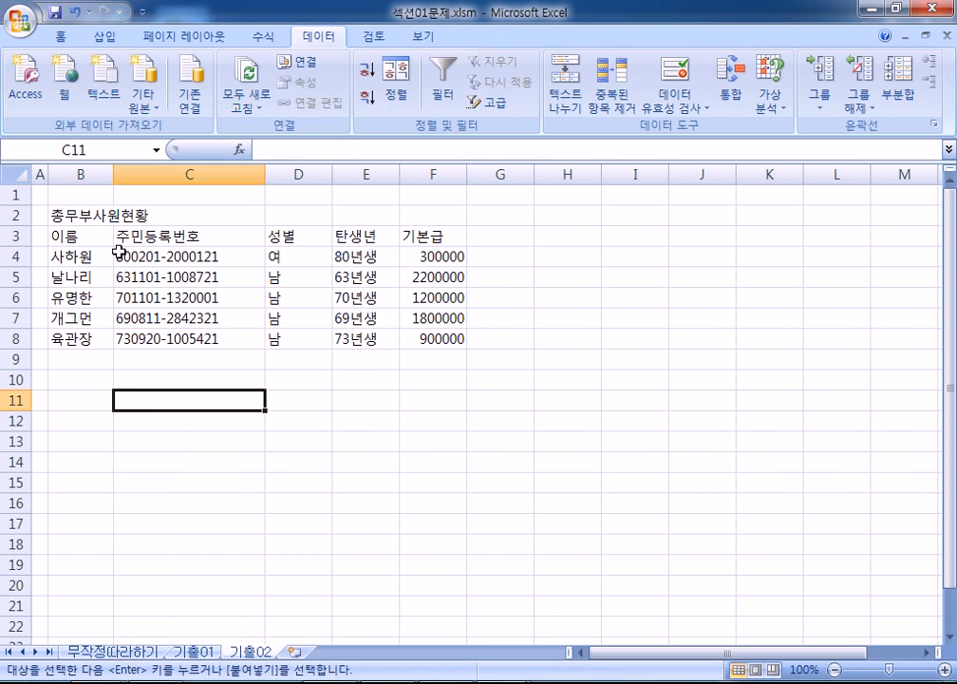
left_click(168, 171)
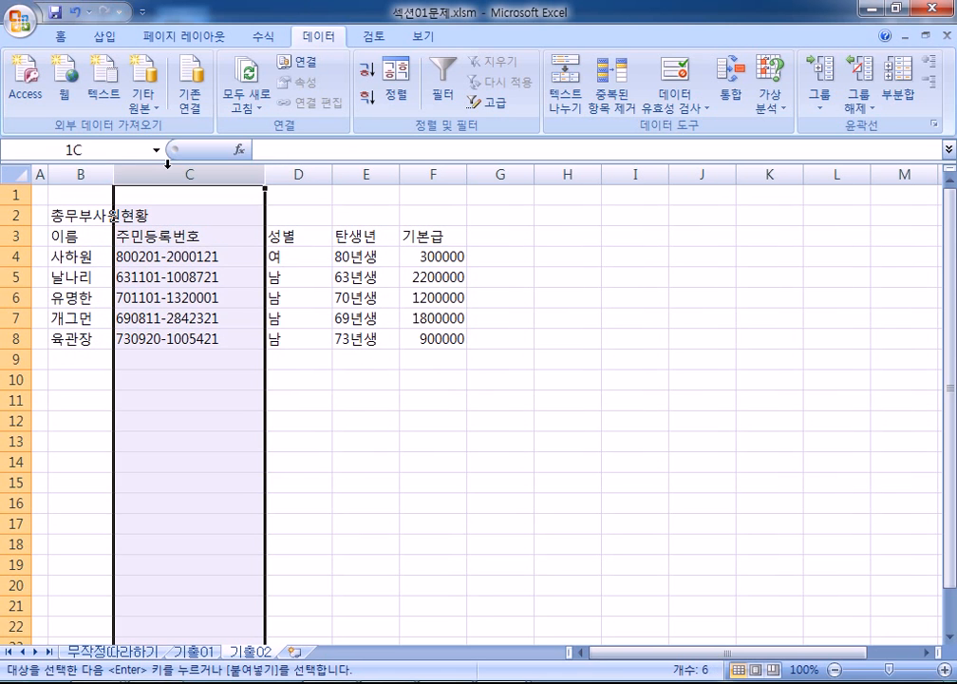
left_click(81, 173)
left_click(298, 174)
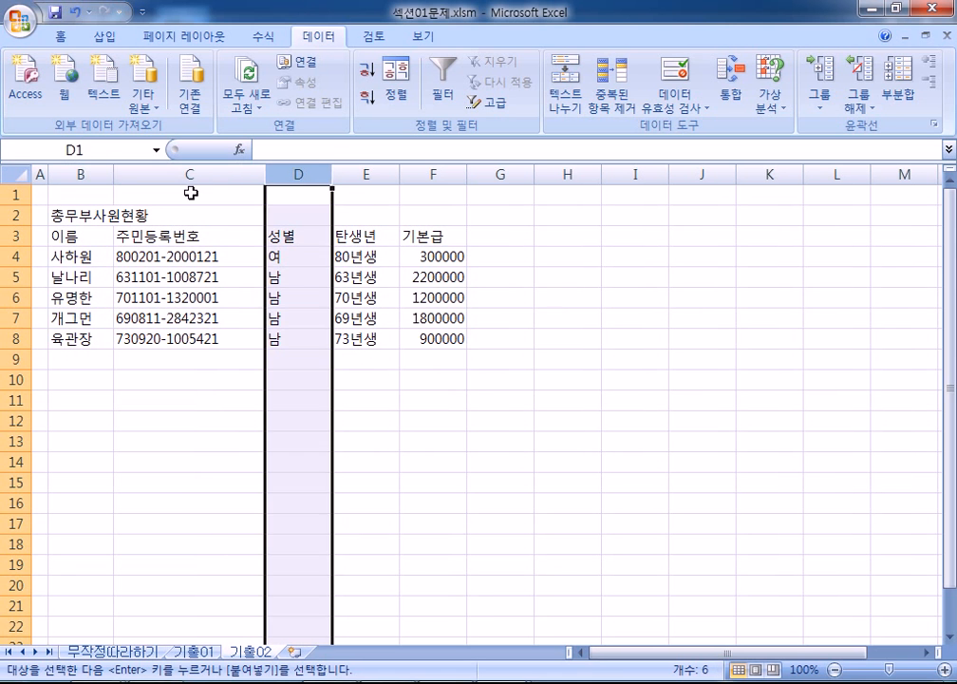
left_click(175, 238)
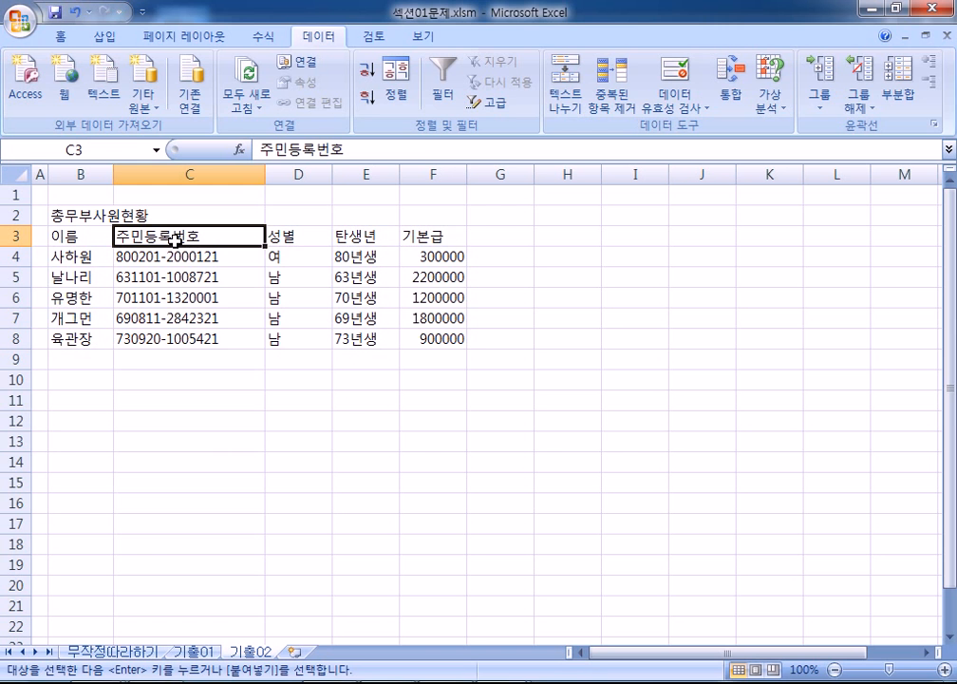
- Bring up the Notepad notes, switch to the host.new21.net site in the browser and open its 공부방 board
left_click(351, 683)
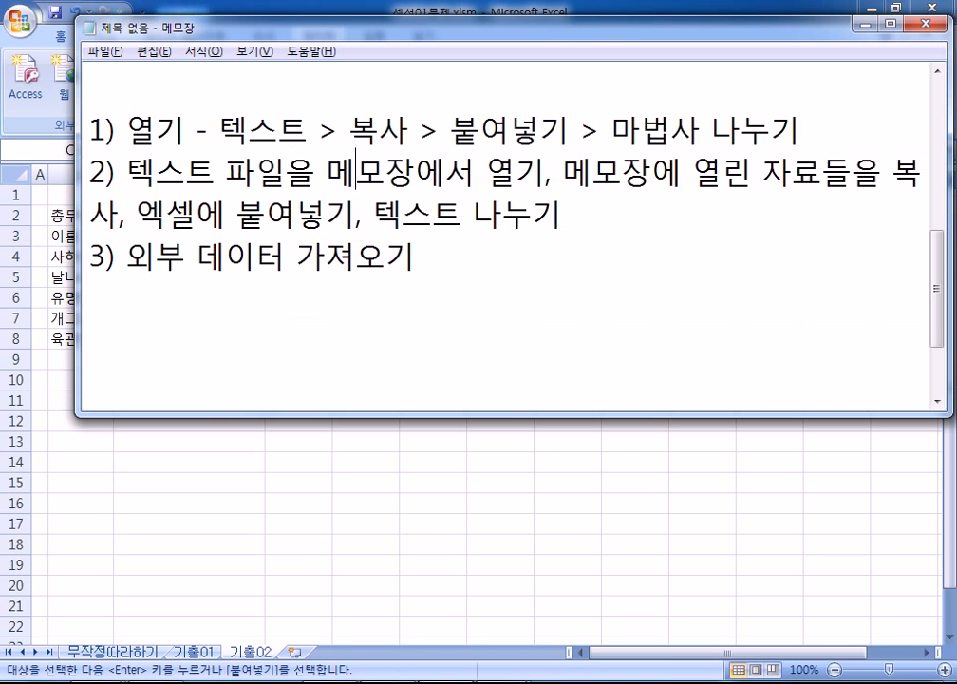
left_click(429, 314)
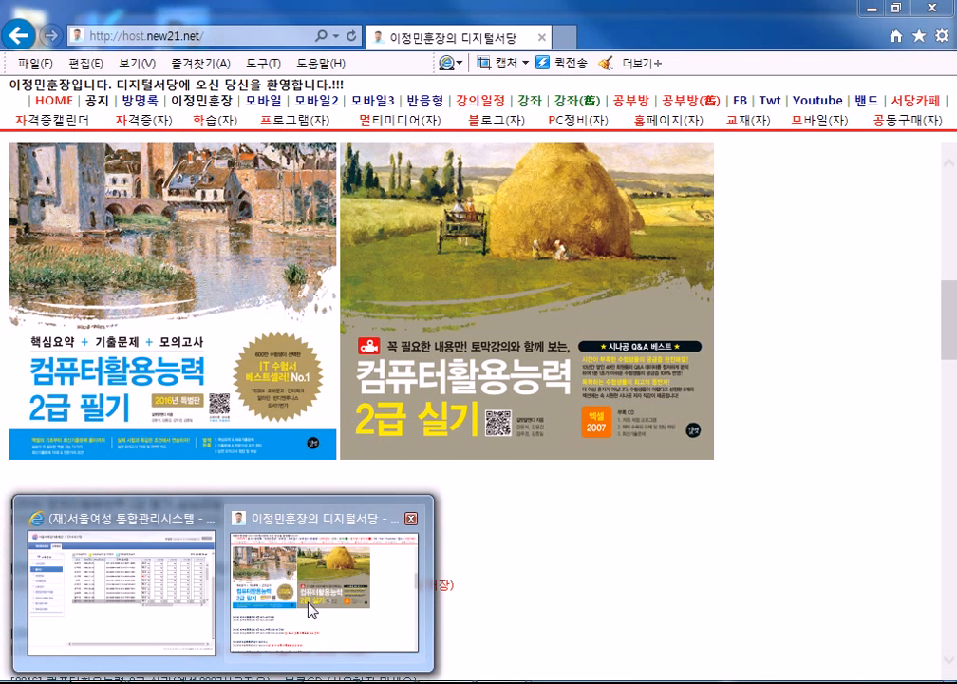
left_click(311, 608)
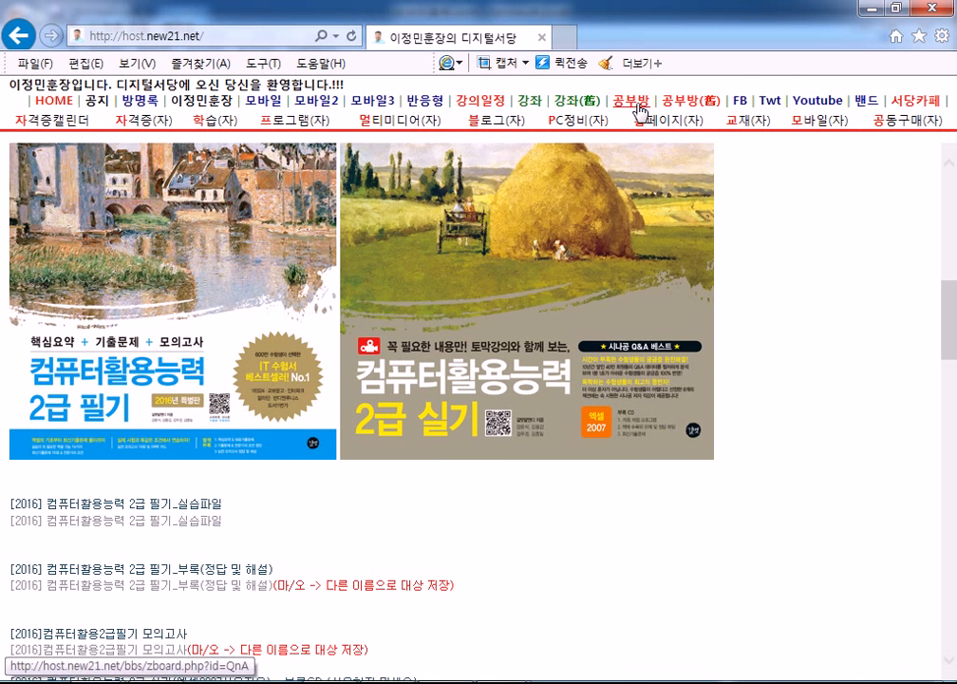
left_click(642, 111)
- Find the post 중부_01주차(컴활자격증) 15/10/06 in the board list and open it
scroll(541, 404, "down", 3)
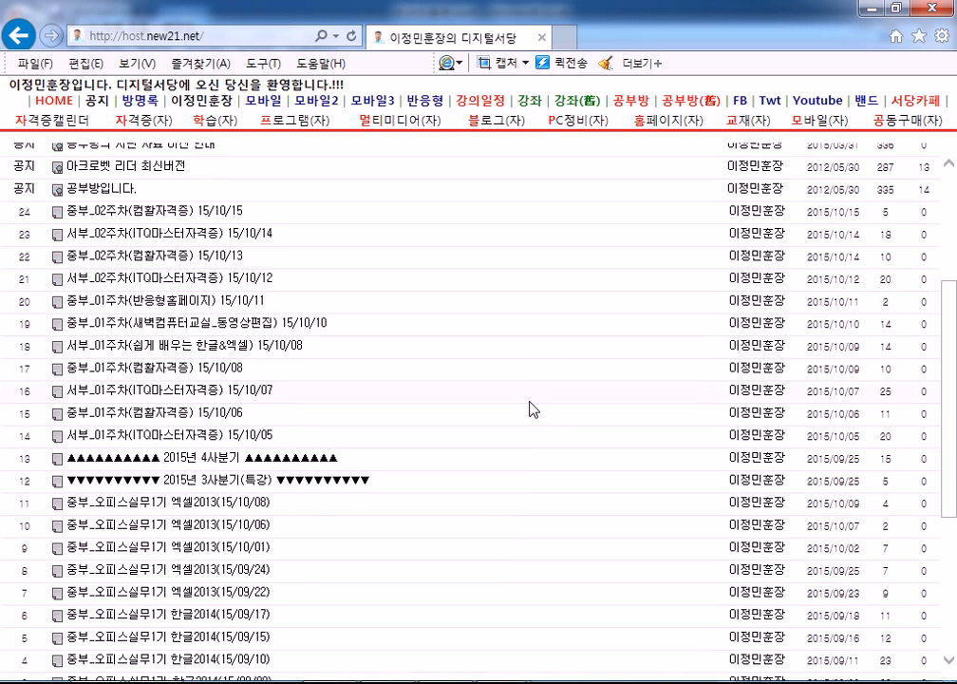
scroll(530, 403, "up", 2)
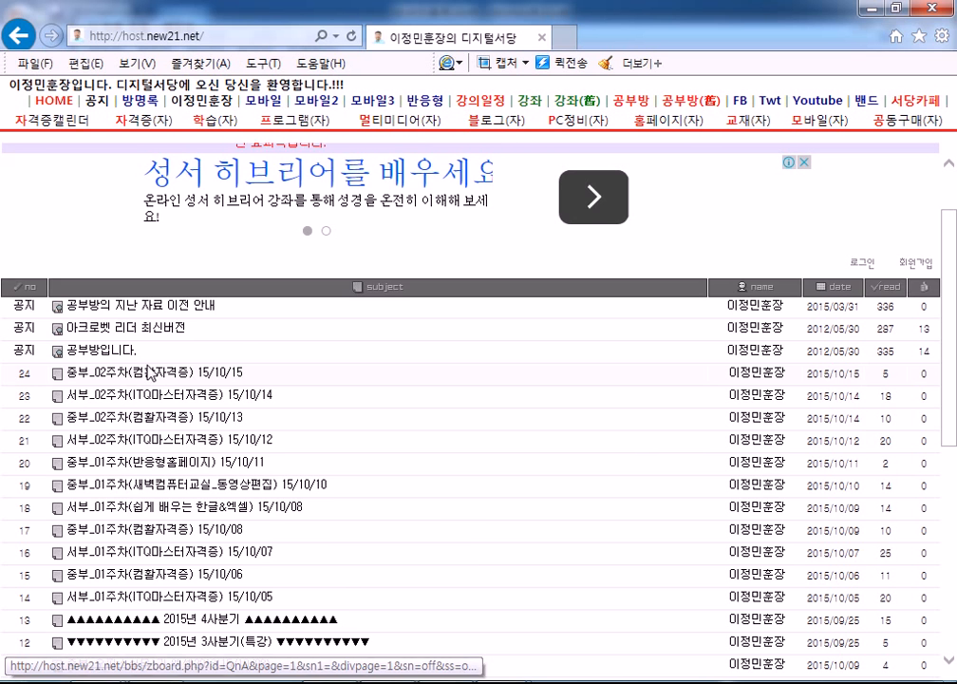
scroll(150, 373, "down", 2)
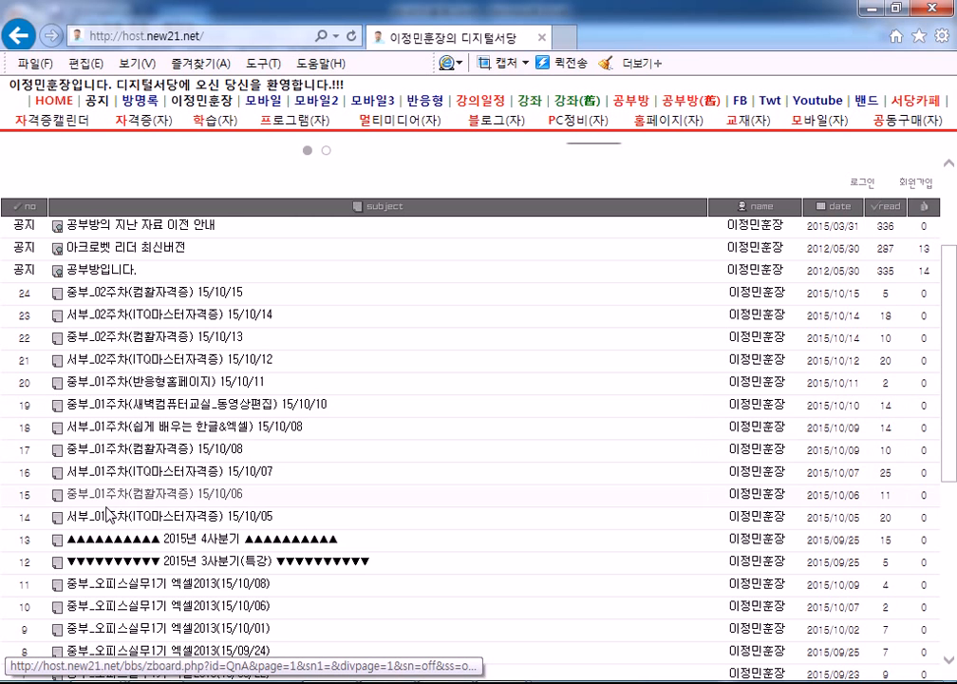
scroll(95, 542, "down", 4)
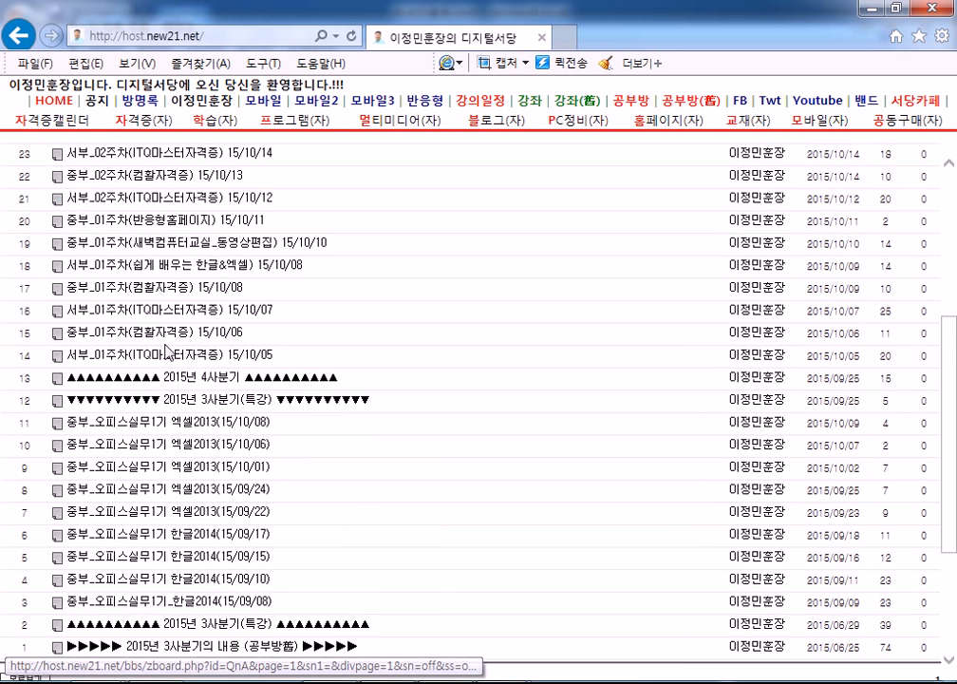
left_click(191, 336)
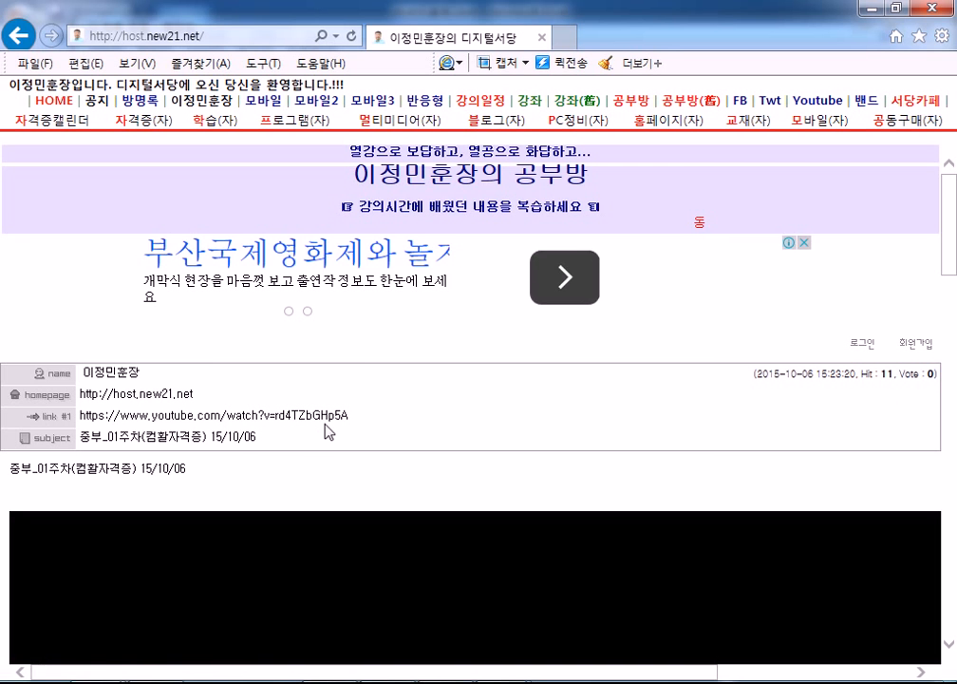
- Look through the lesson video post, return to the 공부방 list and close the browser window
scroll(377, 432, "down", 2)
scroll(415, 419, "down", 3)
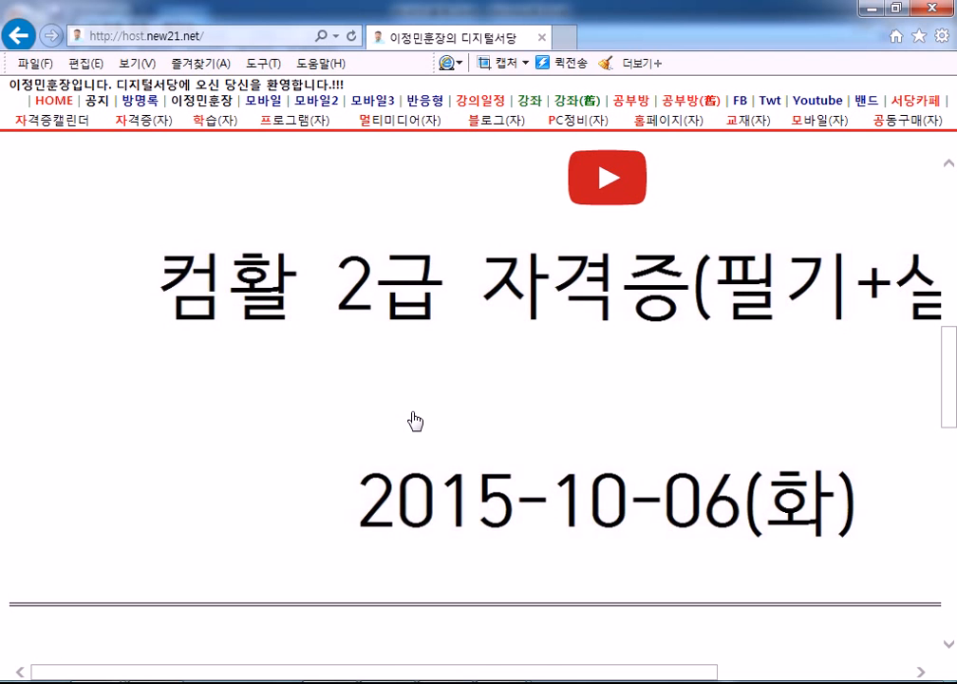
scroll(409, 421, "up", 2)
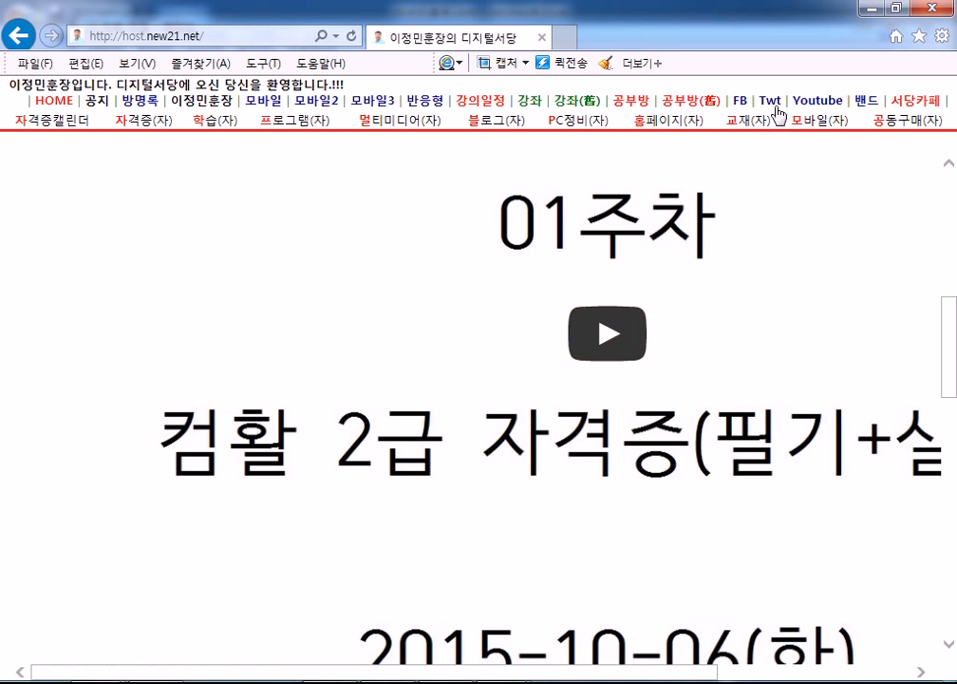
left_click(619, 103)
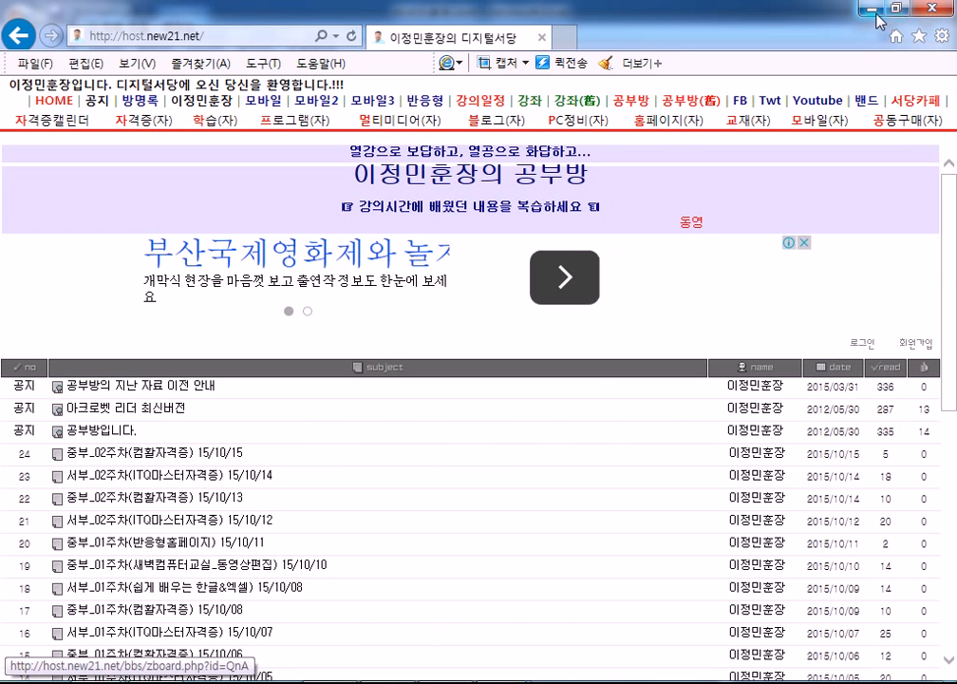
left_click(933, 10)
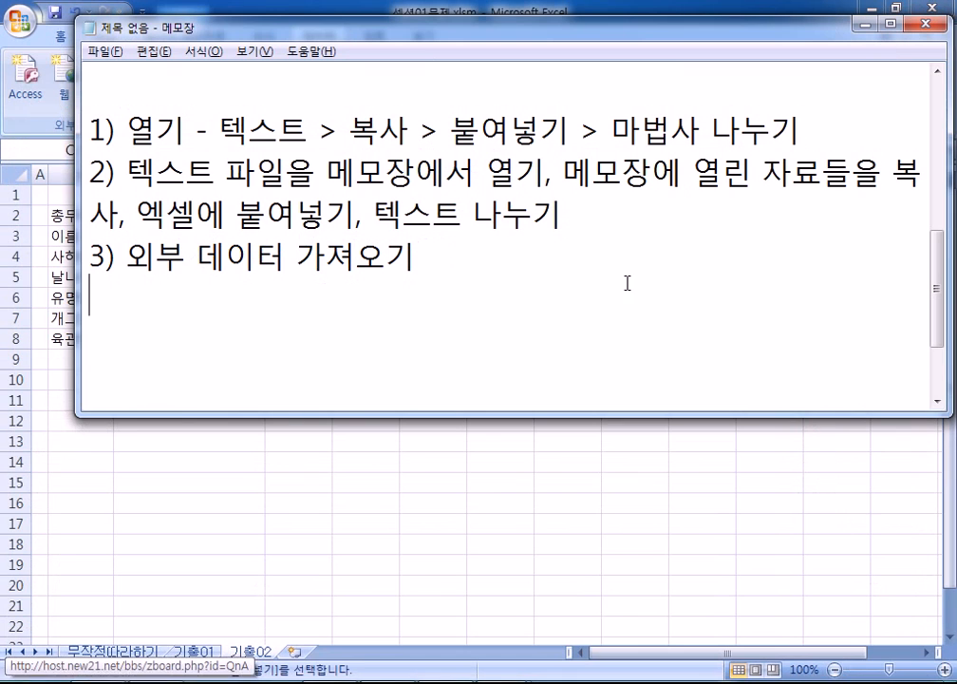
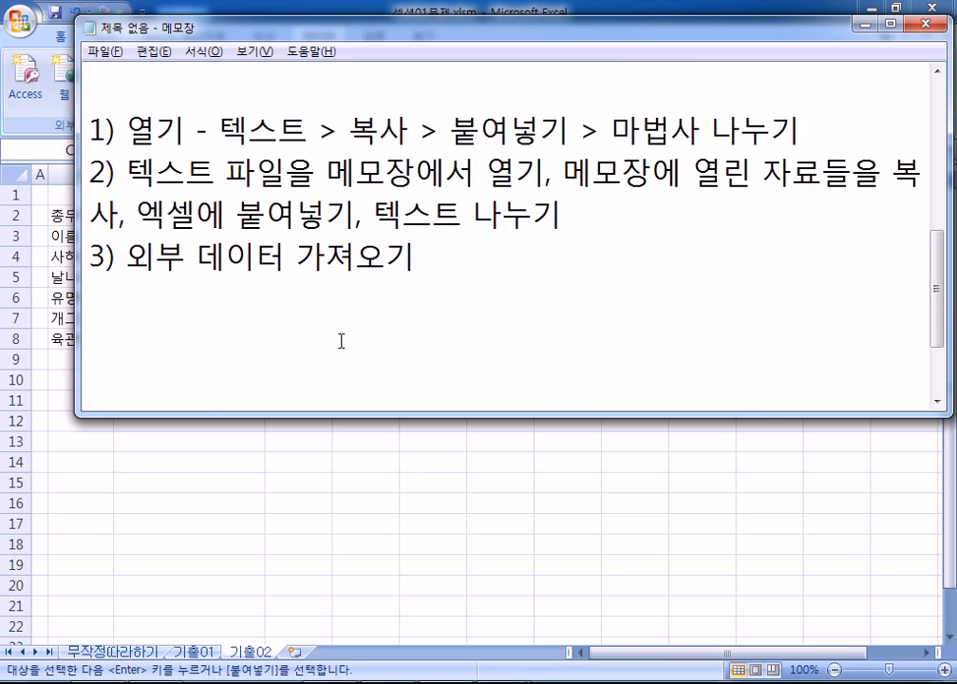
- Minimise the Notepad notes, bring up Excel's file-opening dialog and select the three text files in the 01 섹션 folder
scroll(341, 340, "up", 1)
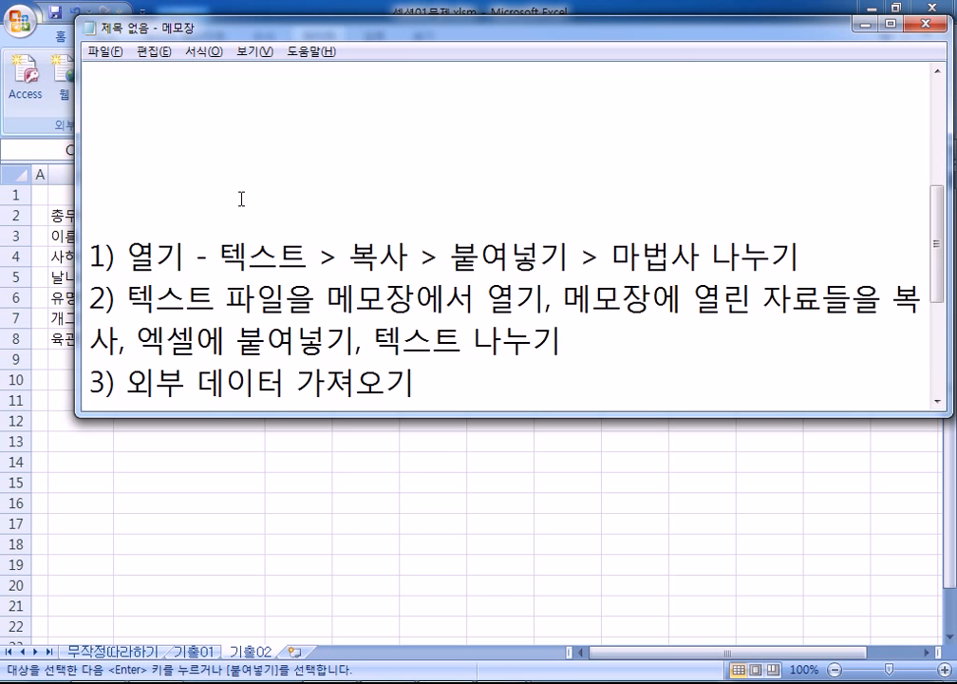
left_click(864, 25)
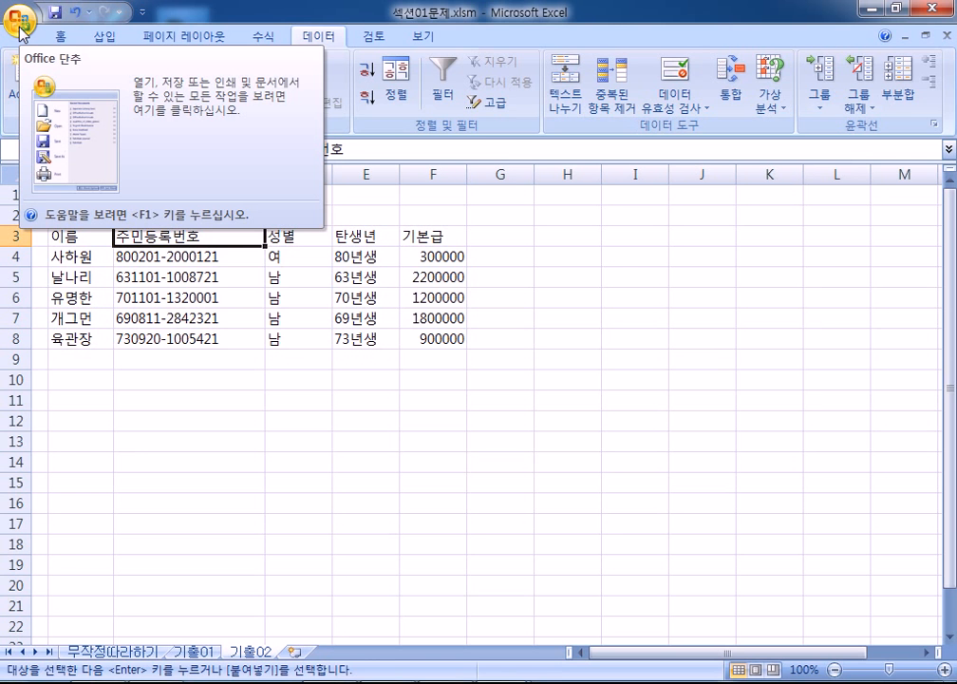
left_click(21, 23)
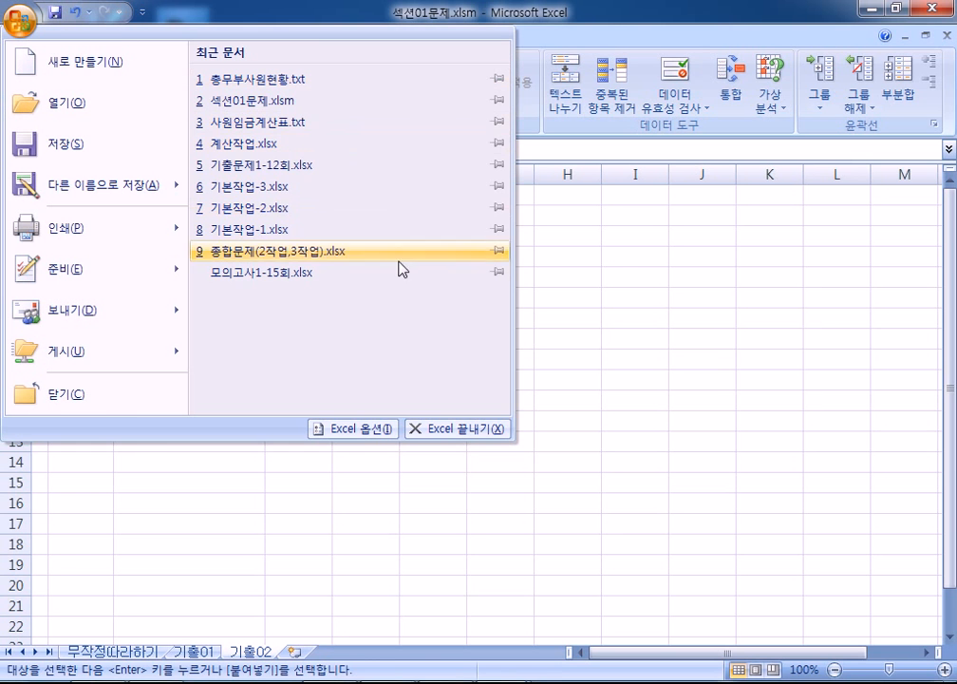
left_click(70, 108)
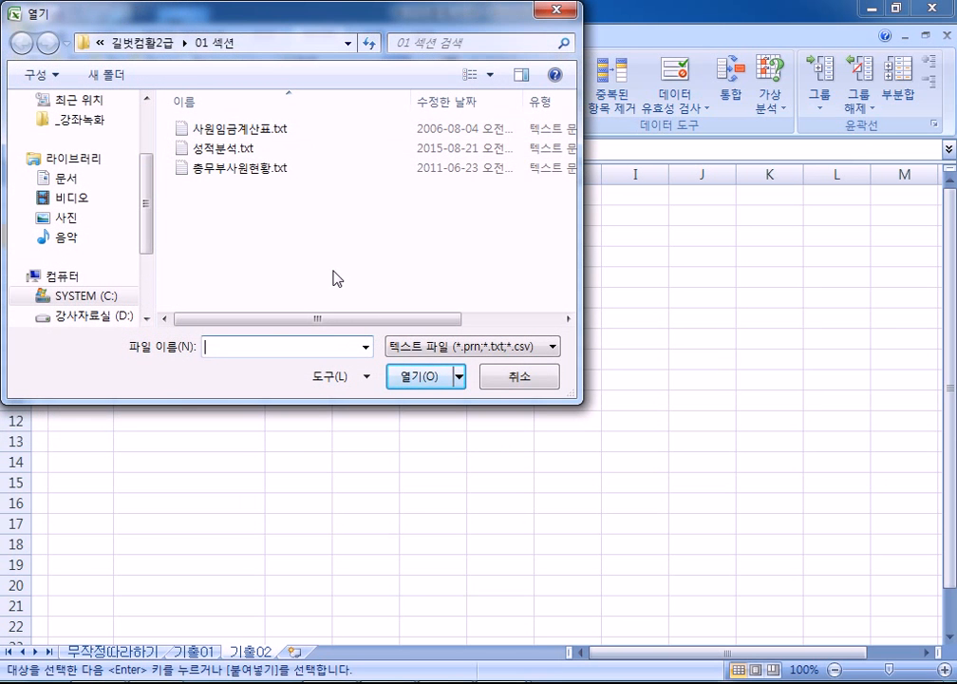
left_click_drag(350, 279, 244, 97)
left_click_drag(350, 285, 144, 96)
left_click_drag(344, 237, 187, 101)
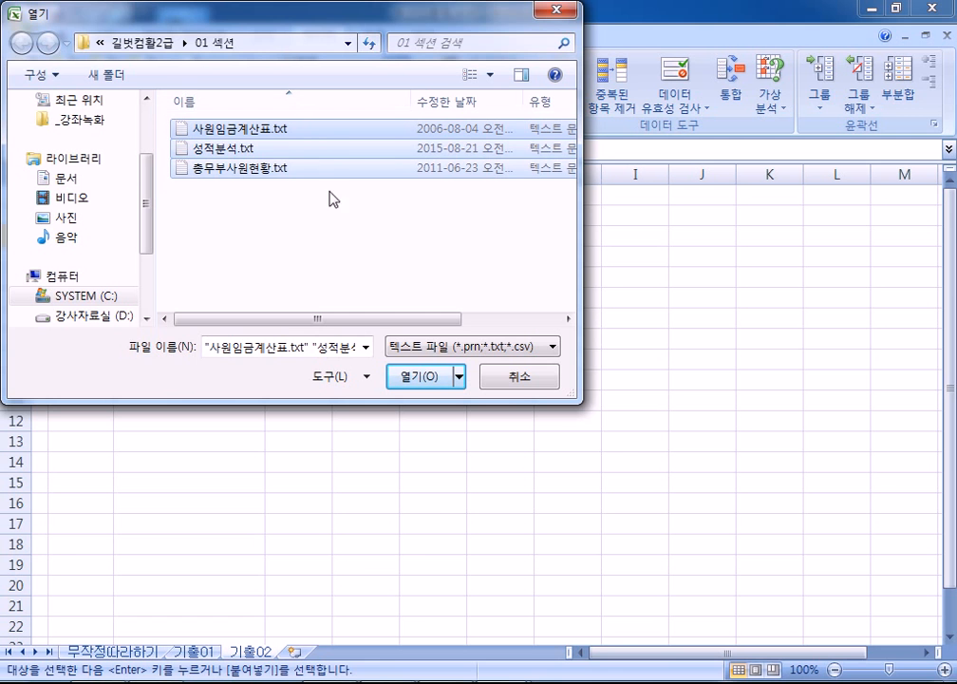
- Set the file type filter to 모든 Excel 파일, select 섹션02문제.xlsm and cancel opening a file
left_click(441, 351)
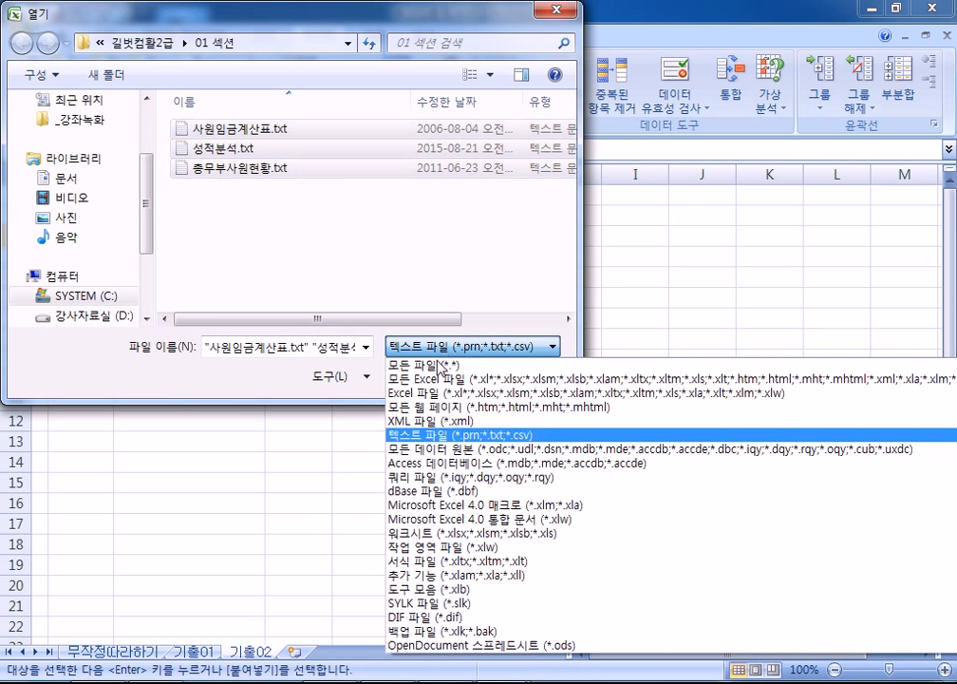
left_click(435, 386)
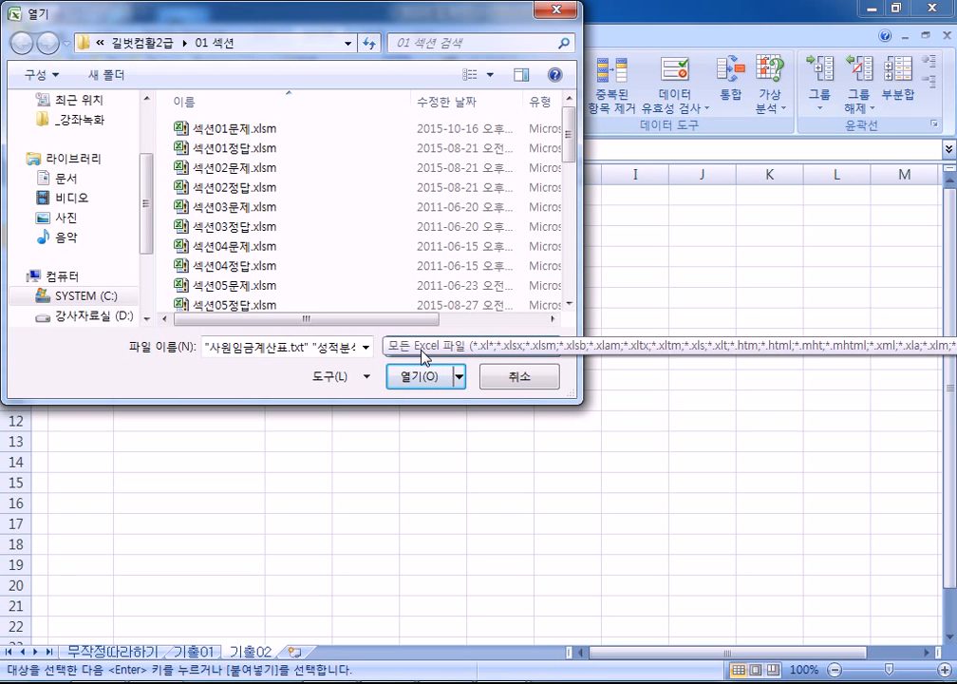
left_click(235, 175)
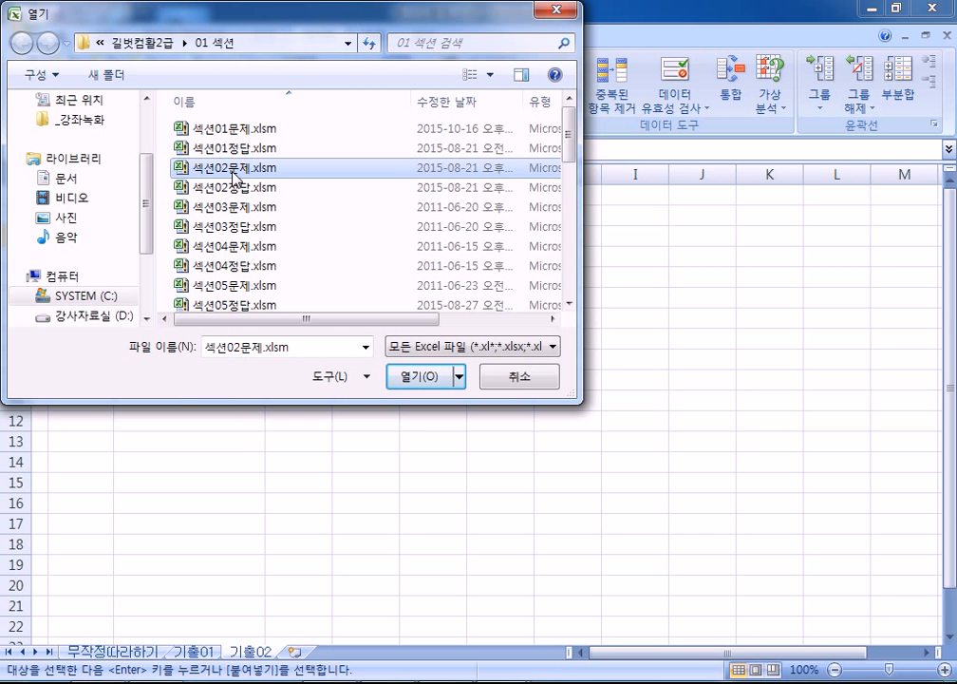
left_click(519, 377)
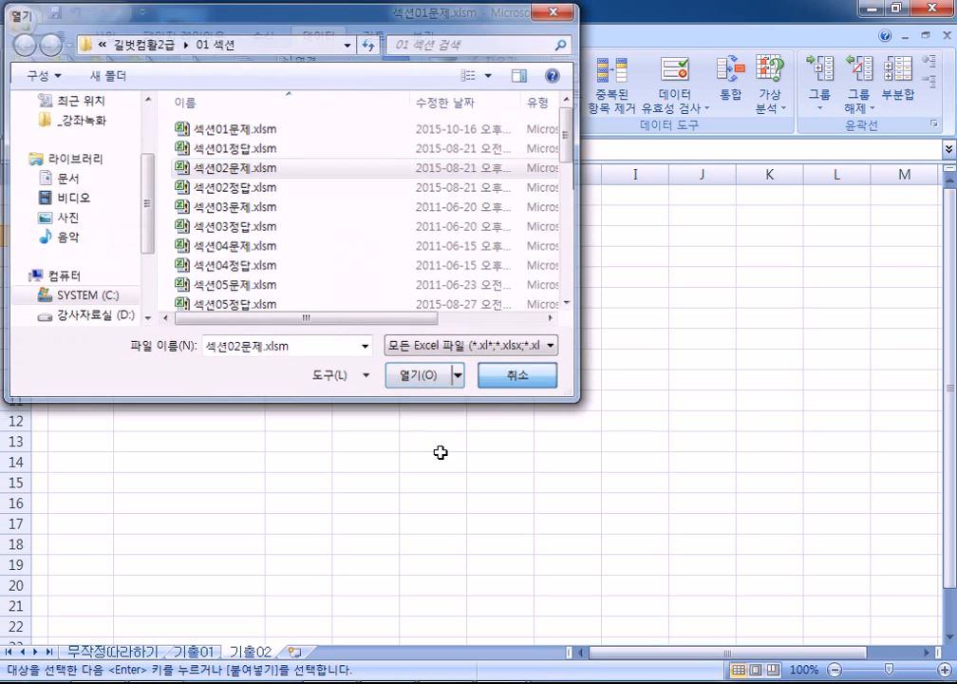
- Switch to File Explorer, open the 문서 library and examine ZoomIt.exe and the folder beside it
left_click(247, 683)
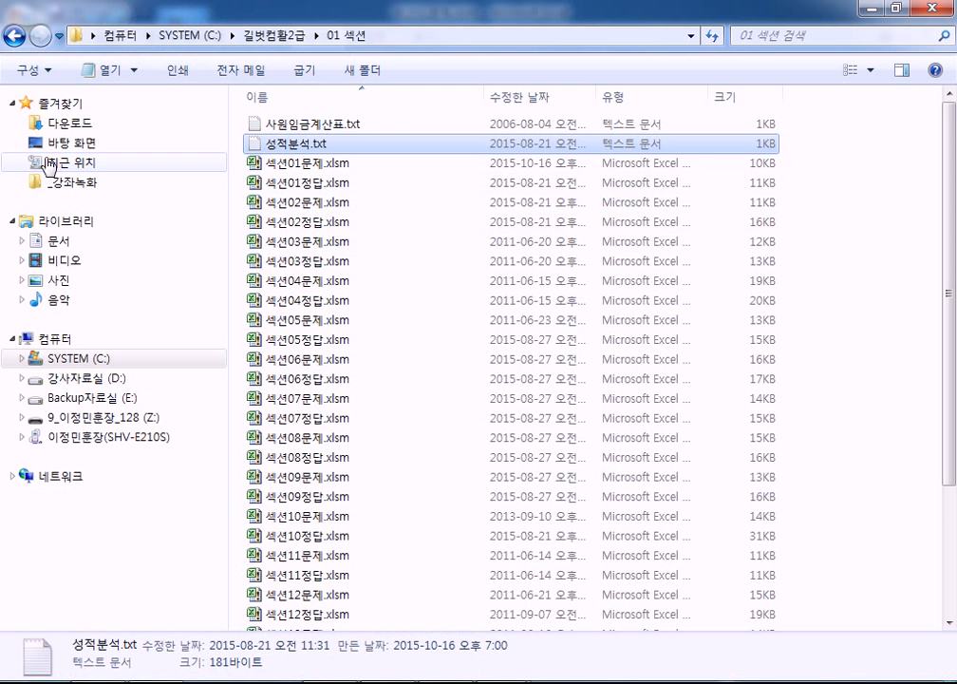
left_click(55, 246)
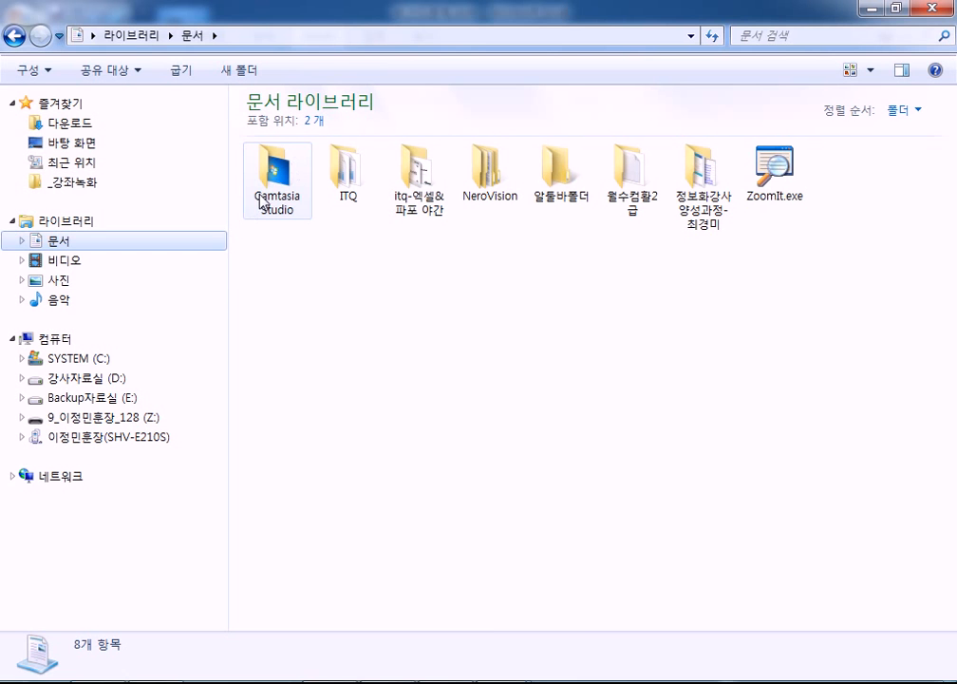
left_click_drag(842, 298, 664, 256)
left_click(787, 180)
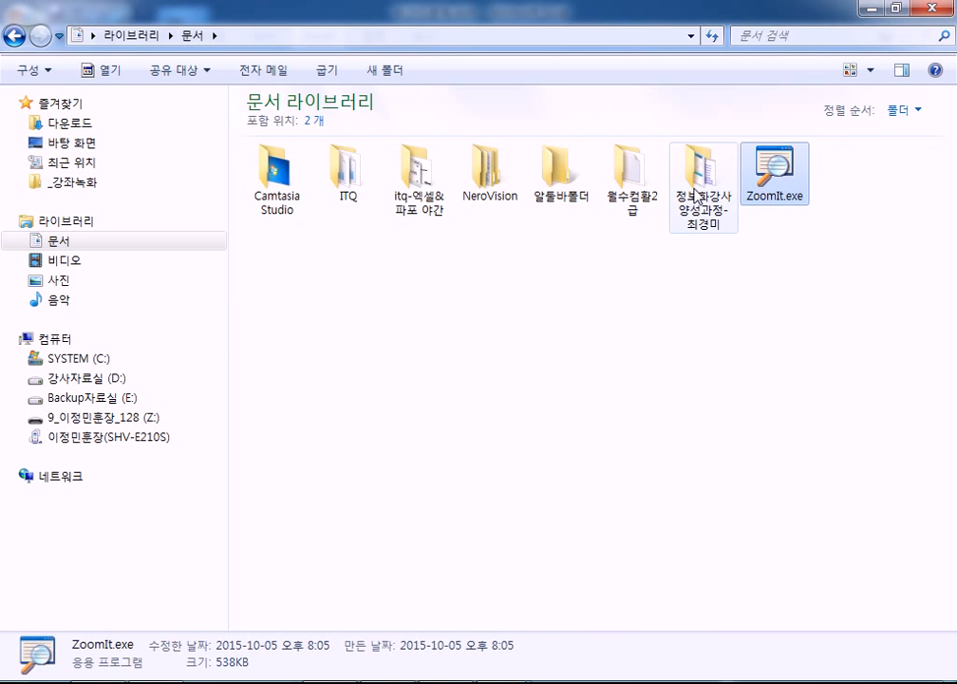
key("Left")
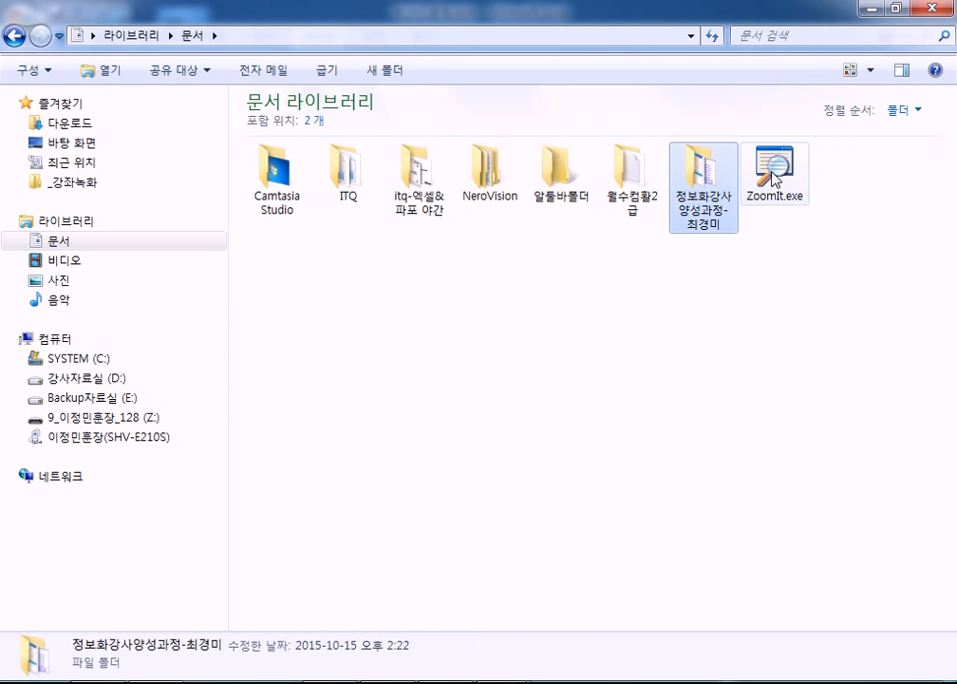
- Open the 사진 샘플 folder in the 사진 library and select 국화.jpg
left_click(43, 280)
double_click(313, 194)
left_click(314, 251)
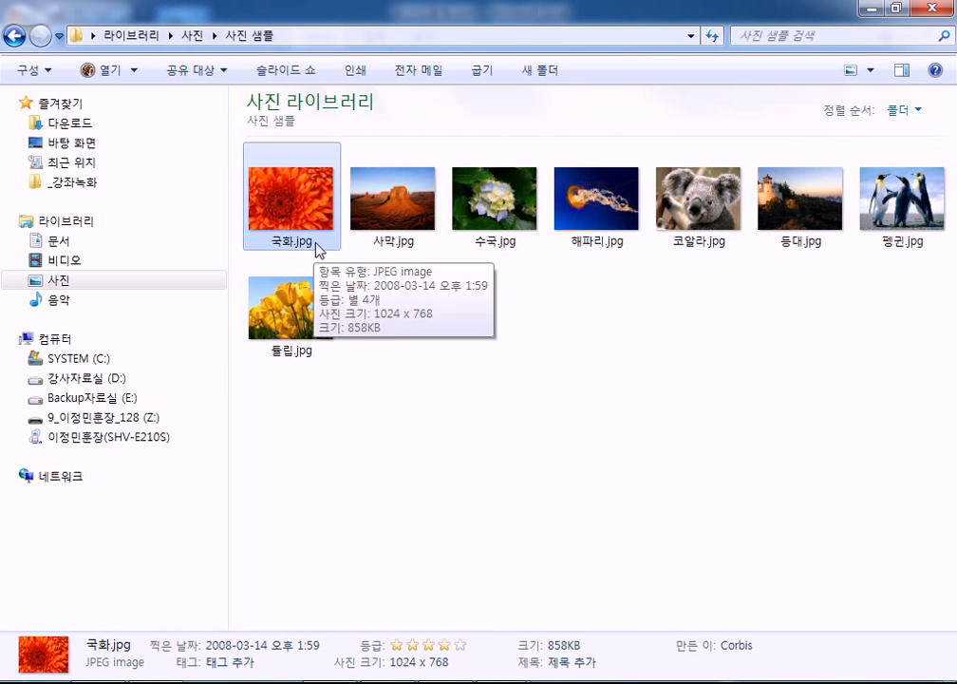
- Restore the default advanced view settings in the folder options and check how the picture file names are displayed
left_click(29, 70)
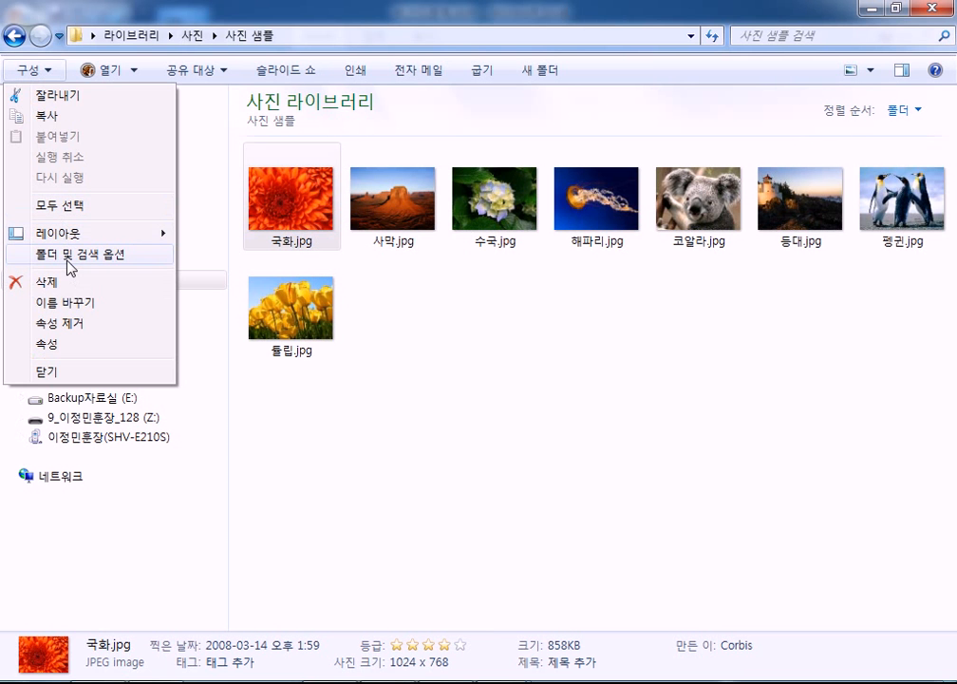
left_click(69, 255)
left_click(88, 109)
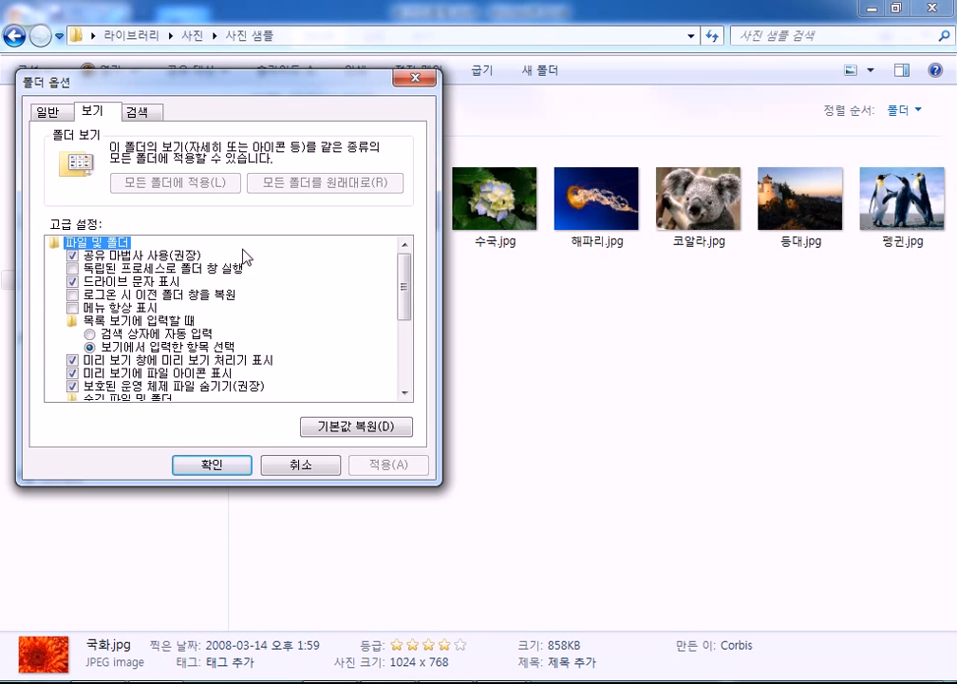
left_click(377, 427)
left_click(216, 468)
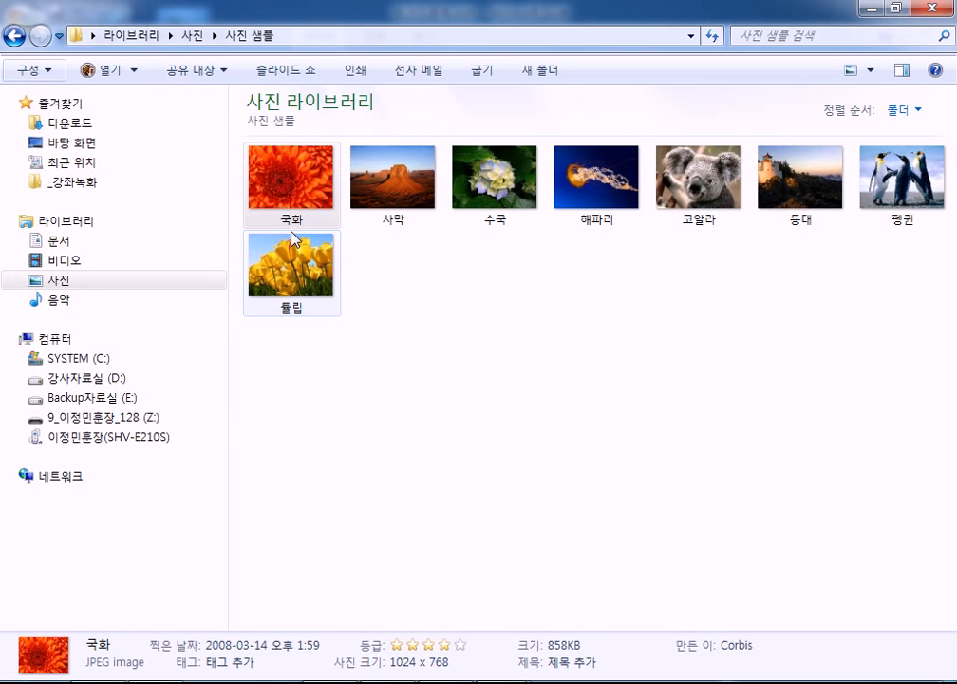
mouse_move(298, 223)
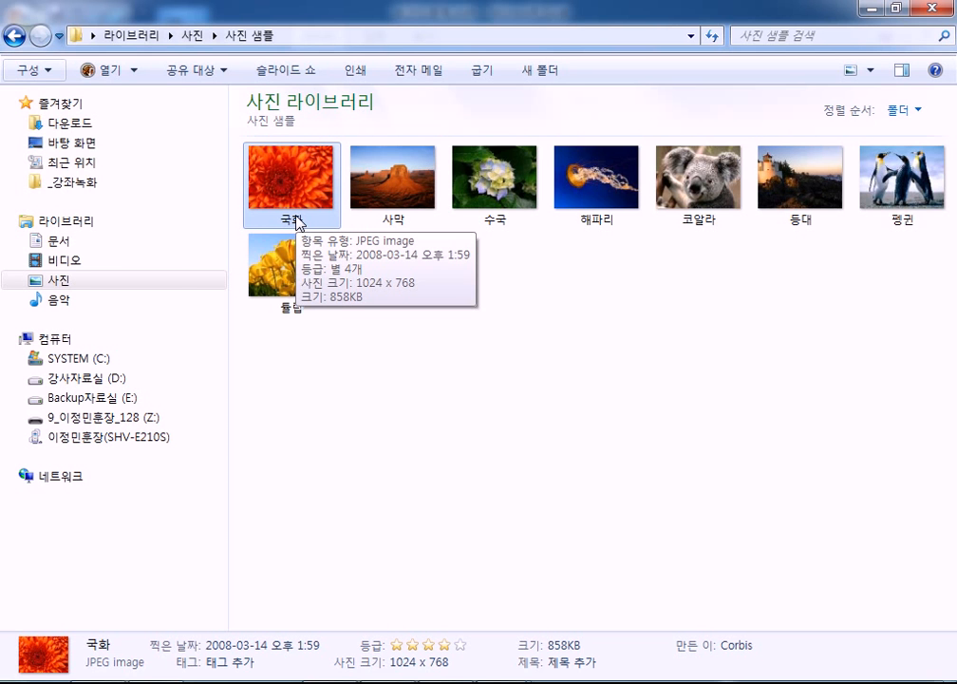
- Turn off 알려진 파일 형식의 파일 확장명 숨기기 in the folder view options and apply the change
left_click(33, 70)
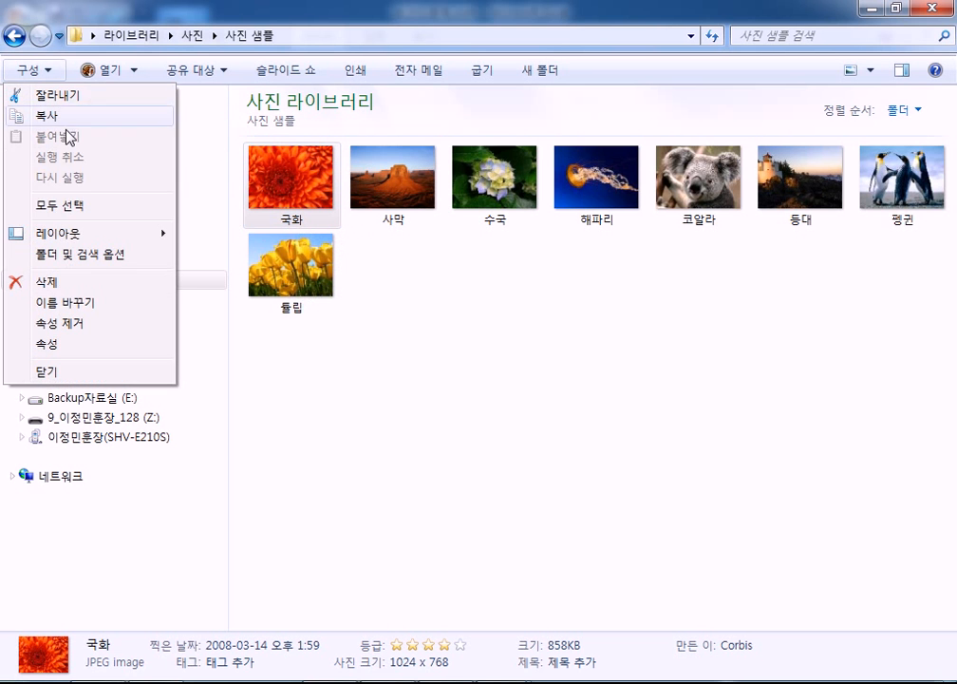
left_click(81, 253)
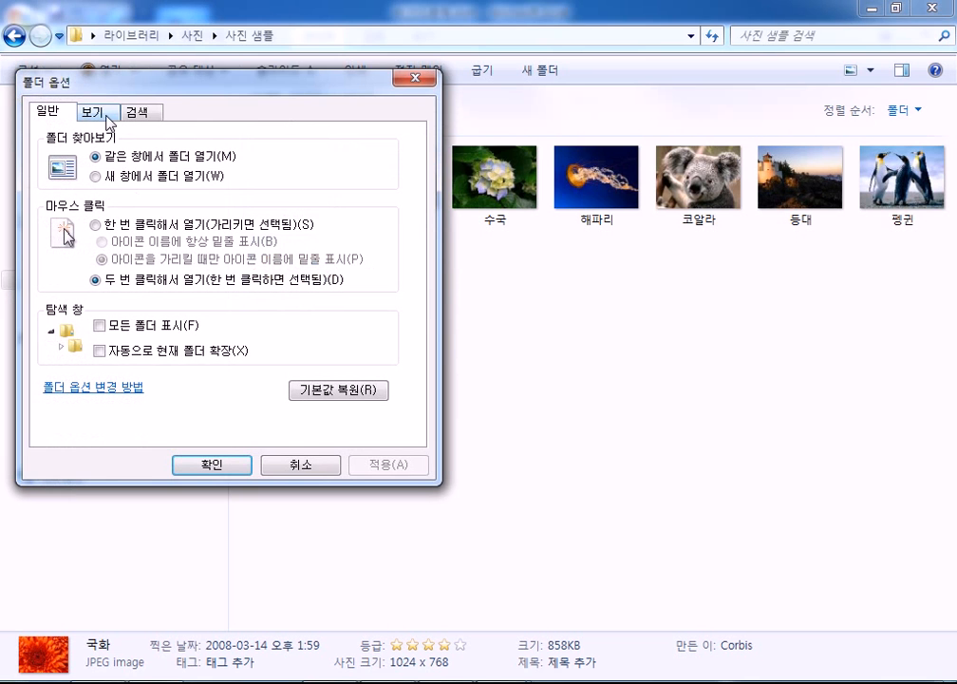
left_click(85, 107)
scroll(410, 320, "down", 3)
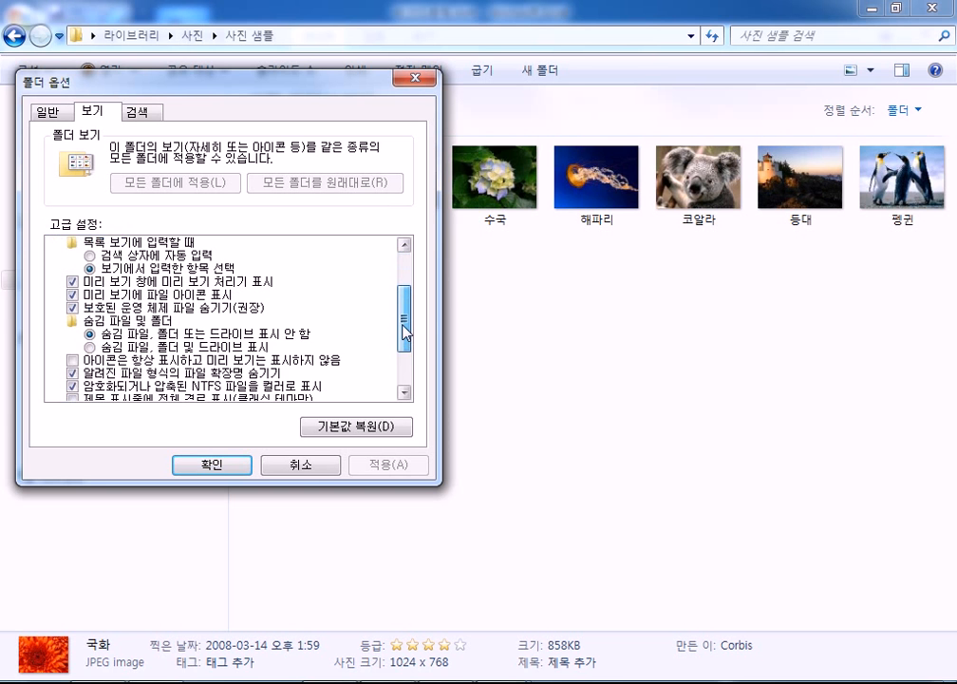
left_click(190, 361)
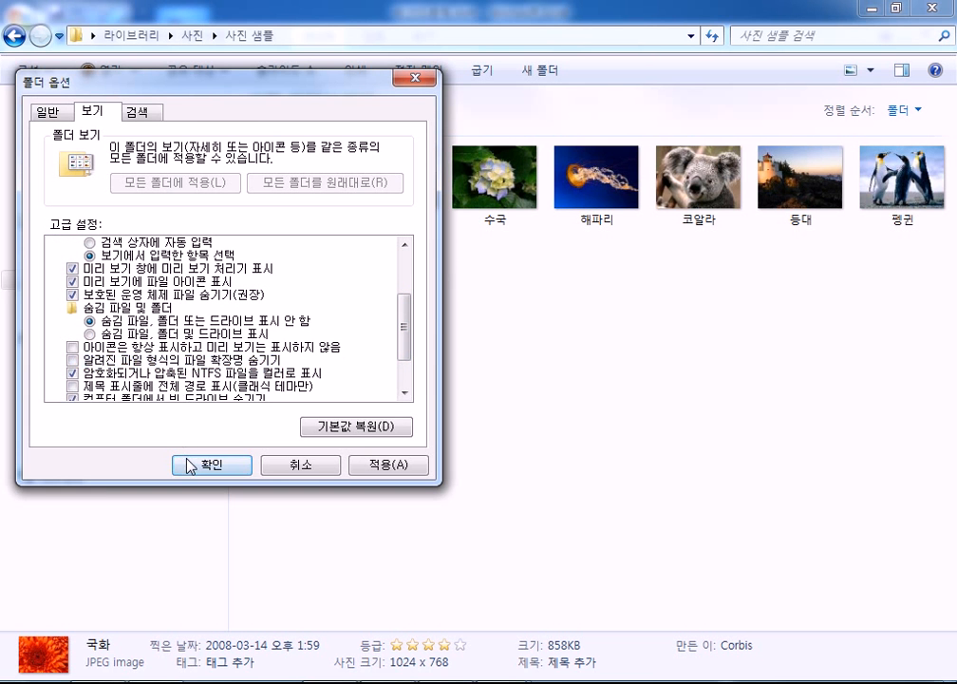
left_click(190, 462)
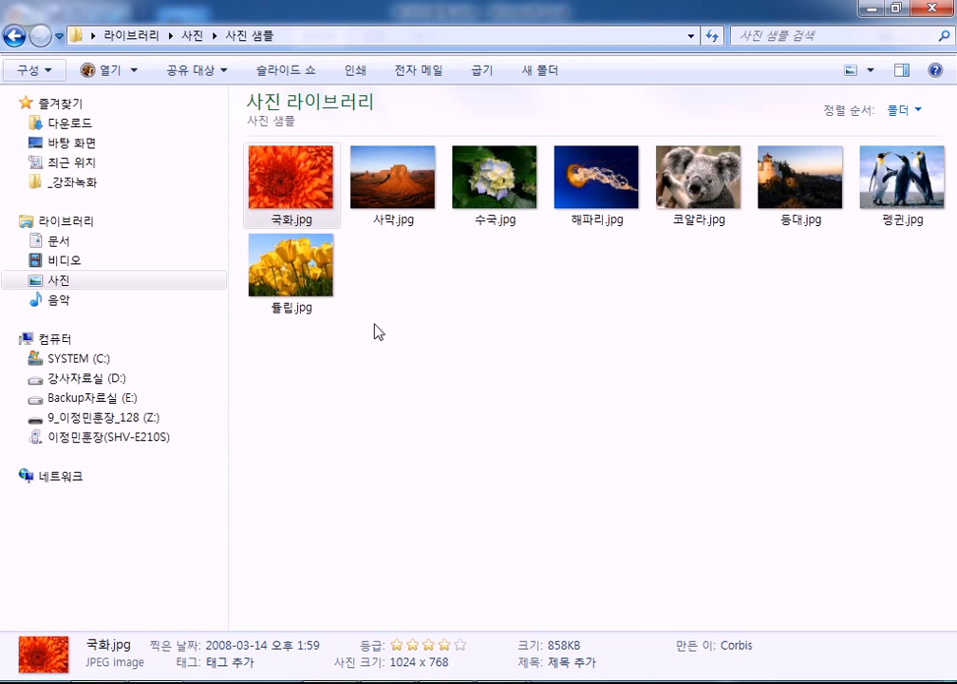
- Examine the file name and extension of 국화.jpg and close the File Explorer window
left_click(314, 219)
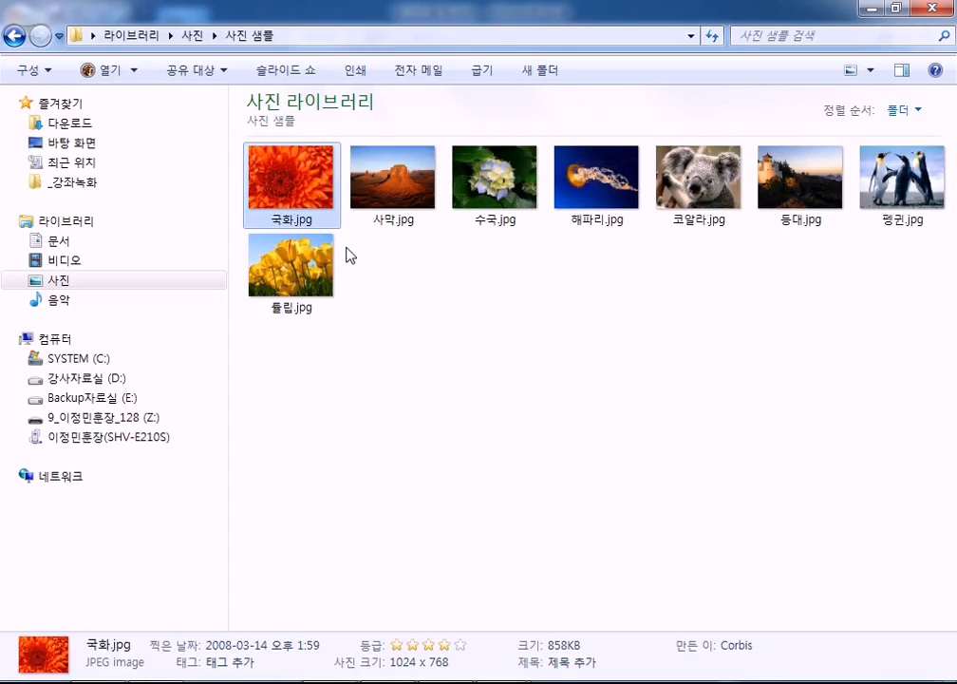
left_click(523, 366)
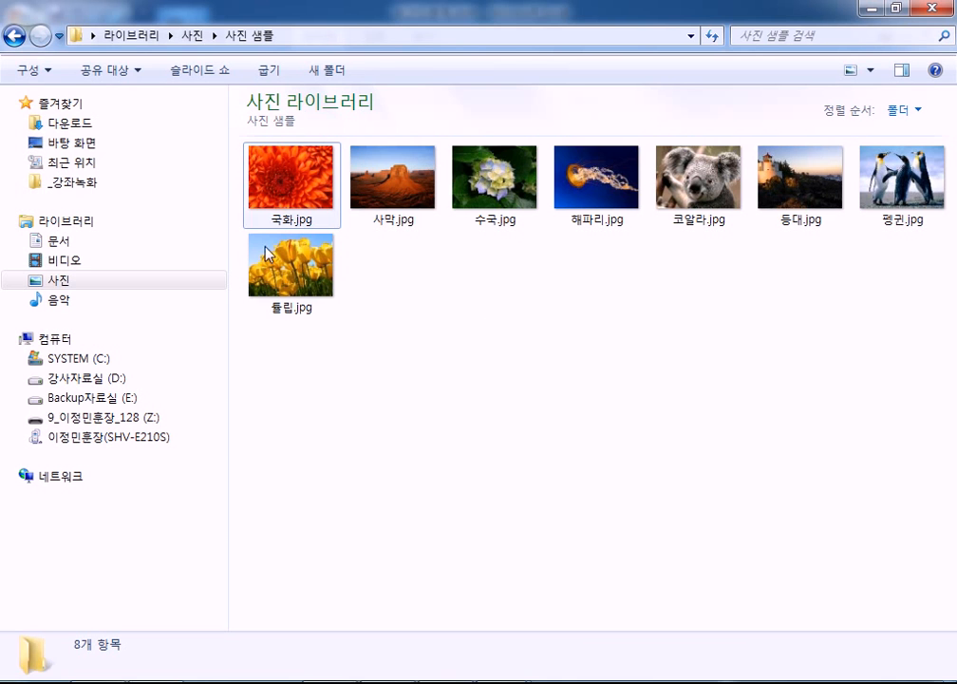
mouse_move(297, 232)
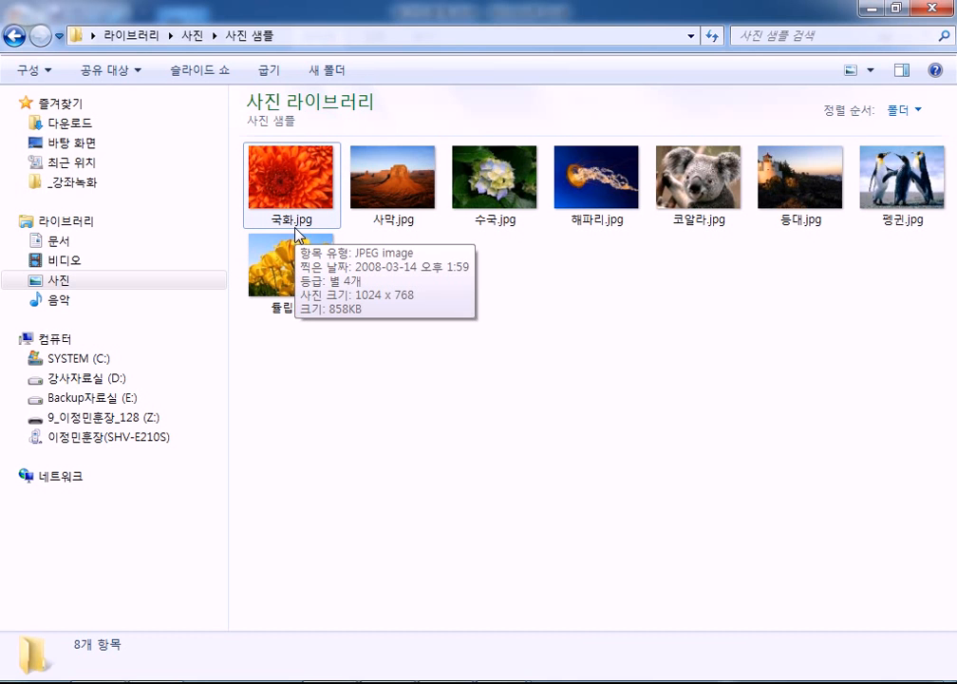
left_click(937, 11)
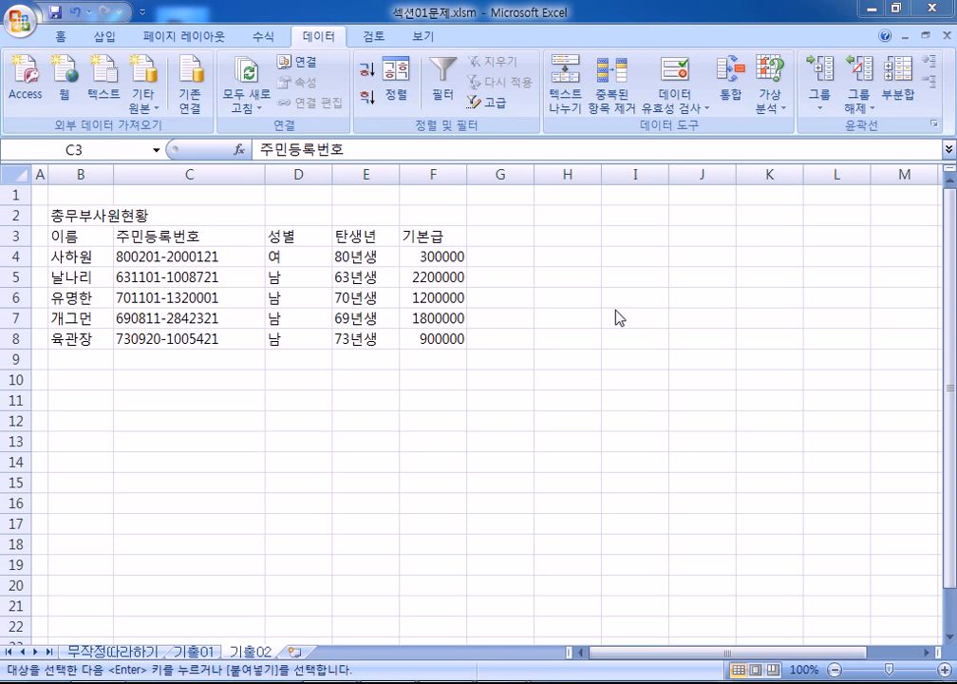
- Open 섹션02문제.xlsm from the 01 섹션 folder in Excel and switch to the Notepad notes
left_click(17, 23)
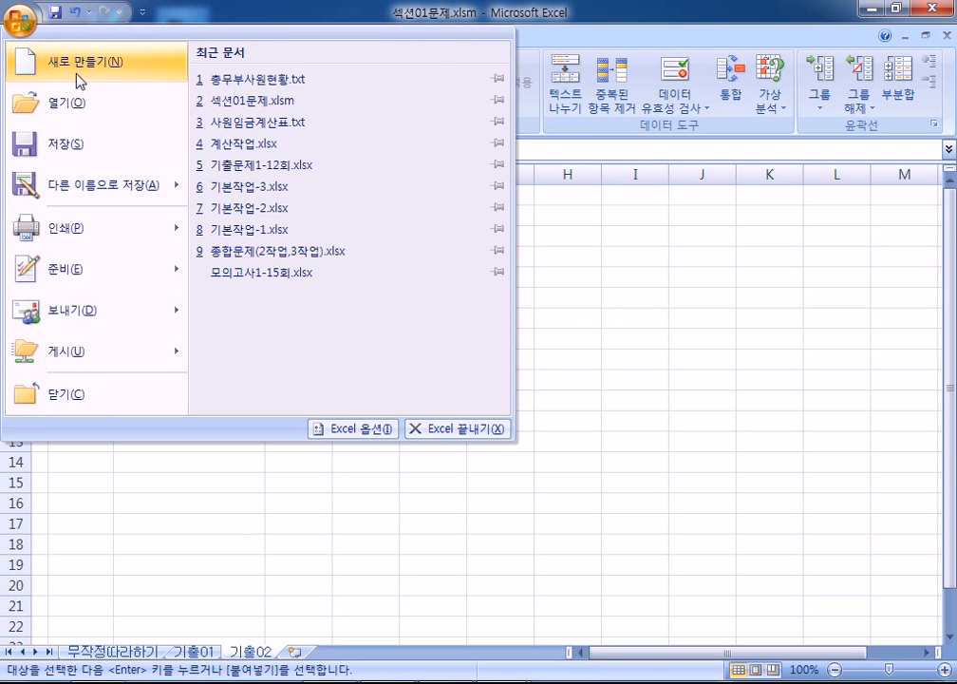
left_click(64, 105)
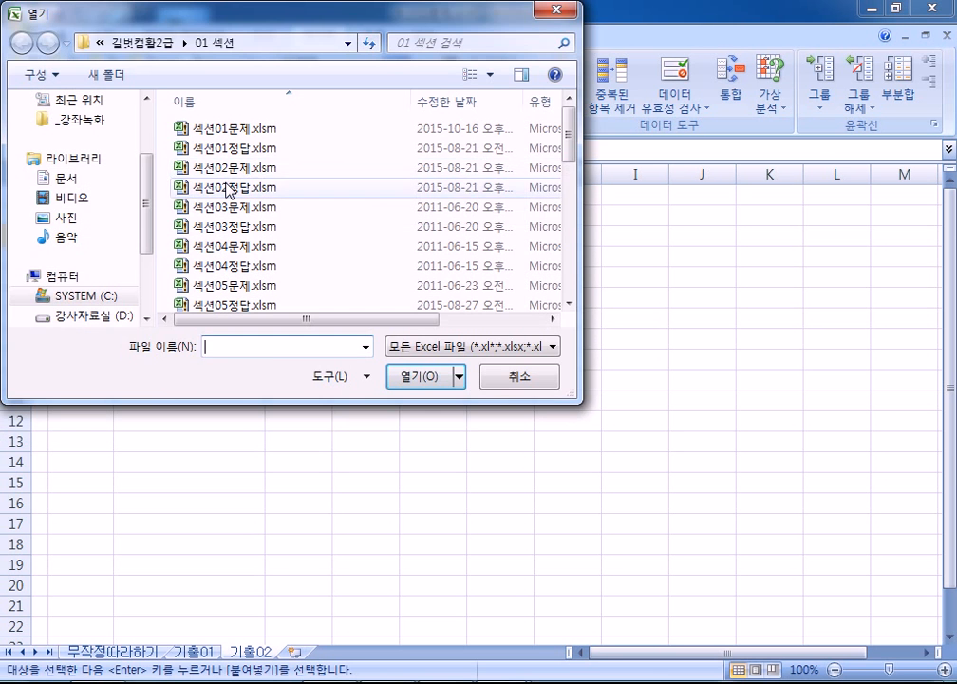
double_click(218, 169)
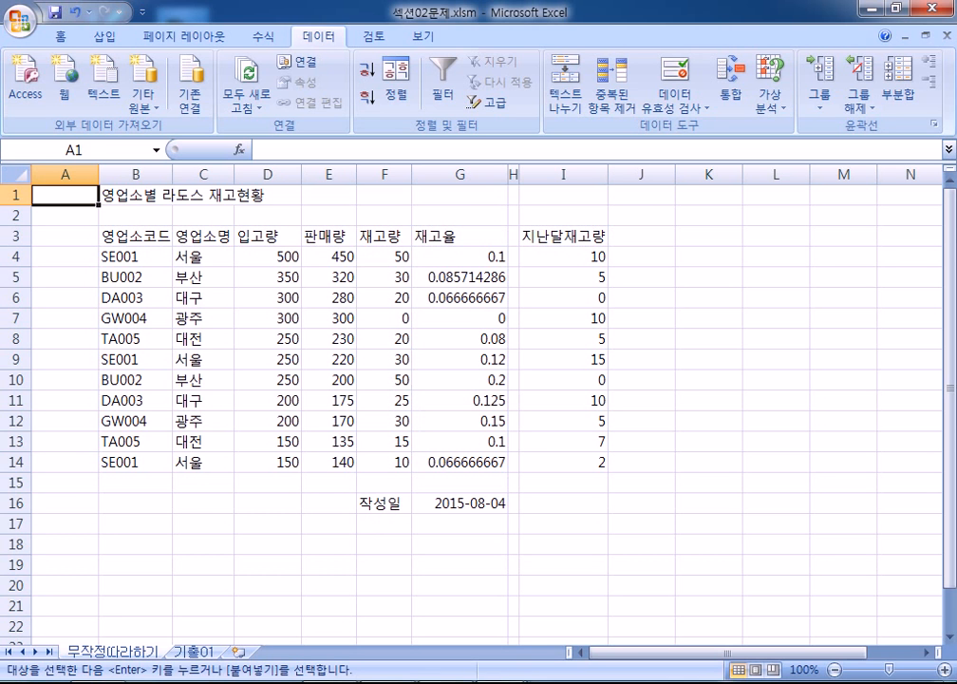
key("alt+Tab")
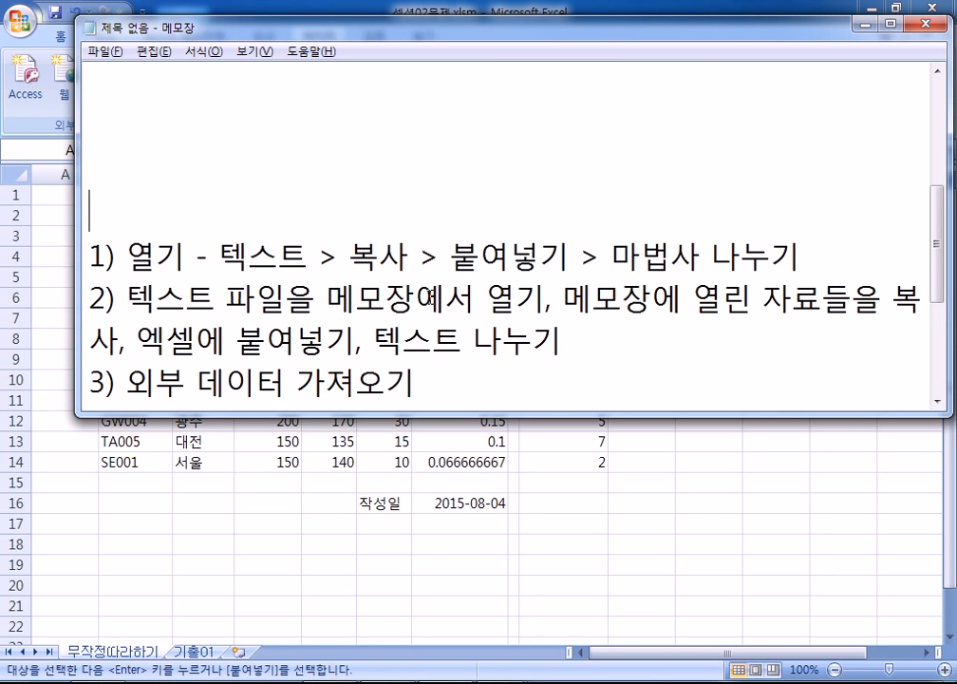
- Replace all the sample text above the numbered list in the notes with the heading "외부 데이터 가져오기"
scroll(414, 283, "down", 1)
key("BackSpace")
key("BackSpace")
key("BackSpace")
key("BackSpace")
key("BackSpace")
key("BackSpace")
key("BackSpace")
key("BackSpace")
key("BackSpace")
key("BackSpace")
key("BackSpace")
key("BackSpace")
key("BackSpace")
key("BackSpace")
key("BackSpace")
key("BackSpace")
key("BackSpace")
key("BackSpace")
key("BackSpace")
key("BackSpace")
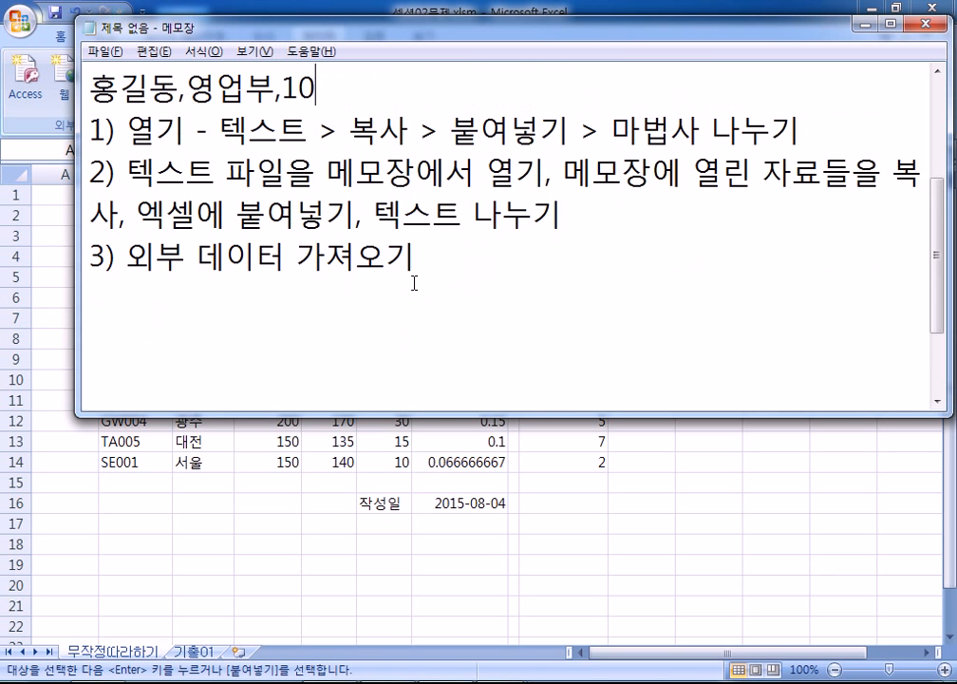
key("BackSpace")
key("BackSpace")
key("BackSpace")
key("BackSpace")
key("BackSpace")
key("BackSpace")
type("엑셀로 작성 X, 한글/메모장 작성")
key("BackSpace")
key("BackSpace")
key("BackSpace")
key("BackSpace")
key("BackSpace")
key("BackSpace")
key("BackSpace")
key("BackSpace")
key("BackSpace")
key("BackSpace")
key("BackSpace")
key("BackSpace")
key("BackSpace")
key("BackSpace")
key("BackSpace")
key("BackSpace")
key("BackSpace")
key("BackSpace")
key("BackSpace")
type("외부 데이터")
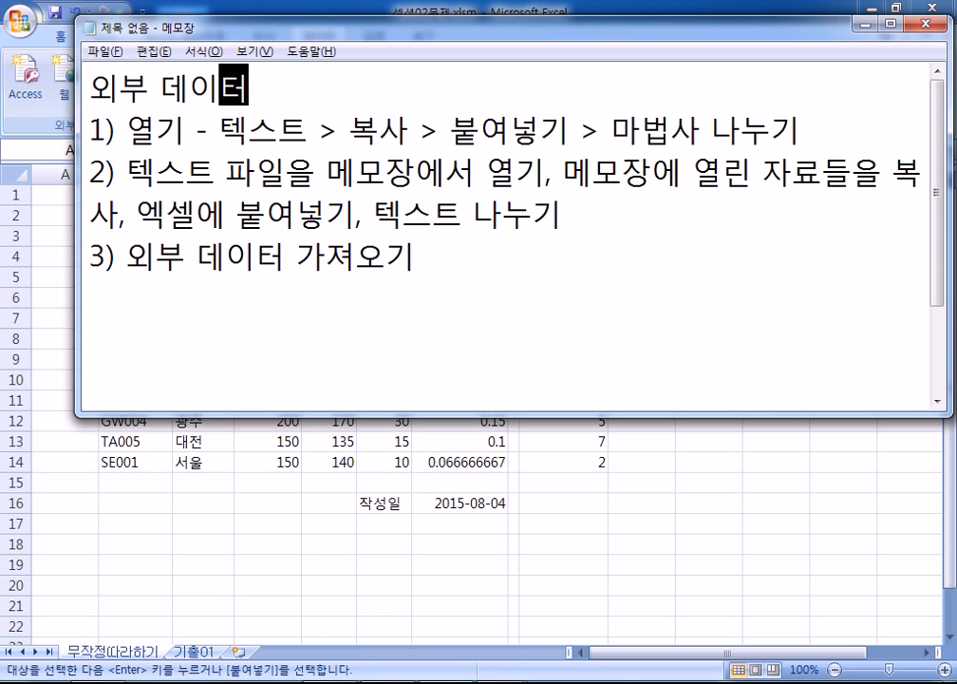
type(" 가져옥기")
- Add a dashed separator line below the numbered list, followed by several blank lines
key("Down")
key("Down")
key("Down")
key("Down")
key("Down")
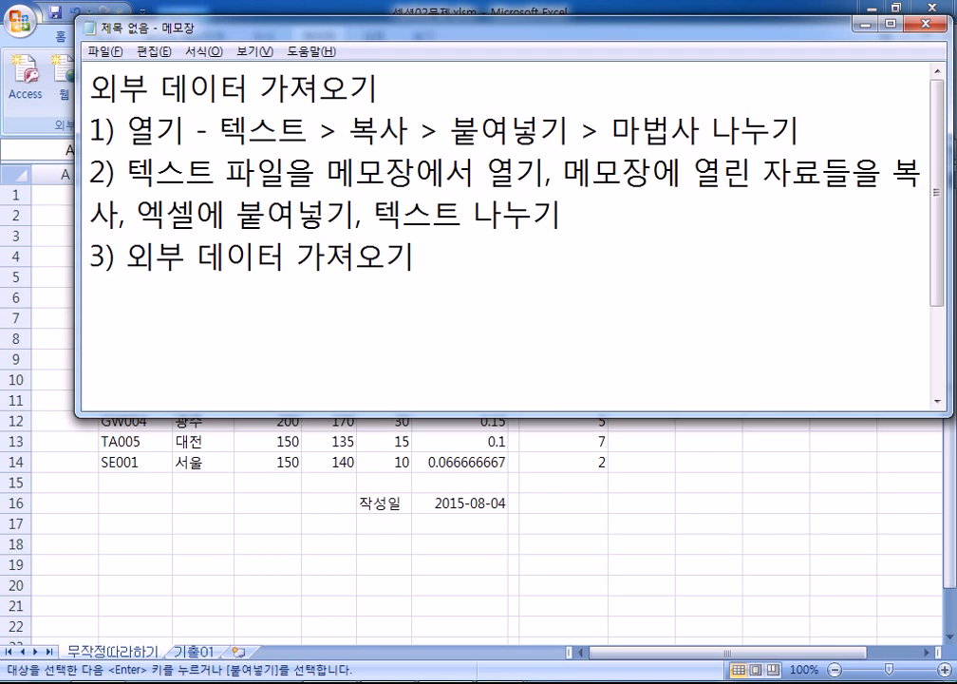
key("Return")
type("-----------")
key("Return")
key("Return")
key("Return")
key("Return")
key("Return")
key("Return")
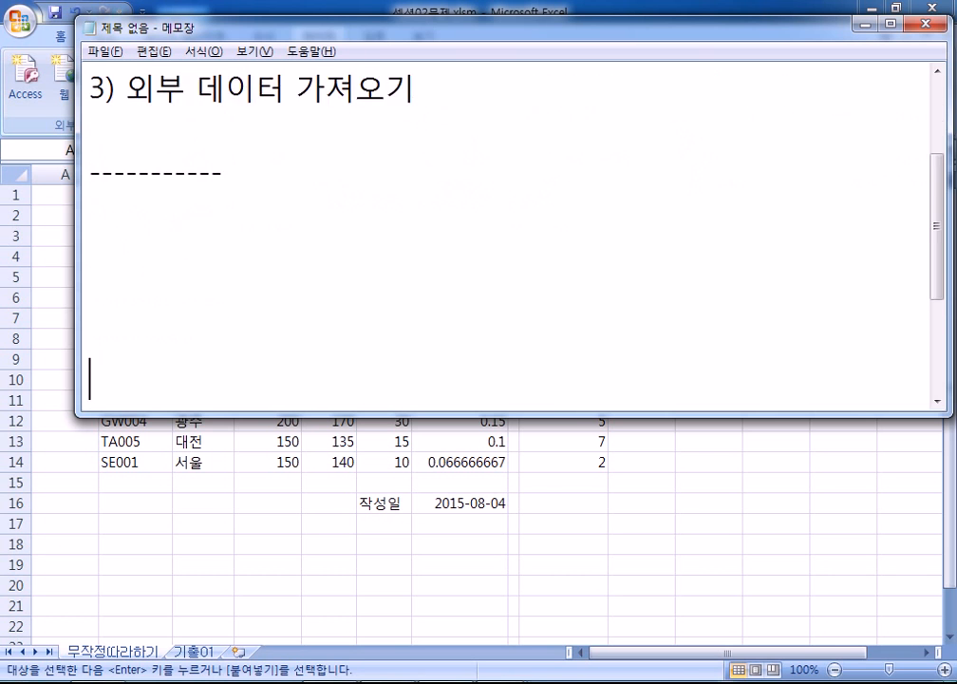
- Write the note "셀 서식 = 셀을 꾸민다." on one line directly below the dashed separator
key("Up")
key("Up")
key("Up")
key("Up")
key("Up")
type("셀 서식")
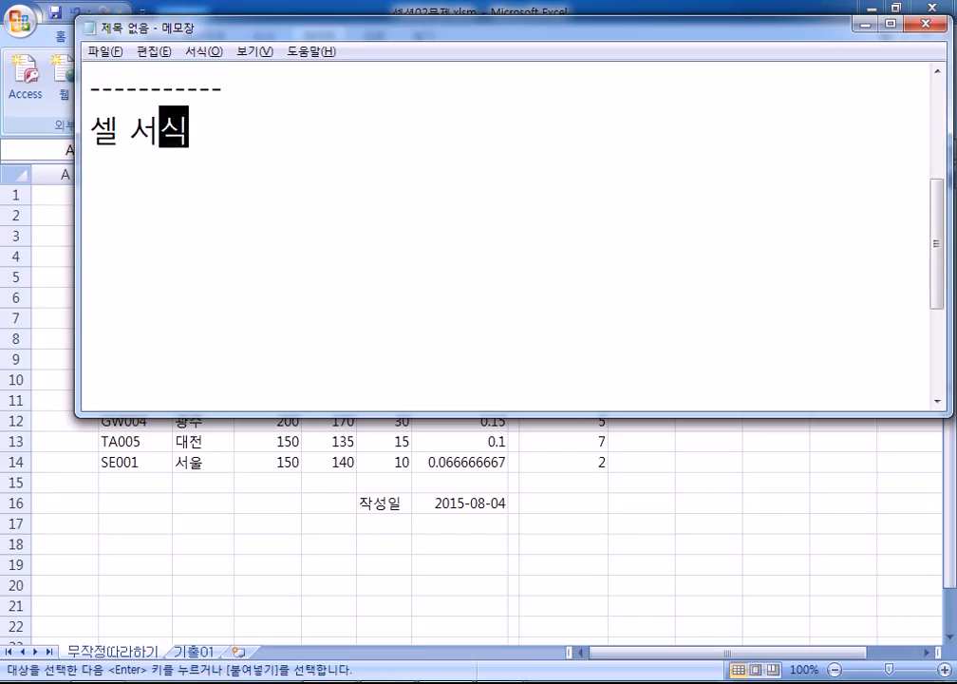
key("Return")
type("셀")
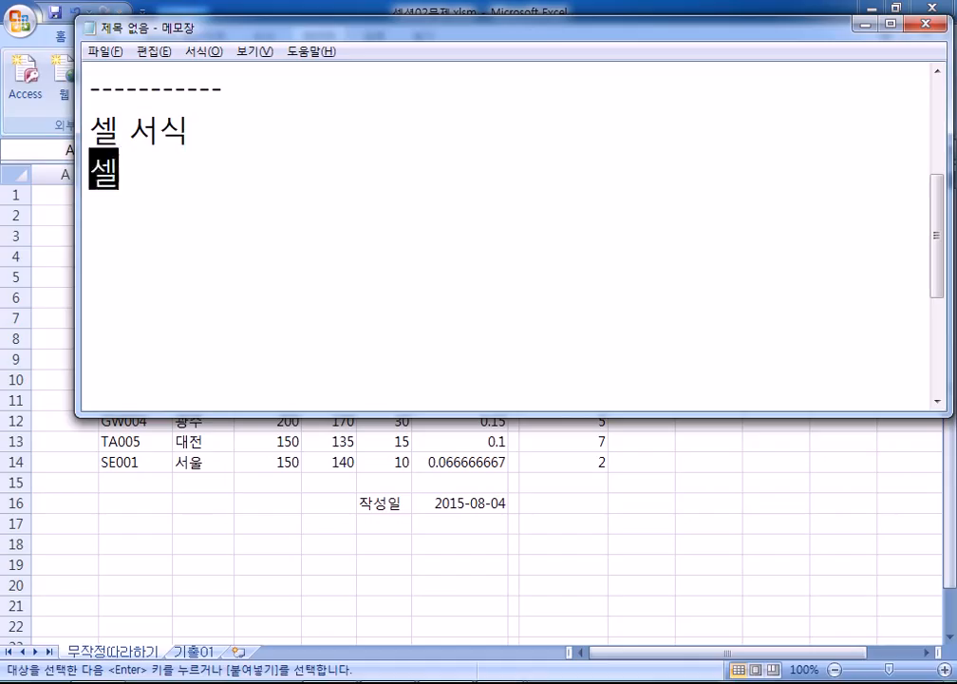
type("을 꾸민다.")
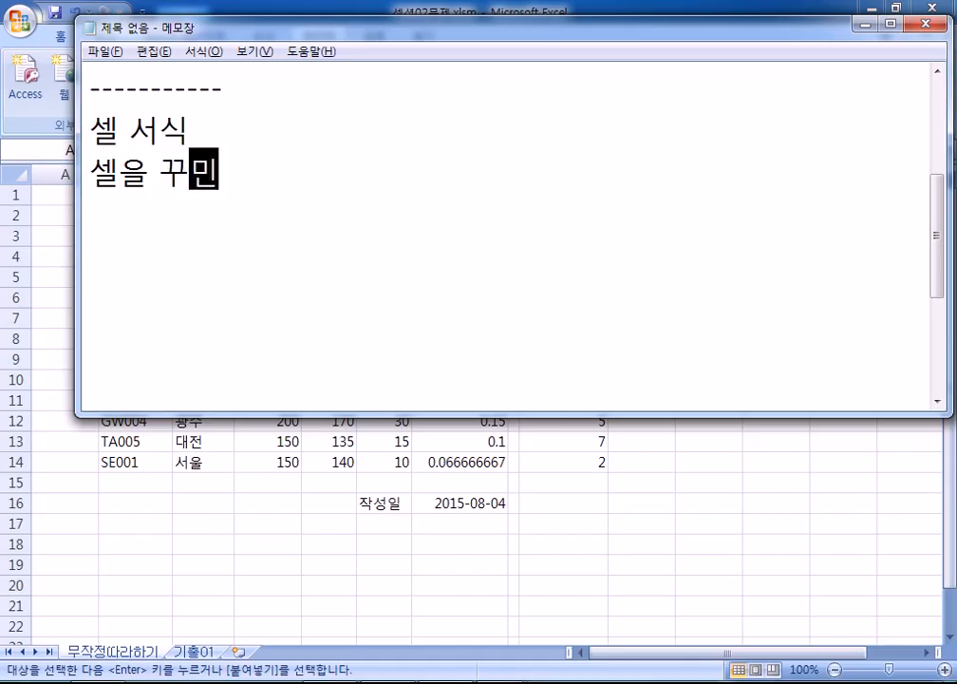
key("Return")
key("Up")
key("Up")
key("End")
type("-")
key("BackSpace")
type("=")
key("Delete")
left_click(414, 283)
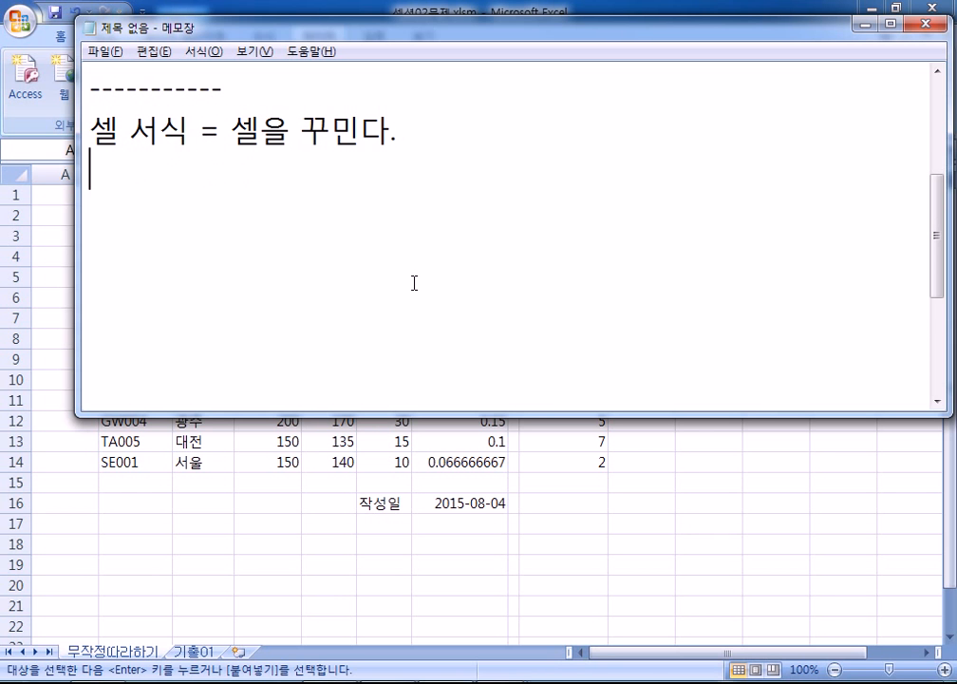
- Switch to the Excel workbook and select several single empty cells beside the inventory table
key("alt+Tab")
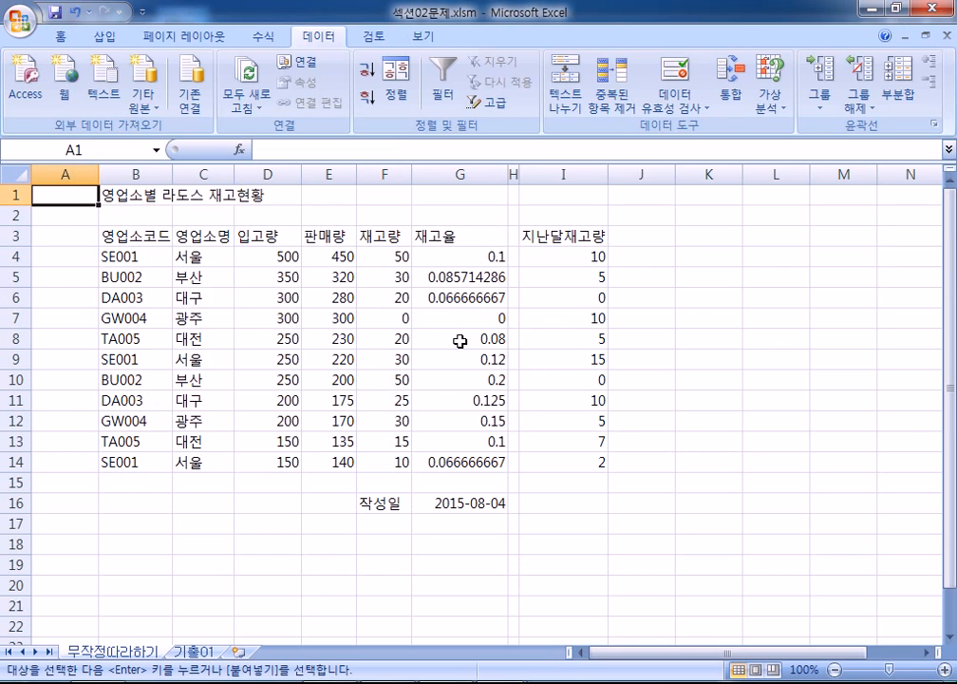
left_click(696, 274)
left_click(701, 361)
left_click(658, 258)
left_click(753, 250)
left_click(735, 363)
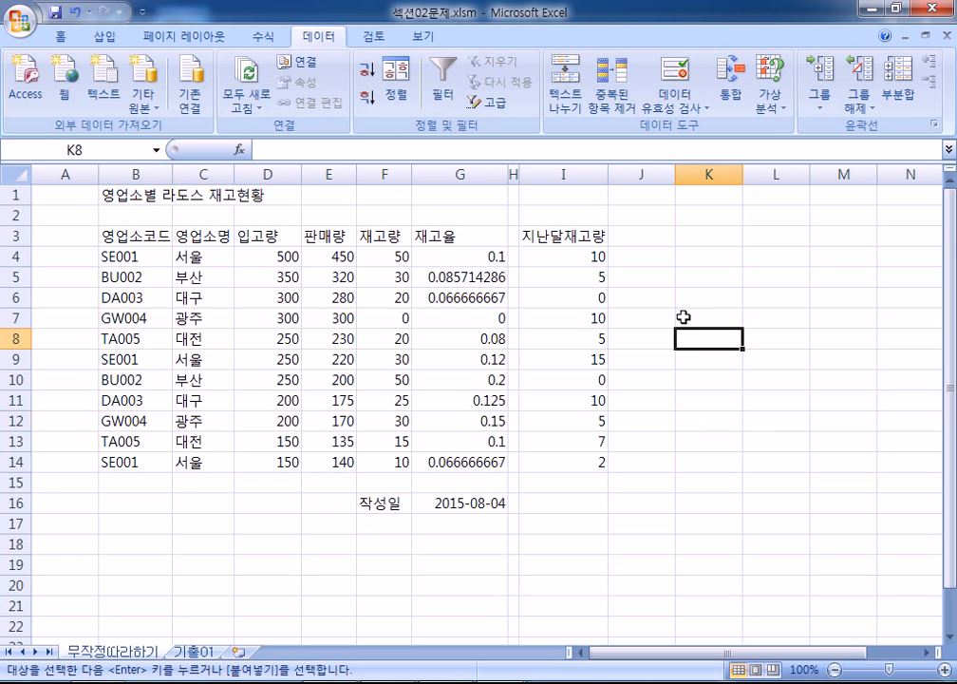
key("alt+Tab")
type("Cell")
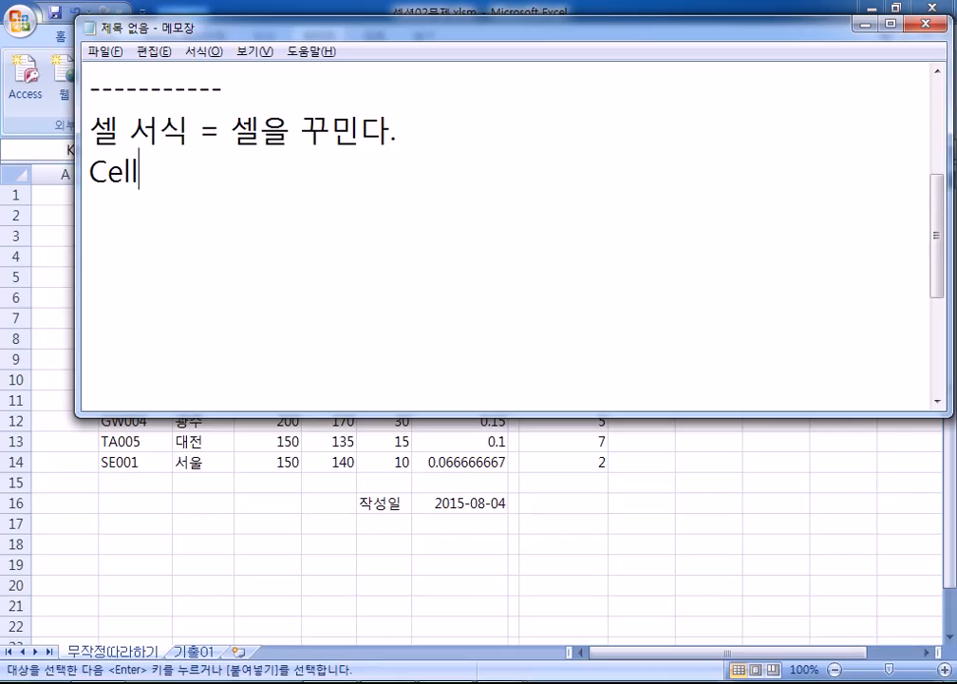
key("shift+Home")
key("BackSpace")
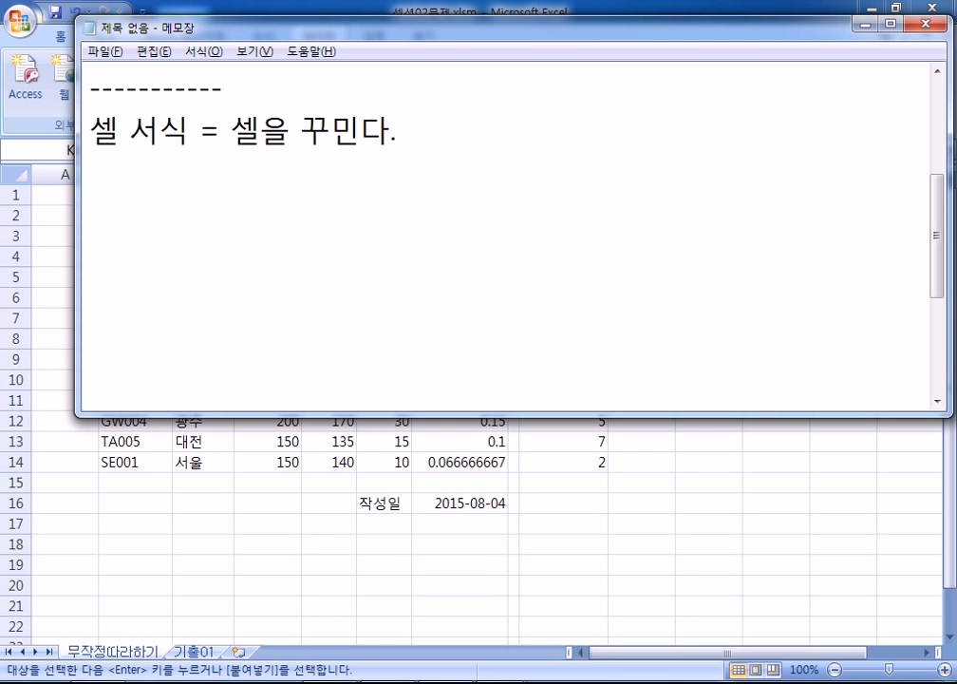
- Switch to the Excel workbook and centre-align the 재고율 header in cell G3
key("alt+Tab")
left_click(149, 194)
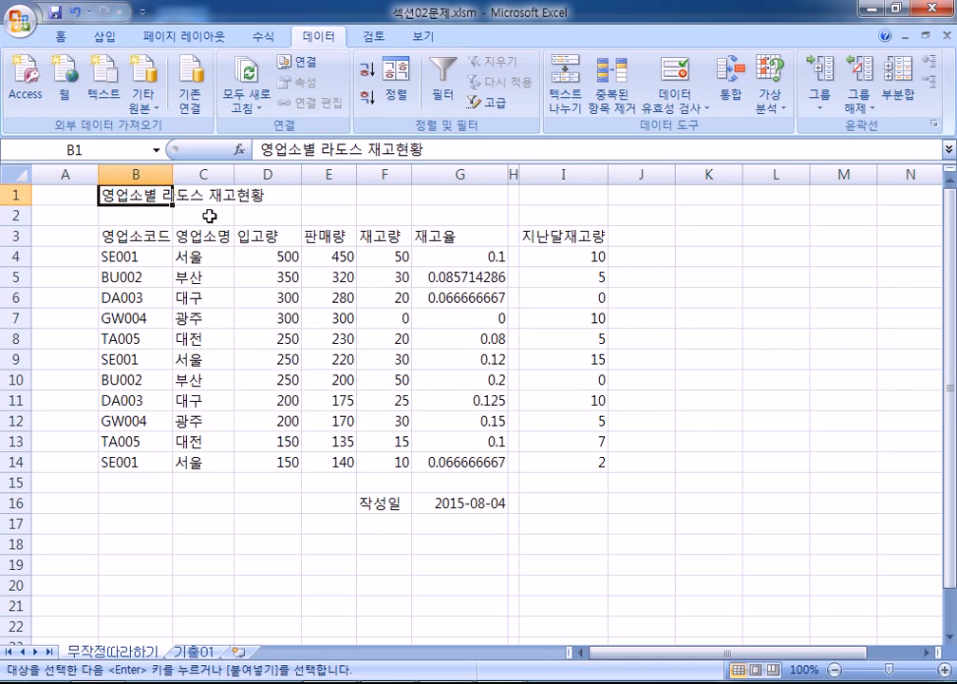
key("alt+Tab")
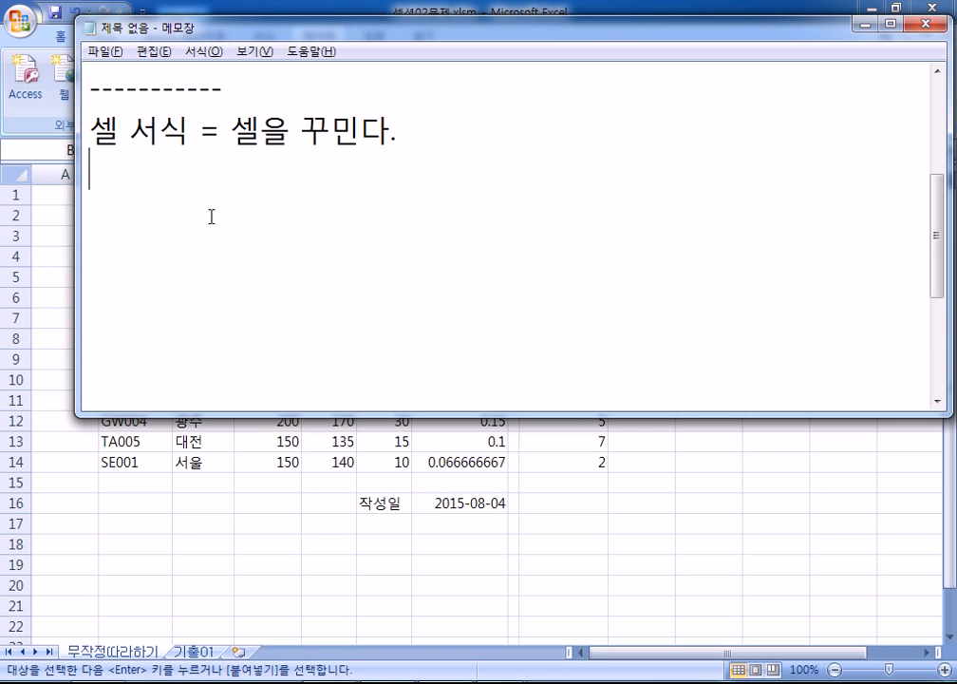
key("alt+Tab")
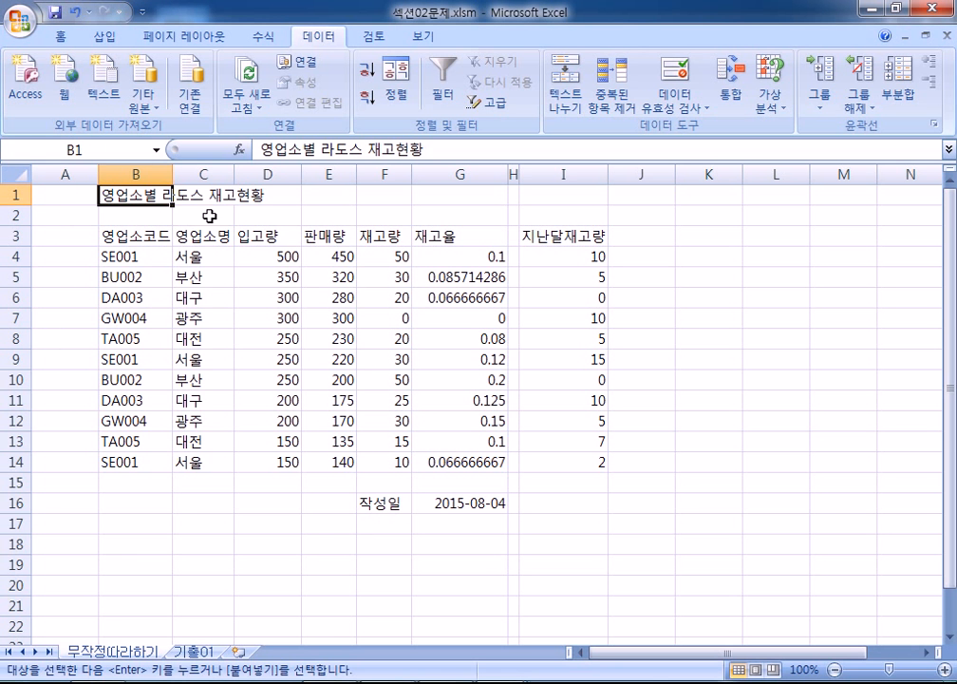
left_click(432, 242)
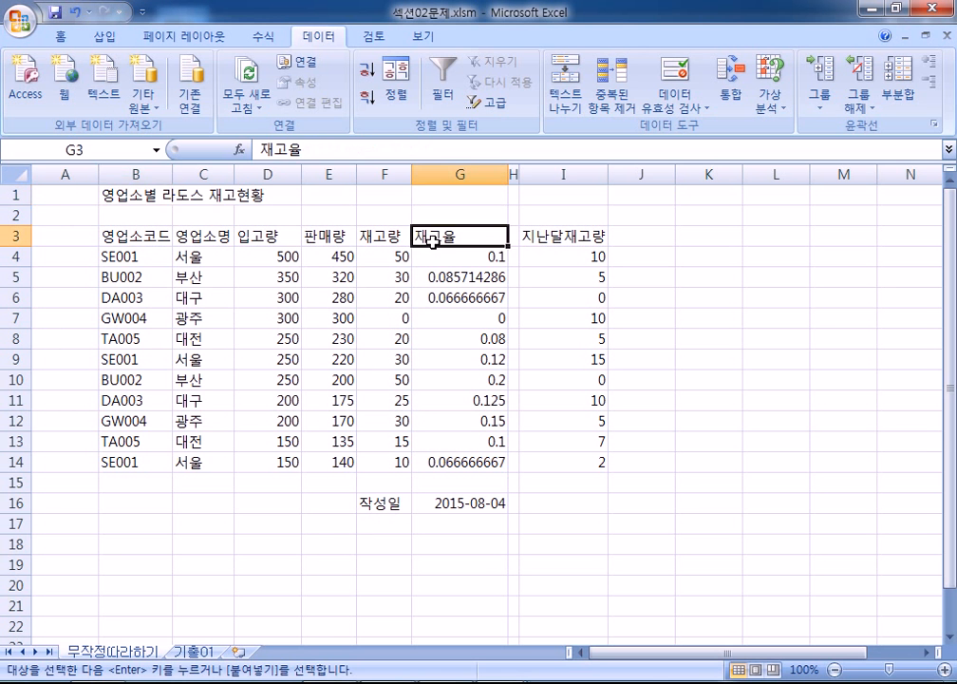
left_click(61, 36)
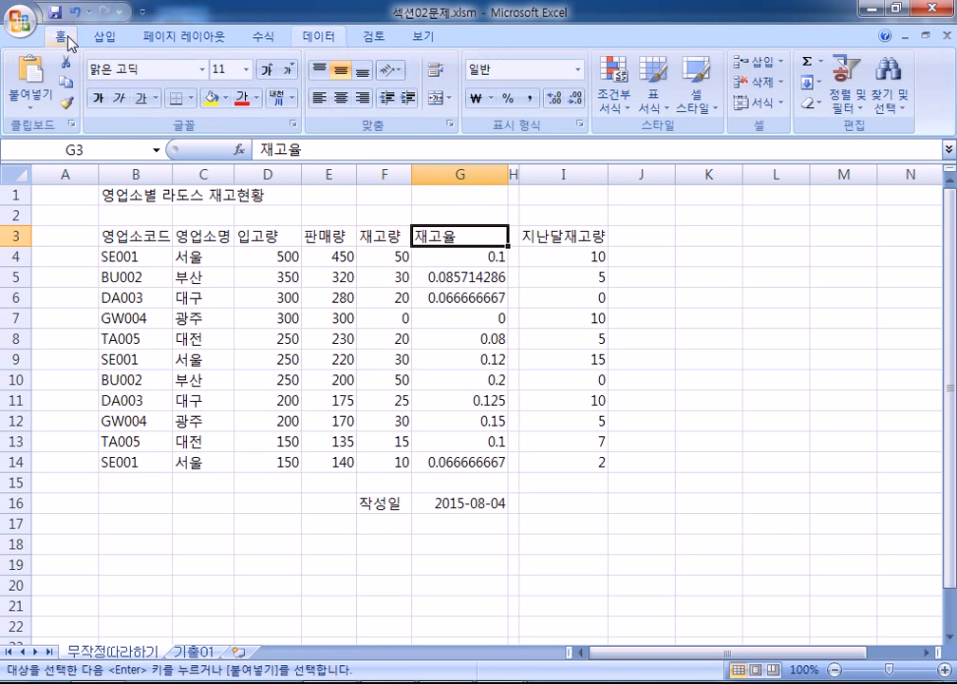
left_click(339, 98)
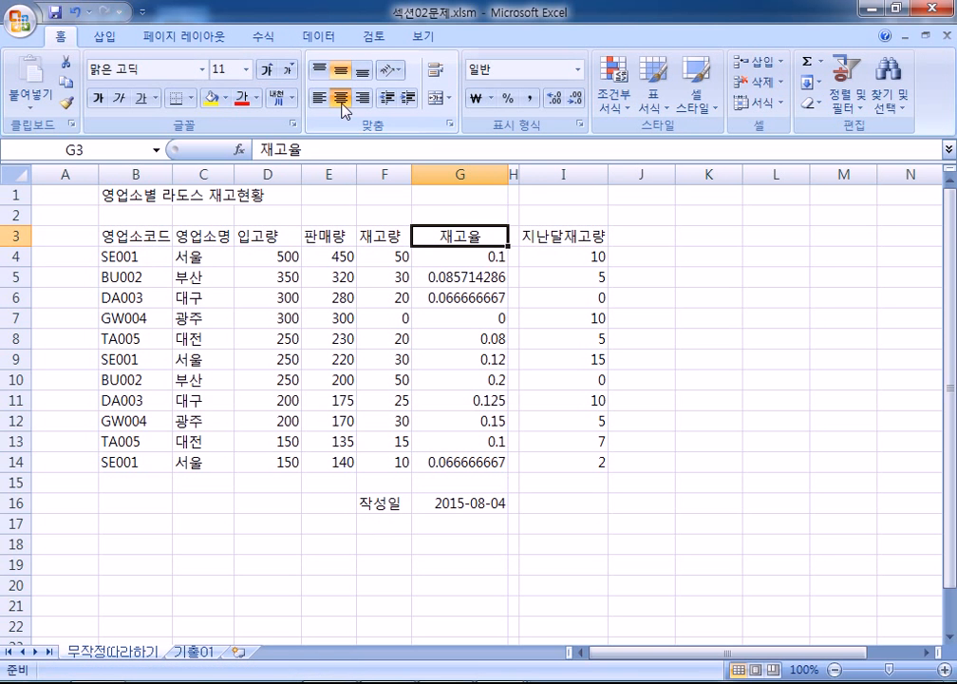
left_click(362, 98)
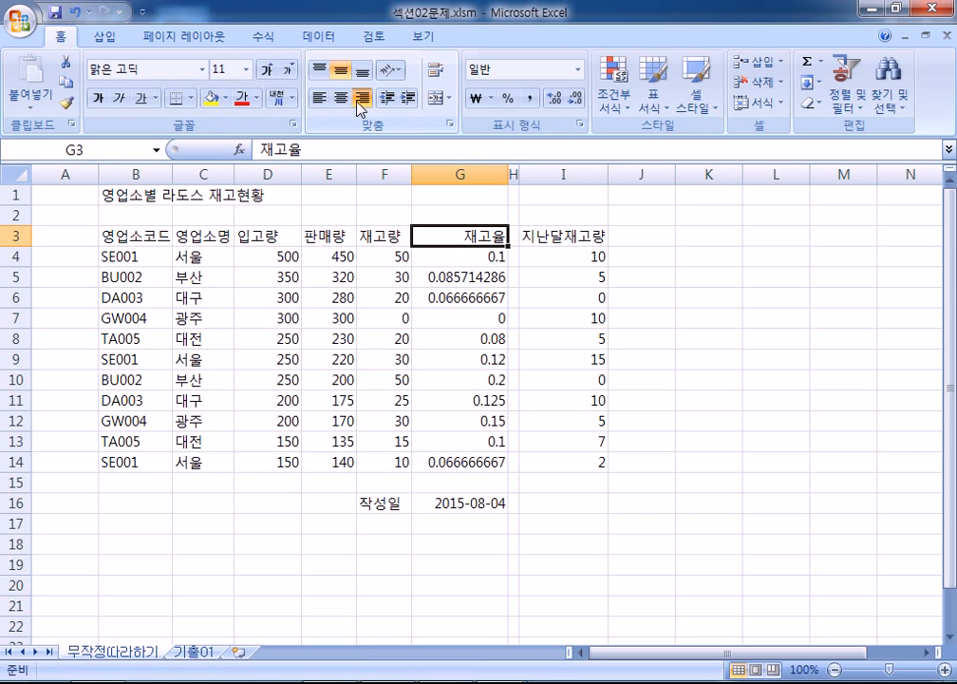
left_click(344, 100)
- Right-align the 입고량 header in cell D3
left_click(265, 237)
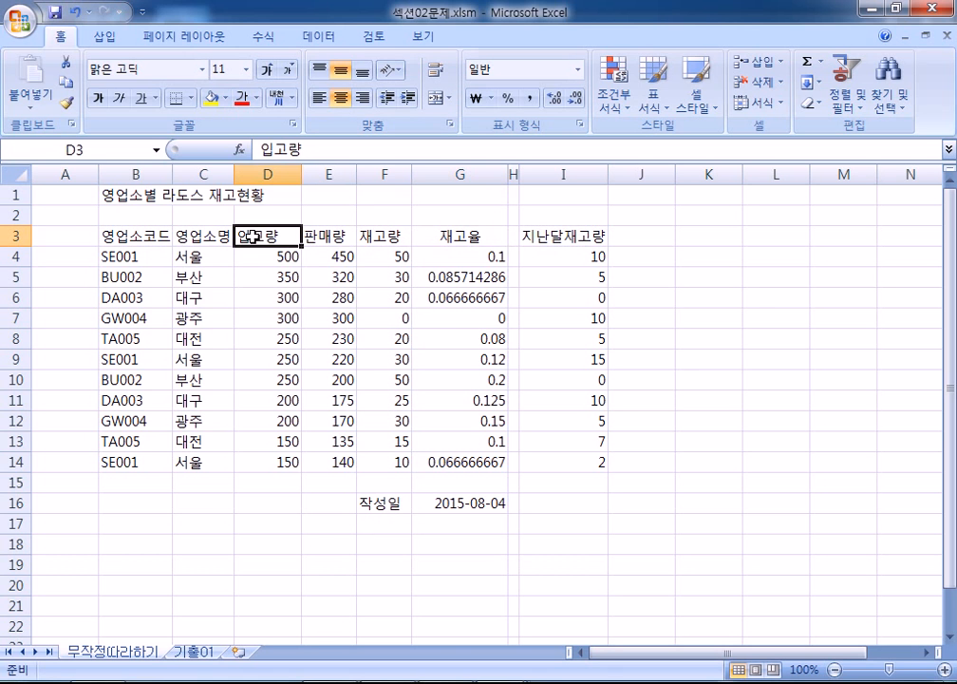
left_click(362, 97)
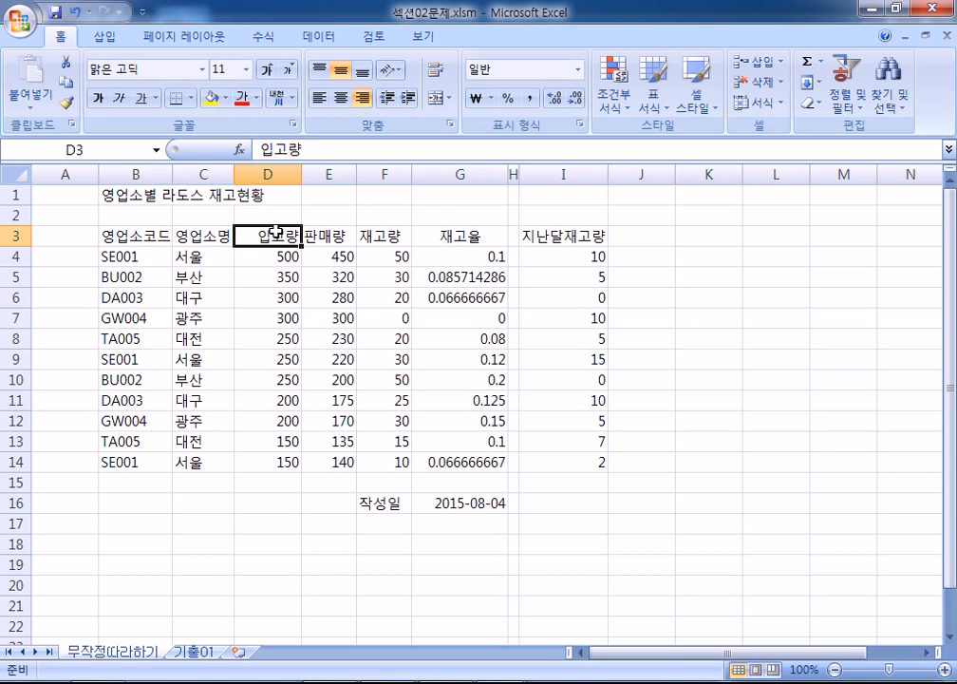
left_click_drag(133, 237, 561, 239)
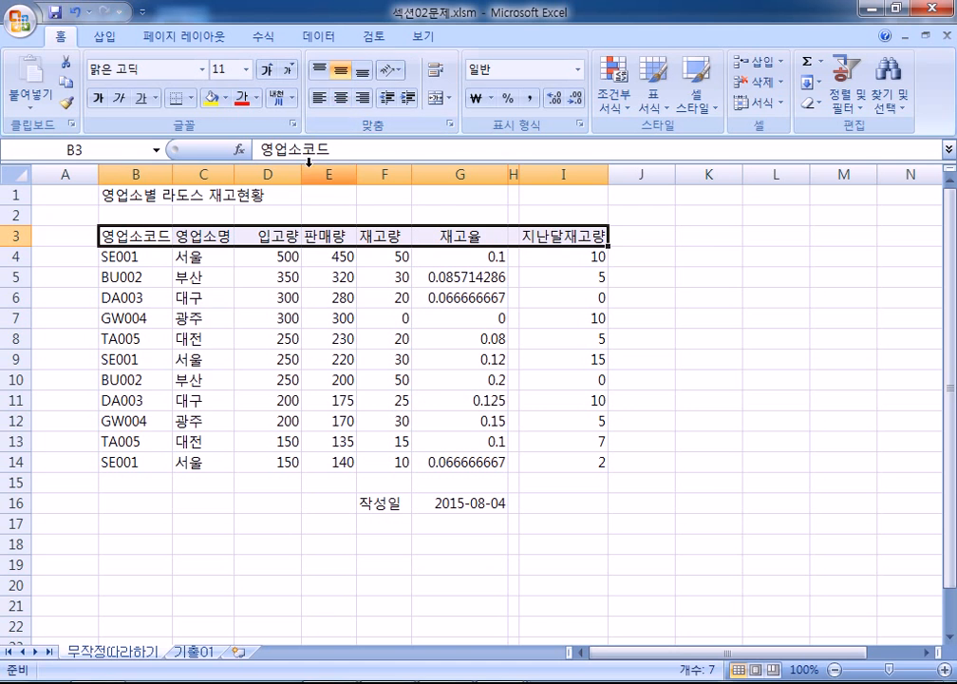
left_click(258, 251)
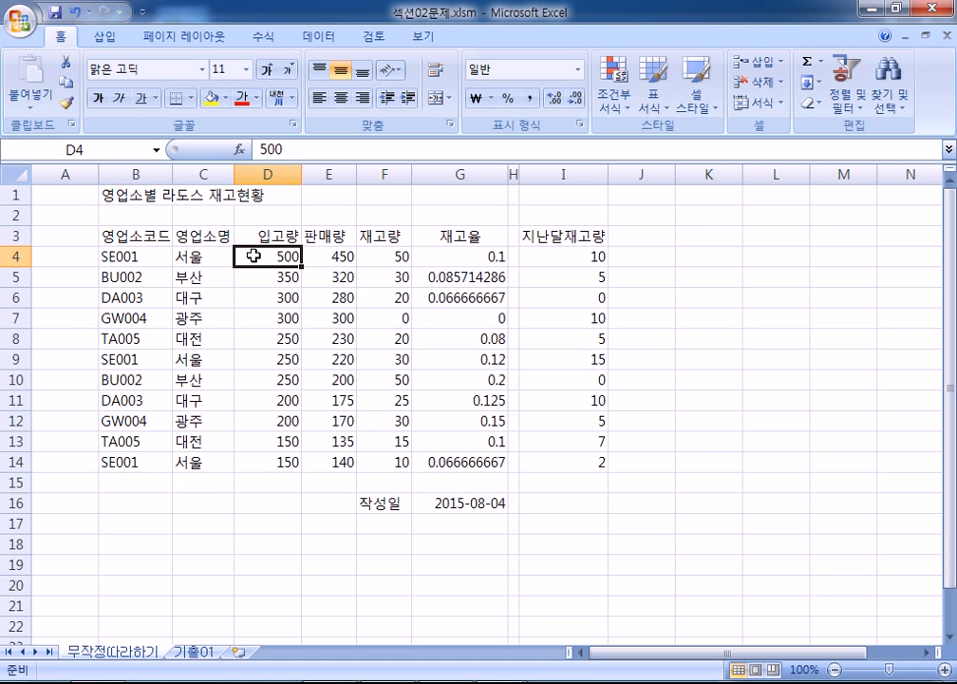
- Select the entire columns A, B, C and D one after another to show how columns run
left_click(50, 176)
left_click_drag(81, 224, 79, 231)
scroll(75, 267, "up", 8, "ctrl")
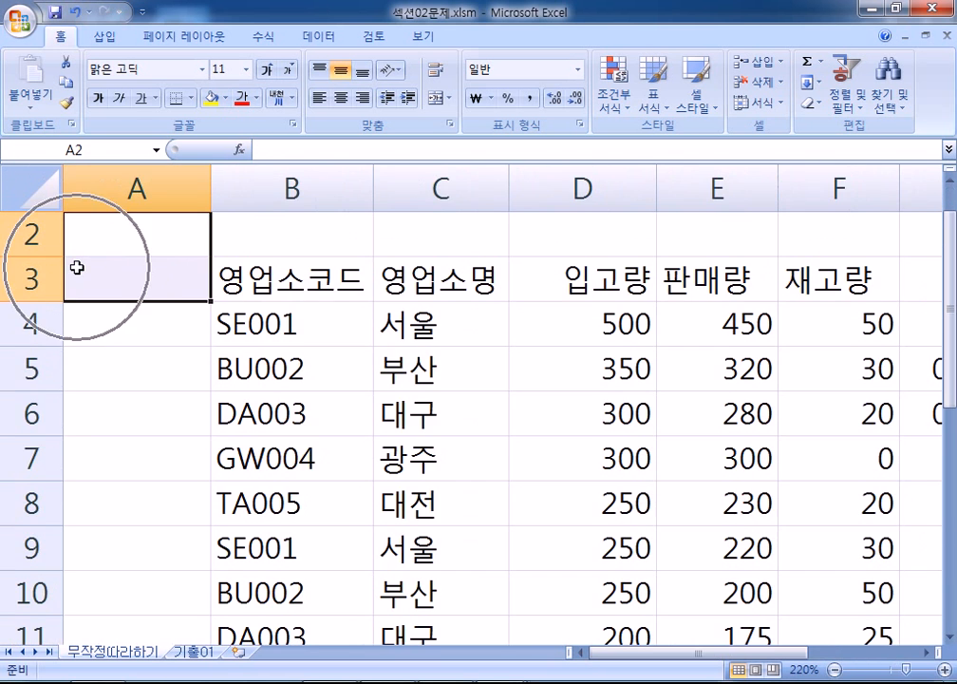
left_click(114, 189)
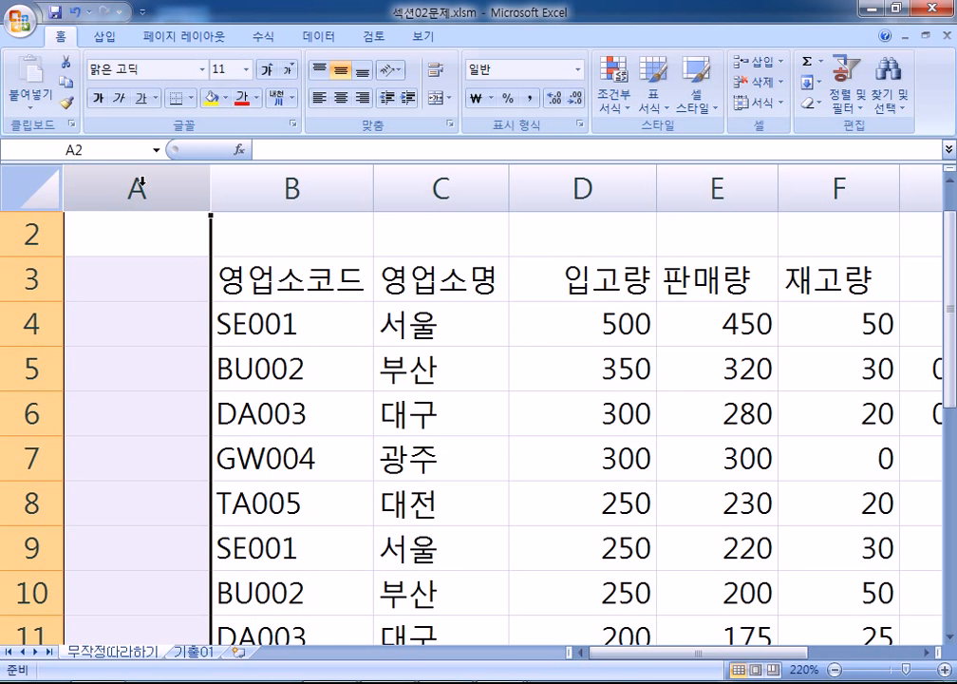
key("Down")
left_click(156, 190)
left_click(290, 189)
left_click(438, 188)
left_click(581, 188)
left_click(128, 180)
- Select the entire rows 1, 2 and 3 and column A in turn, plus the single cells A3 and A1
left_click(32, 234)
scroll(31, 230, "up", 1)
left_click(31, 230)
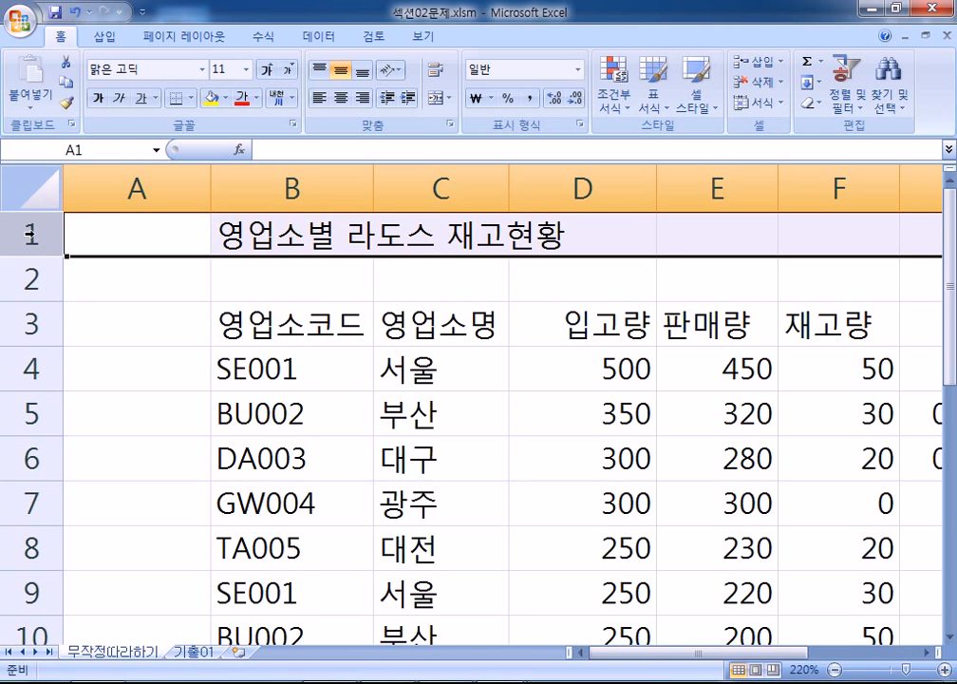
left_click(124, 182)
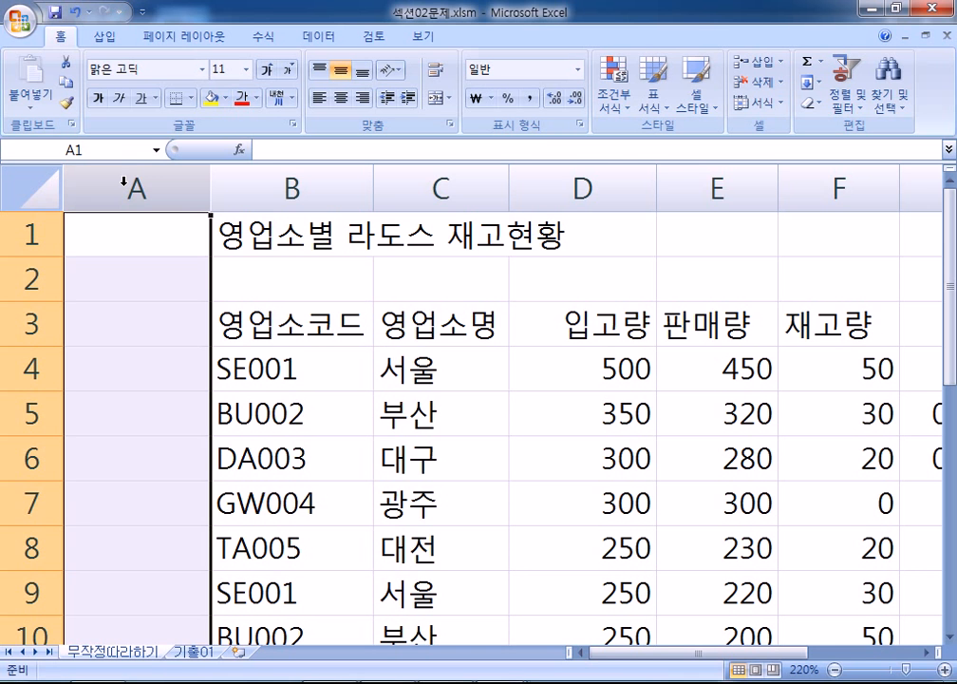
left_click(29, 237)
left_click(21, 275)
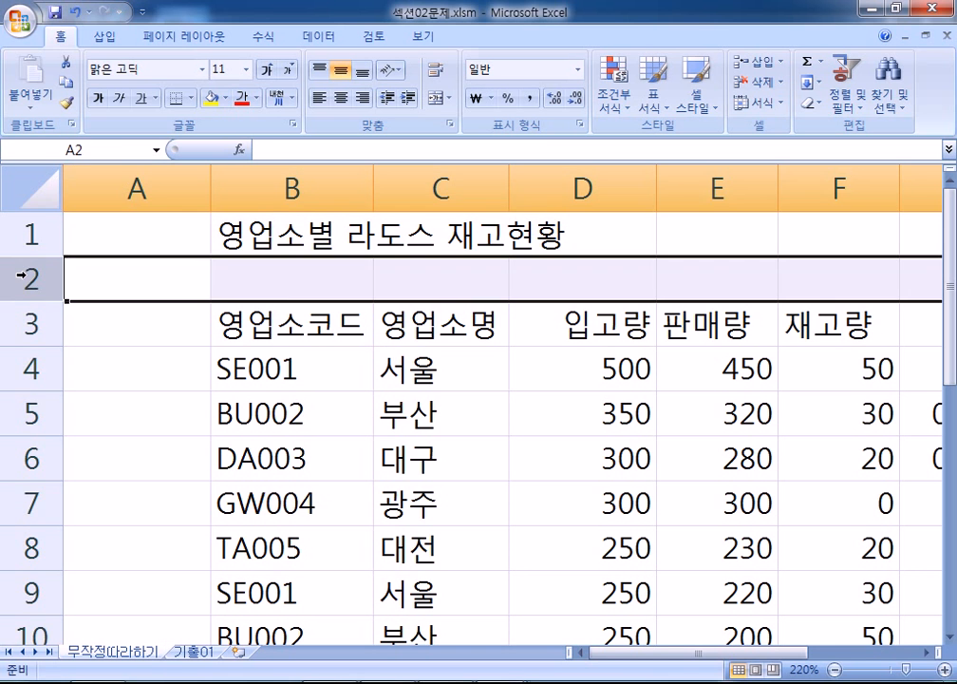
left_click(20, 323)
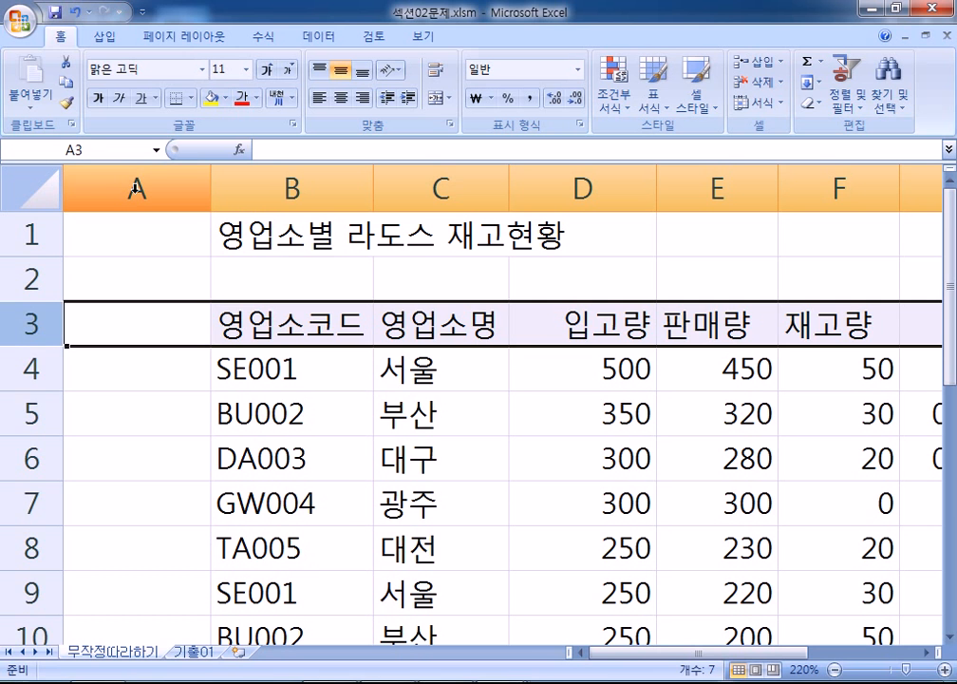
left_click(136, 188)
left_click(142, 334)
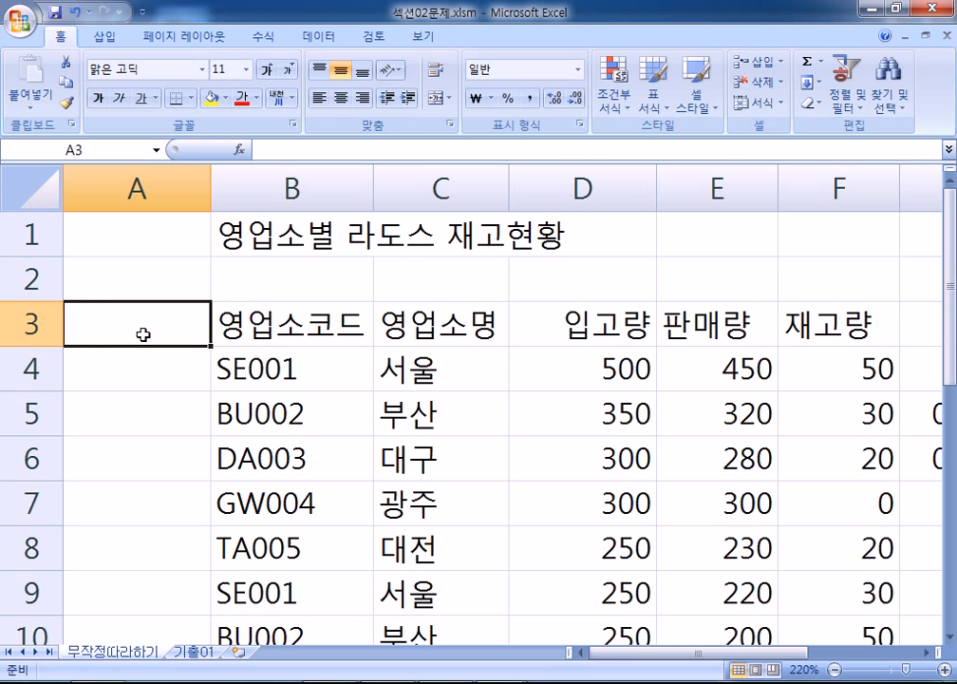
left_click(14, 238)
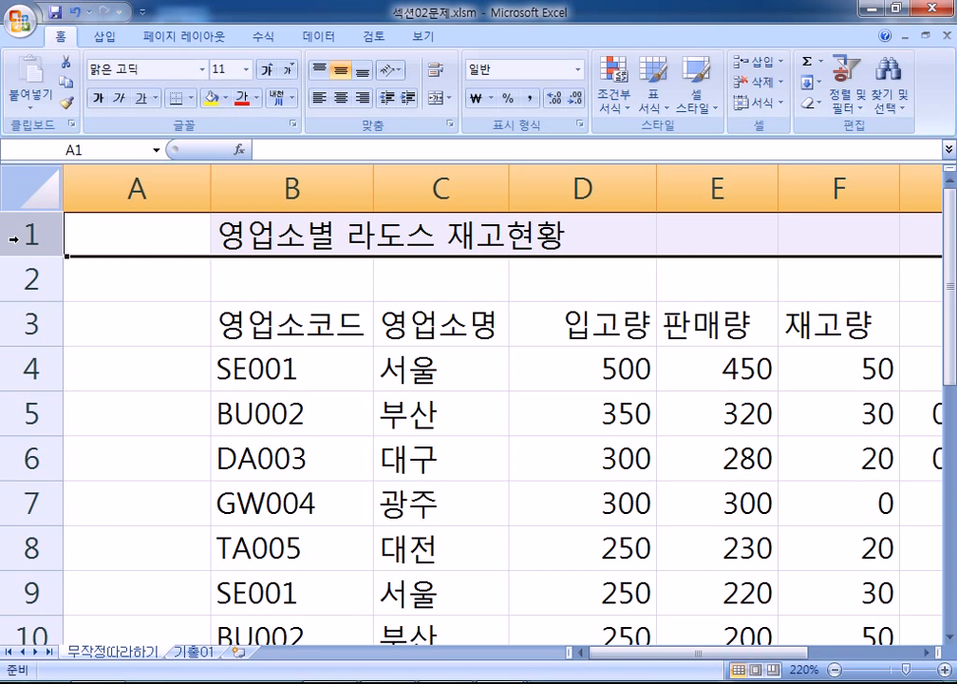
left_click(116, 248)
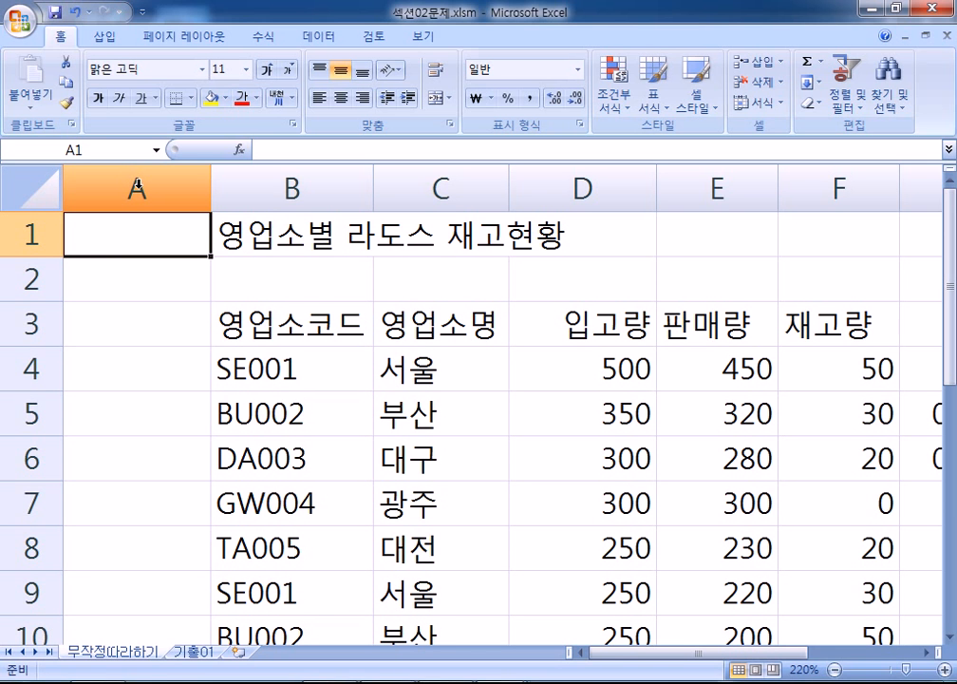
- Compare the commands offered for the whole of column A with those for the whole of row 1
right_click(169, 189)
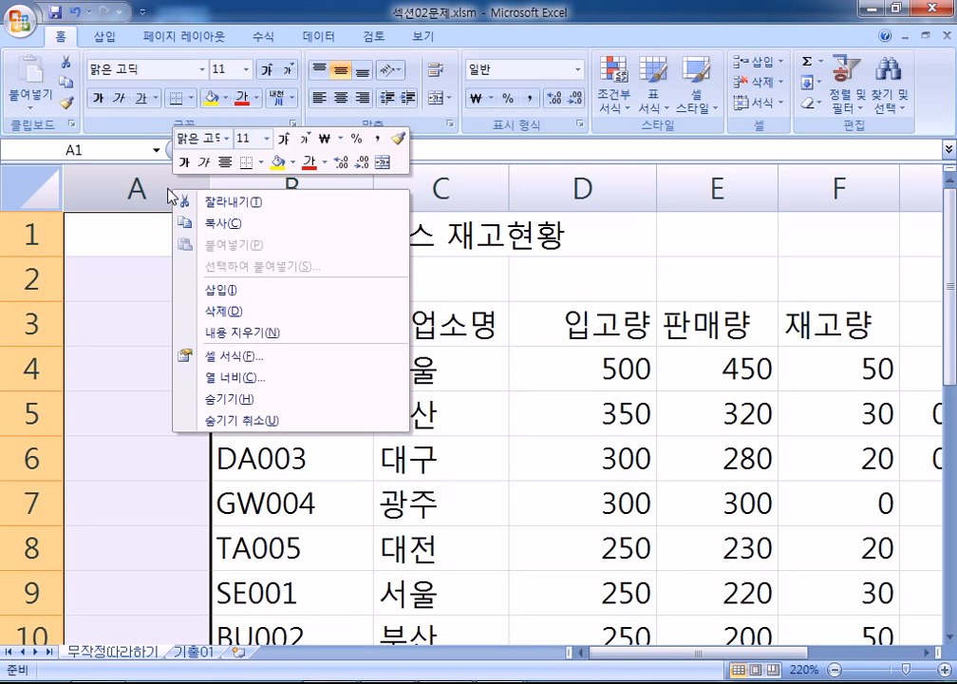
right_click(32, 238)
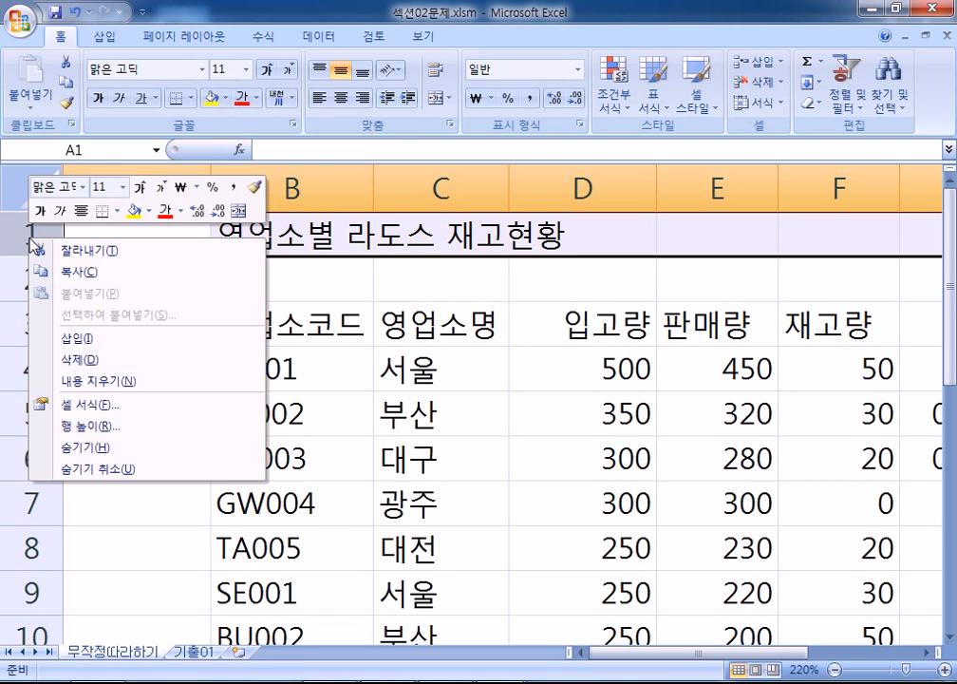
left_click(374, 316)
left_click(149, 184)
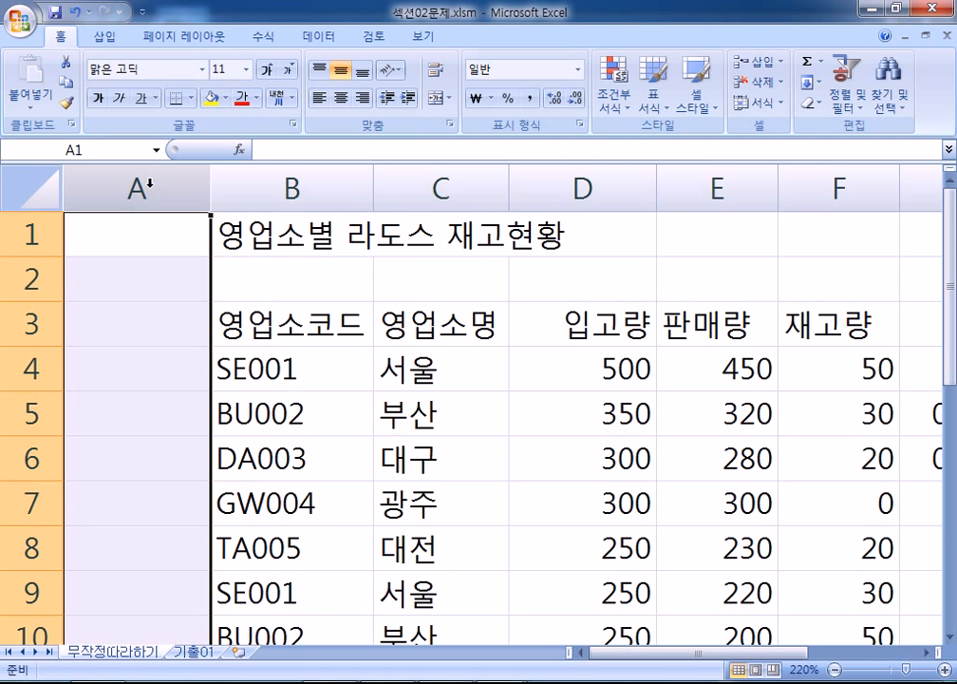
- Set the width of column A to 2, and select the whole of column D
right_click(162, 188)
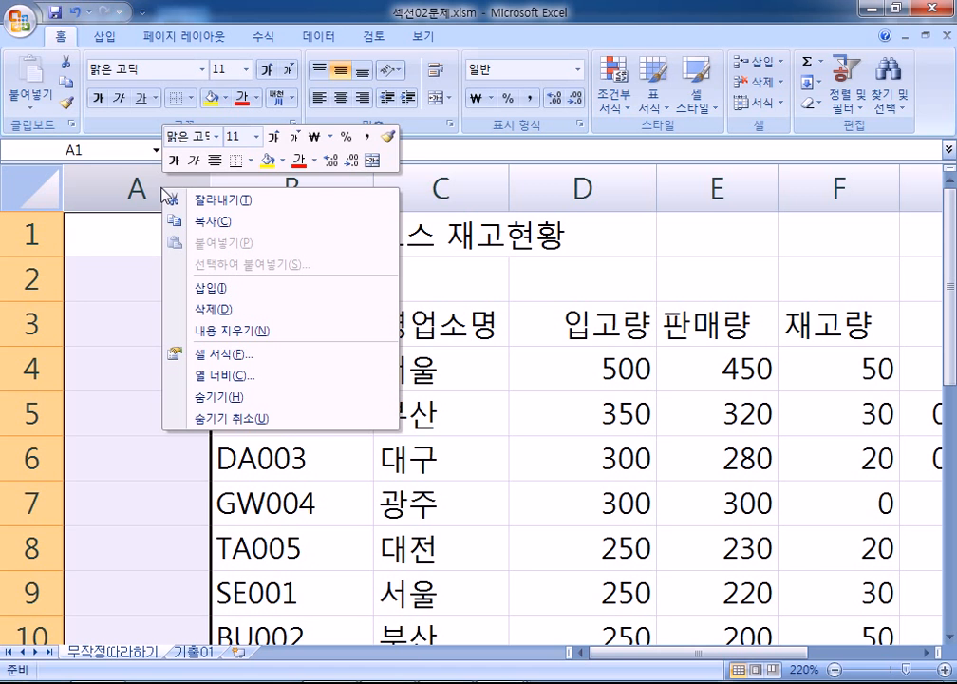
left_click(217, 376)
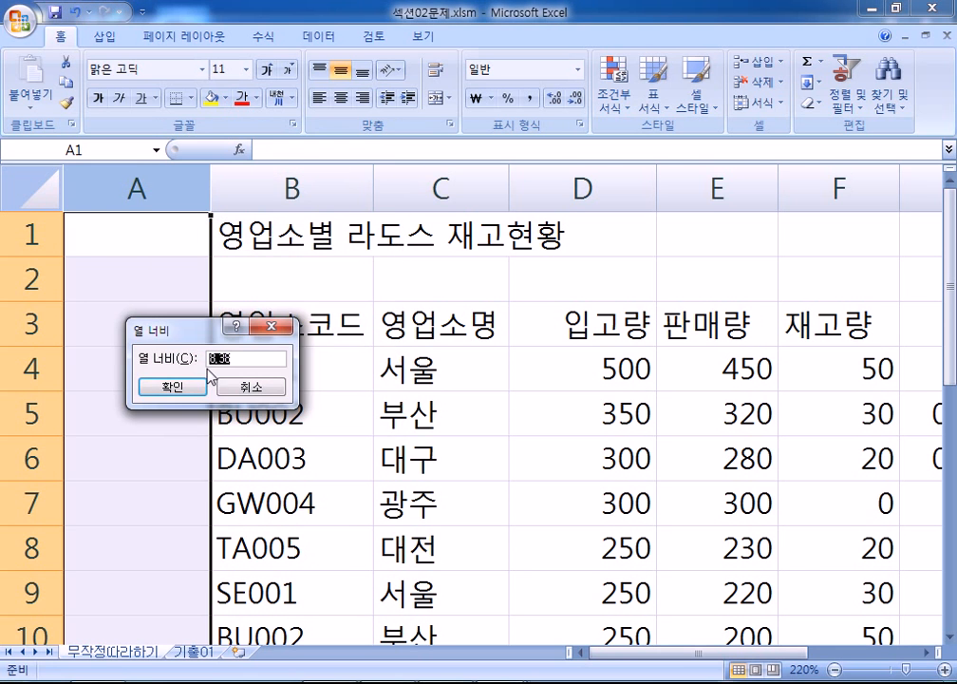
type("1")
type("2")
left_click(152, 388)
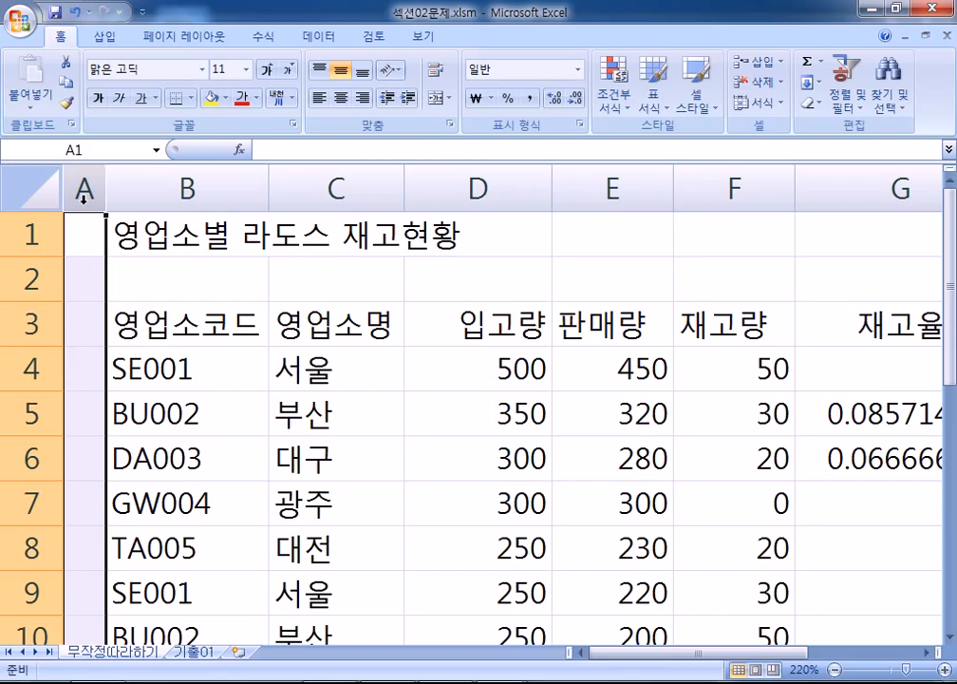
left_click(479, 189)
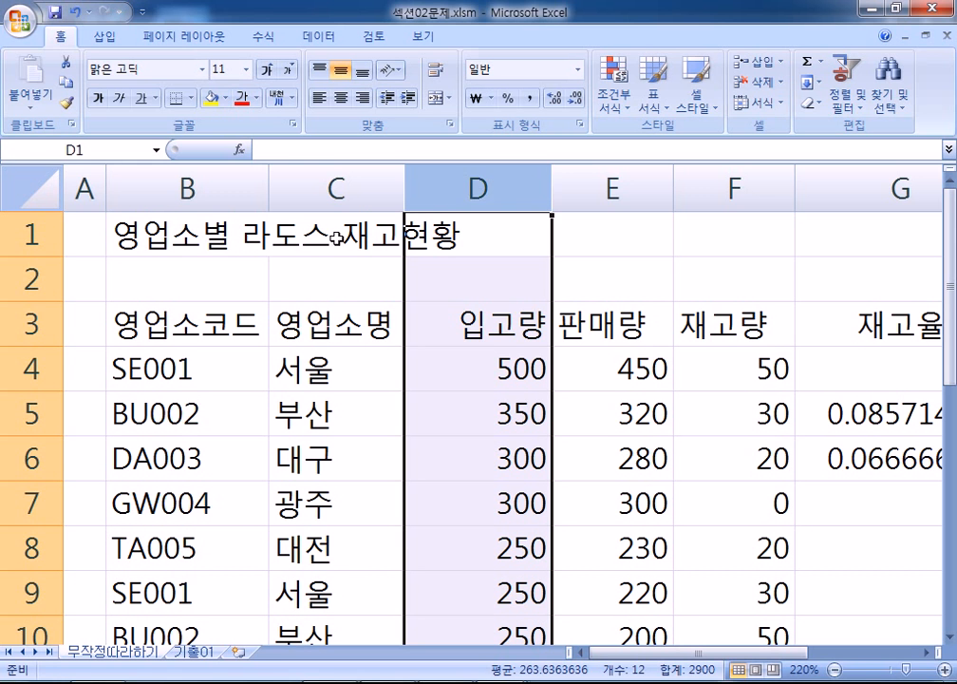
- Set the height of title row 1 to 24
left_click(19, 235)
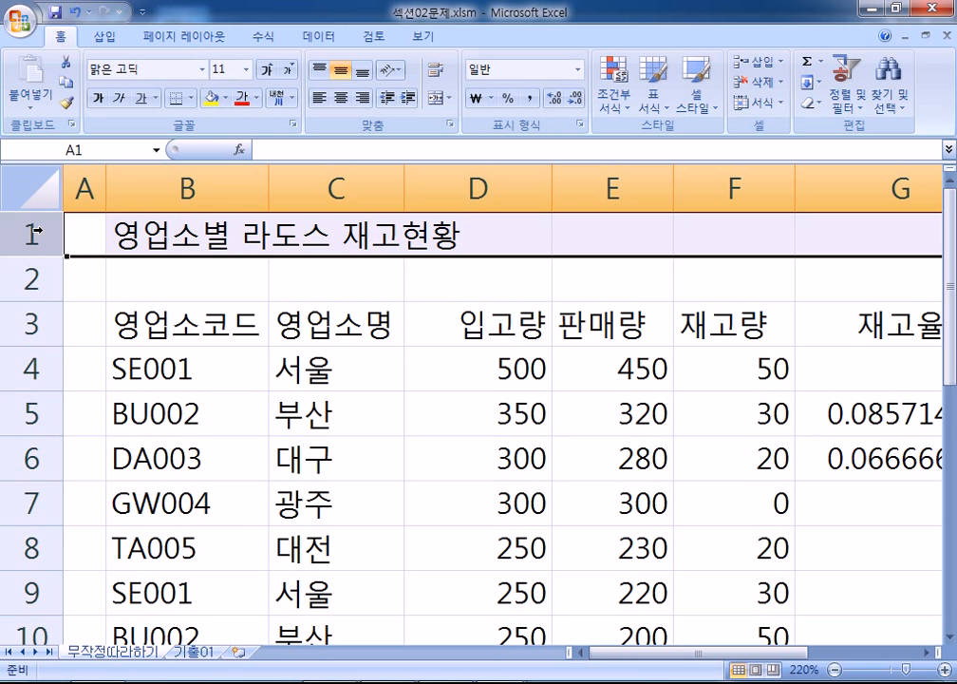
right_click(36, 229)
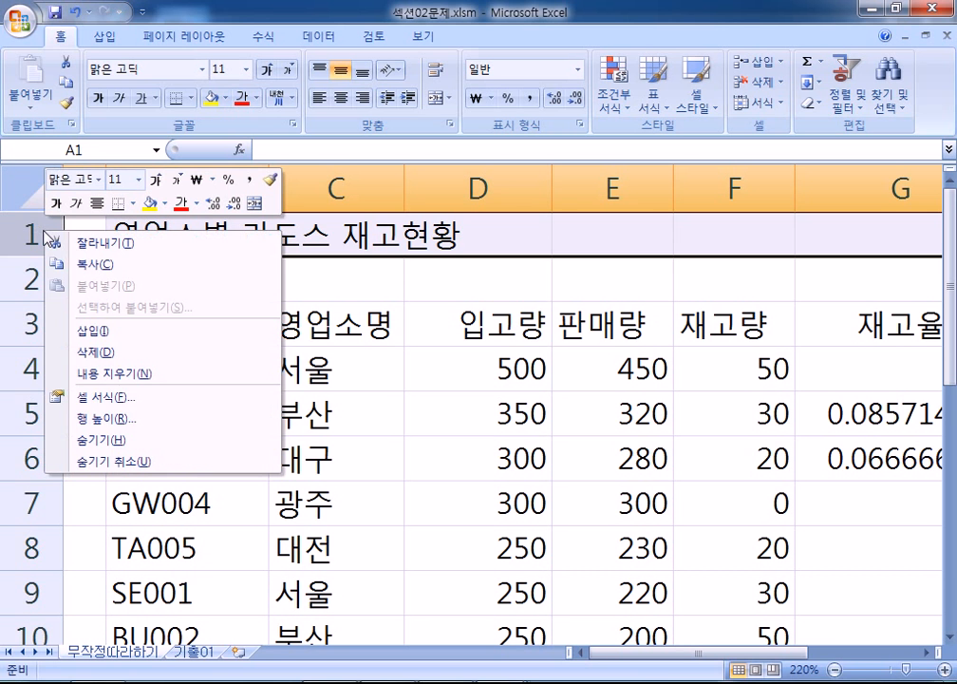
left_click(102, 427)
left_click_drag(114, 430, 351, 103)
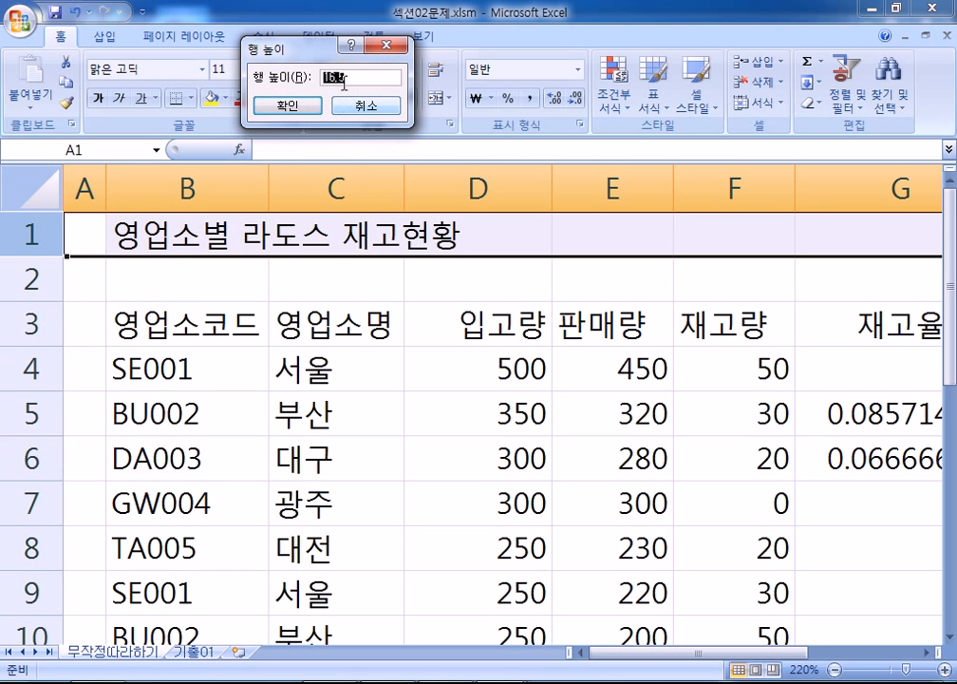
type("24")
left_click(287, 107)
left_click(222, 308)
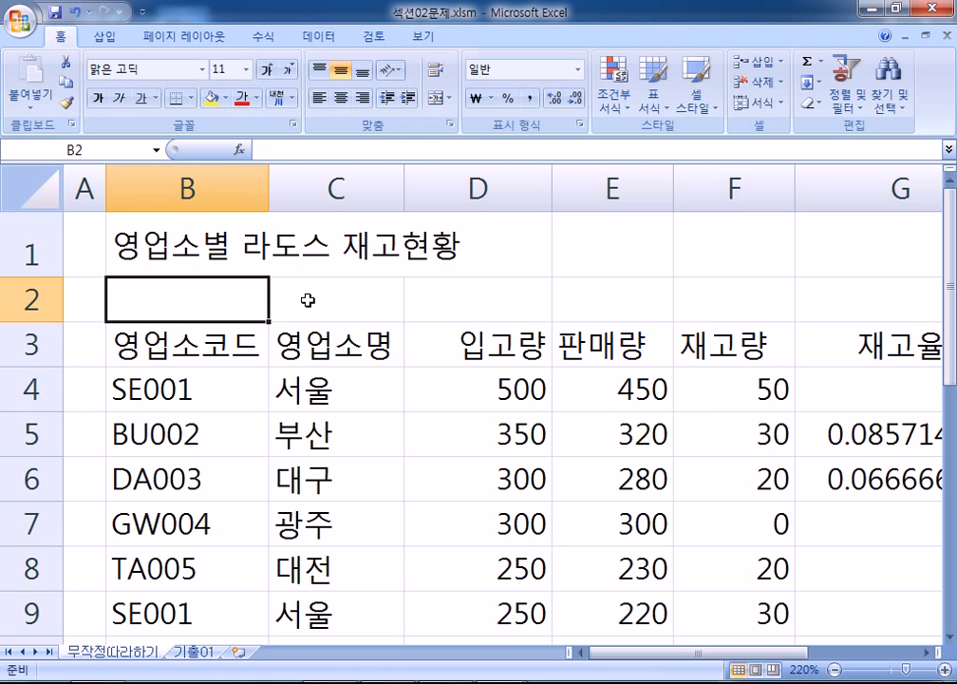
- Select the whole of row 1, the whole of column A and the title cell B1 in turn
scroll(128, 231, "down", 4)
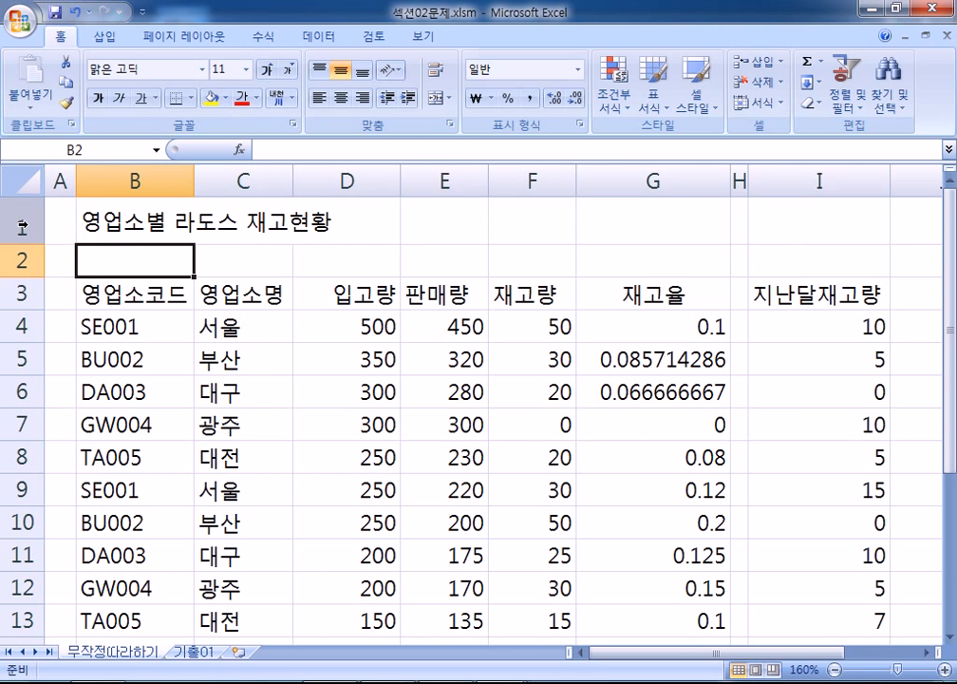
left_click(22, 226)
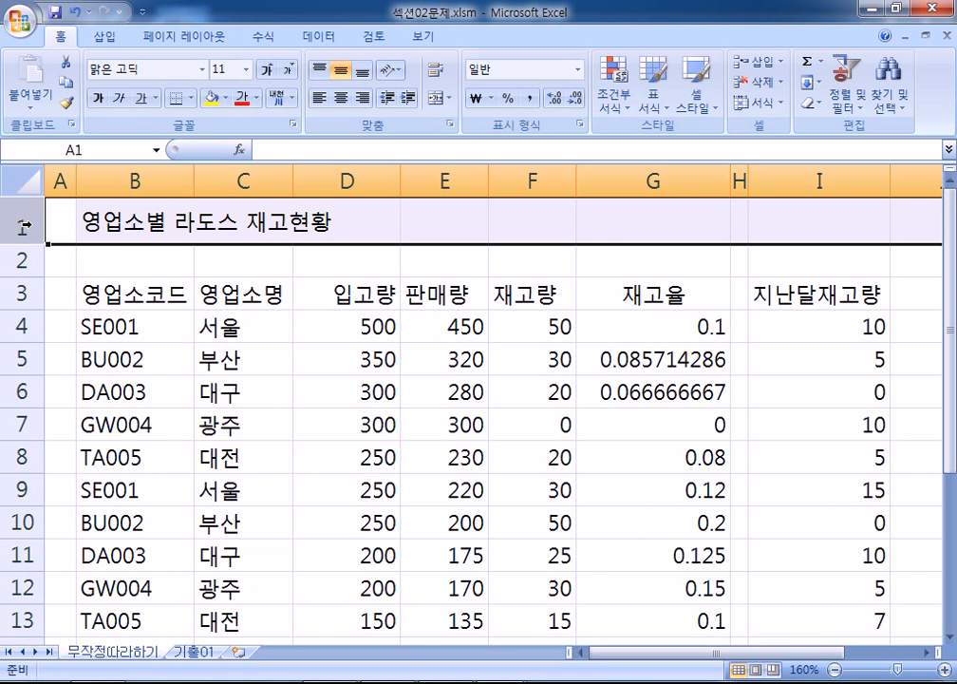
left_click(65, 177)
left_click(173, 240)
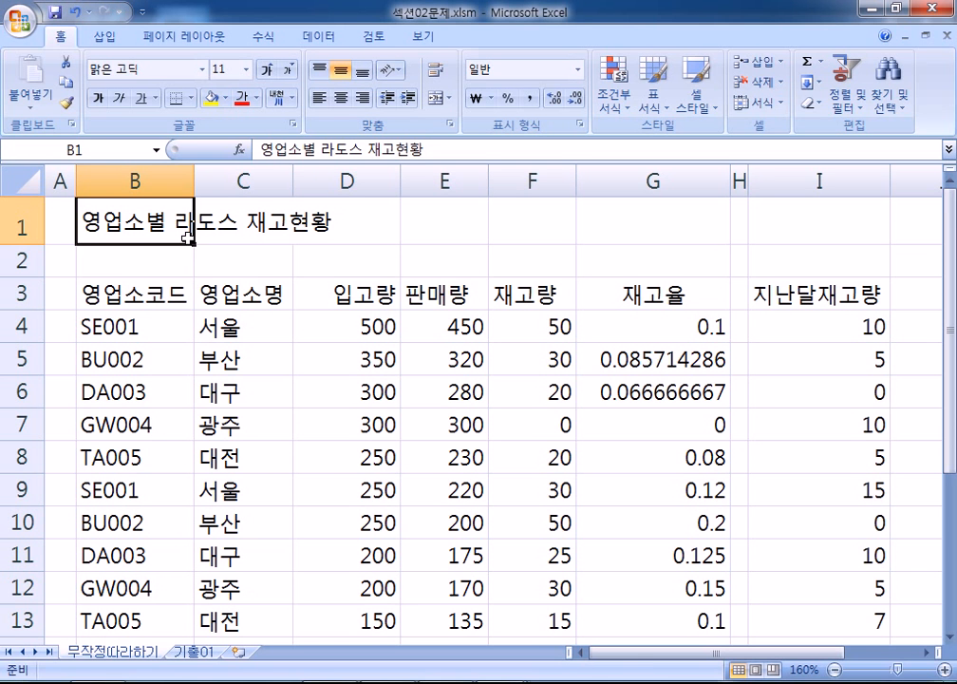
- Show how column B and row 4 cross at cell B4 by selecting the column, the row and the cell
left_click(107, 328)
scroll(108, 328, "down", 2)
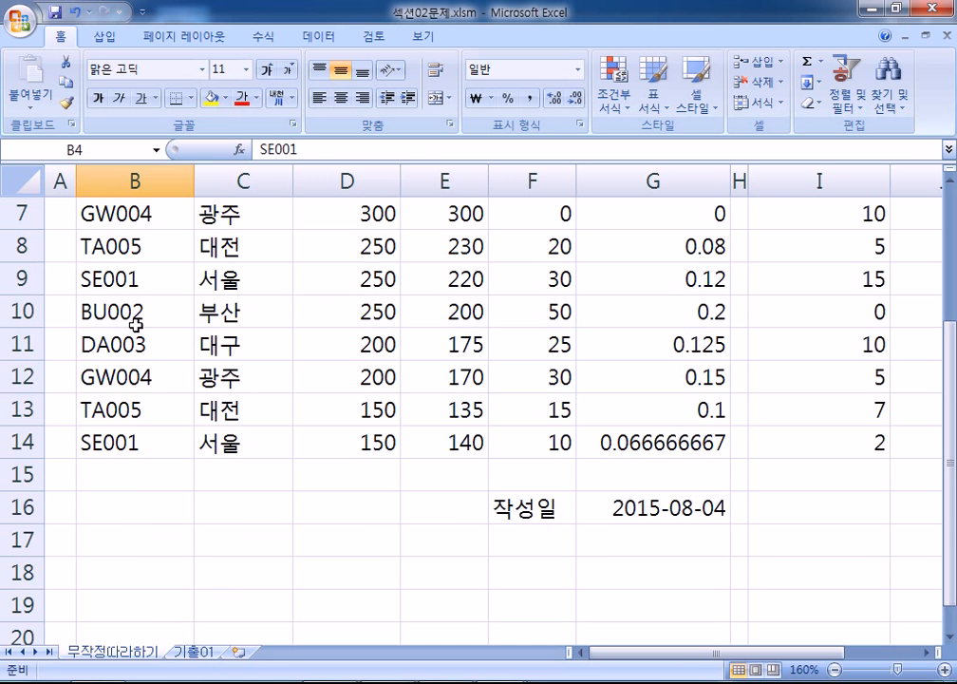
scroll(114, 323, "up", 1)
left_click(121, 171)
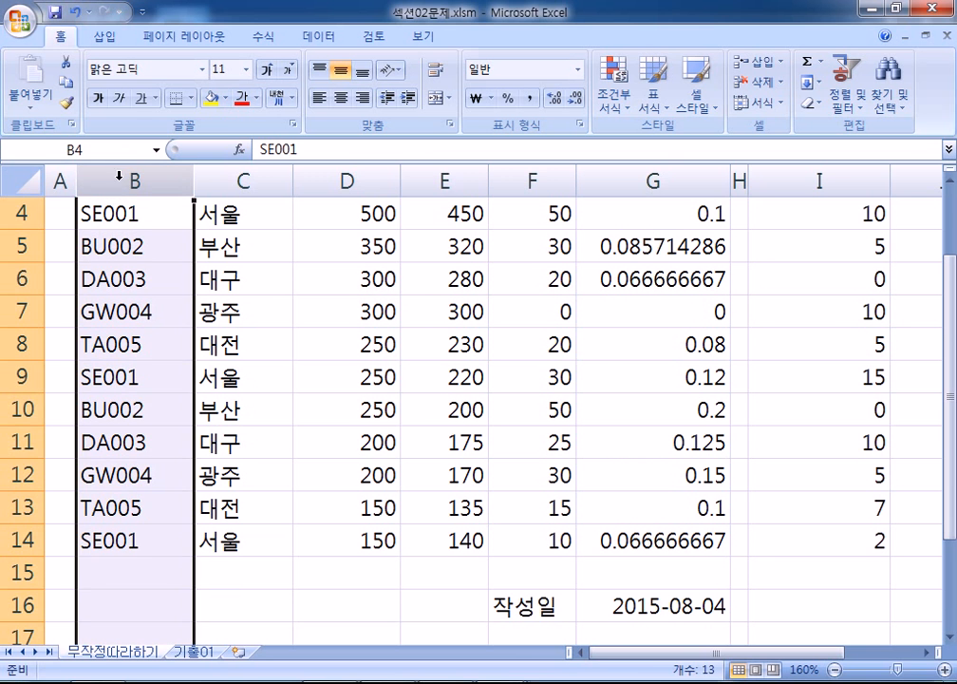
left_click(13, 214)
left_click(139, 219)
scroll(141, 222, "up", 1)
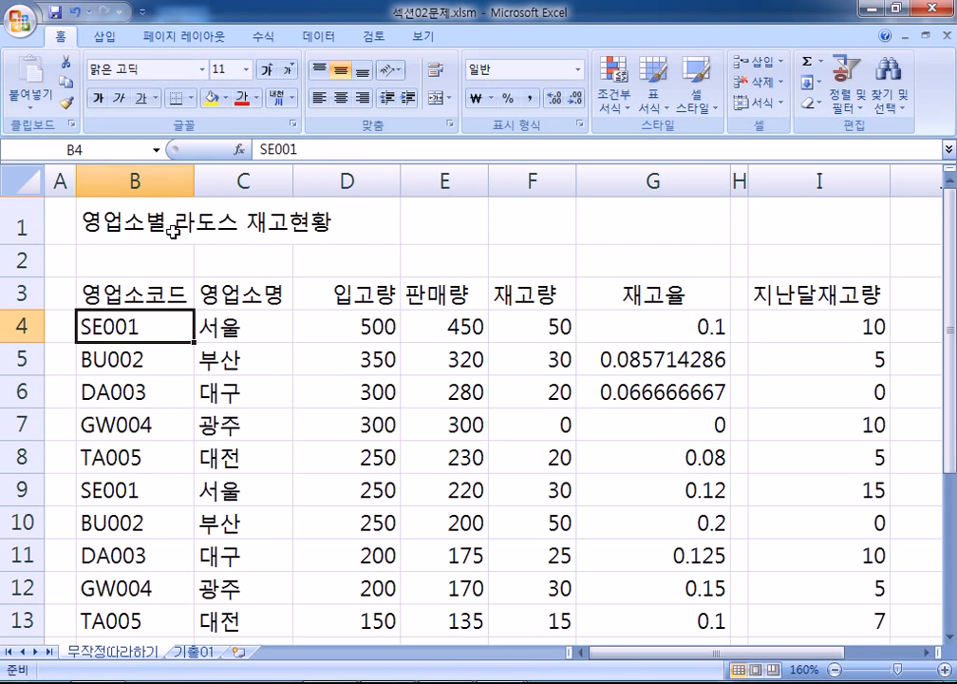
left_click(135, 179)
left_click(17, 325)
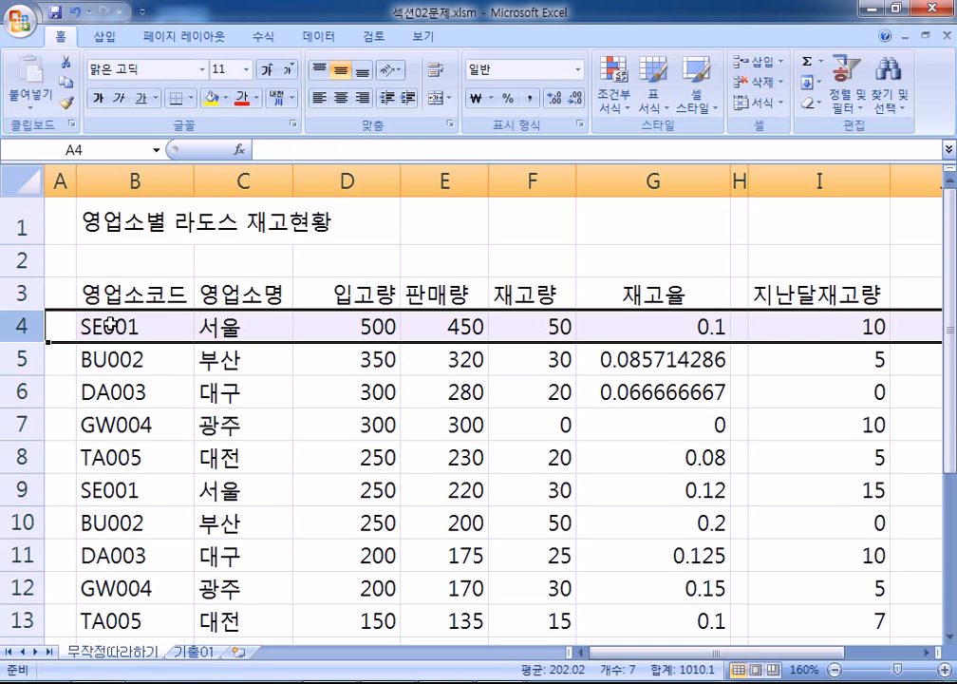
left_click(111, 325)
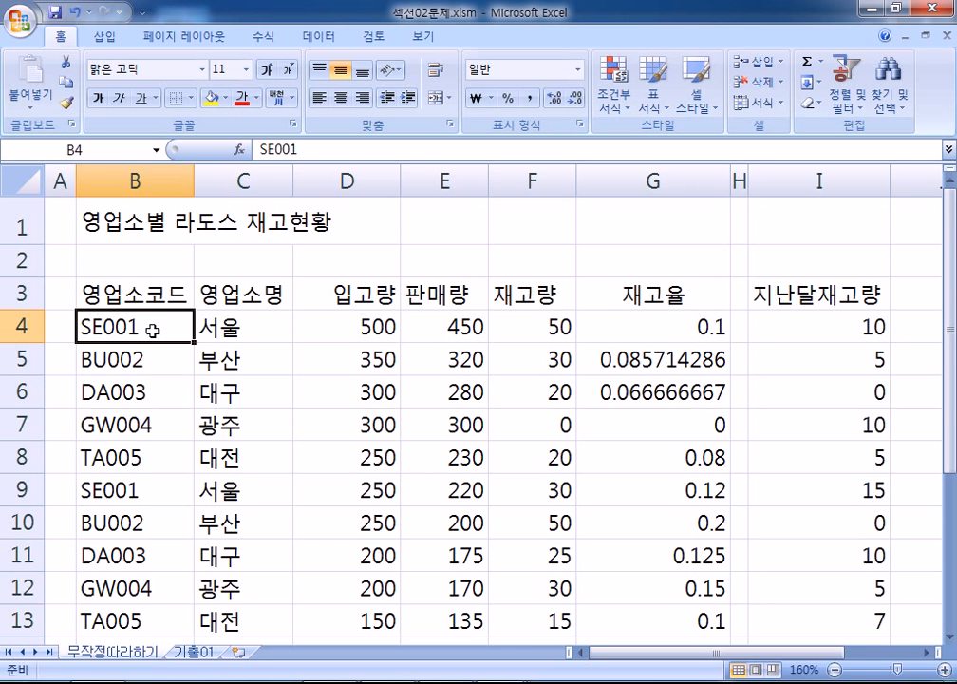
- Look over the 영업소코드 entries from cells B3 and B4, and select columns B through G together
scroll(70, 332, "down", 4)
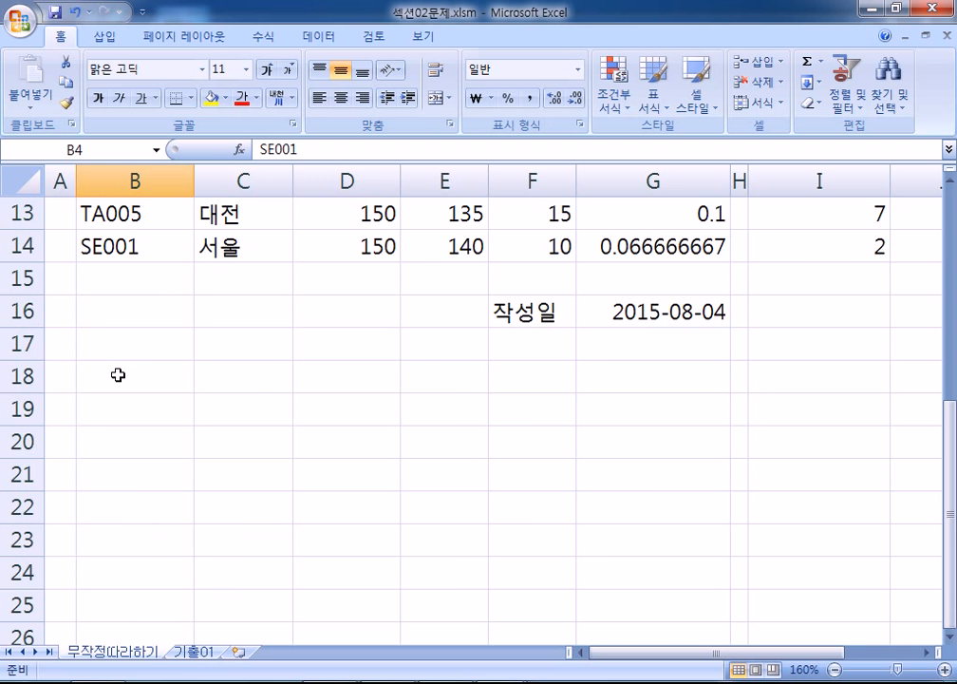
scroll(118, 375, "up", 4)
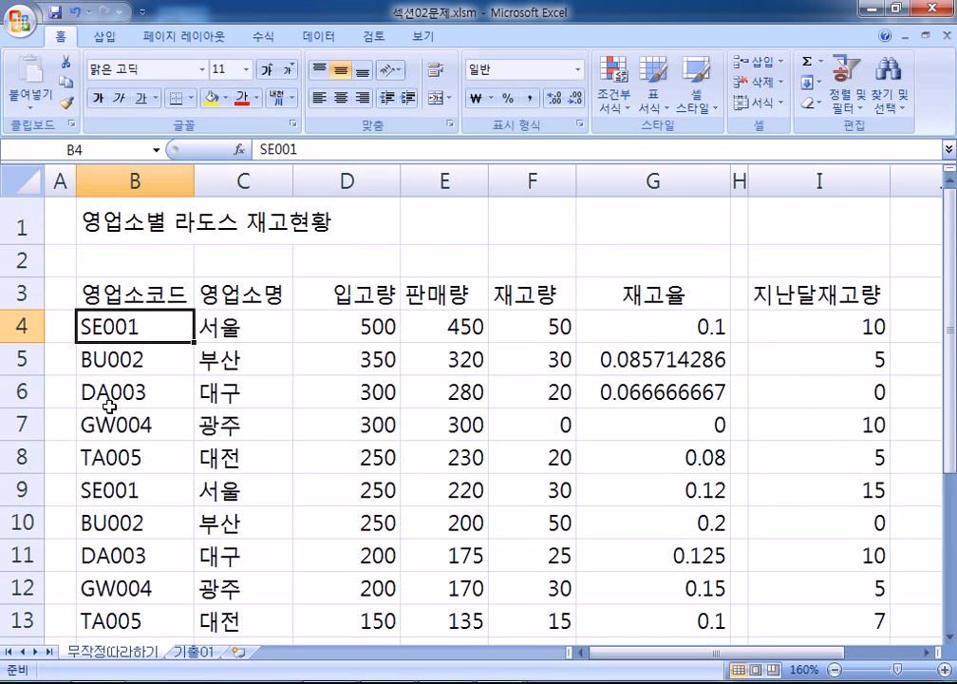
left_click(119, 300)
left_click(115, 327)
left_click_drag(134, 181, 602, 186)
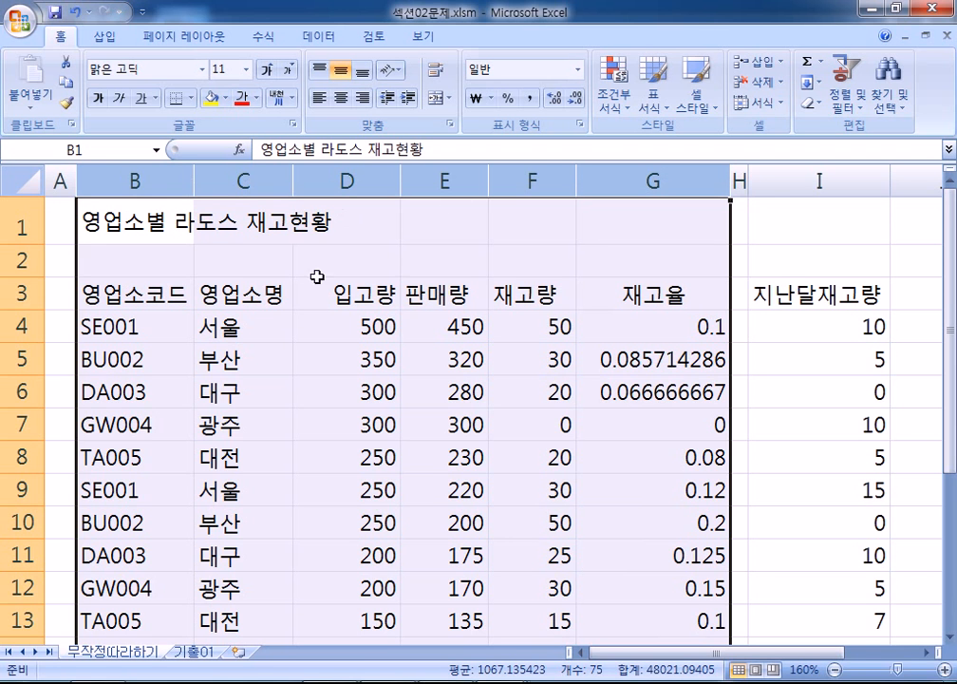
left_click(111, 295)
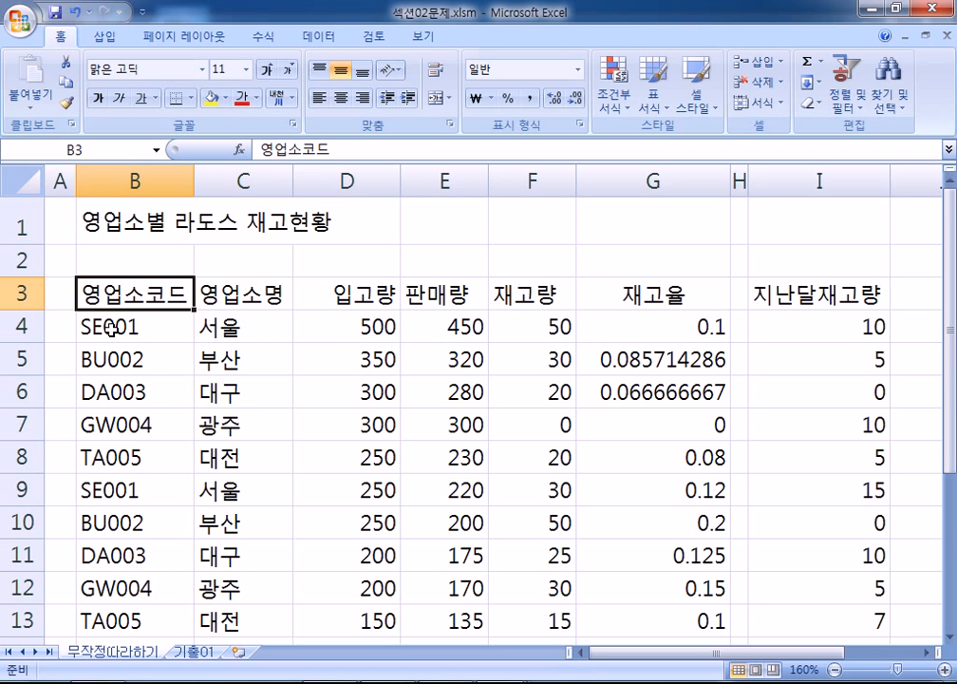
left_click(109, 328)
scroll(142, 323, "down", 1)
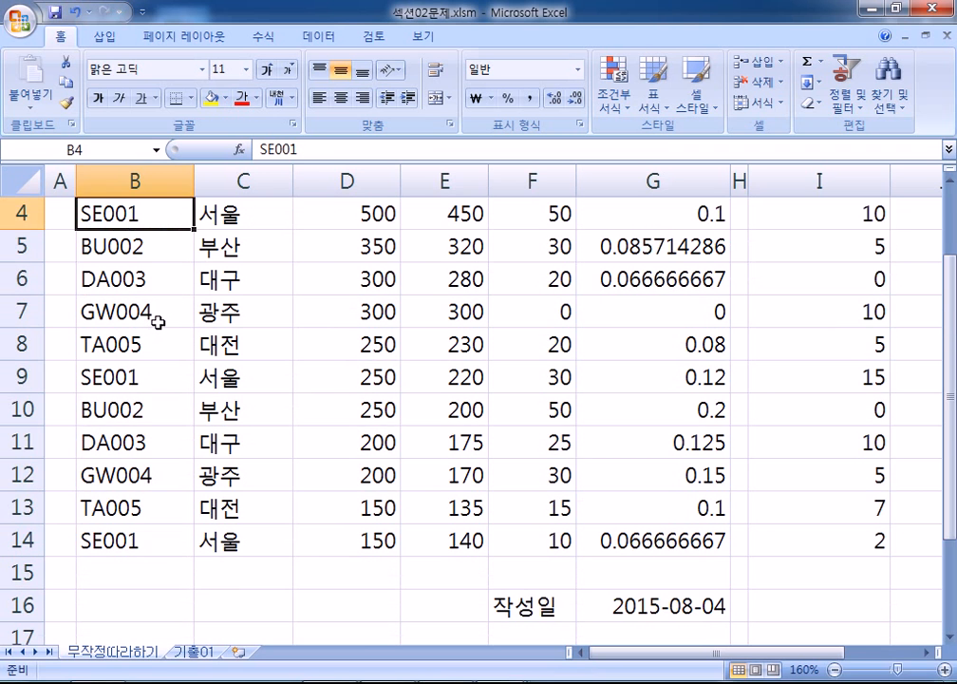
scroll(157, 323, "up", 1)
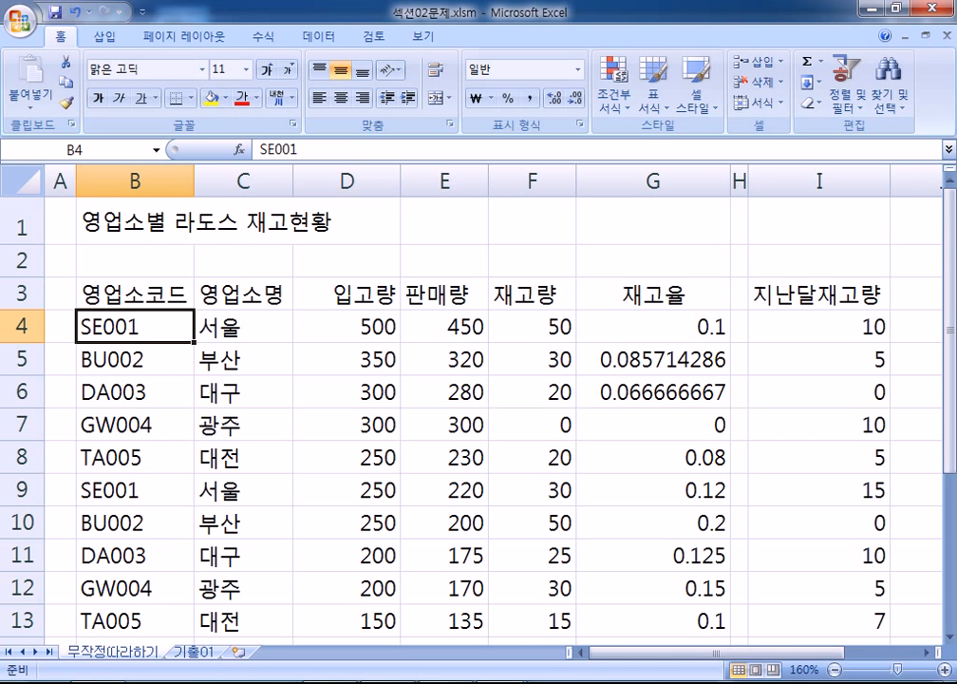
- Switch to the Notepad notes and add the heading 셀을 편집 with the example line SE001 > SE-001
key("alt+Tab")
type("tpf")
key("BackSpace")
key("BackSpace")
key("BackSpace")
key("Hangul")
type("ㅅㅔㄹ을 편집")
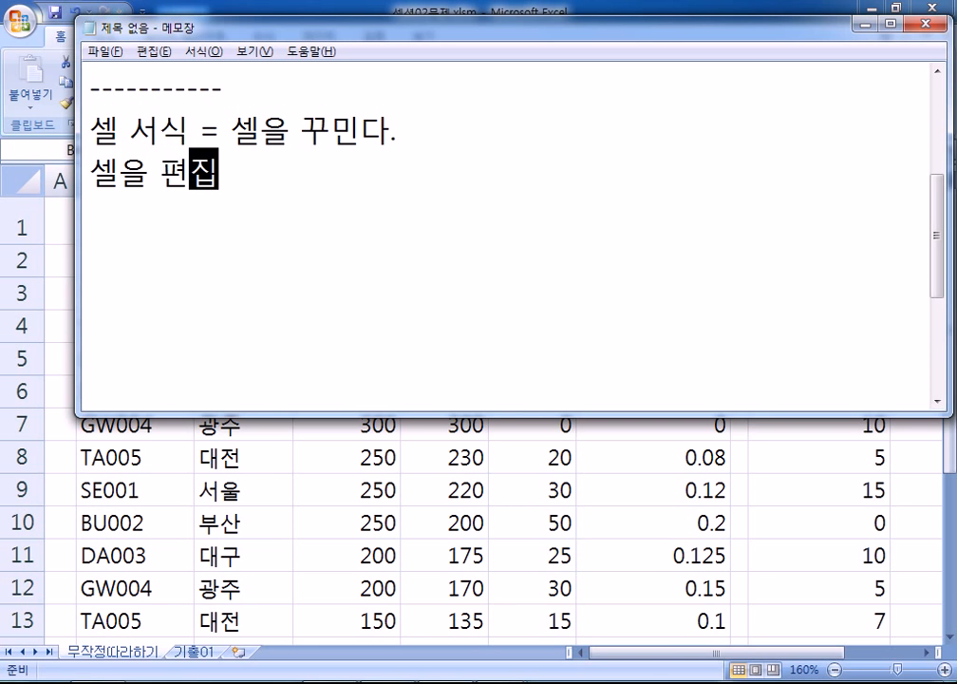
key("Return")
type("SE001")
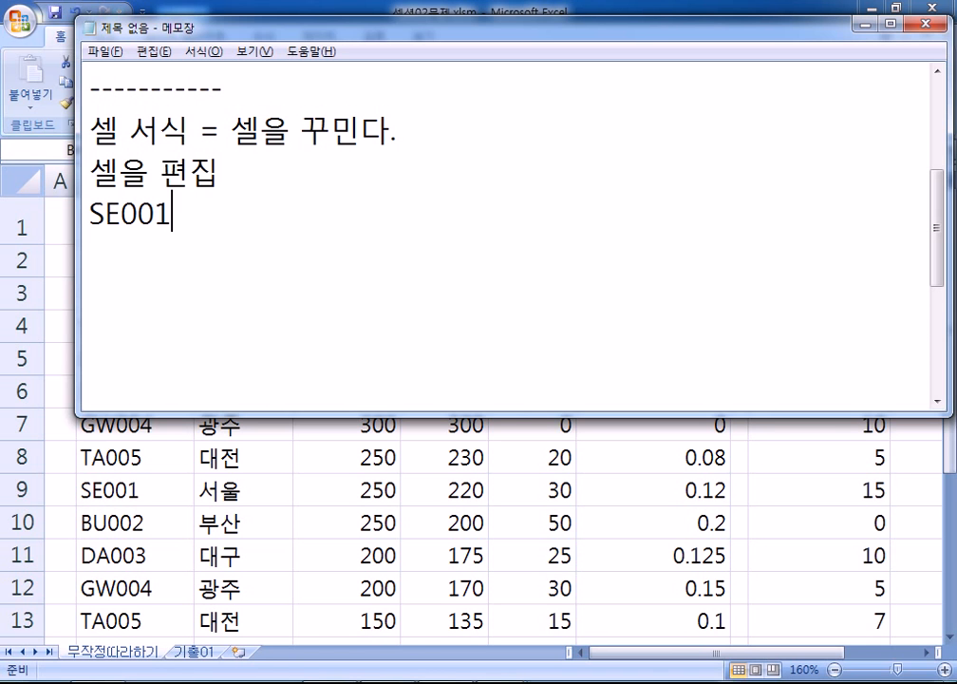
type(" > SE")
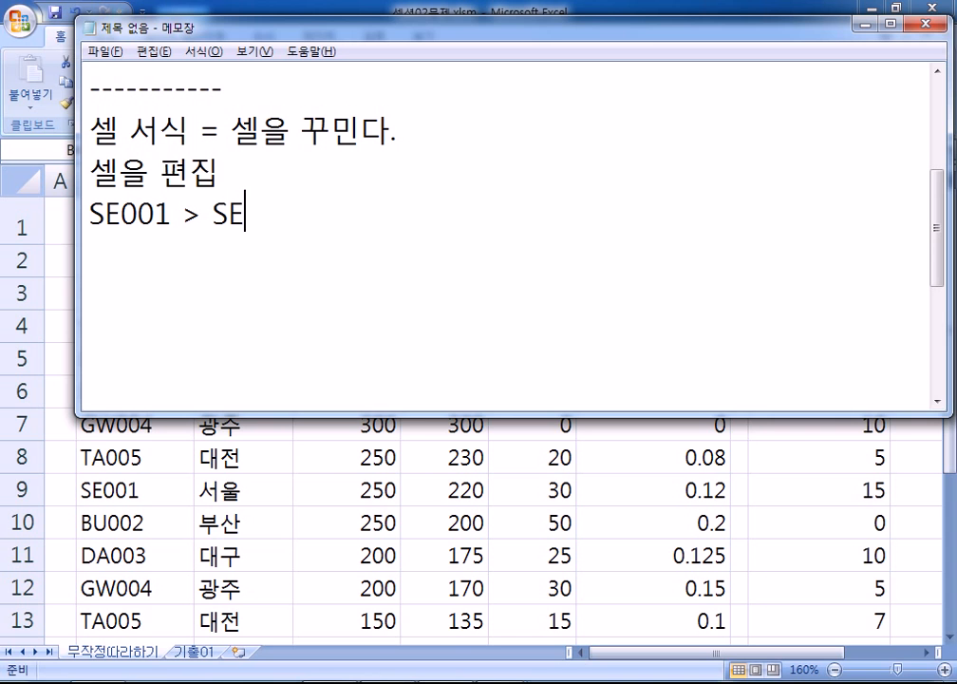
type("-001")
key("Return")
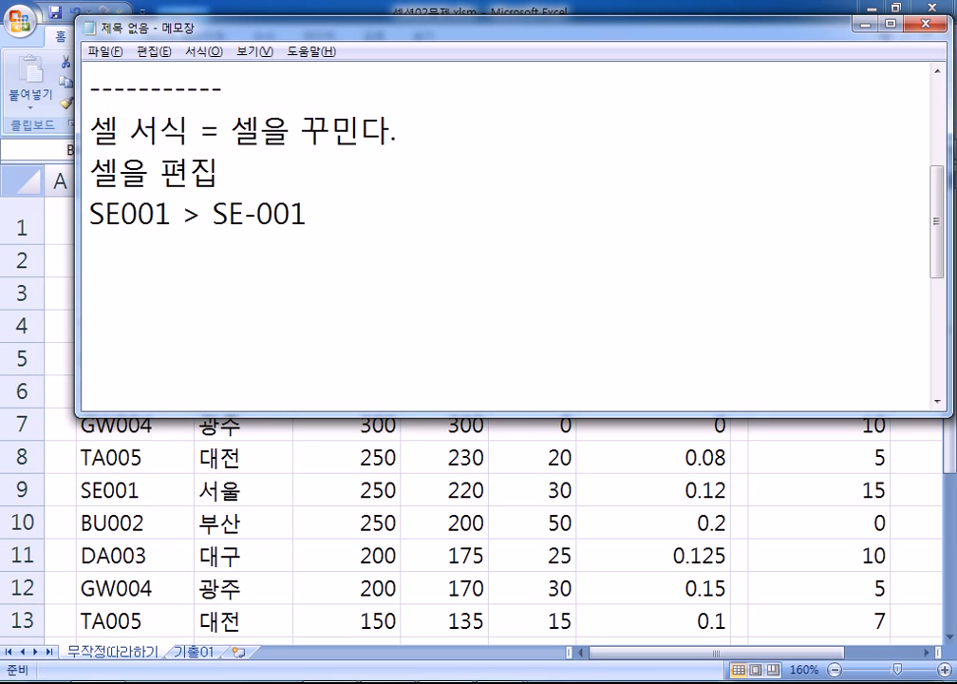
- Insert a blank line above the 셀을 편집 heading, and return to the line below the example
key("Up")
key("Up")
key("Return")
key("Down")
key("Down")
key("Down")
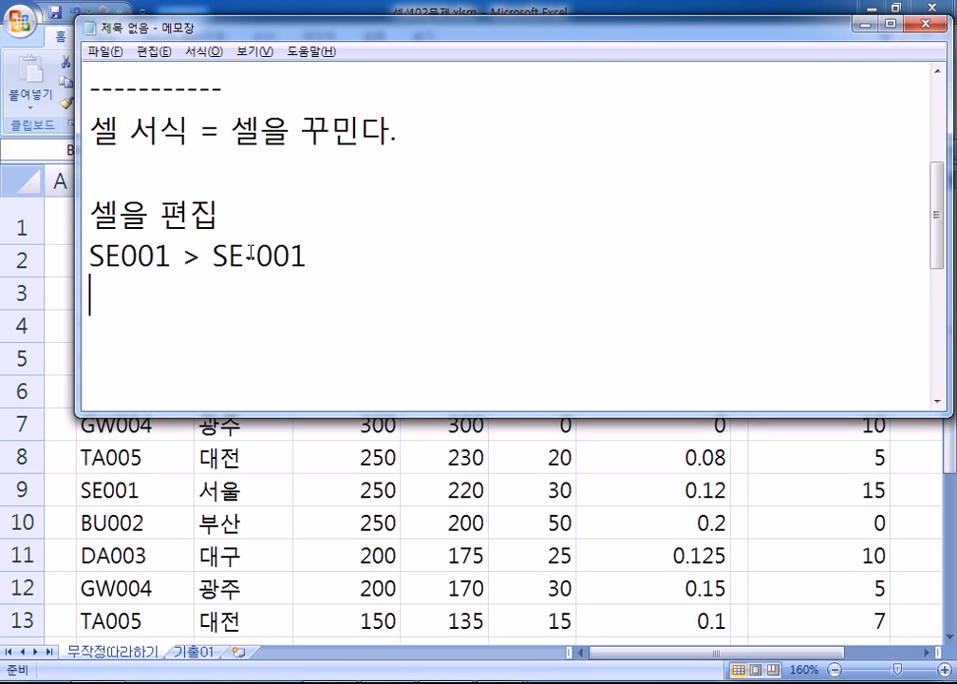
- Enlarge the notes window downward and add the heading 셀 값을 수정하기 below the SE-001 example
type("tpfdm")
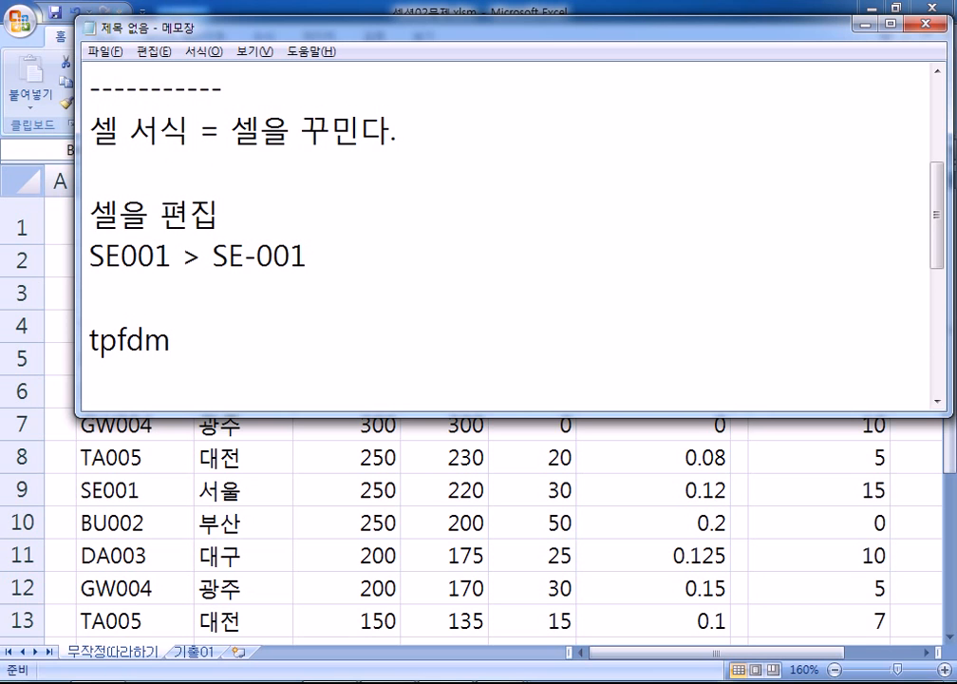
scroll(289, 186, "down", 2)
left_click_drag(292, 417, 286, 574)
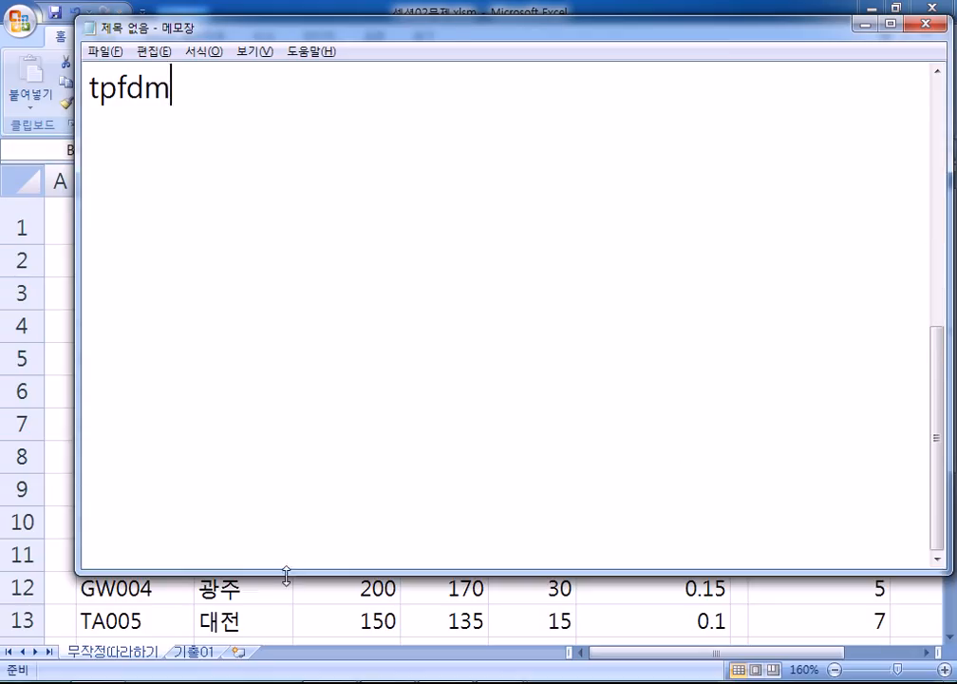
key("shift+Home")
type("세ㅐㄹ")
key("BackSpace")
key("BackSpace")
key("BackSpace")
type("ㅅㅔㄹ")
key("BackSpace")
key("BackSpace")
type("ㅔ")
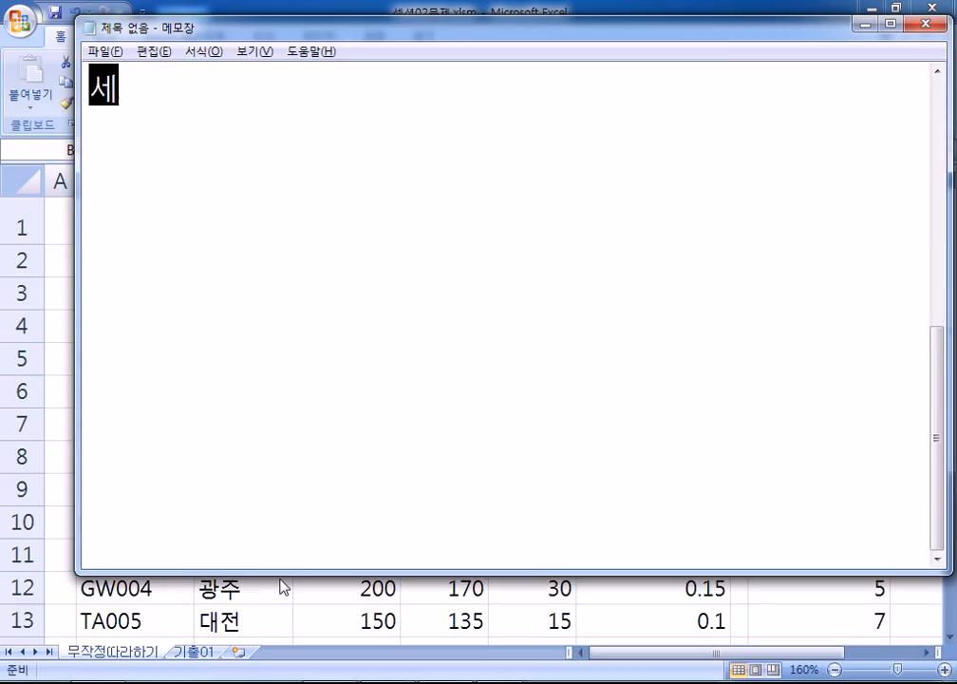
type("ㄹ 값을 수정")
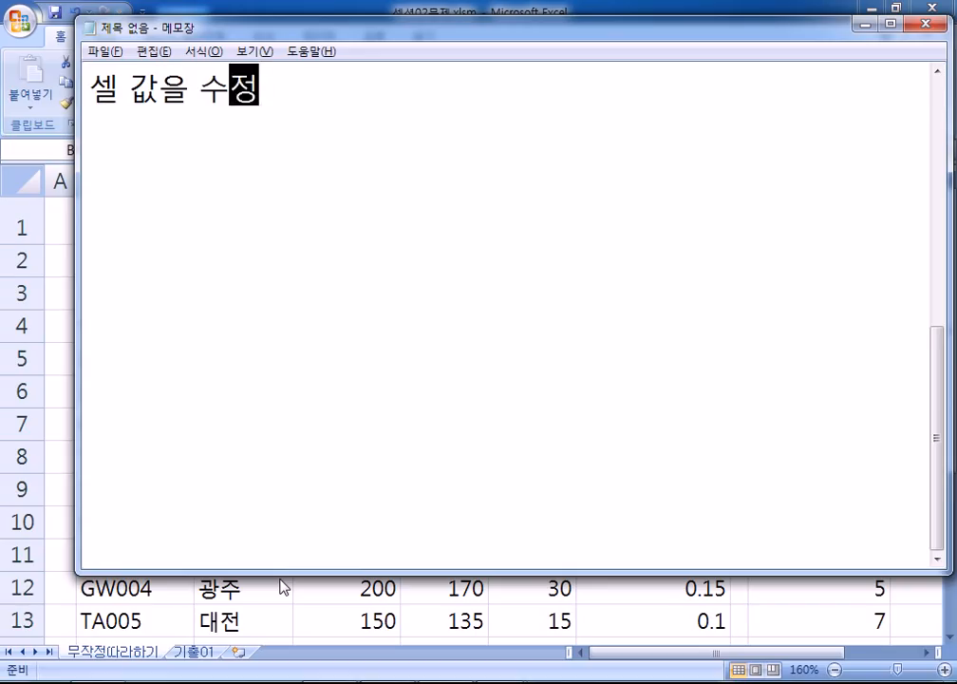
type("하기")
- List 1) 새로 입력하기 under the heading and start the next item with 2)
key("Return")
type("1) ")
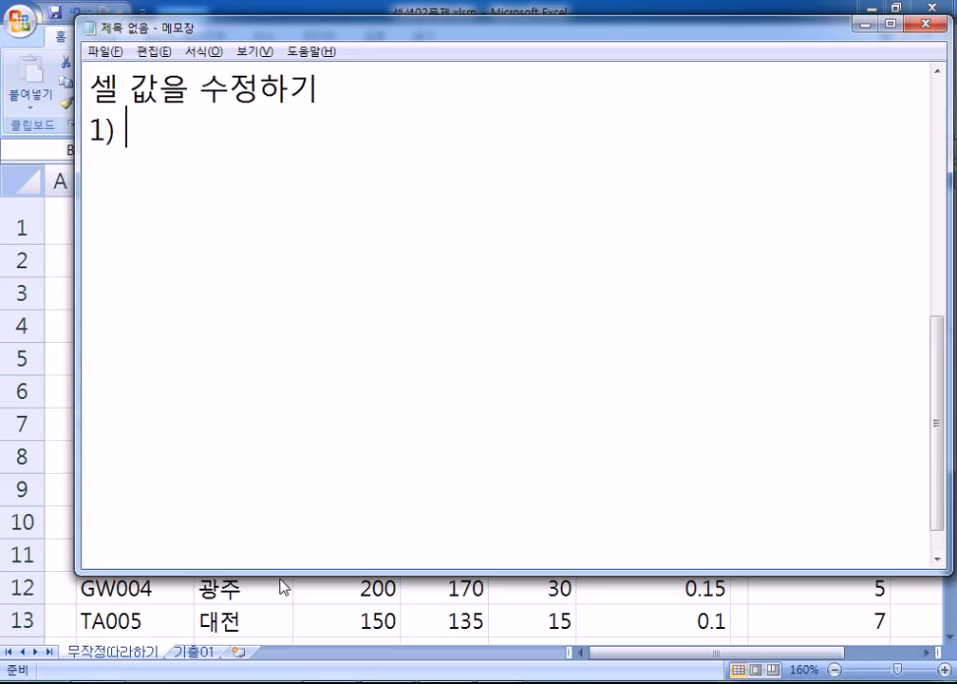
type("새로 입력하기")
key("Return")
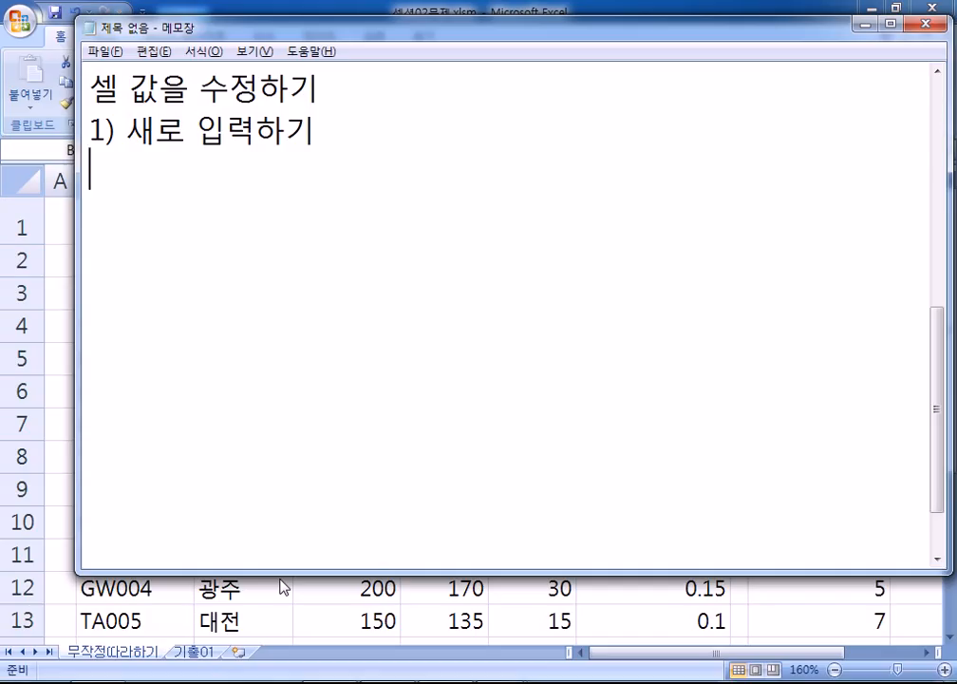
type("2)")
- Return to the example in the notes and highlight the hyphen in SE-001
left_click(283, 587)
key("alt+Tab")
scroll(176, 330, "up", 2)
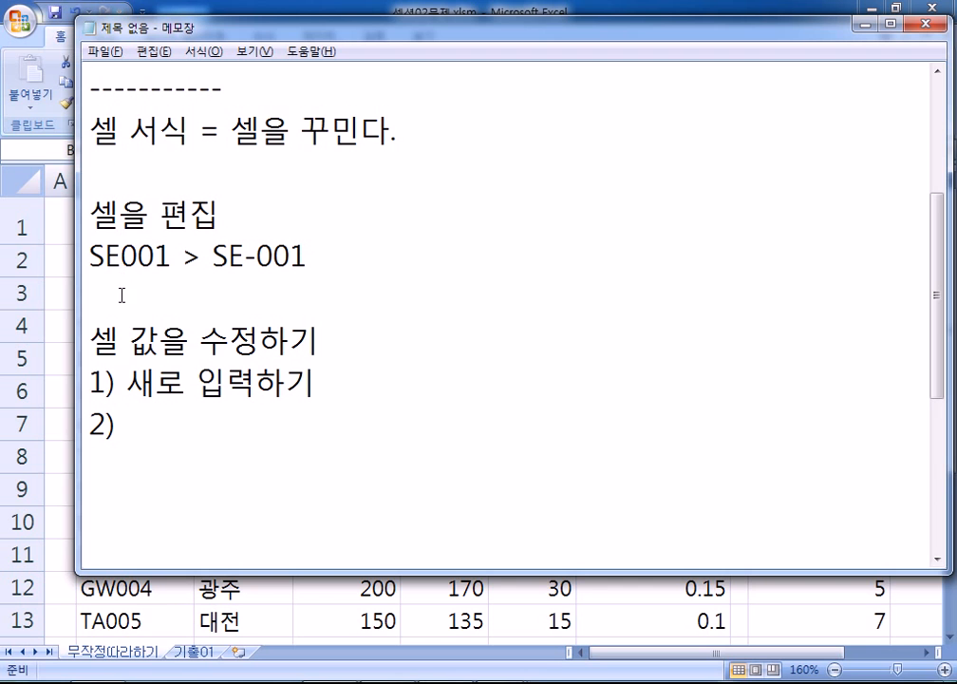
left_click_drag(245, 254, 257, 255)
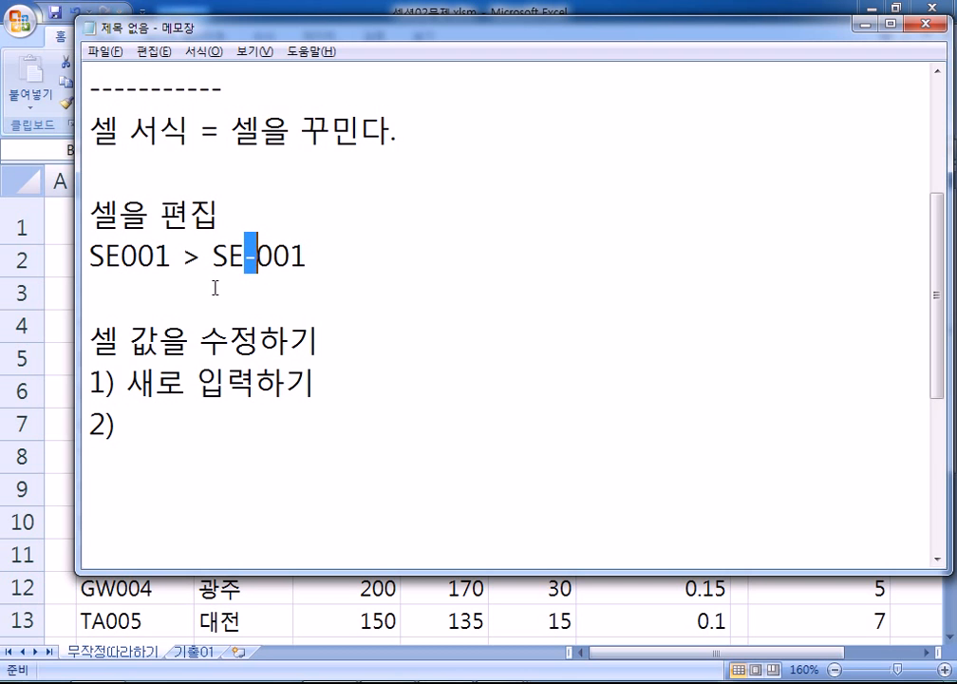
- Highlight SE-001 in the notes example, and complete item 2) with the text F2키를 눌러서 수정
scroll(209, 280, "down", 1)
left_click_drag(211, 130, 331, 133)
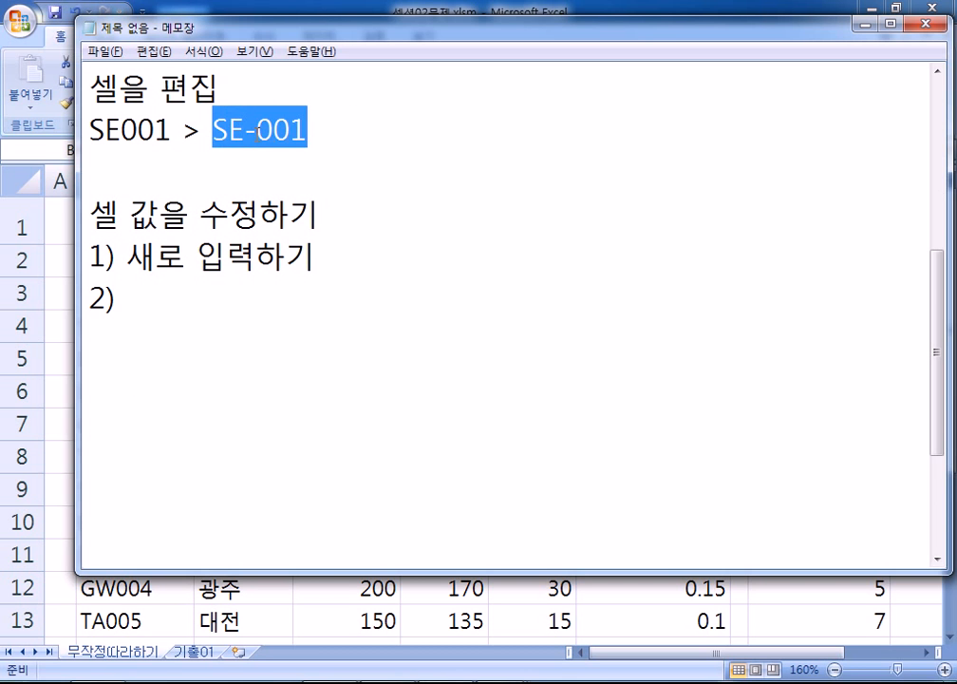
left_click(256, 130)
left_click(153, 297)
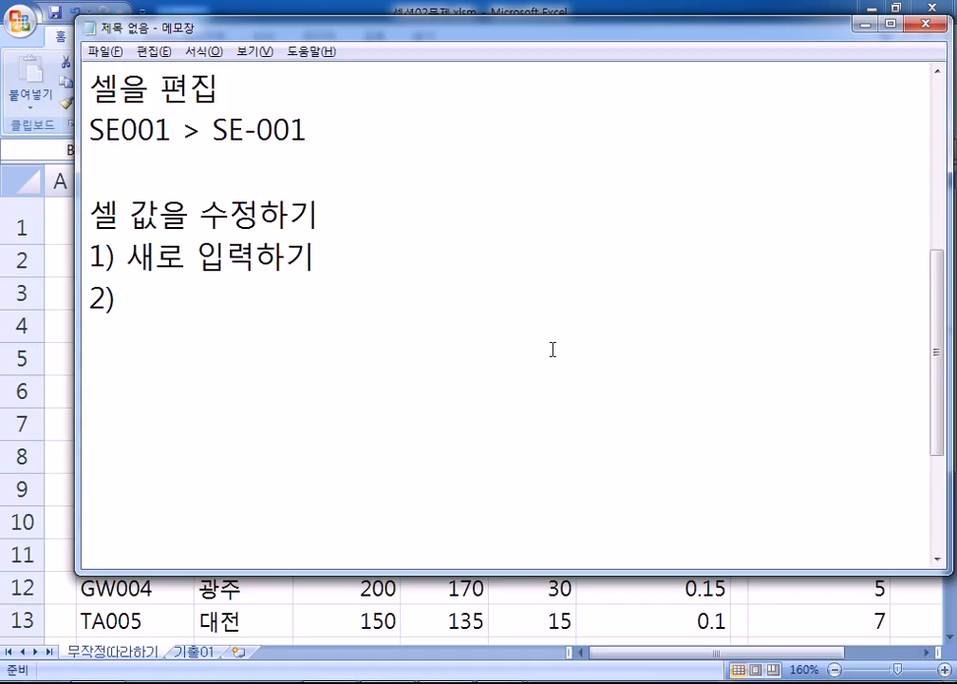
type("F2키를 눌러")
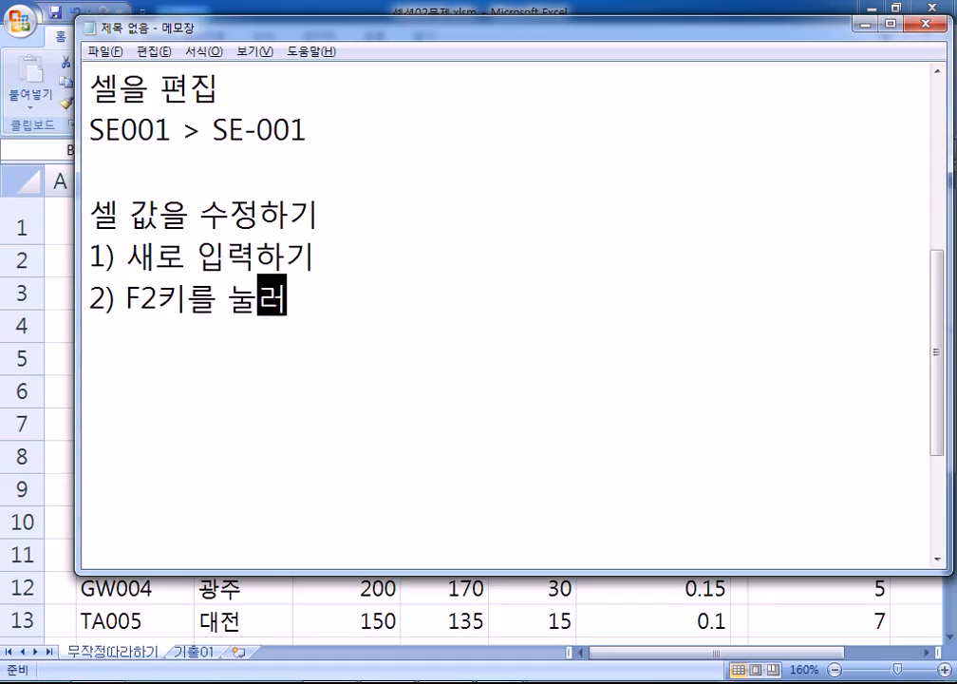
type("서 수저ㅇ")
key("Return")
- Add the item 3) 셀을 더블클릭해서 수정 to the list of editing methods
type("3) 셀을")
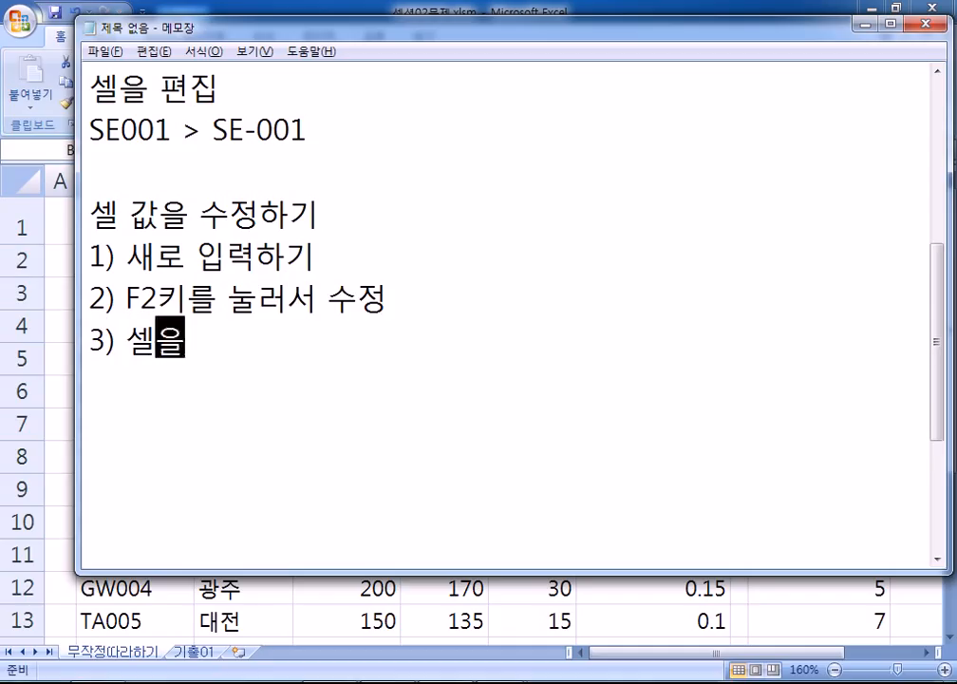
type(" 더블클릭래서")
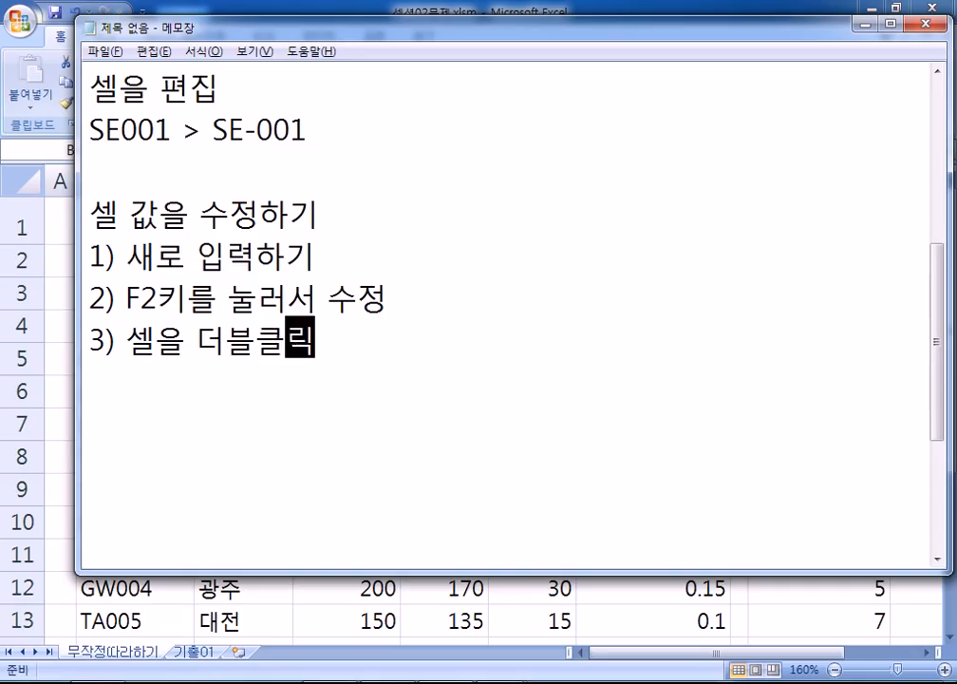
key("BackSpace")
key("BackSpace")
key("BackSpace")
type("해서 수저")
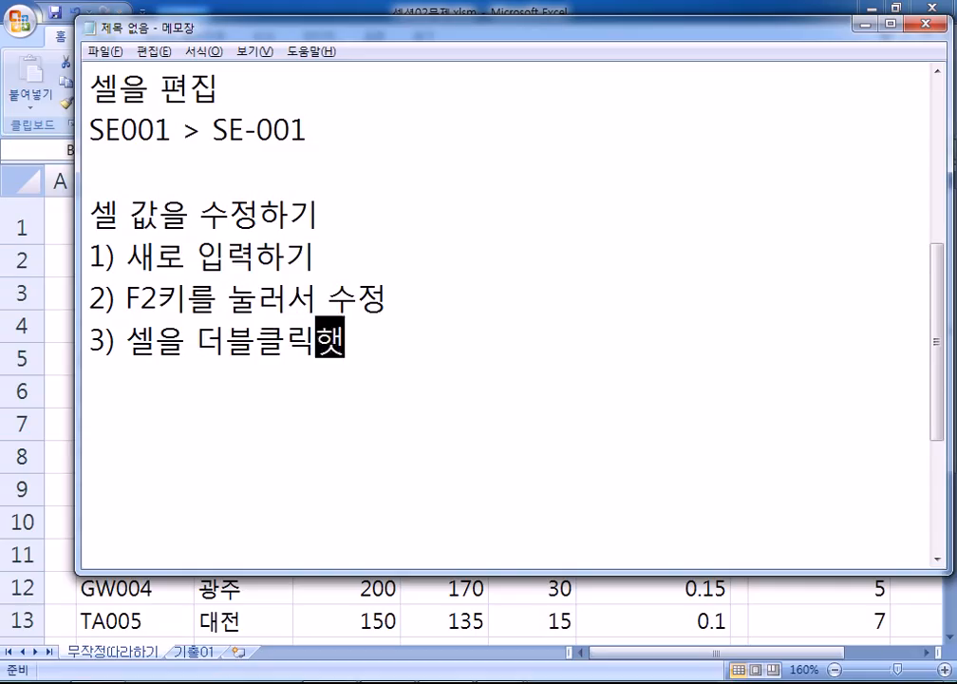
type("ㅇ")
key("Return")
- Add the item 4) 수식입력줄을 클릭해서 수정 and start a new line below it
type("4)")
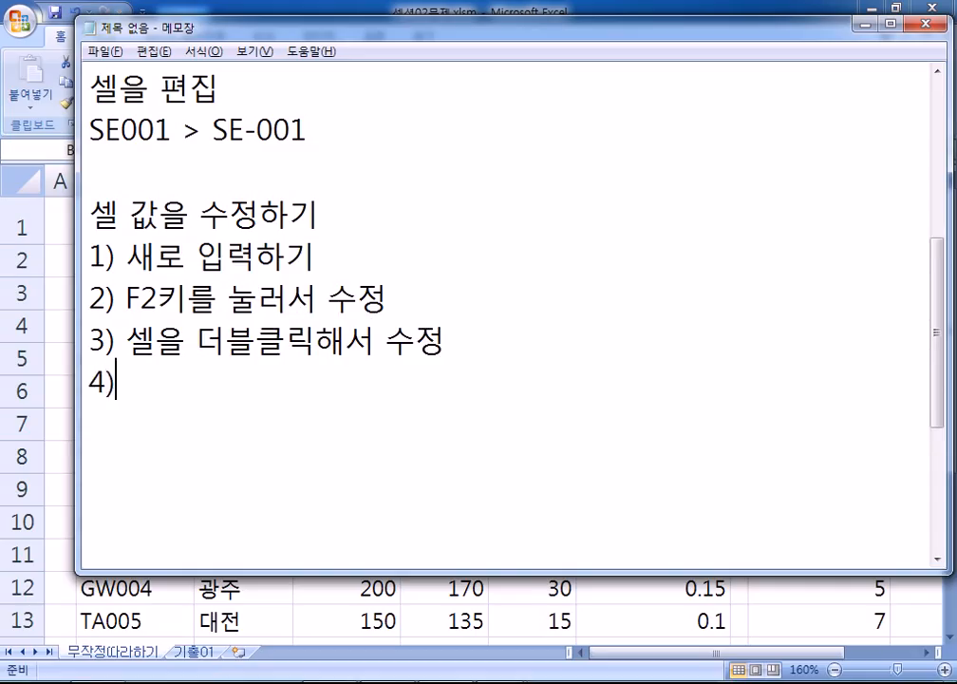
type(" 수기")
key("BackSpace")
key("BackSpace")
type("식입력줄")
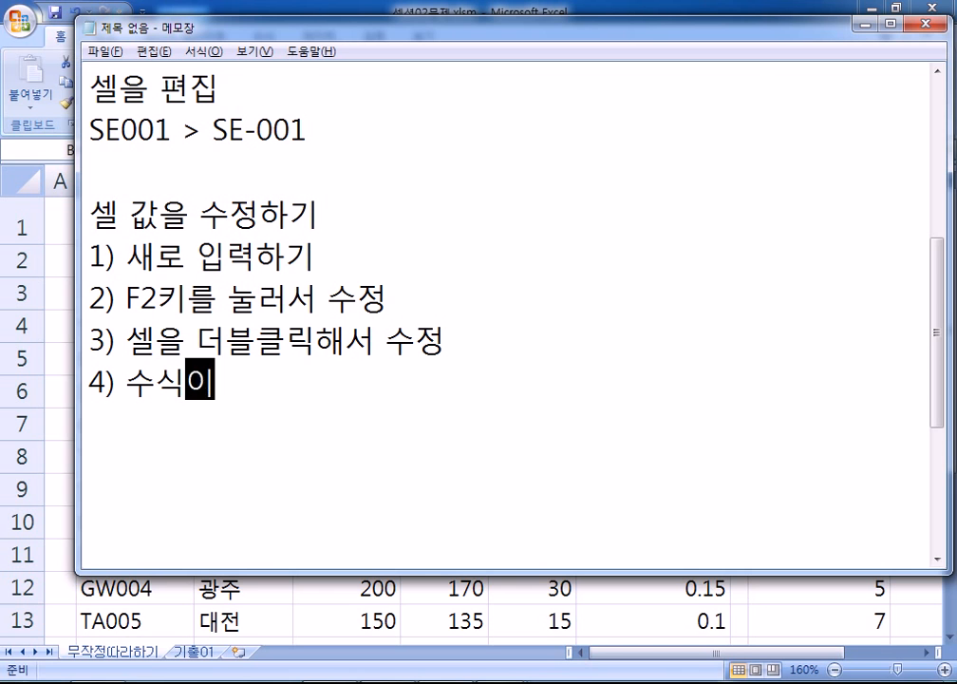
type("을 클")
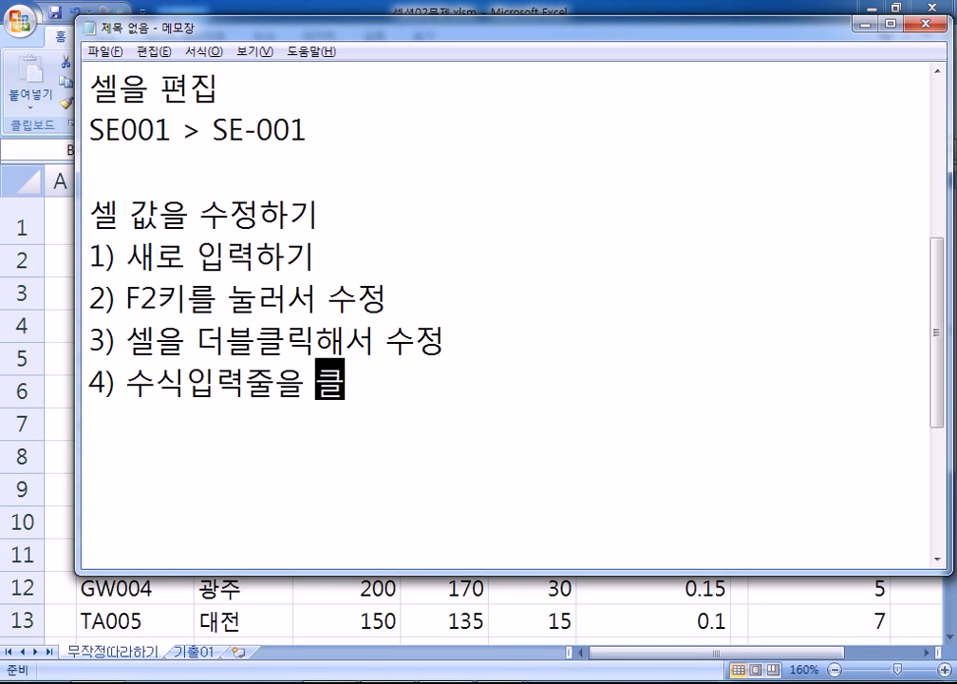
type("릭해서 수정")
key("Return")
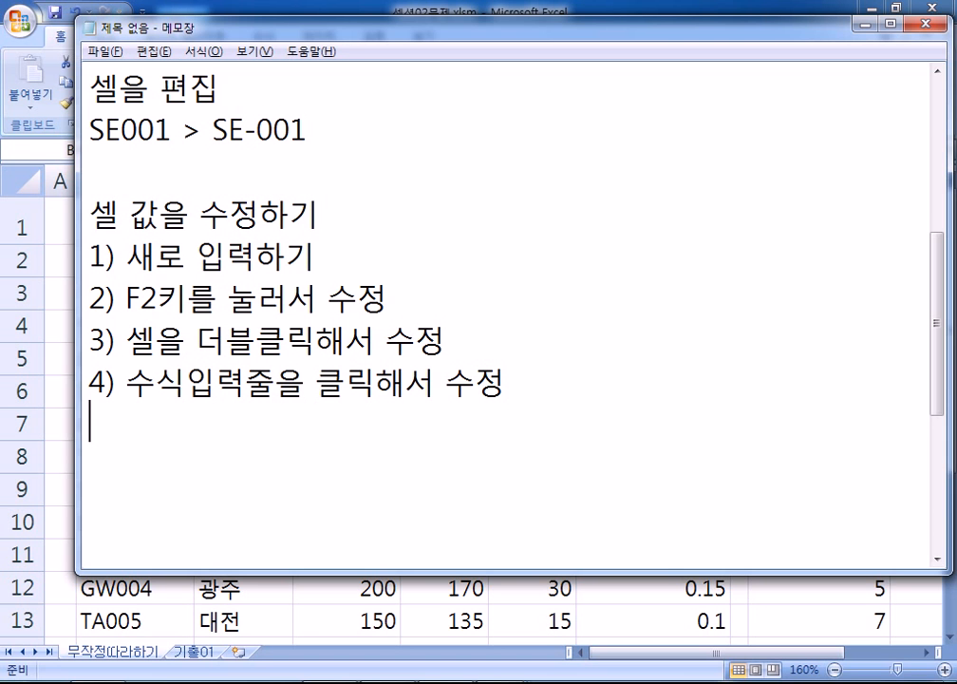
- Switch to Excel and change the code in B4 to SE-001 through the formula bar
key("alt+Tab")
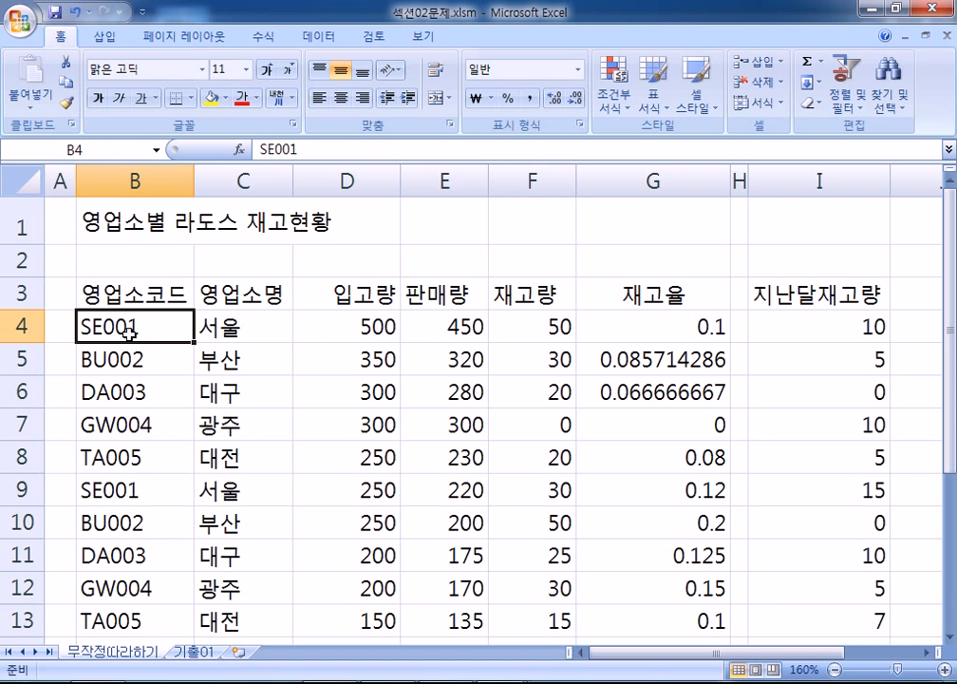
double_click(332, 148)
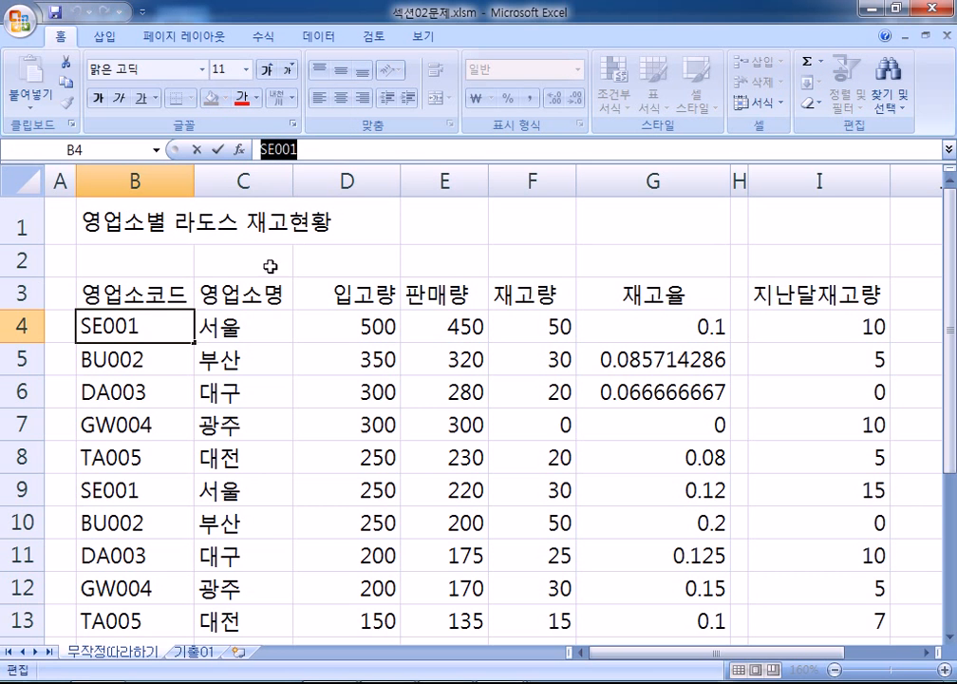
left_click(231, 328)
left_click(96, 327)
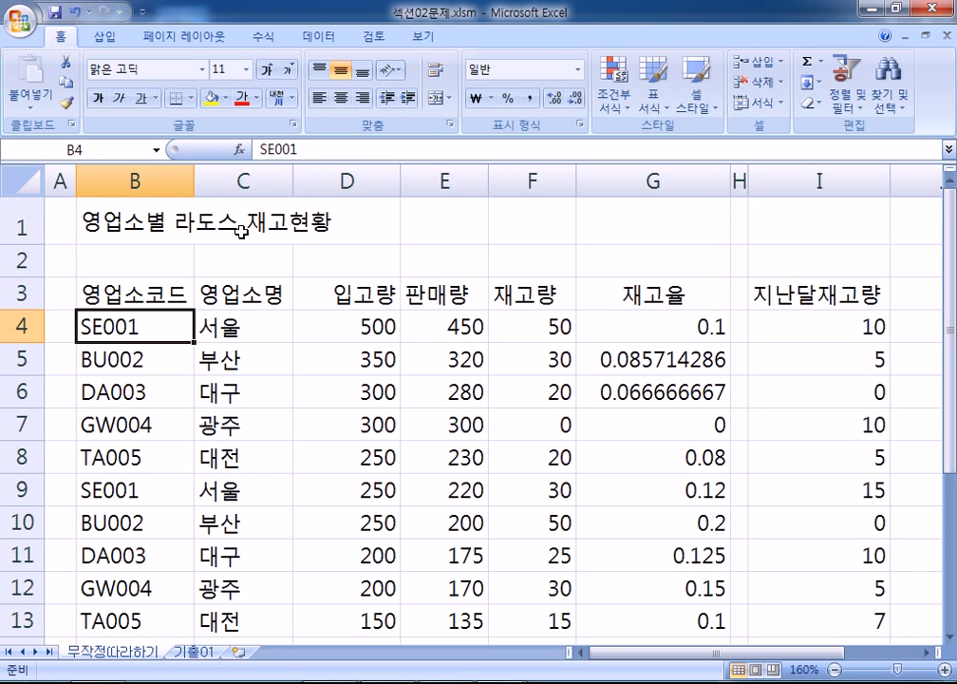
left_click(282, 149)
type("-")
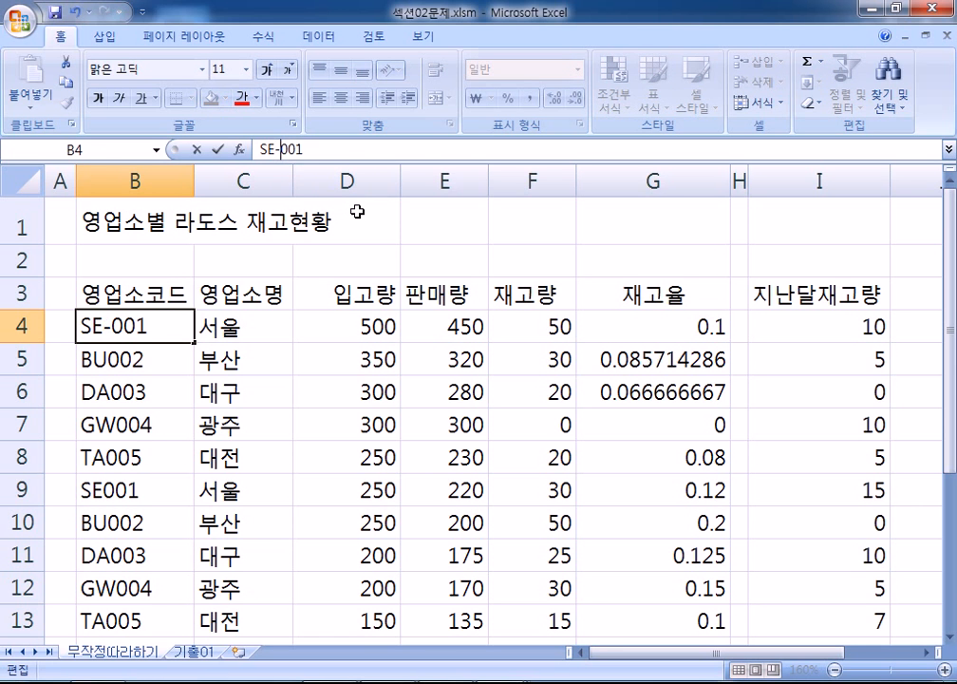
key("Return")
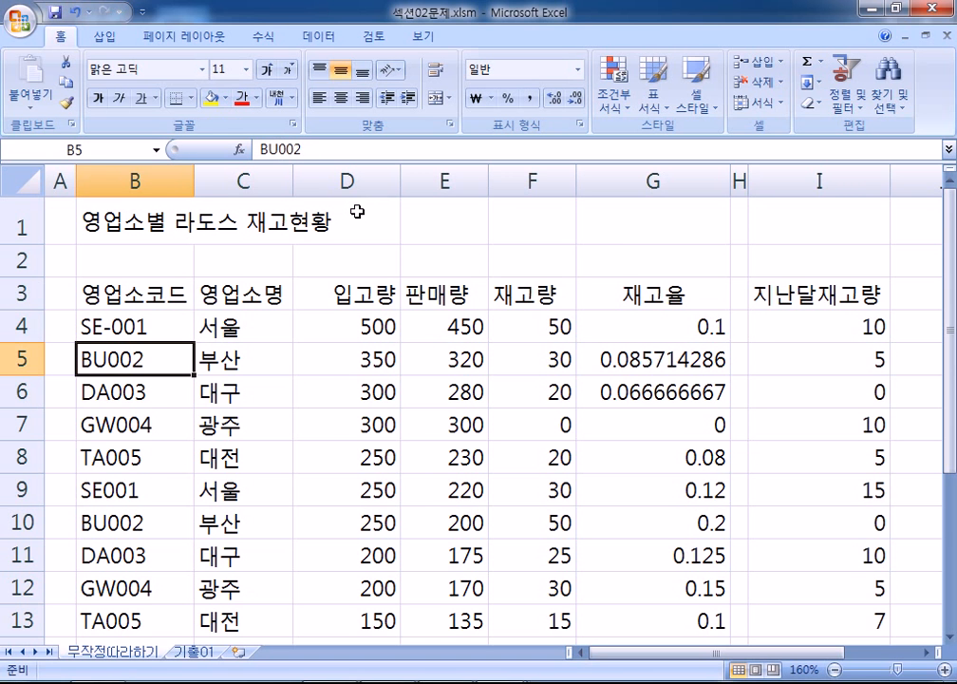
- Insert a hyphen directly in cells B5 and B6, making the codes BU-002 and DA-003
scroll(357, 211, "down", 1)
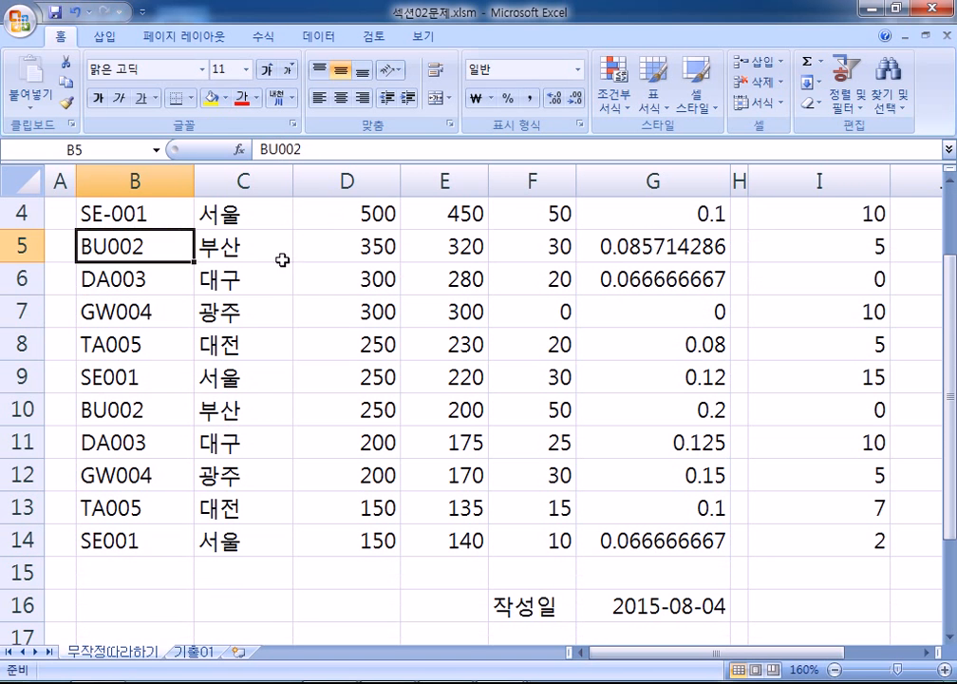
double_click(110, 245)
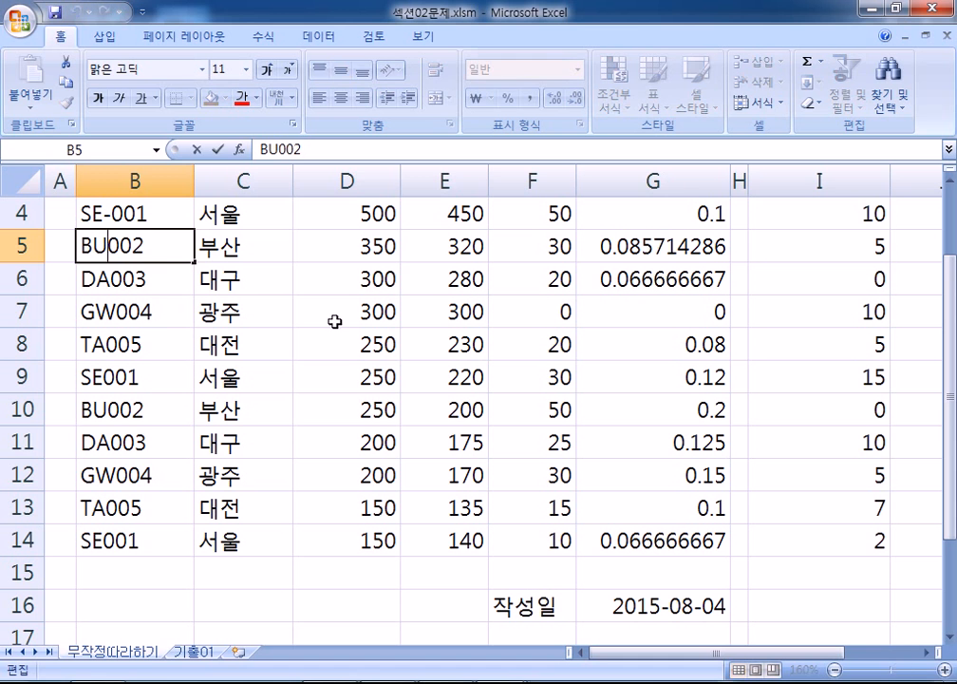
type("-")
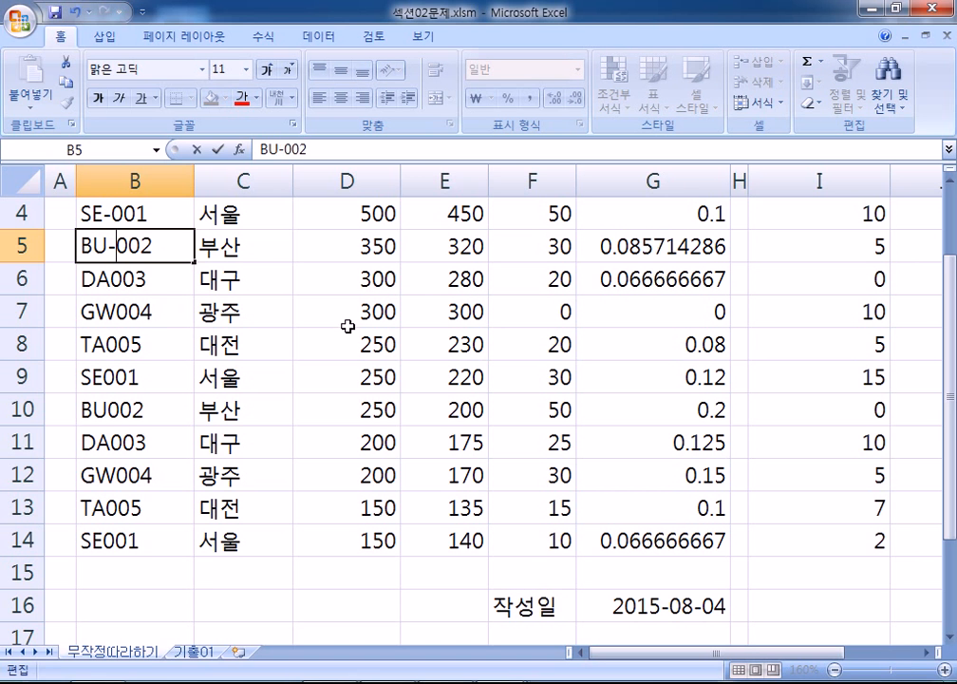
double_click(99, 278)
type("-")
- Insert a hyphen in cells B7 and B8, making the codes GW-004 and TA-005
left_click(122, 314)
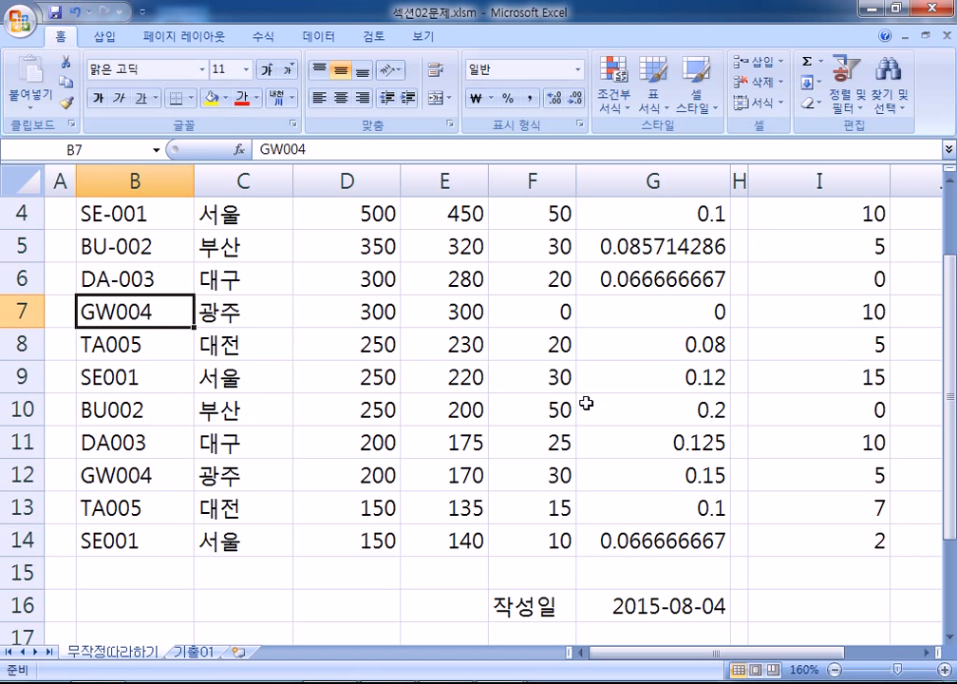
key("F2")
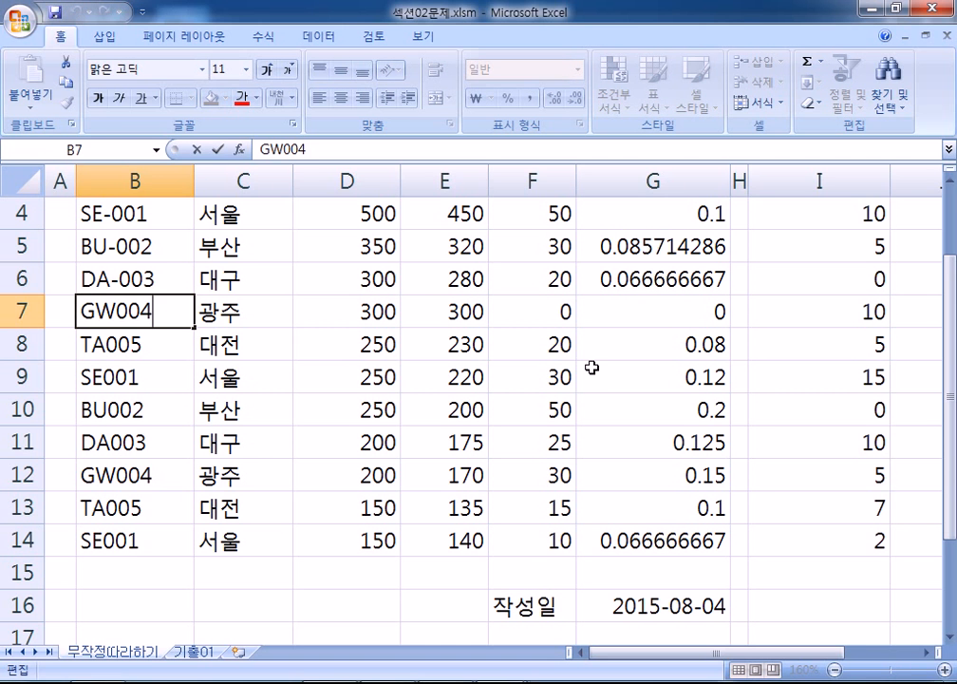
left_click(117, 313)
type("-")
left_click(188, 338)
double_click(157, 354)
left_click(102, 343)
type("-")
- Insert a hyphen in cells B9 and B10, making the codes SE-001 and BU-002
left_click(121, 370)
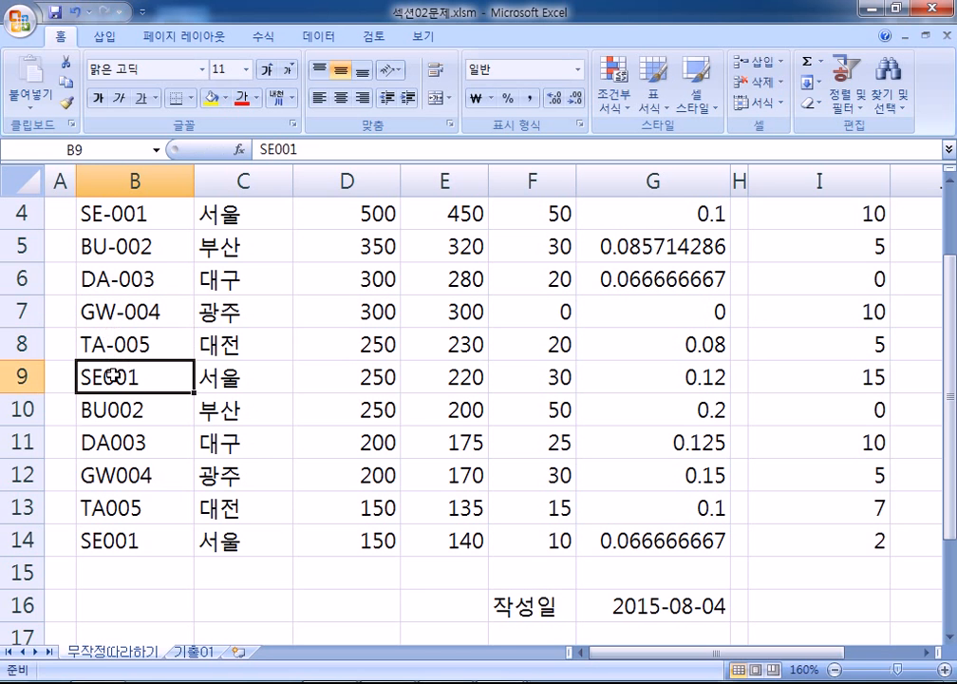
double_click(123, 378)
left_click(105, 377)
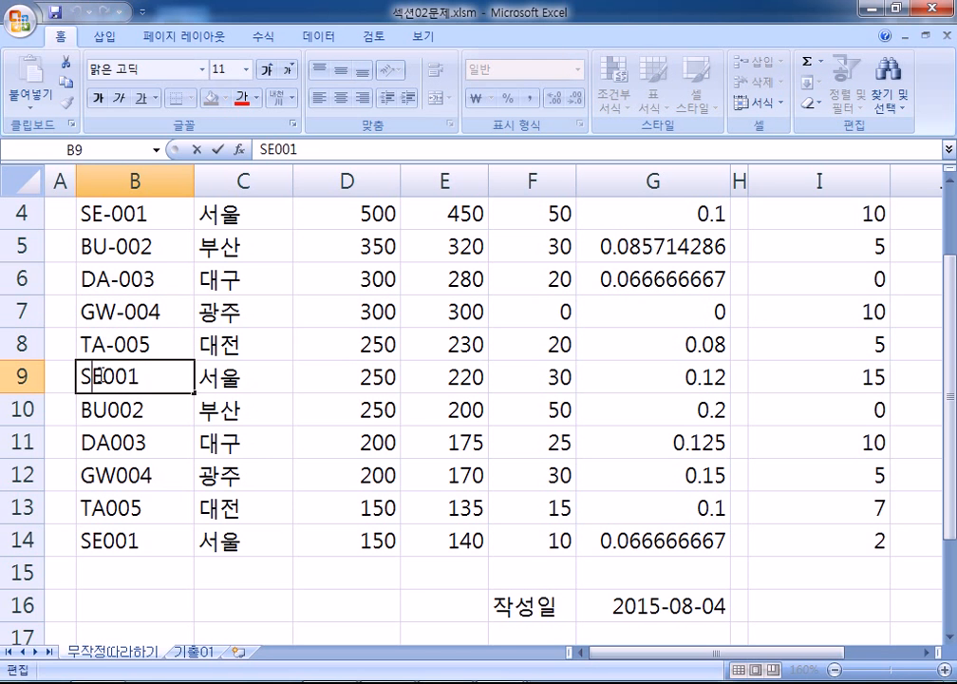
type("-")
key("Return")
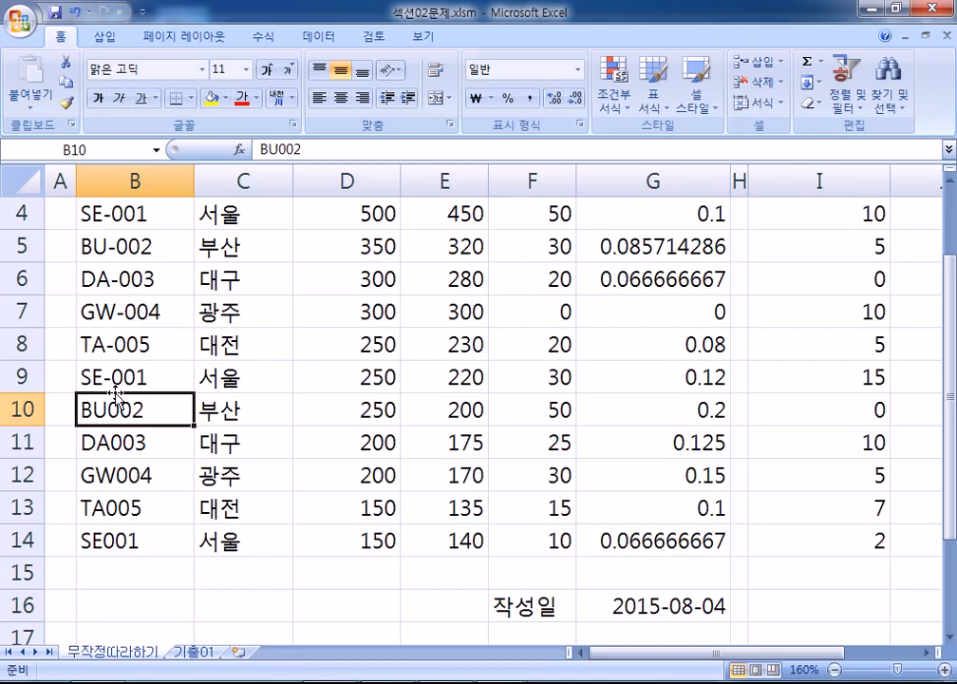
scroll(96, 399, "down", 1)
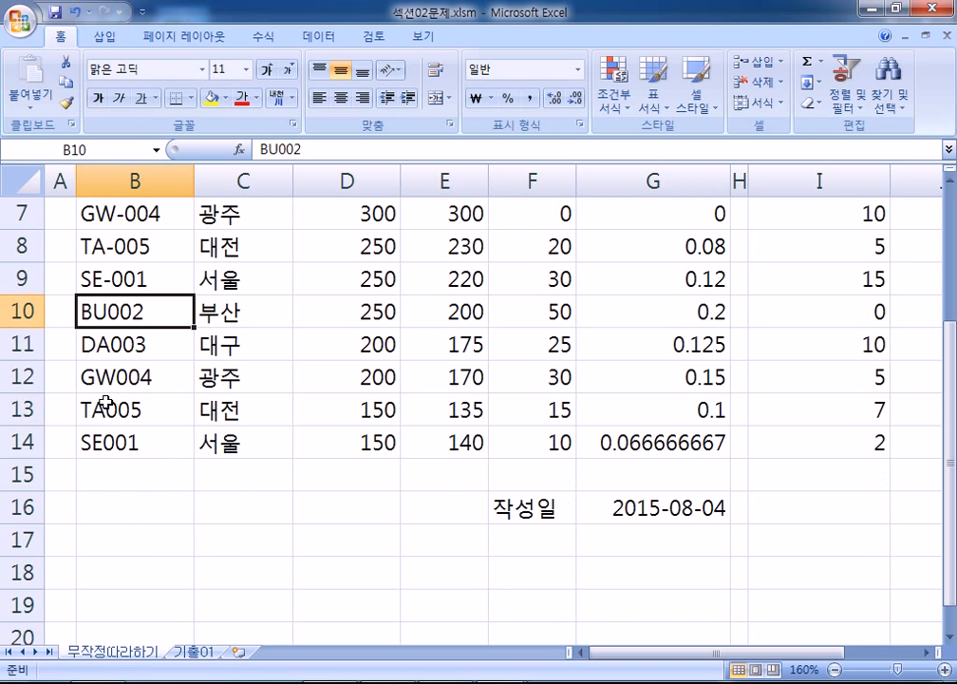
double_click(111, 310)
type("-")
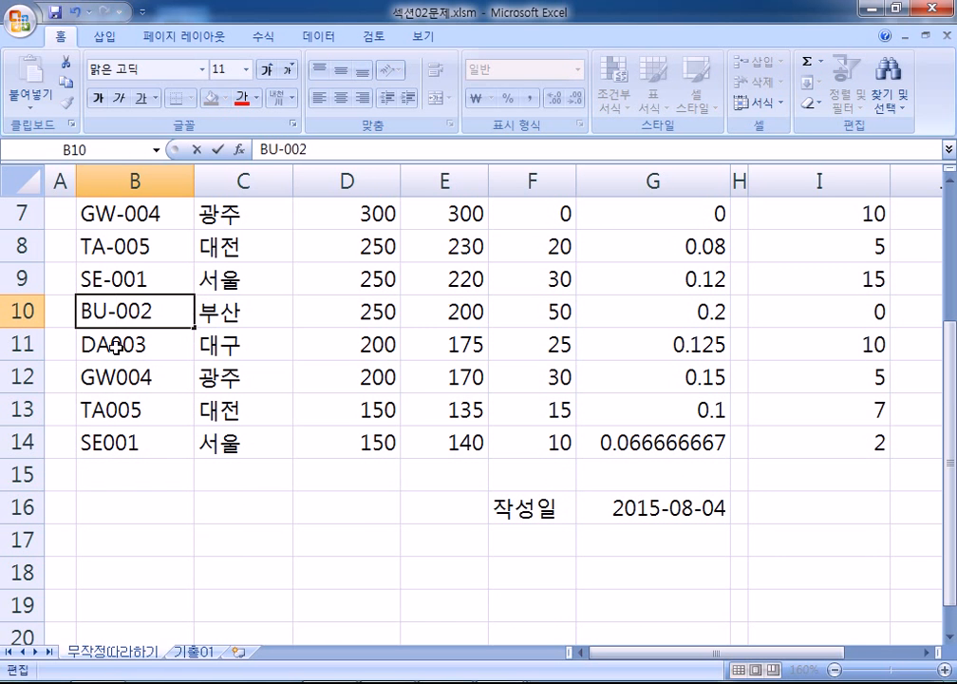
- Hyphenate the remaining codes in B11 through B14 as DA-003, GW-004, TA-005 and SE-001, and look over the code column
double_click(114, 347)
type("-")
double_click(111, 376)
type("-")
double_click(100, 409)
type("-")
double_click(105, 442)
type("-")
key("Return")
scroll(142, 478, "up", 2)
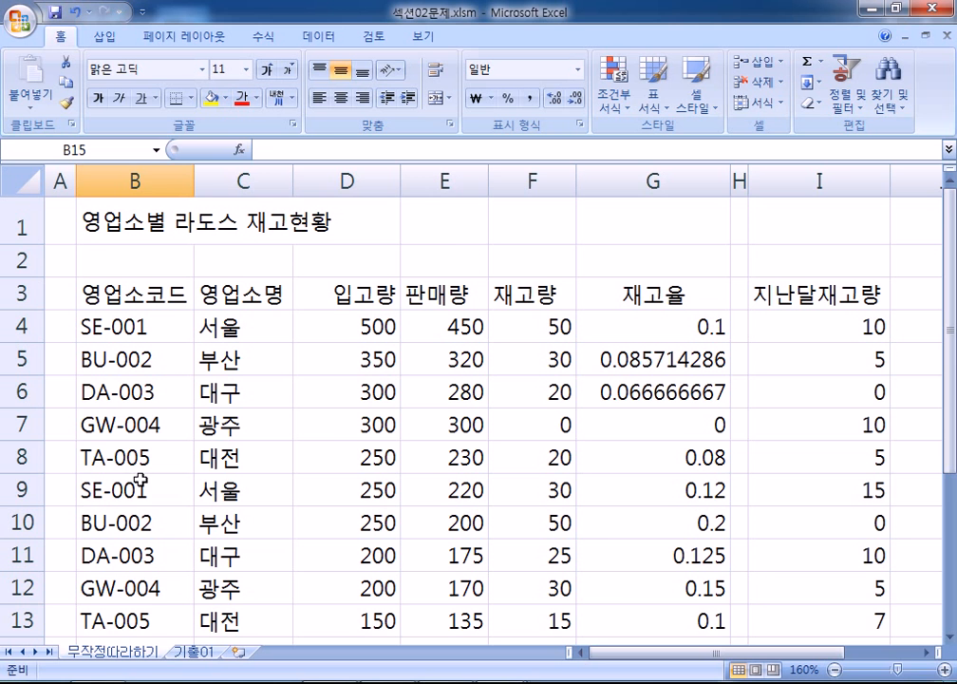
scroll(139, 481, "down", 1)
scroll(145, 488, "up", 1)
- Edit the codes in B4 and B5 within their cells to read SE-001 and BU-002
left_click(115, 327)
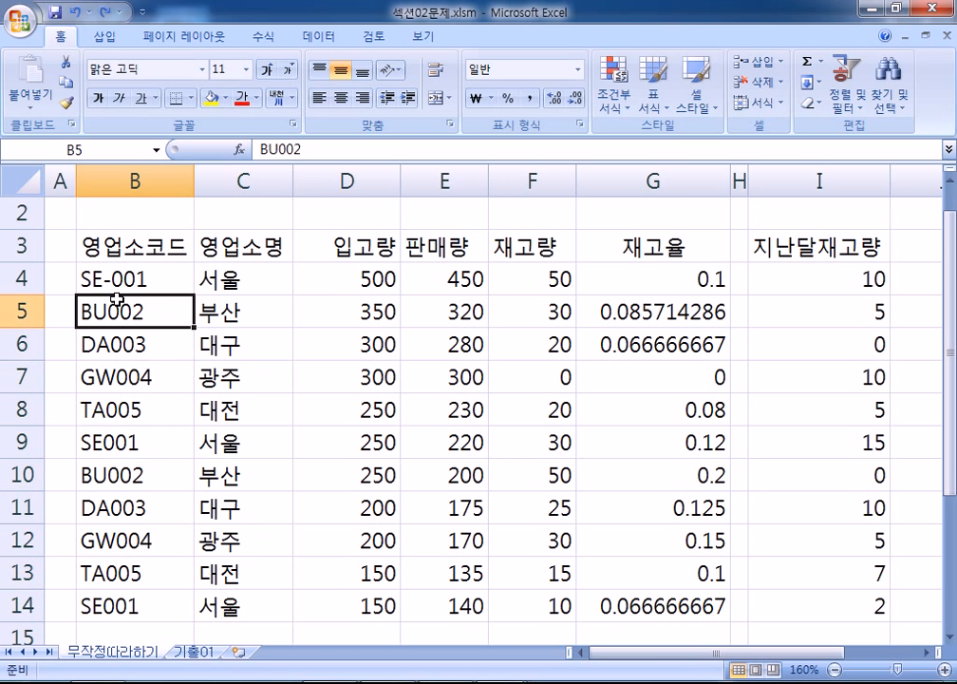
key("F2")
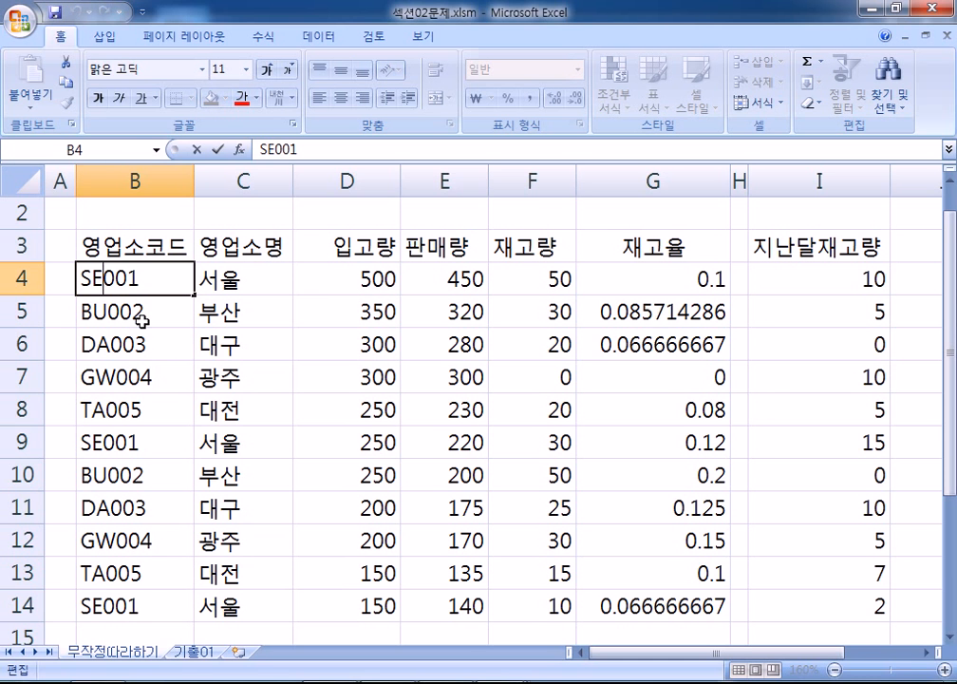
type("-")
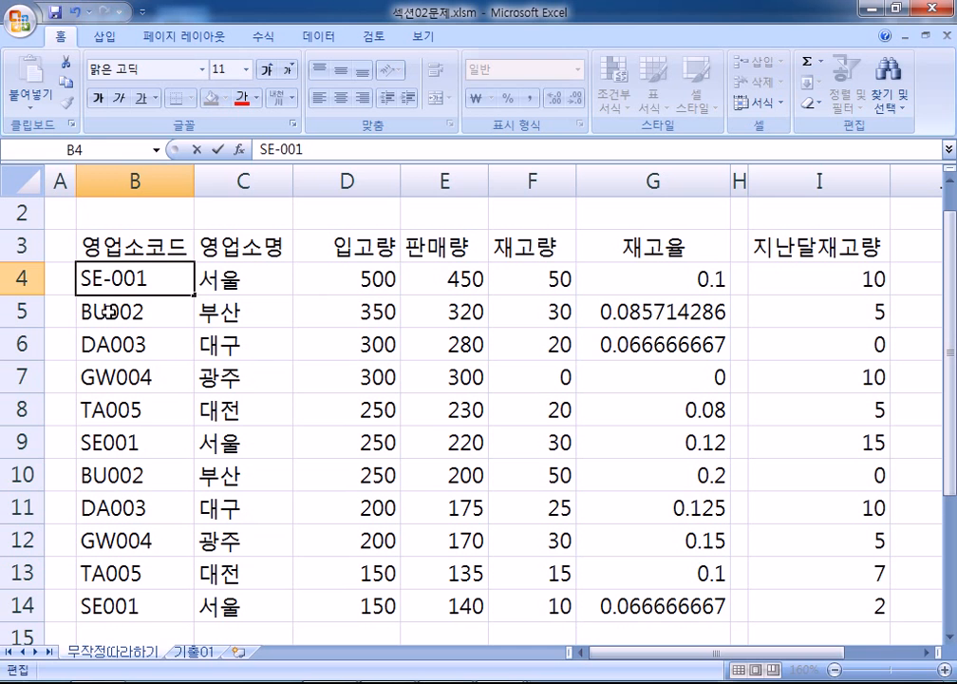
key("Return")
double_click(109, 311)
type("-")
key("Return")
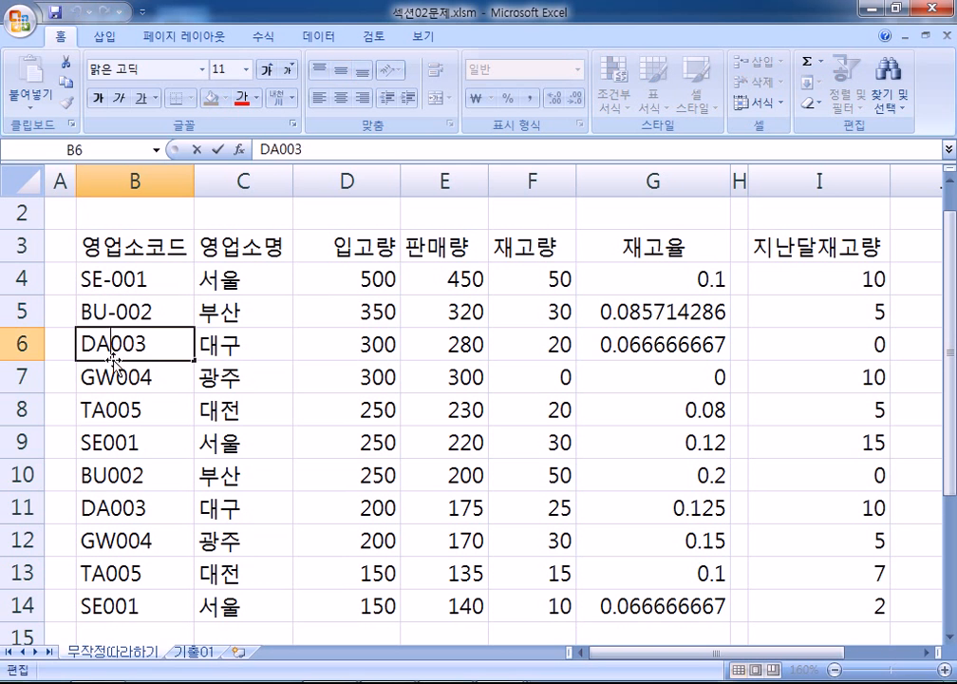
- Add a hyphen to the codes in B6 to B8, giving DA-003, GW-004 and TA-005
double_click(108, 344)
type("-")
key("Return")
double_click(114, 377)
double_click(116, 377)
type("-")
key("Return")
double_click(102, 410)
type("-")
key("Return")
- Add a hyphen to the codes in B9 to B11, giving SE-001, BU-002 and DA-003
double_click(107, 442)
type("-")
key("Return")
double_click(109, 475)
type("-")
key("Return")
double_click(108, 507)
type("-")
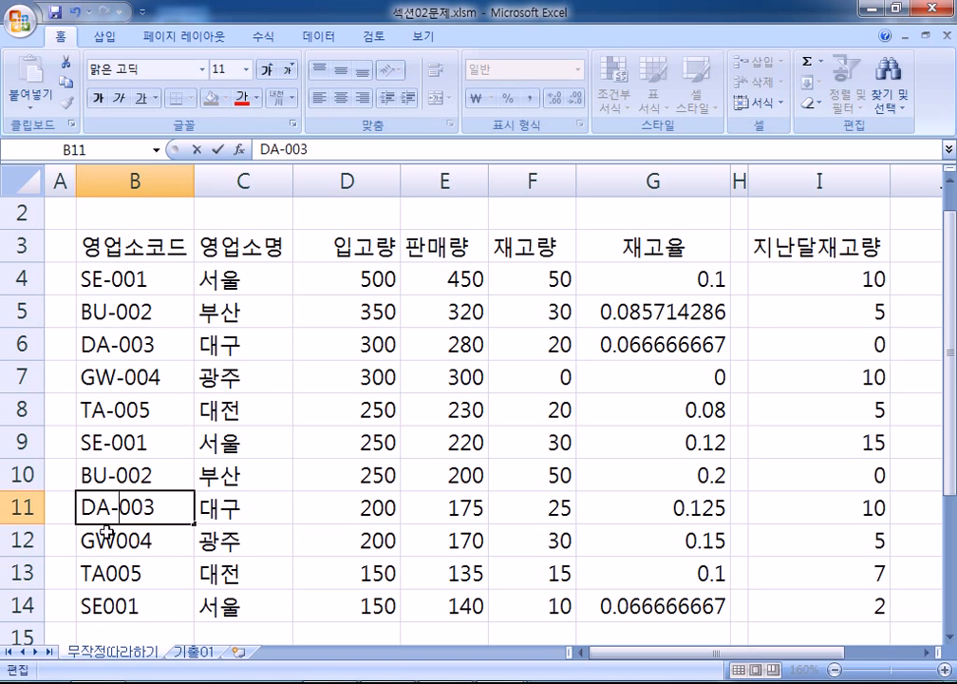
key("Return")
- Add a hyphen to the codes in B12 to B14, giving GW-004, TA-005 and SE-001
double_click(114, 540)
type("-")
key("Return")
double_click(101, 573)
type("-")
key("Return")
double_click(106, 605)
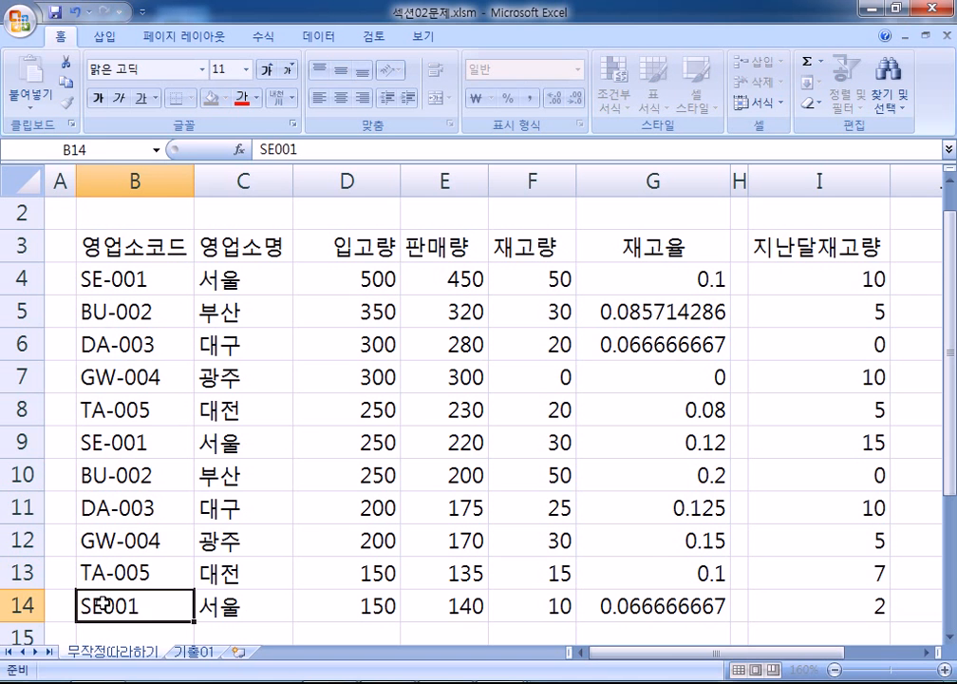
type("-")
left_click(207, 443)
scroll(207, 442, "down", 1)
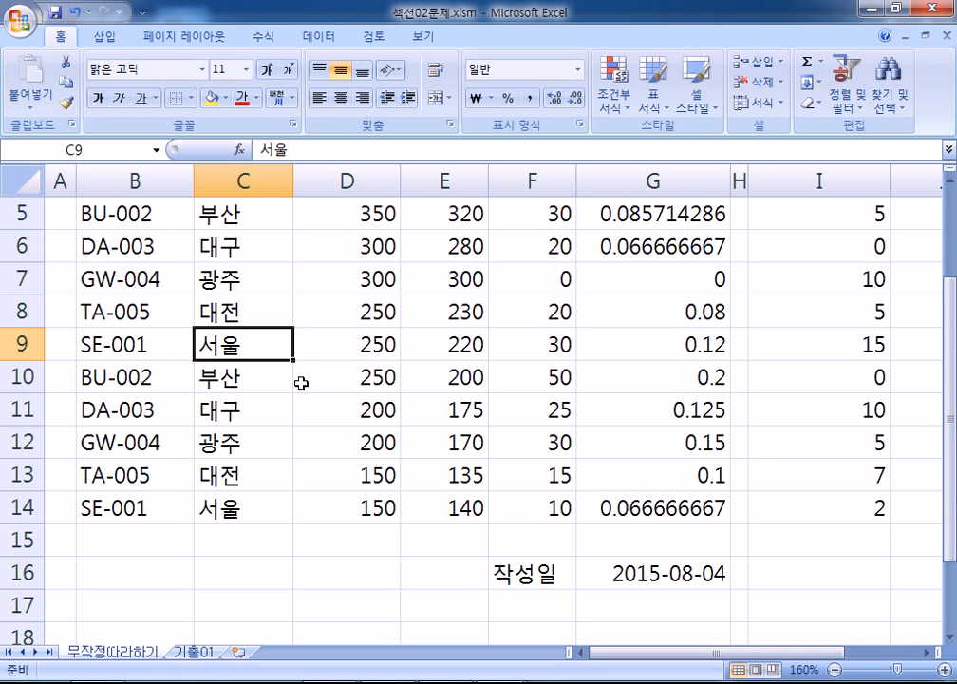
key("F2")
key("Left")
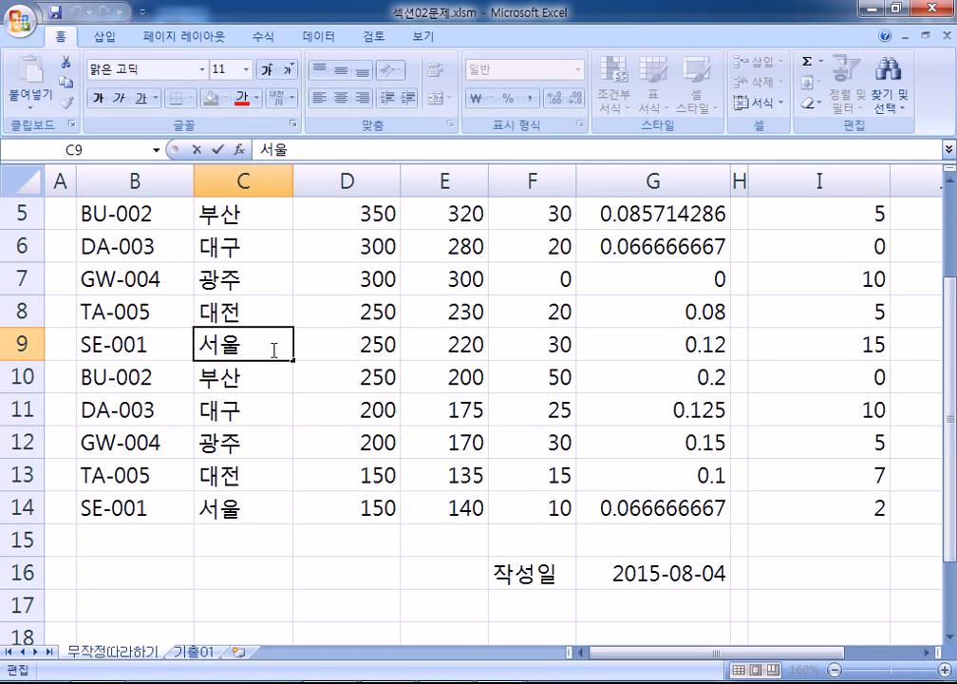
type("-")
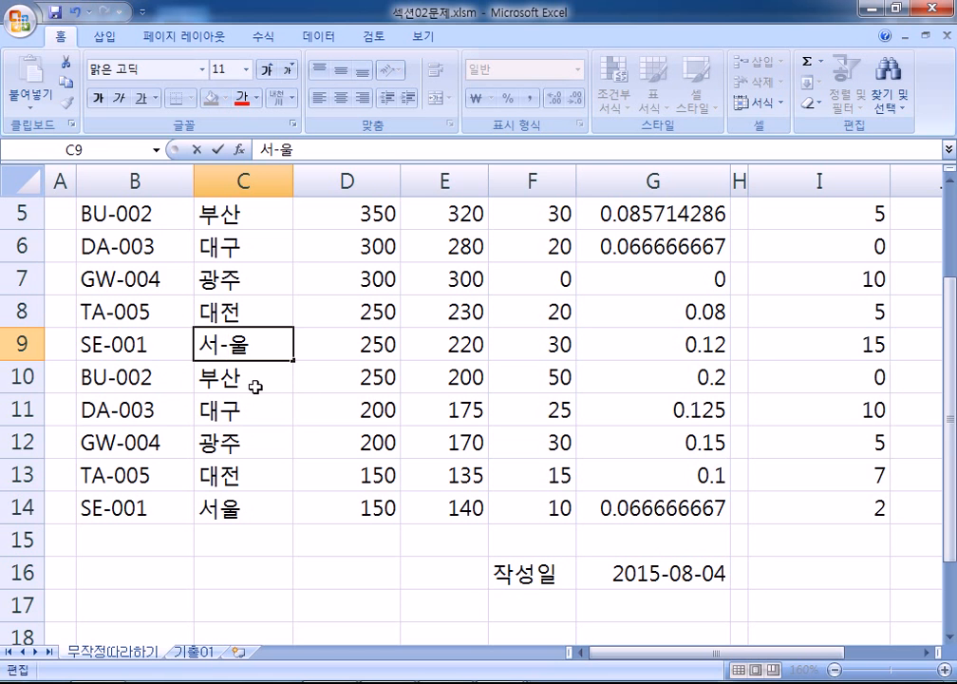
key("Escape")
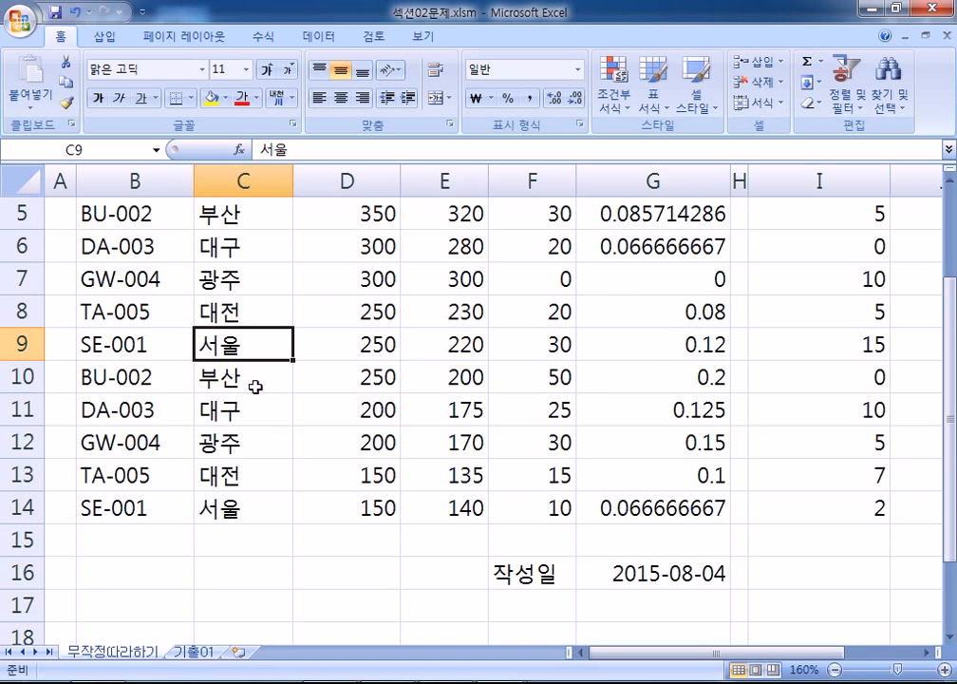
- Define the name 재고율 for the stock-rate values in G4:G14 using the Name Box
scroll(252, 384, "up", 2)
scroll(128, 332, "down", 2)
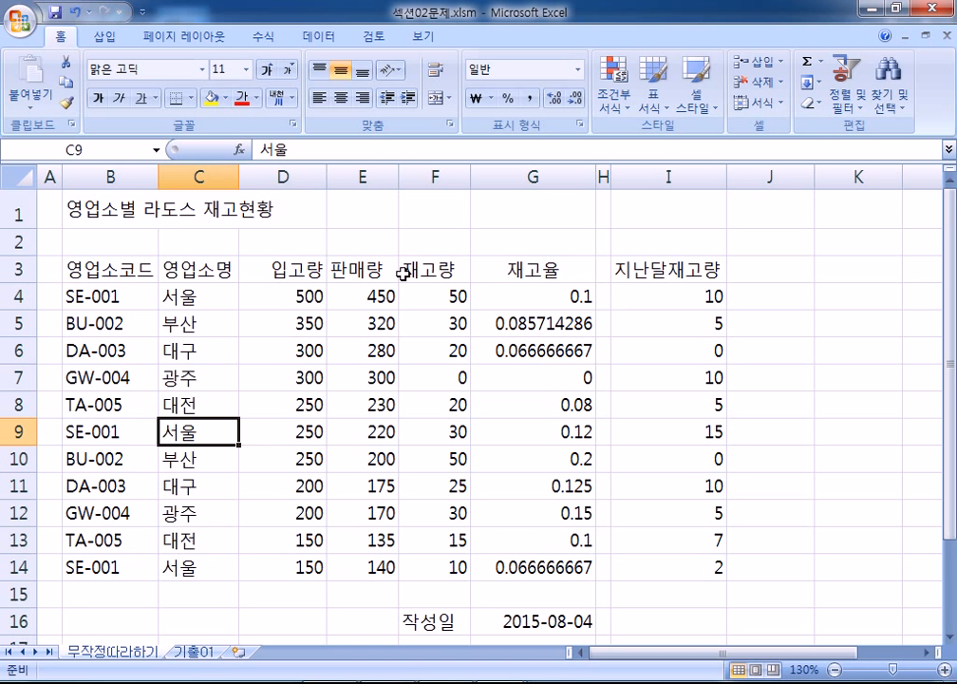
scroll(504, 270, "down", 2, "ctrl")
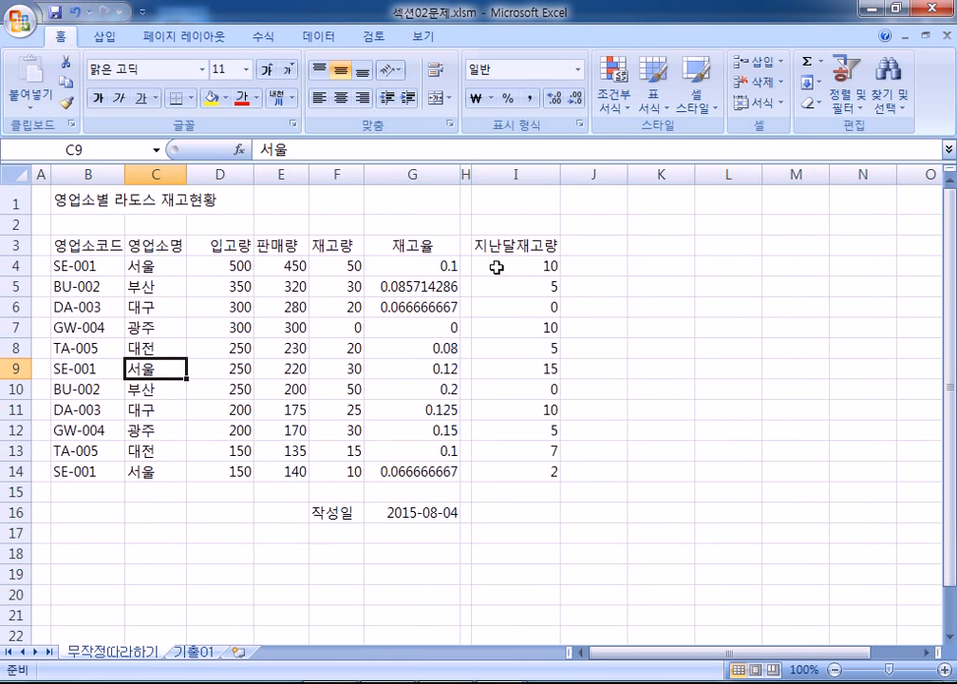
left_click(408, 263)
left_click_drag(408, 262, 401, 465)
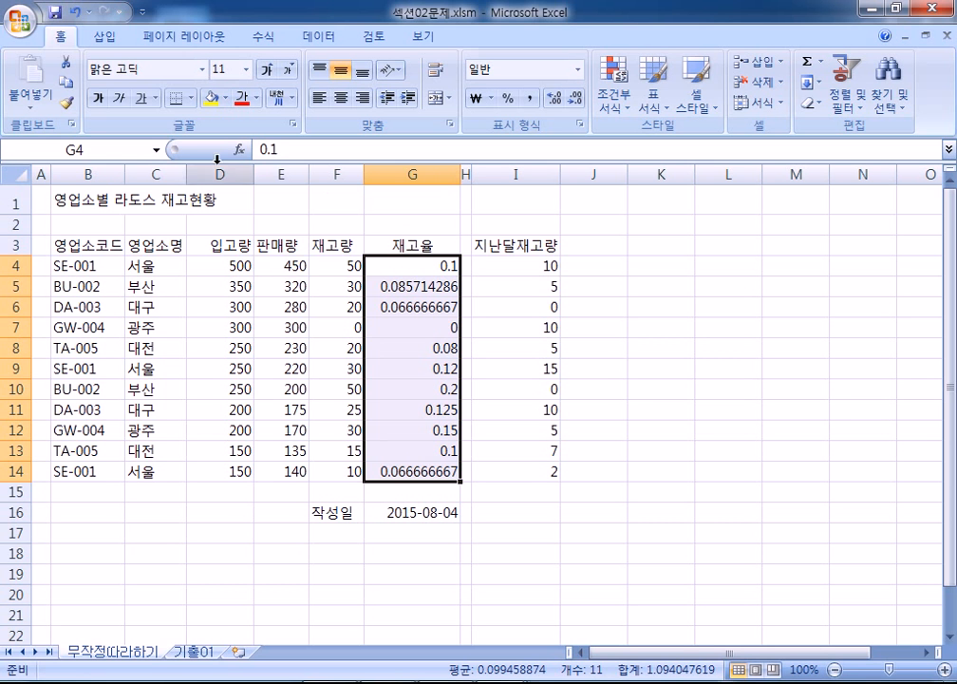
left_click(114, 146)
type("재고율")
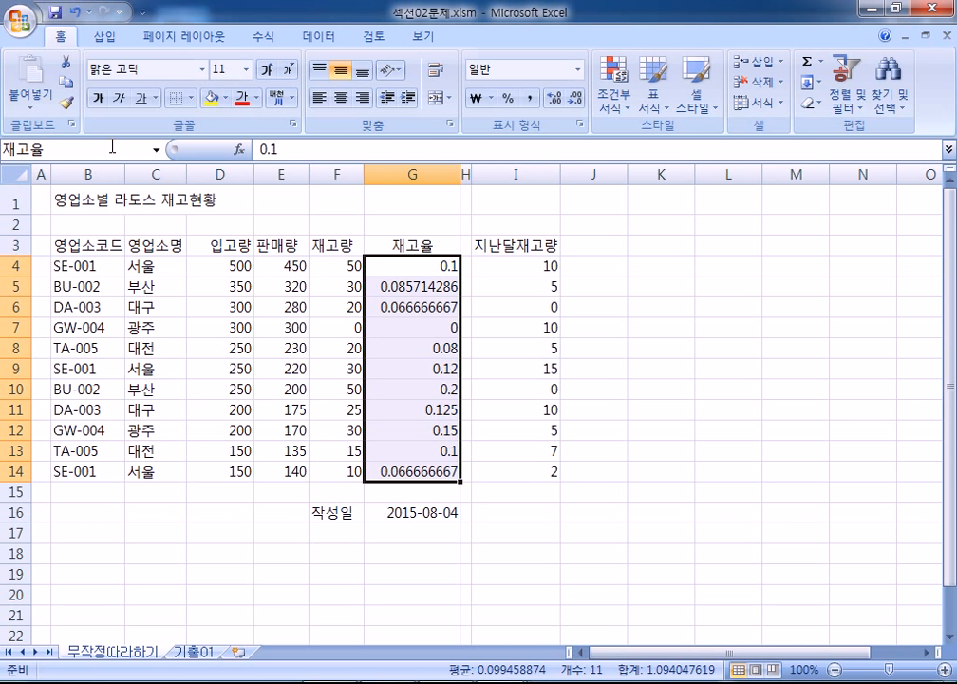
key("Return")
key("Return")
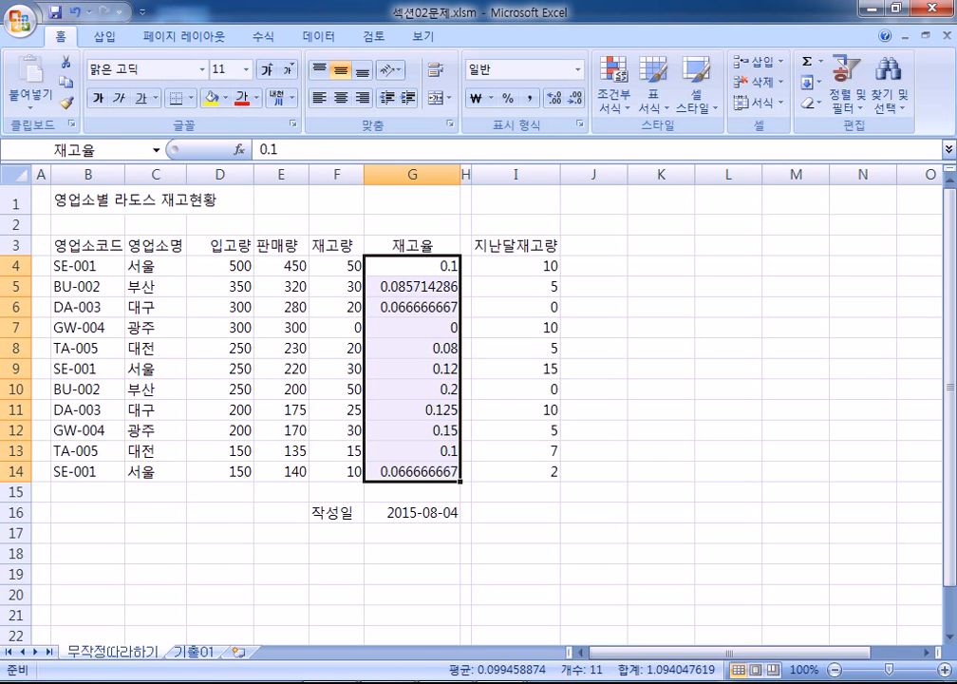
- Switch to the Notepad notes and add the heading "이름상자에 이름을 등록하는 규정" below the cell-editing methods
key("alt+Tab")
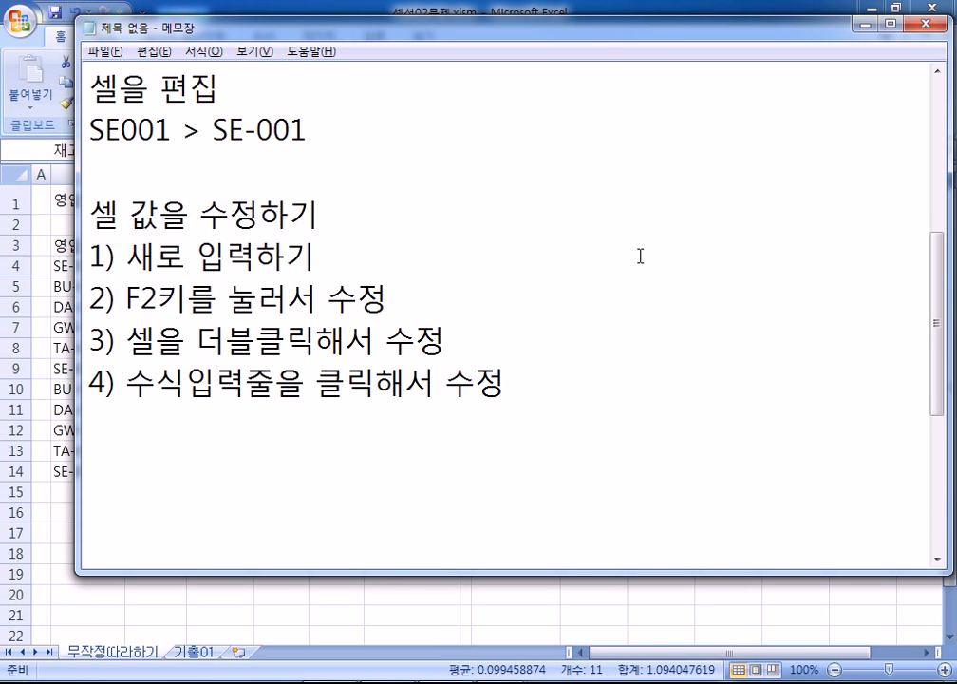
scroll(310, 364, "down", 3)
scroll(284, 310, "up", 3)
type("이름상자에 이름ㅇ을 등록하는 ")
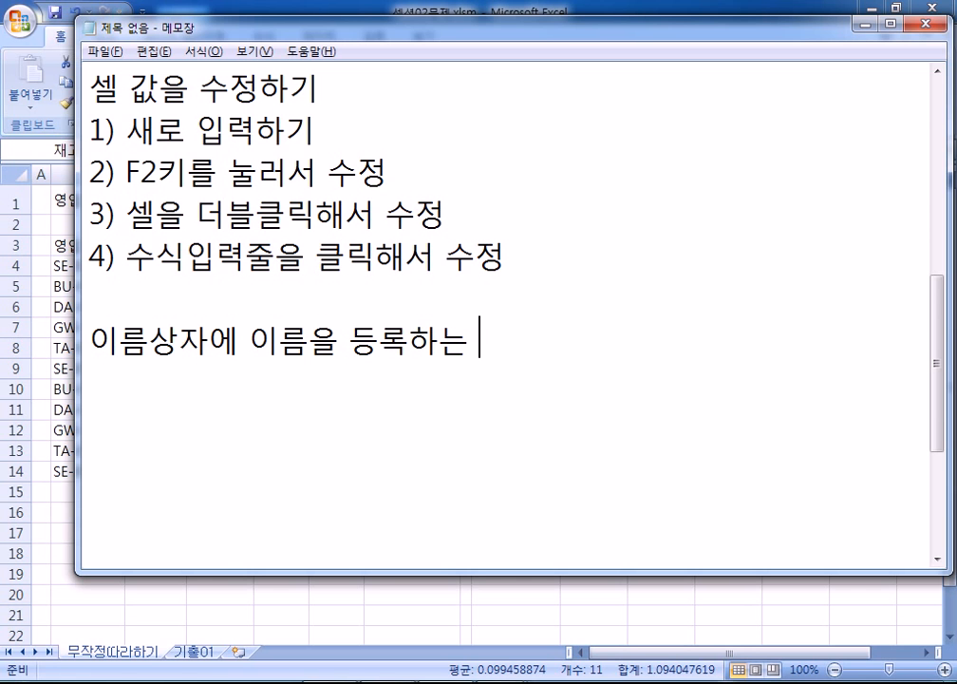
type("바")
key("BackSpace")
key("BackSpace")
type("규정")
key("Return")
- Add the first naming rule, "1) 첫글자는 반드시 문자로 시작, "_" 가능", under the heading
type("첫글자는")
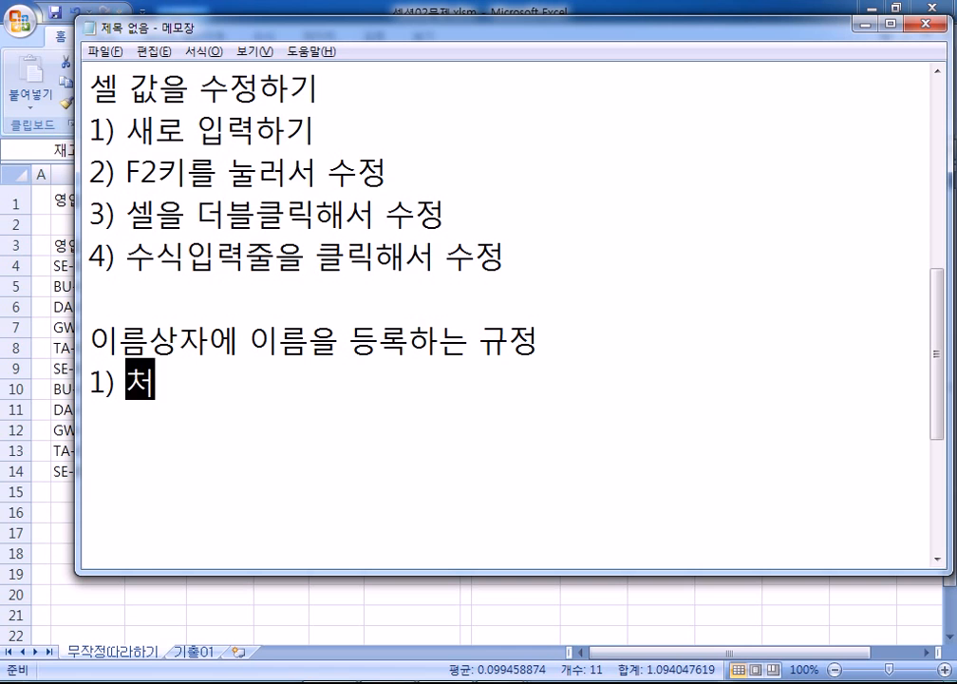
type(" 반")
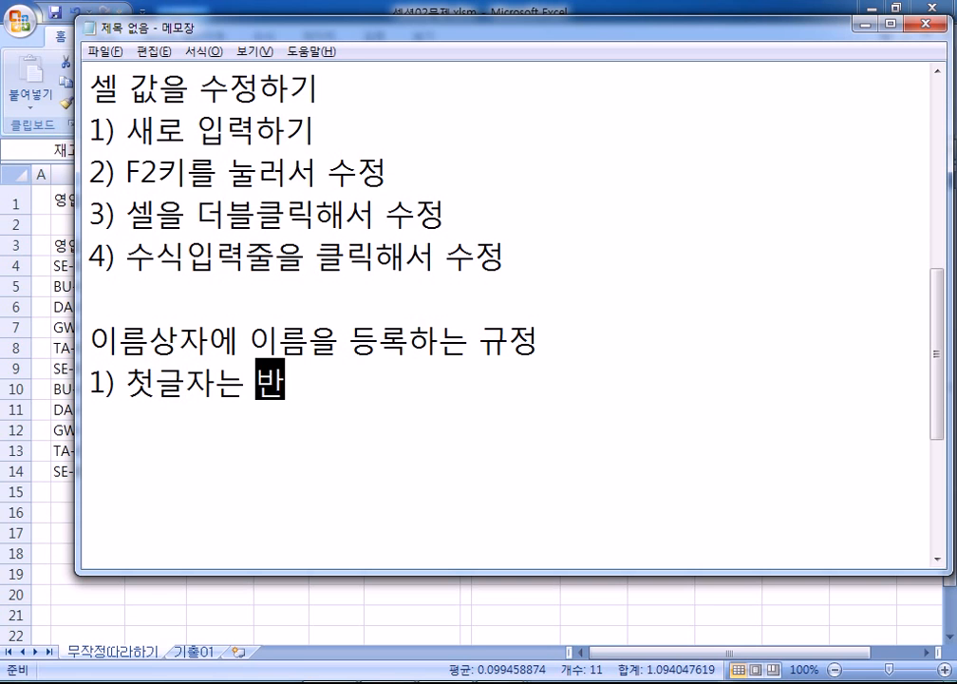
type("드시 문잘로 시작")
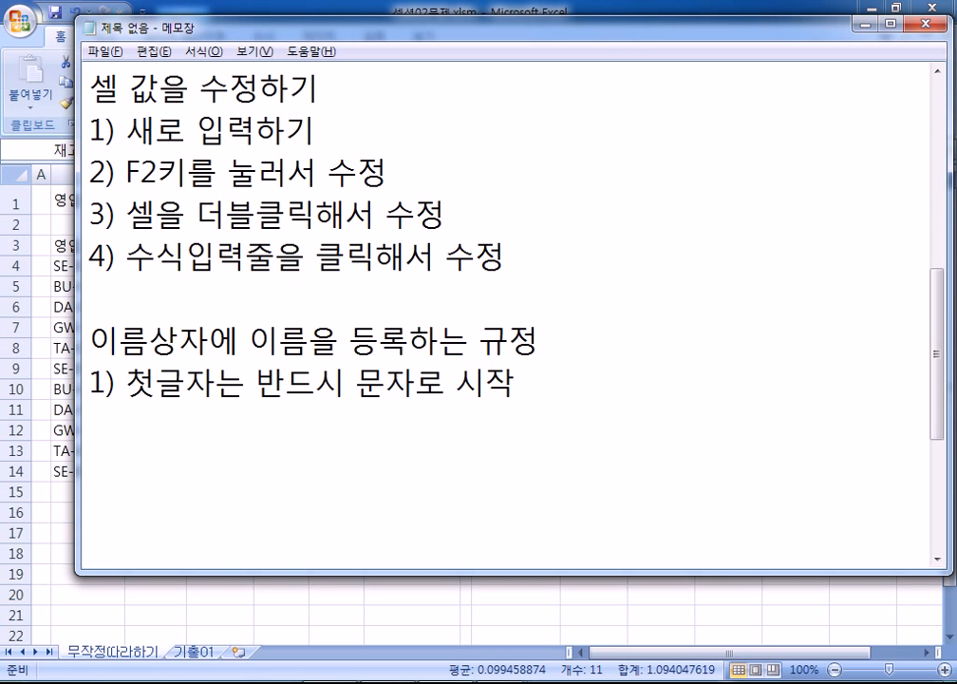
type(", \"_\" 가능")
key("Return")
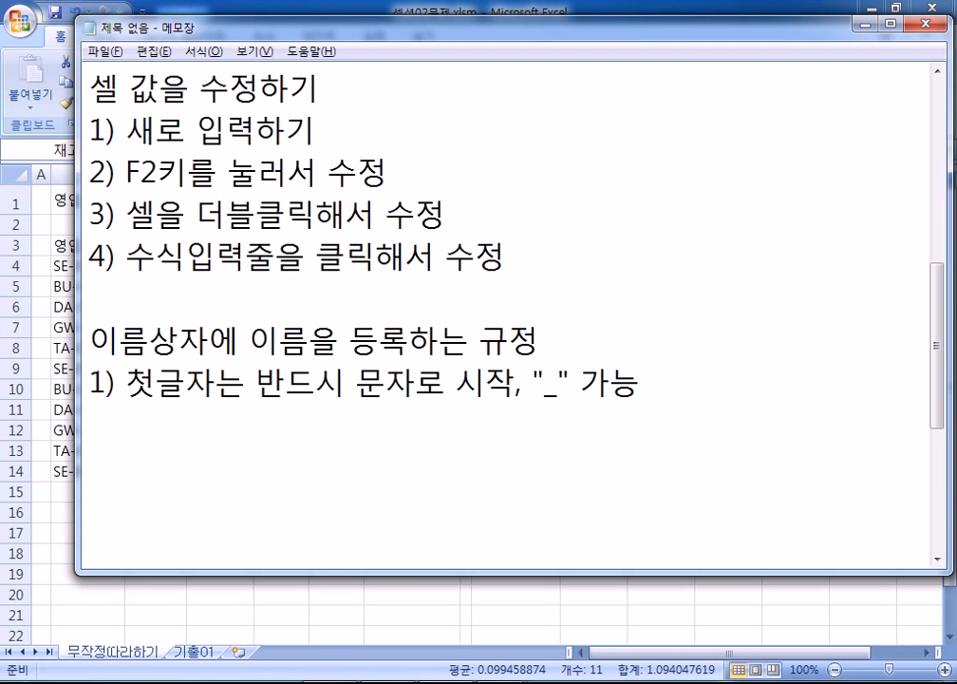
- Add the naming rules "2) 빈칸은 불가" and "3) 특수기호 불가" on separate lines
type("2) 빈칸은 ")
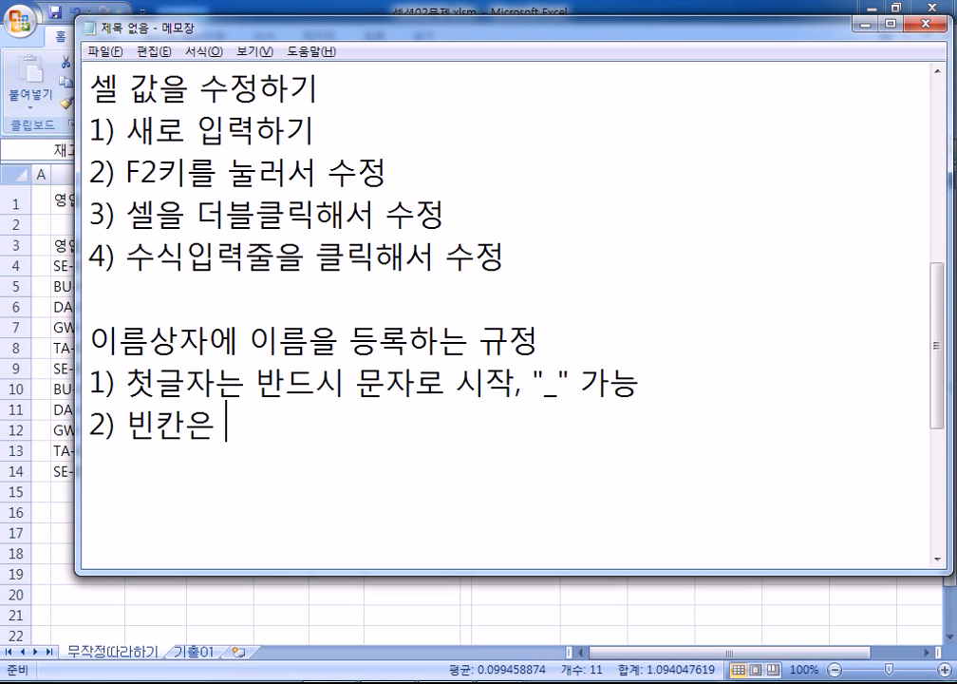
type("불가")
key("Return")
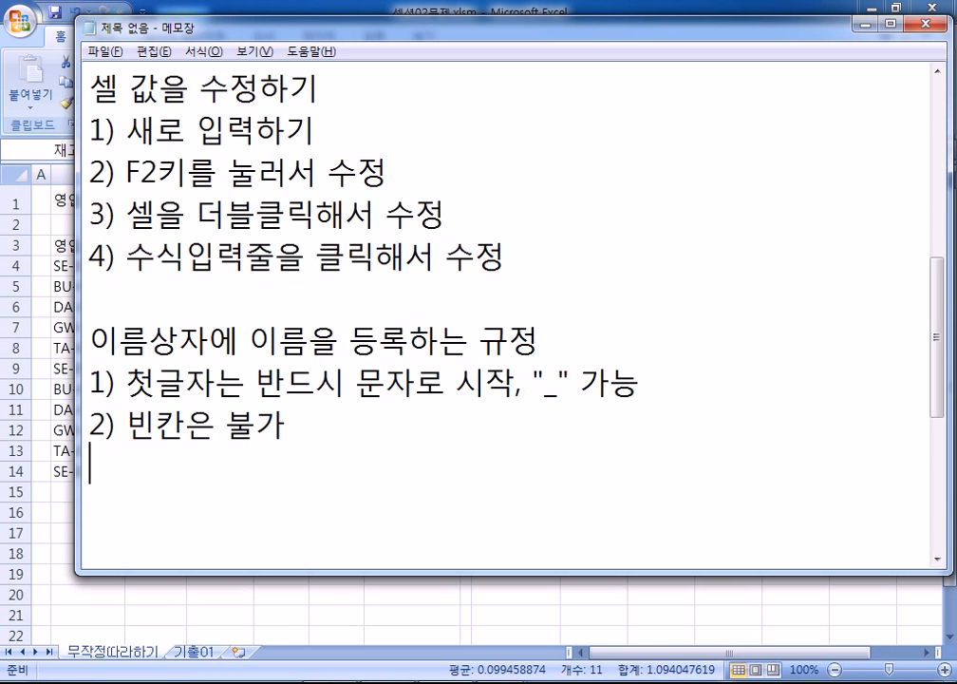
type("3) 특ㄱ")
type("ㅜ")
key("BackSpace")
key("BackSpace")
type("수")
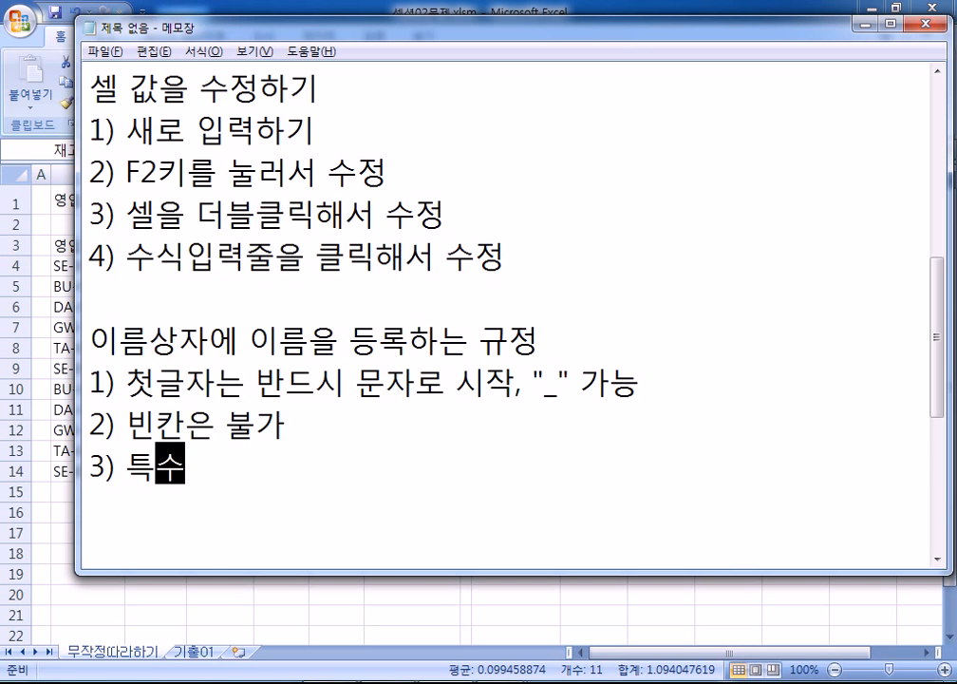
type("기호 불가")
key("Return")
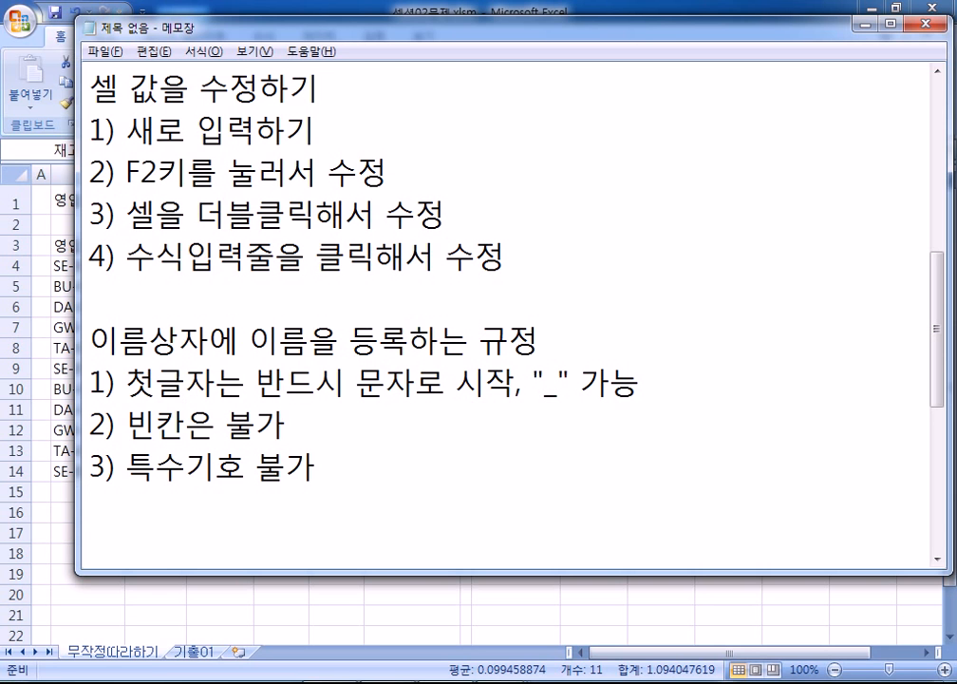
- Insert the examples "(*, /...)" after 특수기호 in the third naming rule and point out the underscore in the first
key("Left")
key("Left")
key("Left")
key("Left")
scroll(329, 255, "down", 1)
type("(*,")
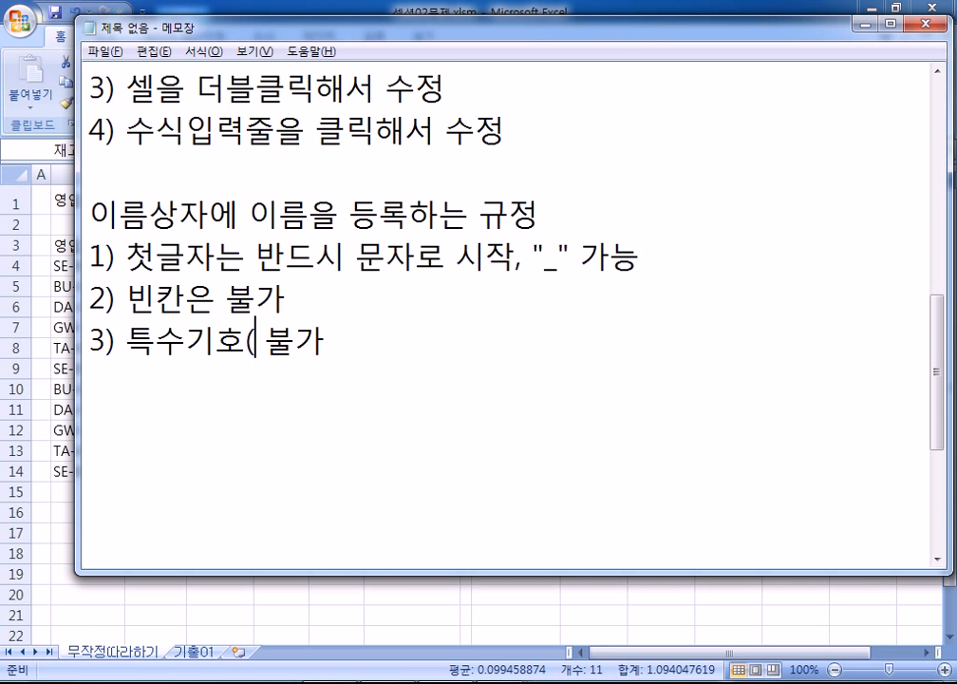
type(" /")
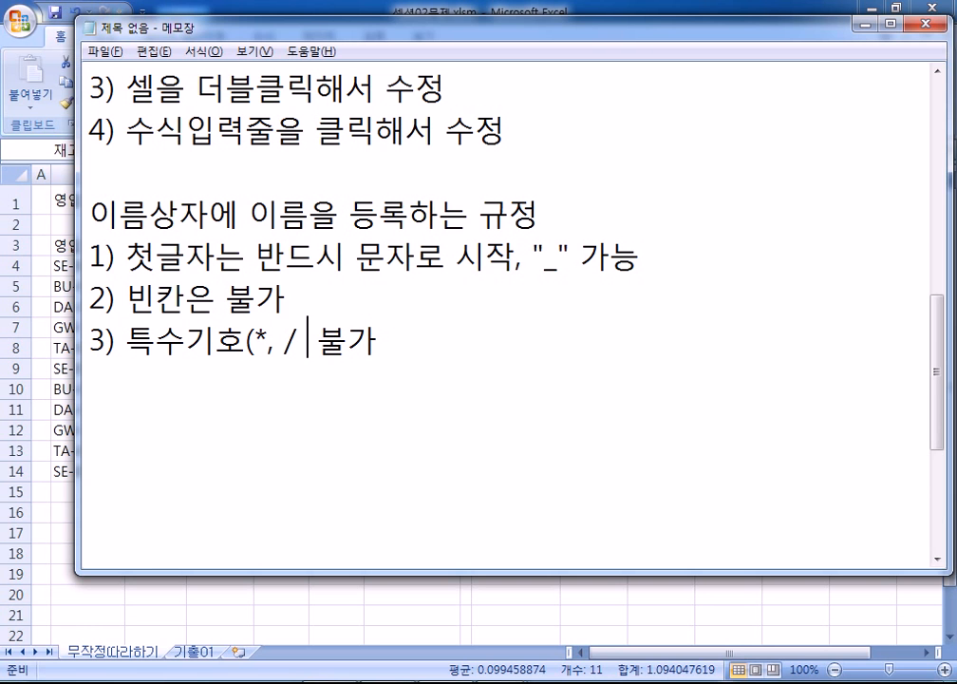
type("...)")
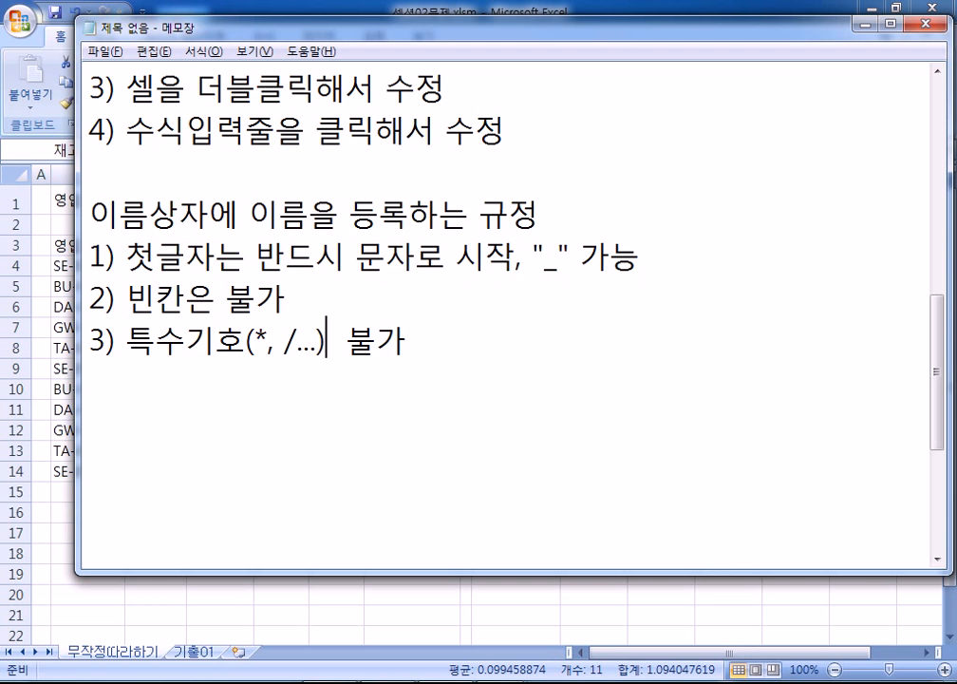
left_click_drag(545, 258, 558, 258)
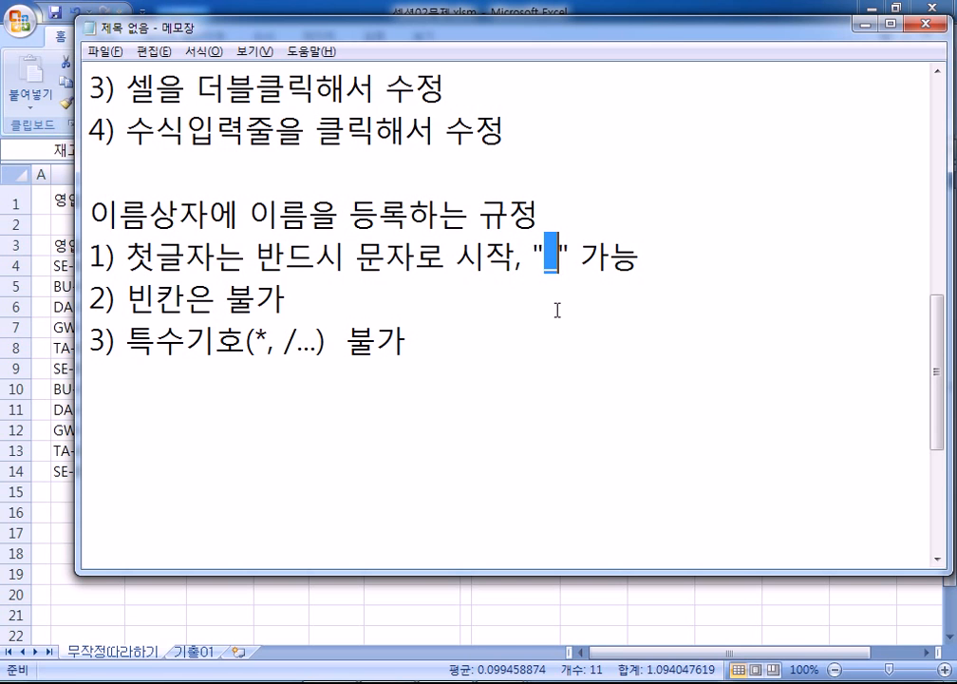
left_click(428, 374)
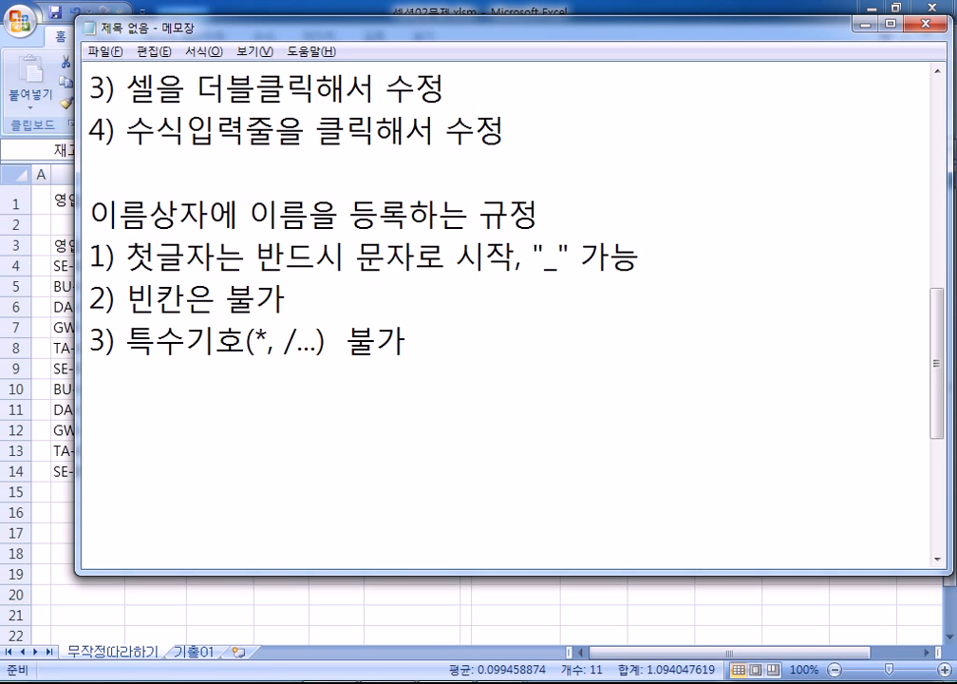
- Switch to the Excel inventory sheet and delete the defined name 재고율 in the Name Manager
key("alt+Tab")
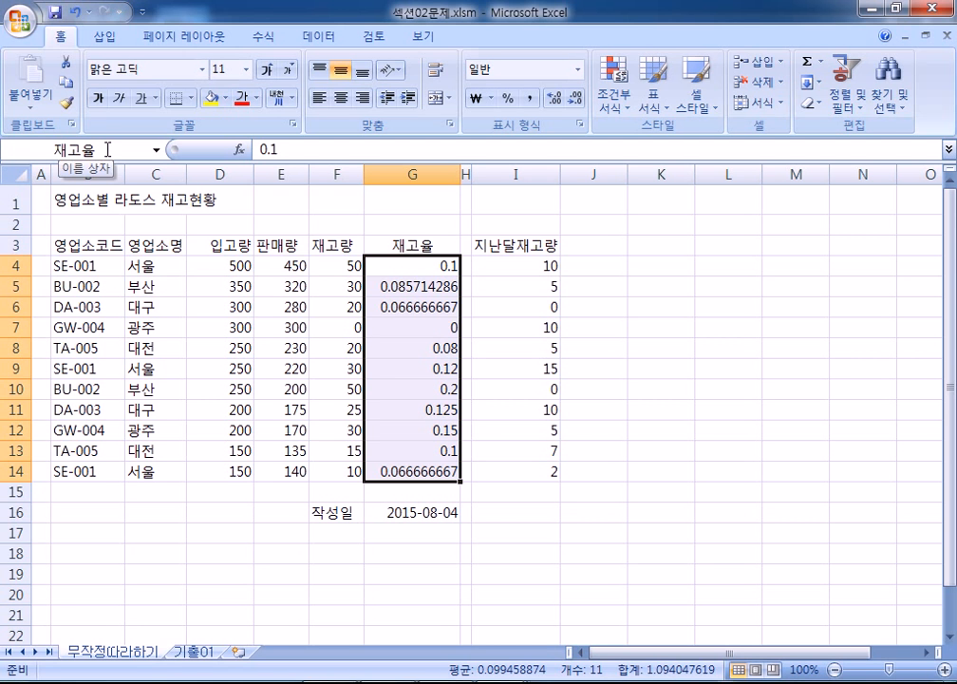
left_click(281, 40)
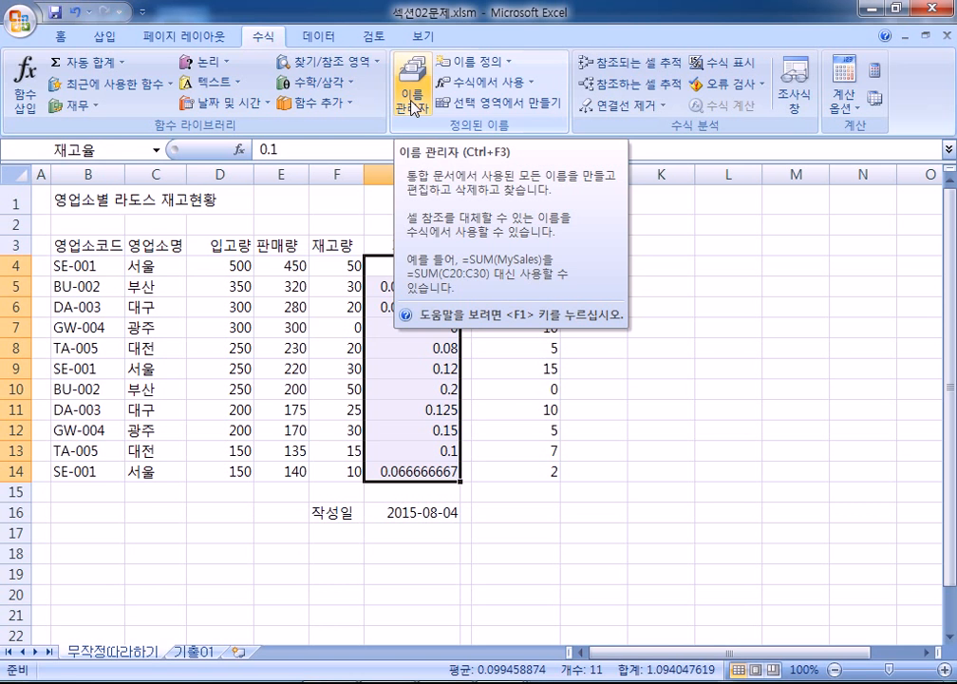
left_click(306, 286)
left_click(513, 307)
left_click(580, 344)
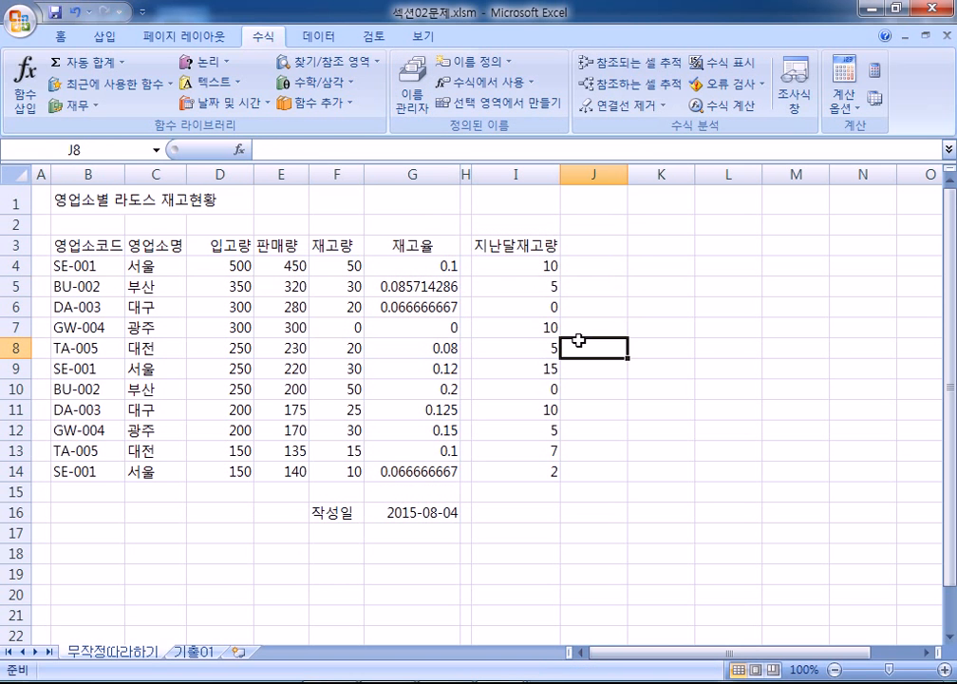
left_click(418, 95)
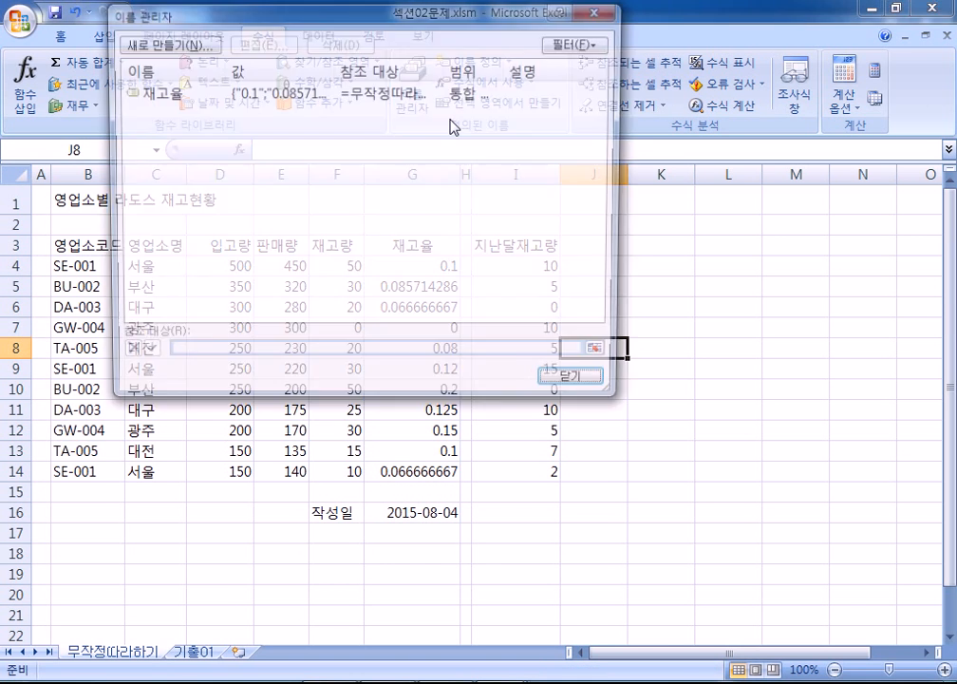
left_click(158, 94)
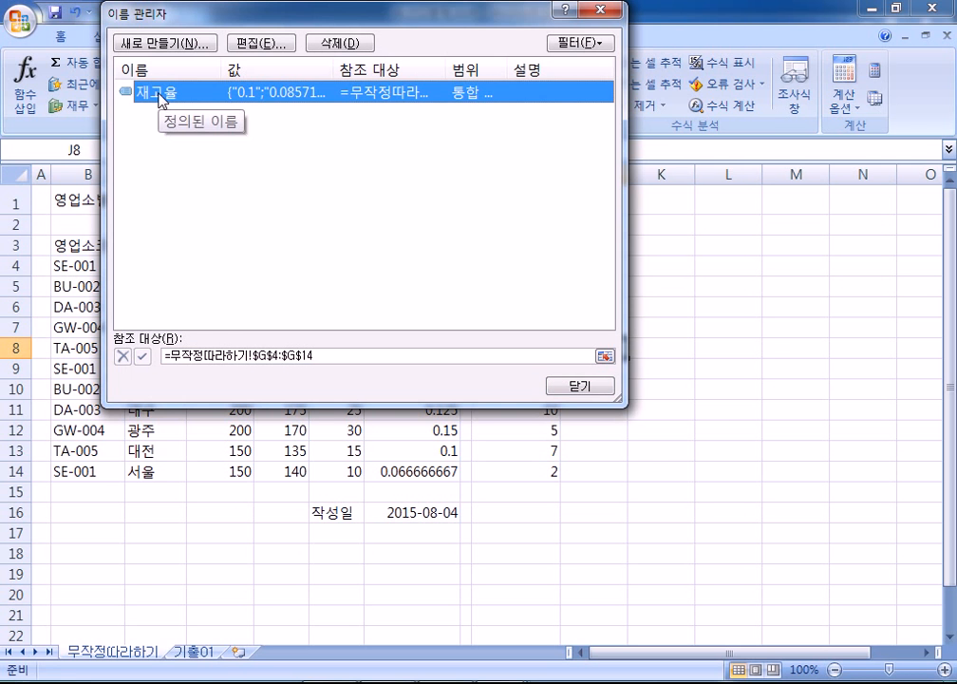
left_click_drag(204, 24, 337, 22)
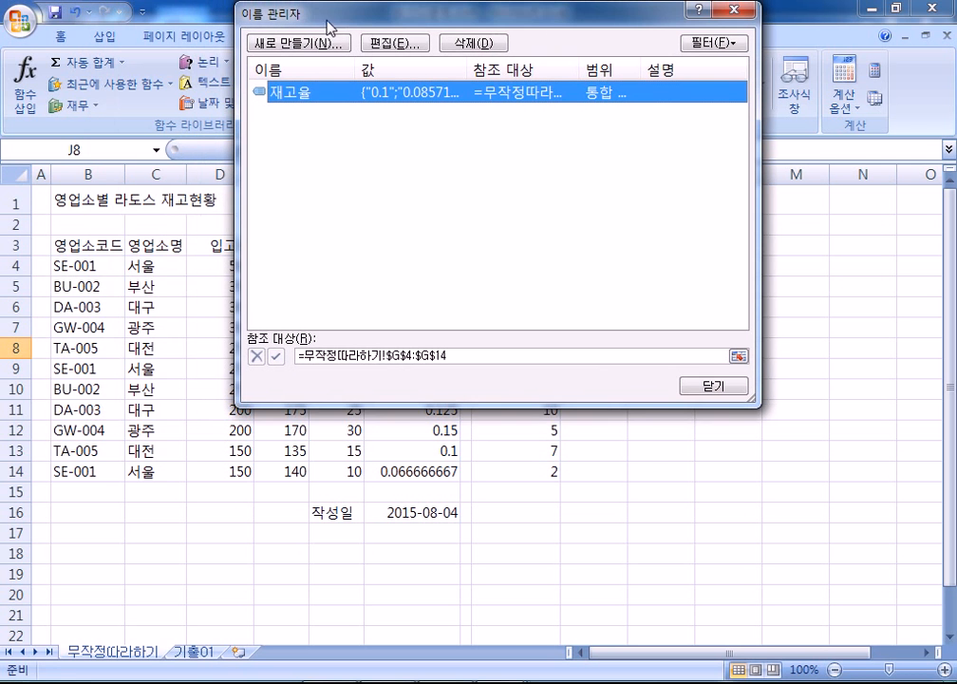
left_click(459, 43)
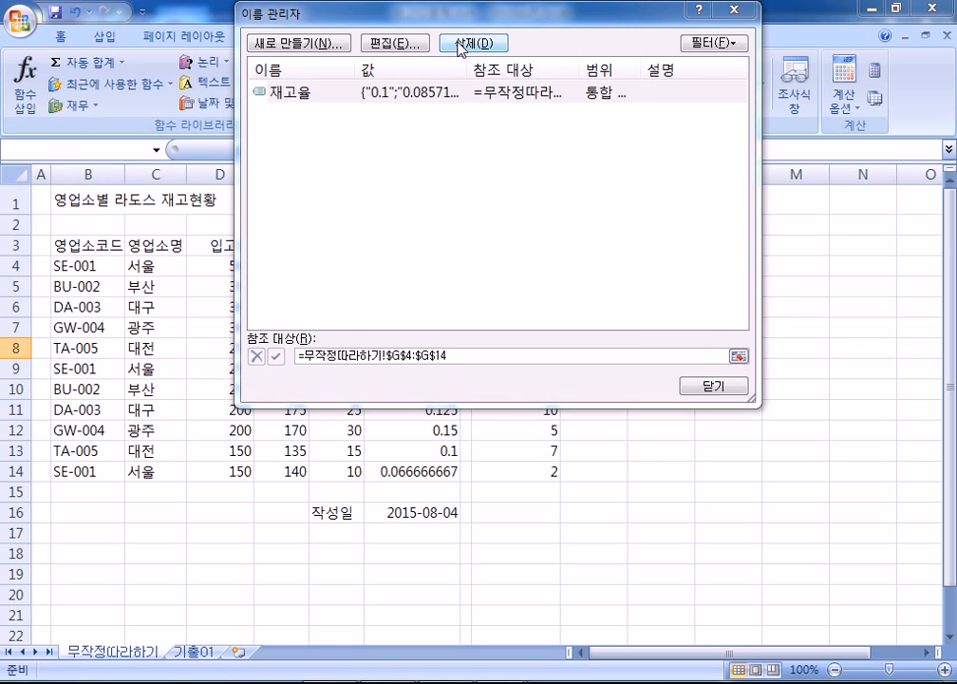
left_click(437, 393)
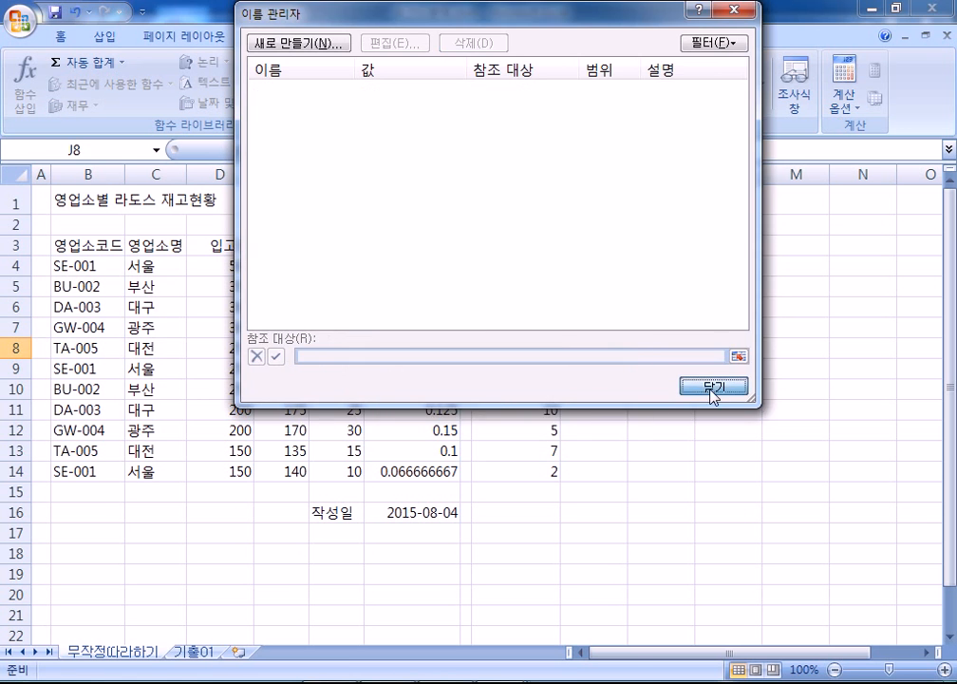
left_click(712, 390)
- Name the range G4:G14 as 재고율 again through the Name Box
left_click_drag(419, 262, 406, 461)
left_click(117, 149)
type("재고유")
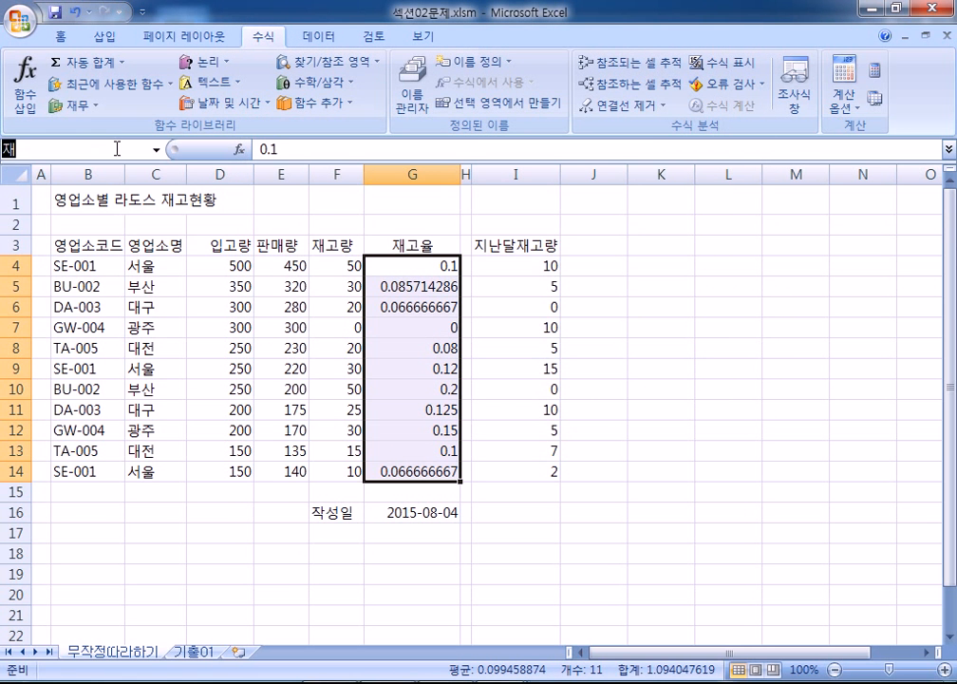
key("Return")
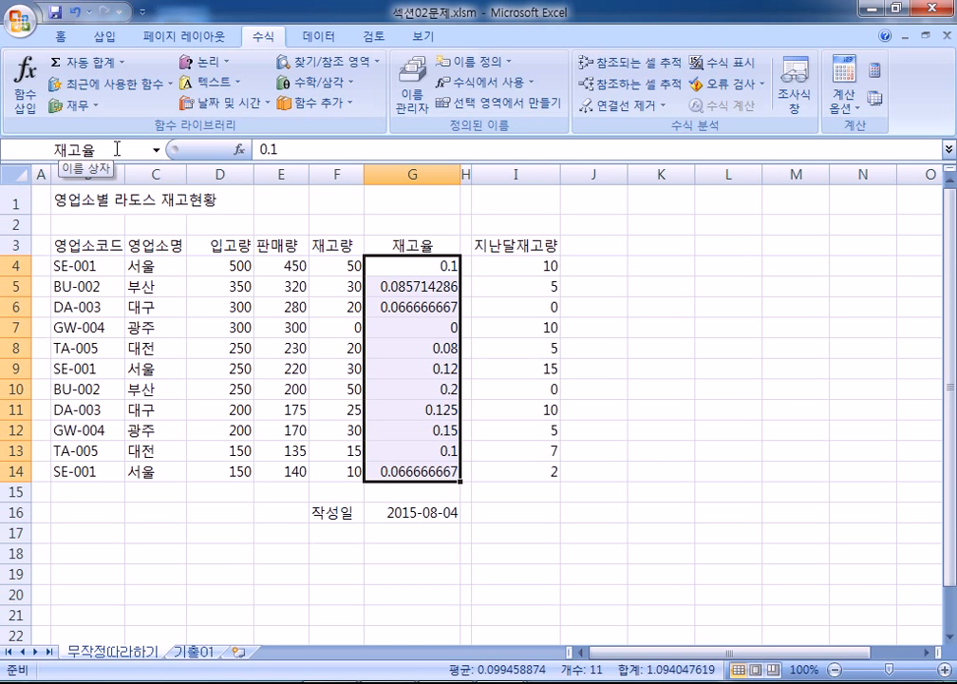
- Switch to the Notepad notes, widen the window and review them from the external data section down to the naming rules
key("alt+Tab")
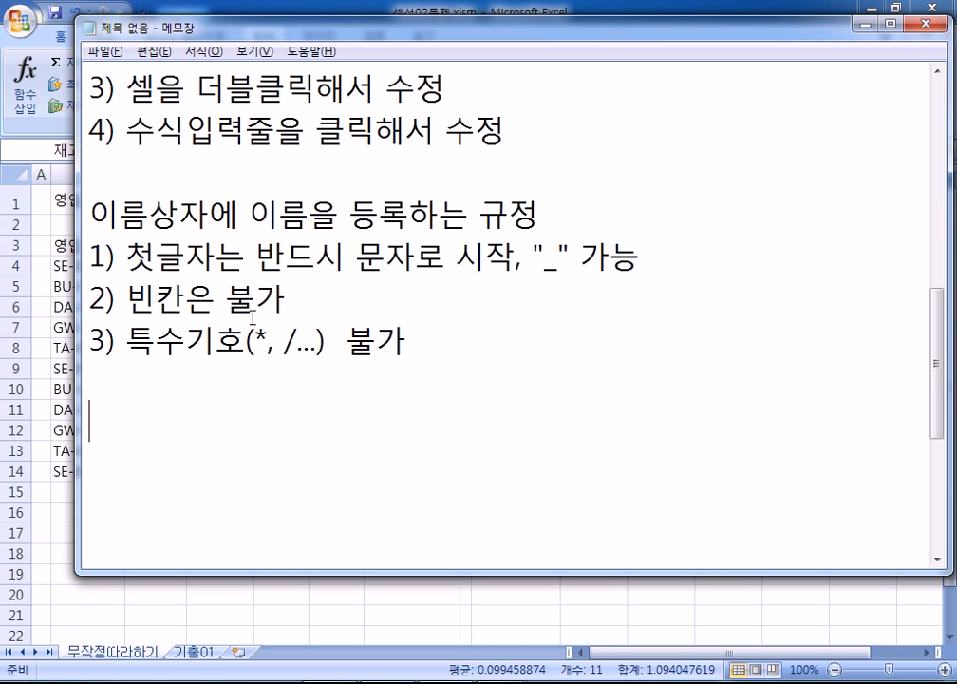
mouse_move(235, 36)
left_mouse_down()
mouse_move(358, 48)
mouse_move(207, 38)
mouse_move(281, 43)
mouse_move(245, 44)
mouse_move(238, 34)
left_mouse_up()
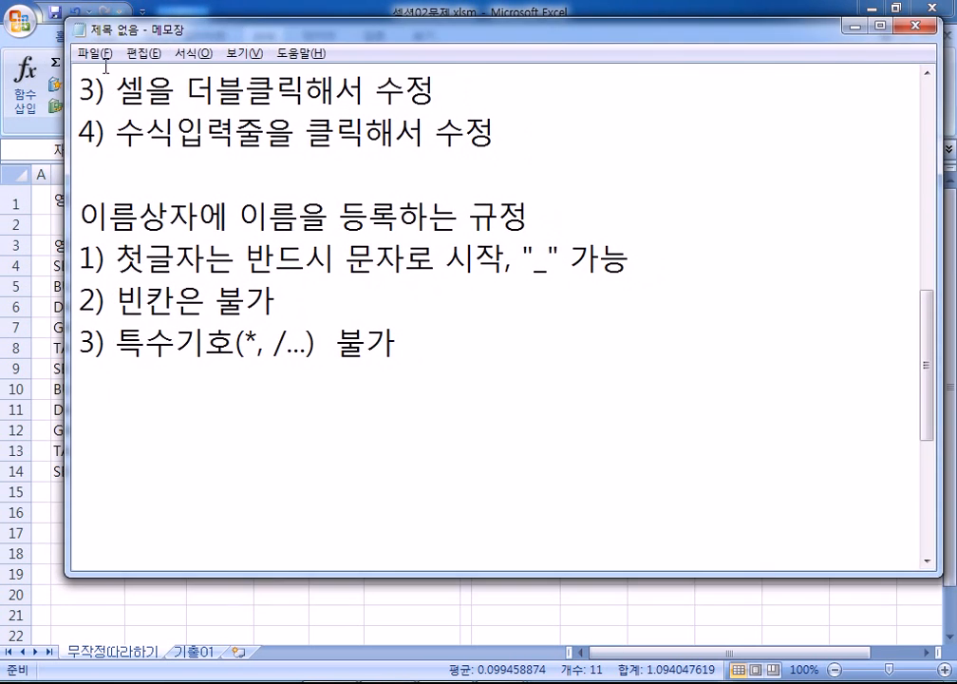
left_click_drag(63, 59, 220, 79)
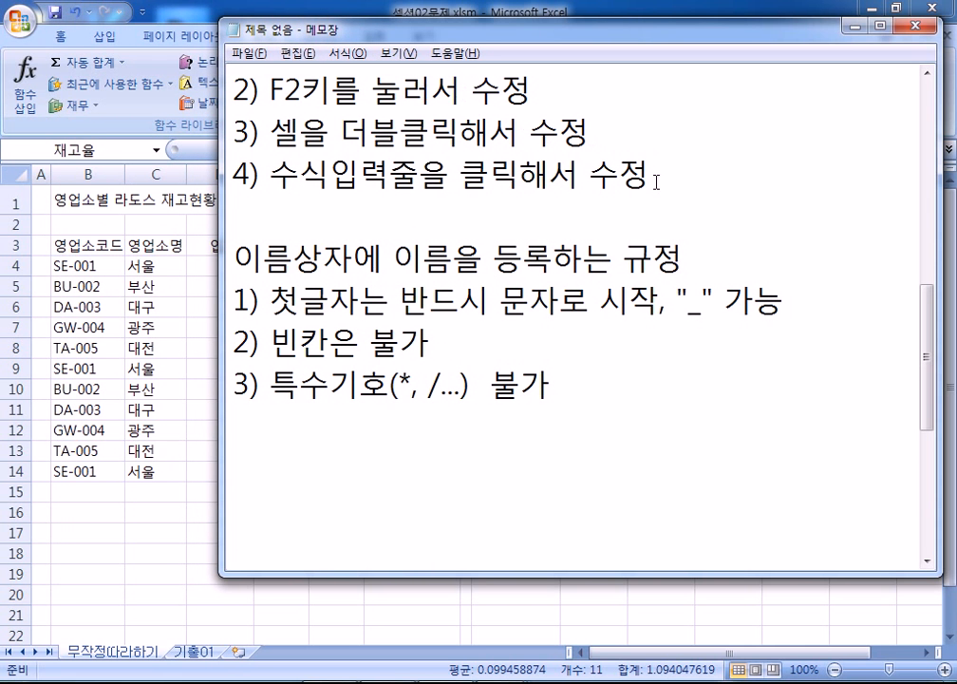
key("alt+Tab")
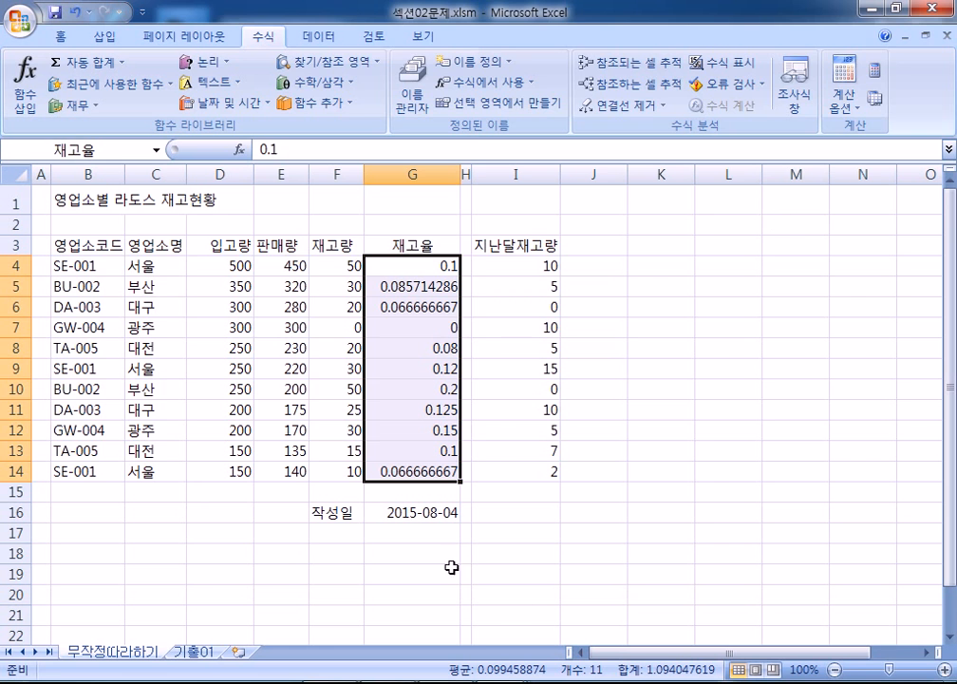
key("alt+Tab")
scroll(313, 333, "up", 3)
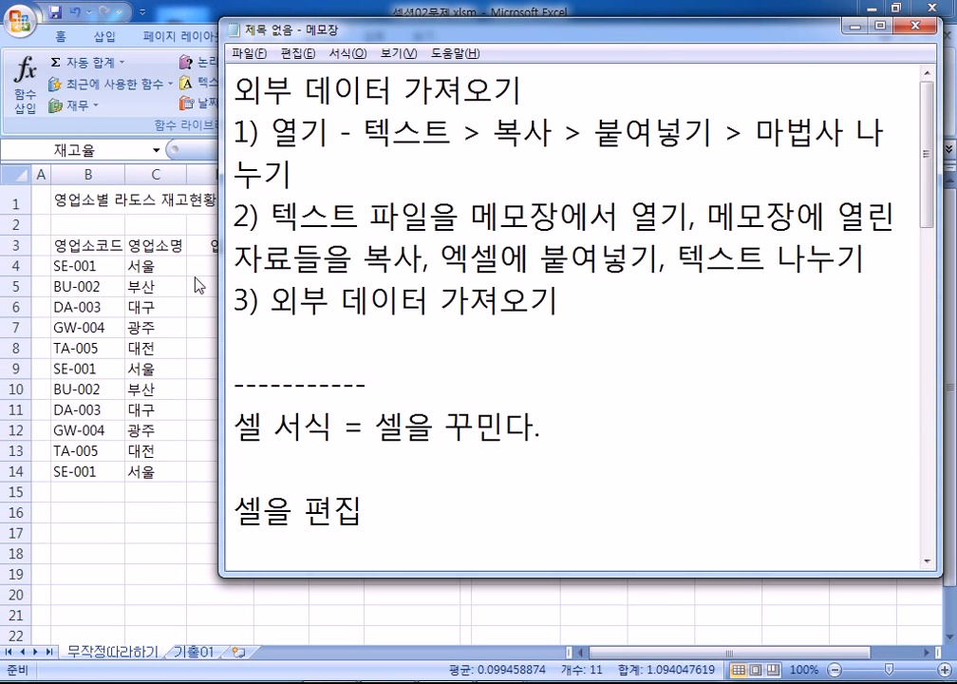
left_click_drag(219, 228, 3, 237)
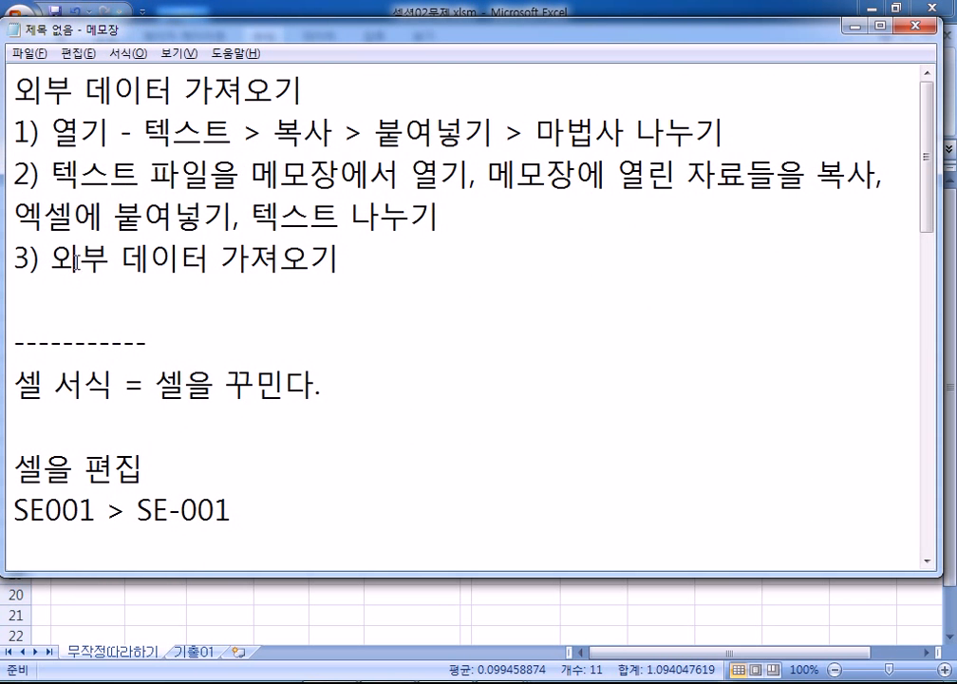
scroll(288, 281, "down", 5)
scroll(288, 282, "down", 3)
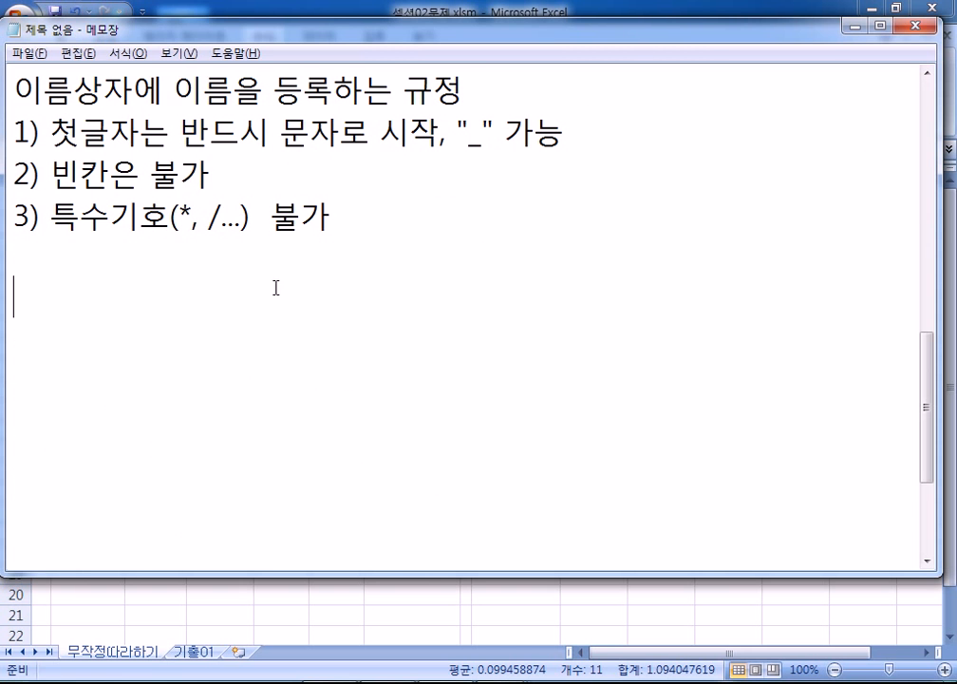
- Switch back to the Excel inventory sheet and examine which cell in row 1 holds the title text
key("alt+Tab")
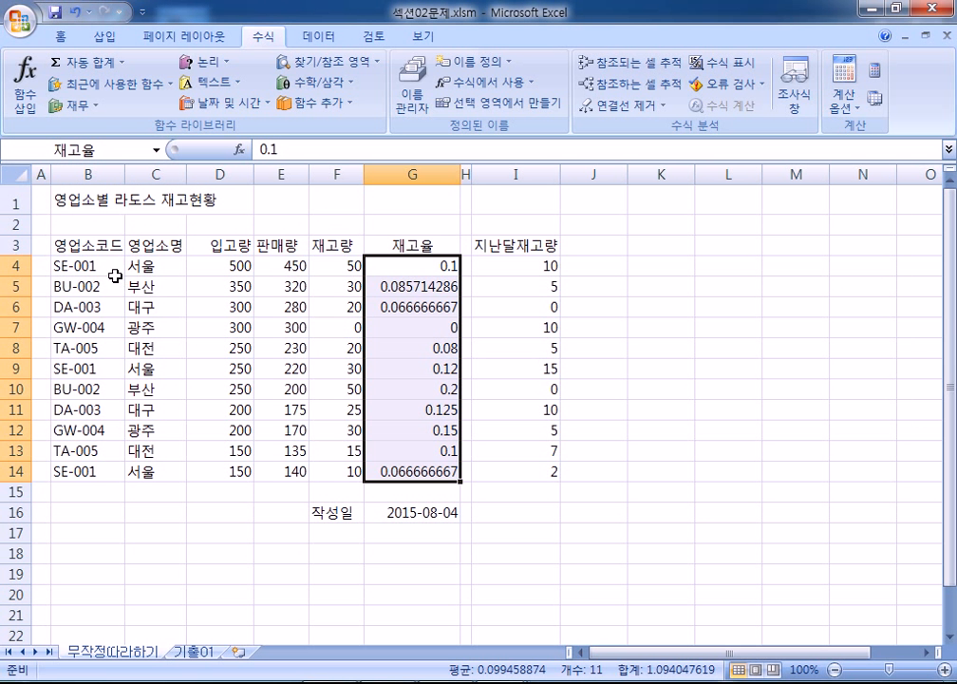
left_click(80, 198)
left_click_drag(80, 197, 418, 199)
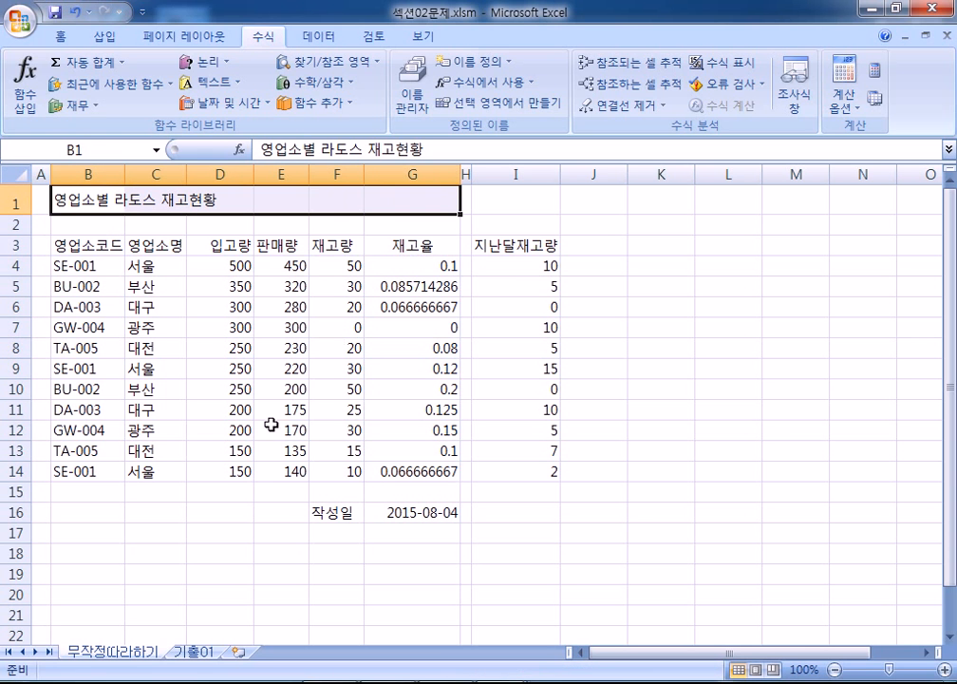
left_click_drag(64, 200, 399, 197)
left_click(81, 205)
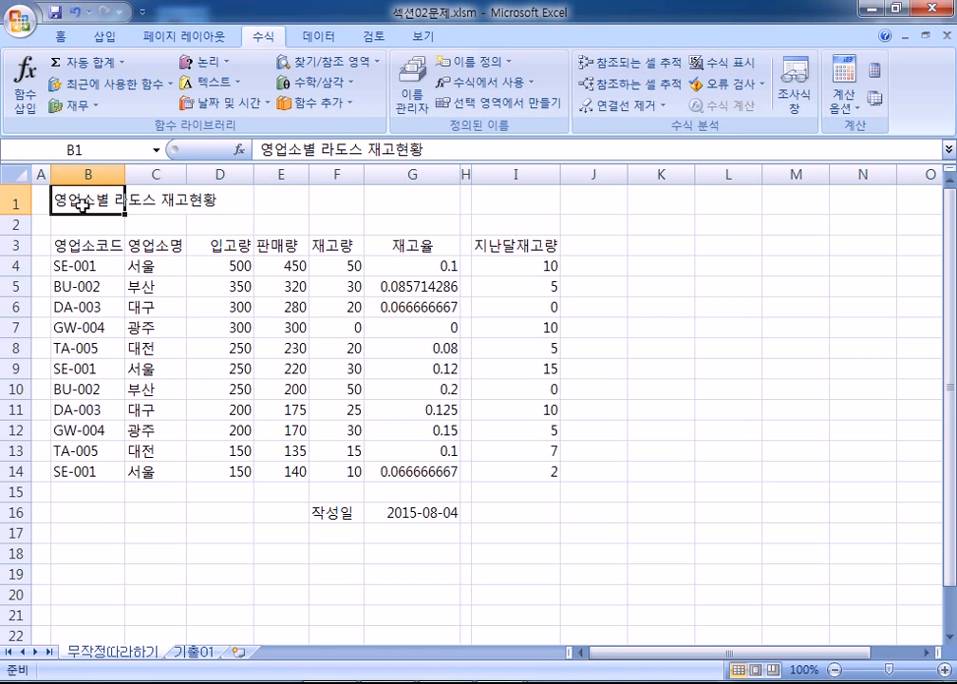
left_click_drag(432, 152, 230, 134)
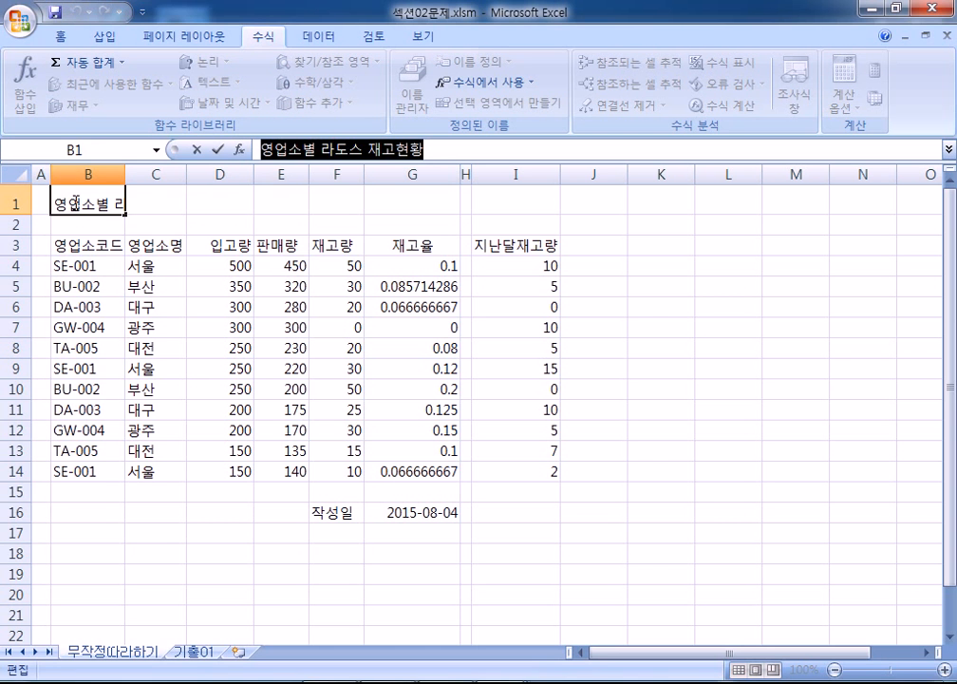
key("Return")
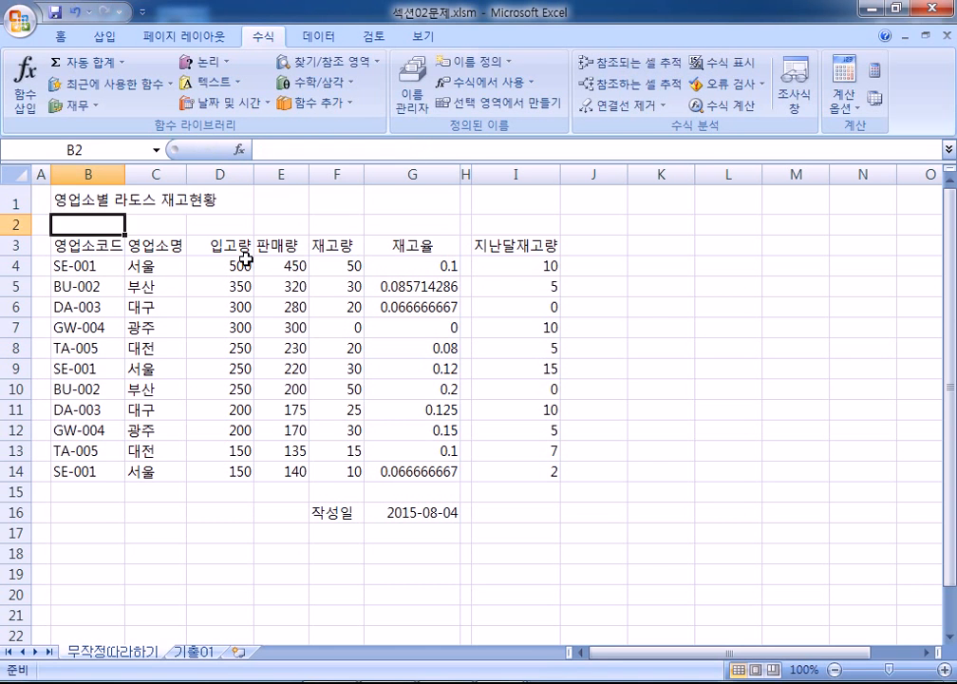
left_click(86, 192)
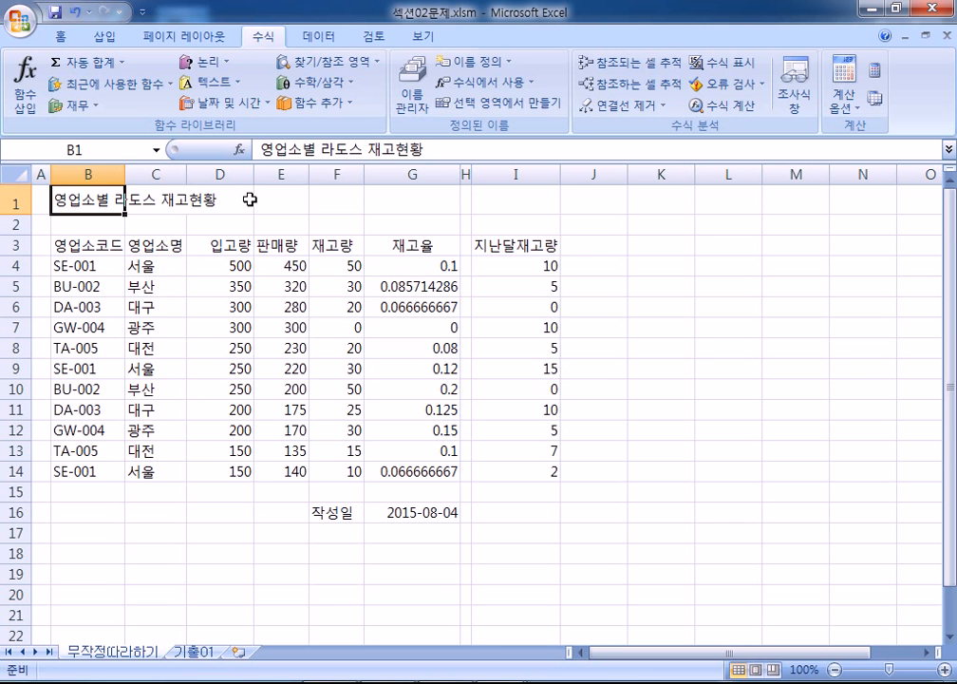
left_click_drag(226, 193, 301, 201)
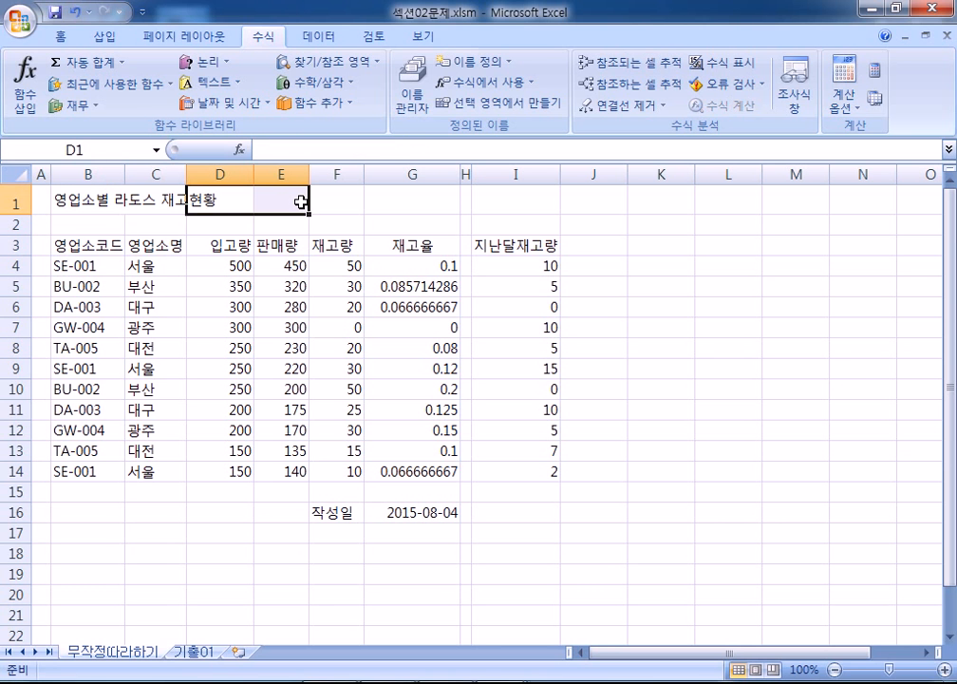
- Merge and center the title 영업소별 라도스 재고현황 across B1:G1, toggling the merge off and on to demonstrate it
left_click_drag(98, 203, 423, 205)
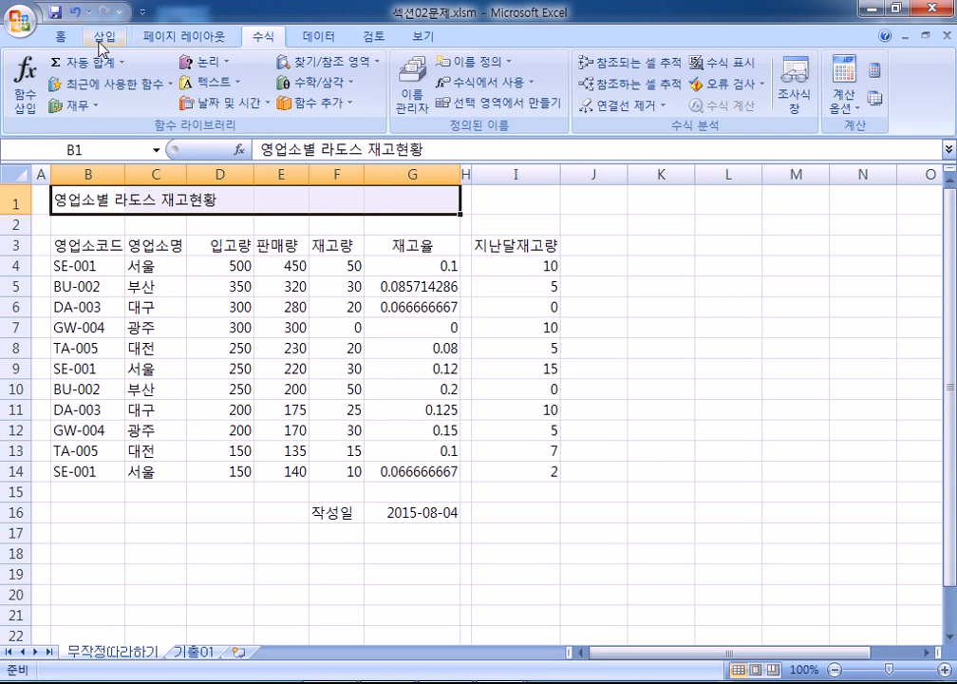
left_click(57, 41)
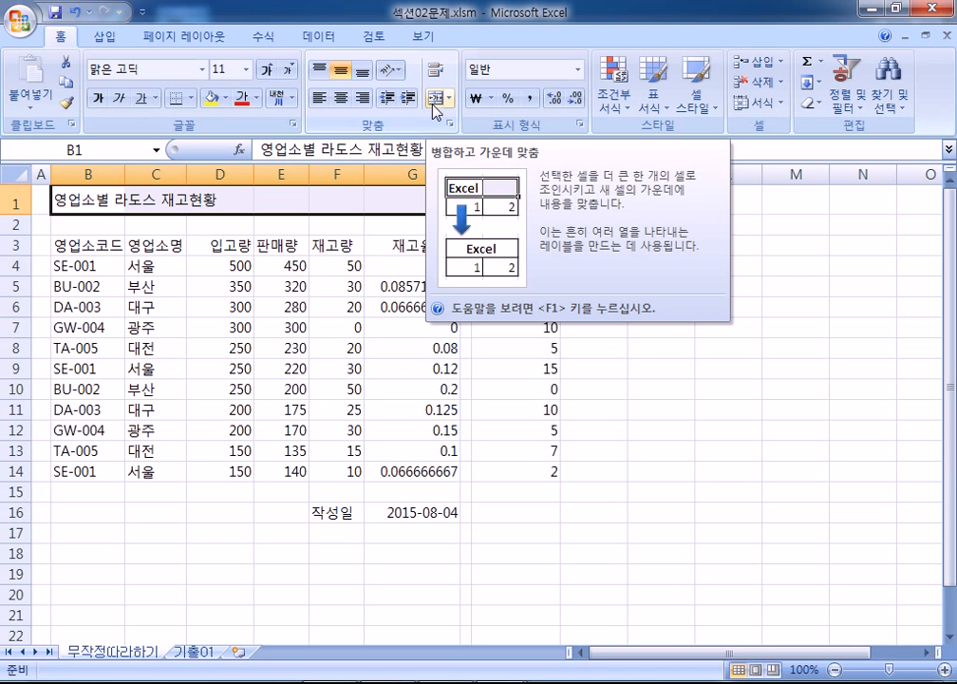
left_click(436, 99)
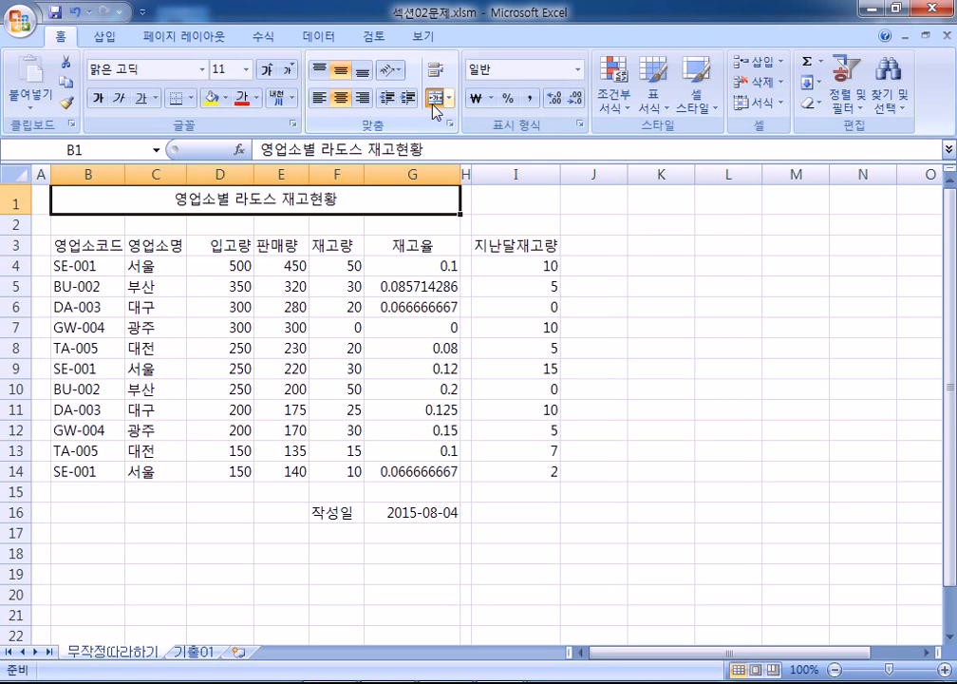
left_click(434, 107)
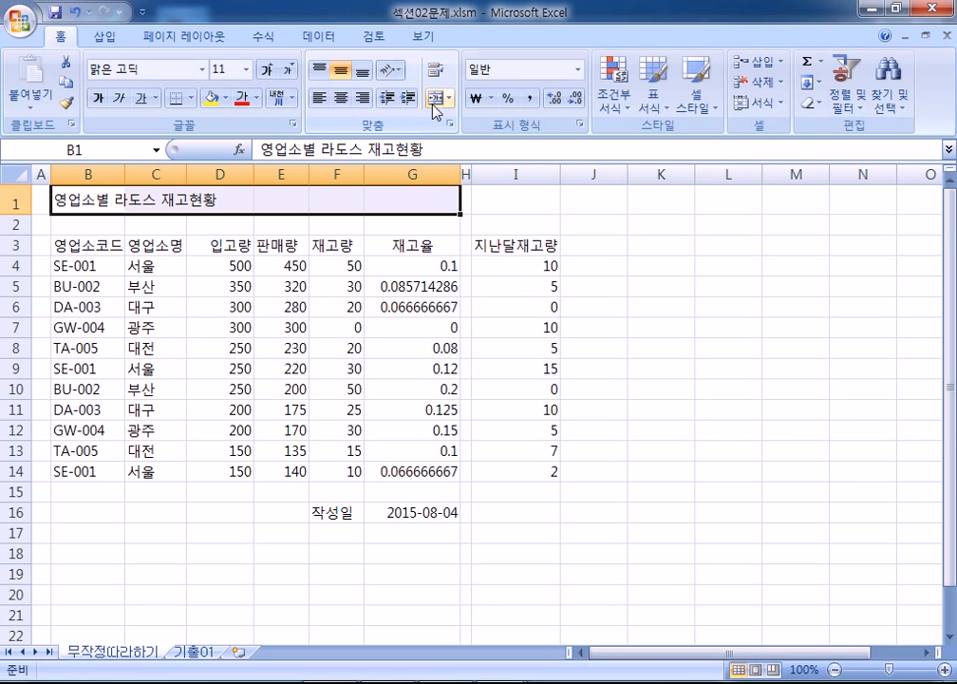
left_click(434, 105)
left_click(434, 105)
left_click(434, 105)
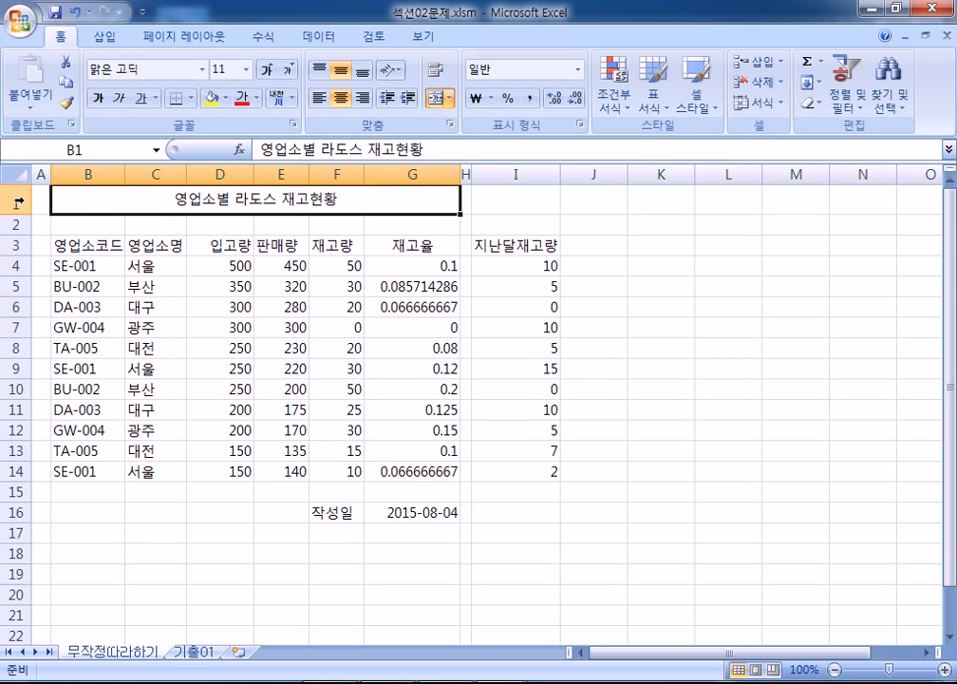
- Format the merged title in 굴림, size 14, bold and underlined
left_click(159, 69)
left_click(171, 383)
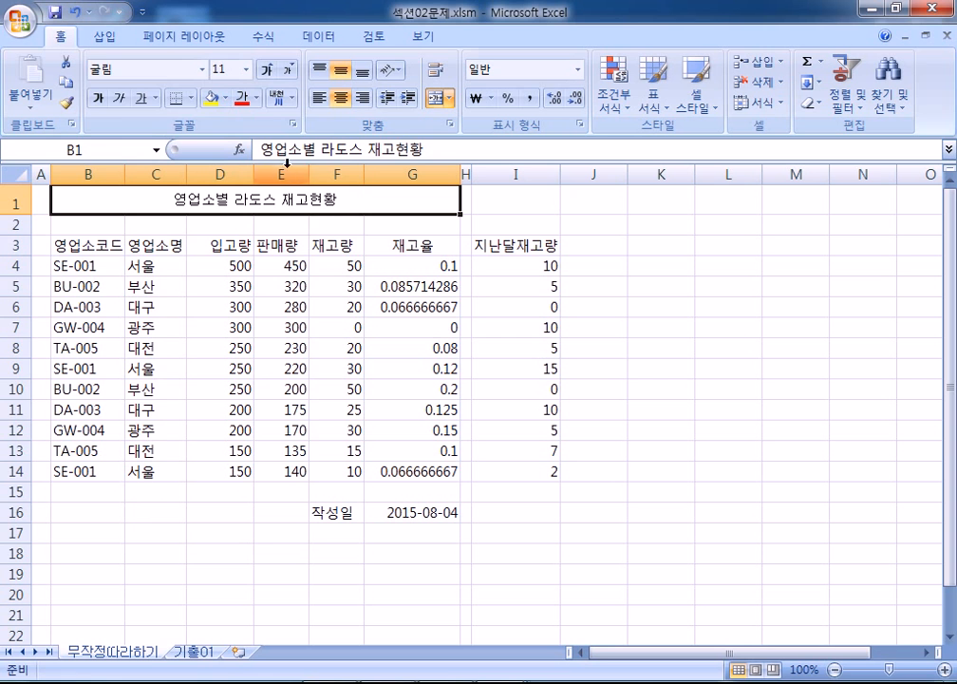
left_click(266, 72)
left_click(266, 72)
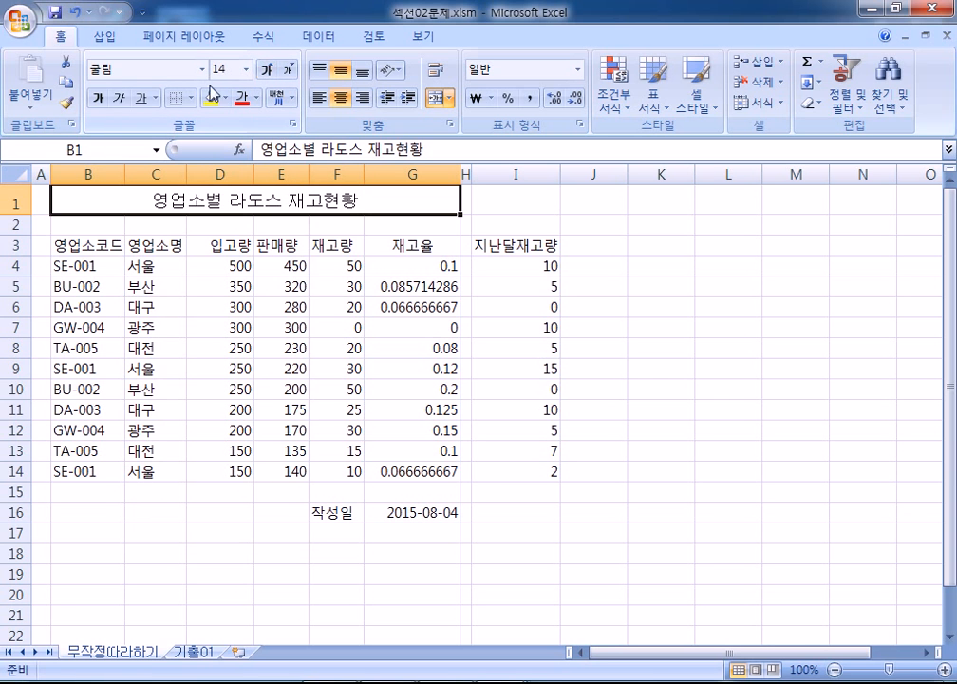
left_click(101, 99)
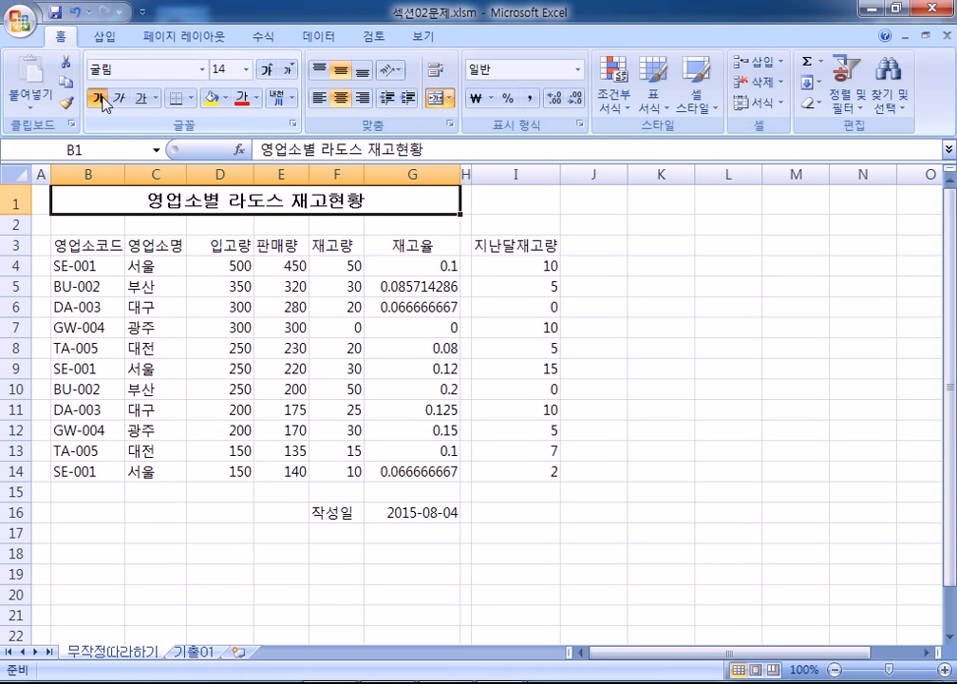
left_click(140, 99)
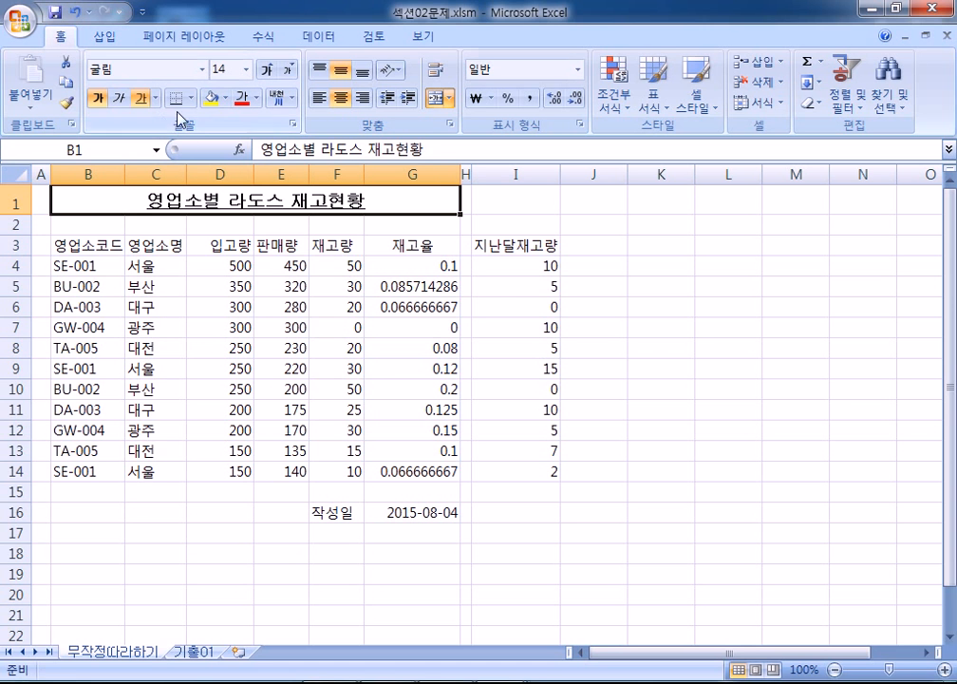
- Review the title's font, size, bold and underline settings, including the available underline types
left_click(120, 69)
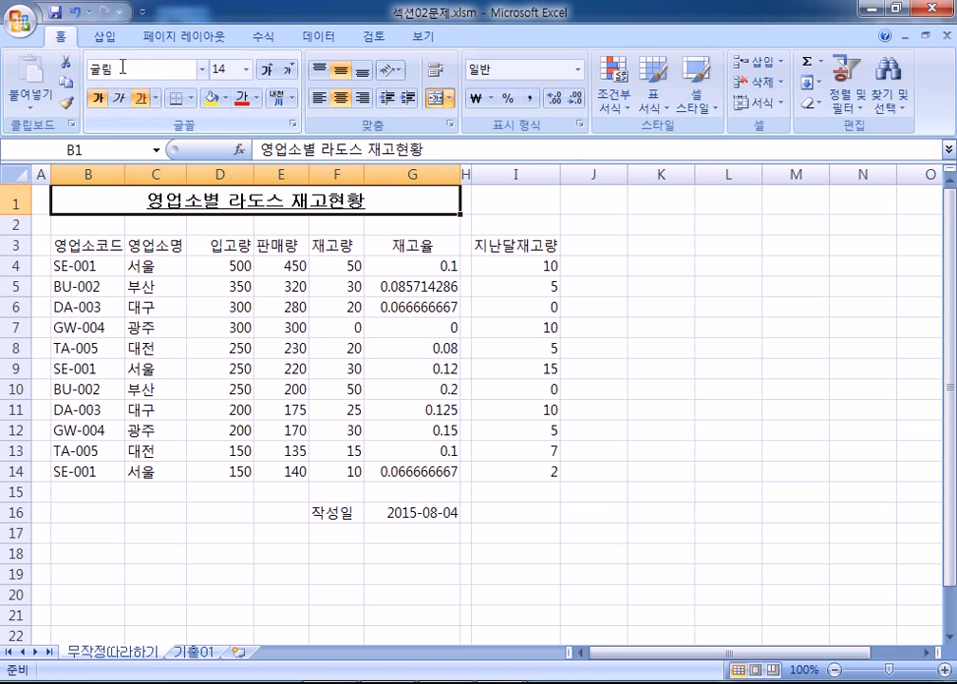
left_click(218, 69)
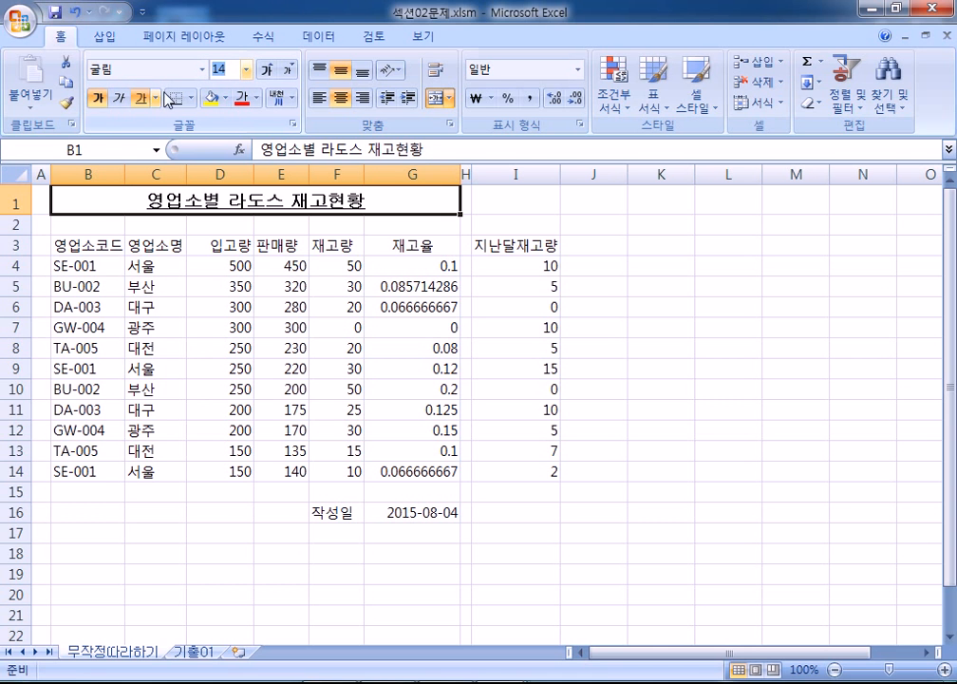
left_click(96, 102)
left_click(156, 98)
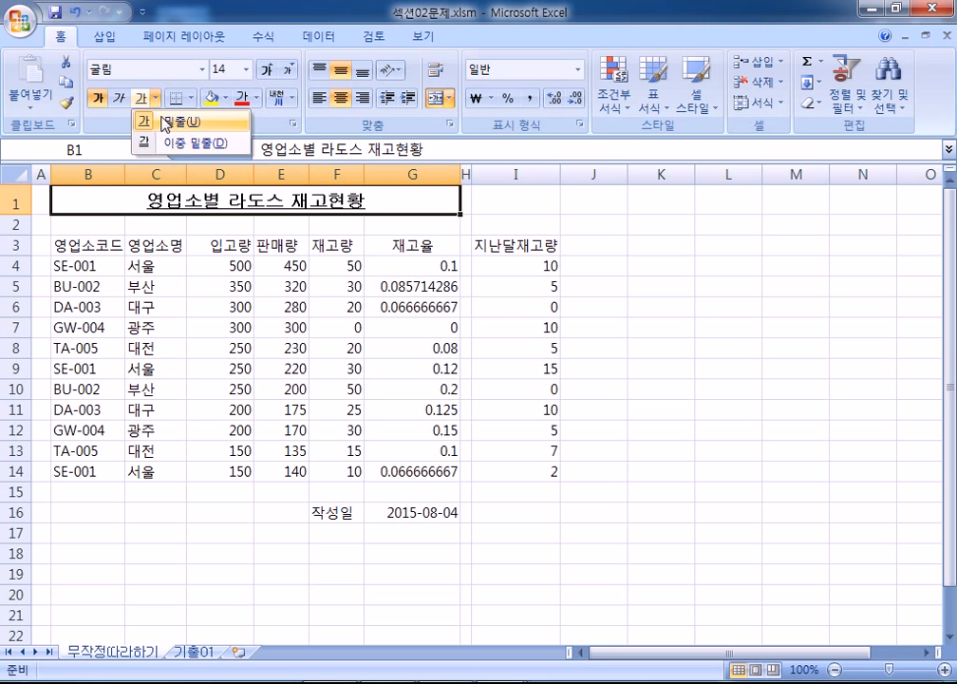
left_click(169, 206)
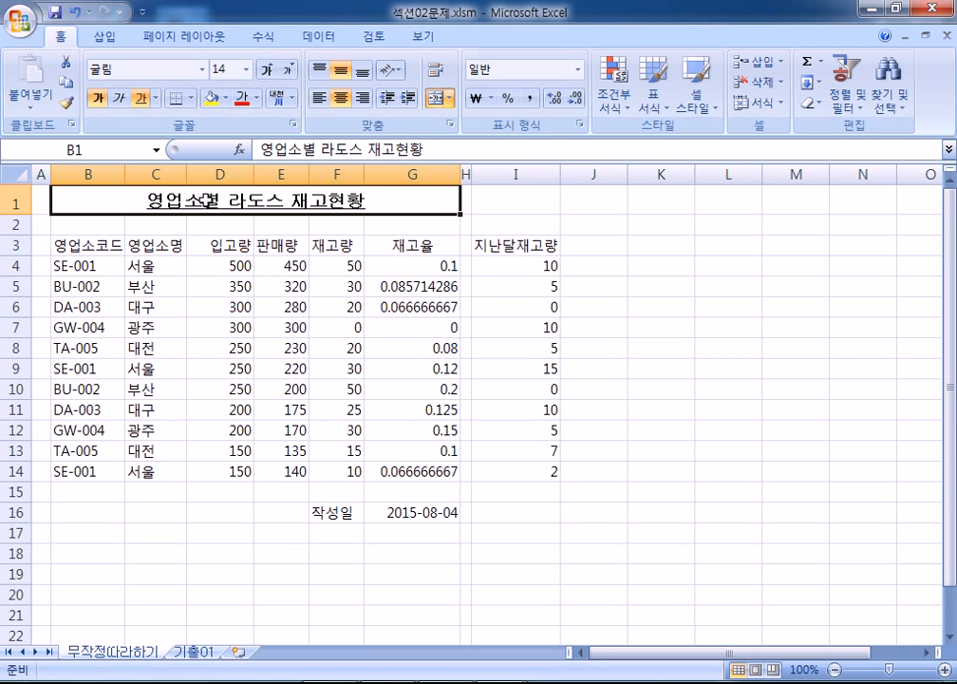
- Open the Hanja conversion for 영업소 in the title and compare the 한글(漢字) and 漢字(한글) input forms
double_click(162, 200)
double_click(161, 201)
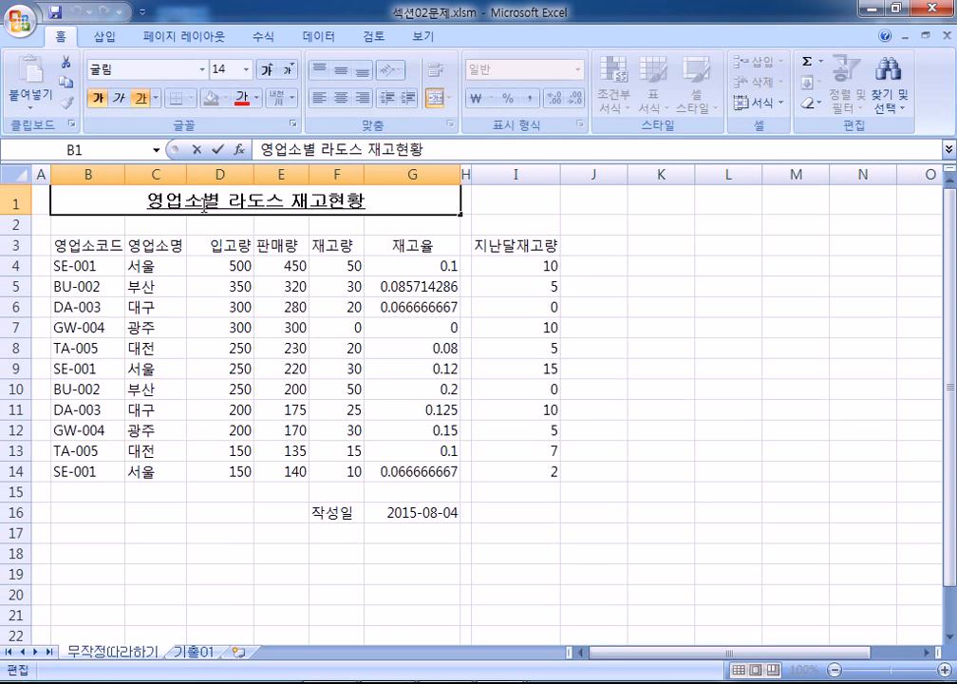
key("Hangul_Hanja")
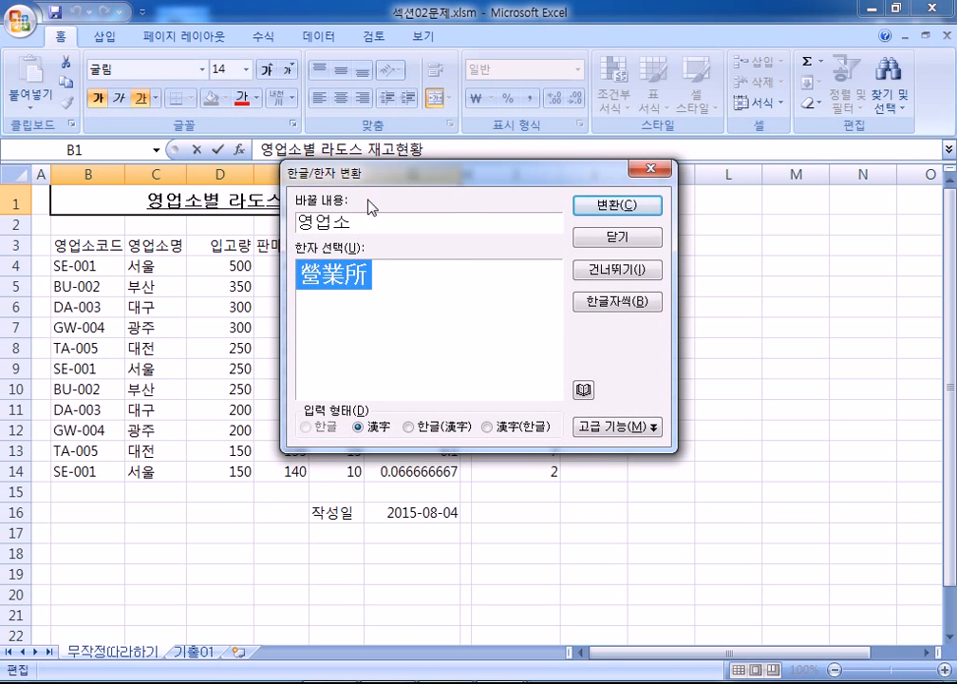
left_click_drag(375, 184, 426, 61)
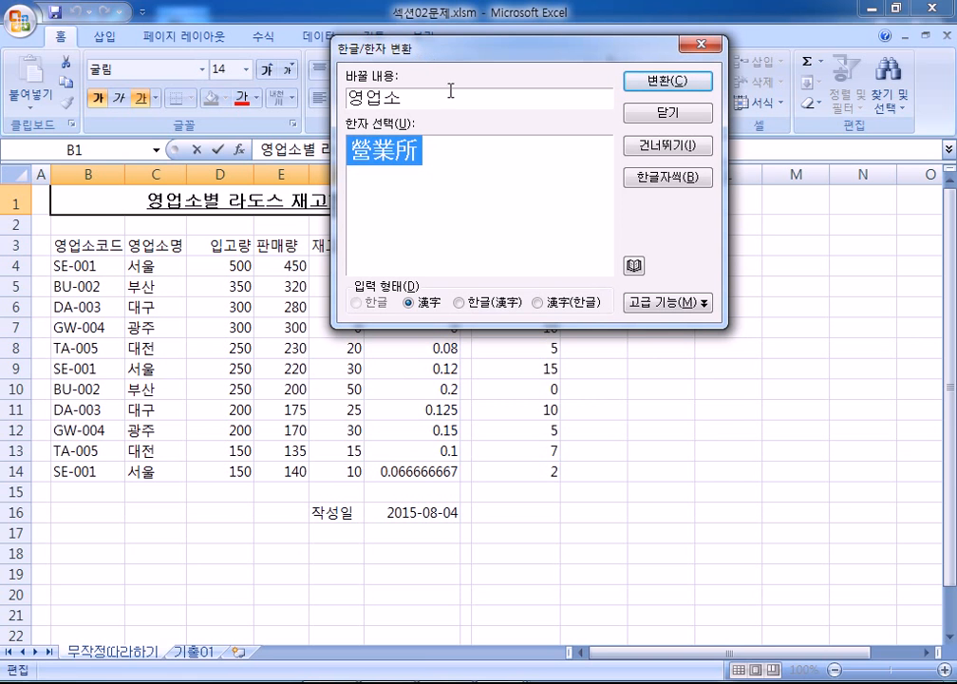
left_click(485, 303)
left_click(551, 304)
left_click(507, 304)
left_click(579, 303)
left_click(518, 305)
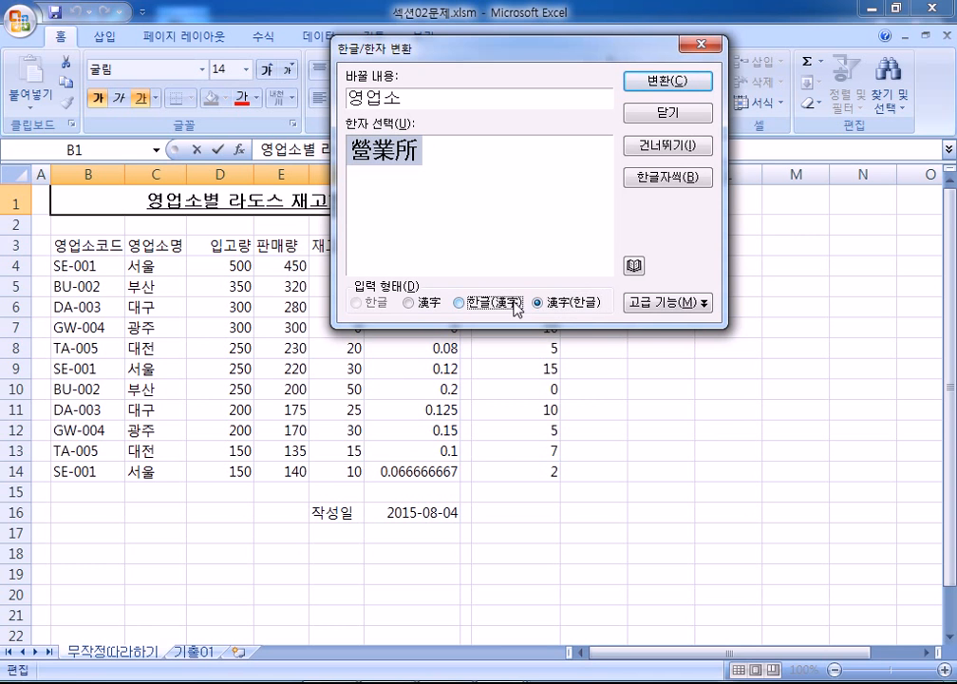
- Convert 영업소 in the title to 營業所 using the 漢字 form, leaving the remaining words in Hangul
left_click(436, 306)
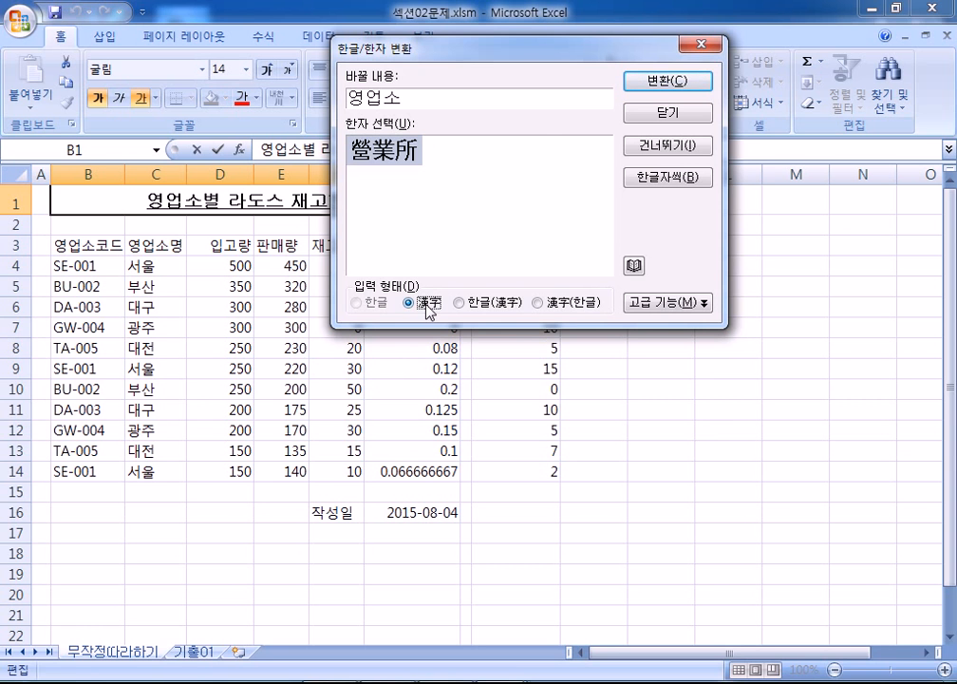
left_click(667, 83)
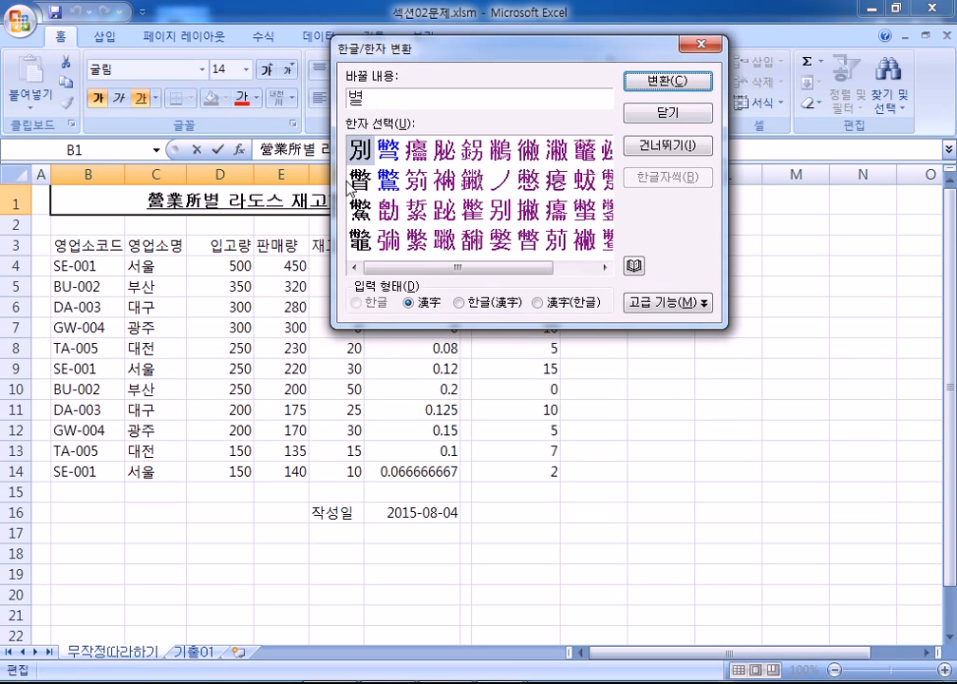
left_click(654, 116)
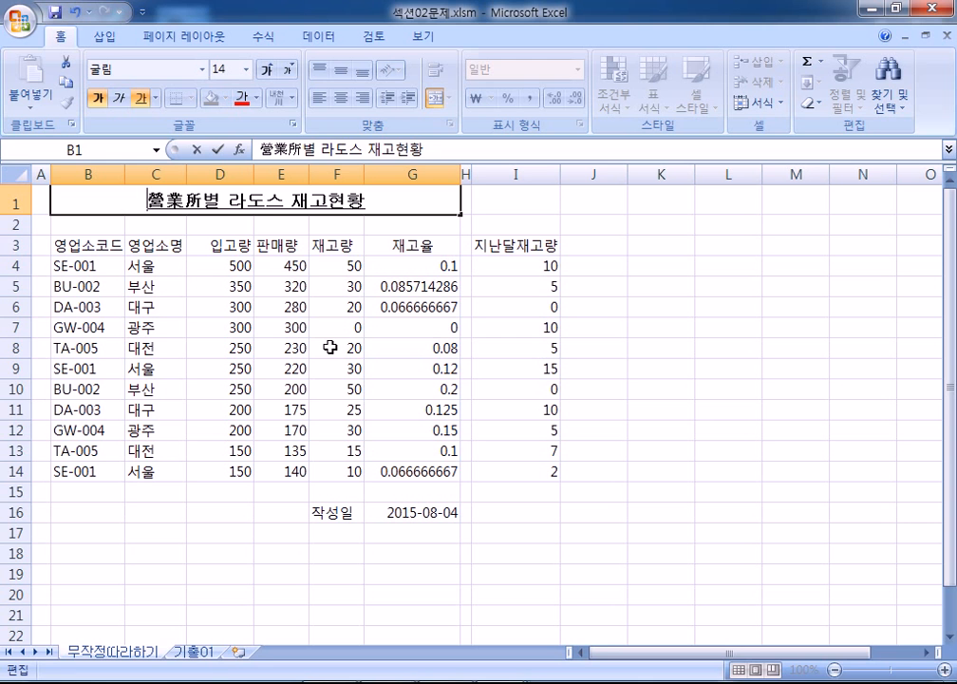
- Insert the ■ symbol at the start of the title, picking it from the special characters for the consonant ㅁ
type("ㅁ")
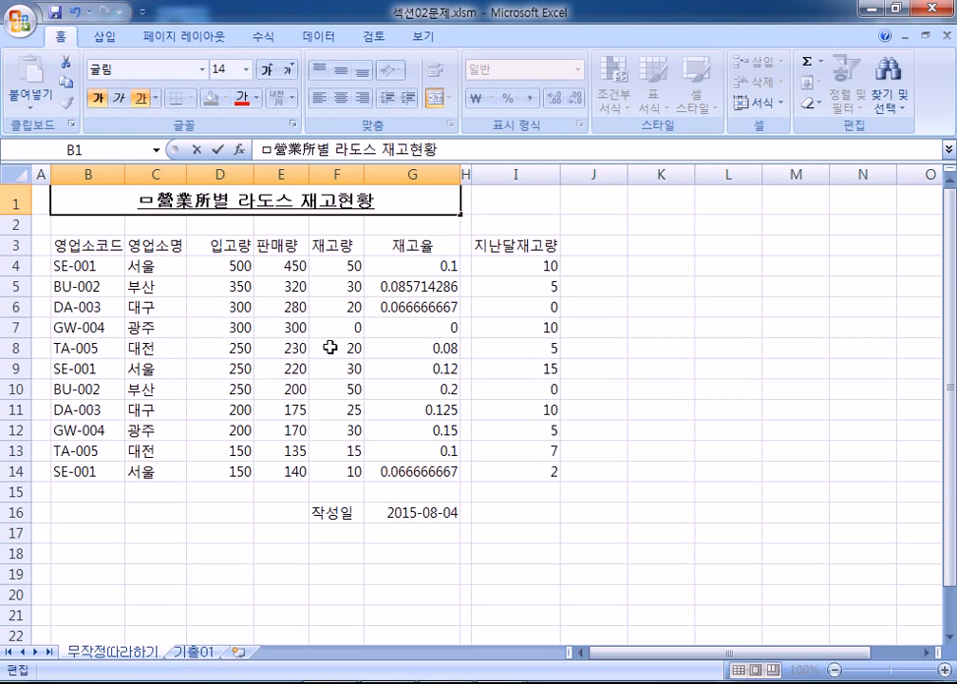
key("Hangul_Hanja")
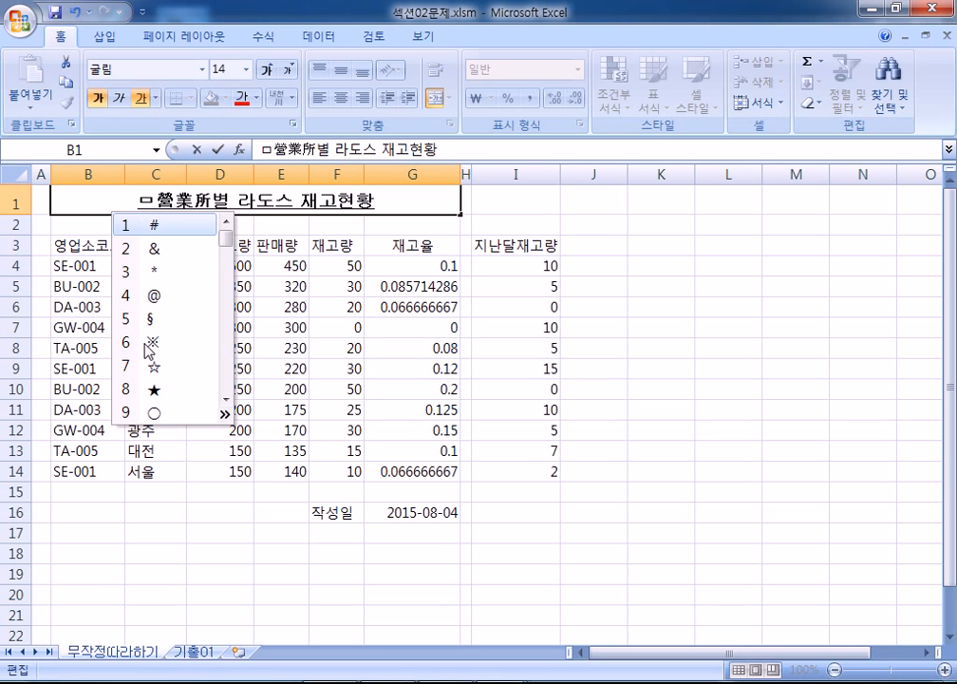
key("Tab")
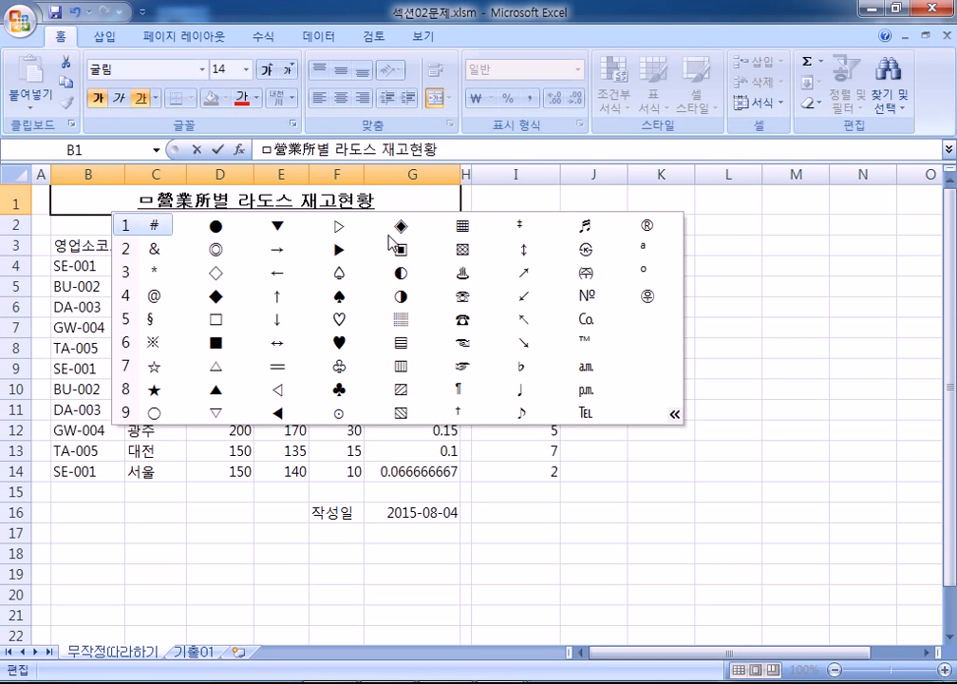
left_click(215, 344)
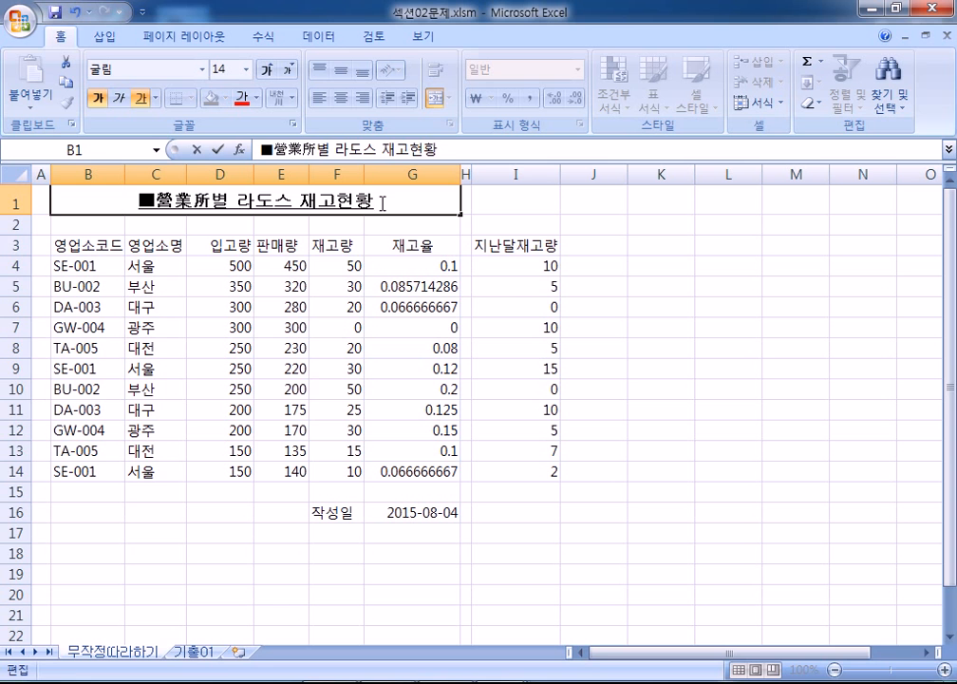
- Try copying the leading ■ to the end of the title, and remove the pasted copy
left_click_drag(155, 200, 135, 199)
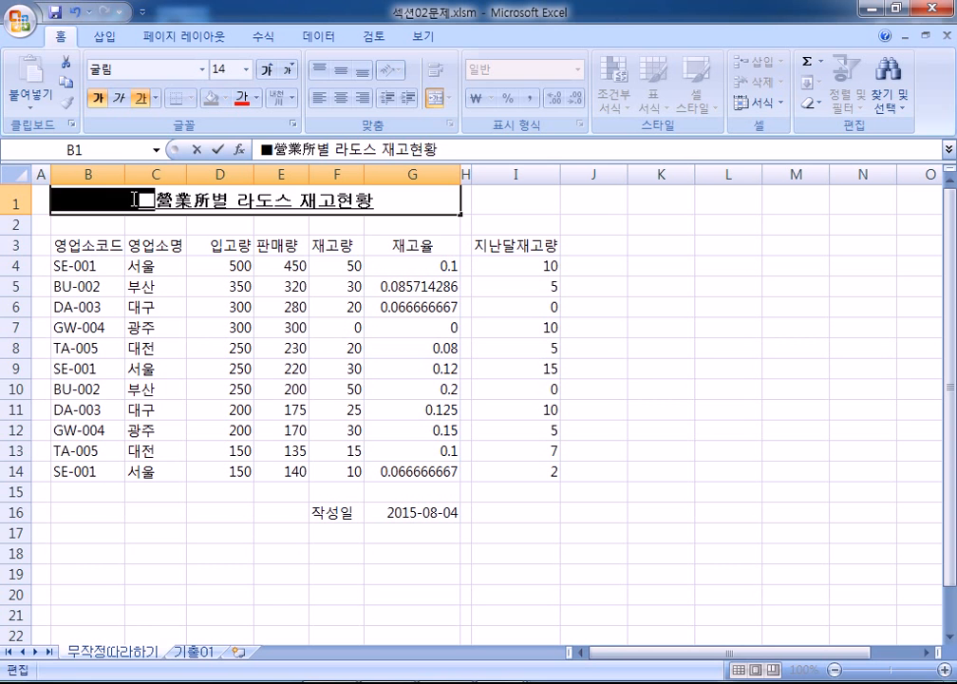
key("ctrl+c")
left_click(405, 202)
key("ctrl+v")
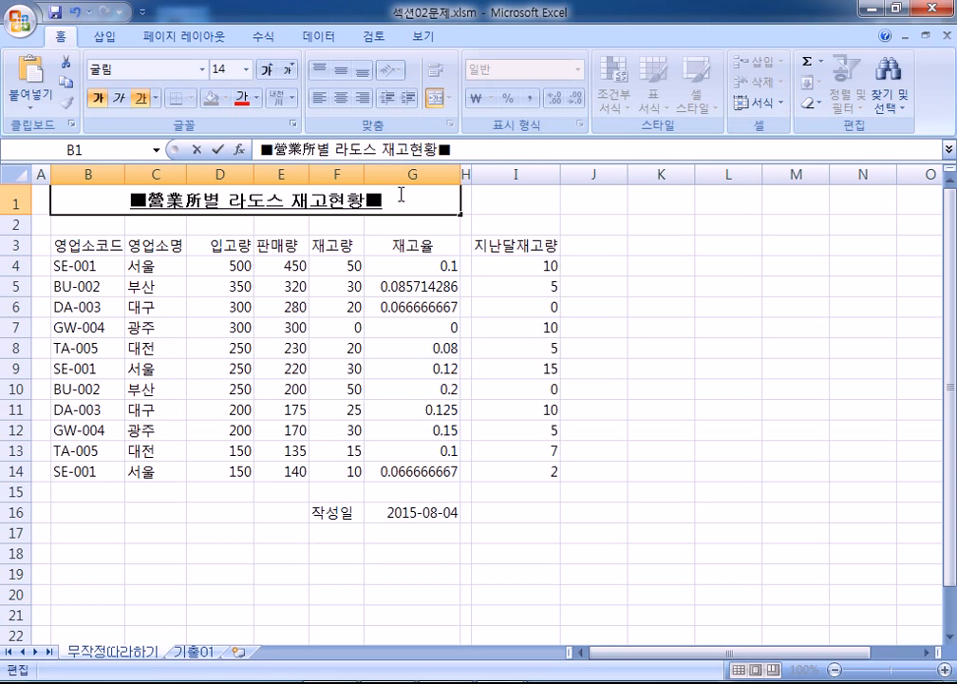
key("BackSpace")
- Insert ■ at the end of the title from the full special-character set for ㅁ
type("ㅁ")
key("Hangul_Hanja")
key("Tab")
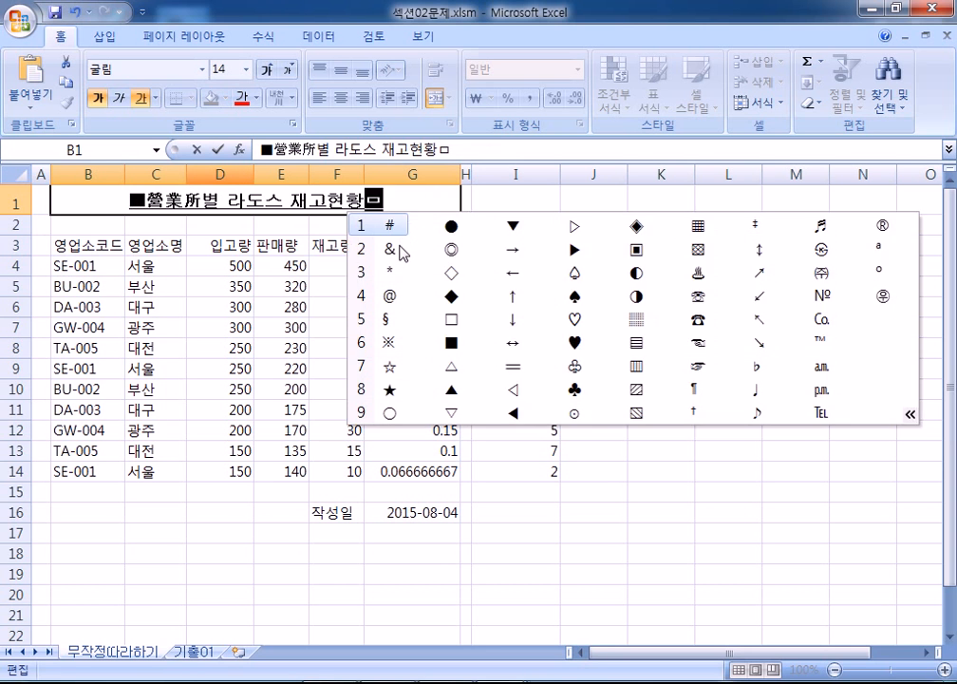
left_click(450, 343)
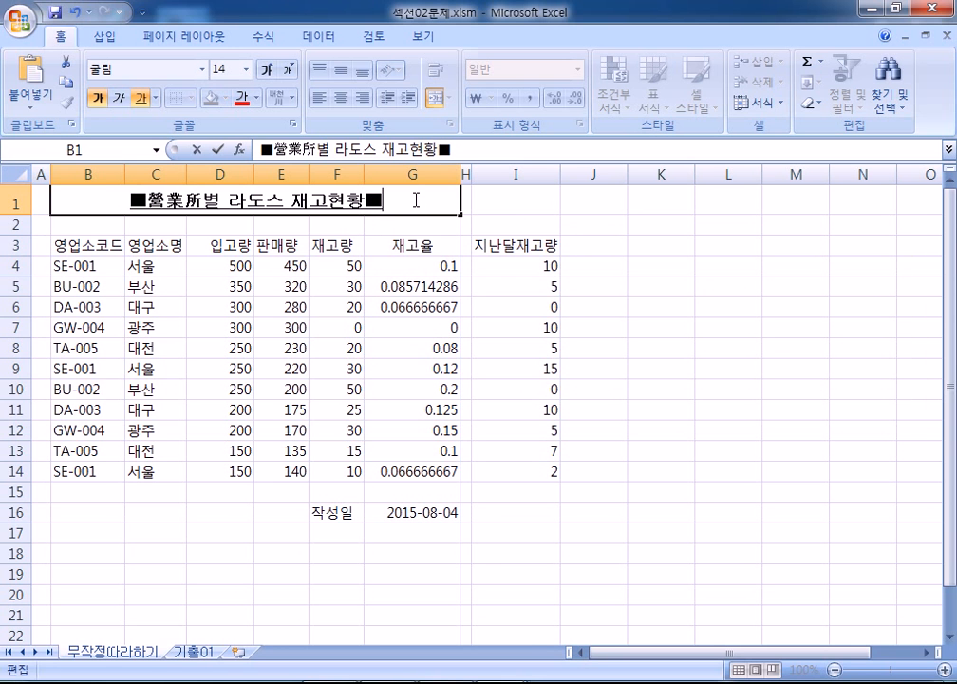
- Switch to Notepad and add the heading 특수기호 입력 below the naming rules
key("alt+Tab")
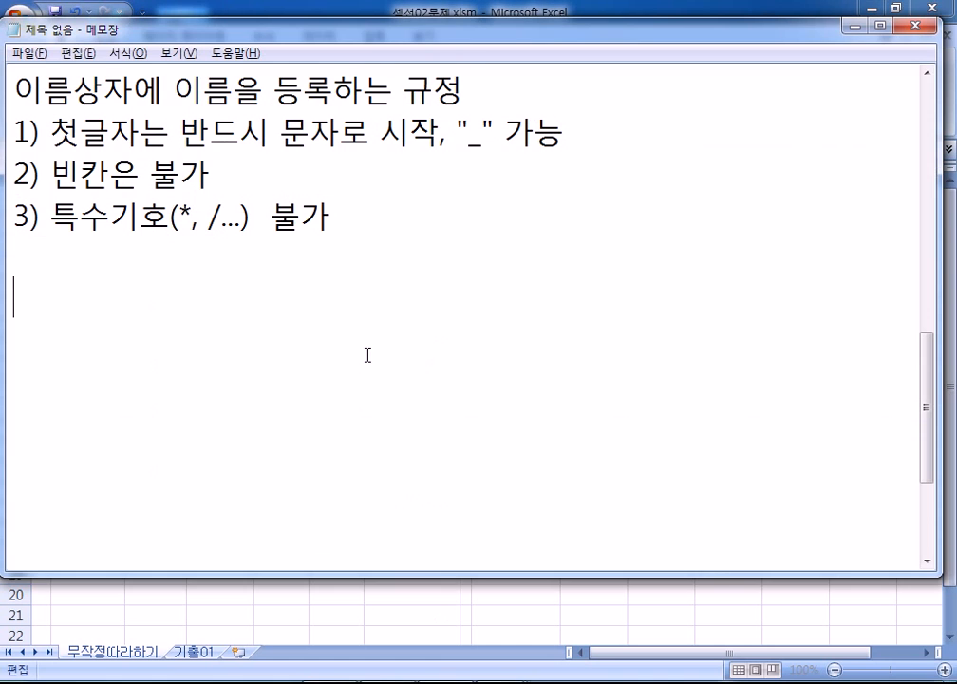
key("Return")
key("Return")
type("특숙")
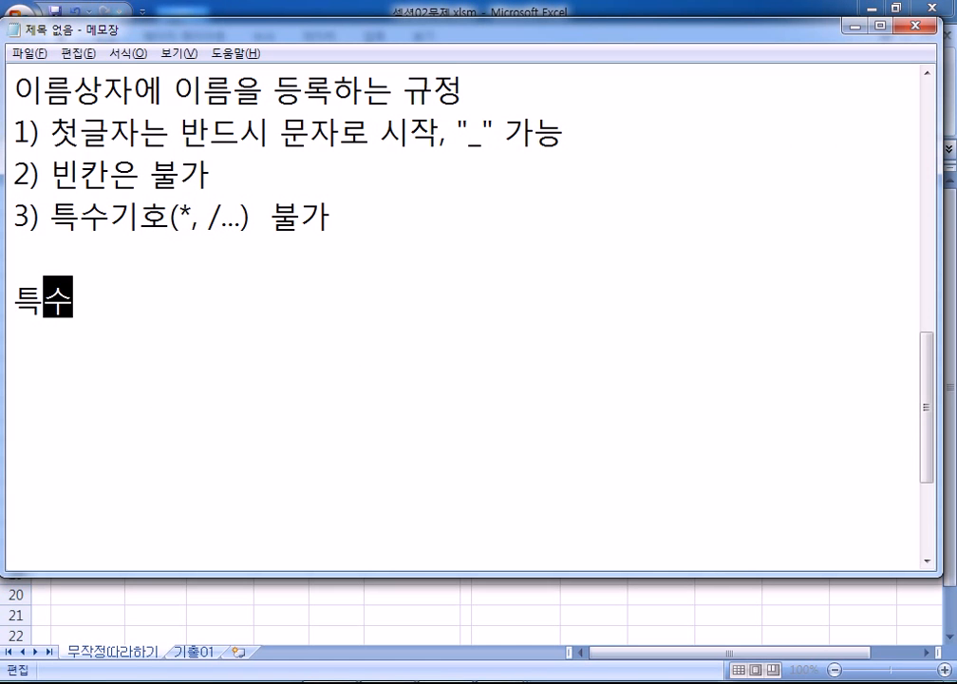
type("기호")
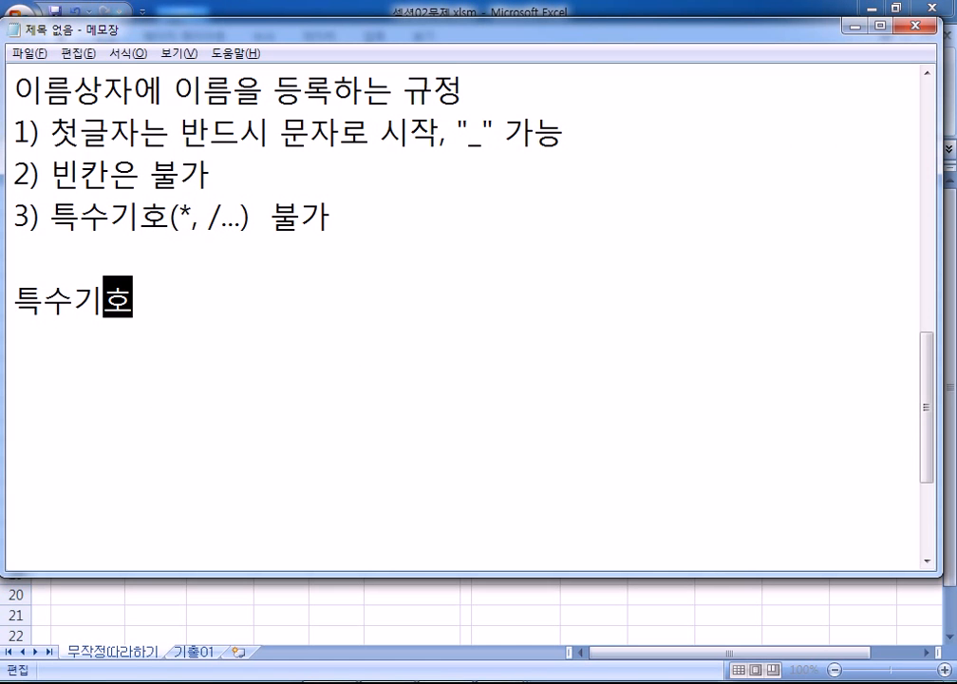
type(" 이ㅂ력")
key("Return")
- Write 우리말 자음(ㄱ~ㅎ, ㄲ, ㄸ, ㅃ, ㅆ, ㅉ) on the line below the 특수기호 입력 heading
type("우리")
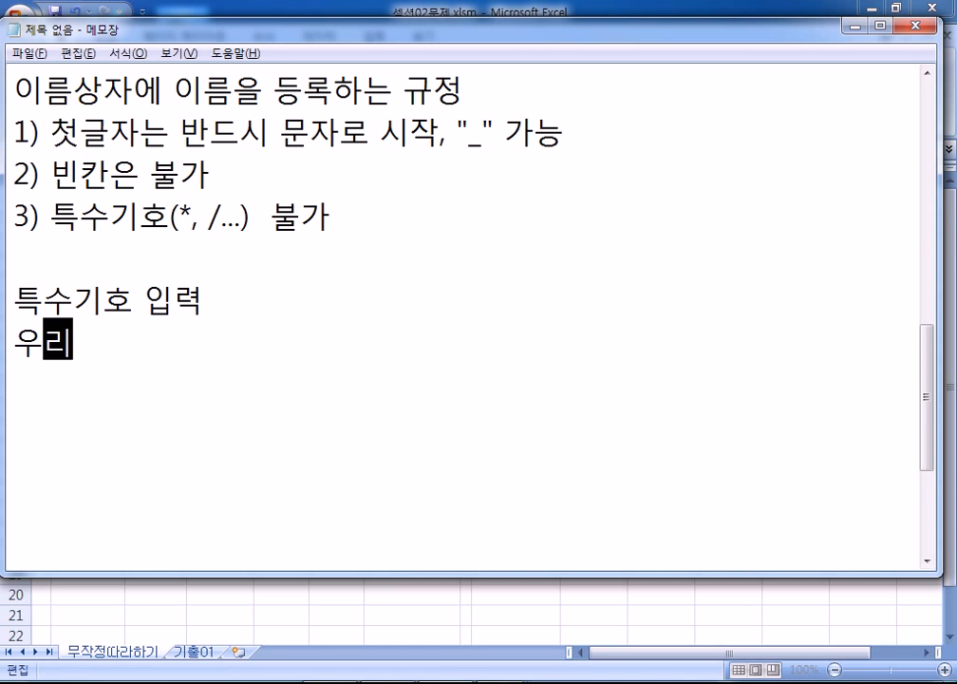
type("말 자음키")
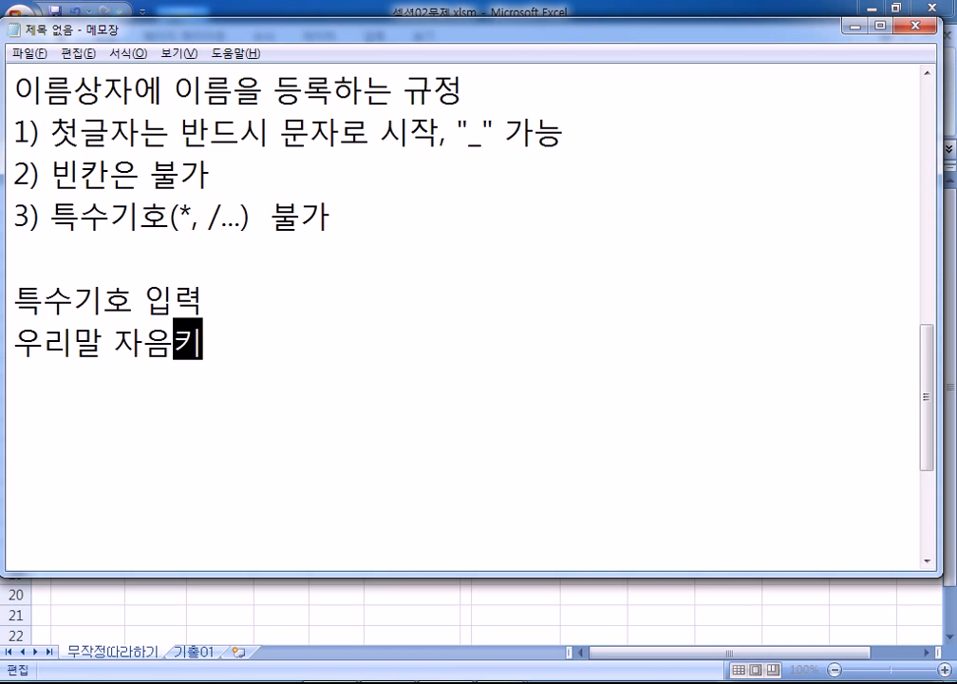
key("BackSpace")
key("BackSpace")
key("BackSpace")
type("음(ㄱ~")
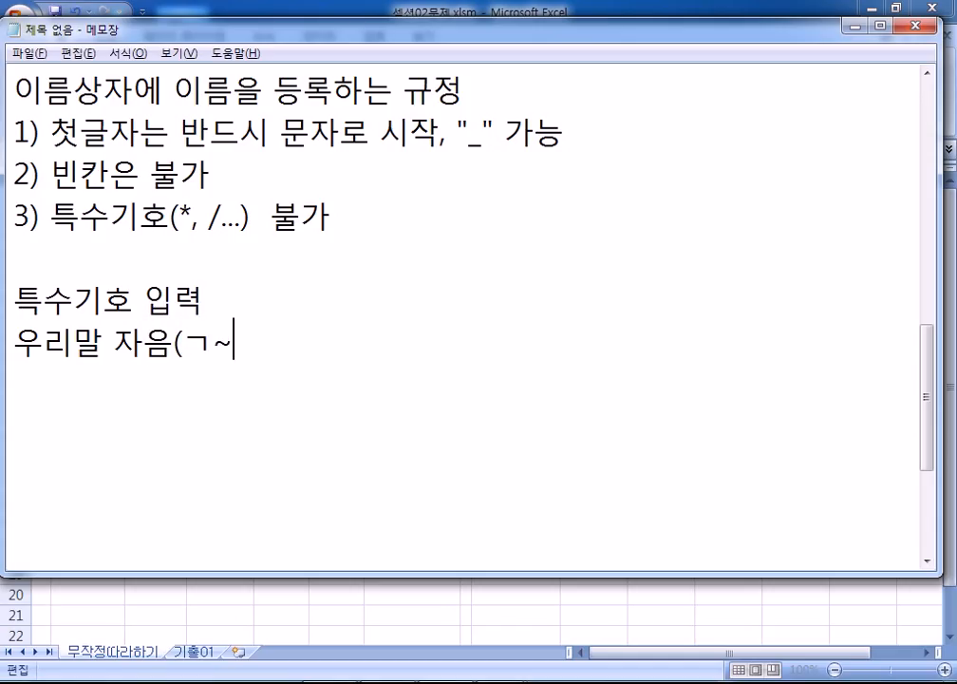
type("ㅎ,")
type("ㄲ,ㅡ")
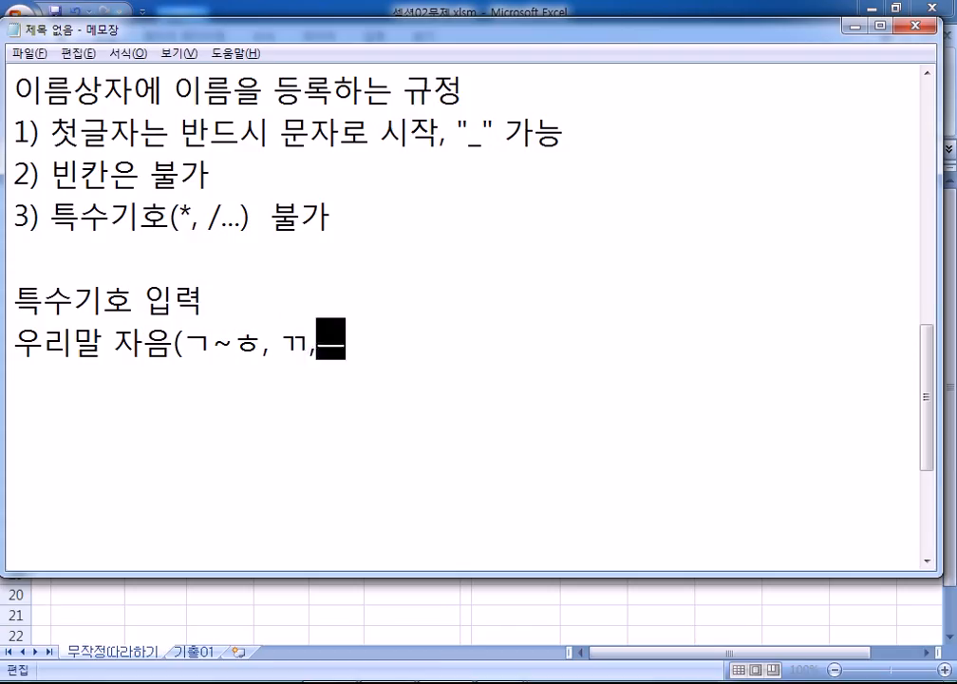
key("BackSpace")
type("ㄸ,")
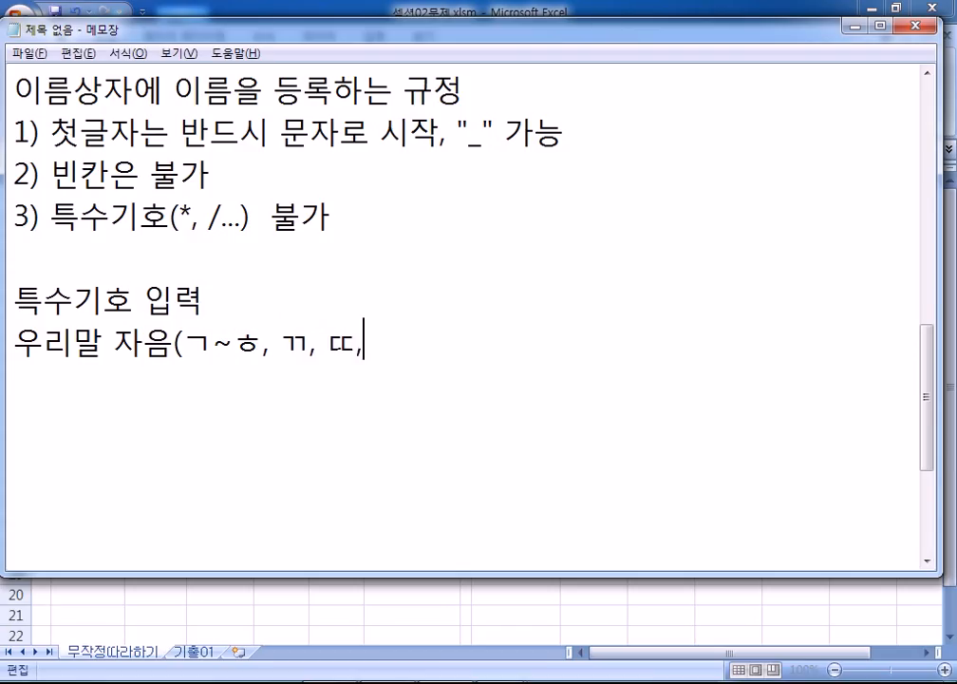
type(" ㅃ, ㅆ, ㅉ)")
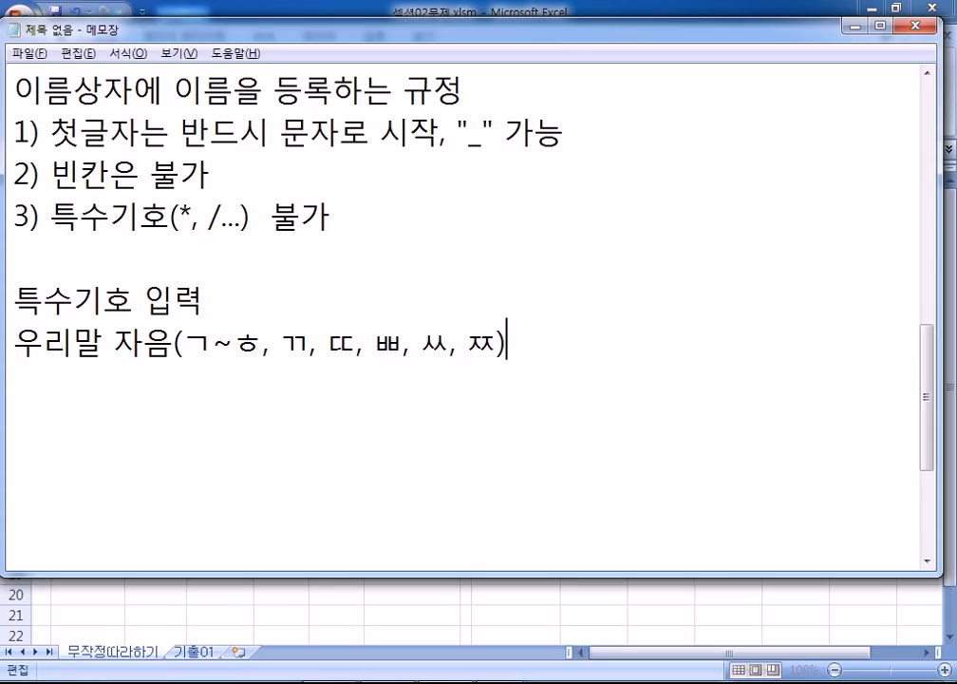
- Continue the consonant line with 에서 ㅉ을 제외하고, and end the line
type("에서 ")
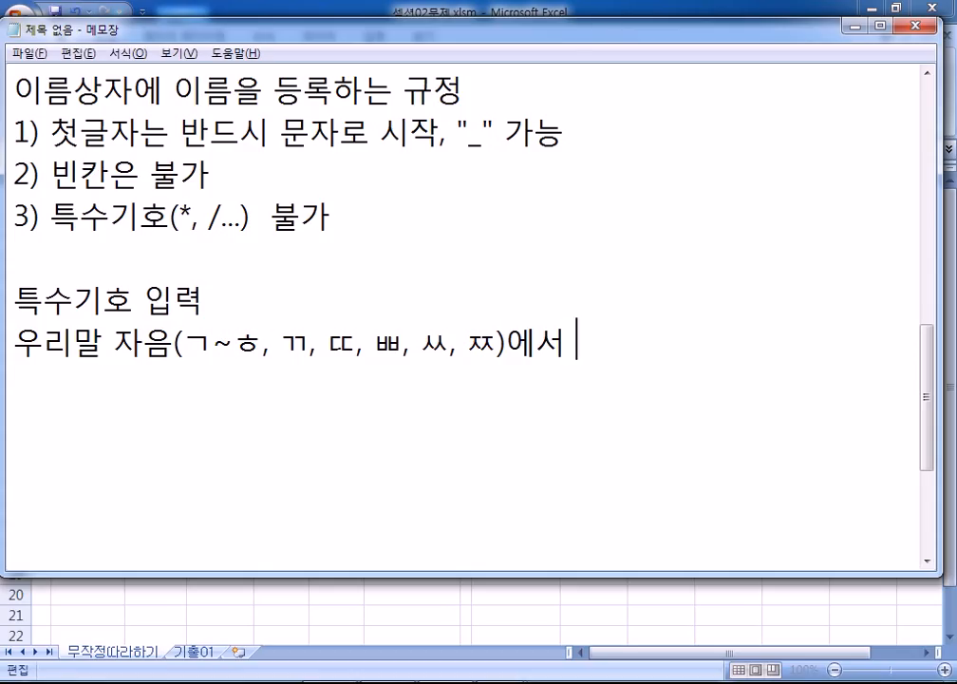
type("ㅉ을 제외하")
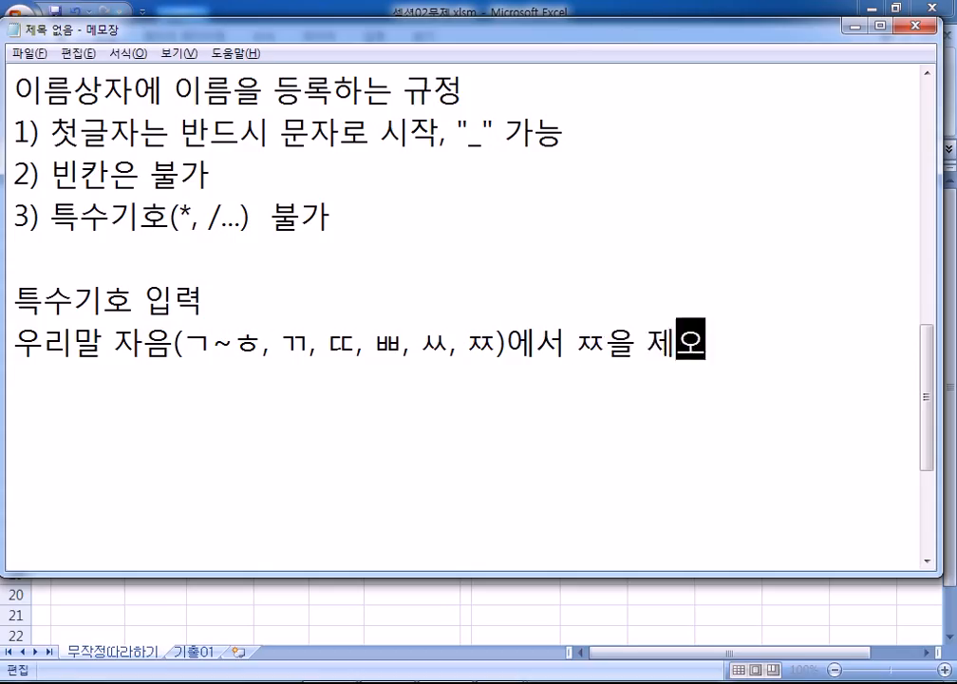
type("고")
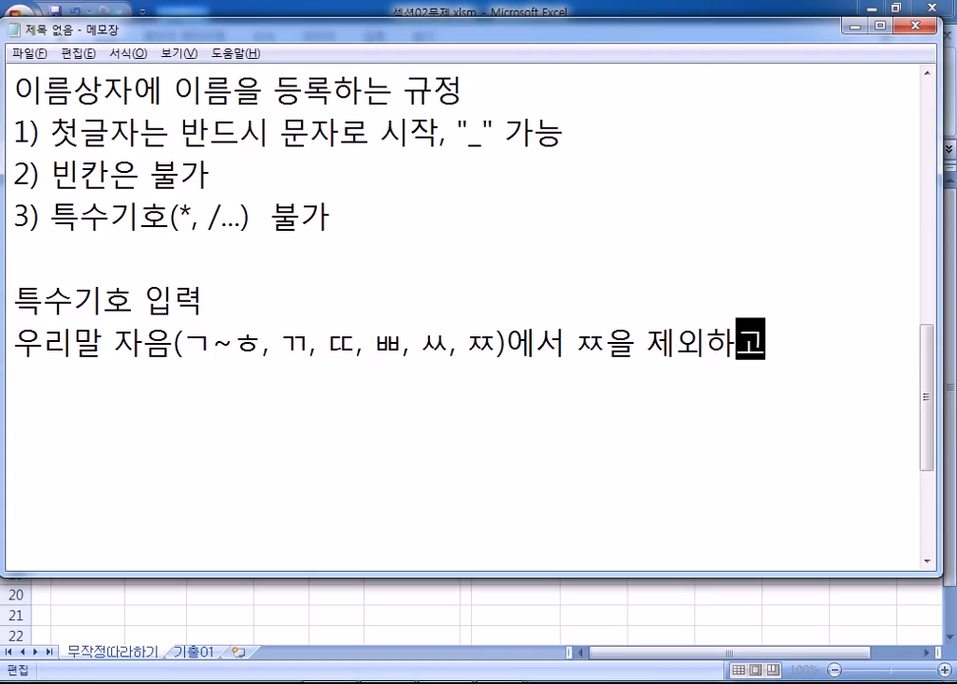
type(",")
key("Return")
- Begin the following note line with 하나를 입력, correcting typing mistakes
type("하나를 입")
type("ㅕ")
key("BackSpace")
key("BackSpace")
key("BackSpace")
type("빈")
key("BackSpace")
key("BackSpace")
type("ㅣ")
key("BackSpace")
key("BackSpace")
type("입력")
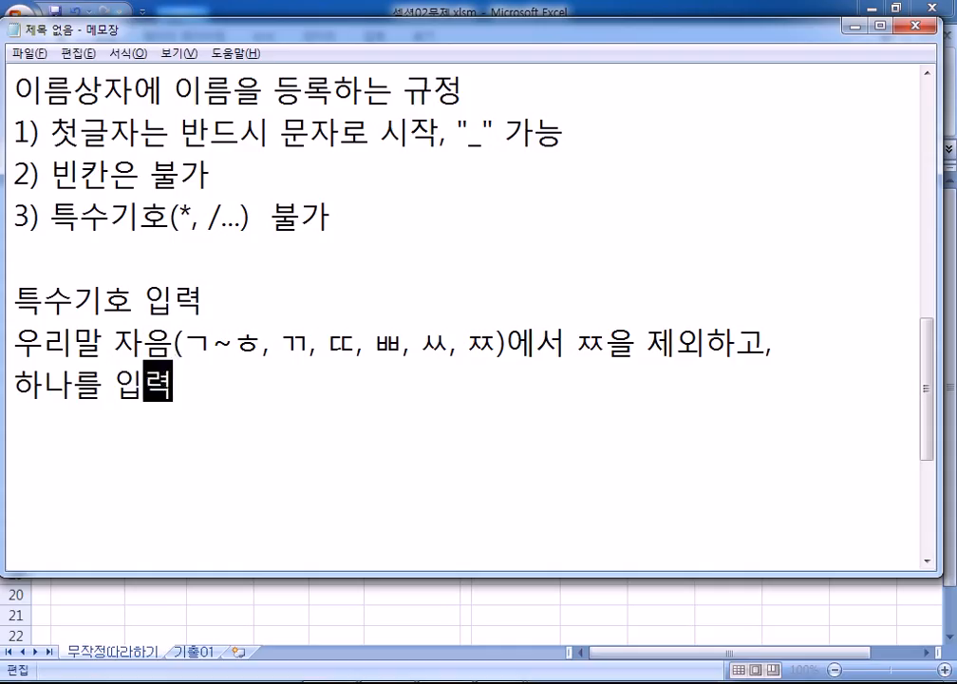
- Complete the note line with 후, 한자키 > 특수기호 Set and end the line
type("후, 한자")
type("키")
type(",")
key("BackSpace")
type("> 툯")
key("BackSpace")
key("BackSpace")
key("BackSpace")
type("특수기호 Set")
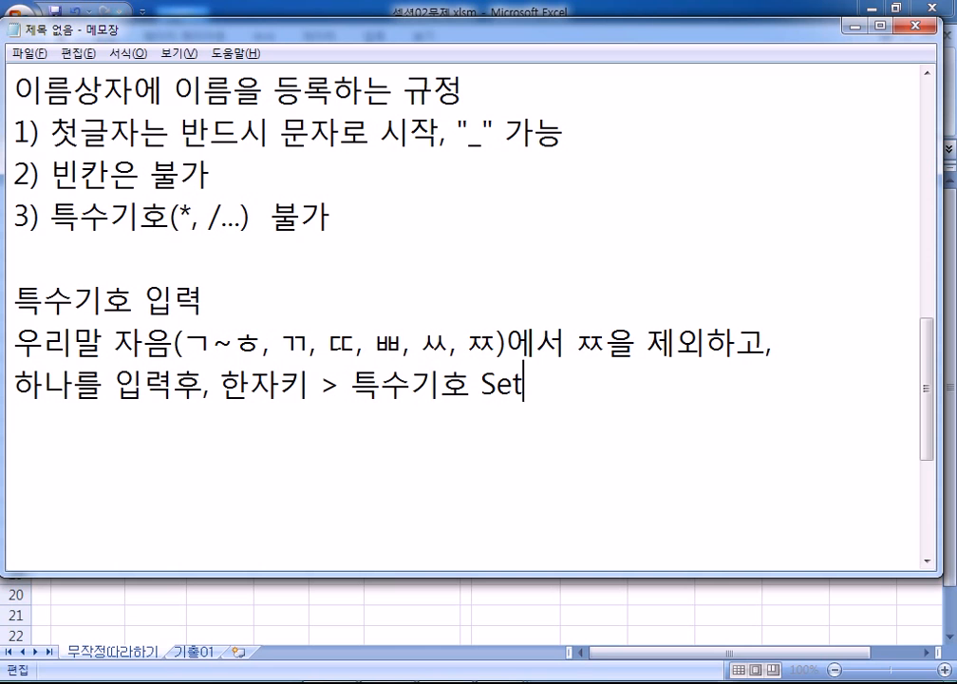
key("Return")
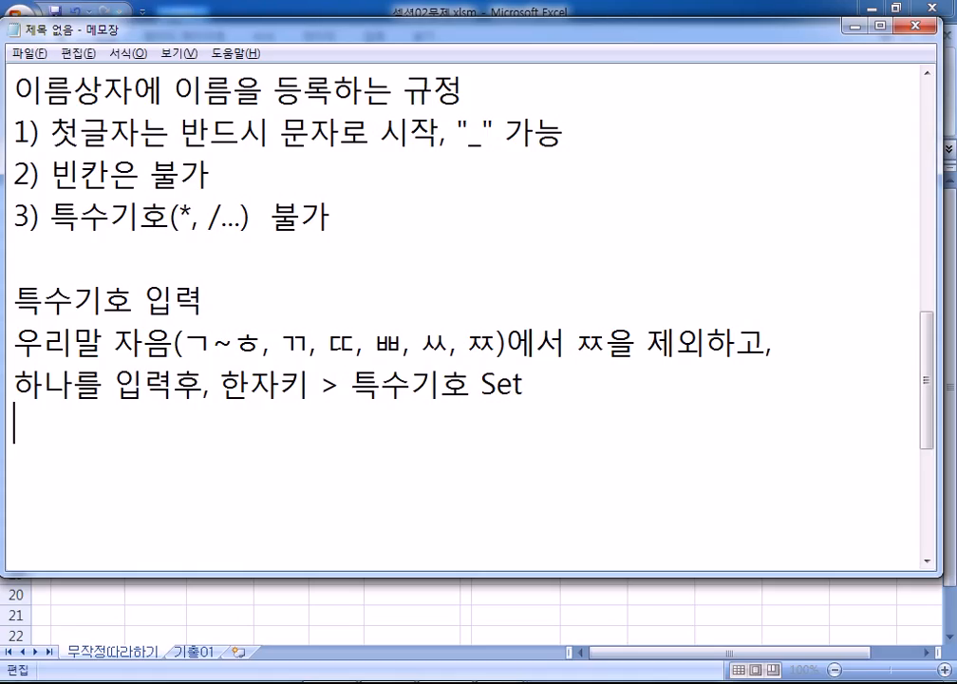
- Switch back to Excel and center the header cells B3:G3 horizontally
key("alt+Tab")
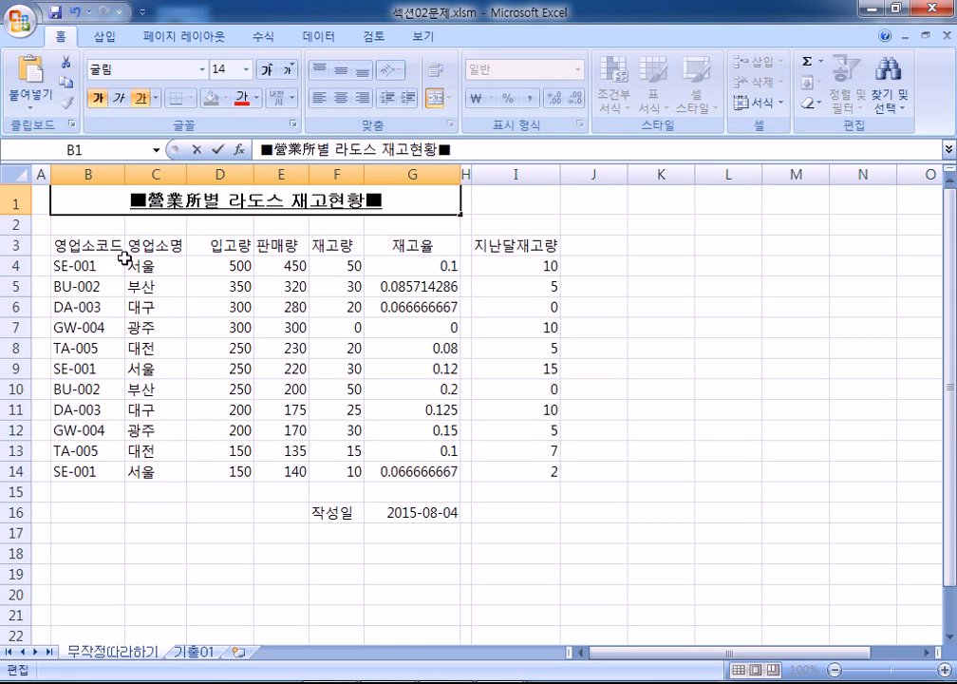
left_click_drag(76, 246, 395, 247)
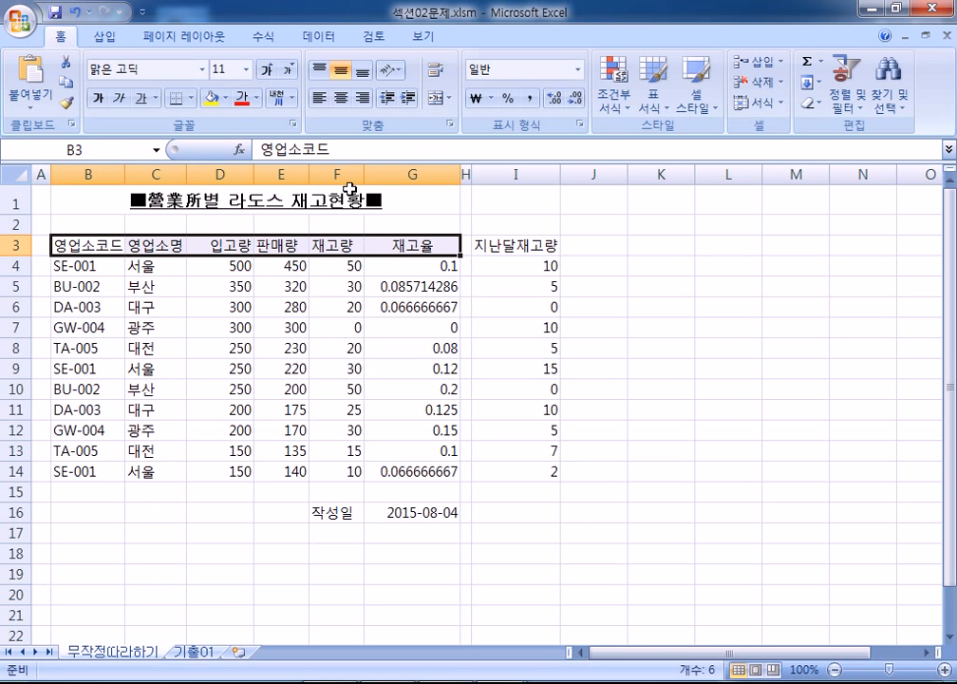
left_click(340, 98)
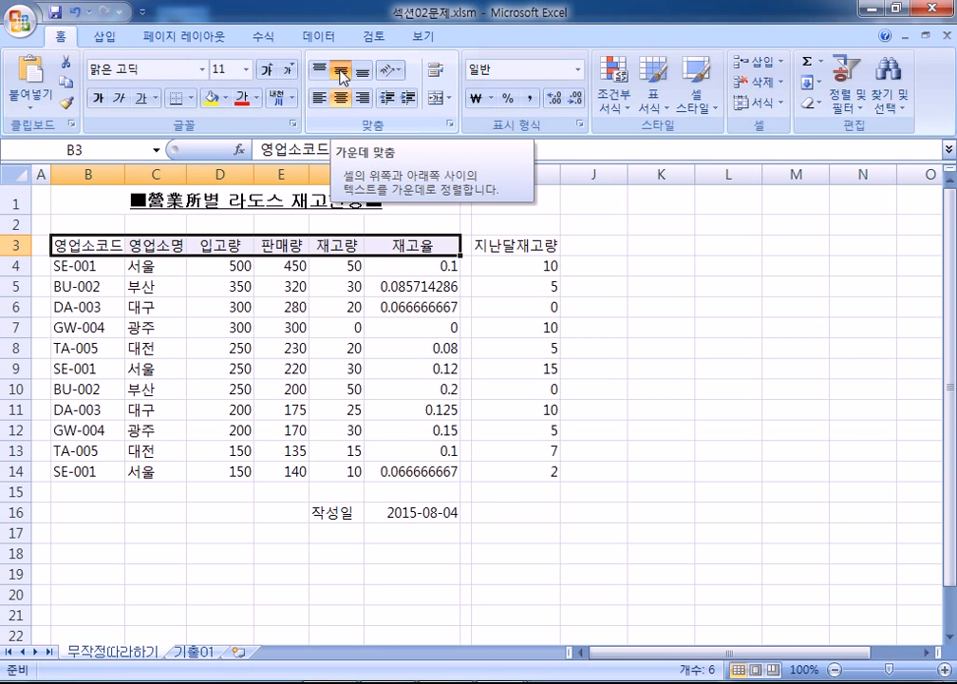
- Switch to Notepad and add the heading 엑셀에서의 맞춤 after a blank line
key("alt+Tab")
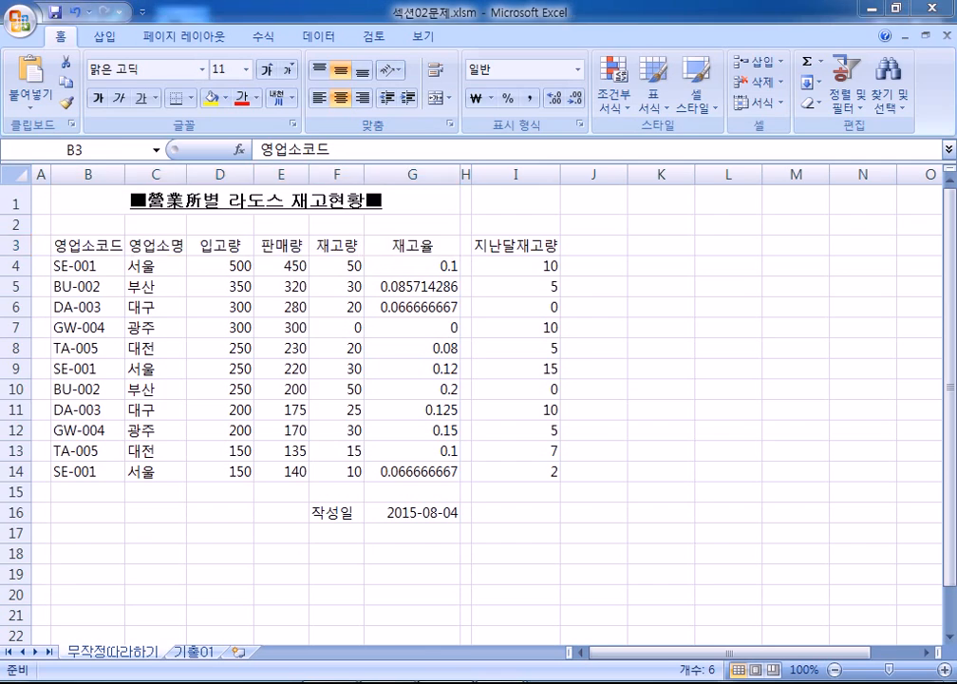
key("Return")
type("엑")
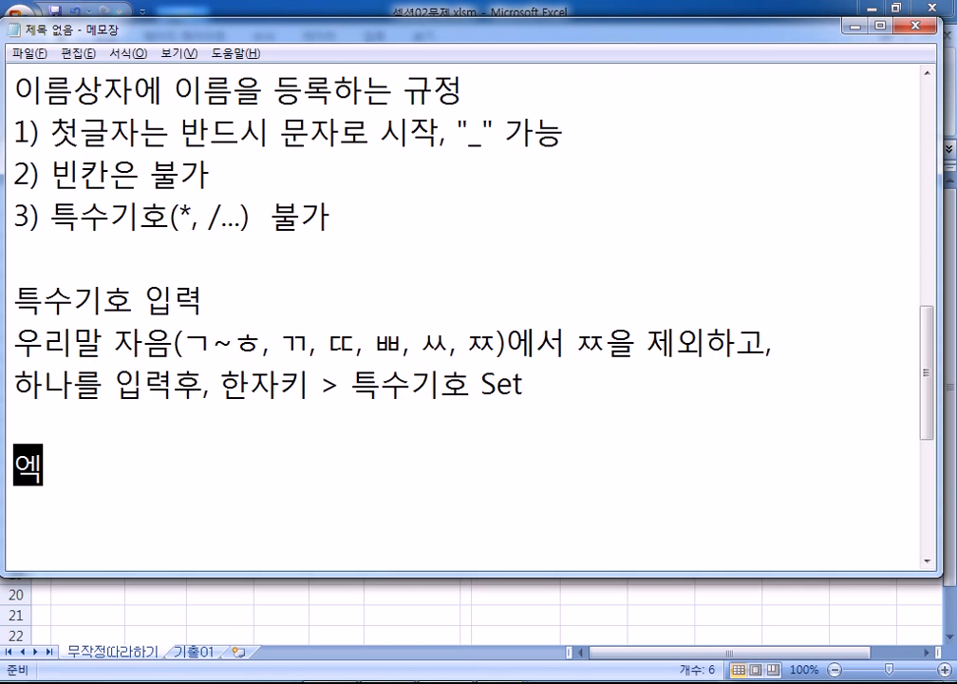
type("세ㄹ에서의 맞ㅊ")
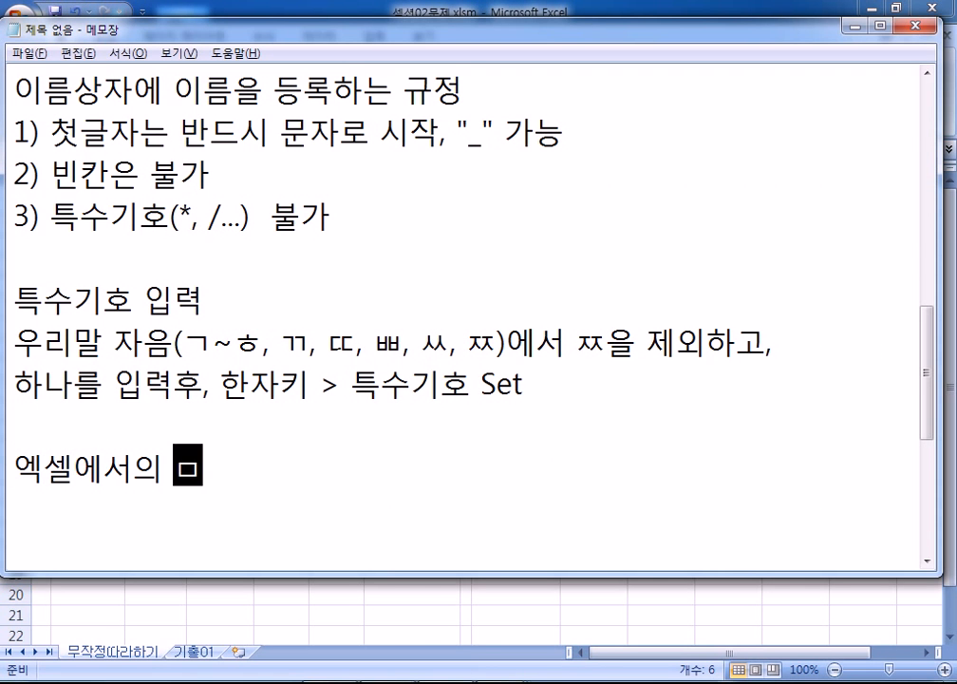
type("ㅜㅁ")
key("Return")
scroll(727, 320, "down", 3)
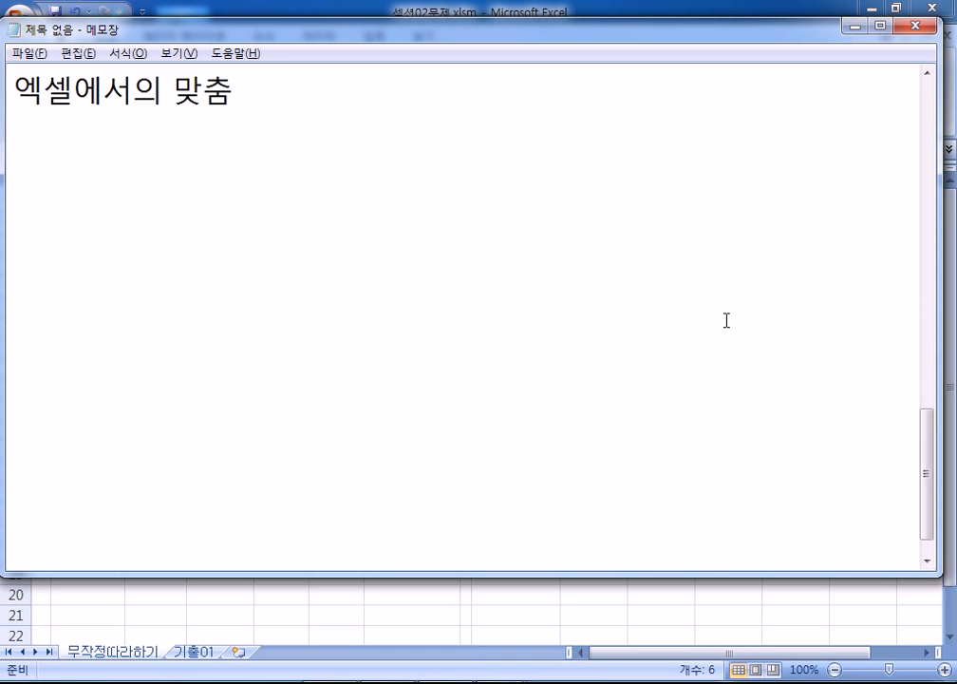
- Add two note lines under the alignment heading: 기본적으로 문자는 왼쪽, and 숫자는 오른쪽,
type("기본적으로 ")
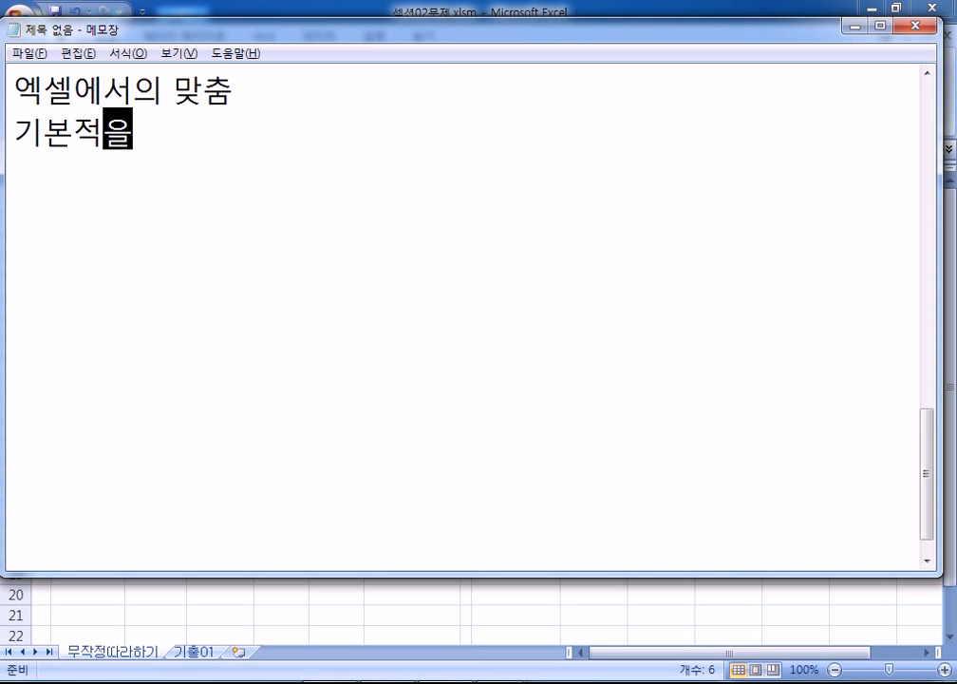
type("문")
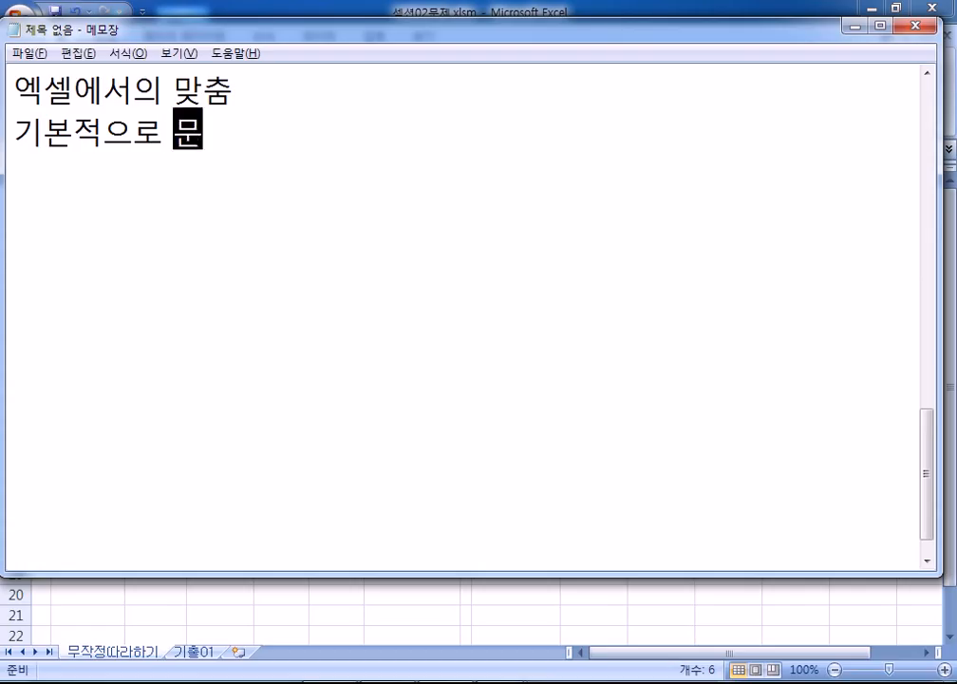
type("자는 왼쪽,")
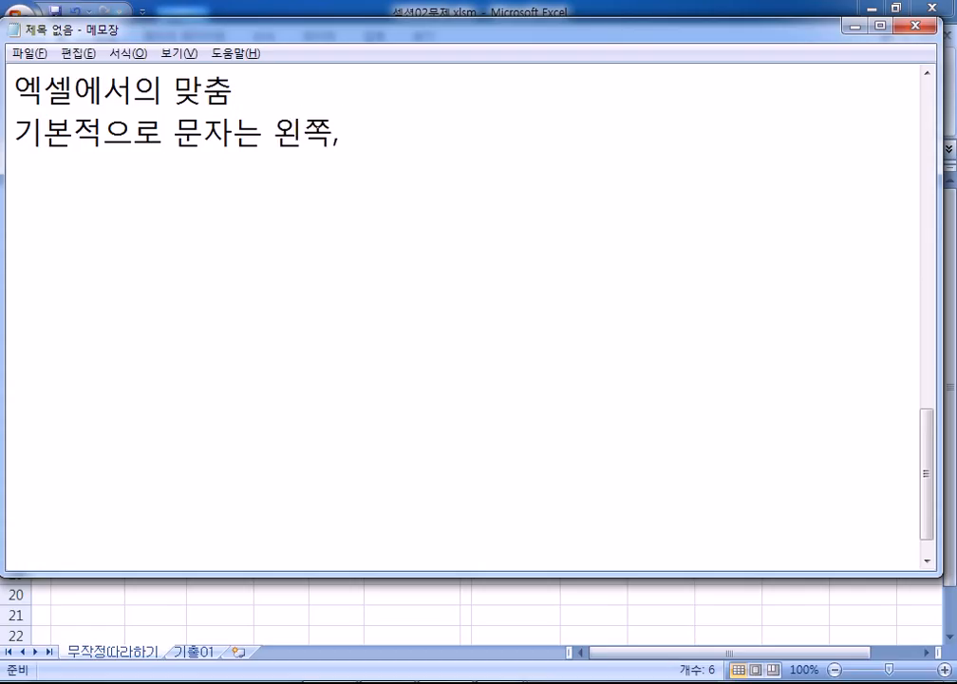
key("Return")
type("숫")
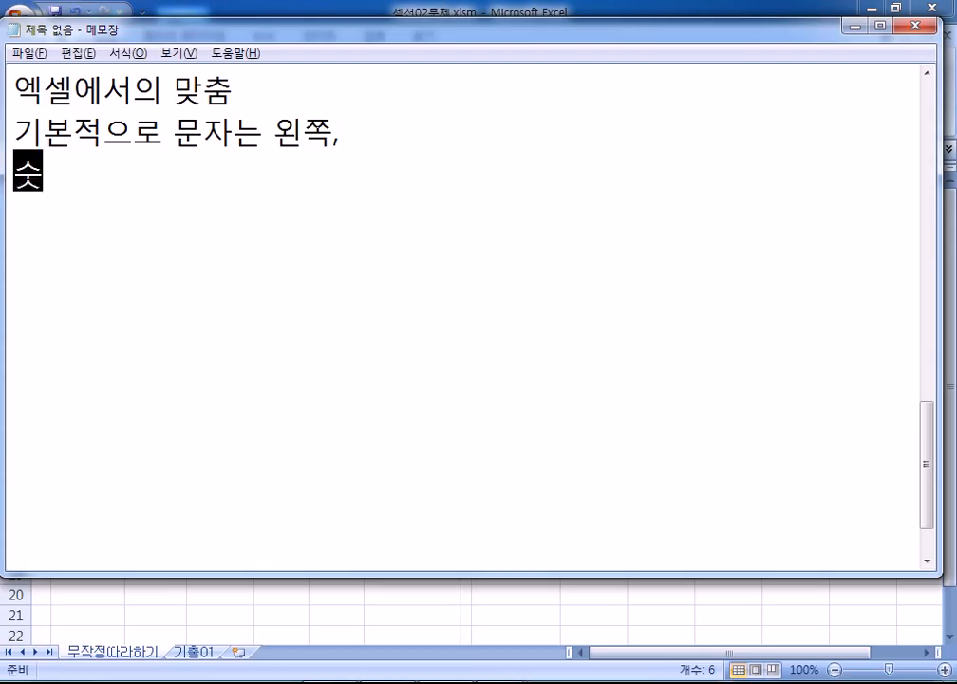
type("자는 오른쪽,")
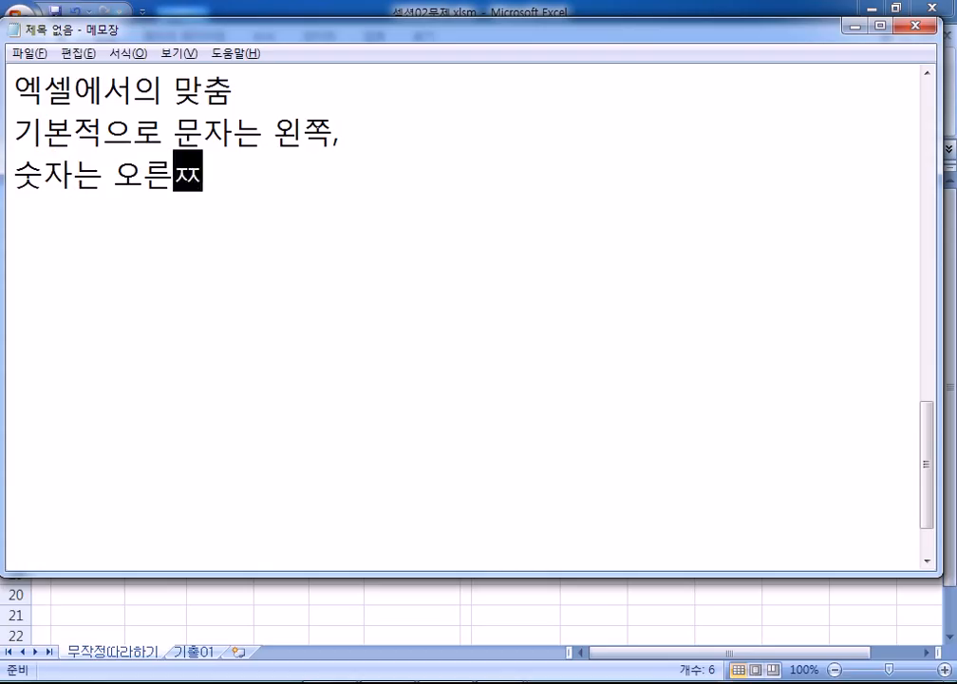
key("Return")
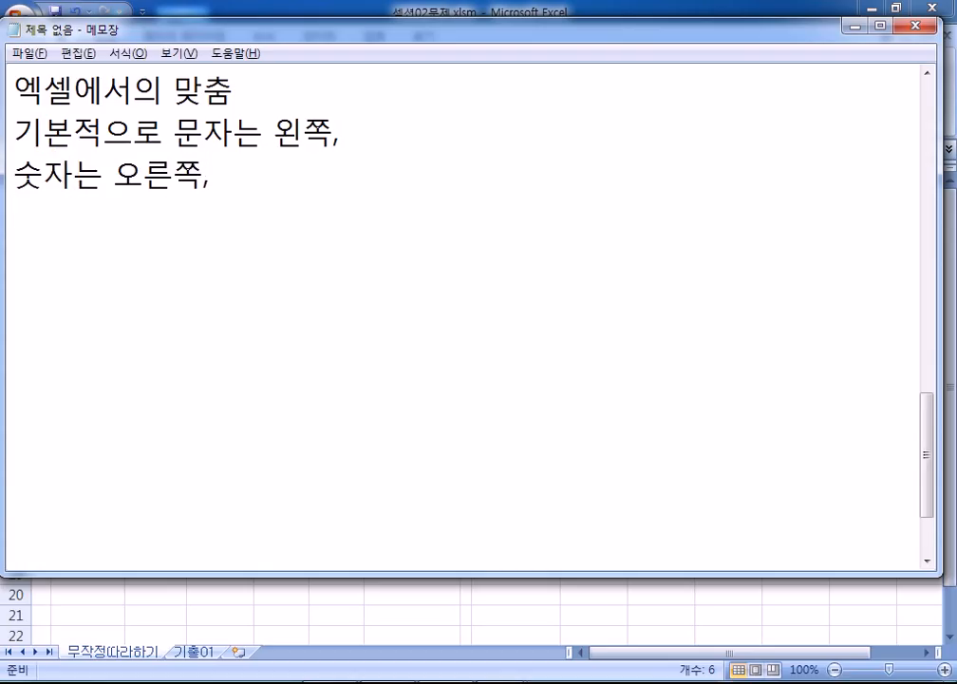
- Add the note line 오류, 논리값은 가운데, correcting the typing slip, and end the line
type("오류ㅡ")
key("BackSpace")
type(", ")
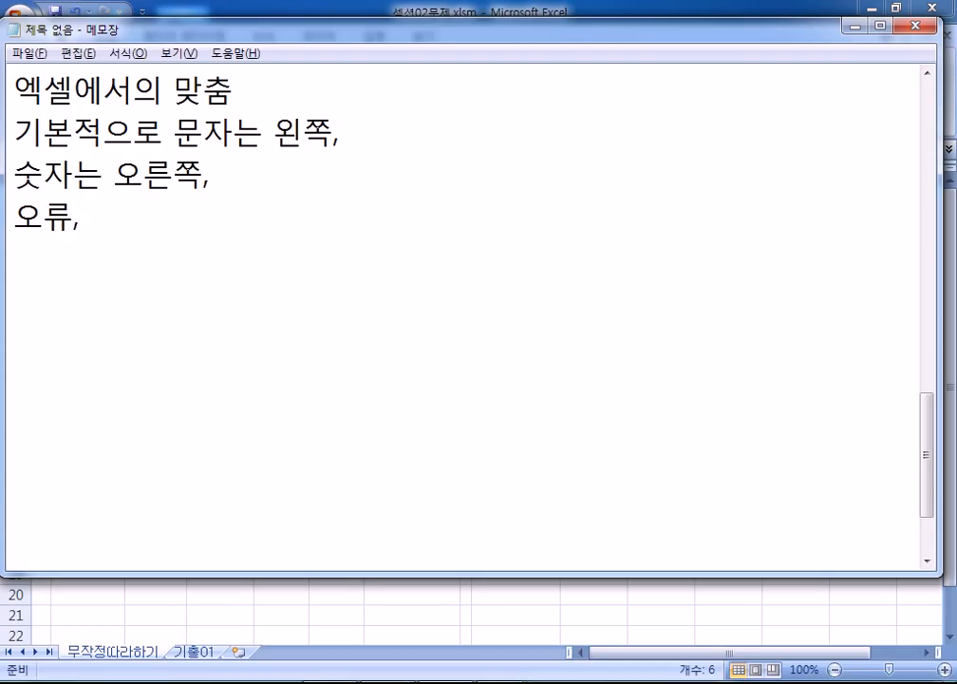
type("논리값은 ")
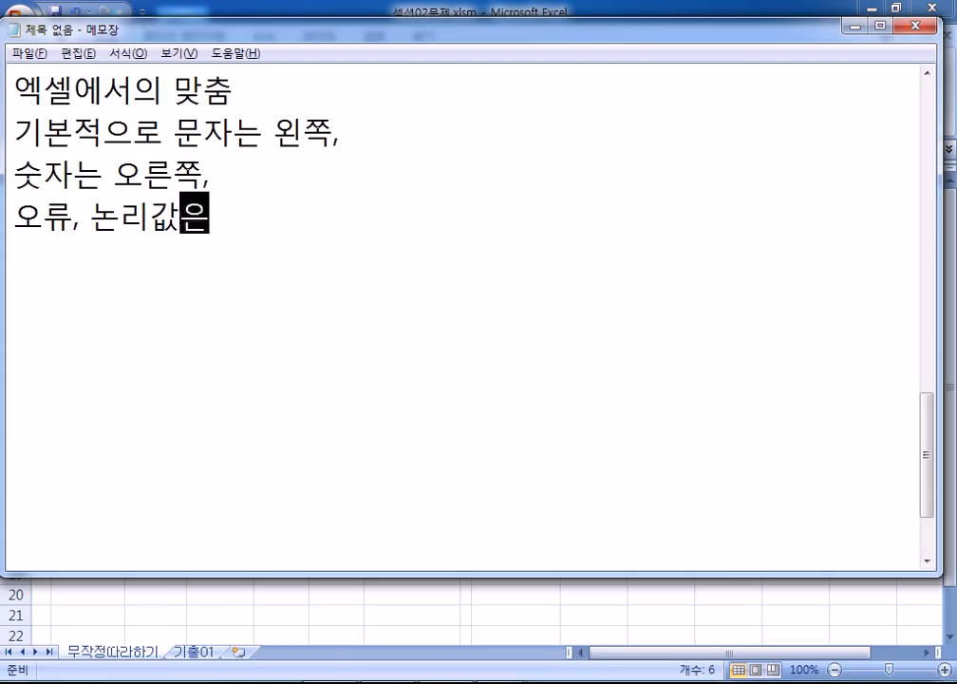
type("가운데")
key("Return")
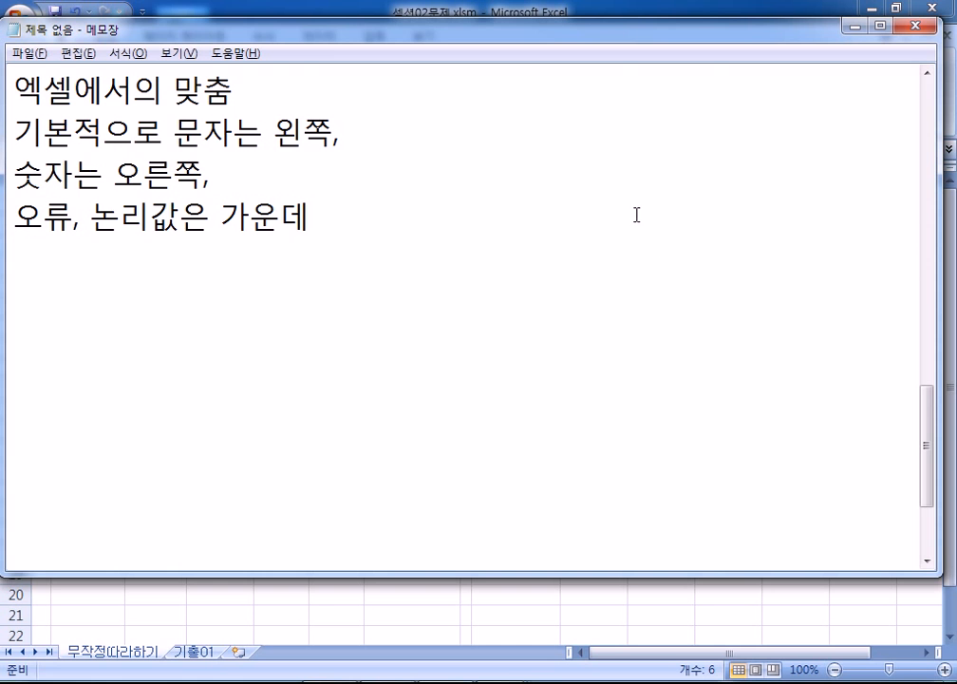
- Switch back to Excel and widen column I to 21.00
scroll(641, 213, "up", 1)
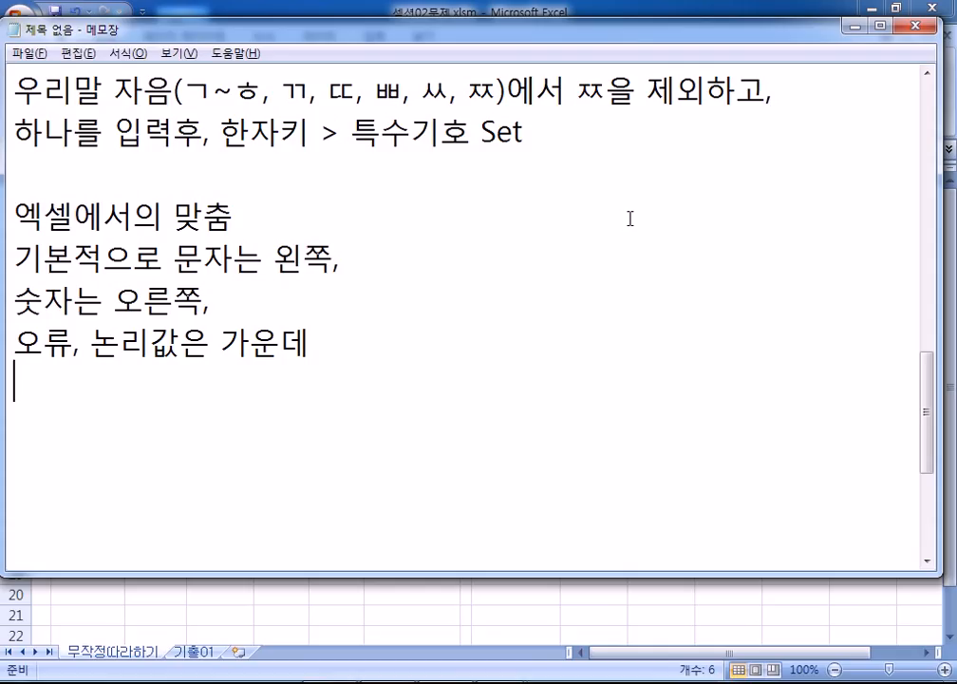
key("alt+Tab")
scroll(665, 267, "down", 1)
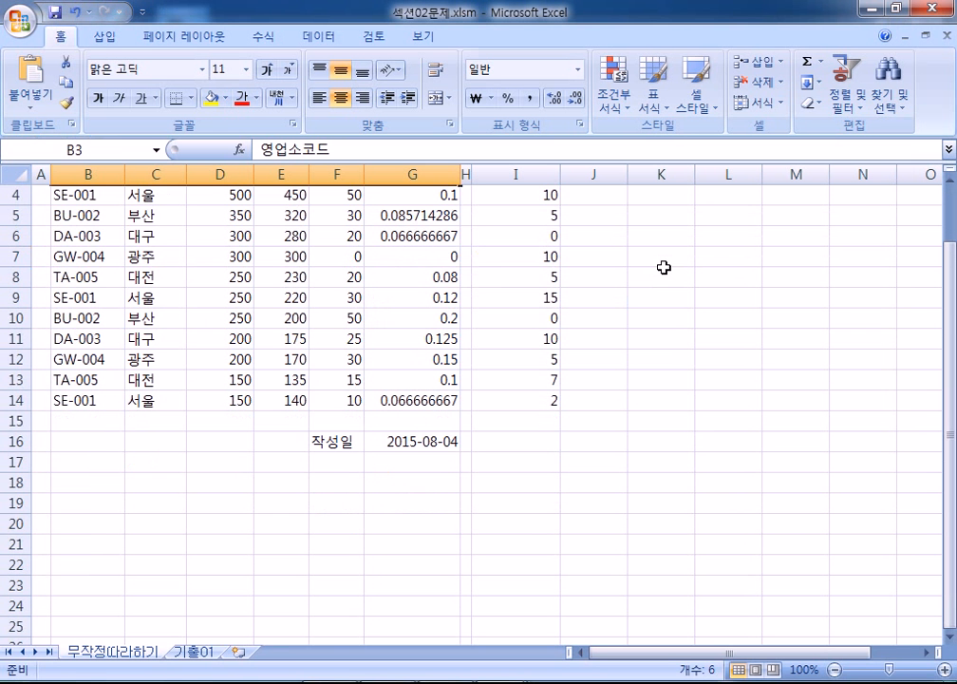
scroll(468, 274, "up", 1)
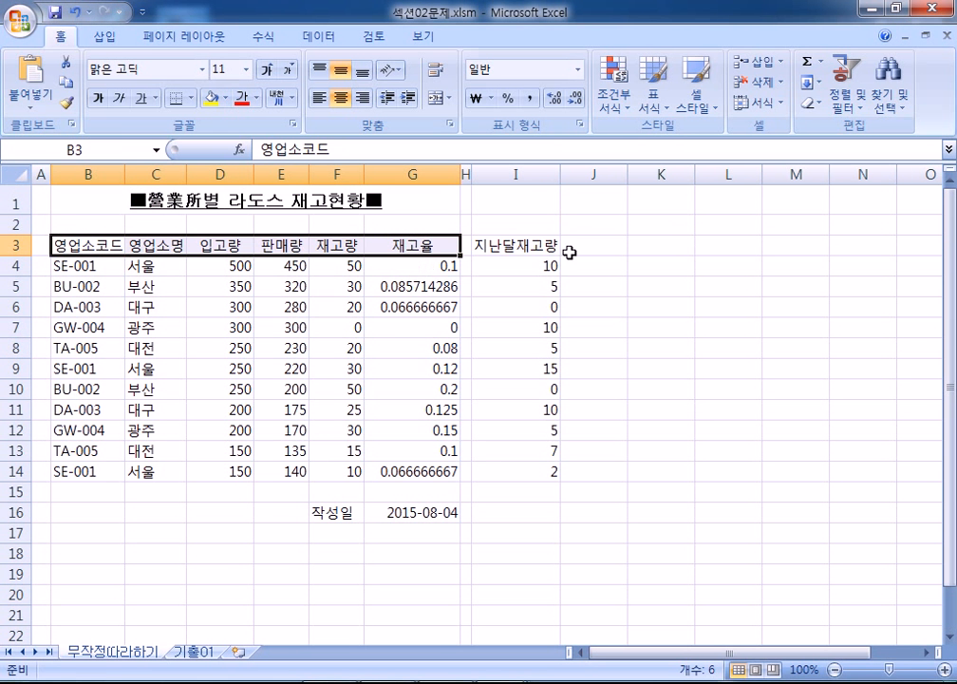
left_click_drag(563, 176, 635, 176)
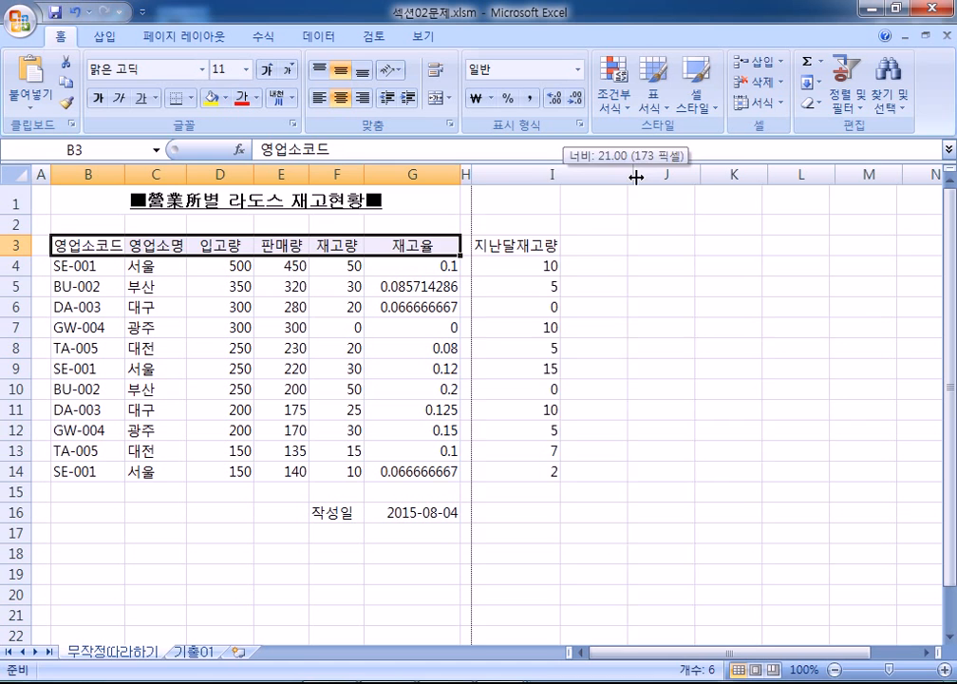
- Center the cells I3:I13 horizontally
left_click(551, 245)
left_click_drag(551, 258, 540, 432)
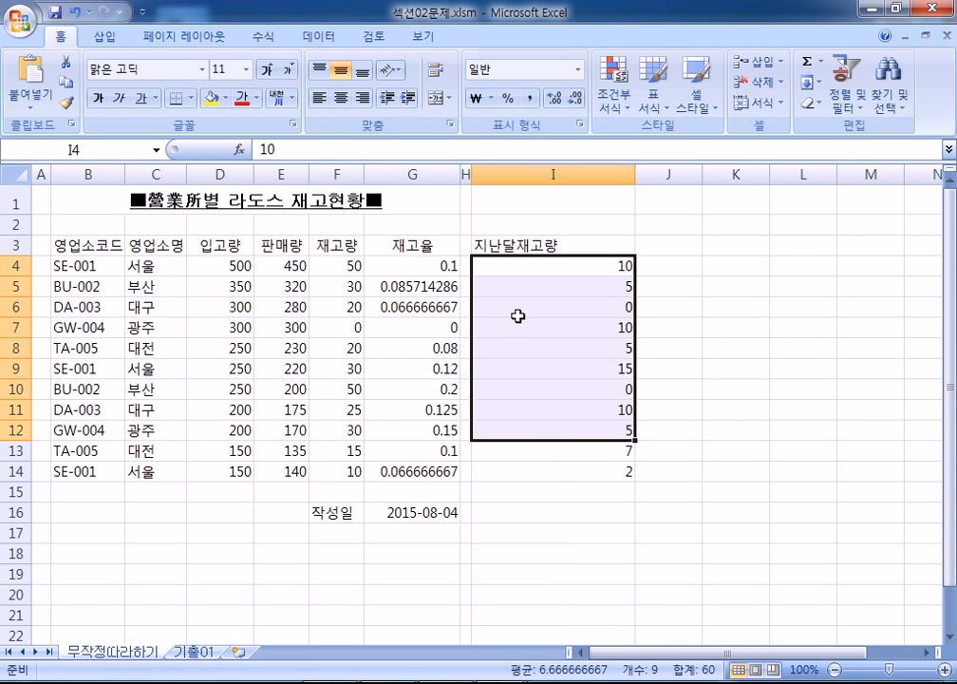
left_click(502, 220)
left_click(506, 245)
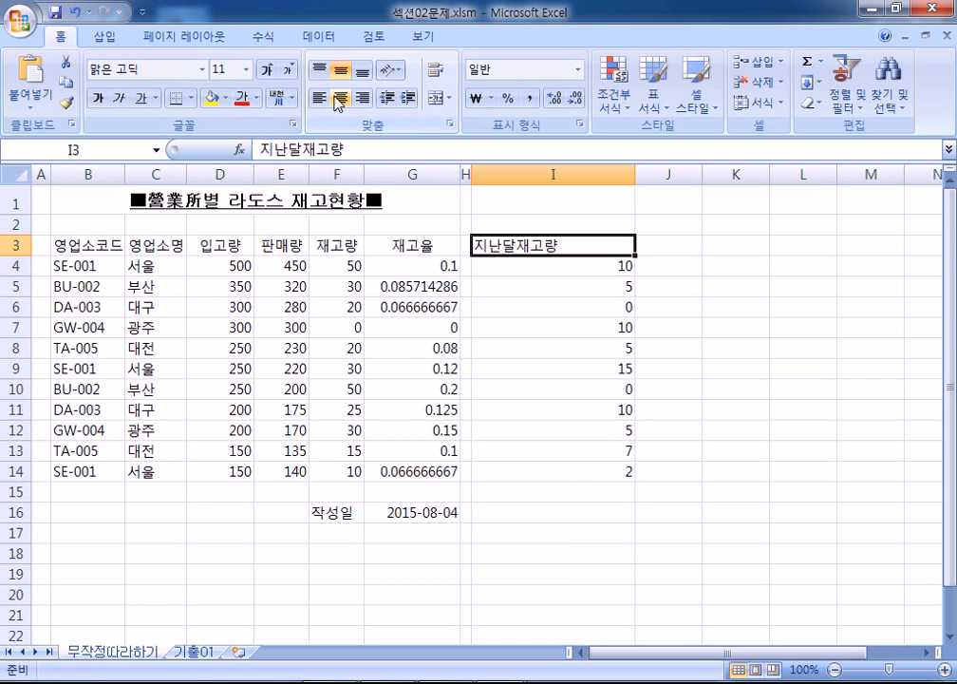
left_click(517, 262)
left_click(540, 246)
left_click_drag(540, 246, 541, 451)
left_click(342, 97)
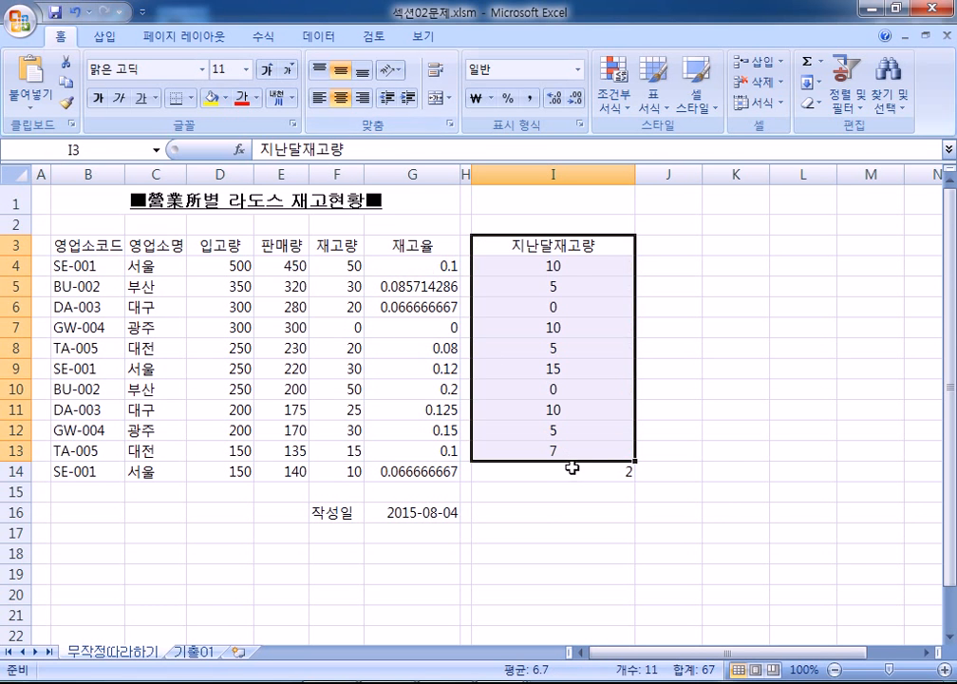
- Try right, left and center alignment in turn on I3:I13
left_click(362, 97)
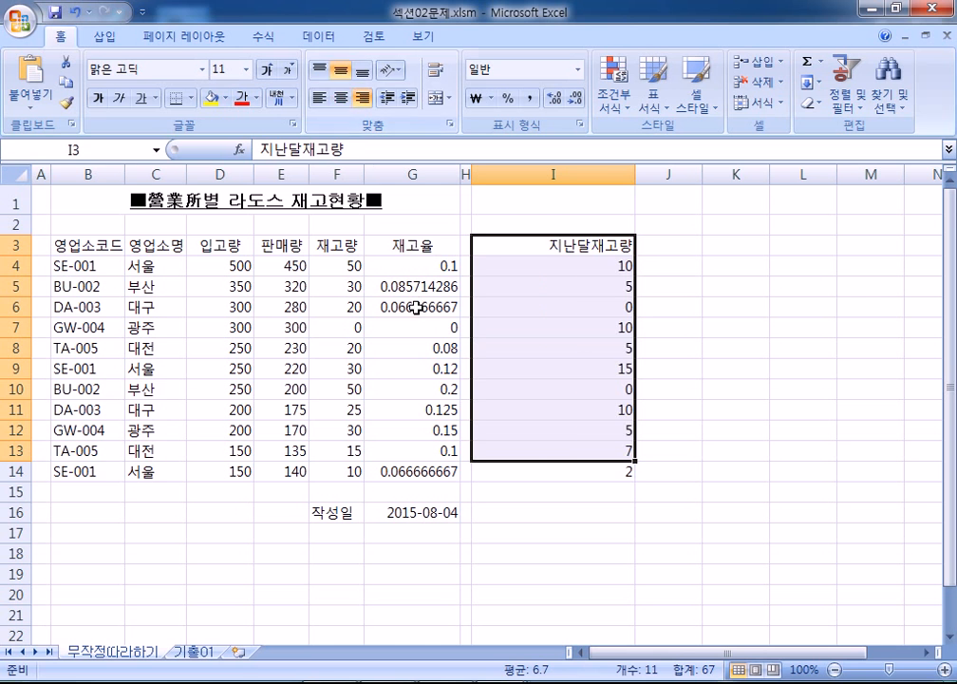
left_click(318, 97)
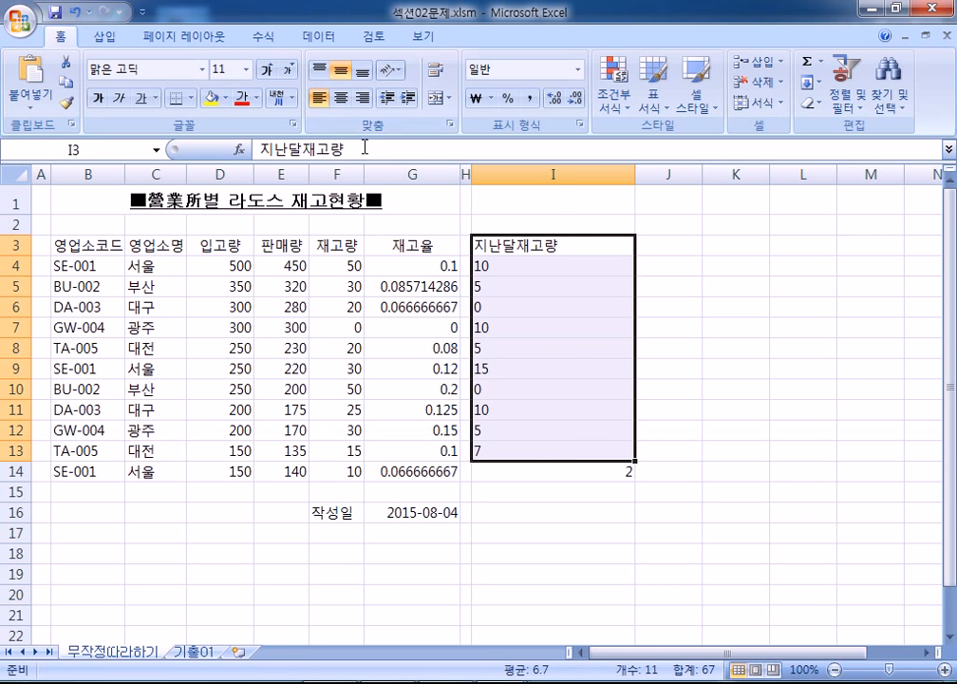
left_click(340, 97)
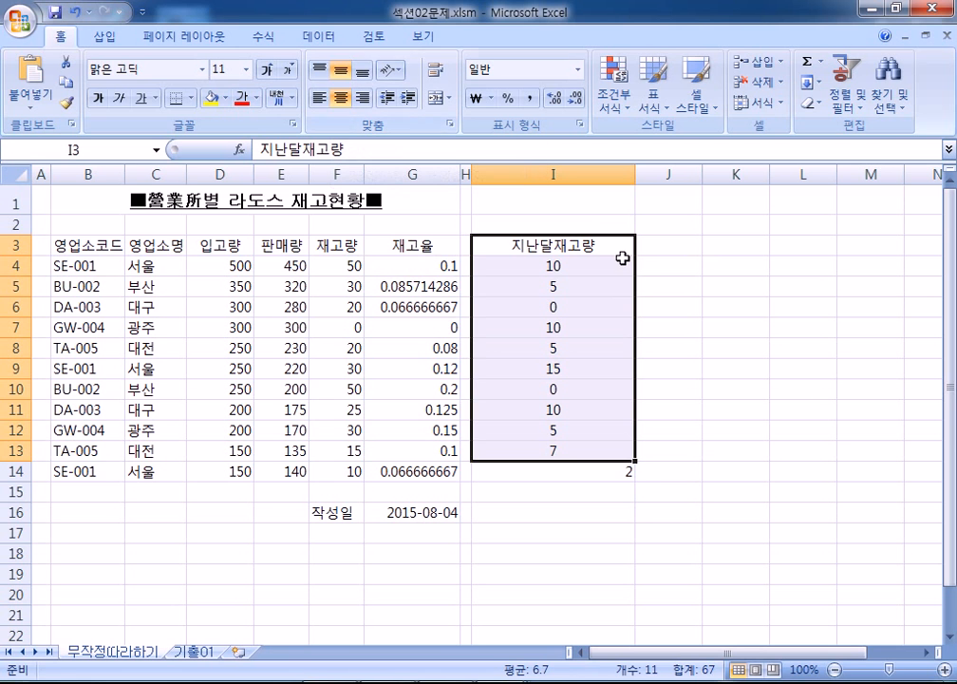
- Clear the centering of I3:I13 and try right alignment, removing it again to restore default alignment
left_click(342, 99)
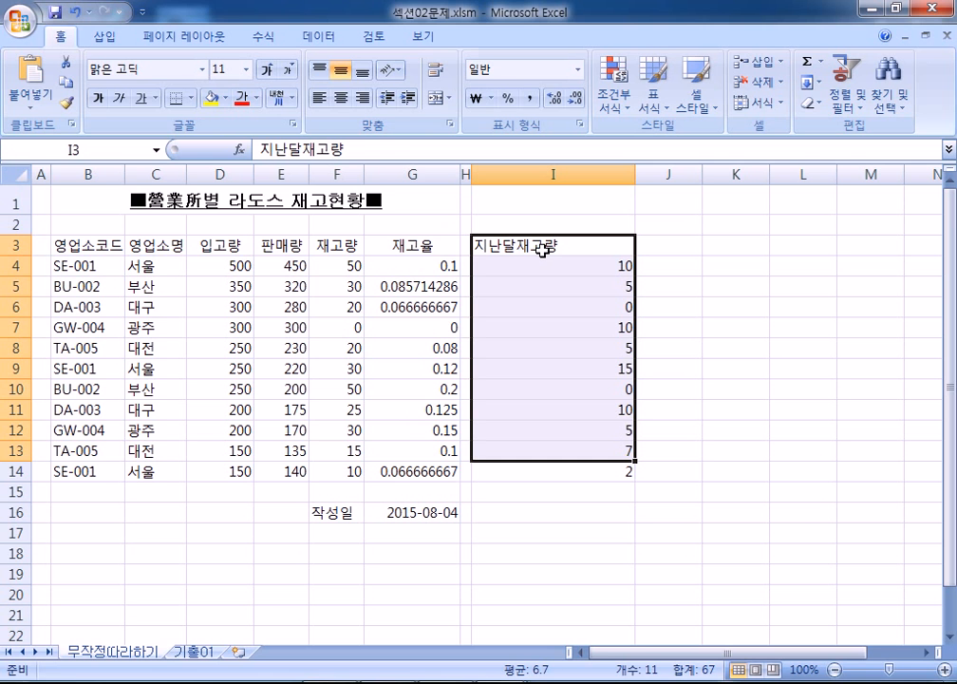
left_click(363, 98)
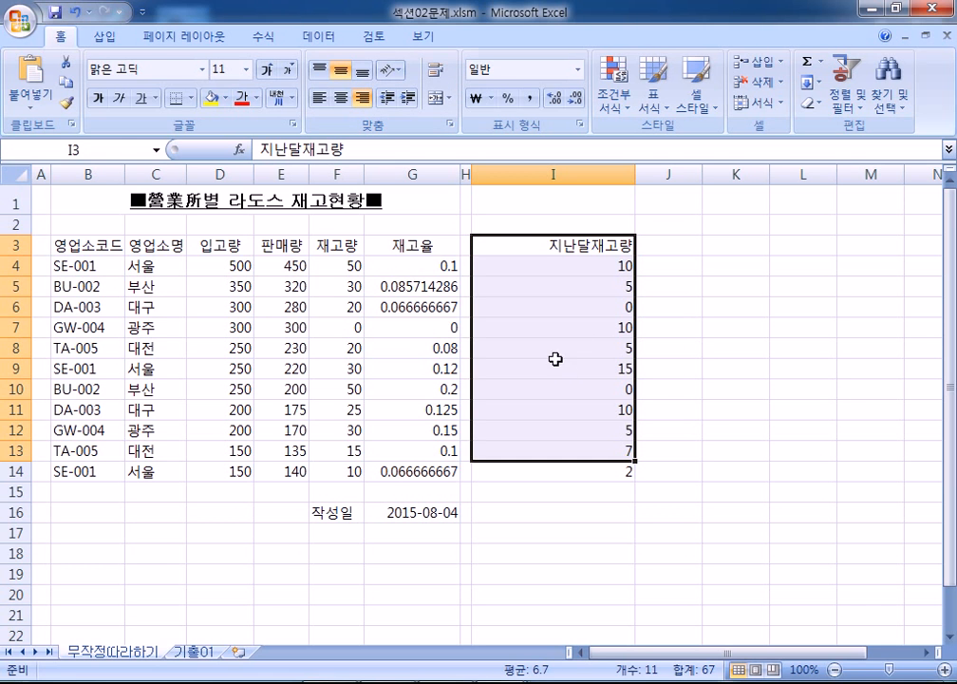
left_click(363, 98)
left_click_drag(586, 265, 585, 451)
left_click(501, 249)
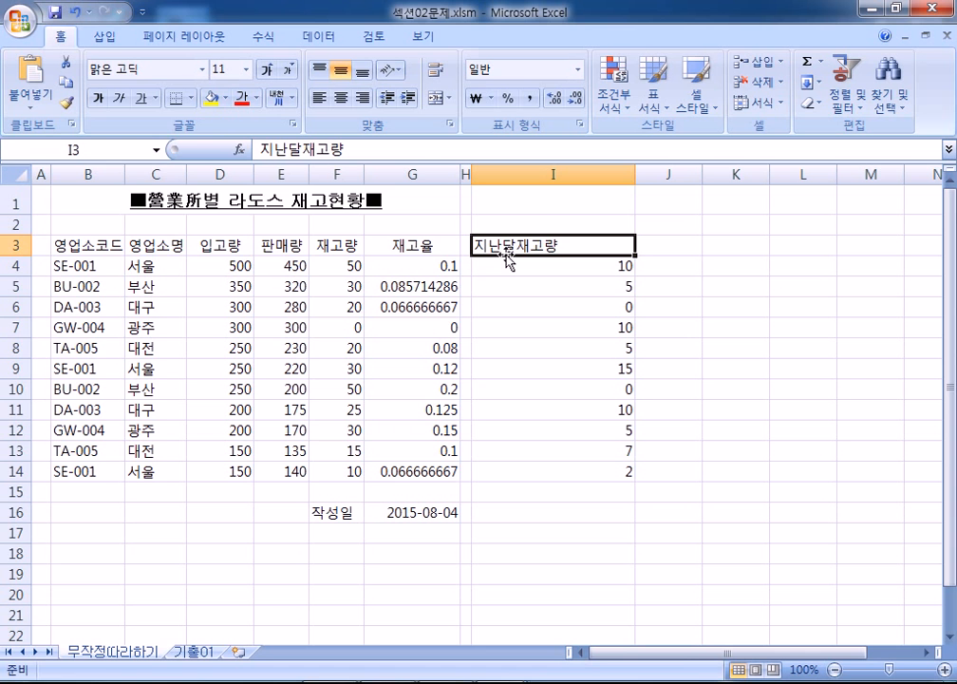
- Toggle the centering of header cells B3:G3 off and on, leaving it applied, and fill them with standard light blue
left_click_drag(66, 245, 380, 246)
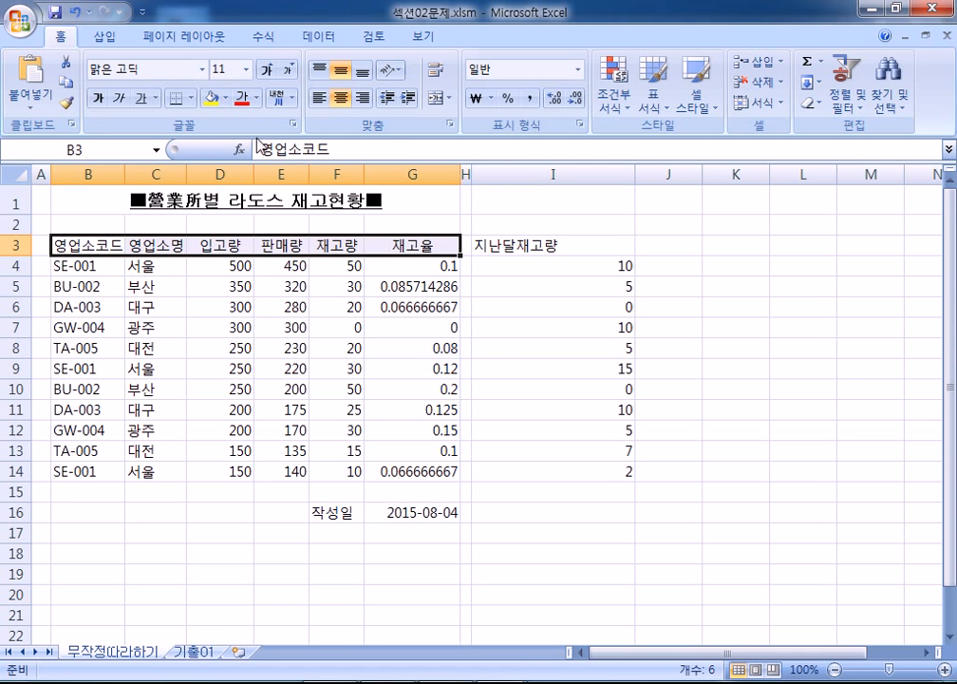
left_click(342, 98)
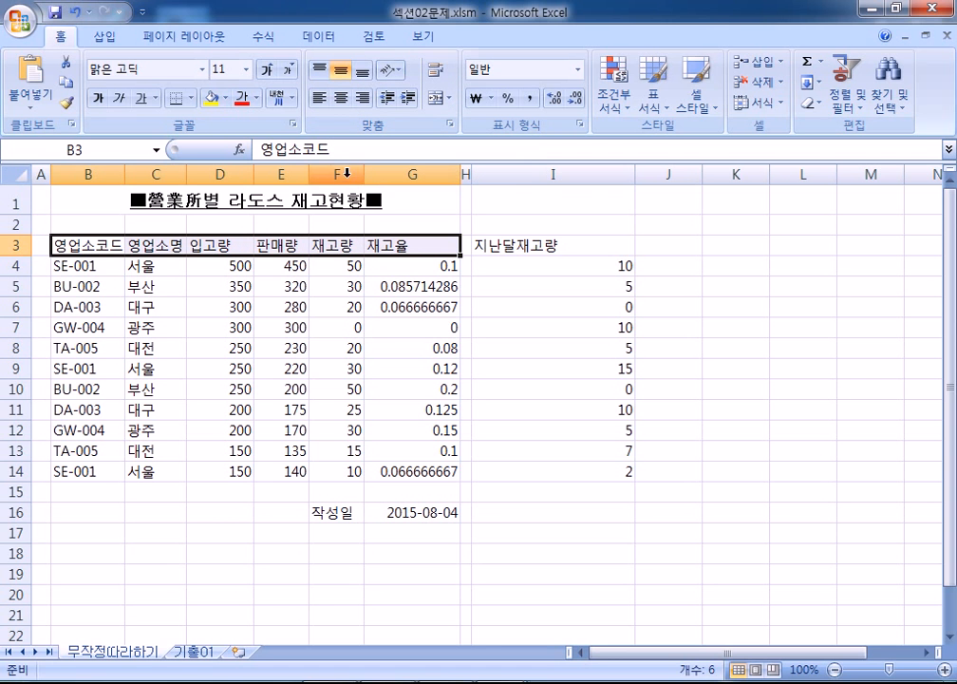
left_click(342, 99)
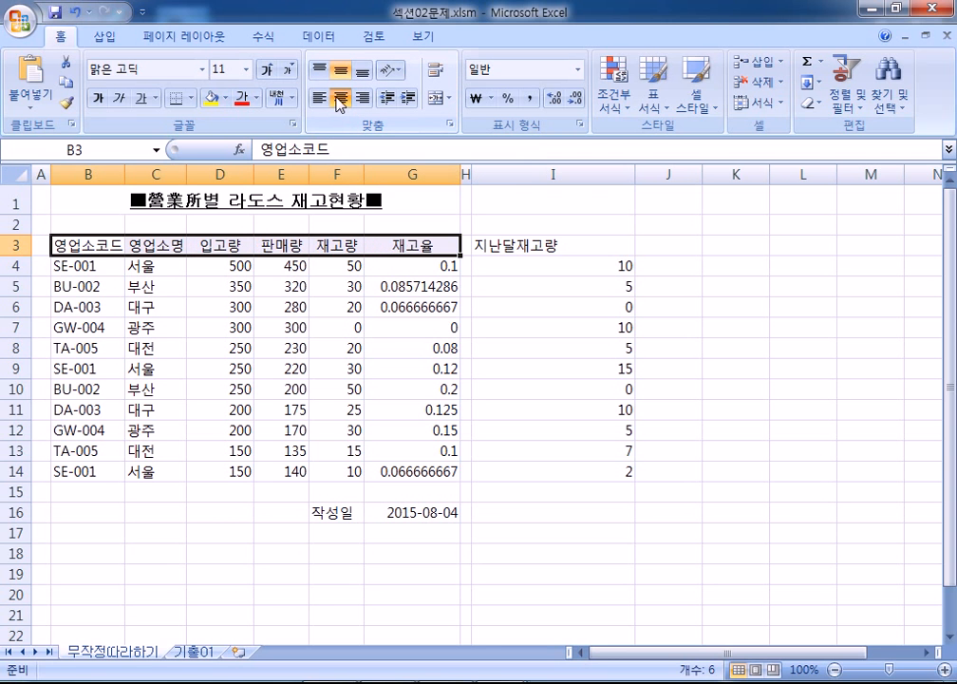
left_click(341, 98)
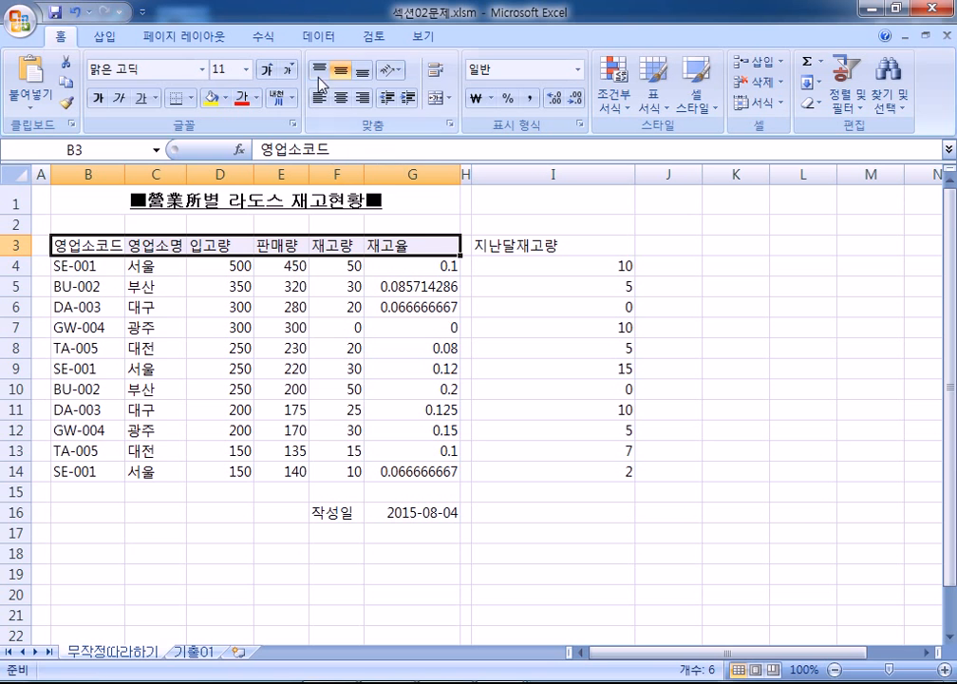
left_click(340, 99)
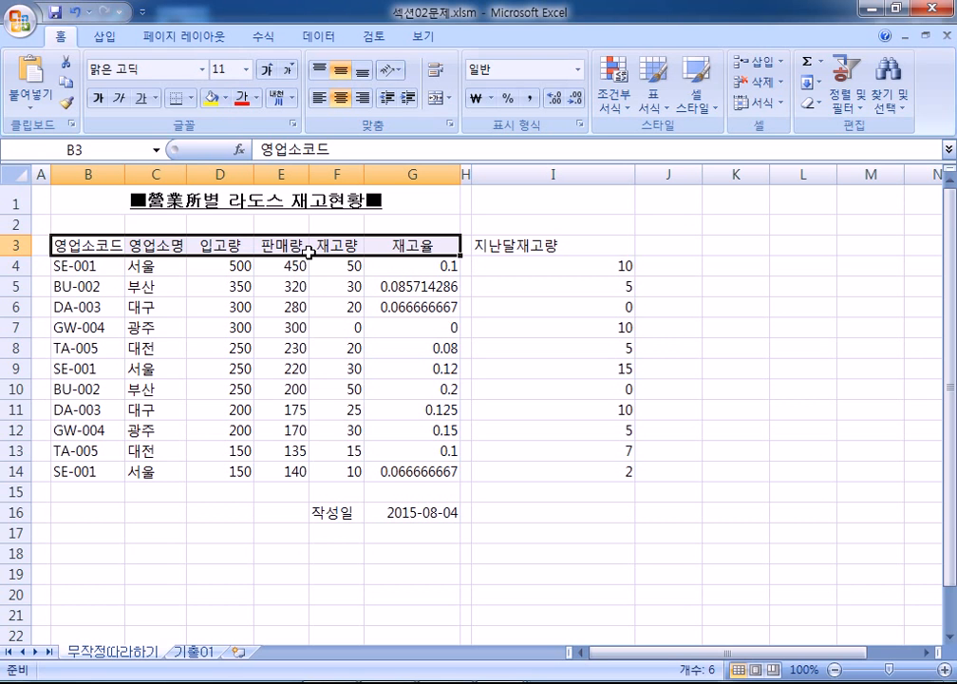
left_click(228, 101)
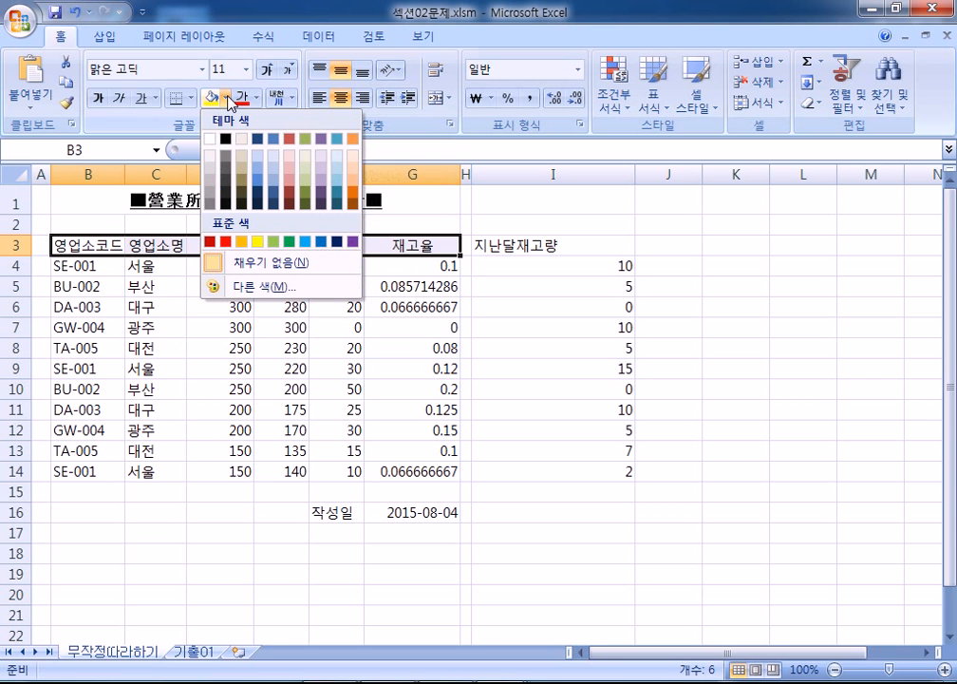
left_click(310, 241)
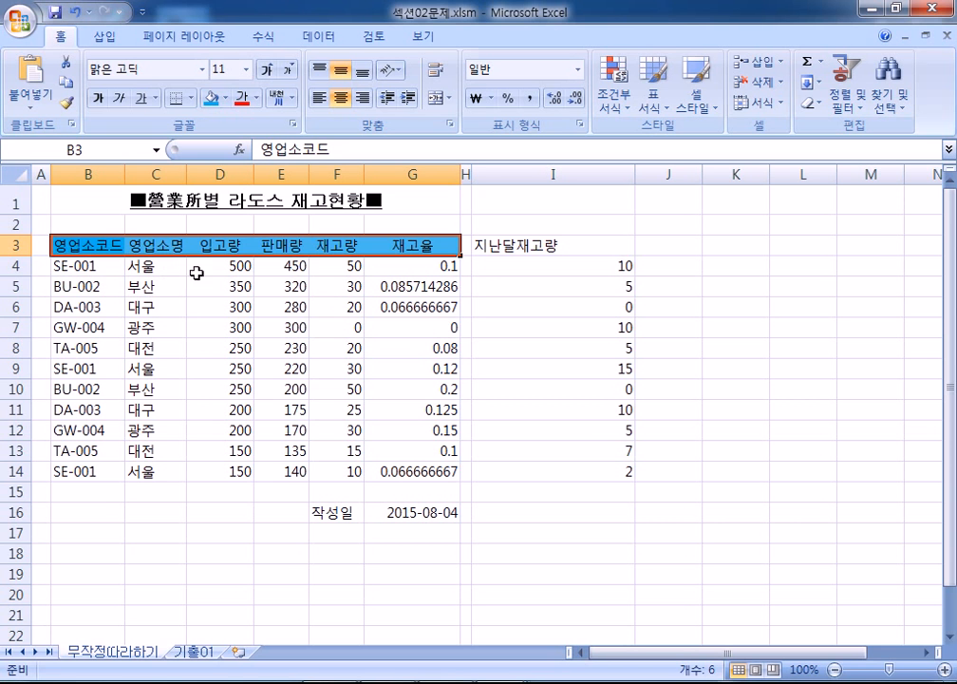
- Center the branch codes and branch names in B4:C14 horizontally
left_click(93, 269)
left_click_drag(93, 269, 163, 471)
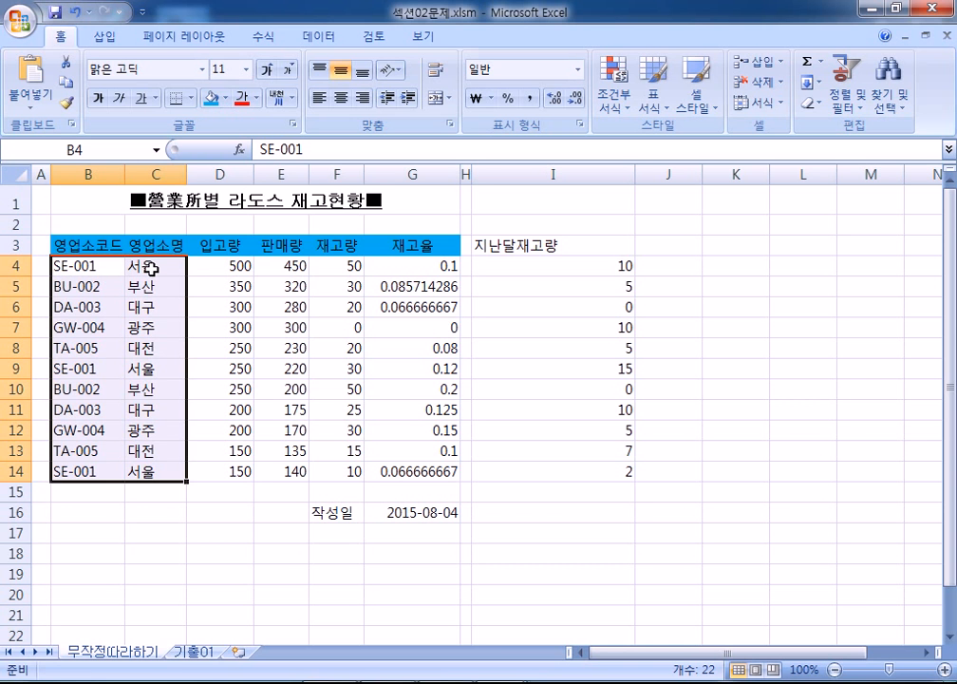
left_click(340, 97)
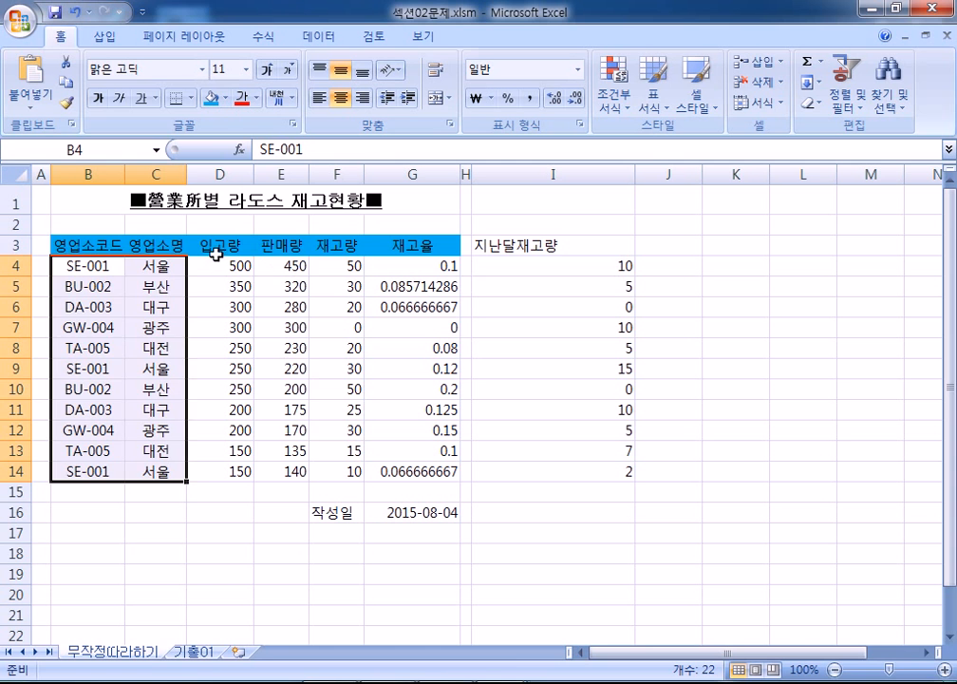
- Replace the value in cell D4 with 500개
left_click_drag(217, 265, 309, 480)
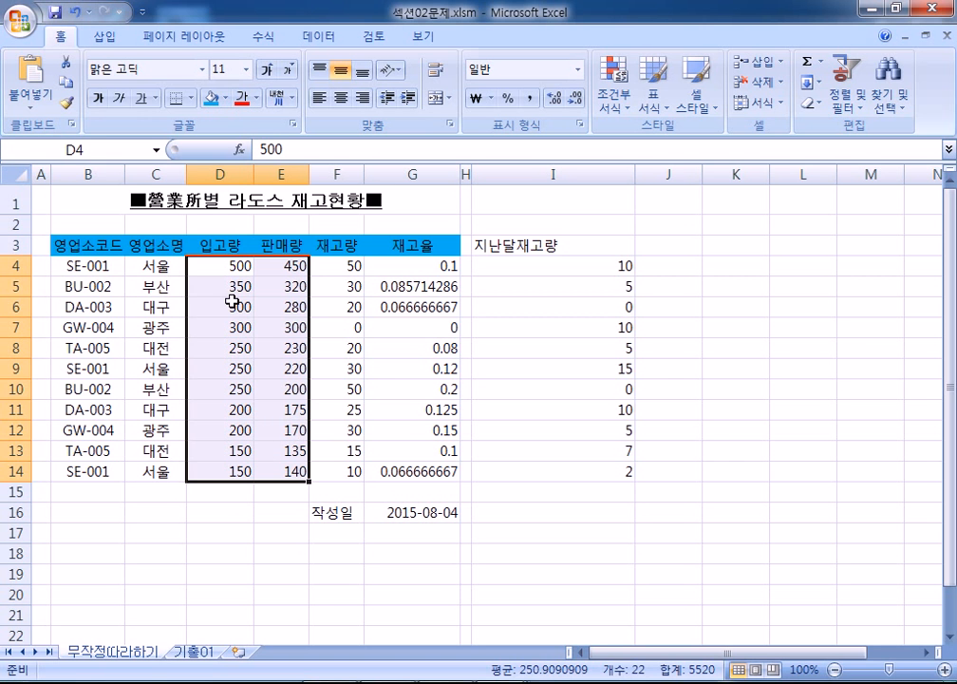
left_click(229, 267)
scroll(206, 292, "up", 3)
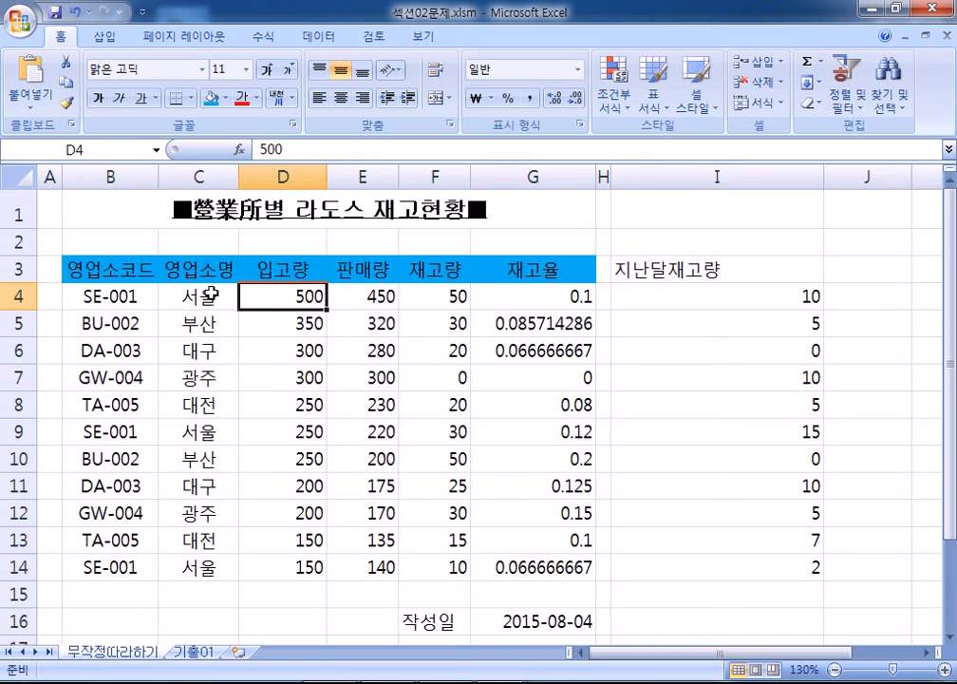
type("5")
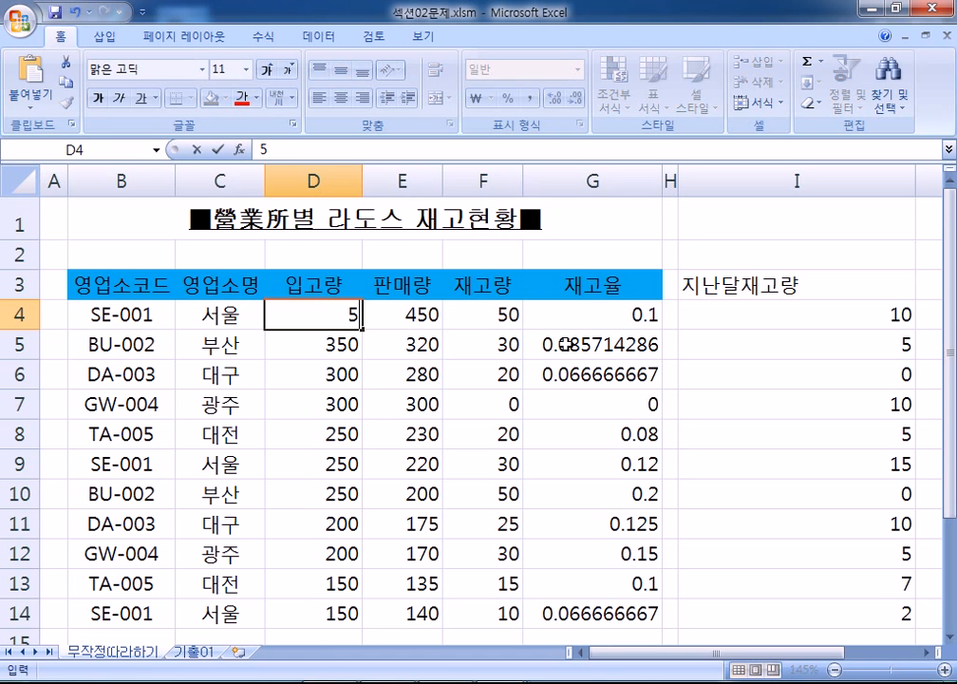
type("00개")
key("Return")
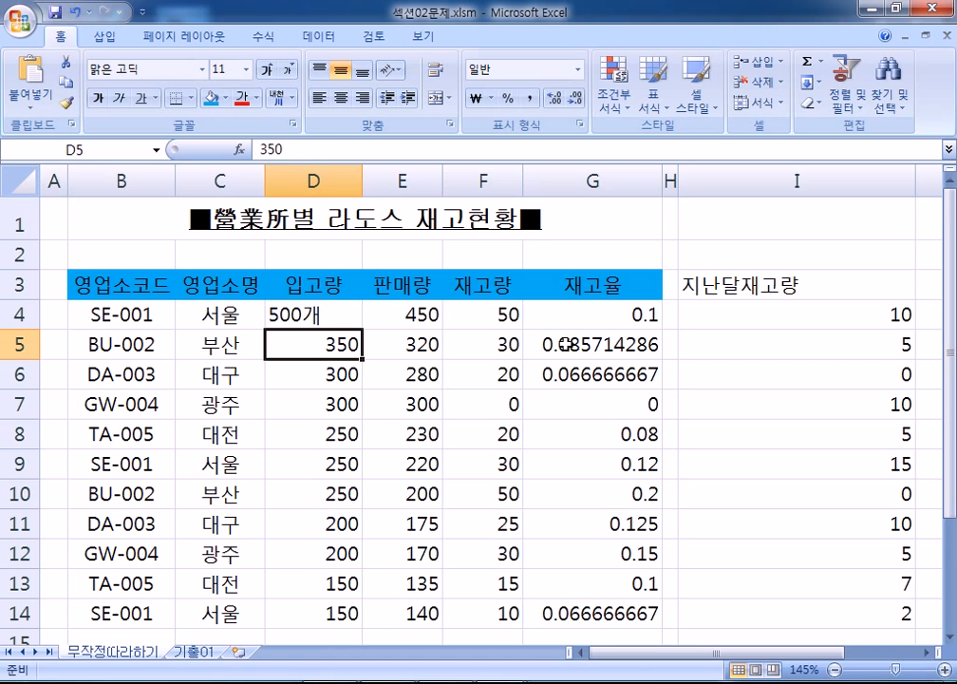
- Replace the value in cell D4 with the plain number 500
key("Up")
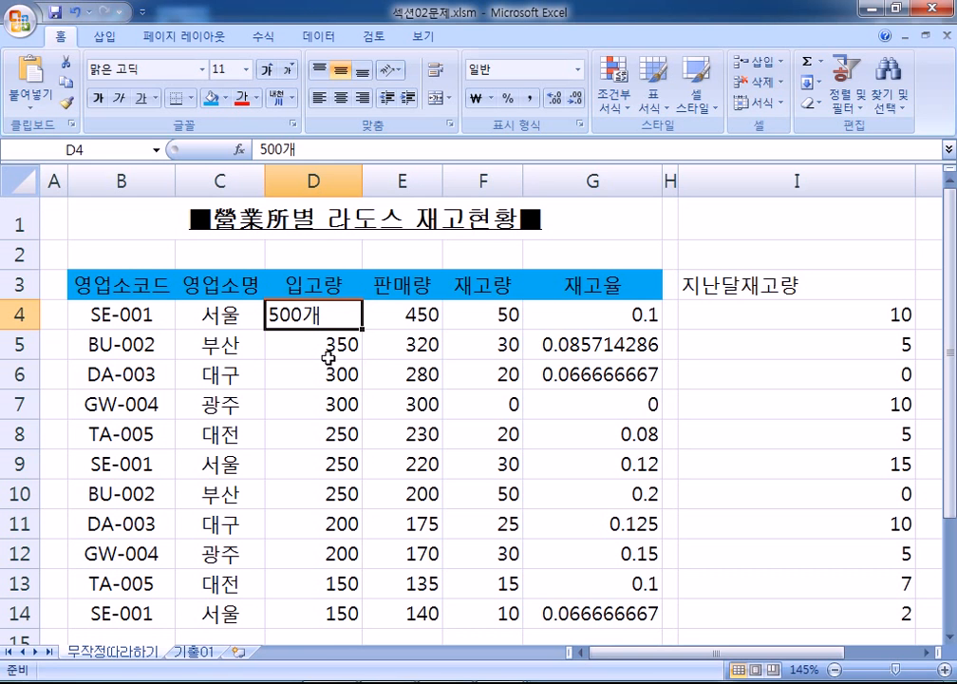
type("500")
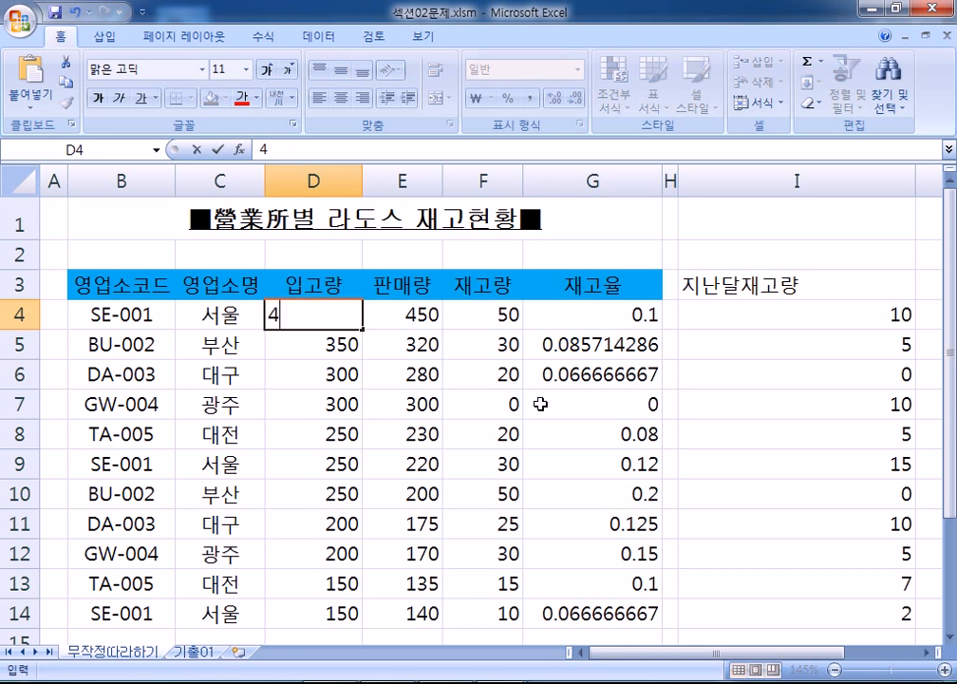
key("Return")
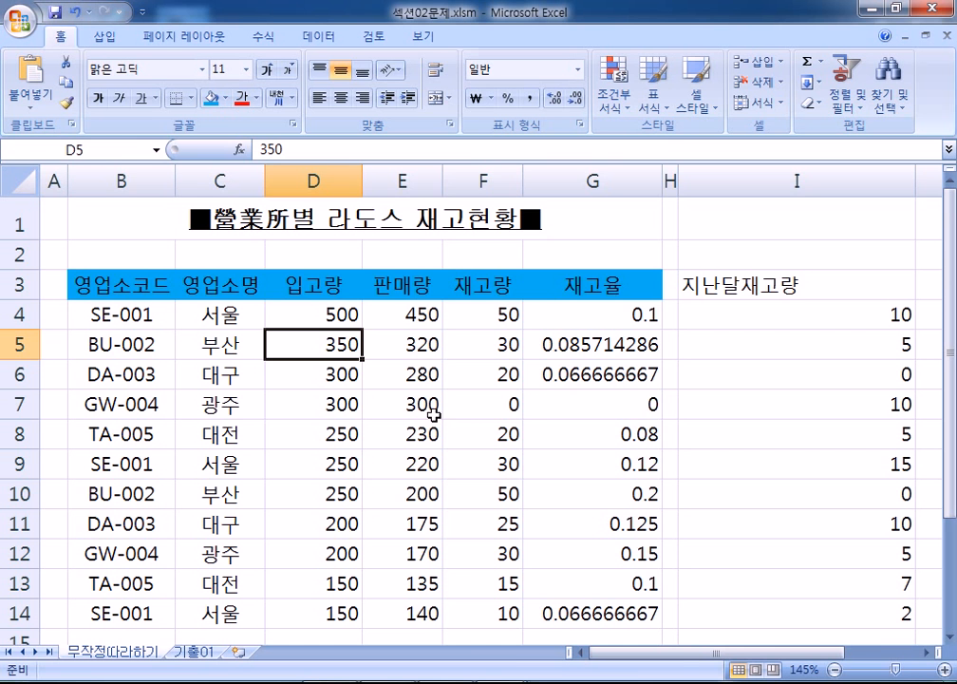
- Select D4:E14 and look through every Format Cells category, from number format to protection
scroll(379, 367, "down", 2, "ctrl")
left_click_drag(253, 283, 308, 523)
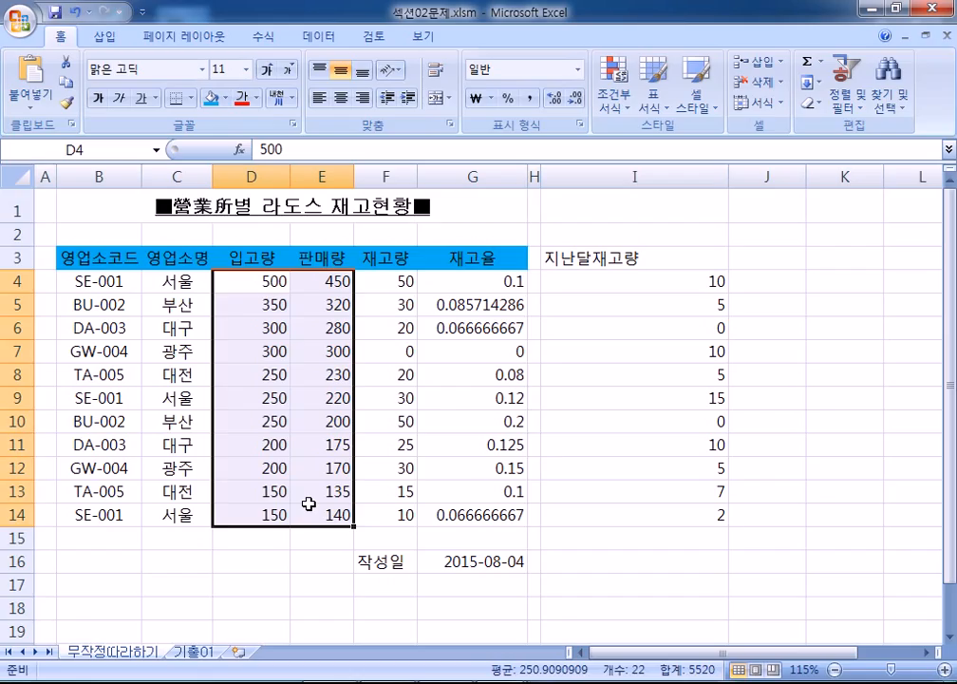
key("ctrl+1")
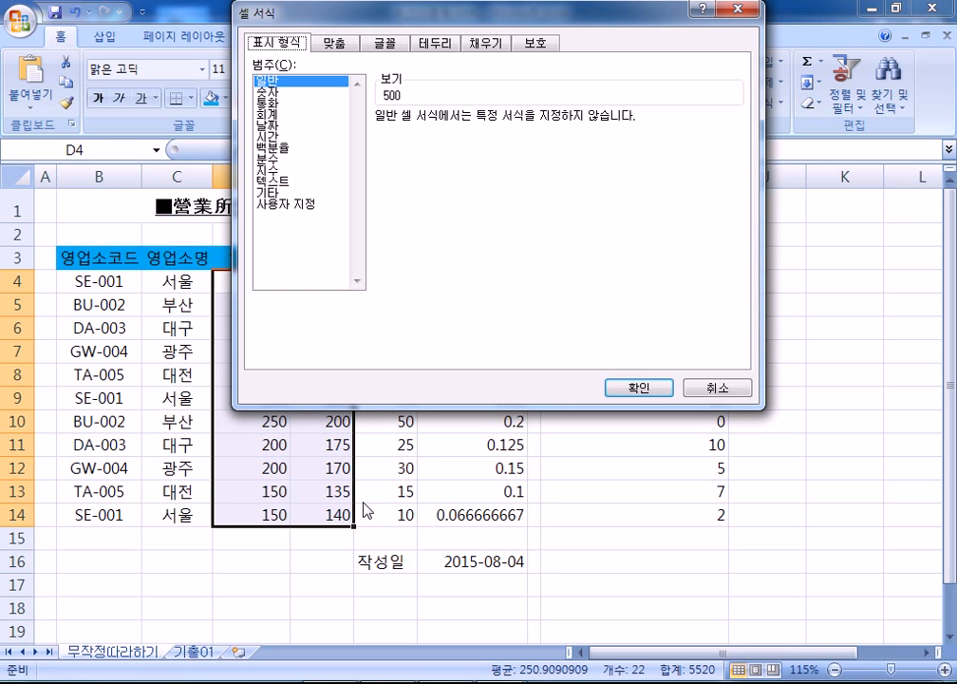
key("Escape")
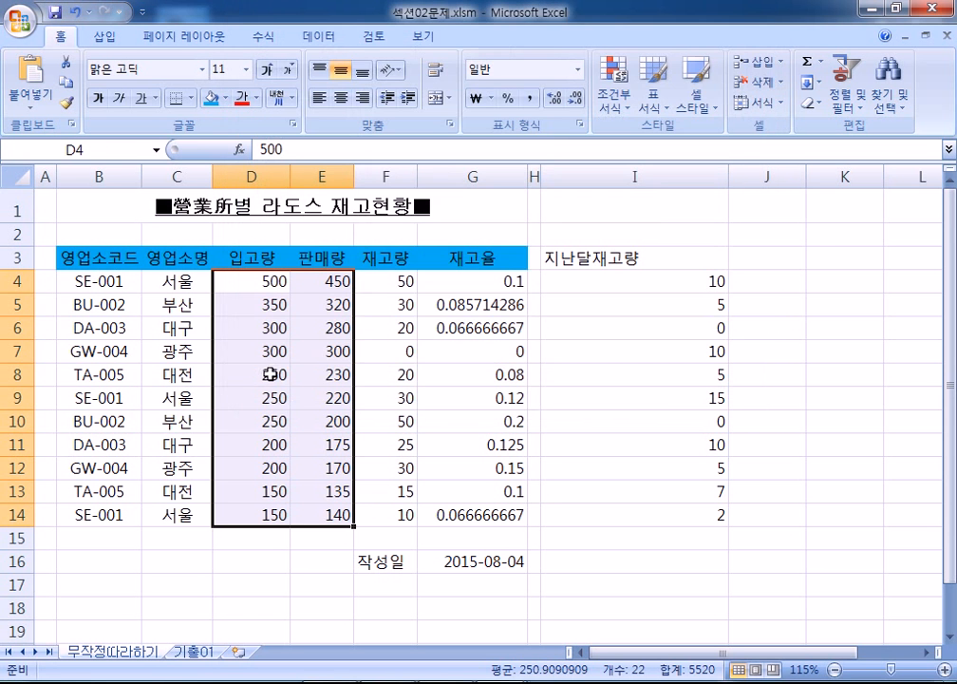
key("ctrl+1")
left_click_drag(366, 24, 469, 88)
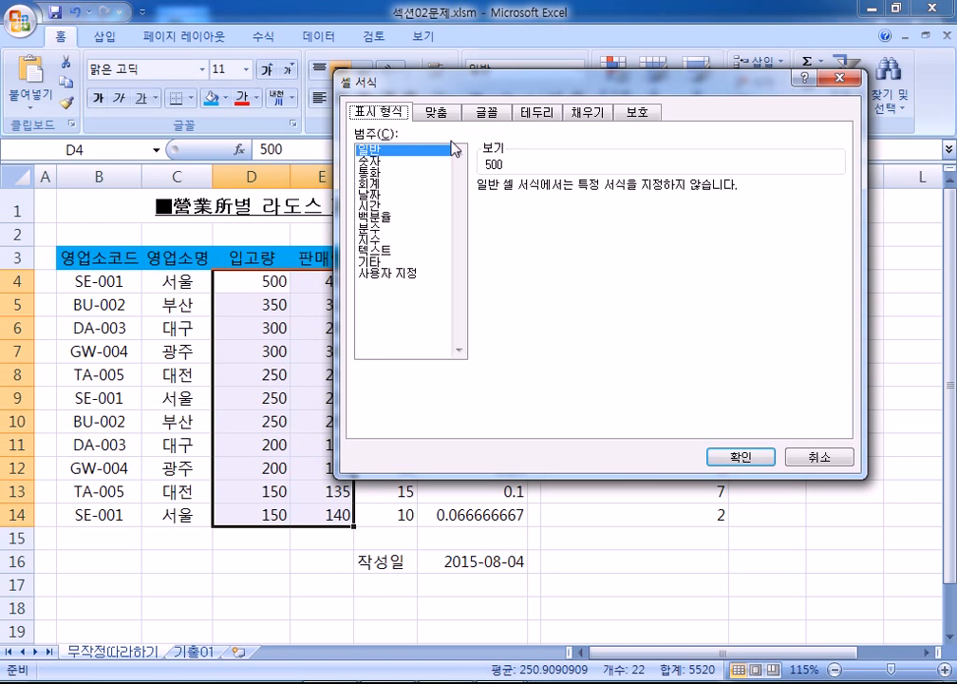
left_click(433, 113)
left_click(487, 115)
left_click(537, 113)
left_click(586, 113)
left_click(631, 115)
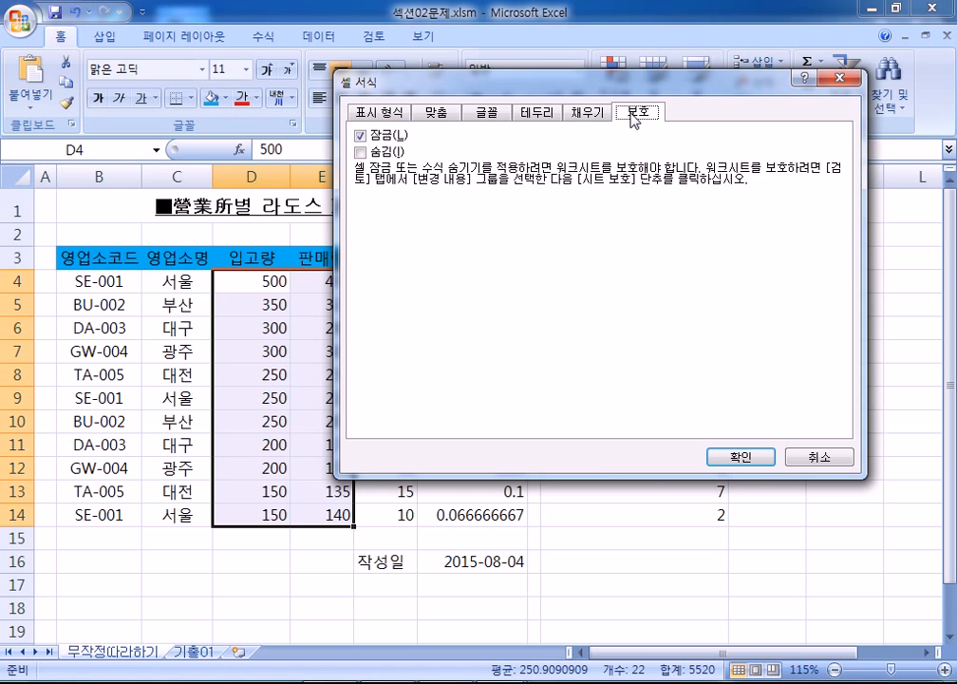
- Review the fill, border and font settings for D4:E14, trying the 돋움체 font without applying it
left_click(590, 112)
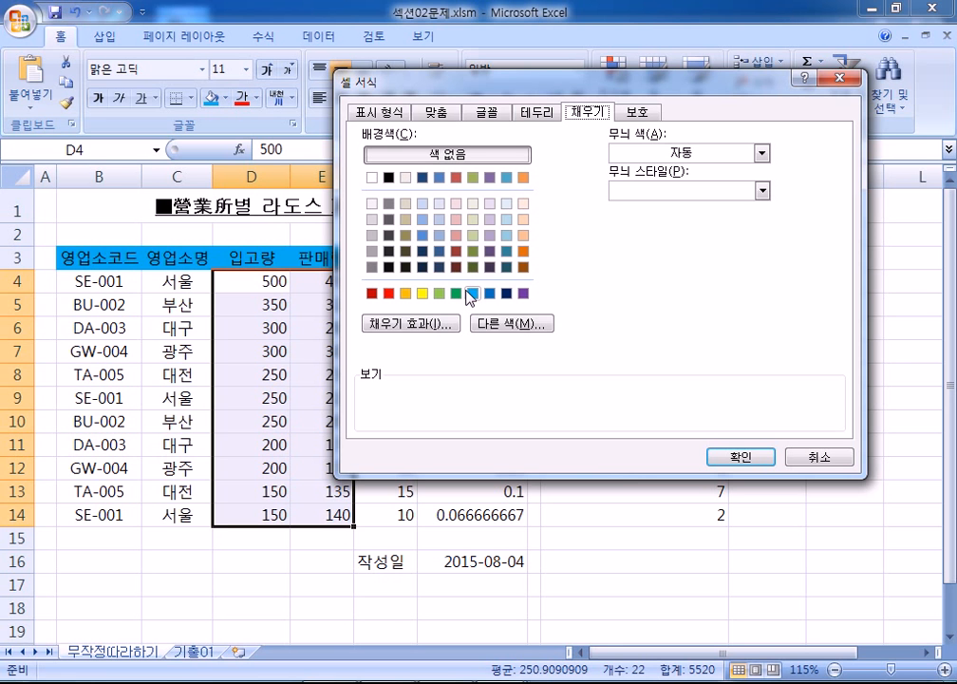
left_click(525, 112)
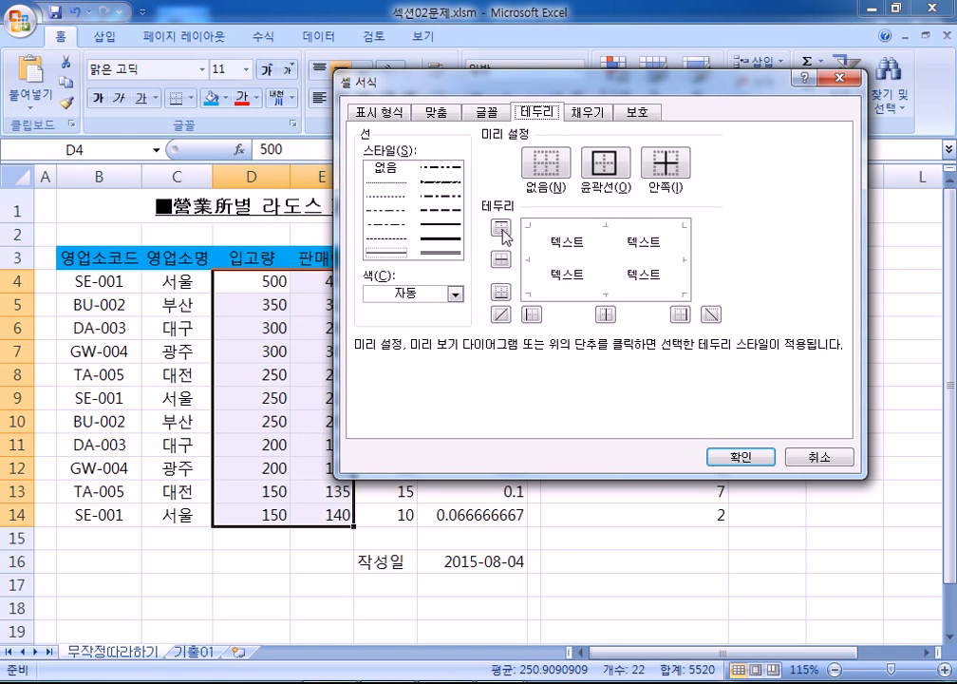
left_click(486, 111)
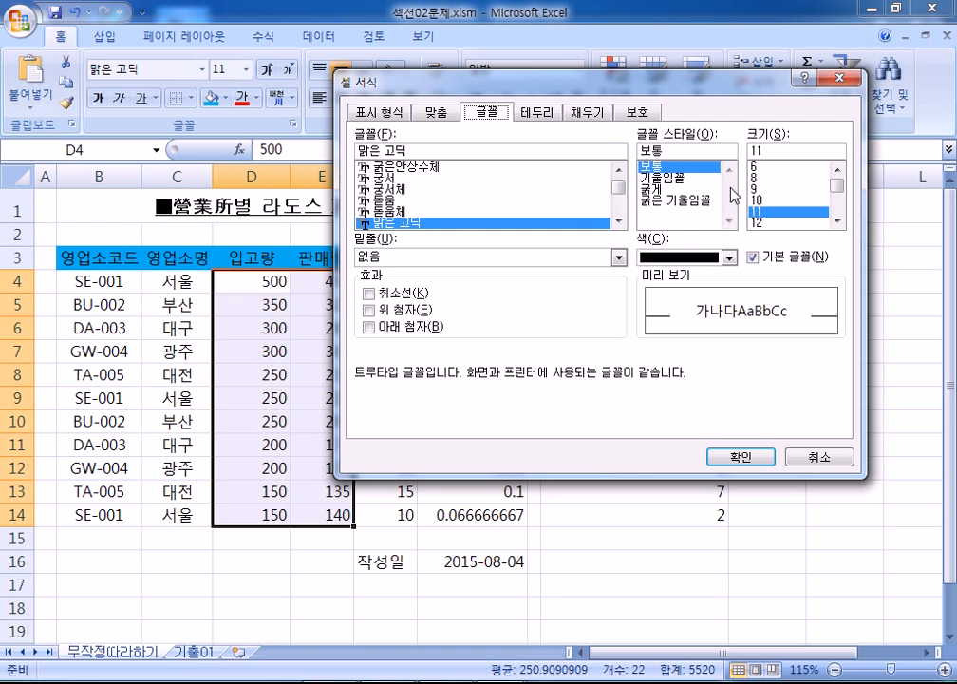
left_click(448, 258)
left_click(423, 212)
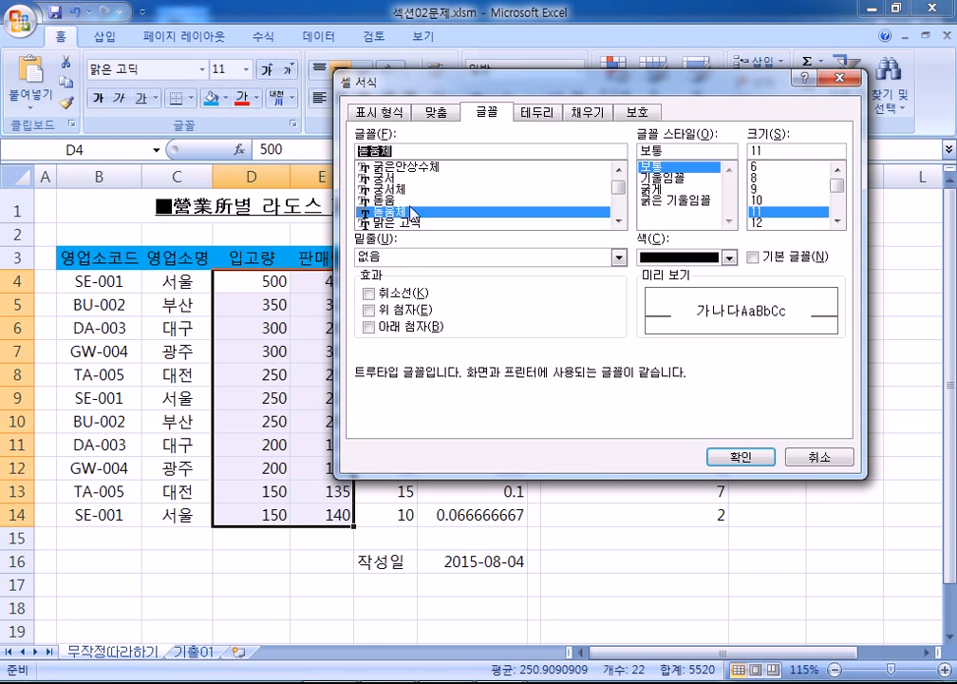
key("Escape")
- Review the text alignment options and the custom number format codes for D4:E14 without applying changes
key("ctrl+1")
left_click(440, 116)
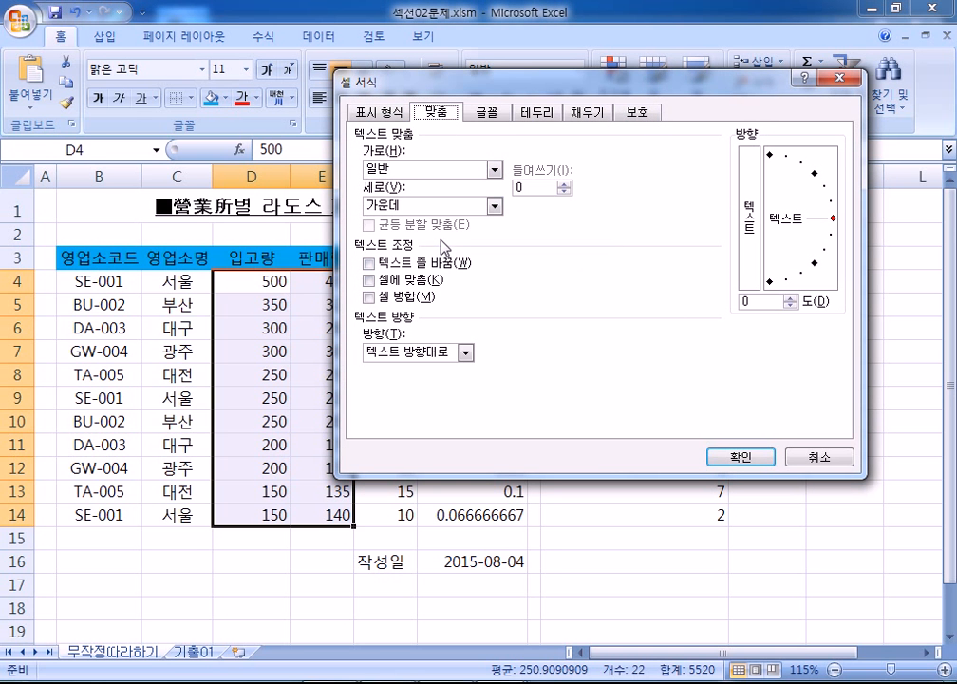
left_click(372, 114)
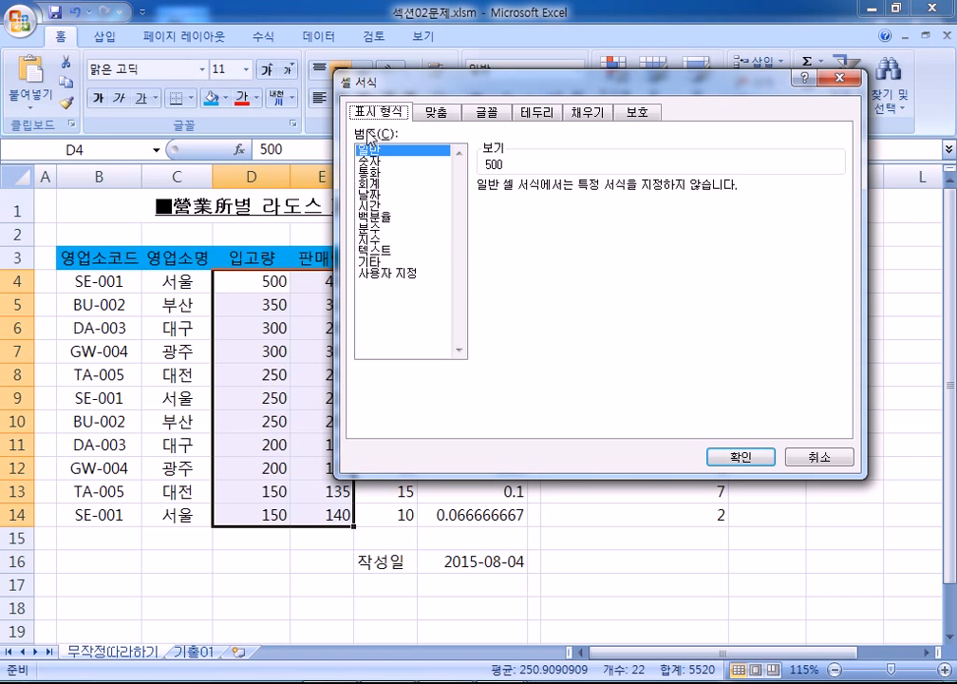
left_click(395, 276)
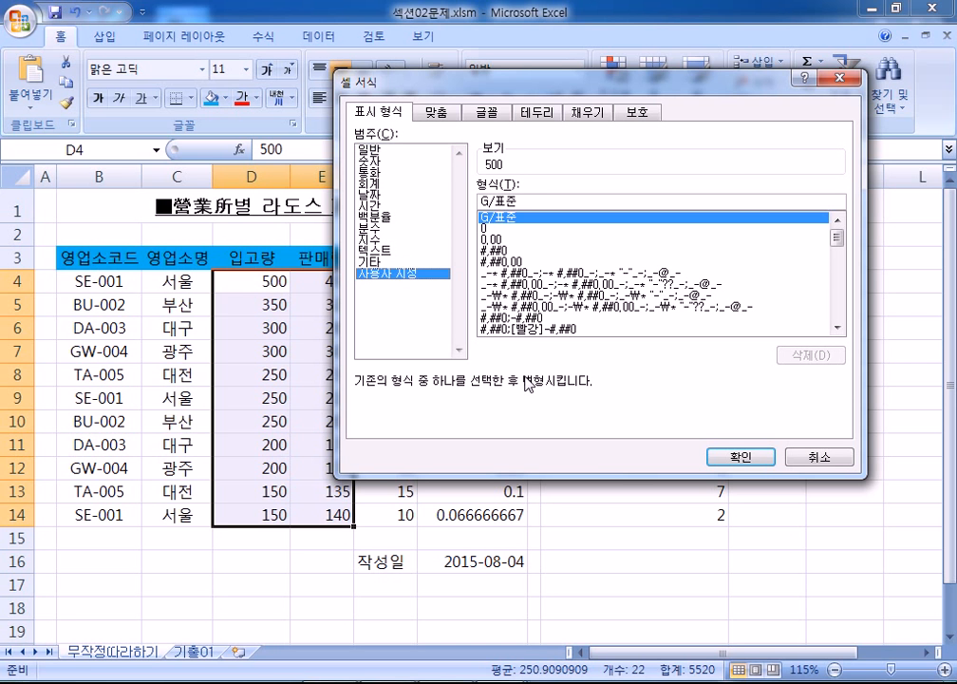
key("Escape")
- Apply the custom number format G/표준"개" to the quantities in D4:E14
key("ctrl+1")
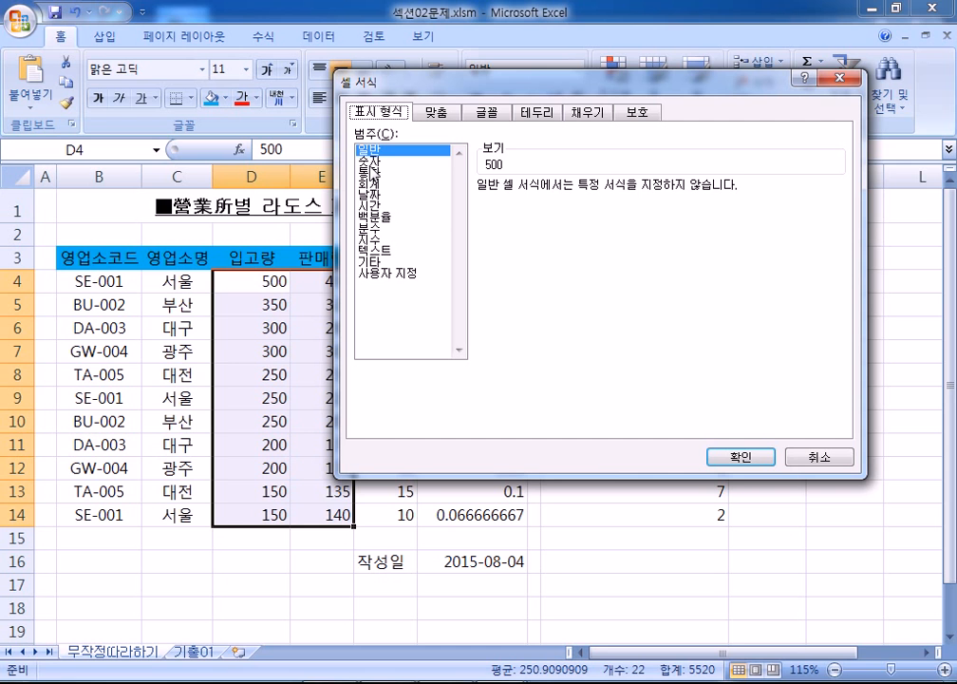
left_click(406, 275)
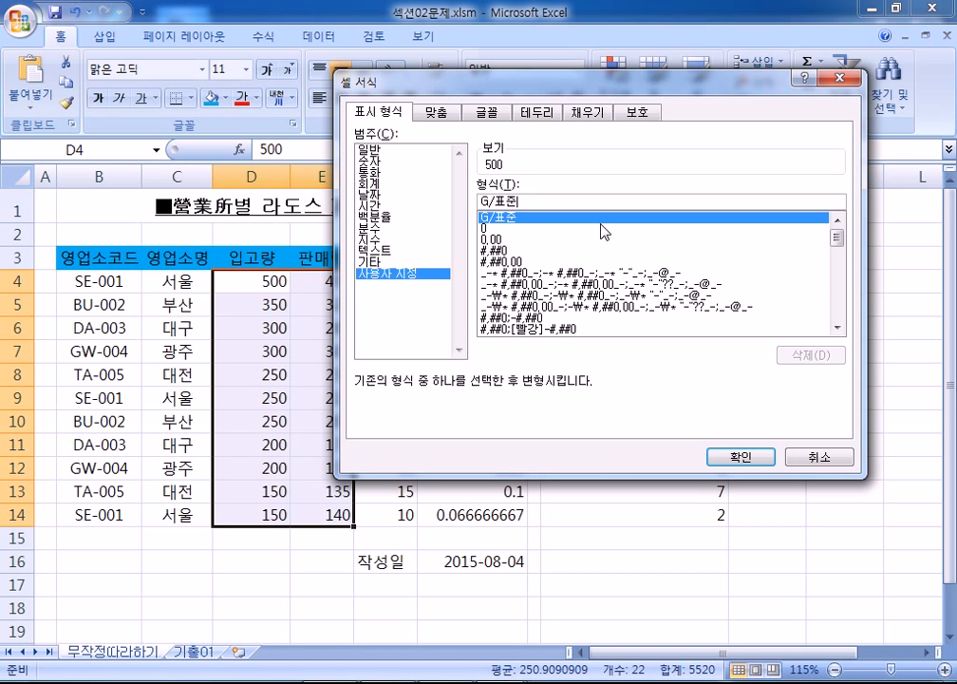
type("\"개\"")
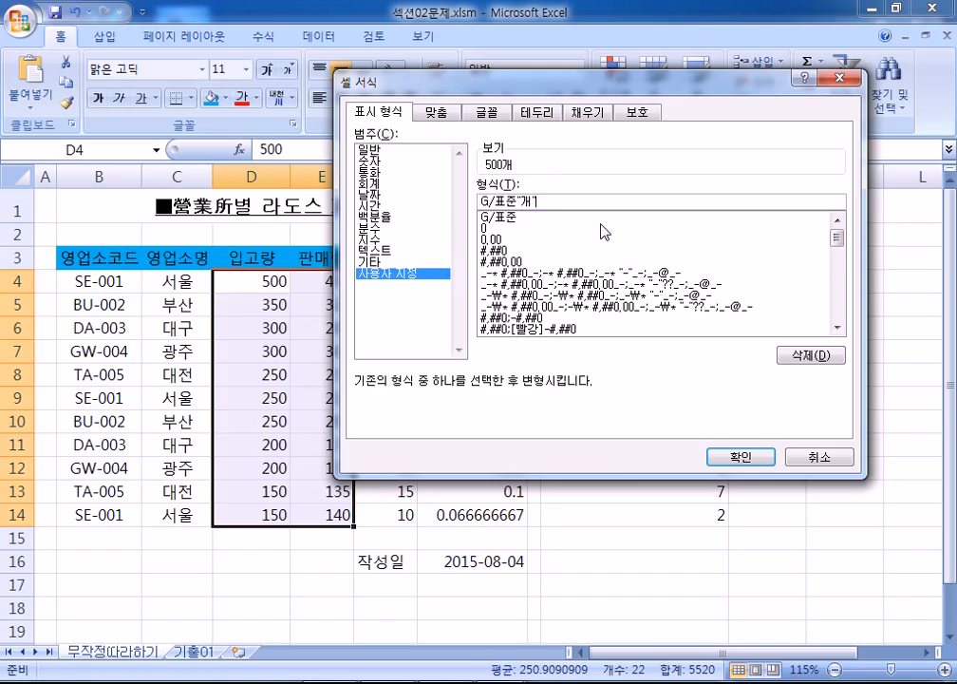
key("BackSpace")
key("BackSpace")
key("BackSpace")
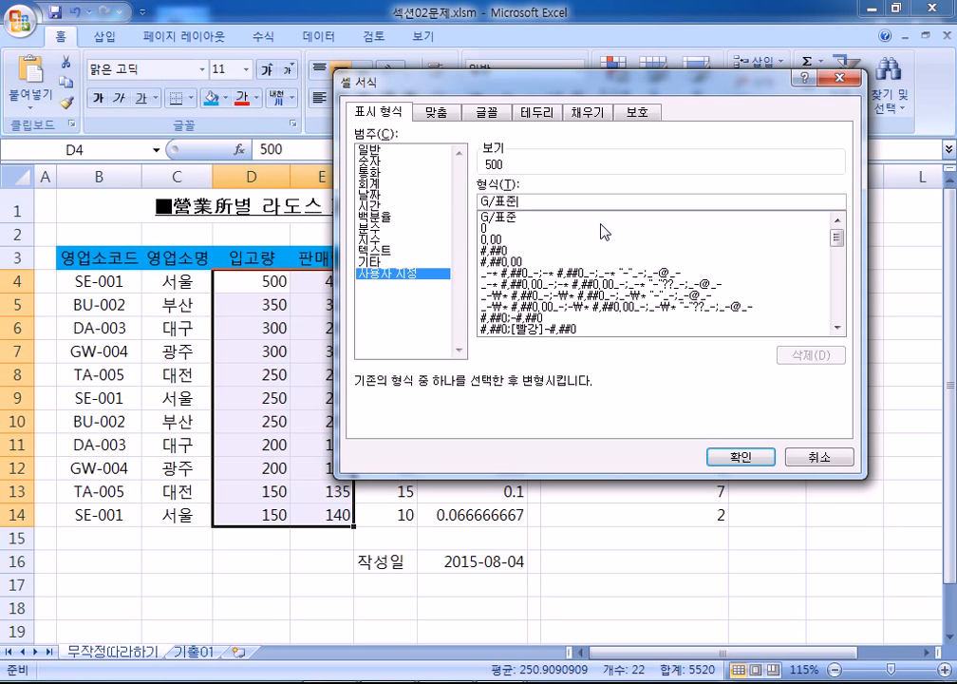
left_click_drag(338, 78, 335, 229)
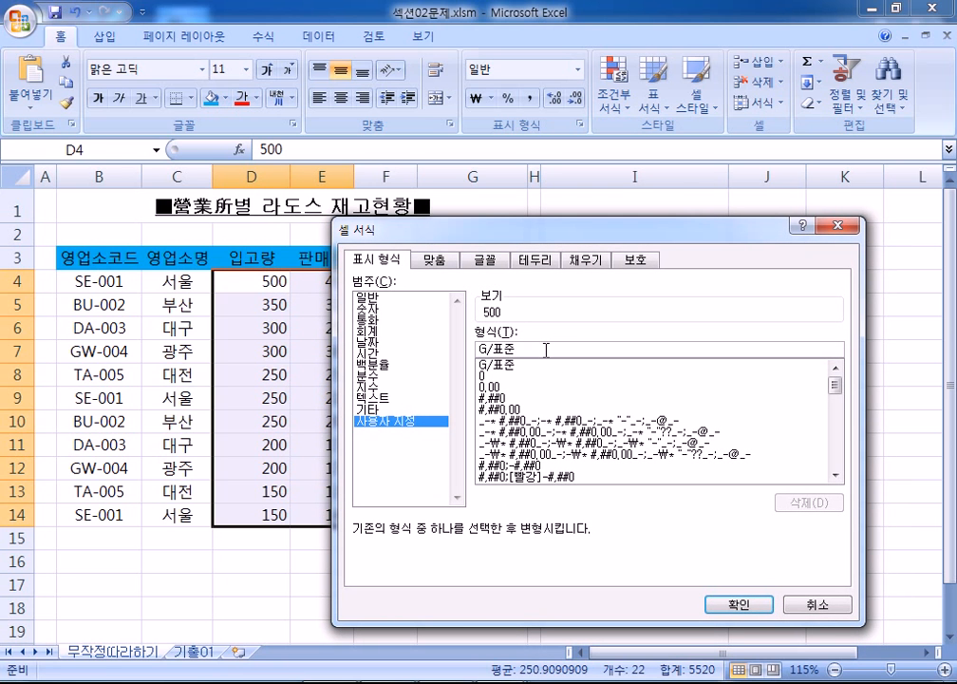
type("\"개\"")
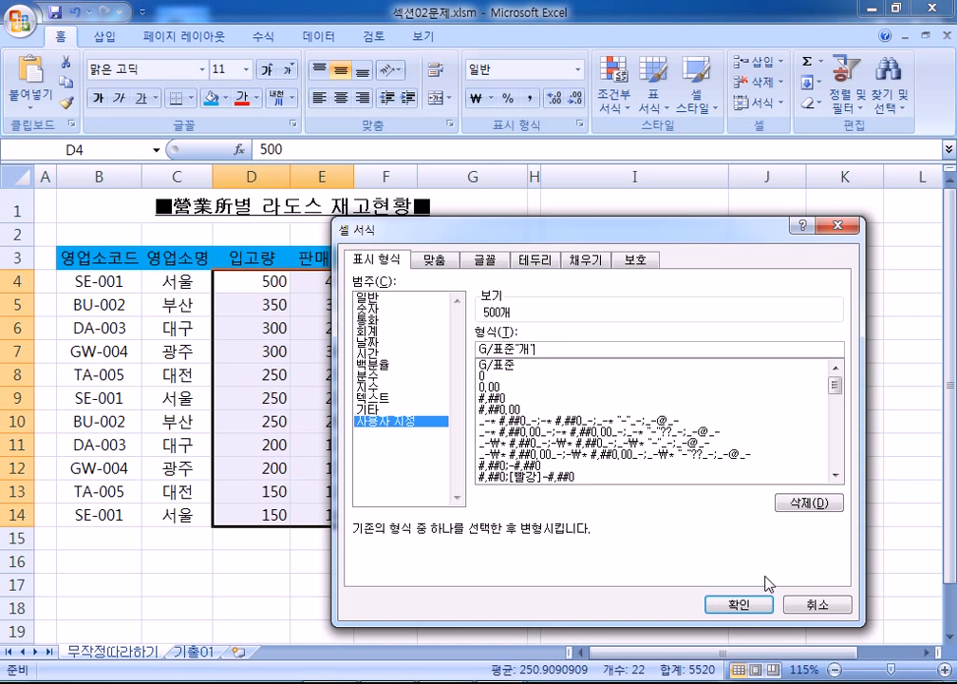
left_click(739, 608)
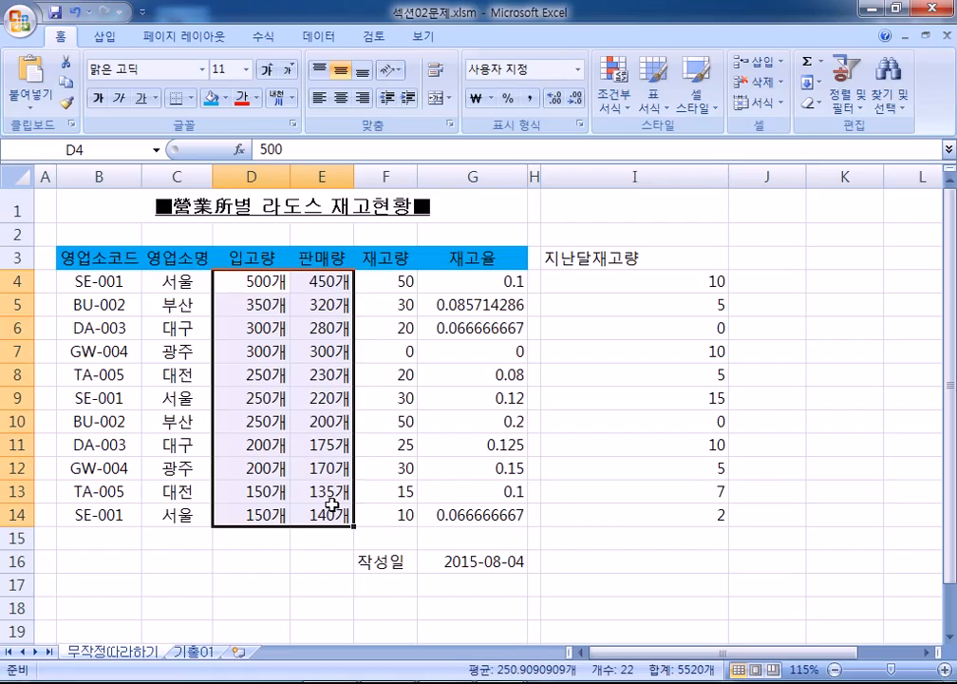
- Try the value 0 in cell E8 with the unit format and undo the entry
scroll(332, 503, "down", 1)
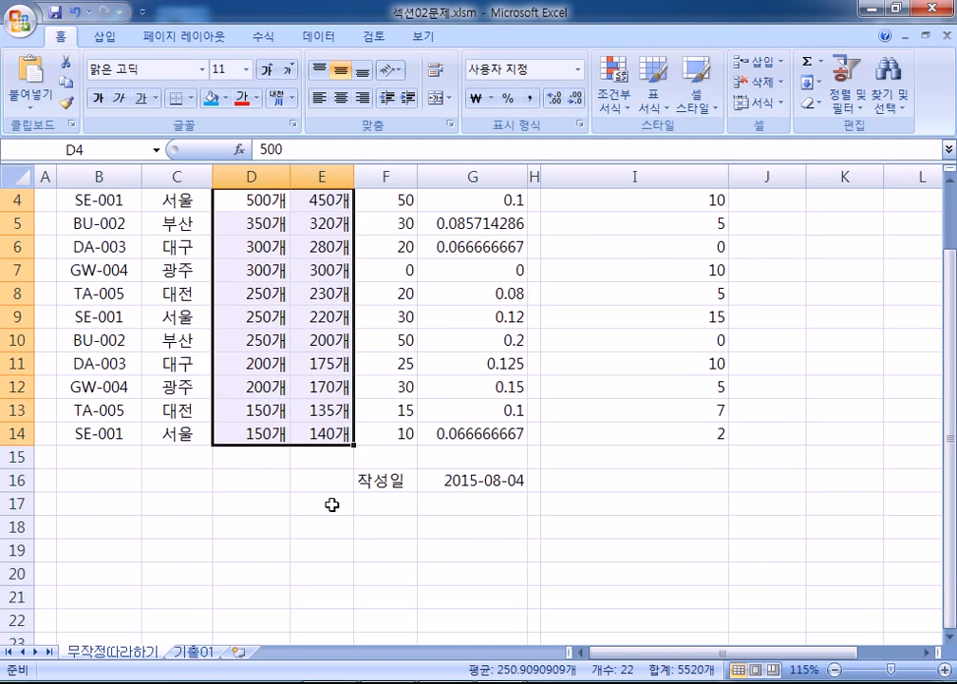
left_click(306, 296)
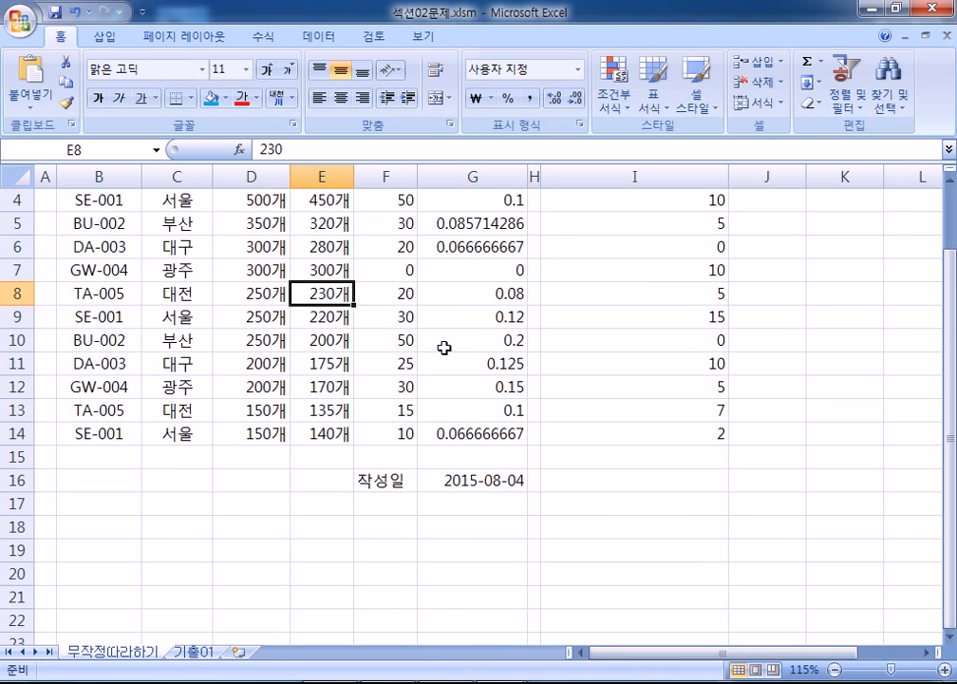
type("0")
key("Return")
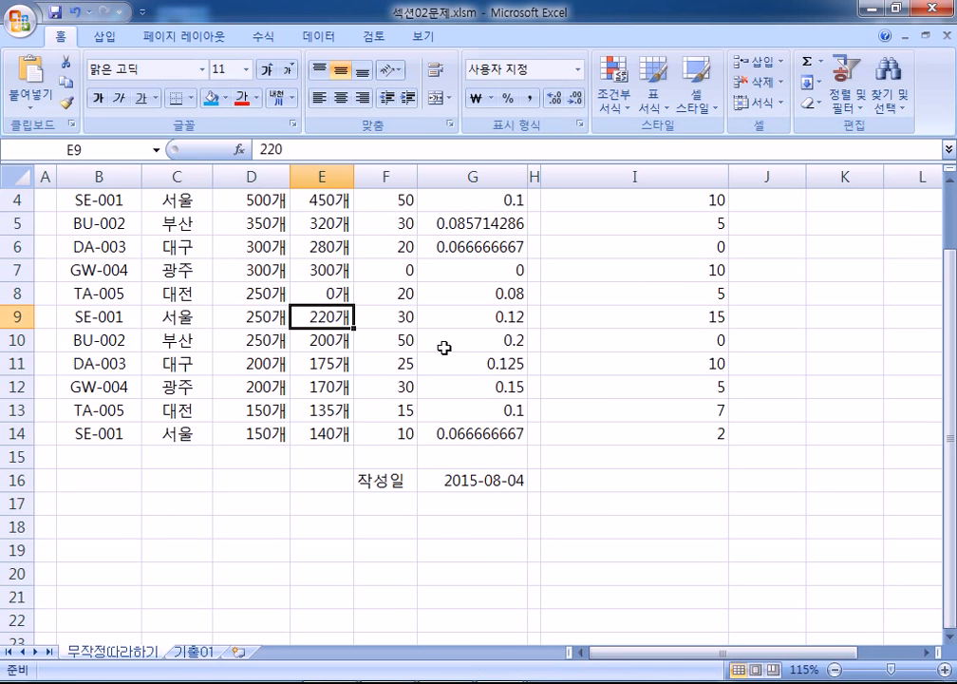
key("ctrl+z")
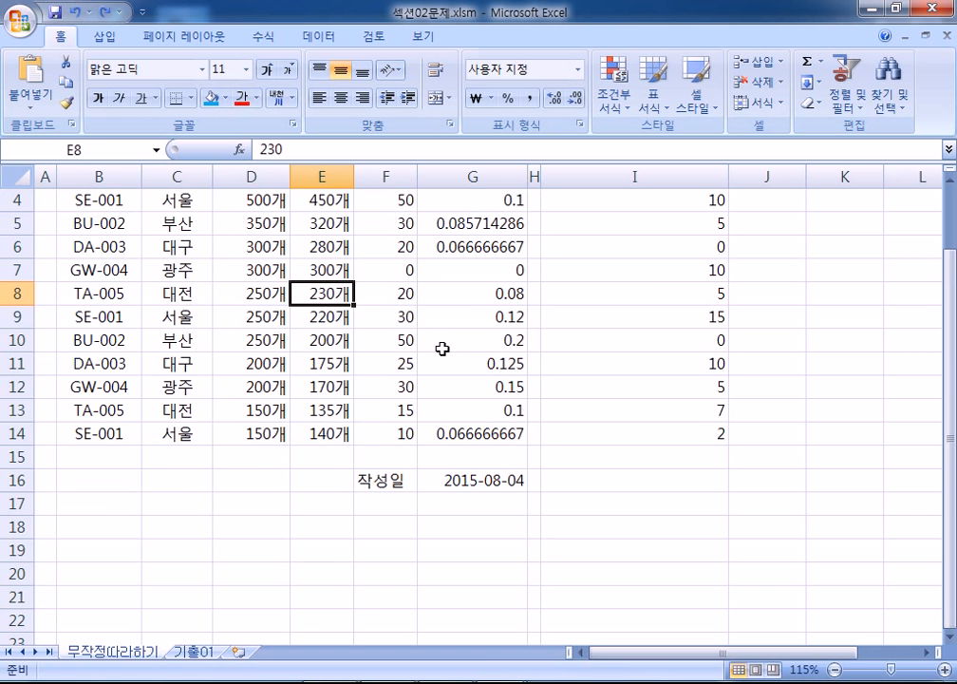
- Change the custom number format of D4:E14 to #"개", trying 0"개" first
scroll(442, 349, "up", 1)
left_click_drag(242, 281, 325, 517)
key("ctrl+1")
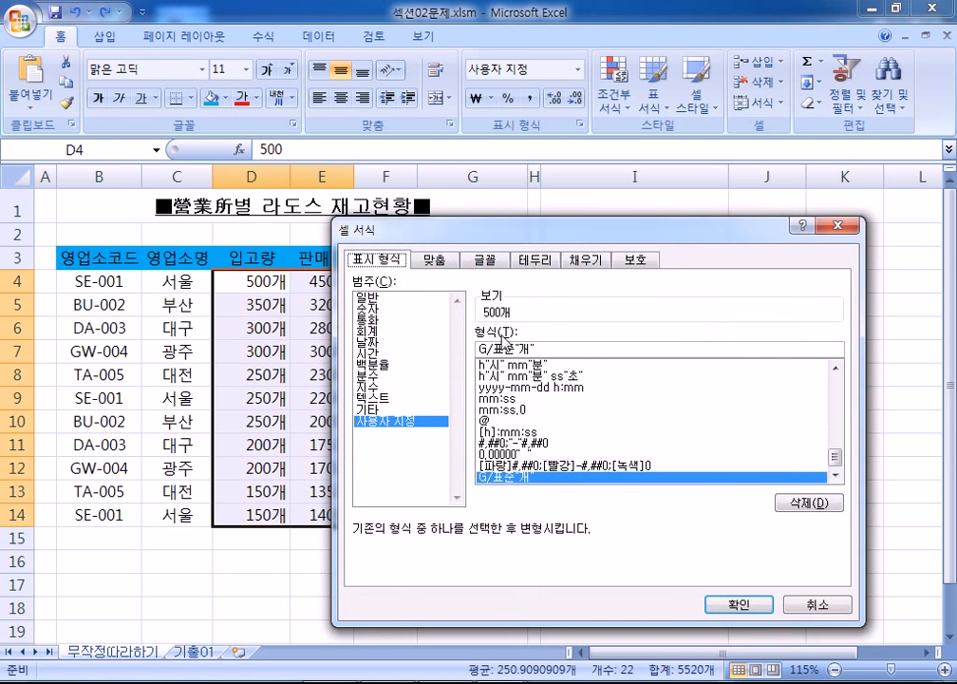
left_click_drag(517, 347, 434, 336)
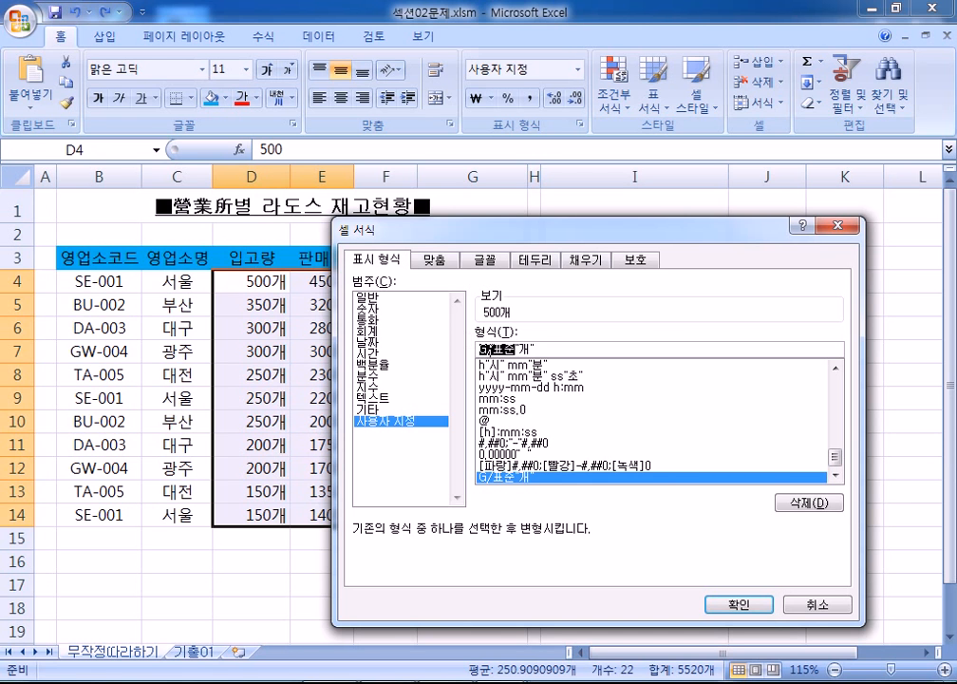
type("0")
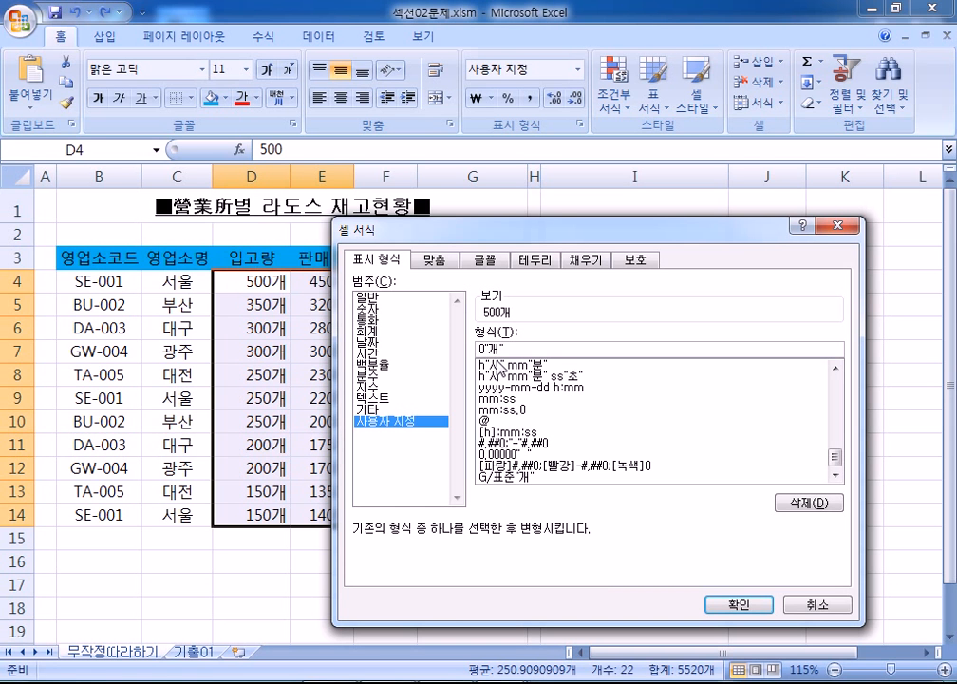
key("BackSpace")
type("#")
key("Return")
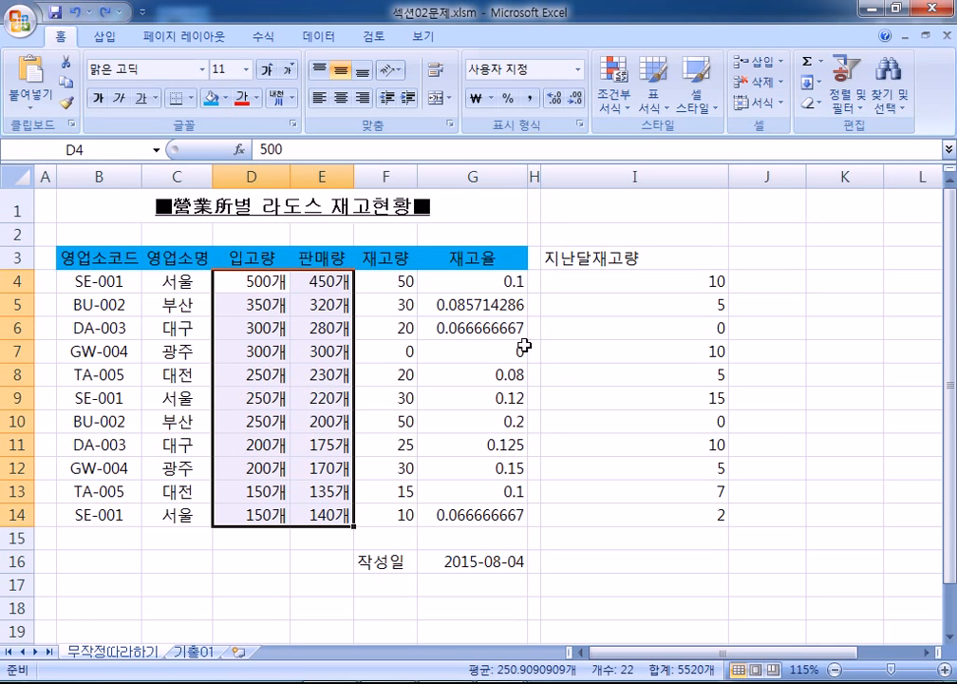
- Align the stock rates in G4:G14 to 오른쪽 (들여쓰기) with an indent of 1
left_click(478, 281)
left_click_drag(479, 280, 471, 516)
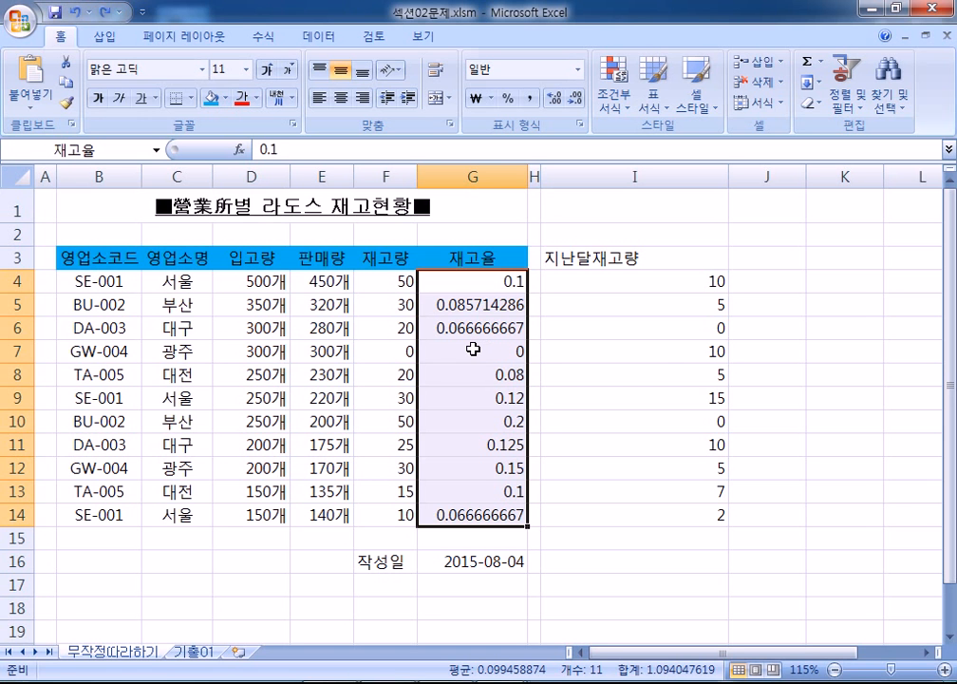
key("ctrl+1")
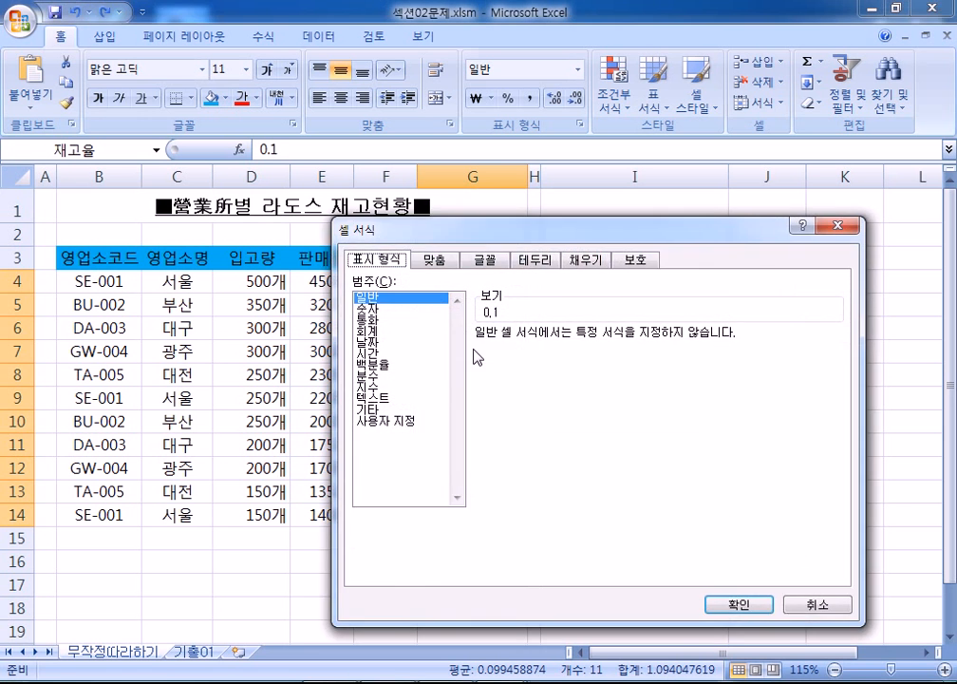
left_click_drag(520, 229, 567, 57)
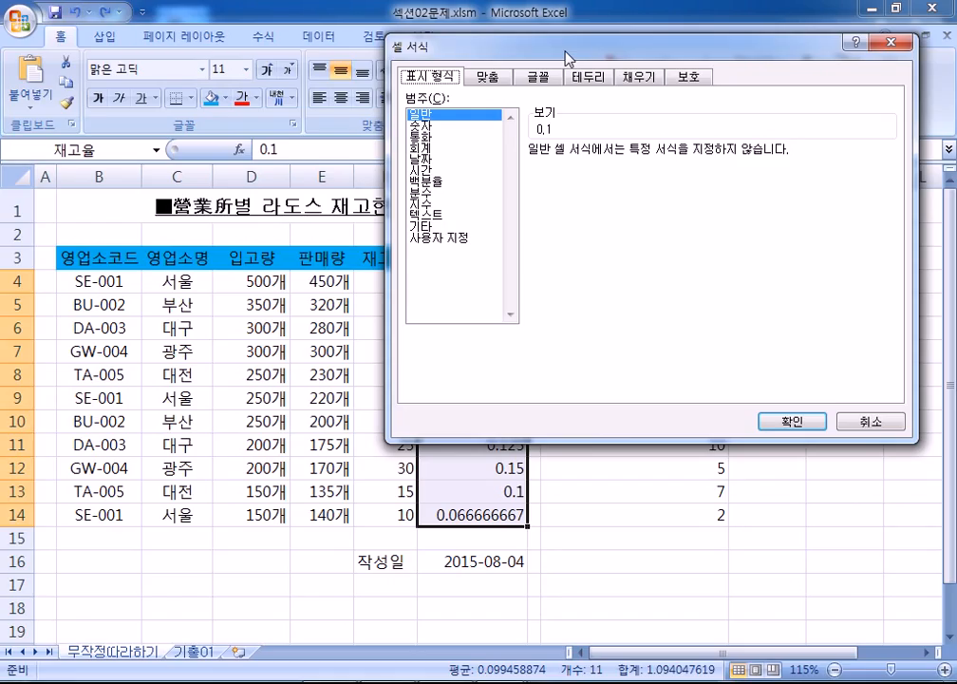
left_click(491, 80)
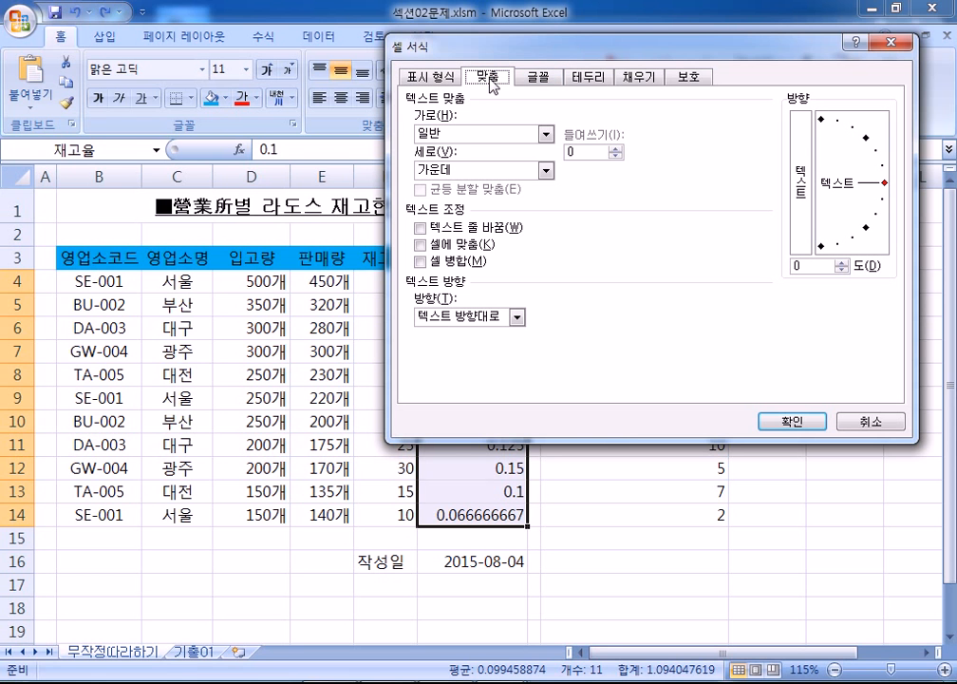
left_click(471, 139)
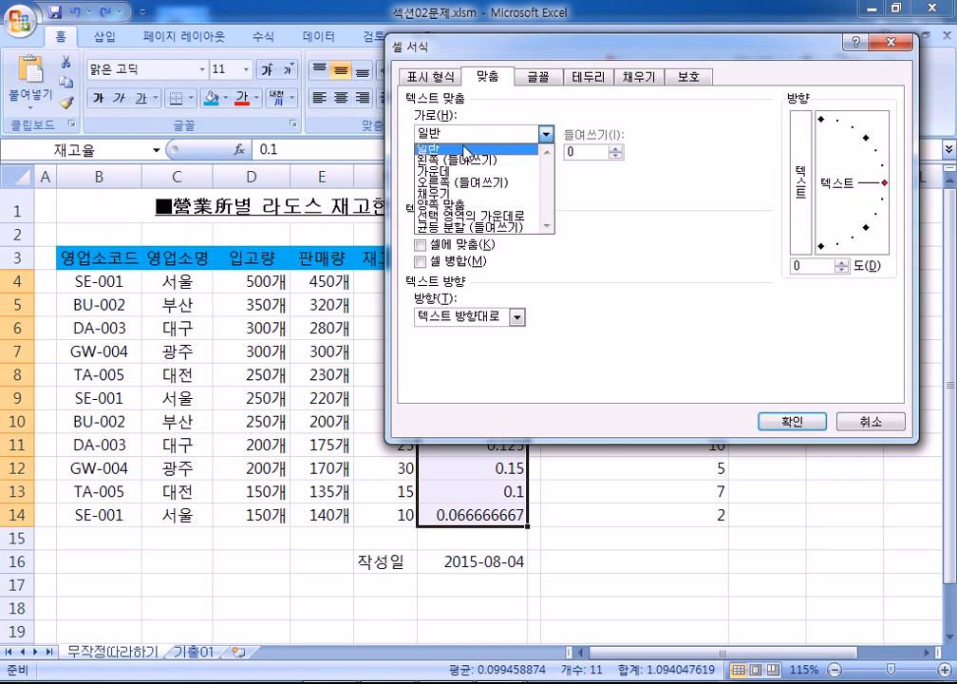
left_click(459, 181)
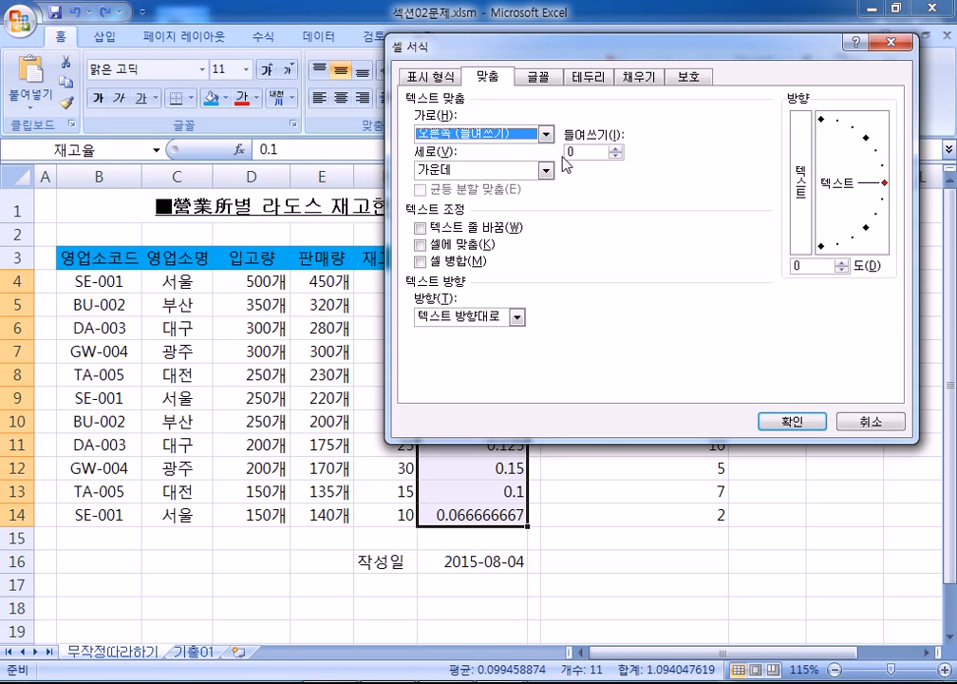
left_click(618, 149)
left_click(592, 154)
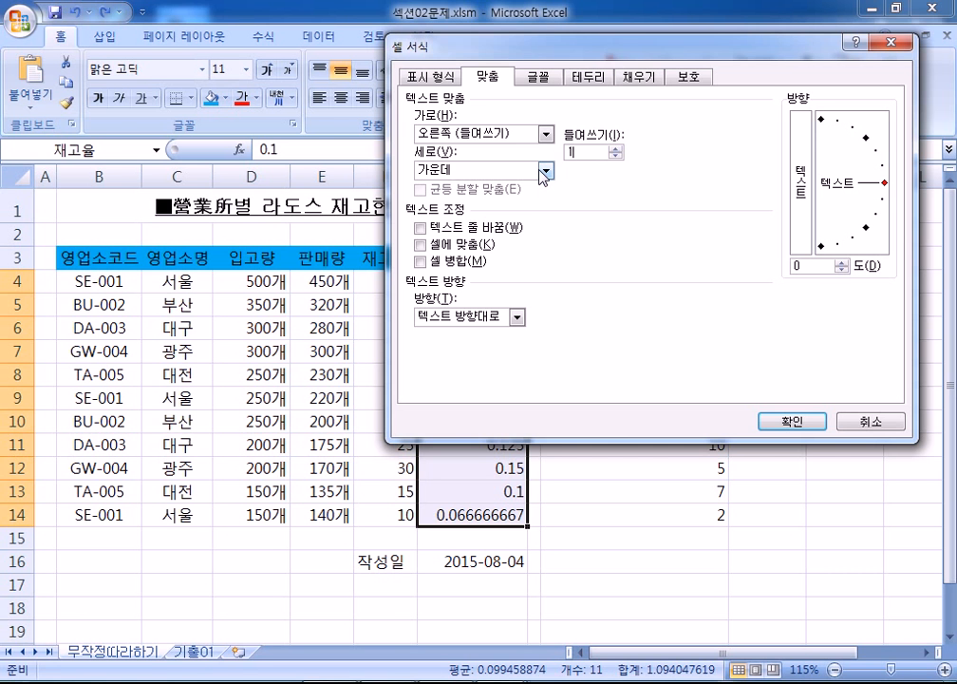
left_click_drag(504, 49, 494, 148)
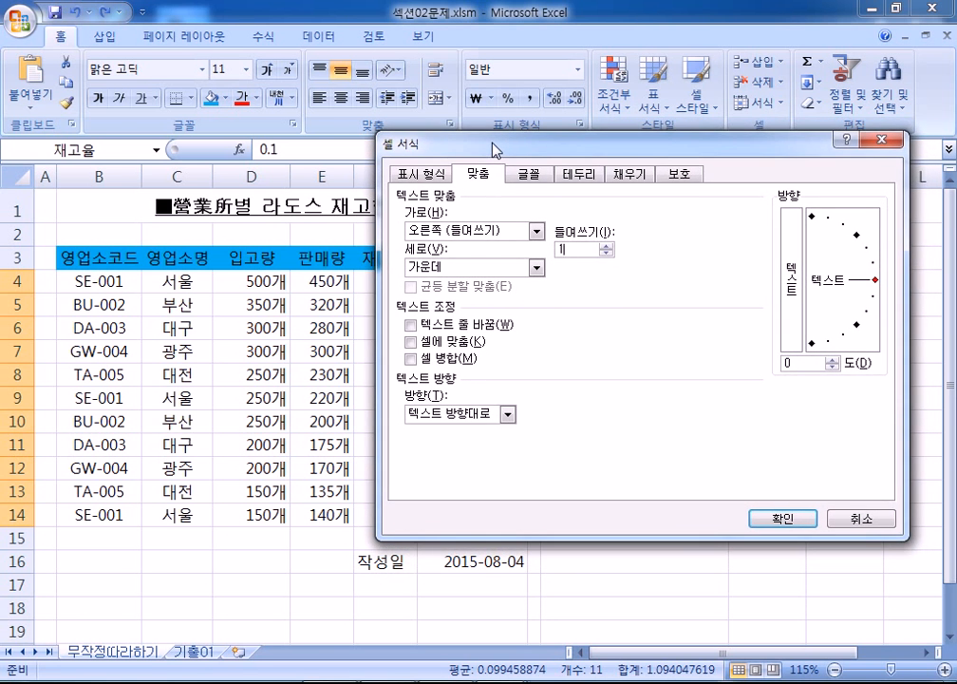
left_click(769, 520)
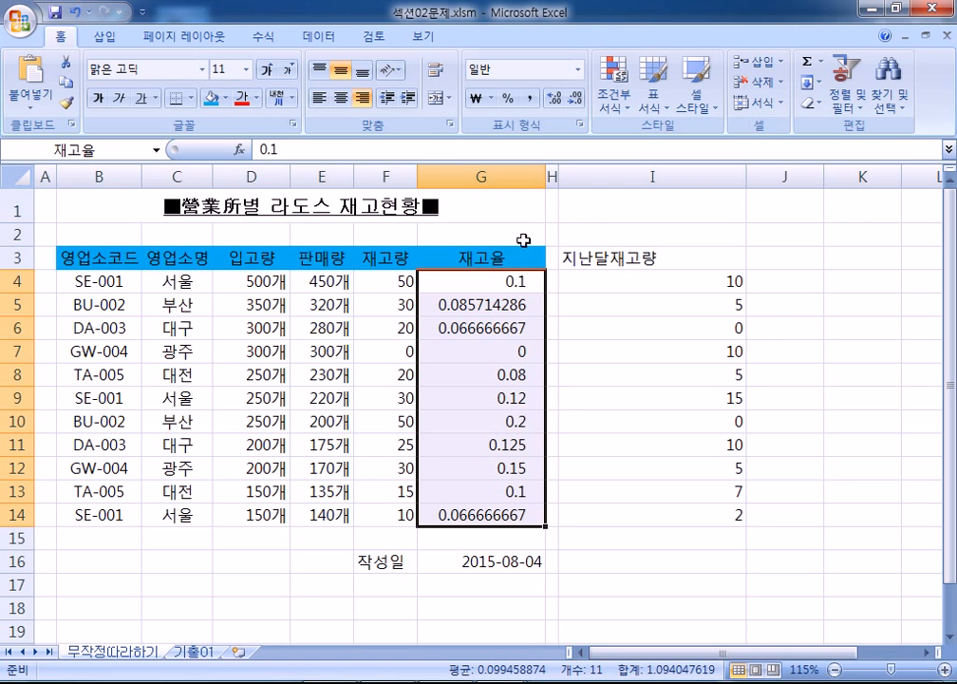
- Format the stock rates in G4:G14 as percentages with two decimal places
left_click(508, 99)
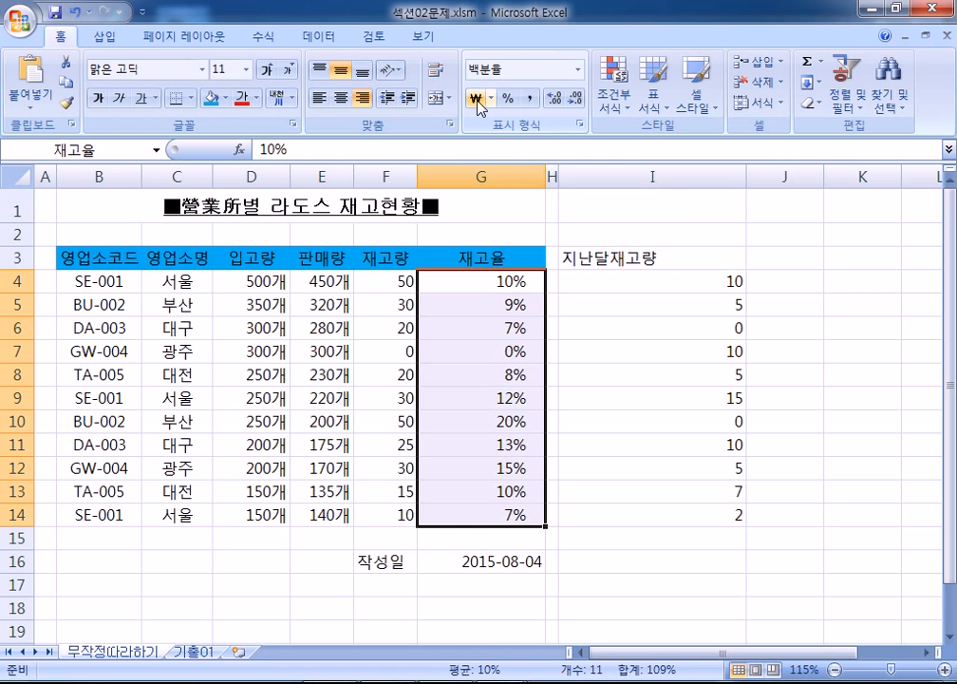
left_click(556, 100)
left_click(557, 99)
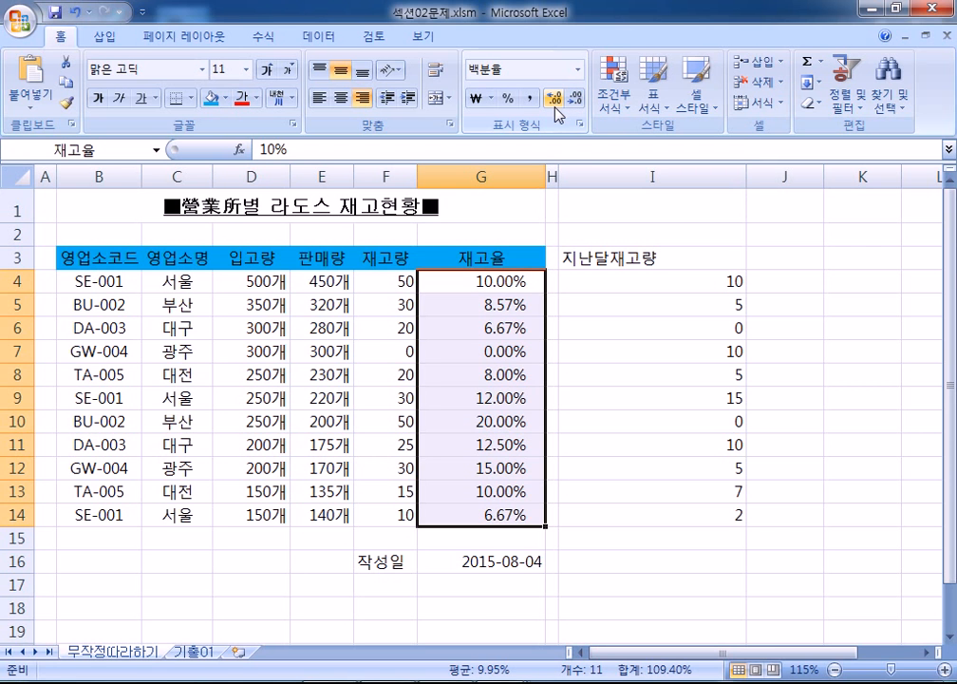
left_click(557, 100)
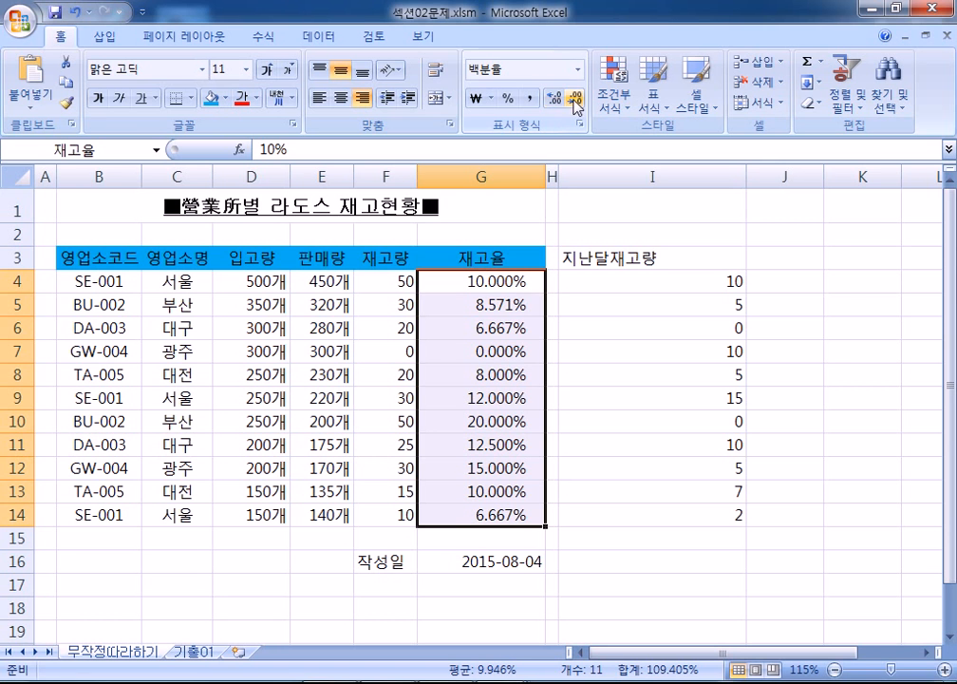
left_click(575, 100)
left_click(556, 99)
left_click(575, 100)
left_click(575, 100)
left_click(553, 99)
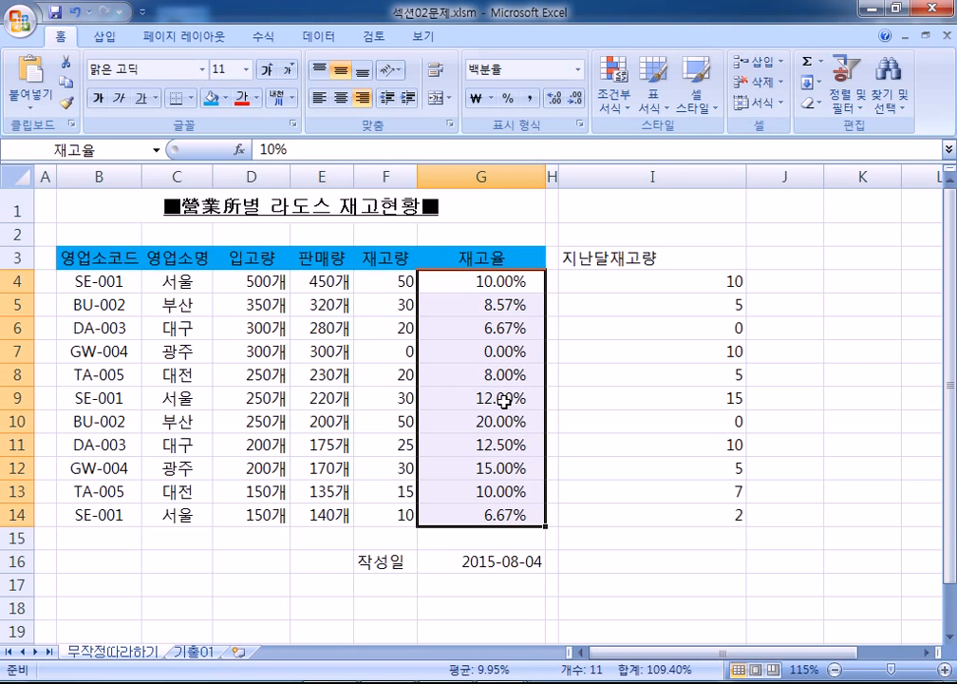
- Apply the custom date format yyyy"年" mm"月" dd"日" to the 작성일 date in G16
left_click(481, 176)
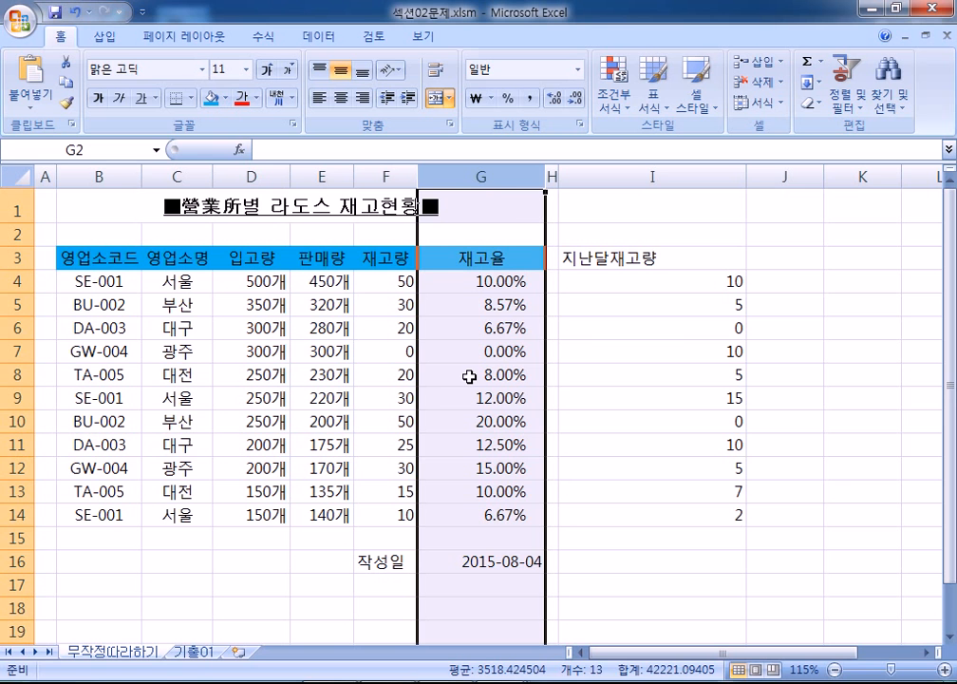
scroll(470, 378, "down", 2)
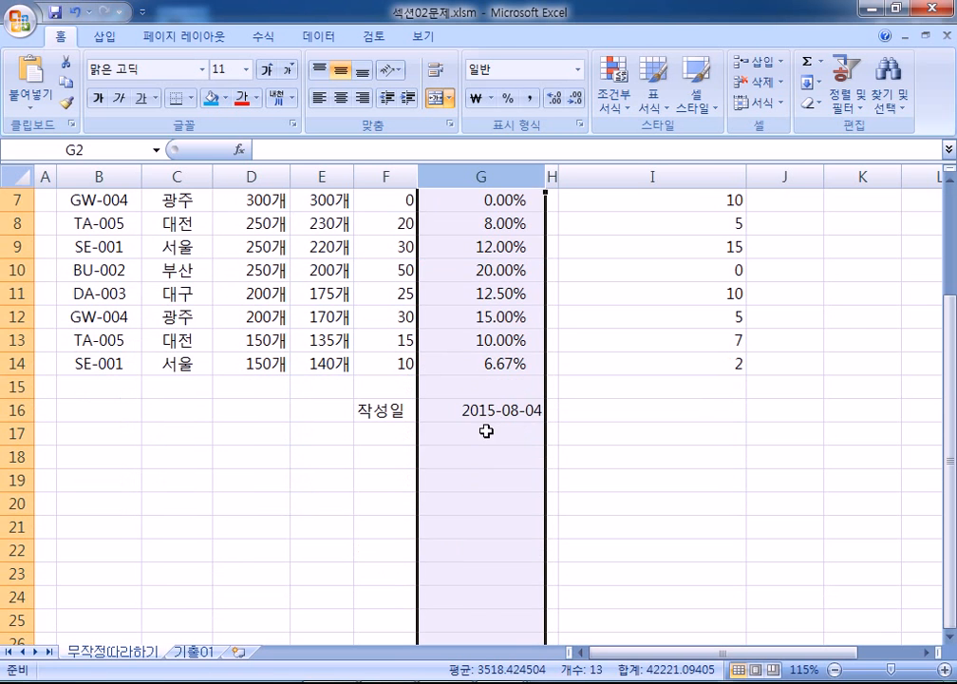
left_click(470, 410)
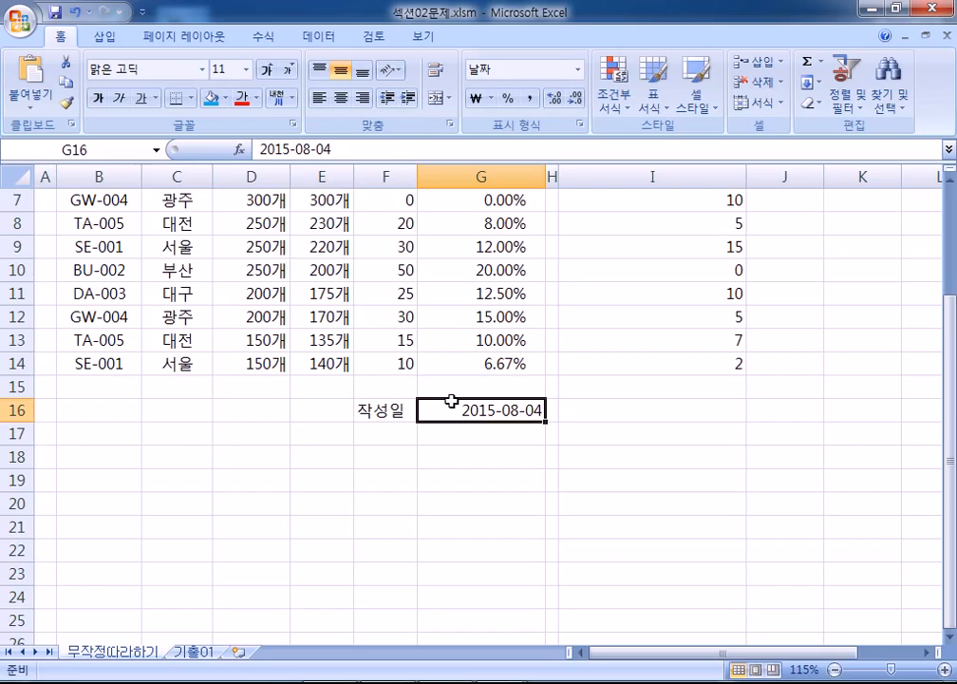
scroll(432, 379, "down", 2)
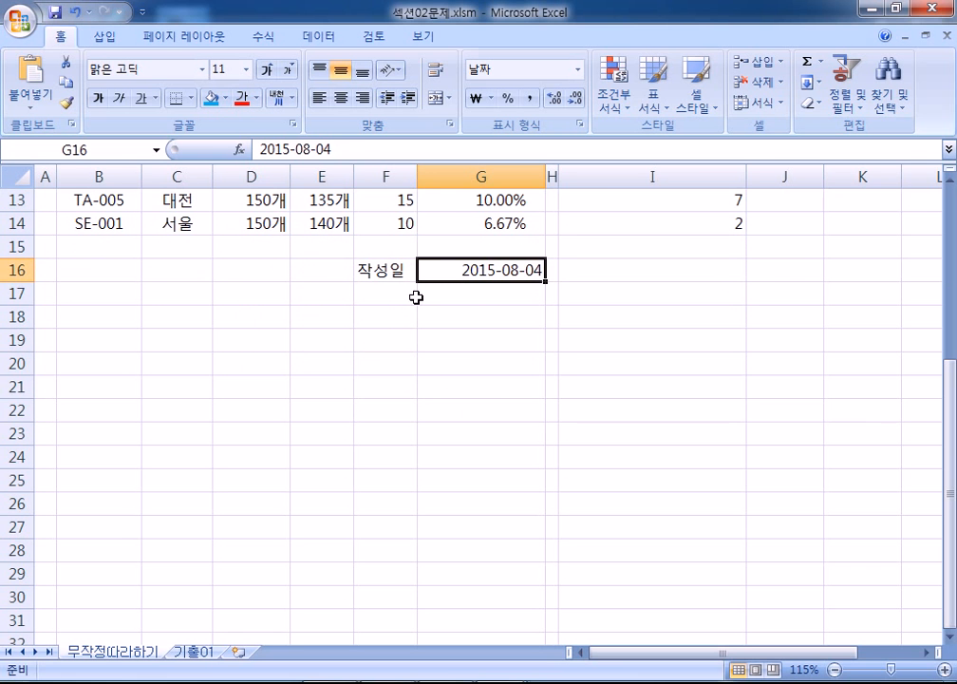
key("ctrl+1")
left_click(420, 174)
left_click_drag(489, 144, 405, 49)
left_click(359, 241)
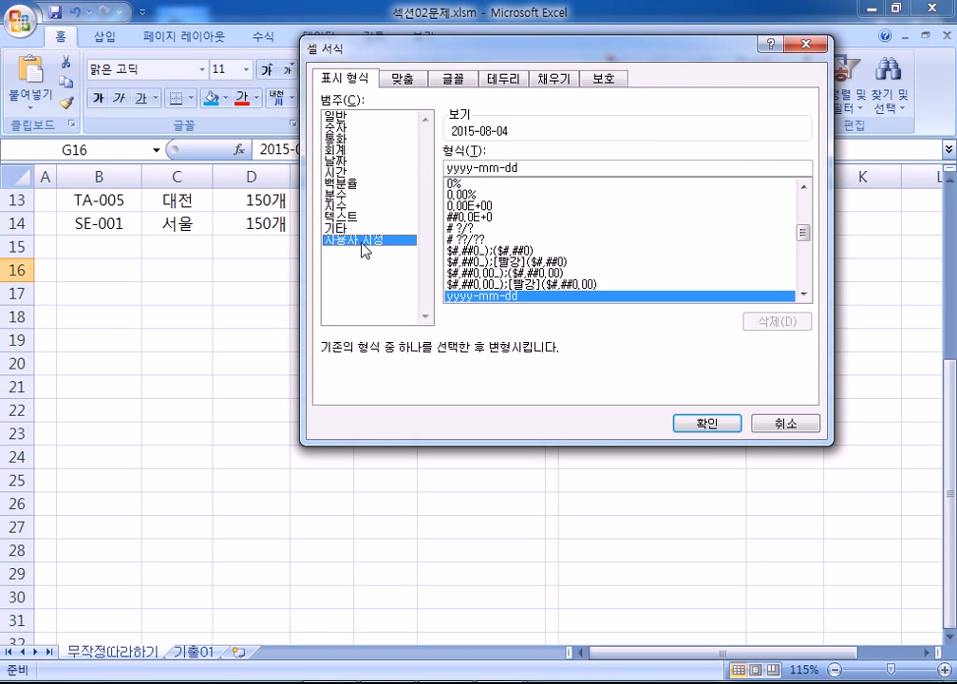
left_click(804, 294)
left_click(803, 294)
left_click(803, 293)
left_click(804, 293)
left_click(534, 262)
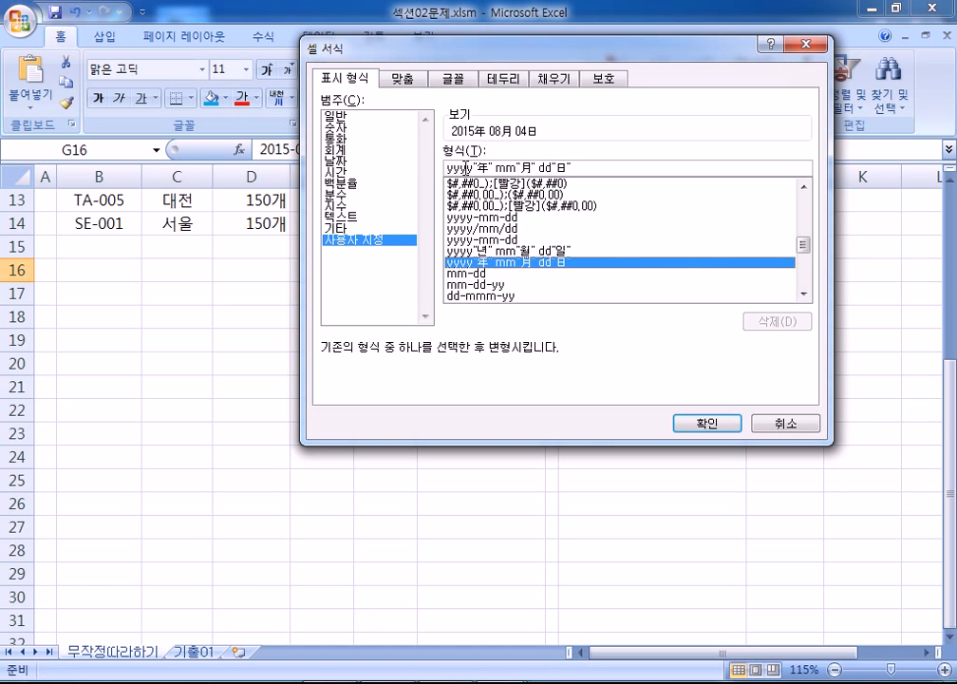
left_click_drag(456, 52, 713, 33)
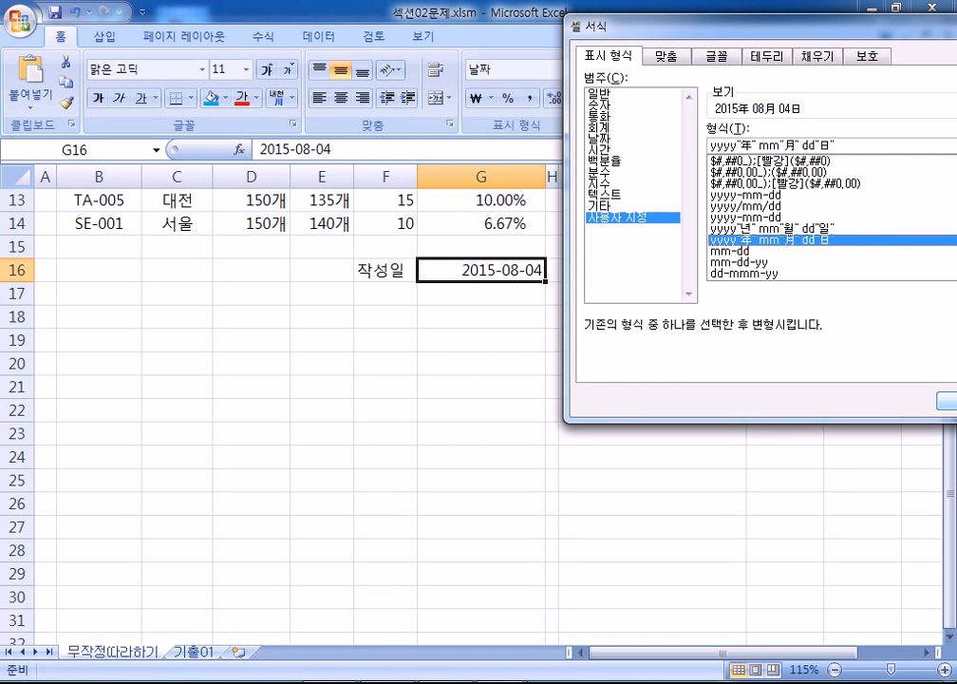
key("Return")
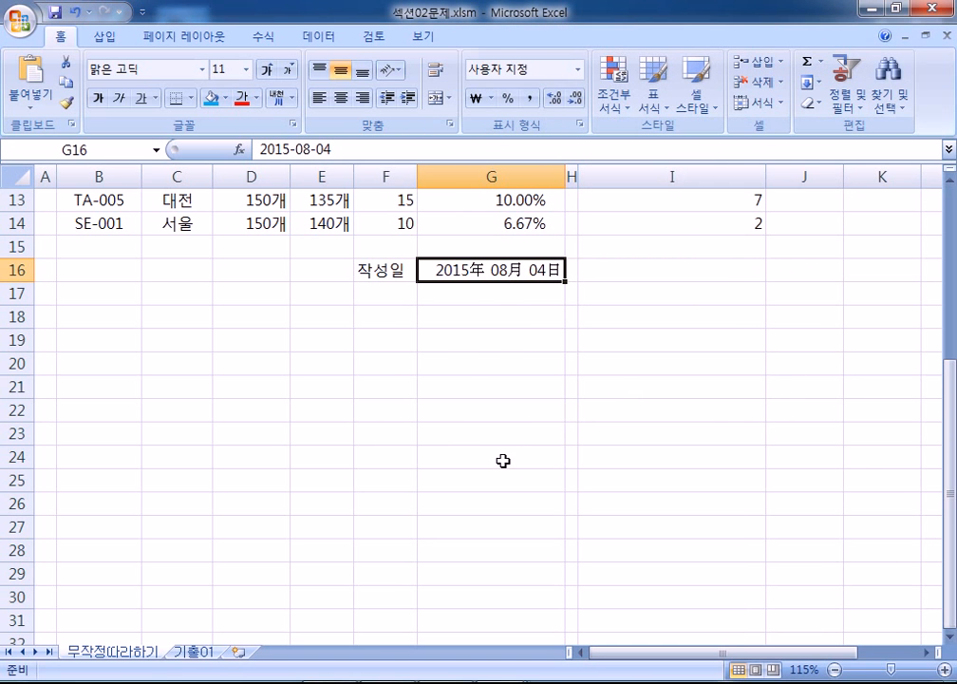
- Review the formatted stock rates in G4:G14 and the date in G16
scroll(504, 458, "up", 3)
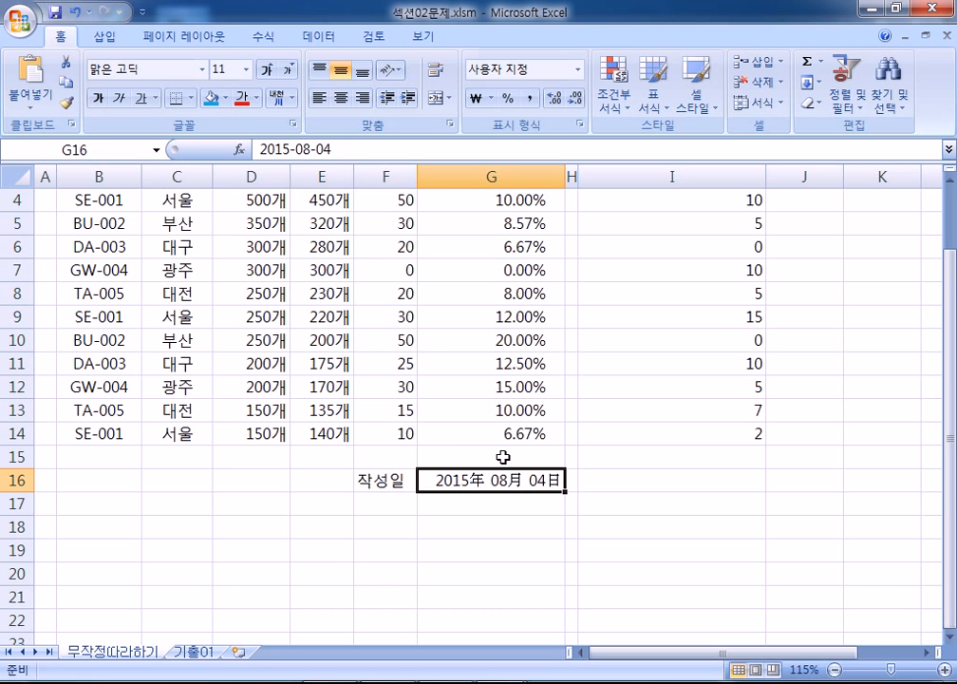
scroll(456, 453, "up", 1)
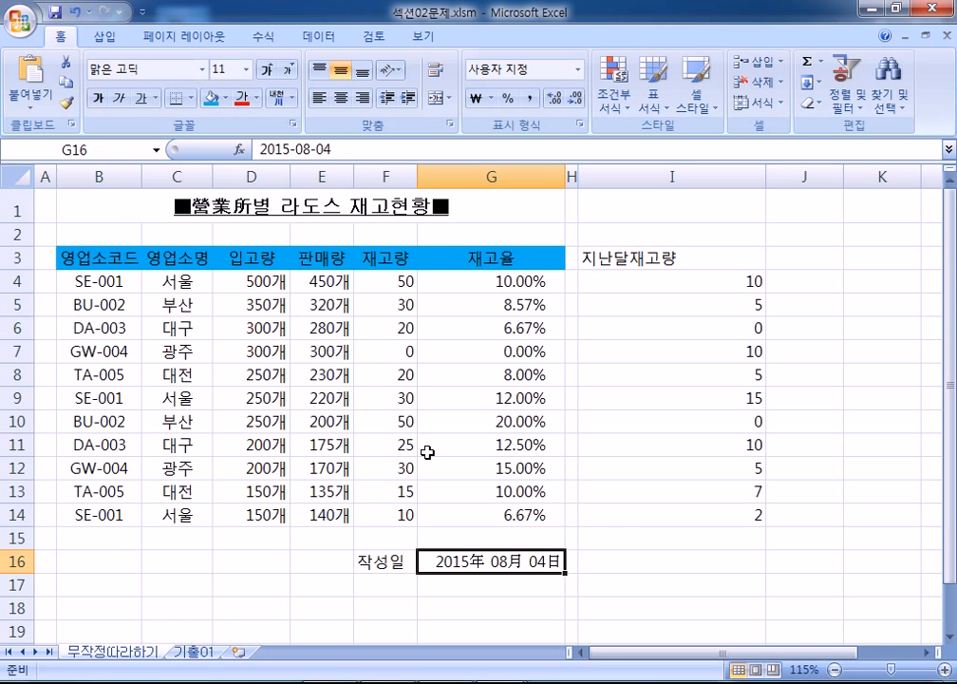
left_click(482, 378)
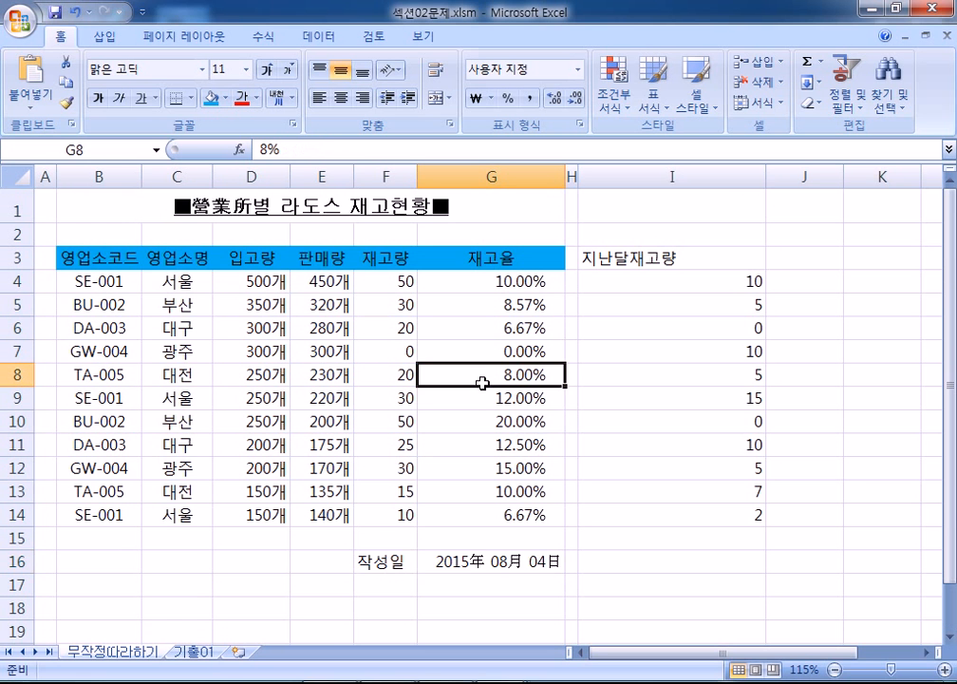
left_click(477, 560)
left_click_drag(428, 285, 472, 513)
left_click(470, 515)
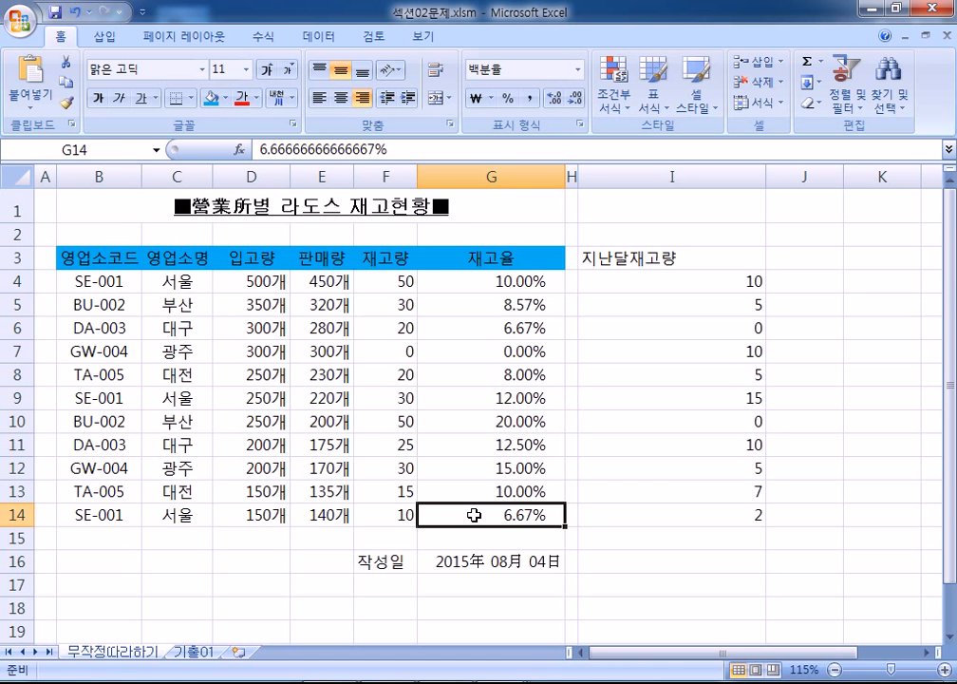
left_click_drag(494, 278, 486, 508)
scroll(429, 506, "down", 1)
left_click(492, 482)
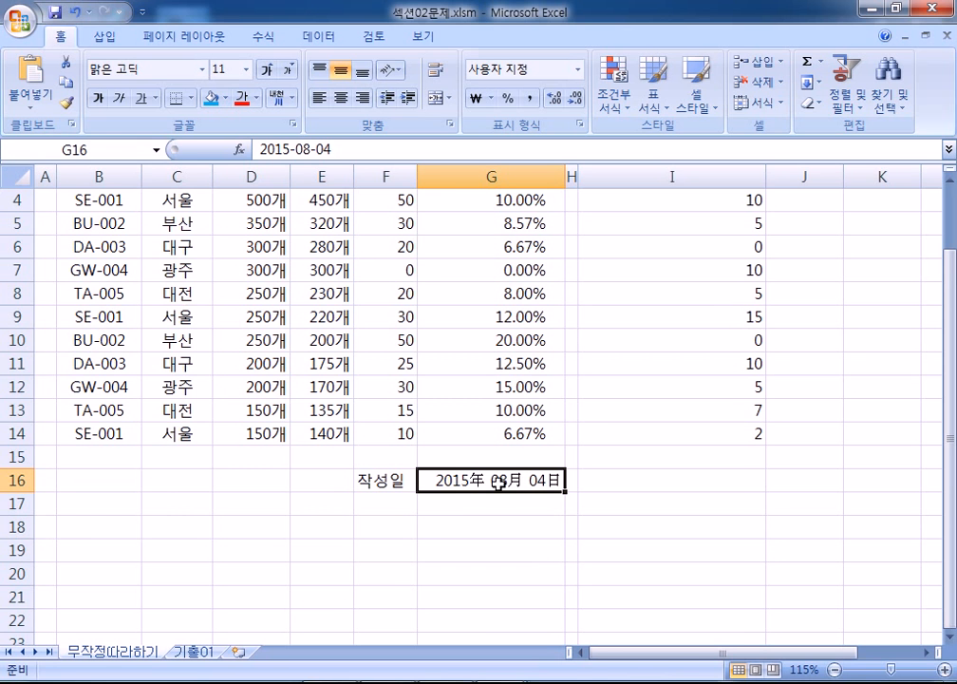
- Undo the date format in G16 and the percentage and alignment changes in G4:G14
key("ctrl+z")
key("ctrl+z")
key("ctrl+z")
key("ctrl+z")
key("ctrl+z")
key("ctrl+z")
key("ctrl+z")
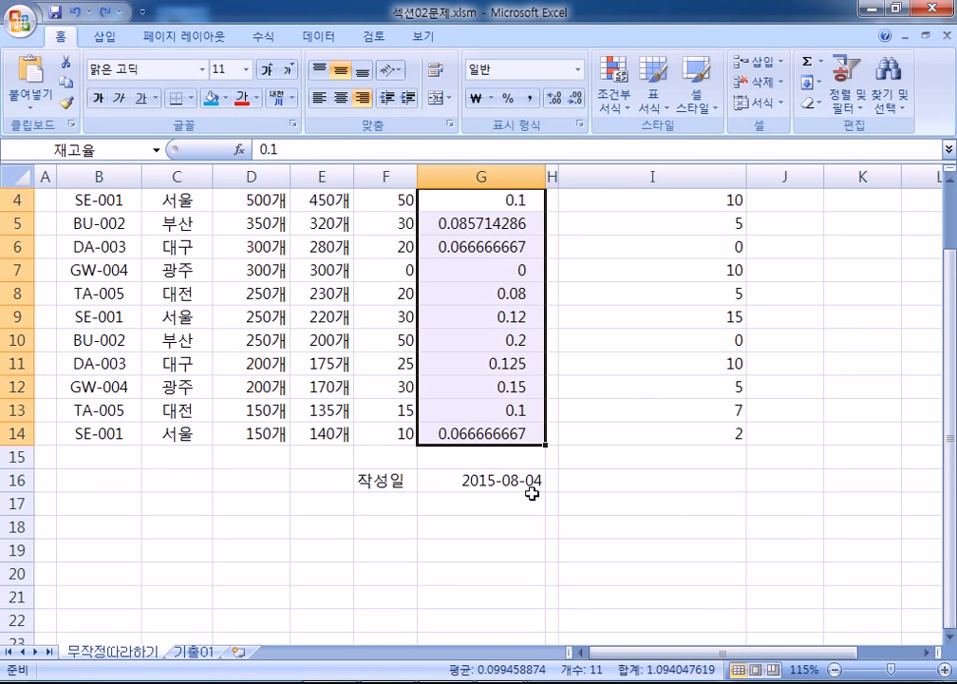
key("ctrl+z")
scroll(441, 418, "up", 1)
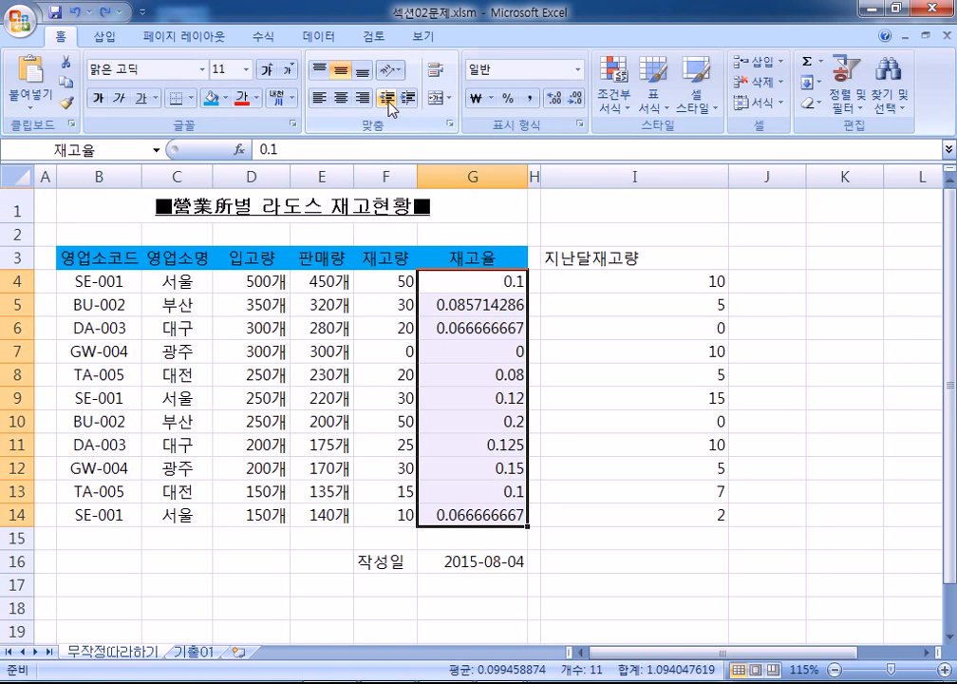
- Set the horizontal alignment of G4:G14 to 오른쪽 (들여쓰기) with an indent of 1 in the cell format settings
key("ctrl+1")
left_click(667, 56)
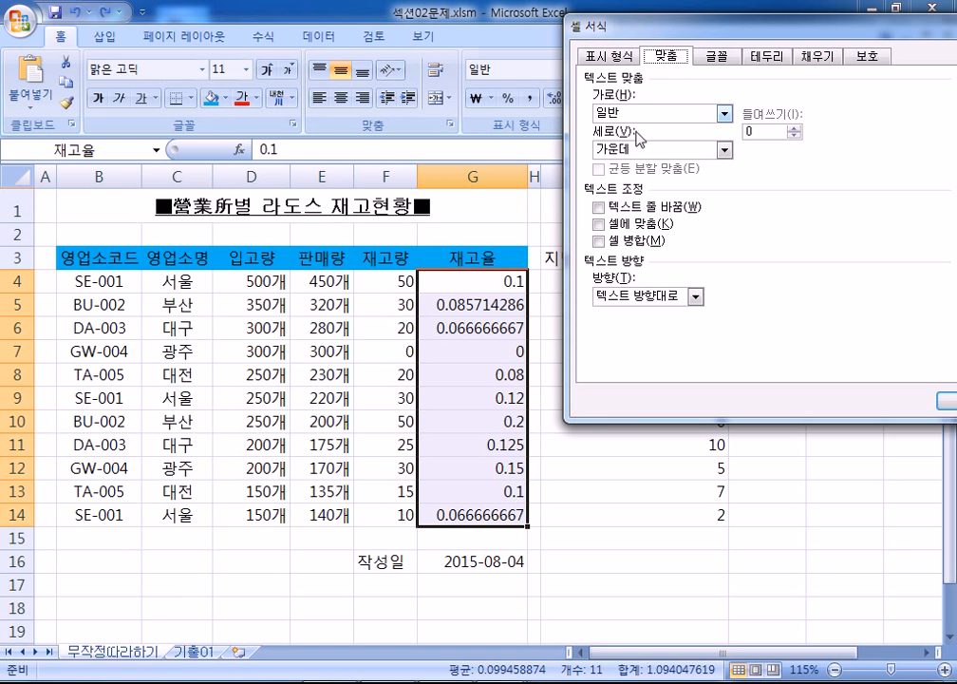
left_click(646, 114)
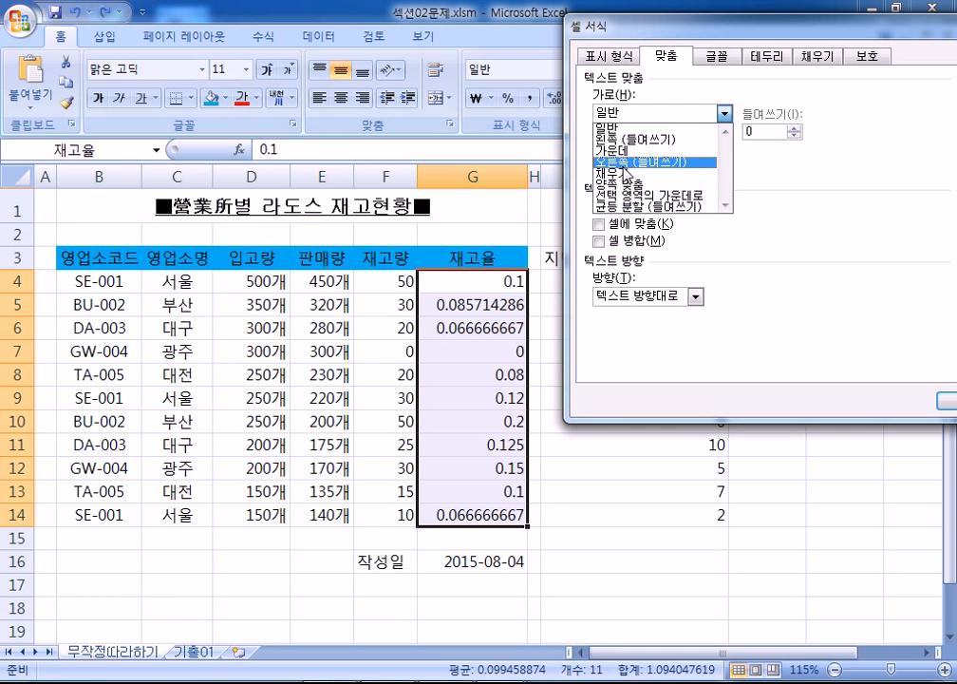
left_click(623, 163)
double_click(750, 131)
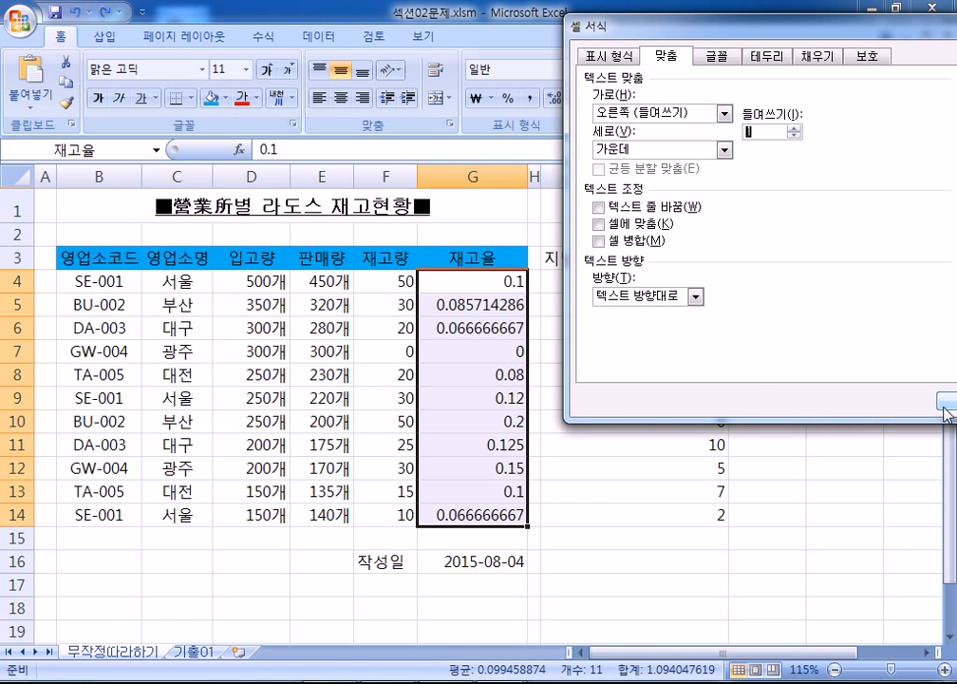
left_click_drag(607, 27, 431, 18)
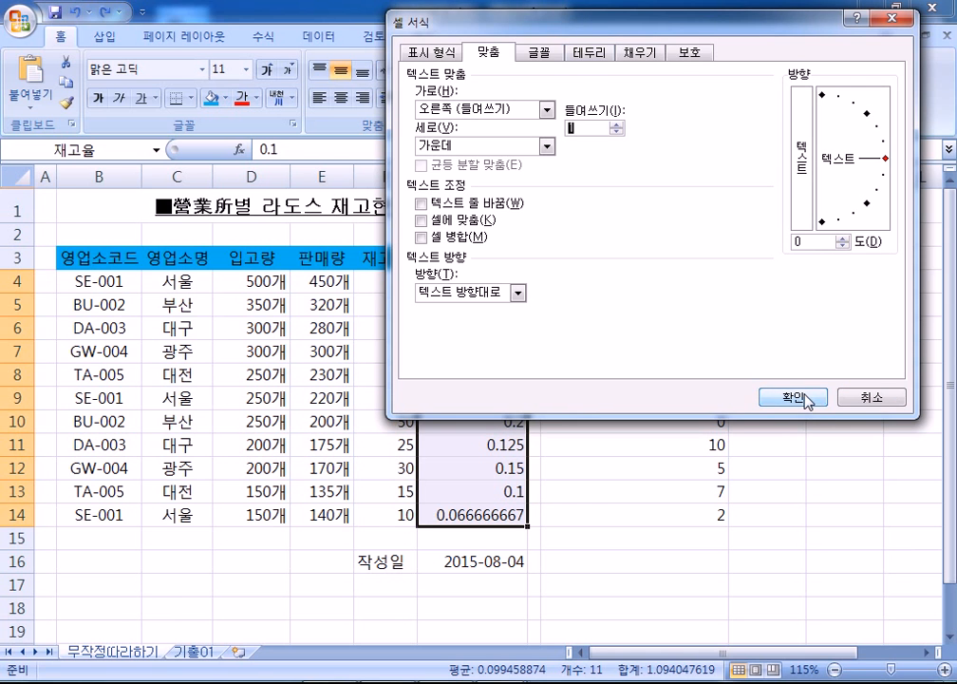
- Format the stock rates in G4:G14 as 백분율 with 2 decimal places
left_click(429, 52)
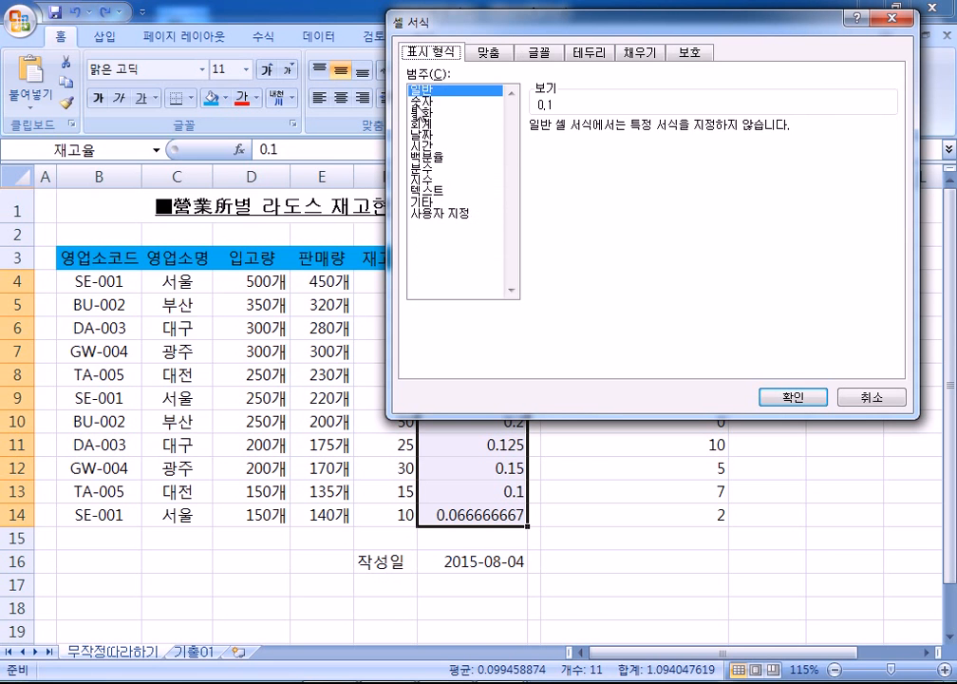
left_click(422, 157)
left_click(669, 125)
left_click(670, 125)
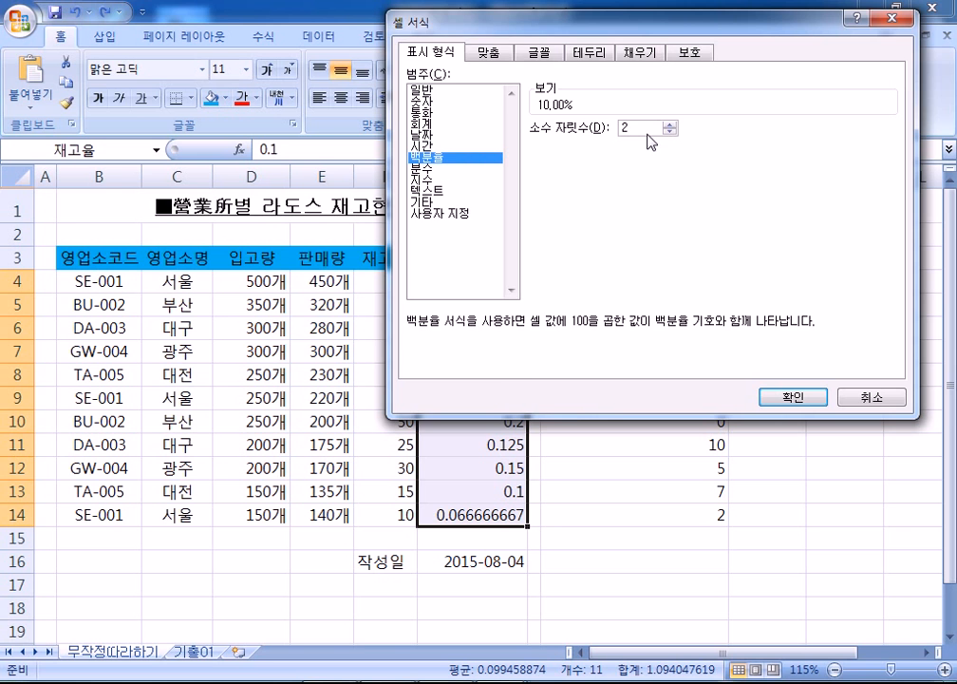
left_click_drag(672, 21, 902, 21)
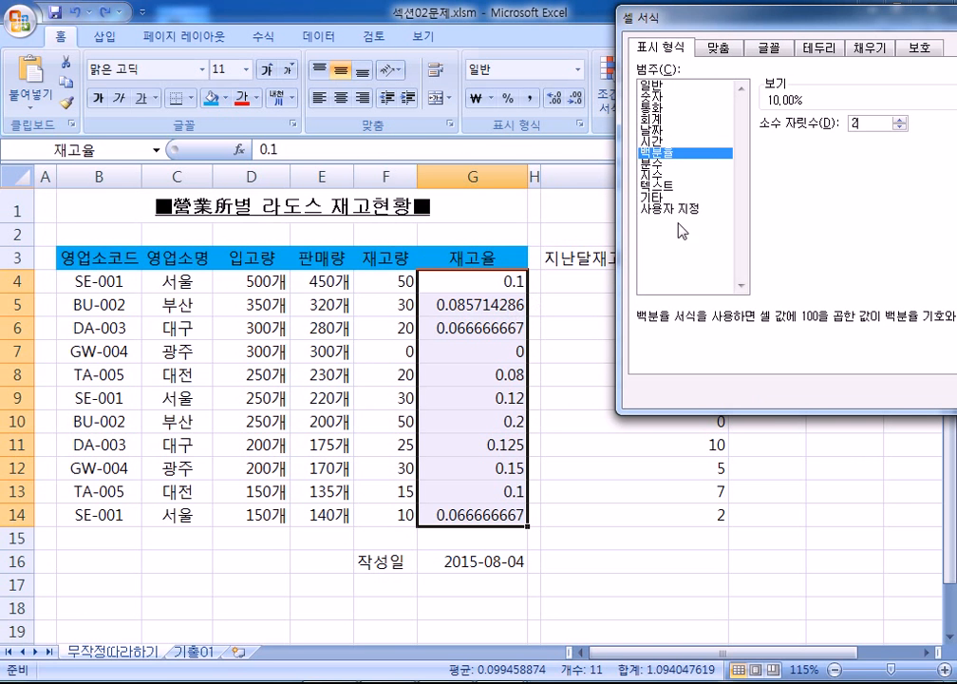
left_click_drag(756, 21, 662, 27)
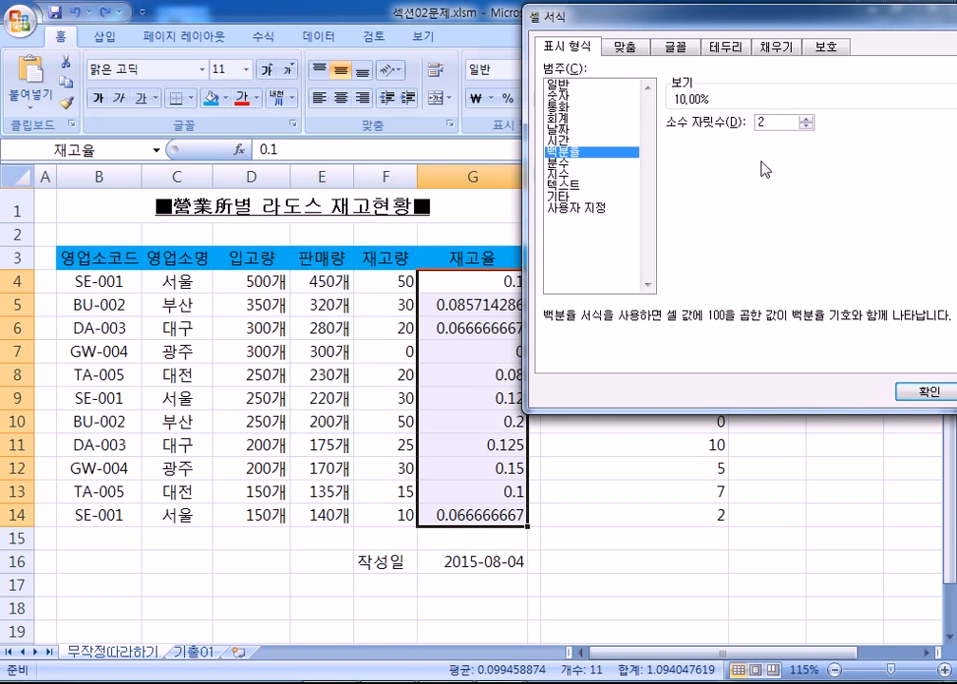
left_click(911, 401)
- Review the number format and alignment settings of the stock rates in G4:G14
left_click(485, 166)
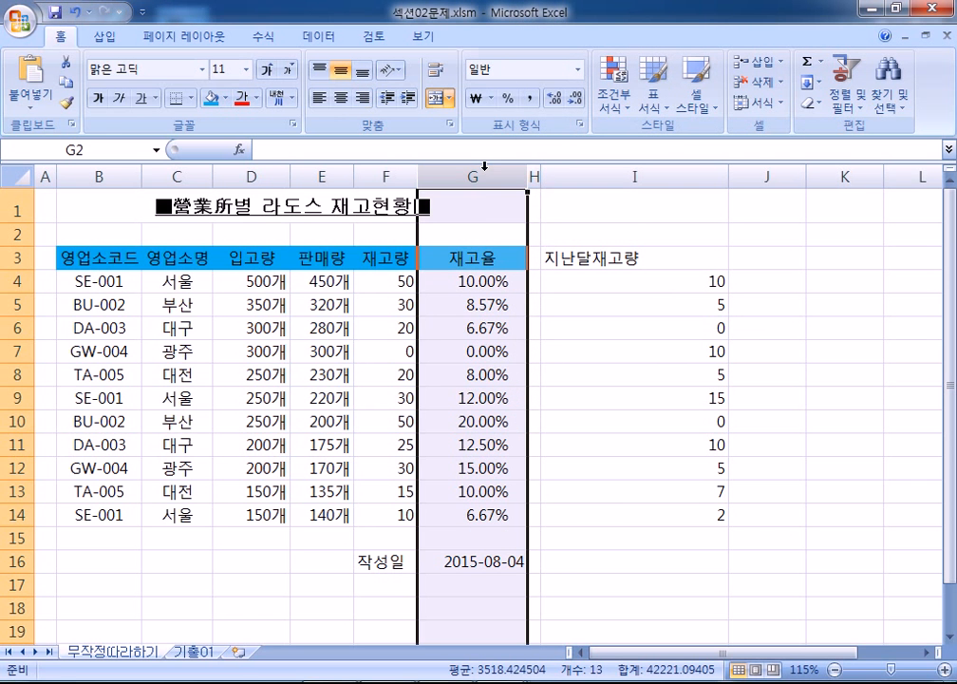
left_click(499, 290)
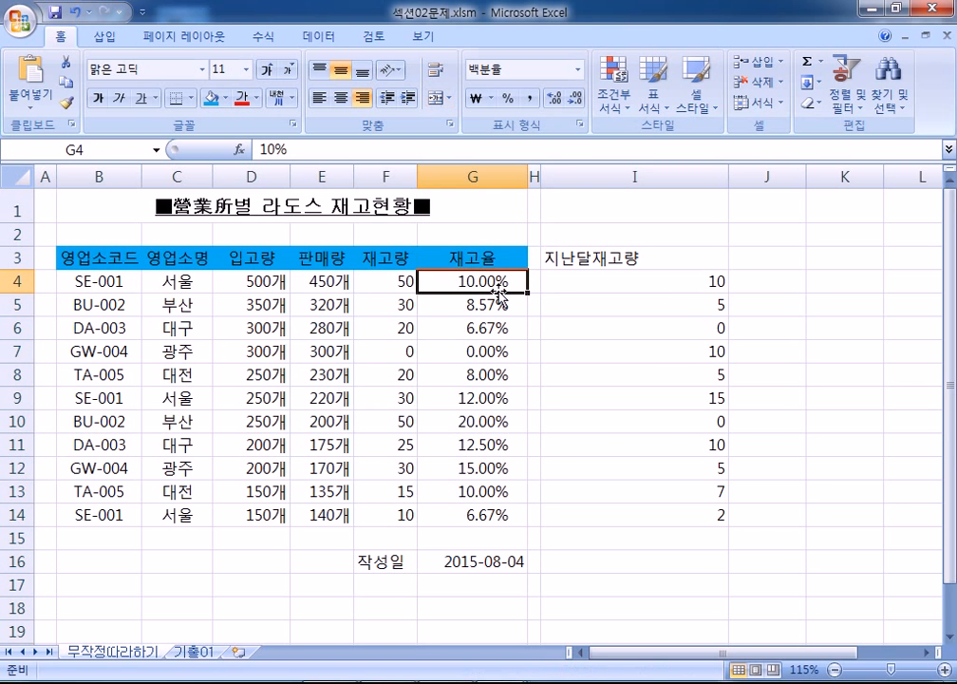
left_click_drag(498, 290, 522, 513)
key("ctrl+1")
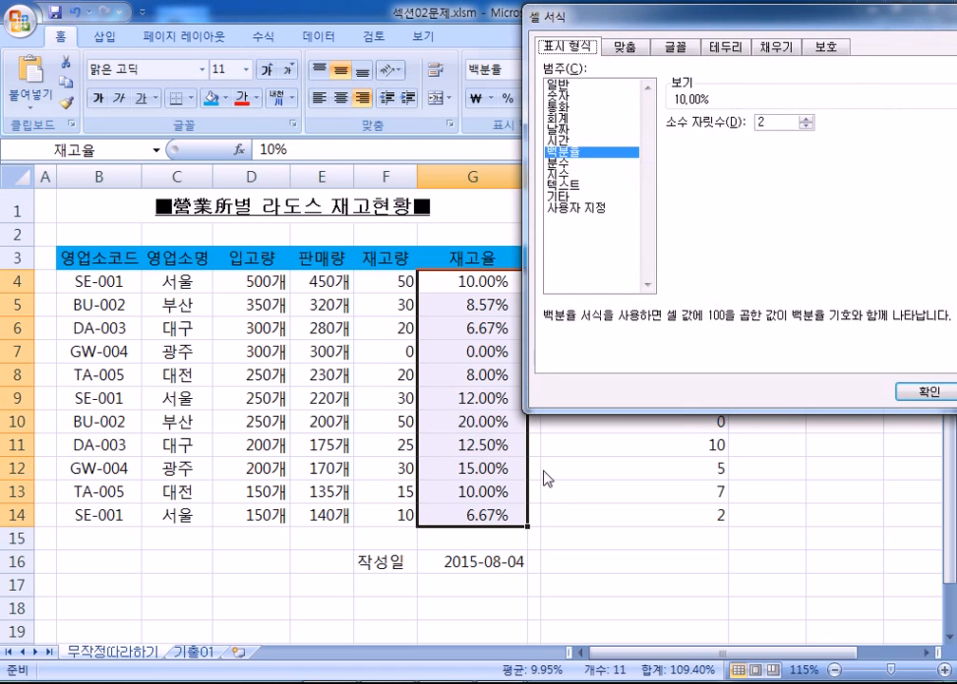
left_click(625, 45)
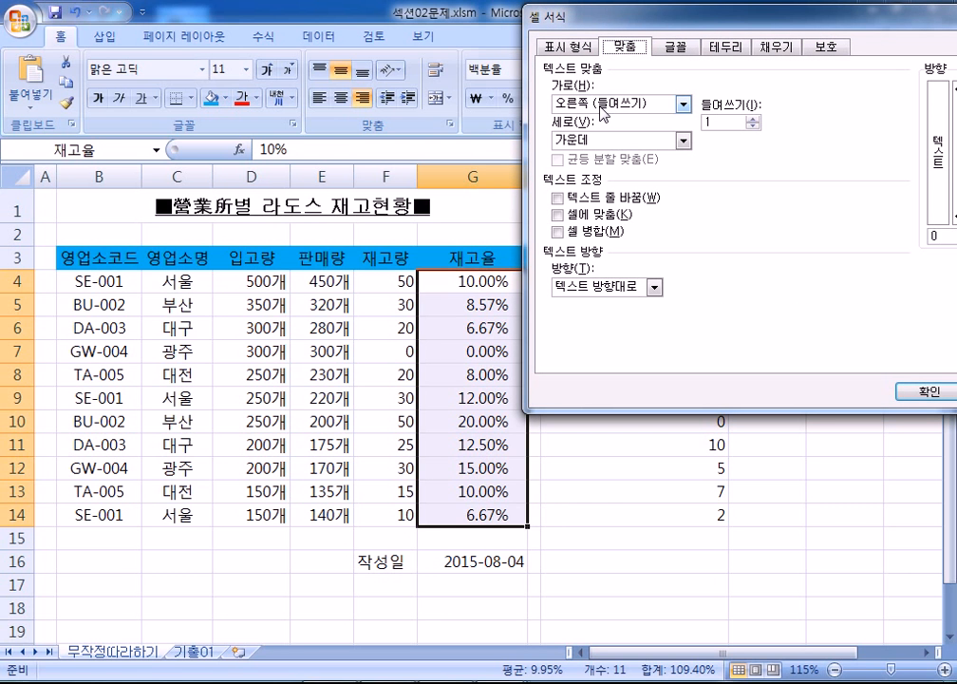
left_click(564, 45)
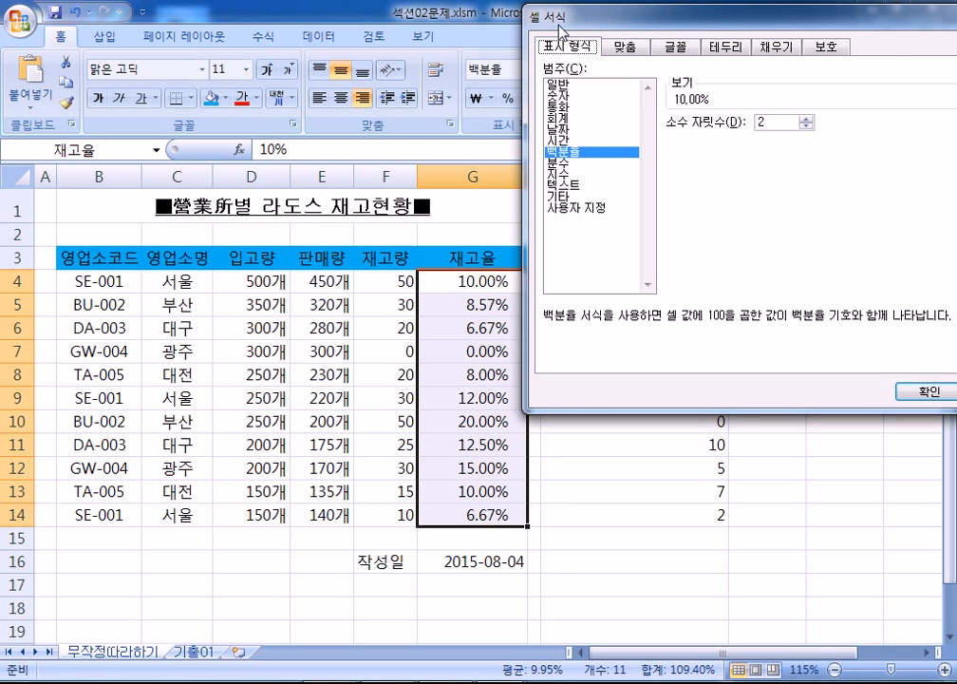
left_click_drag(561, 16, 627, 72)
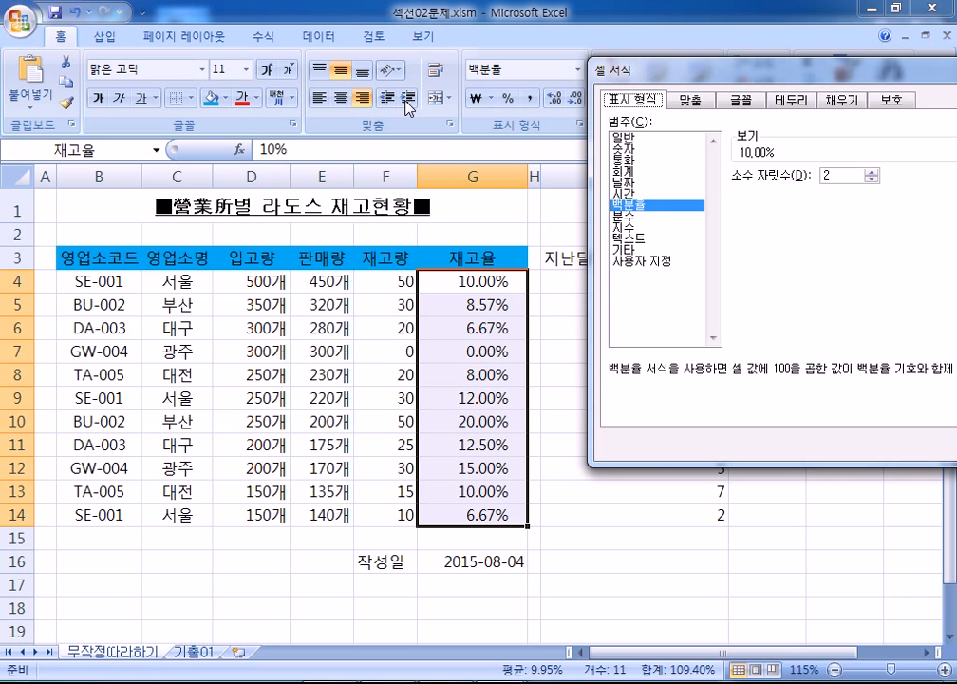
left_click_drag(696, 70, 576, 68)
left_click(574, 99)
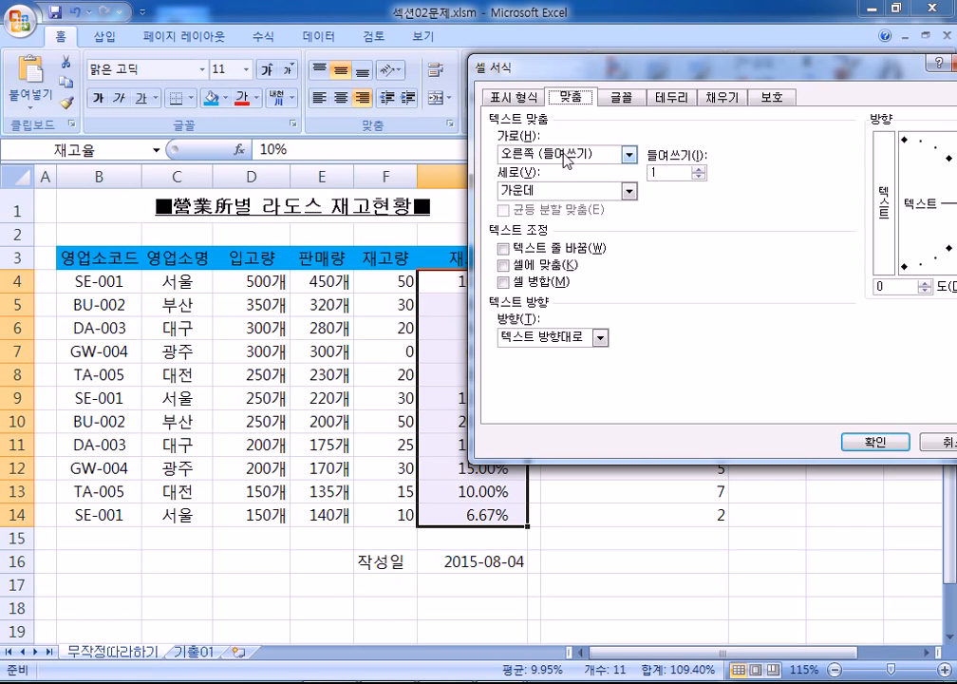
left_click(516, 97)
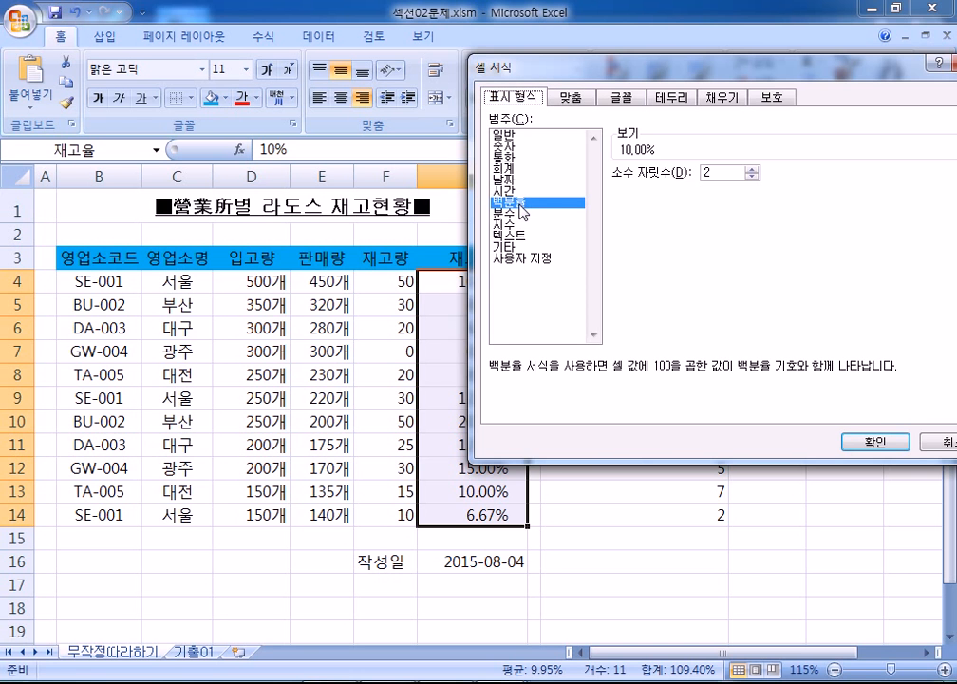
left_click_drag(565, 76, 644, 53)
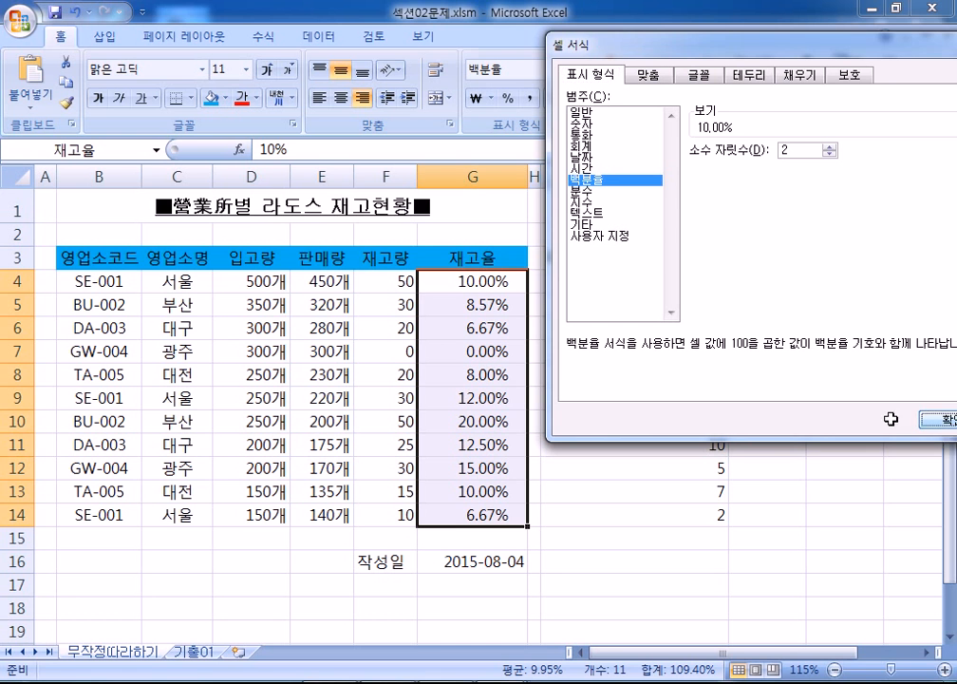
left_click(939, 425)
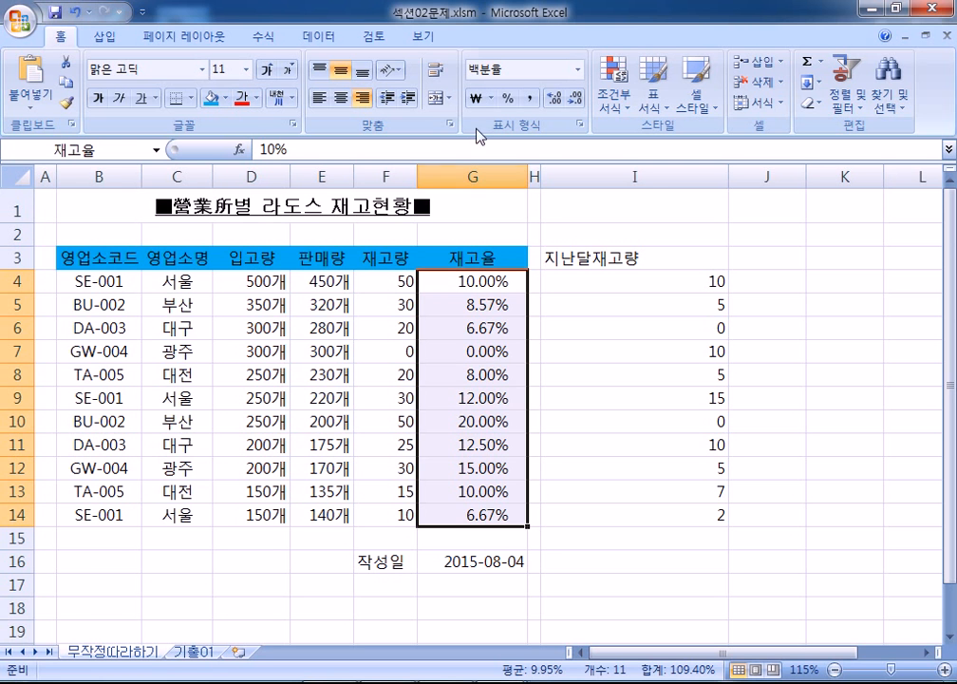
scroll(453, 341, "down", 1)
scroll(465, 327, "up", 1)
key("alt+Tab")
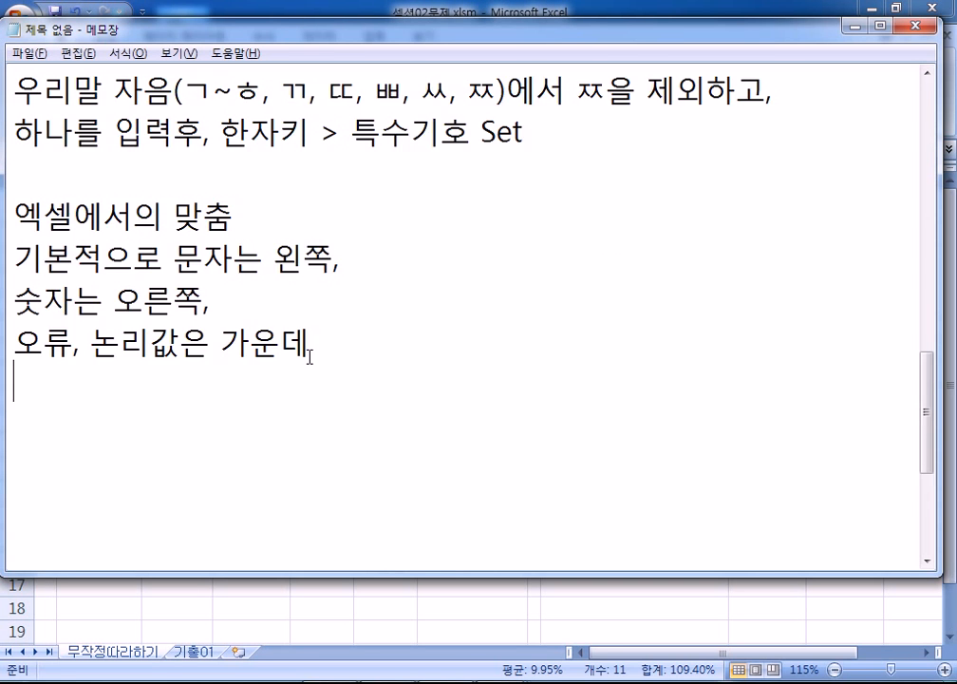
scroll(285, 350, "down", 1)
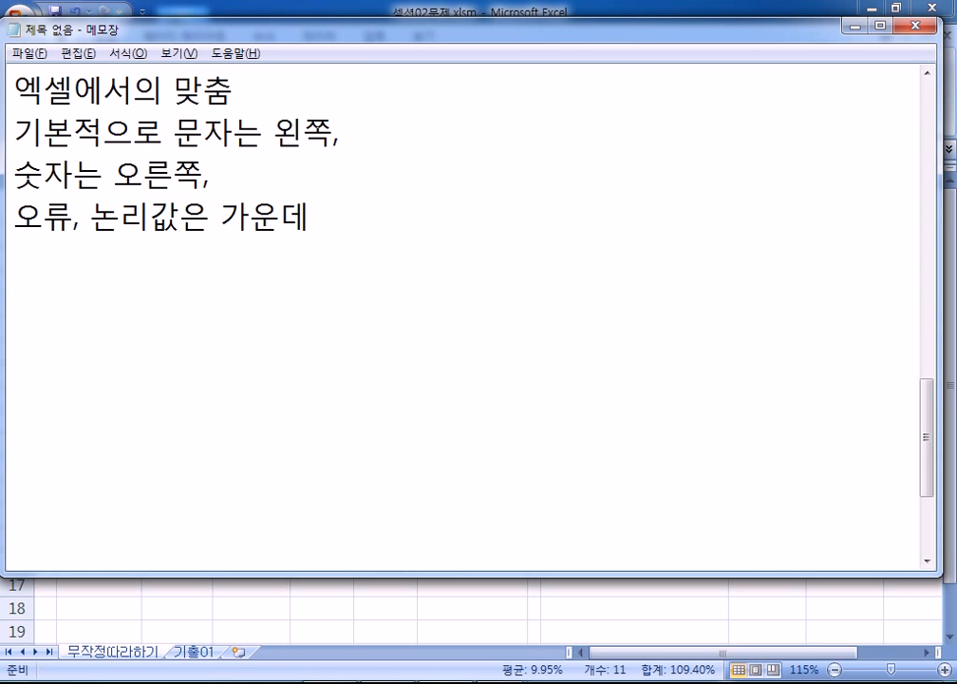
type("ㅡ")
key("BackSpace")
type("MOS")
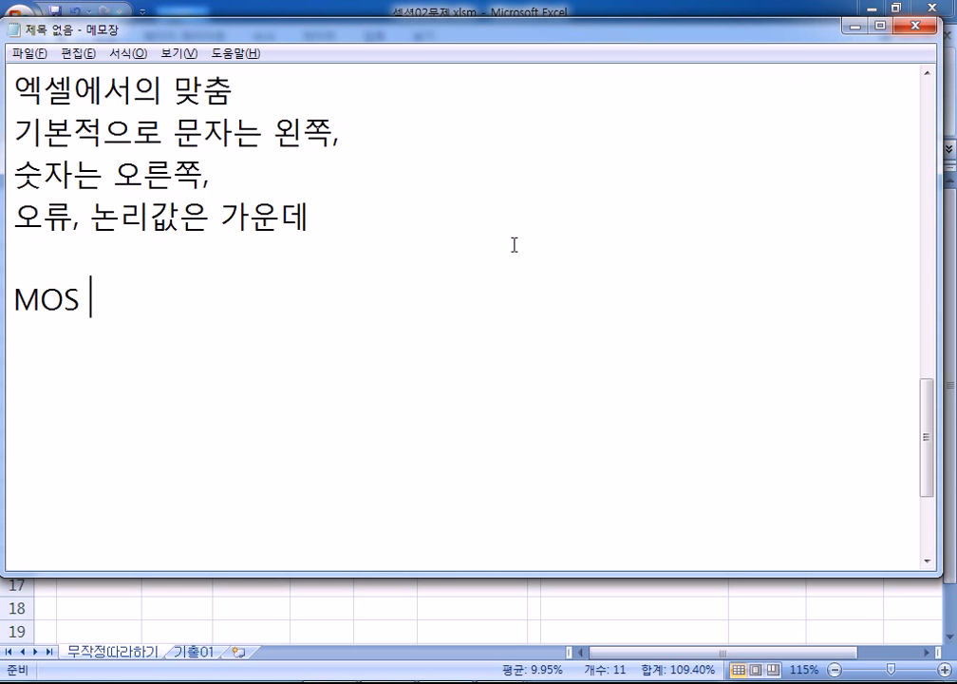
left_click_drag(95, 303, 11, 302)
key("BackSpace")
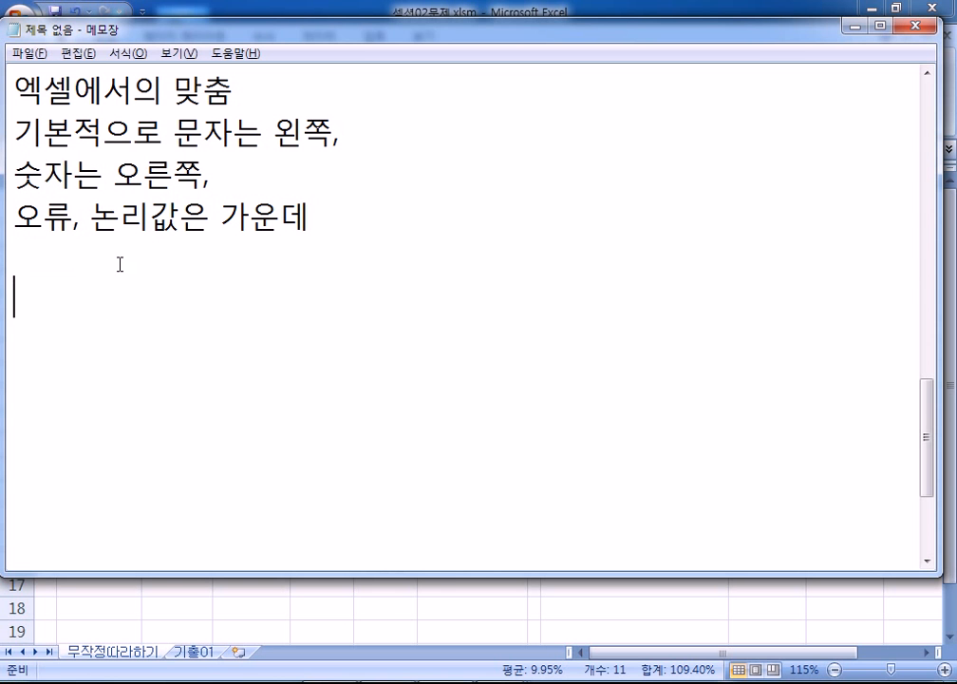
left_click(857, 27)
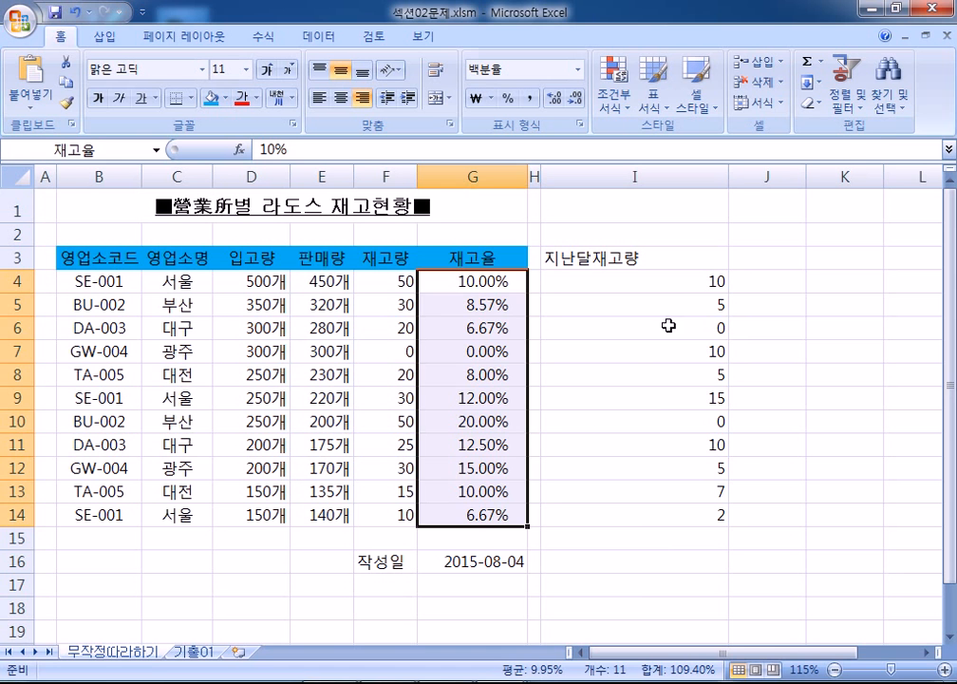
- Narrow column I and compare the 재고량 values in F4:F14 with the 지난달재고량 values in I4:I14
left_click_drag(675, 282, 676, 516)
left_click_drag(728, 177, 656, 179)
left_click_drag(385, 282, 399, 514)
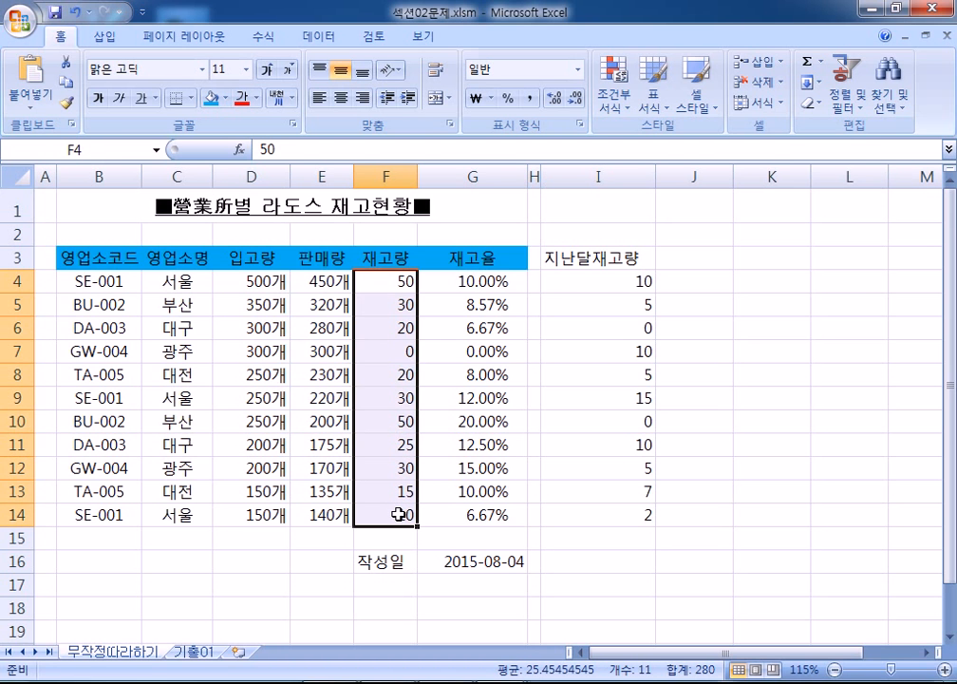
left_click_drag(609, 280, 577, 518)
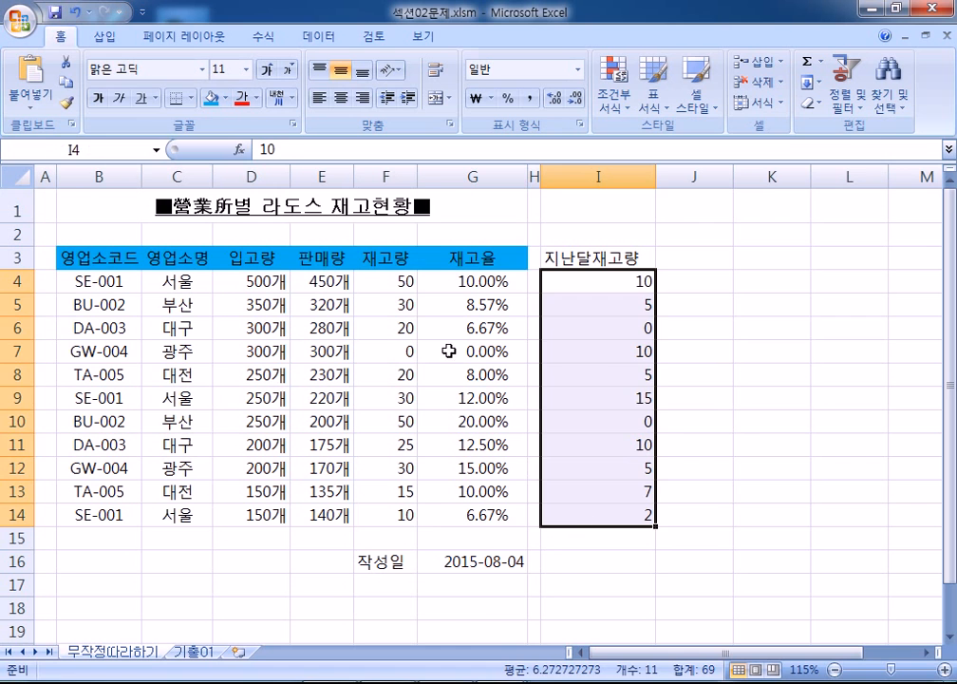
left_click(385, 281)
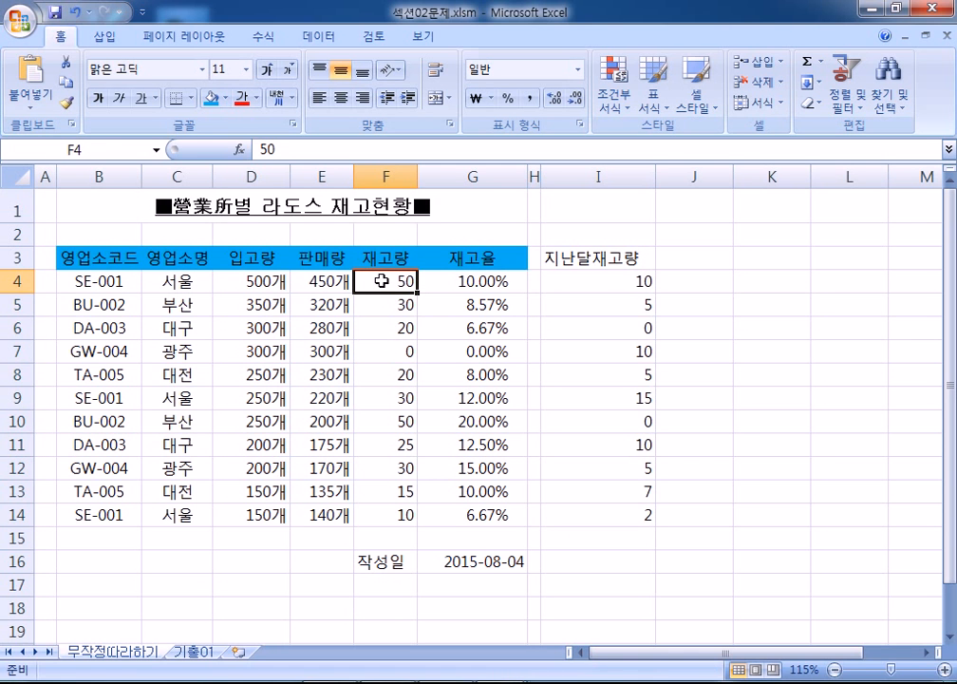
left_click(392, 303)
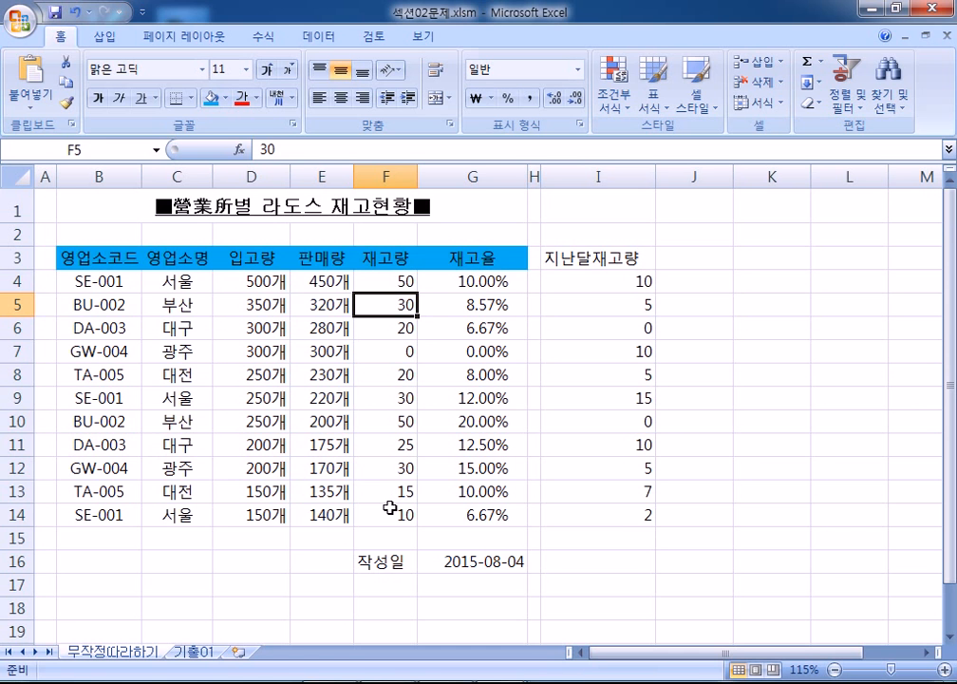
- Copy the 지난달재고량 values in I4:I14
left_click_drag(608, 278, 580, 513)
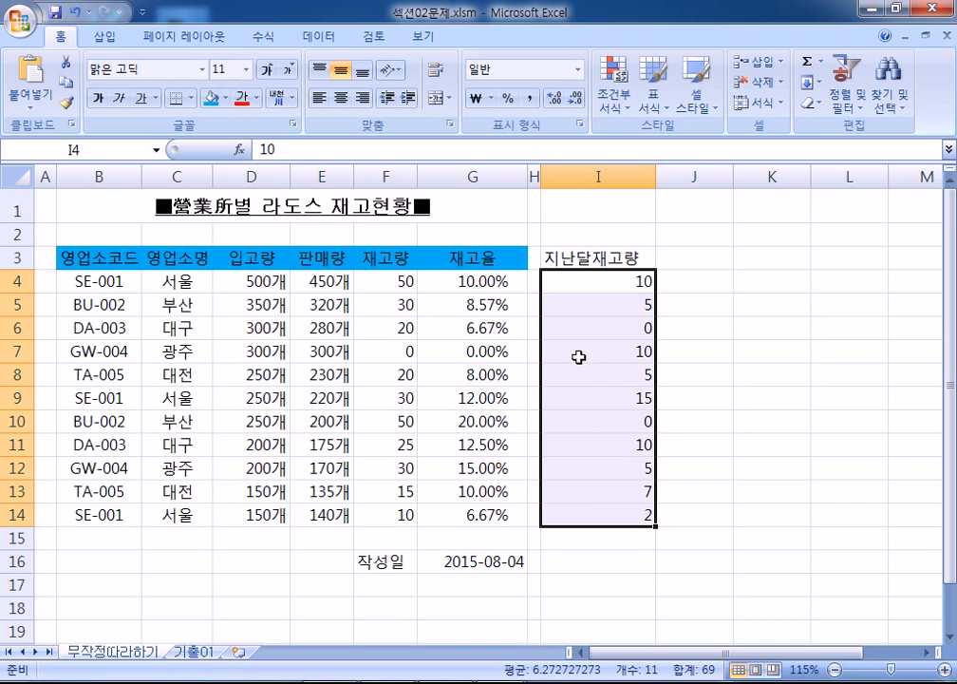
right_click(570, 280)
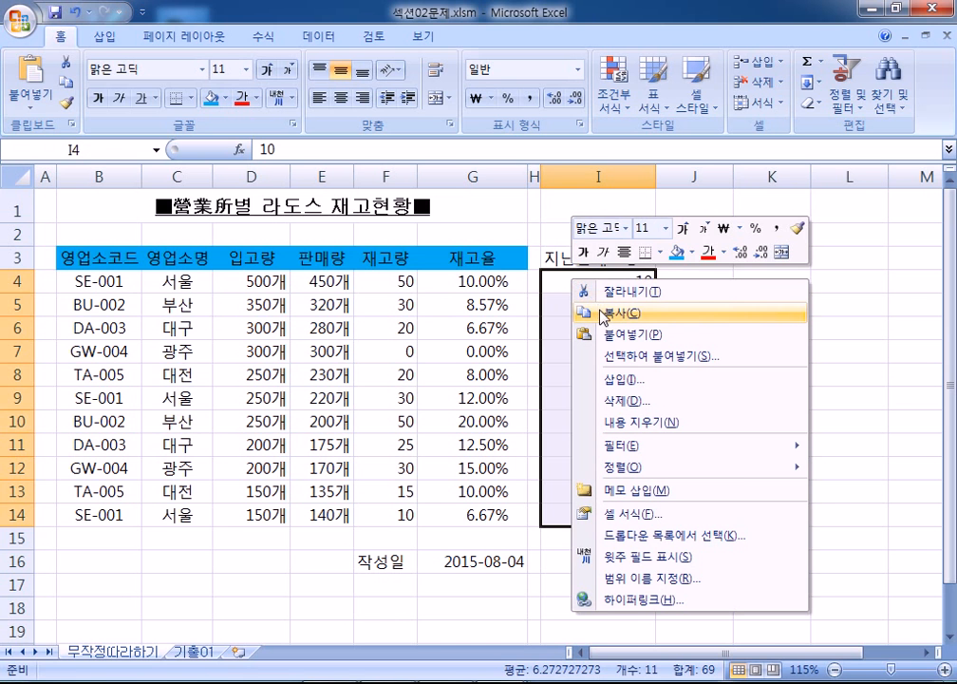
left_click(617, 312)
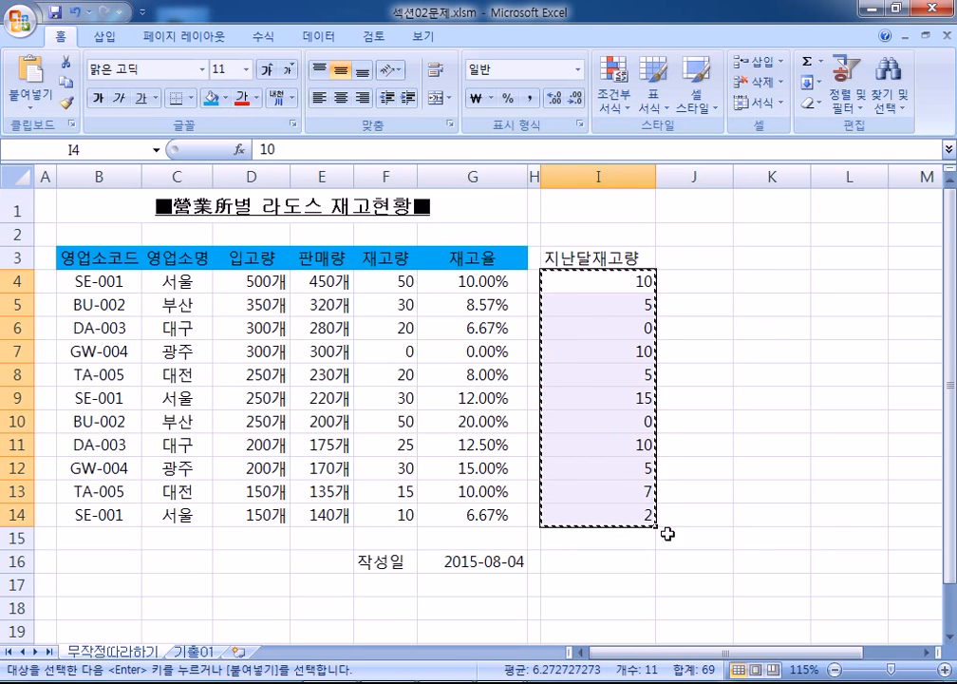
left_click(766, 538)
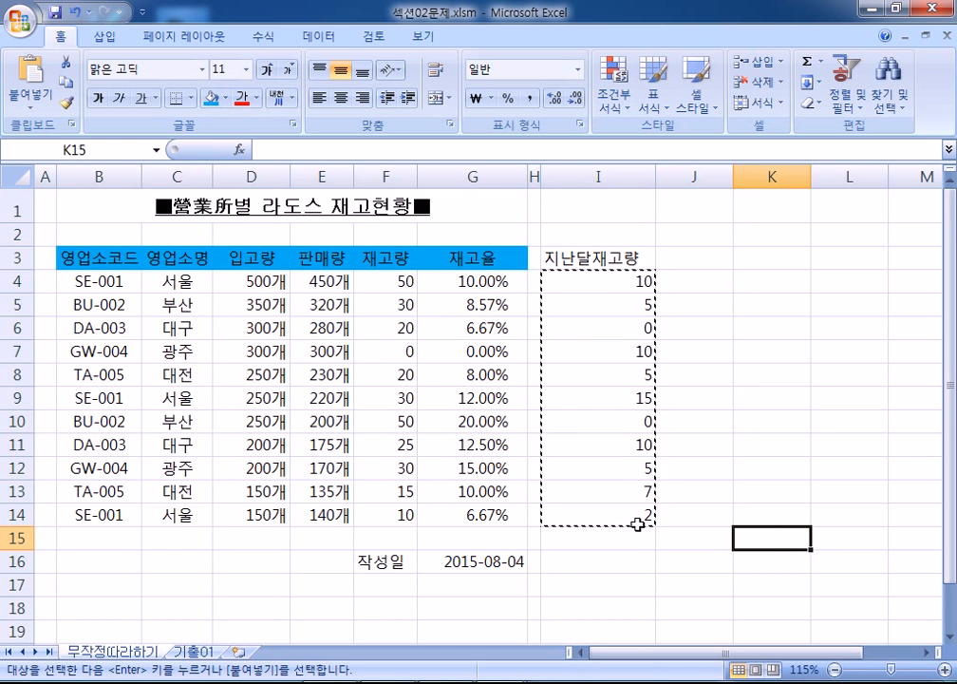
- Paste the copied values onto the 재고량 column from F4 with Paste Special, using the 더하기 operation, and end copy mode
left_click(371, 282)
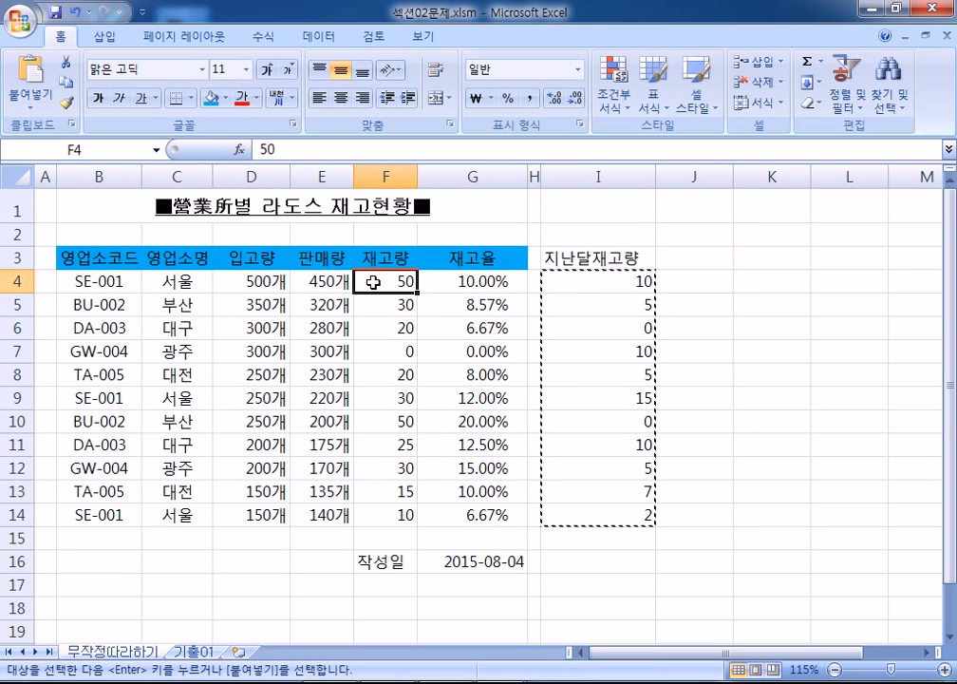
right_click(392, 283)
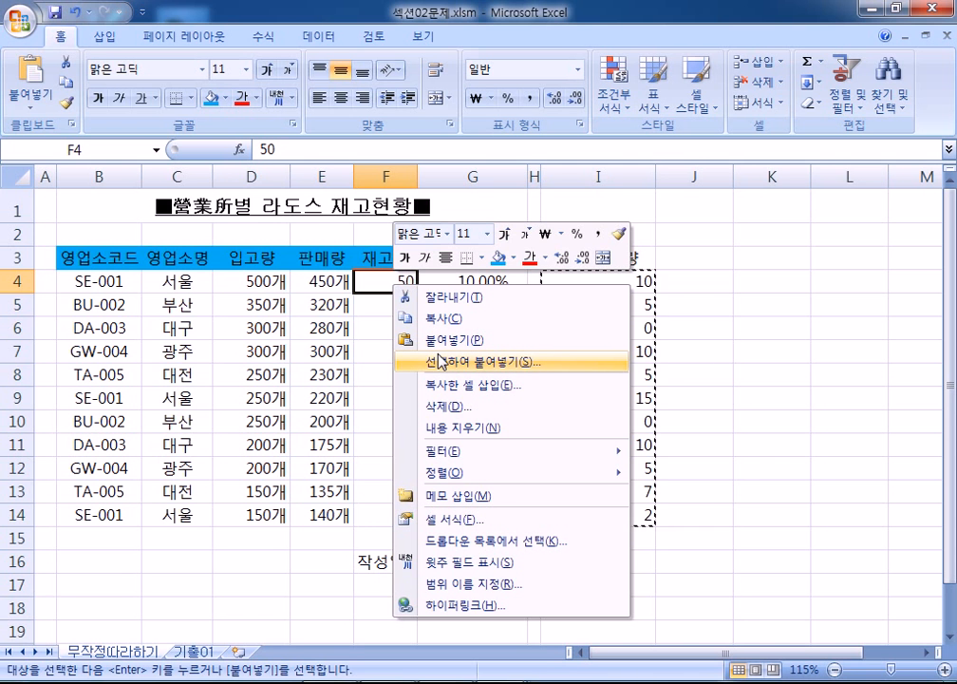
left_click(442, 361)
left_click_drag(451, 200, 704, 26)
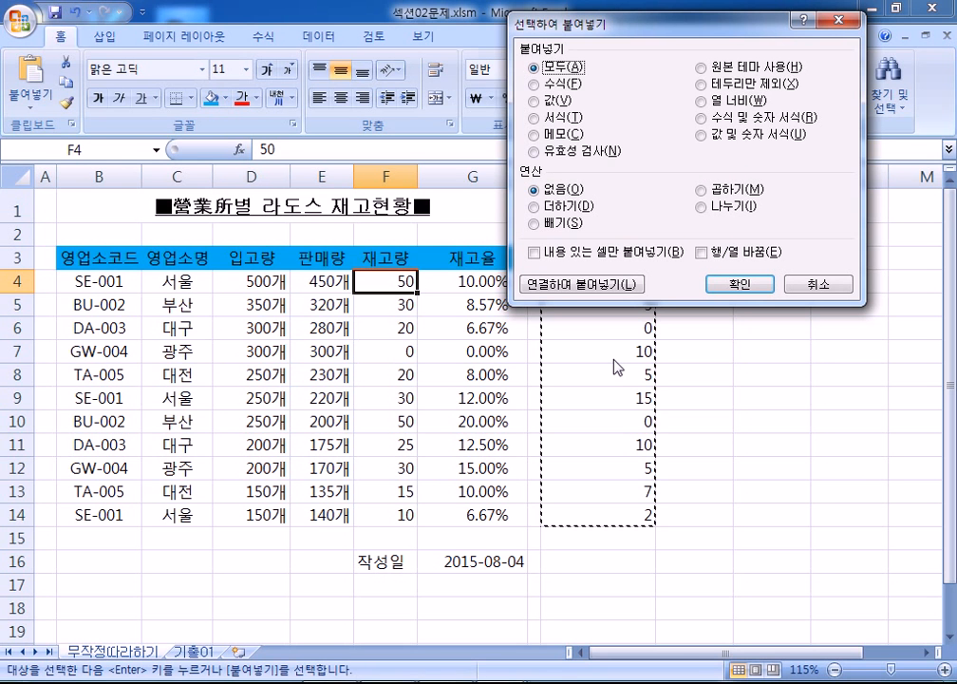
left_click(535, 207)
left_click_drag(633, 27, 779, 155)
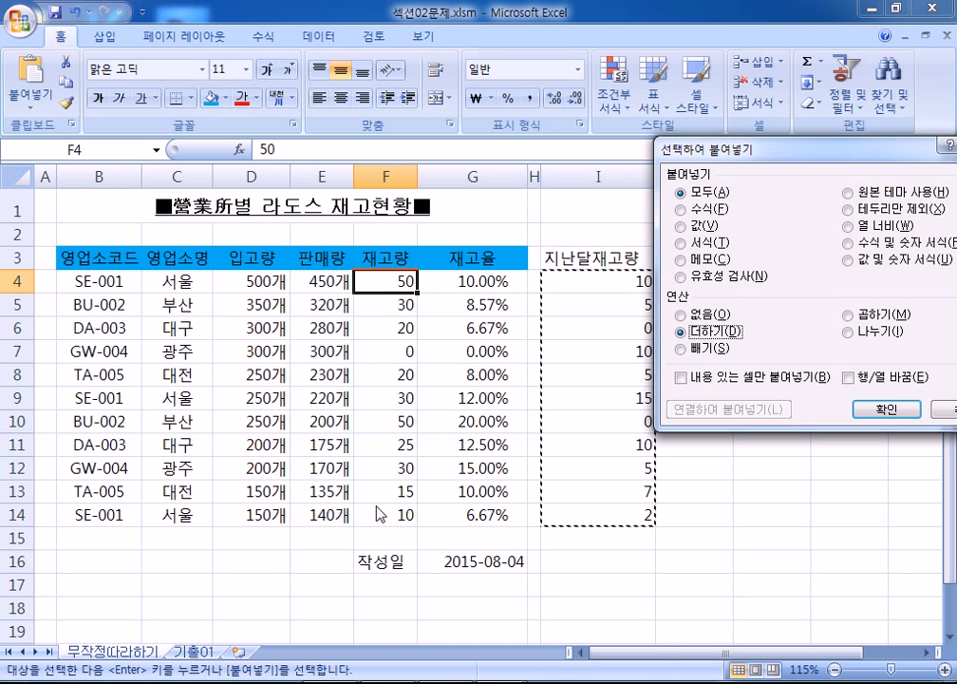
left_click_drag(683, 156, 585, 109)
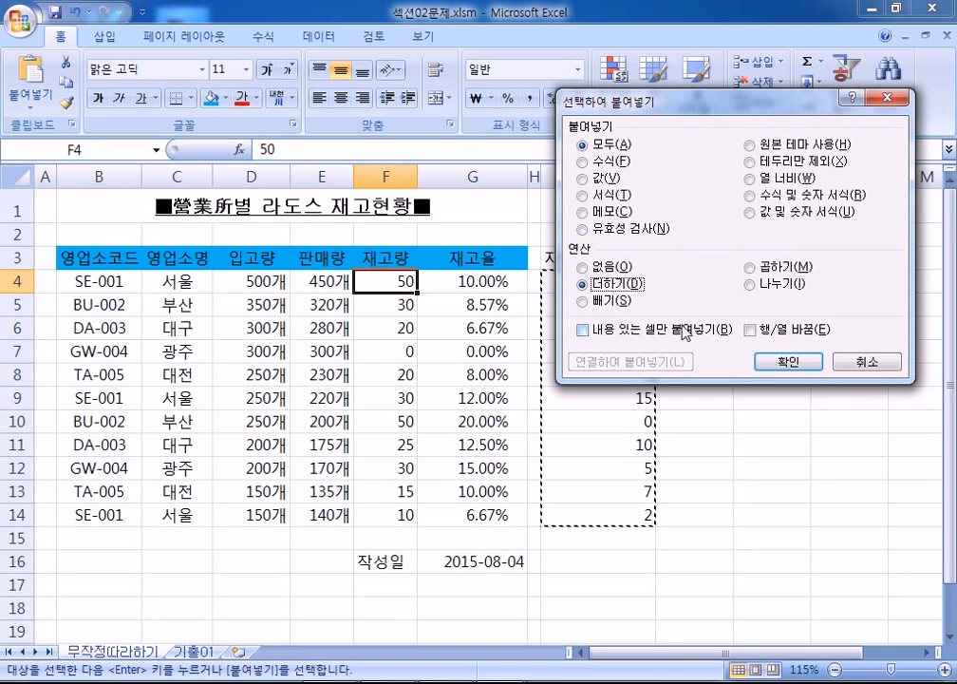
left_click(792, 361)
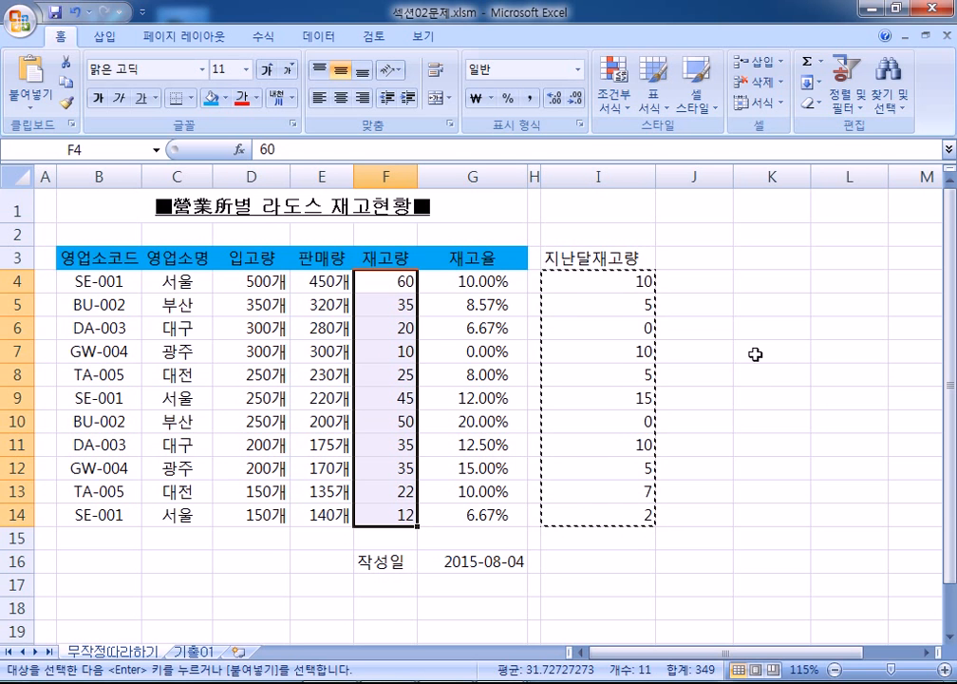
left_click(375, 281)
key("Escape")
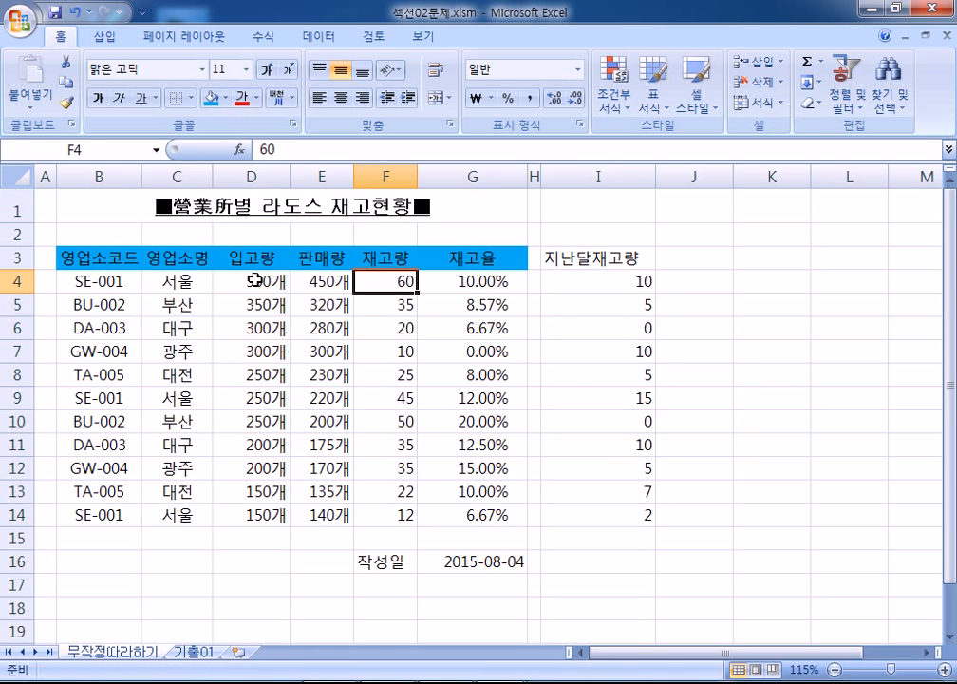
- Enter 50 in the empty cell K3 and copy that cell
left_click_drag(254, 279, 230, 511)
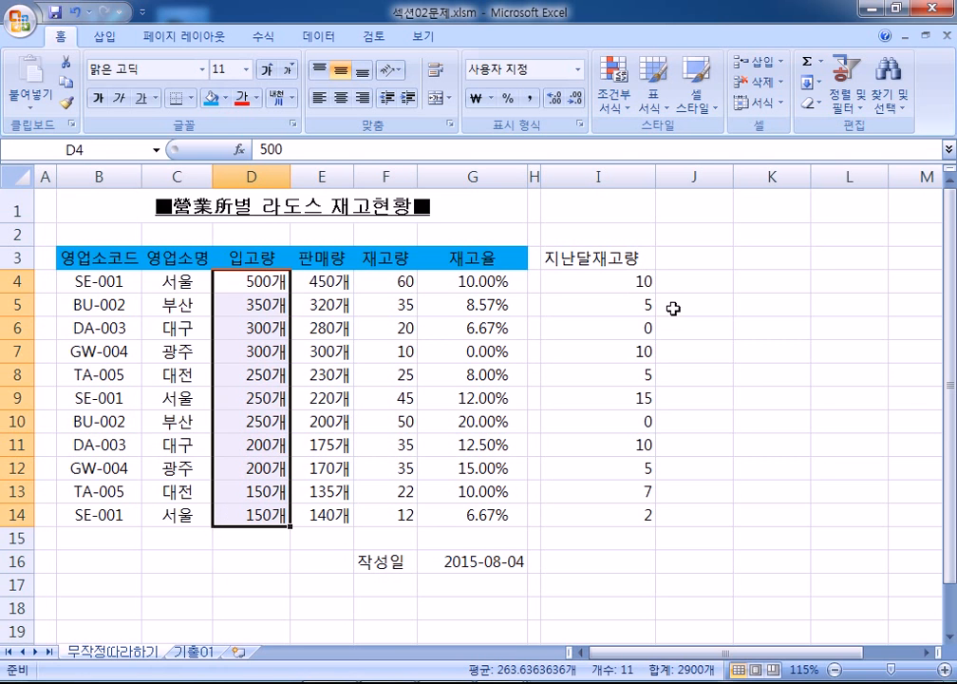
left_click(735, 266)
type("50")
key("Return")
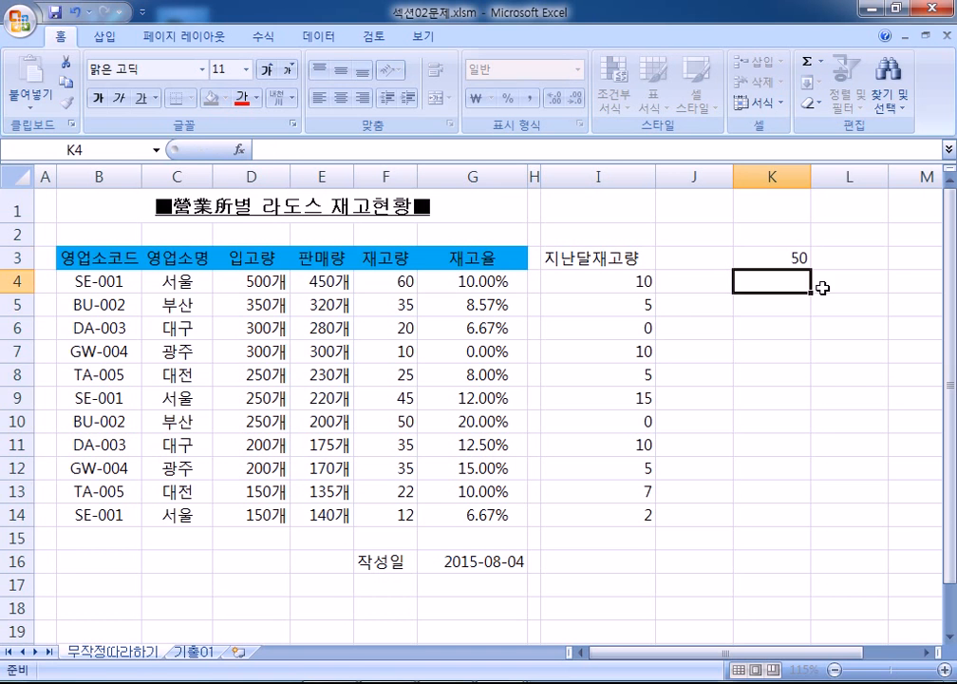
key("Up")
key("ctrl+c")
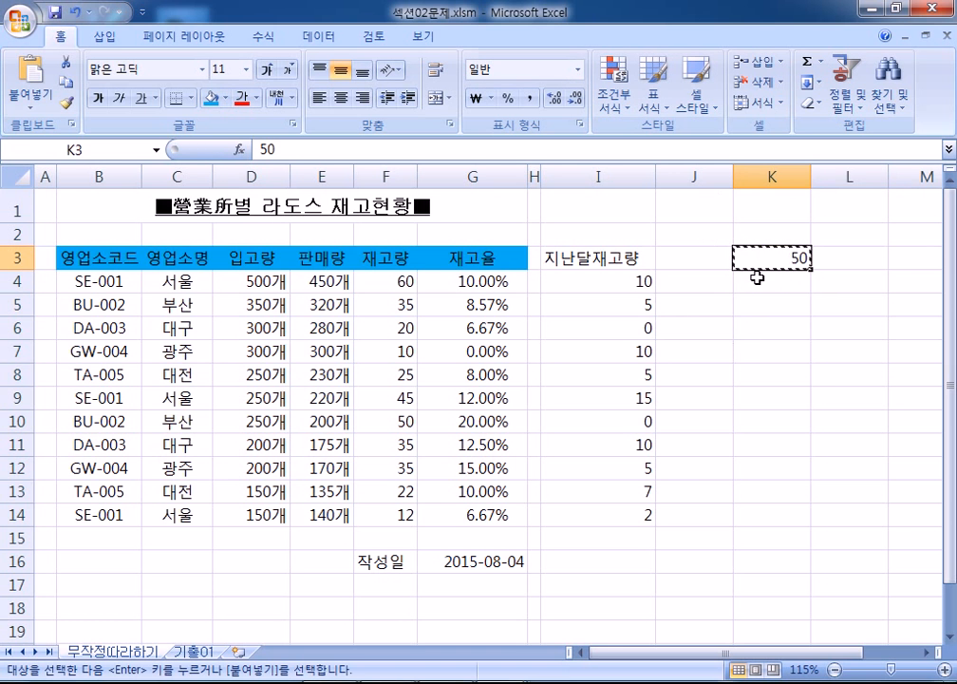
- Add the copied 50 to the 입고량 values in D4:D14 with Paste Special, using the 더하기 operation
left_click_drag(259, 281, 250, 515)
right_click(235, 273)
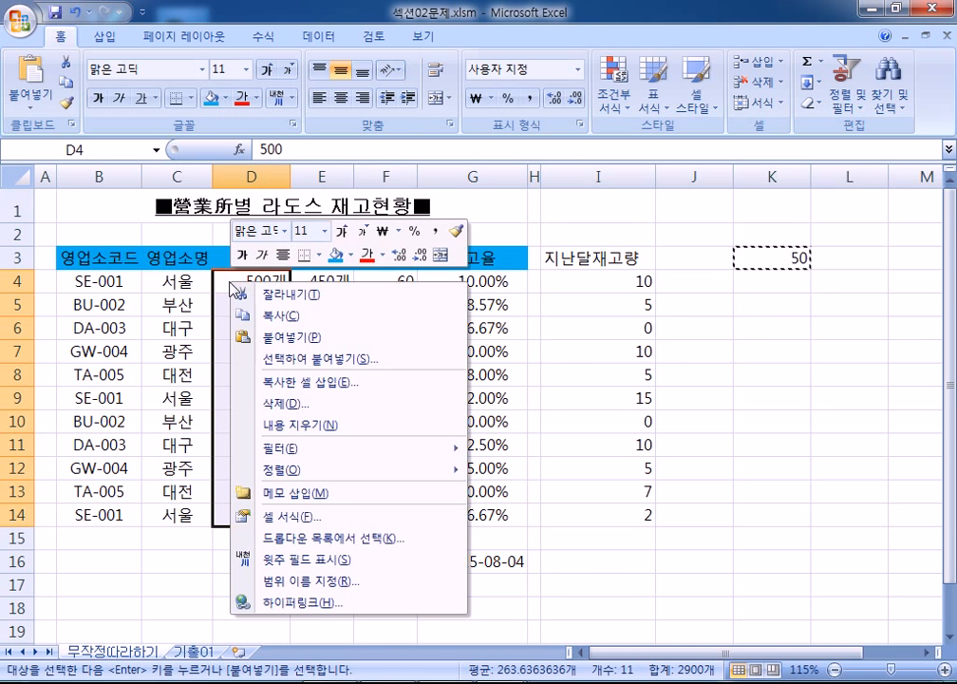
left_click(258, 361)
left_click_drag(346, 220, 523, 143)
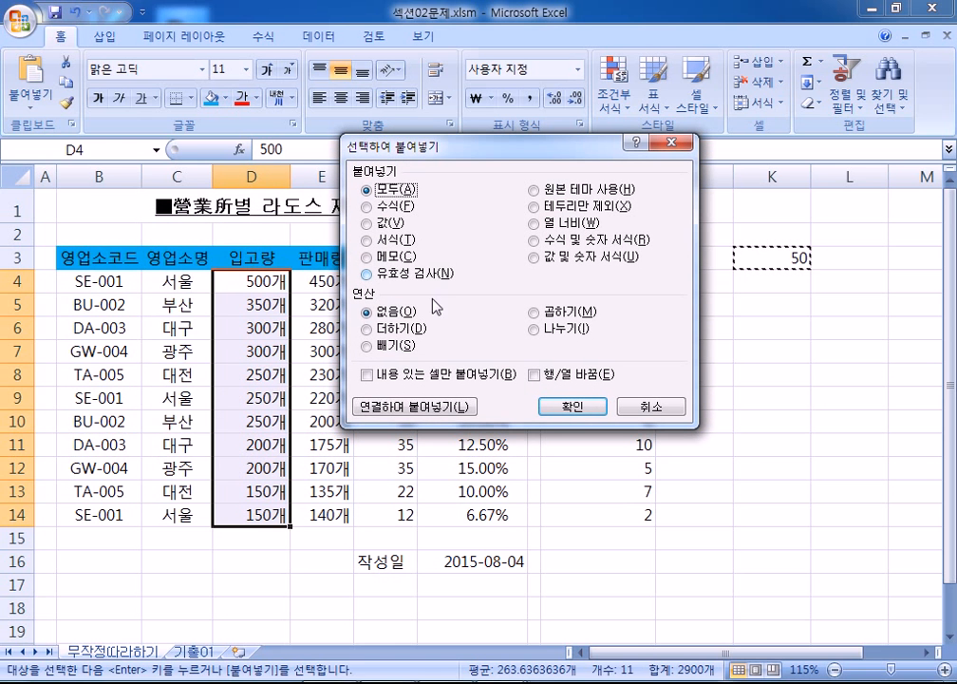
left_click(389, 328)
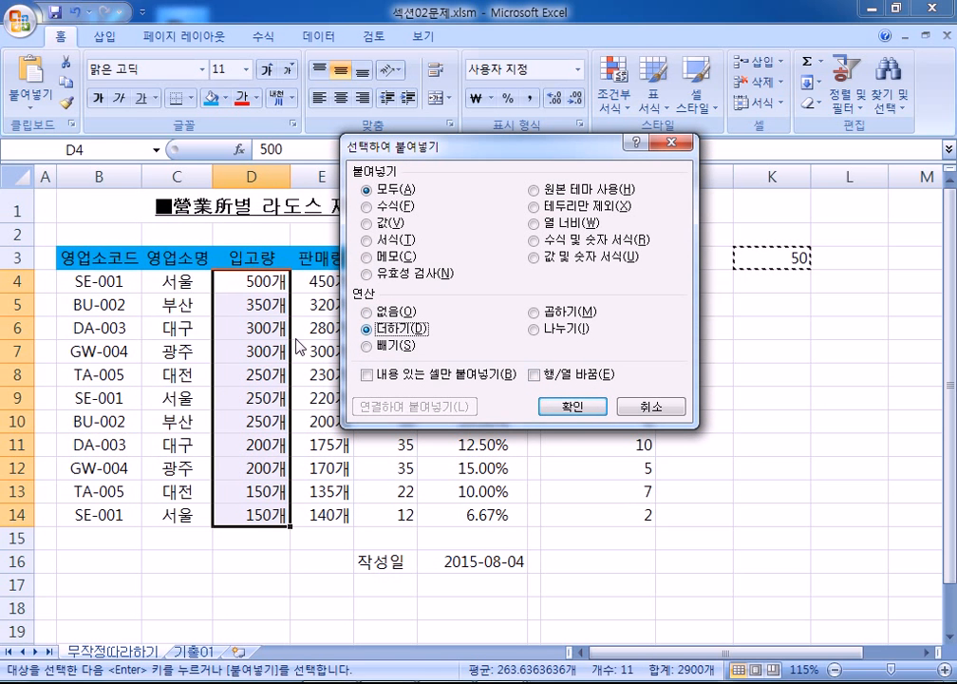
left_click(566, 406)
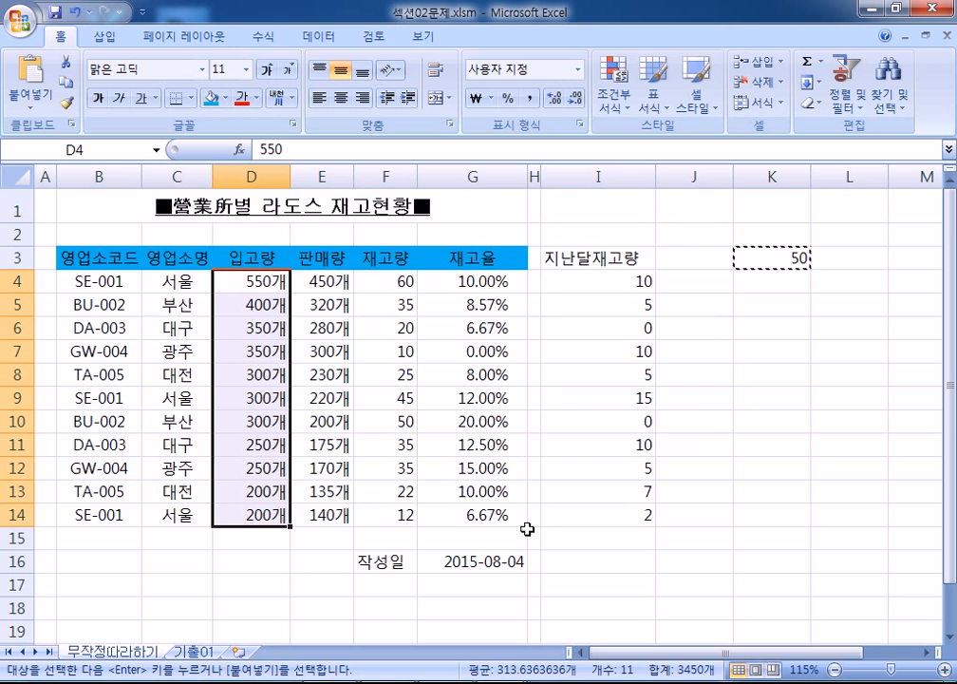
- Undo the Paste Special addition on the 입고량 column and end copy mode
key("ctrl+z")
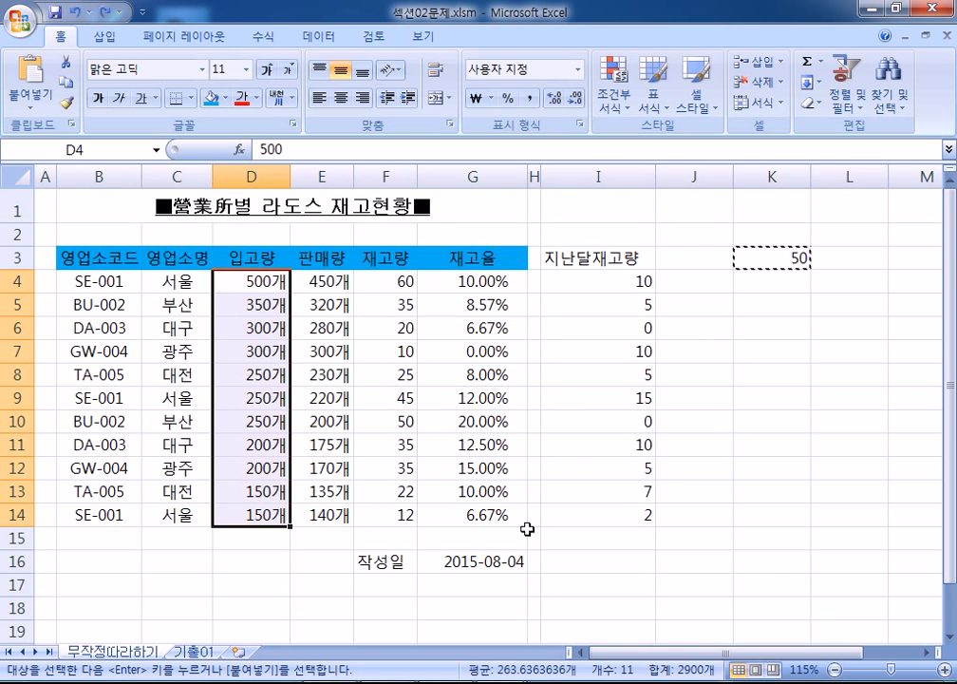
left_click(648, 450)
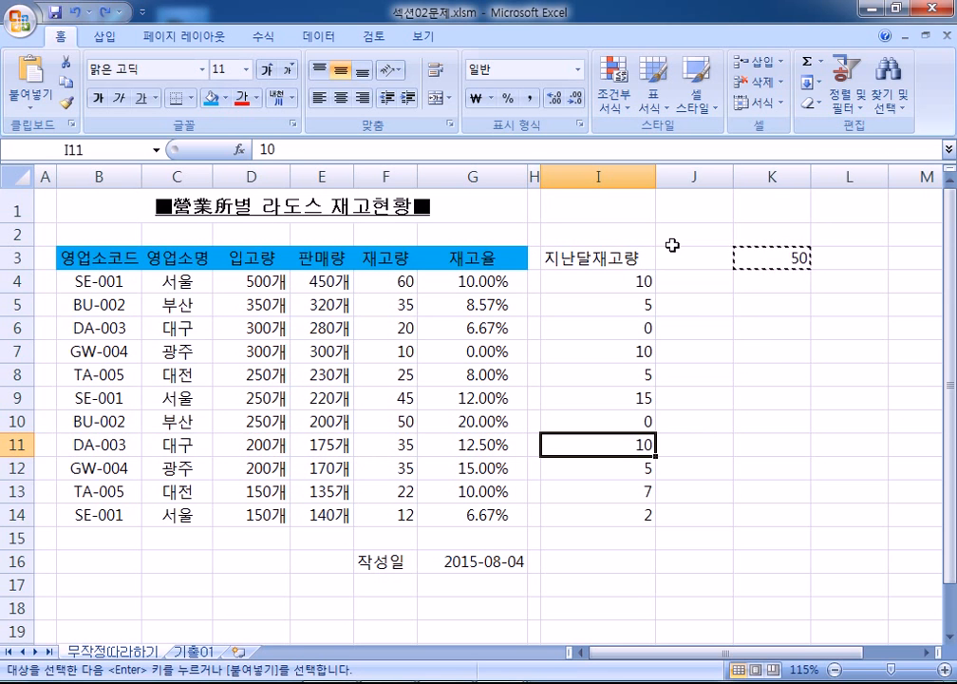
key("Escape")
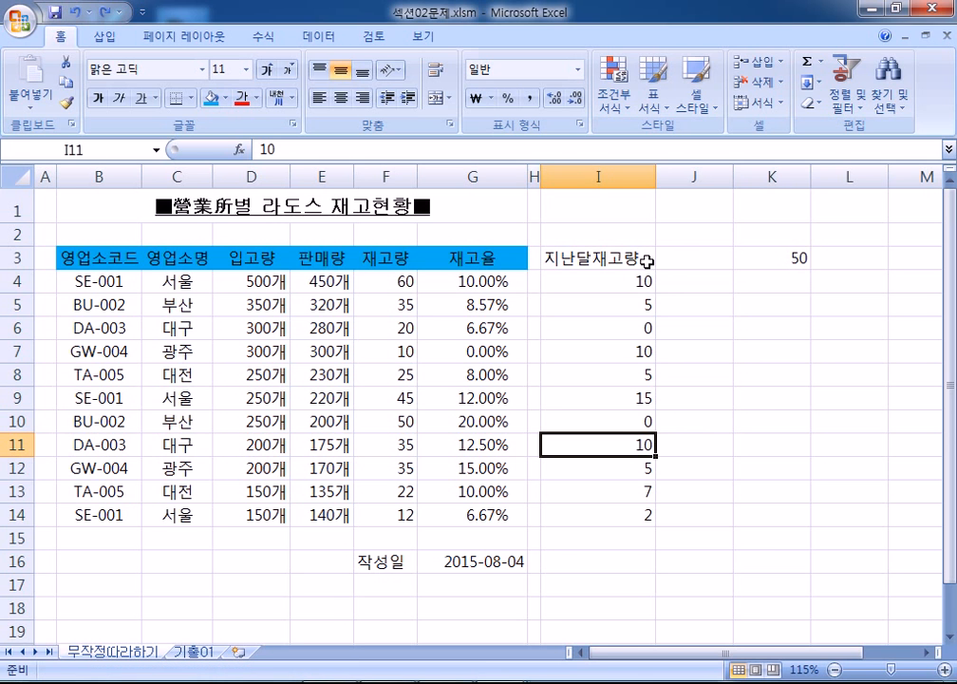
- Clear the helper value from cell K3
left_click_drag(101, 261, 436, 512)
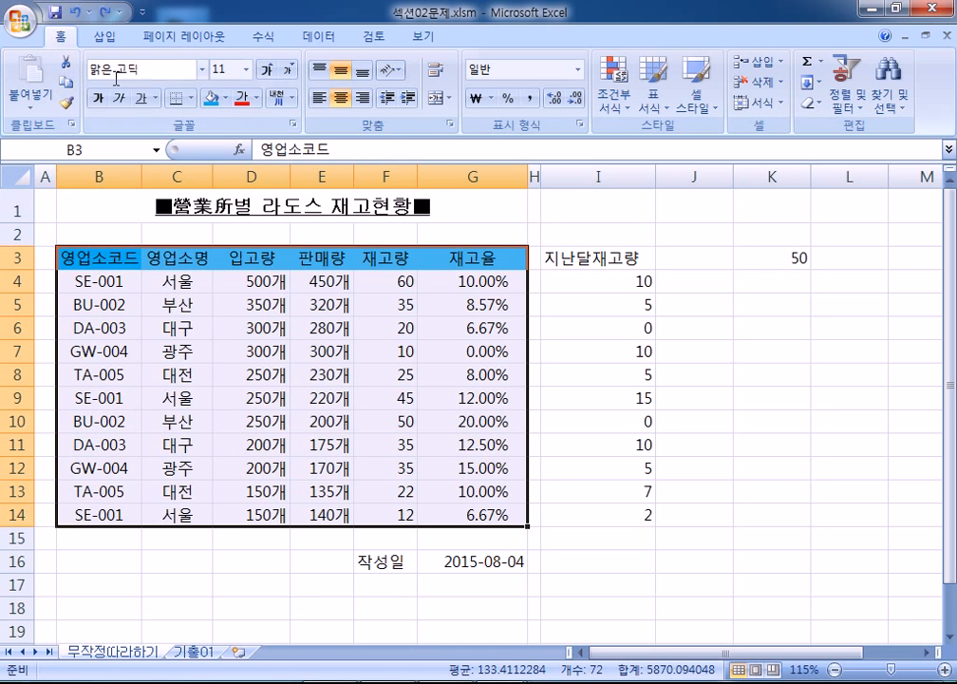
left_click_drag(86, 250, 450, 521)
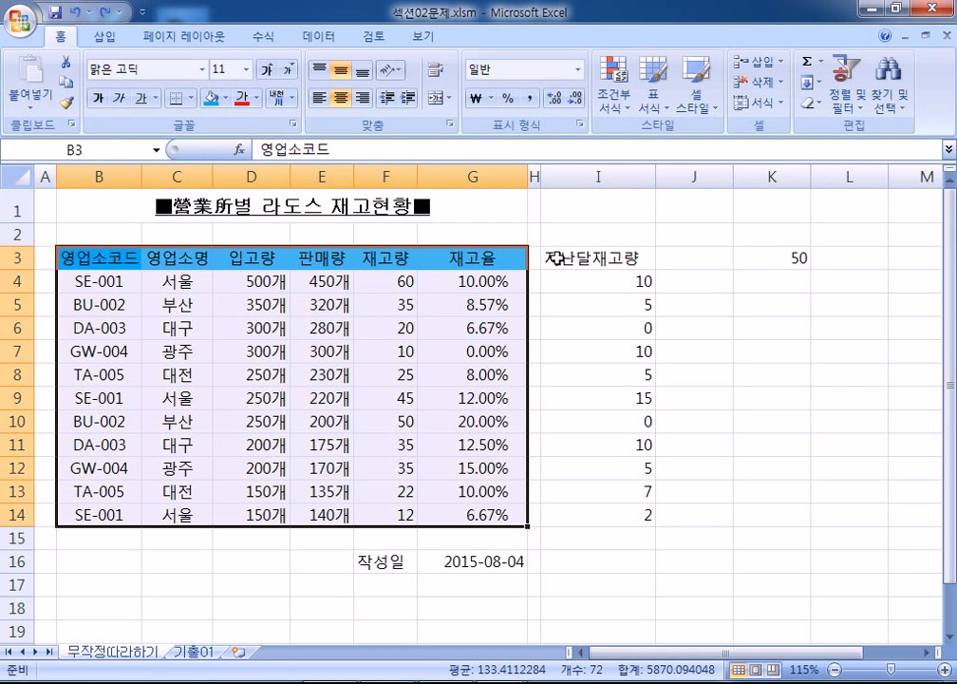
left_click(745, 255)
key("Delete")
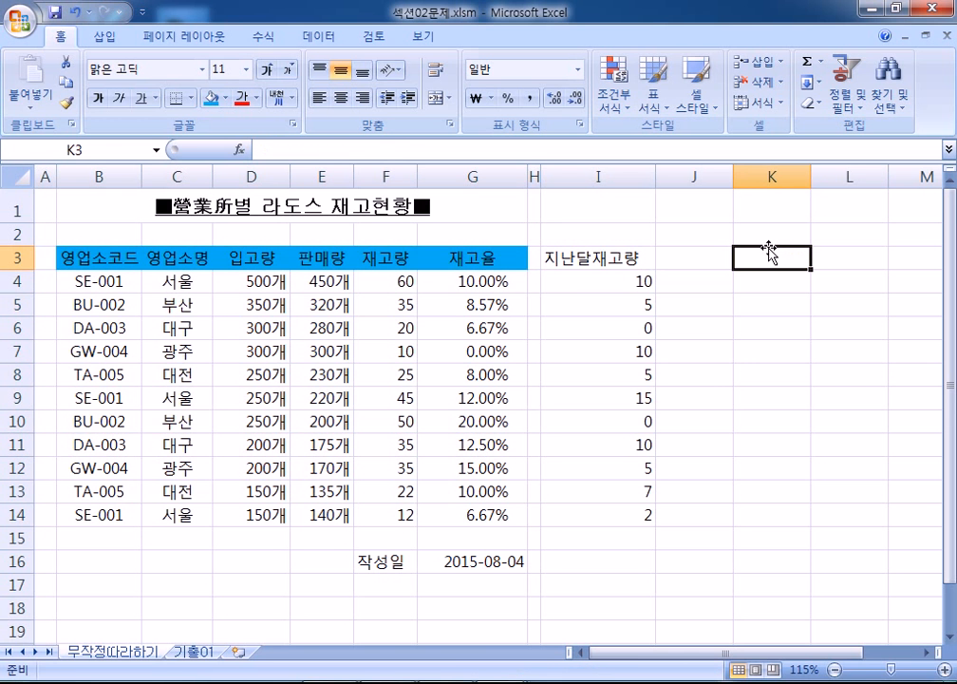
- Compare selecting all from an empty cell below the table with selecting all once and twice from C6 inside it
left_click_drag(101, 256, 468, 513)
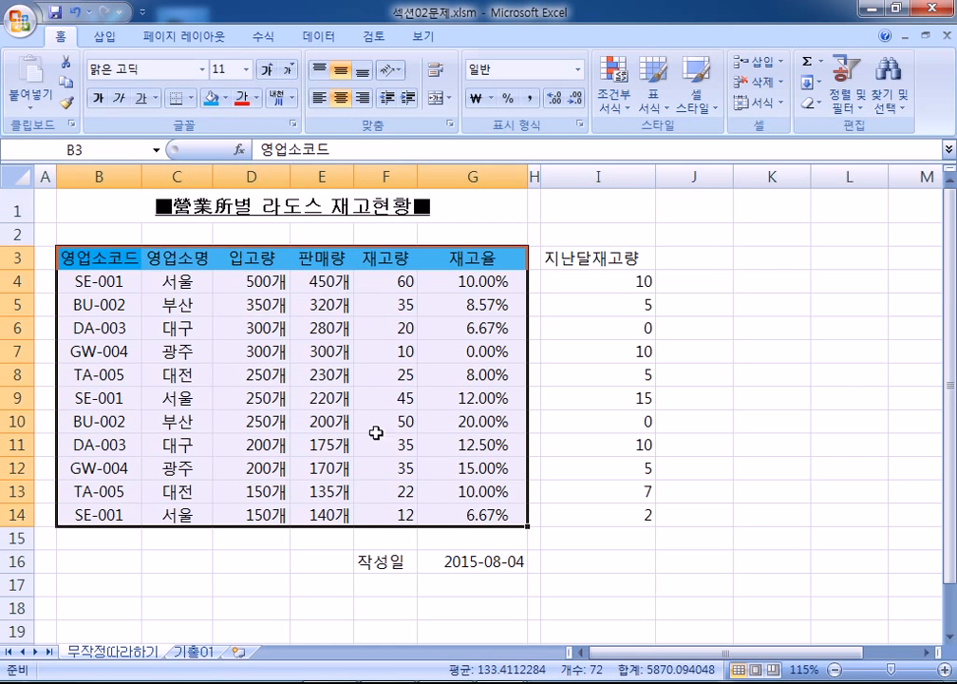
left_click(177, 329)
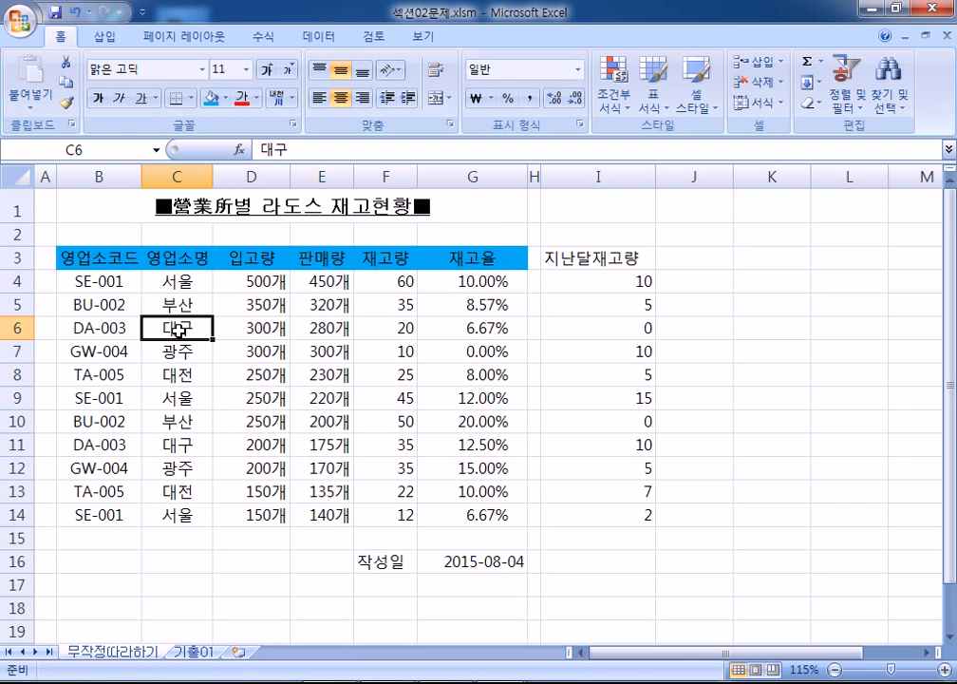
scroll(133, 326, "down", 4)
left_click_drag(138, 340, 200, 349)
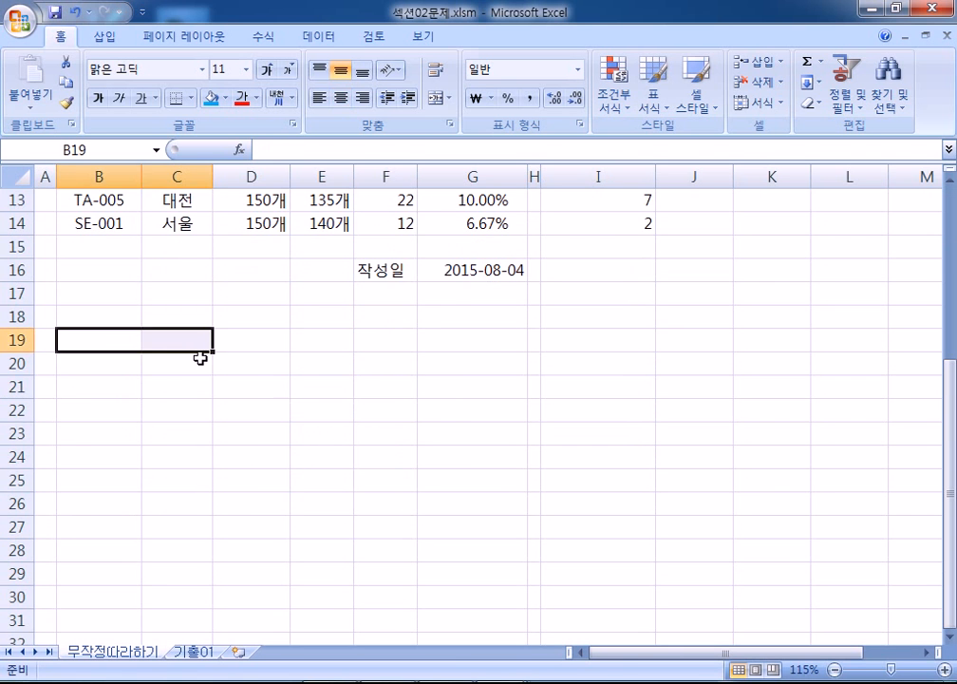
key("ctrl+a")
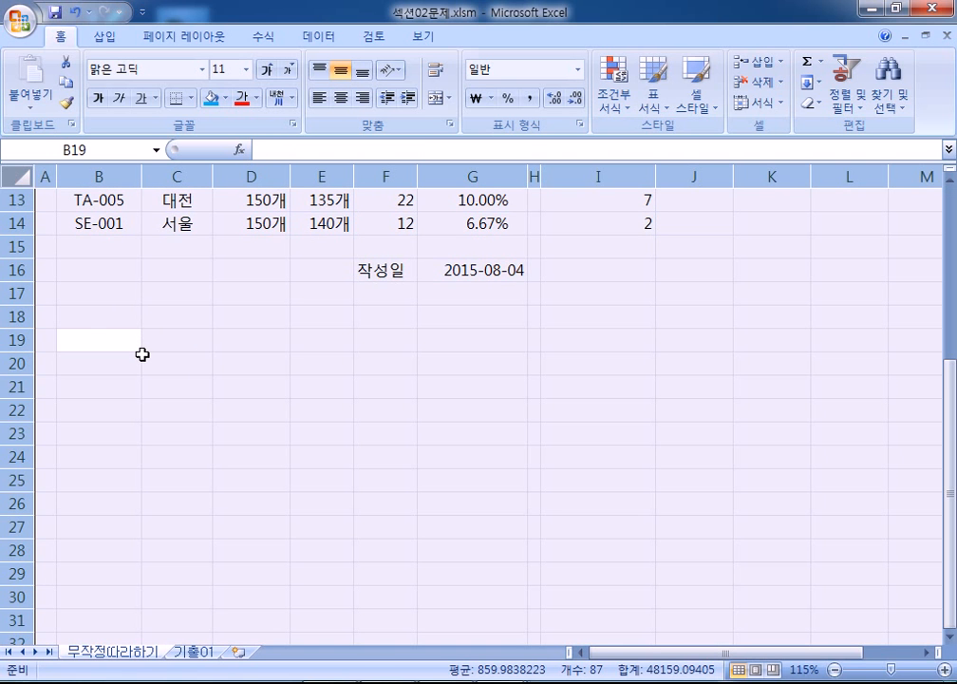
scroll(142, 354, "up", 4)
left_click(190, 327)
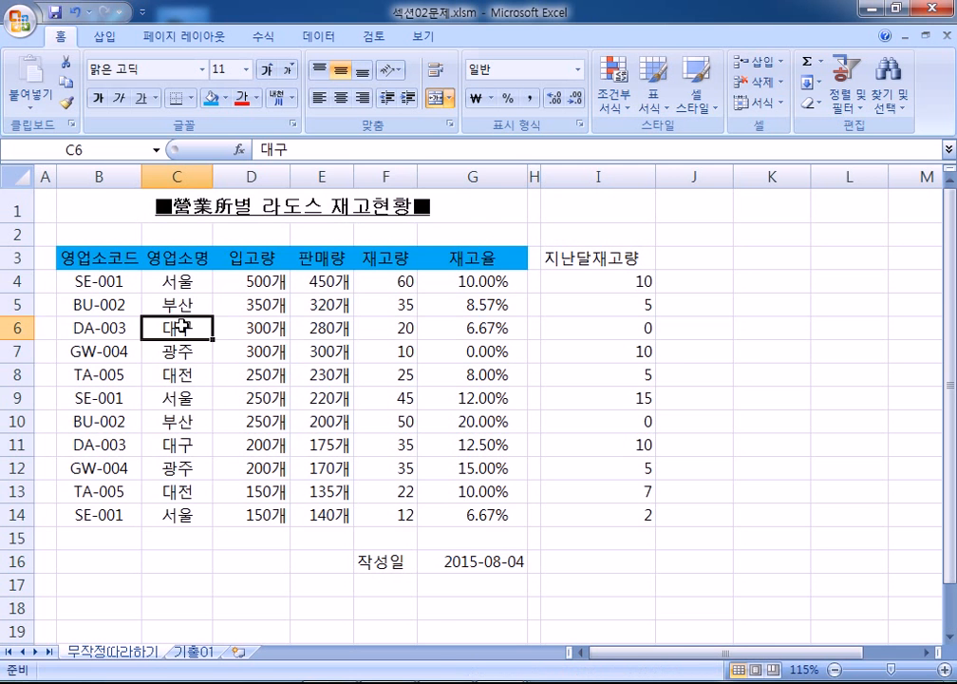
key("ctrl+a")
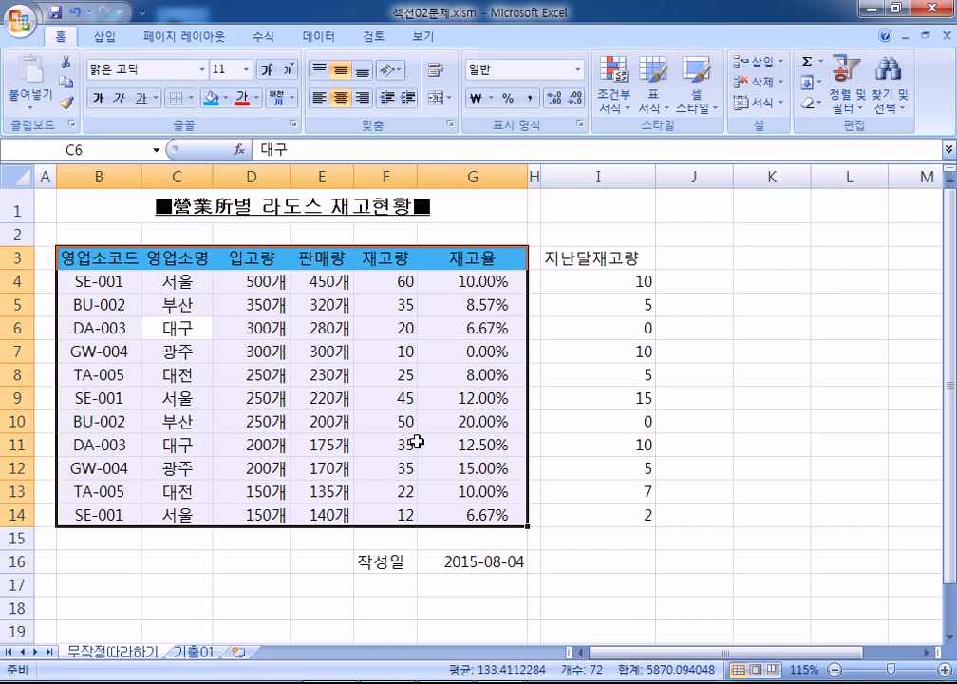
key("ctrl+a")
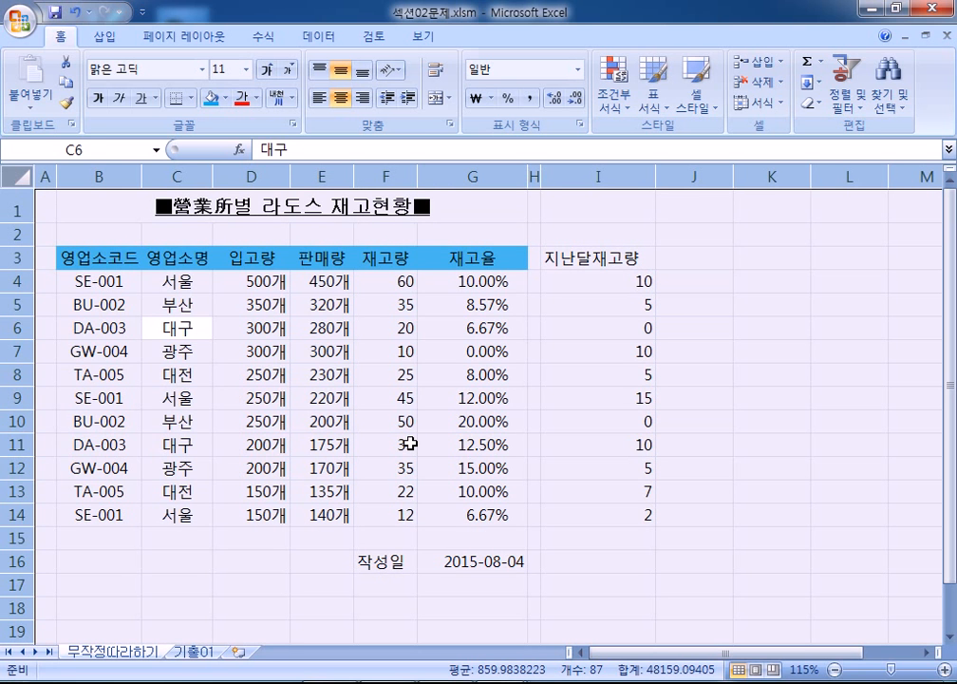
- Check how far select-all reaches from several cells inside the table, such as D7 and F9, and from an empty cell outside it
left_click(283, 352)
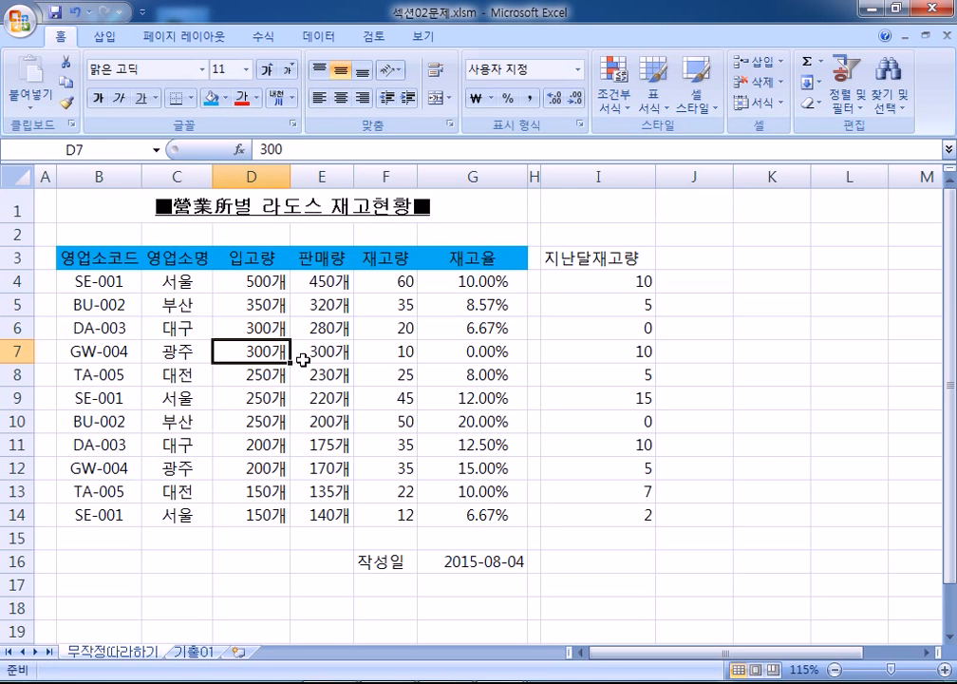
key("ctrl+a")
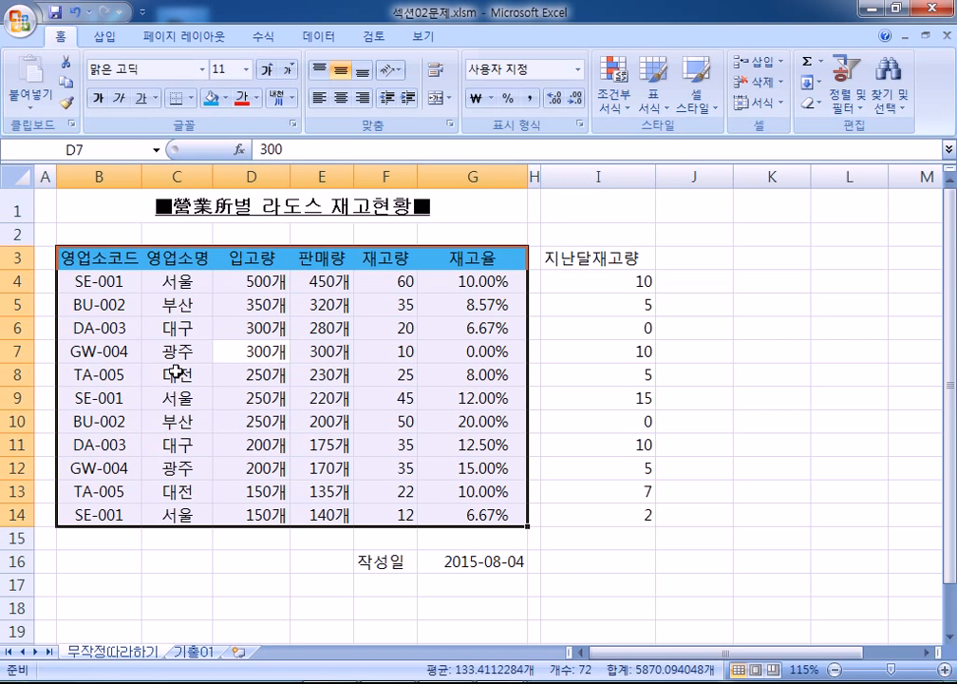
left_click(368, 399)
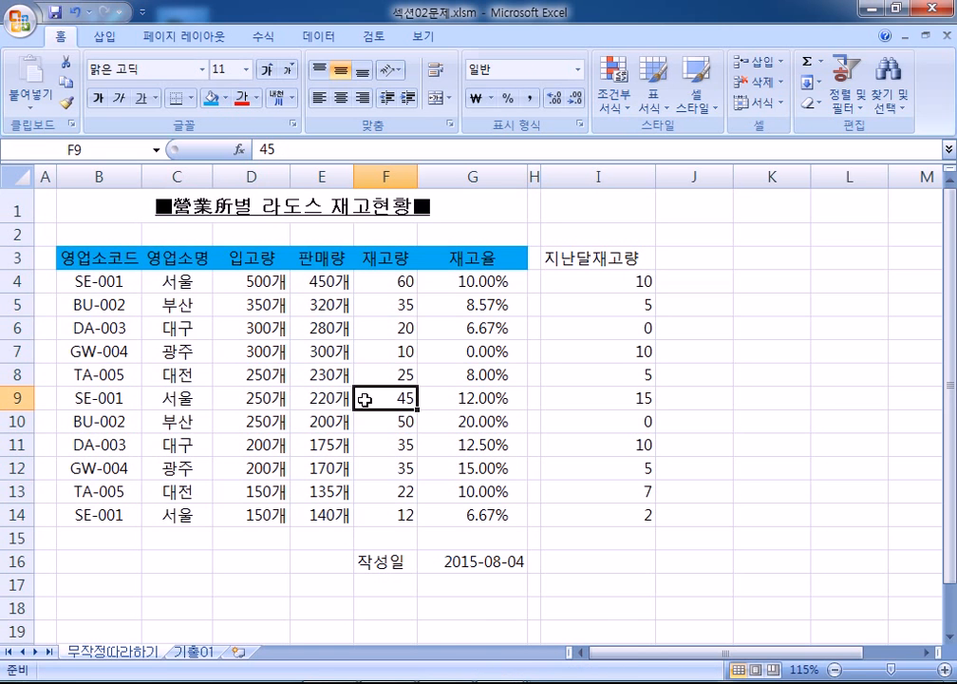
key("ctrl+a")
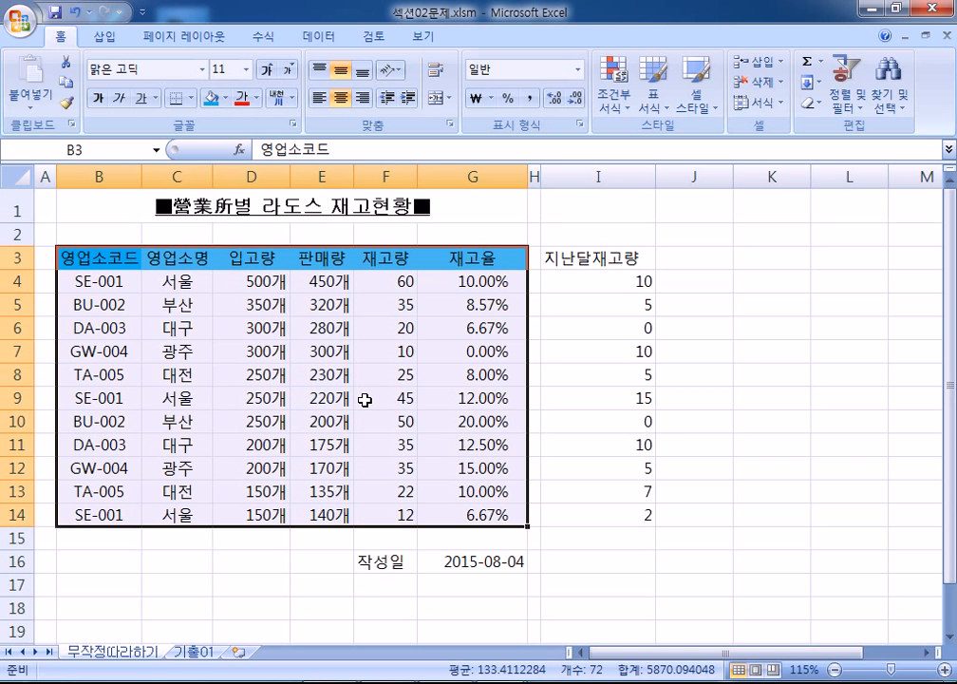
left_click(279, 421)
key("ctrl+a")
left_click(760, 233)
key("ctrl+a")
- Apply 모든 테두리 borders to the whole inventory table B3:G14
left_click(273, 330)
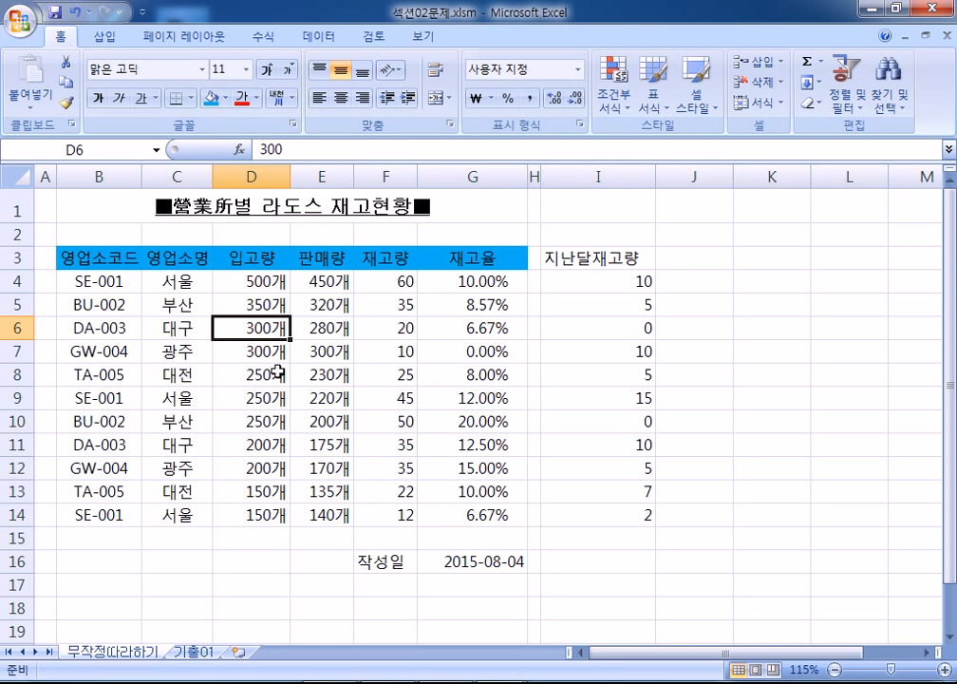
key("ctrl+a")
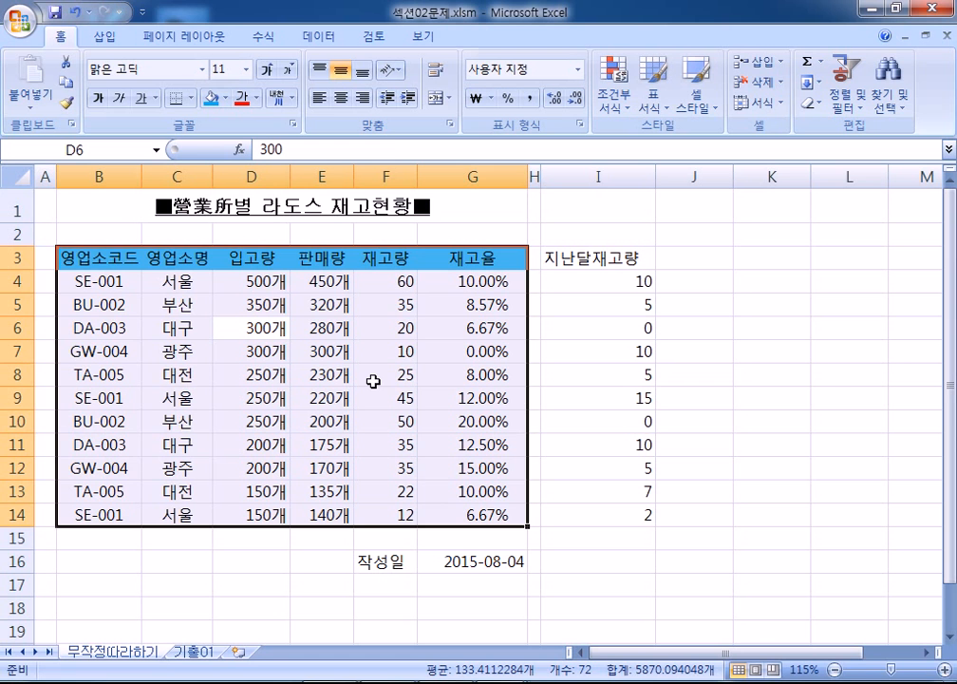
left_click(191, 99)
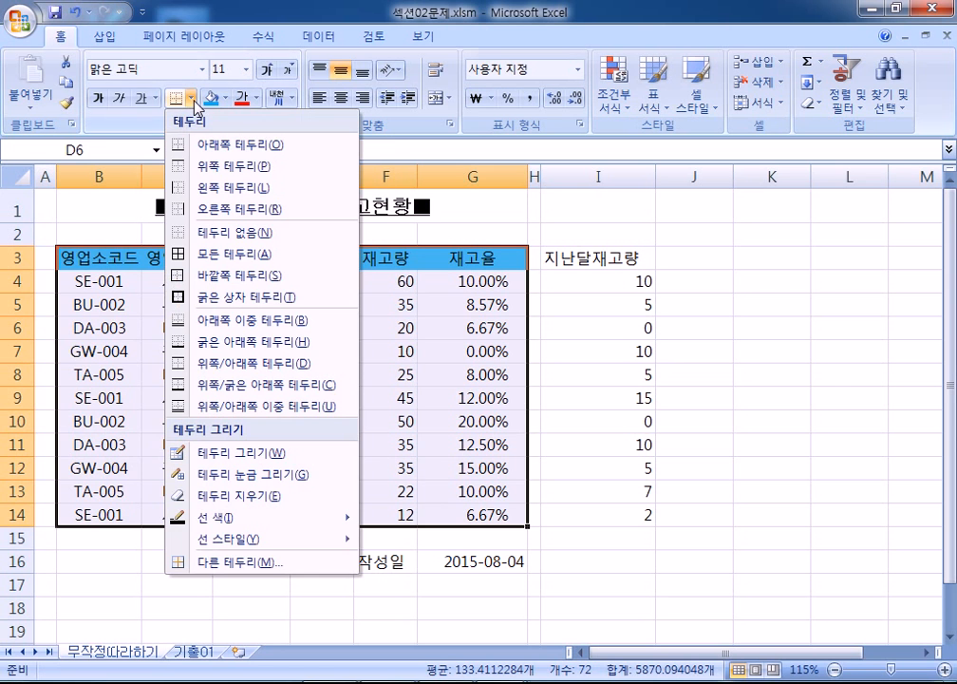
left_click(220, 257)
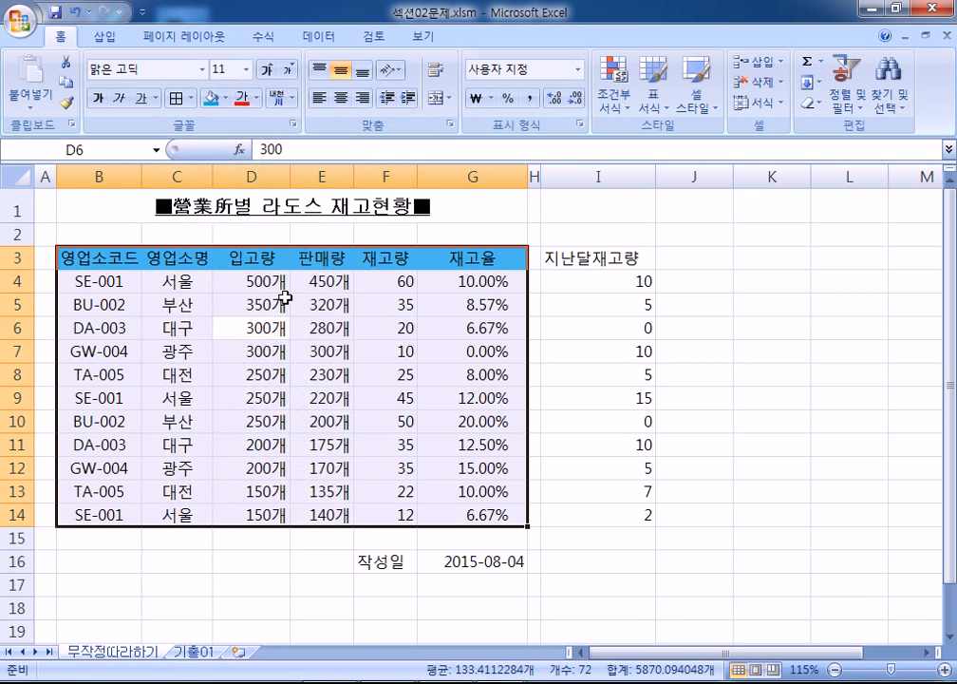
left_click(191, 98)
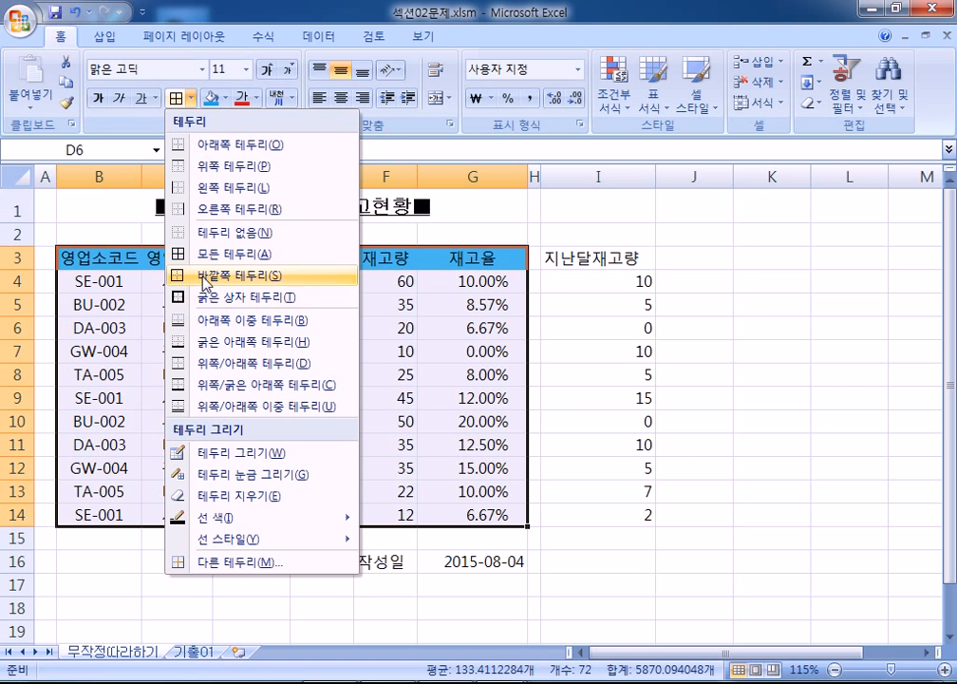
left_click(200, 256)
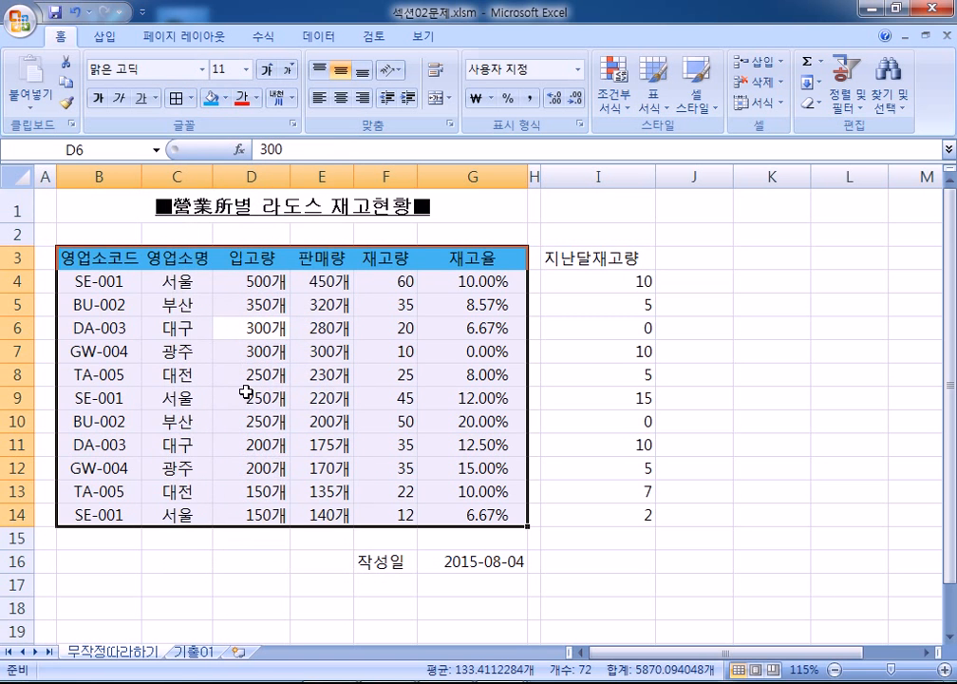
left_click(191, 99)
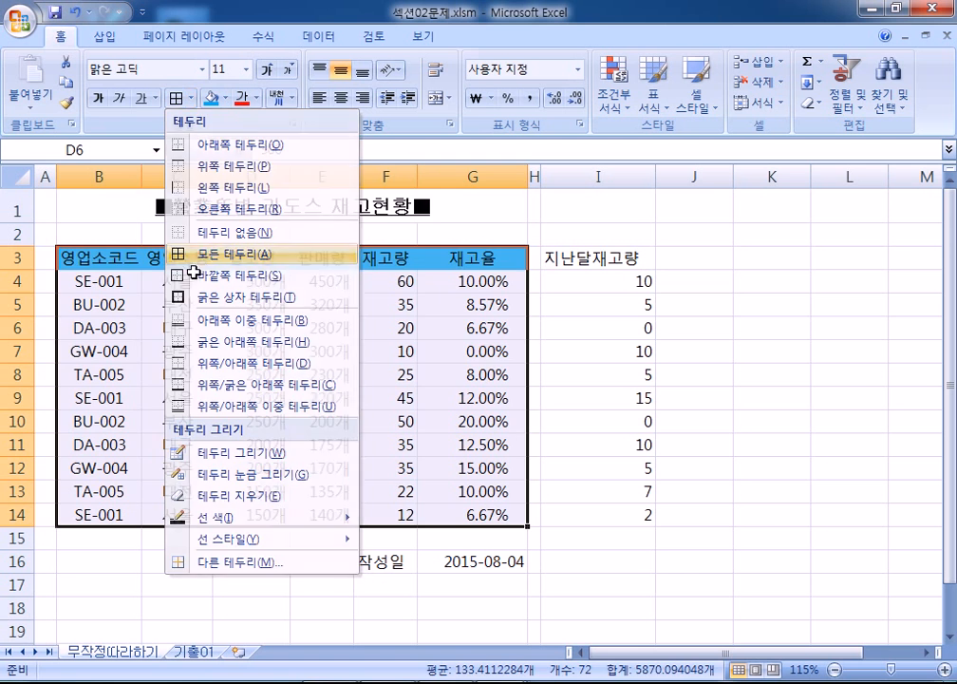
left_click(201, 255)
left_click(250, 374)
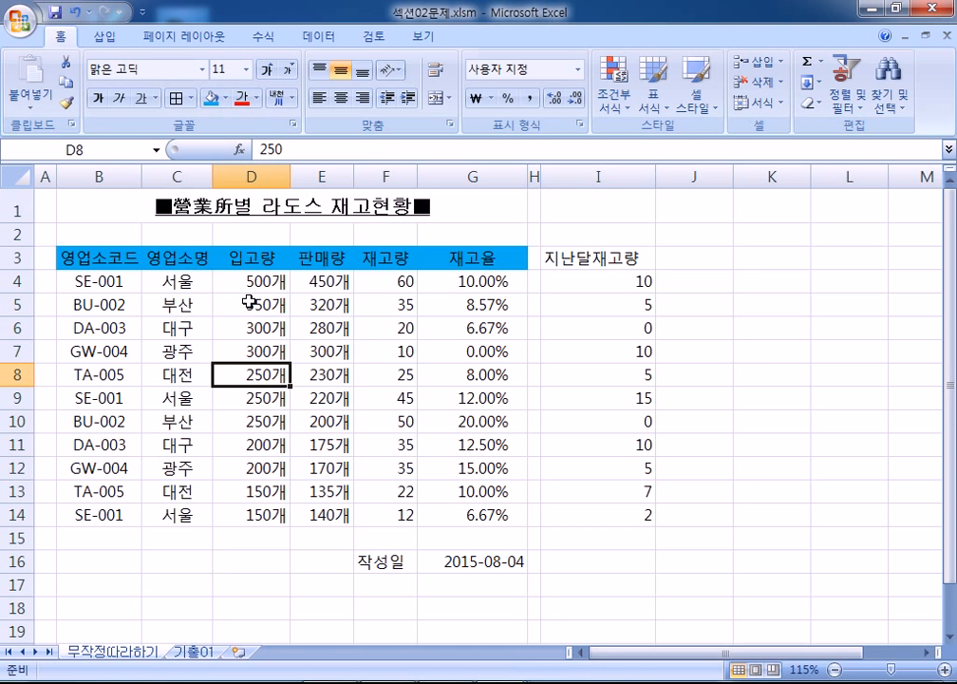
- Apply the 굵은 상자 테두리 border around the table B3:G14
left_click_drag(64, 255, 444, 508)
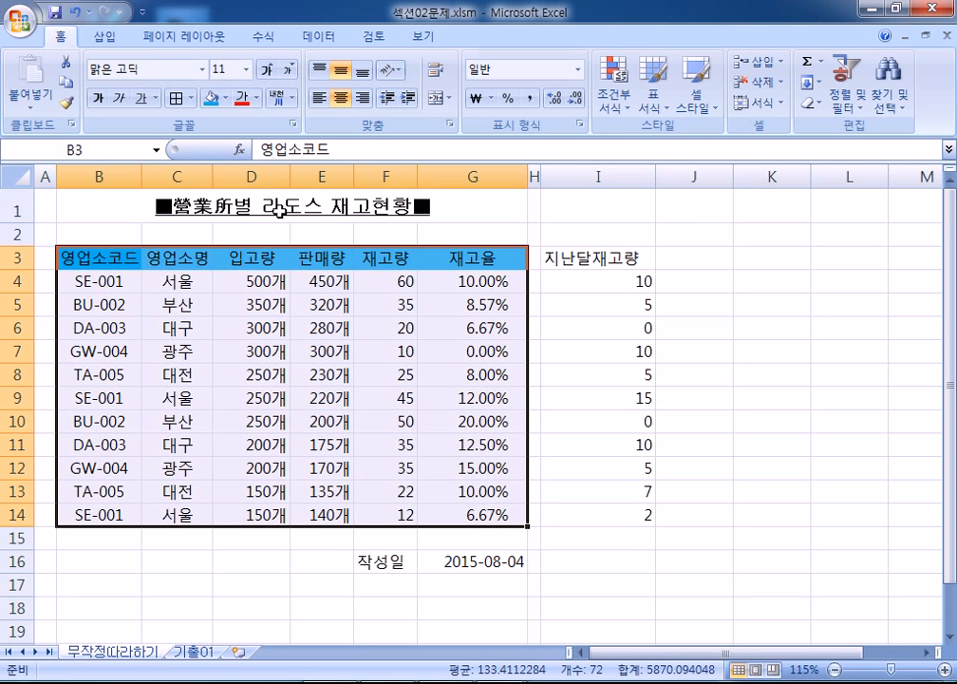
left_click(191, 98)
left_click(211, 299)
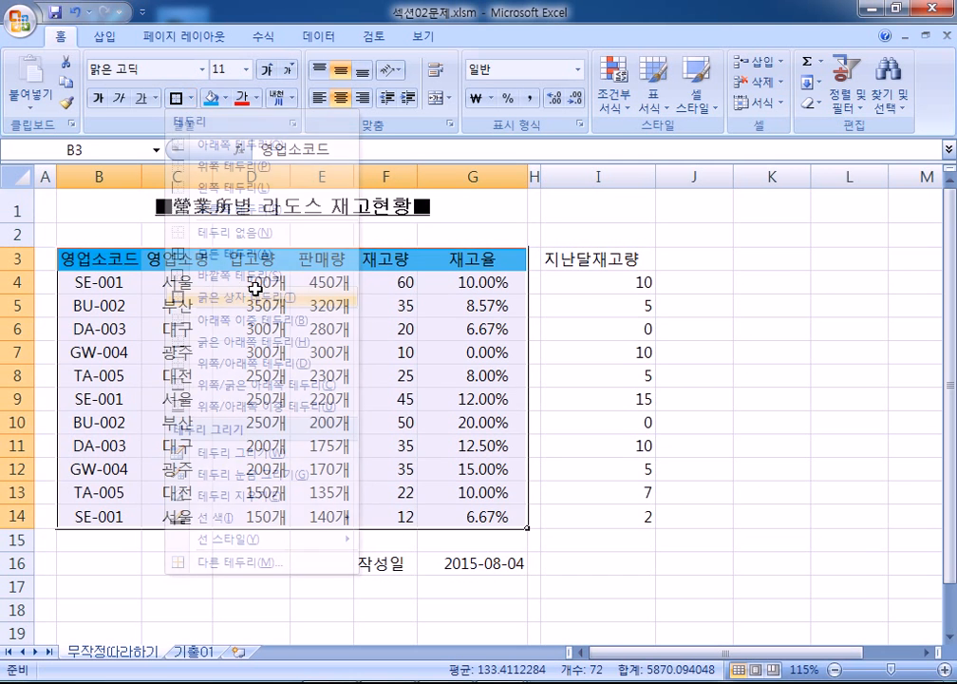
- Remove all borders from the inventory table B3:G14 with 테두리 없음
left_click(255, 304)
key("ctrl+a")
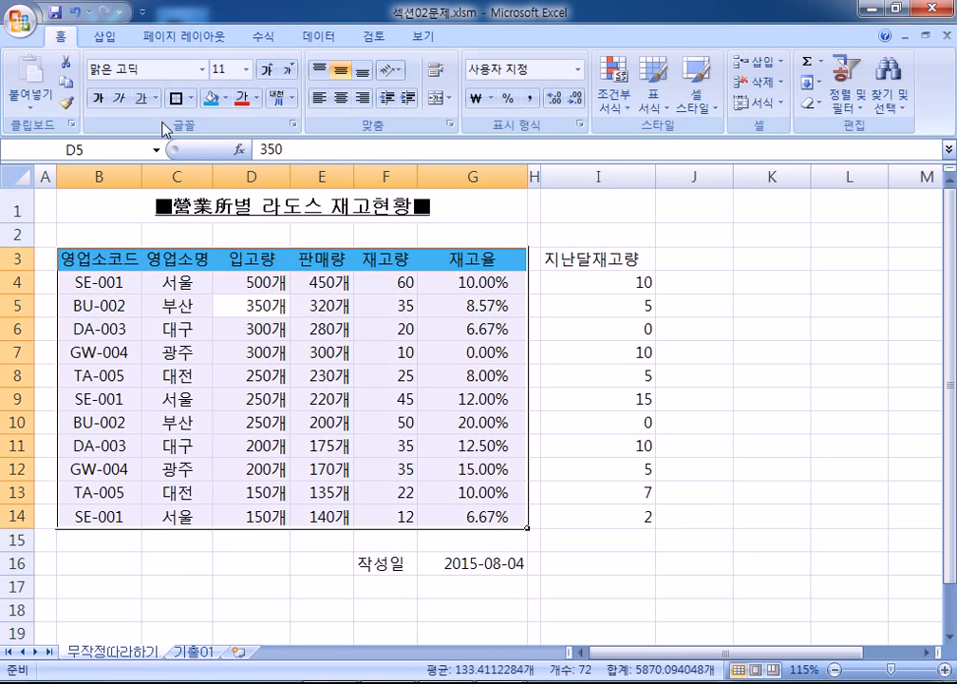
left_click(191, 98)
left_click(213, 233)
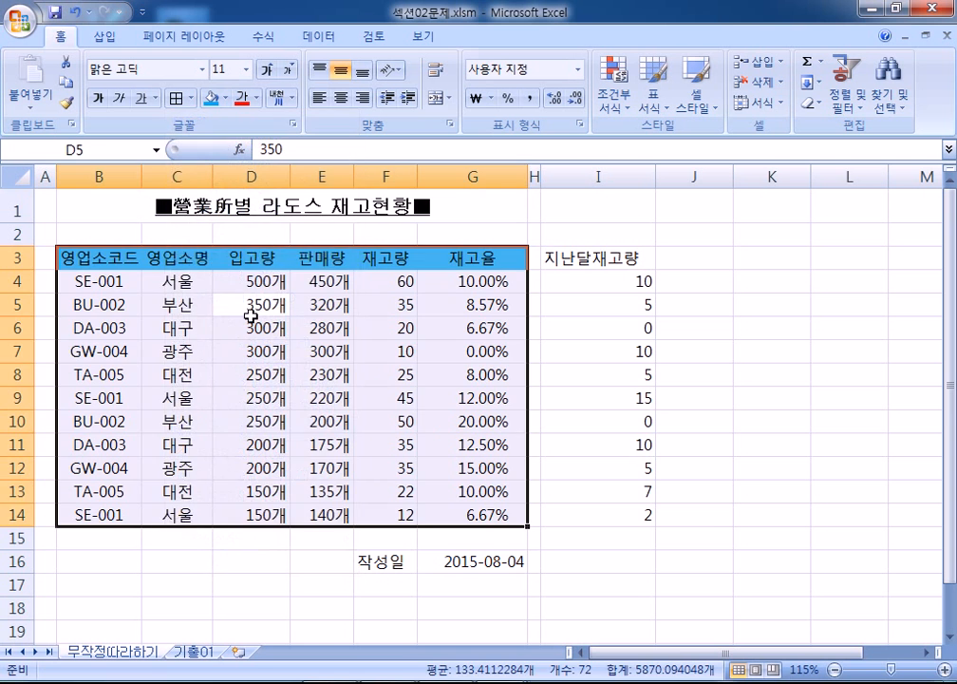
- Select the whole inventory table B3:G14 and open its 테두리 settings in the 셀 서식 dialog
left_click_drag(251, 311, 251, 330)
left_click(85, 263)
key("ctrl+a")
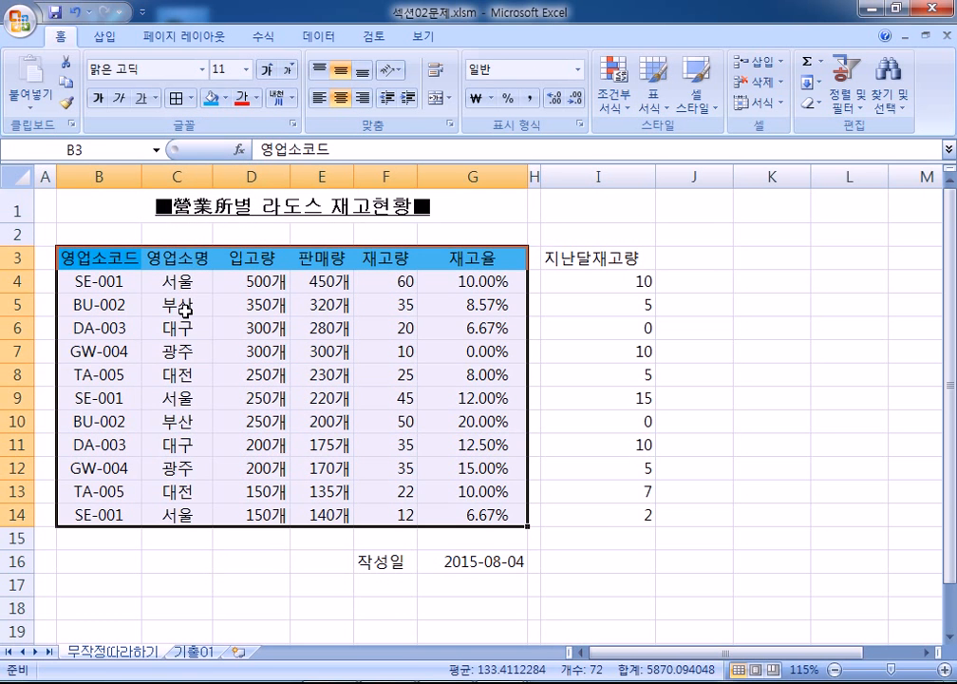
key("ctrl+1")
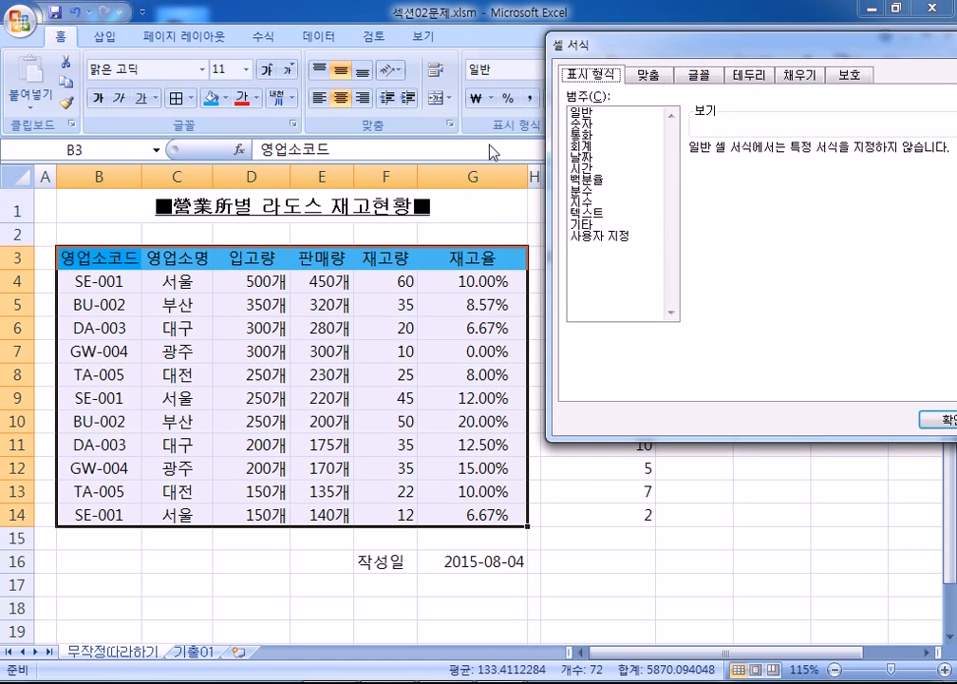
left_click_drag(724, 50, 546, 24)
left_click(568, 55)
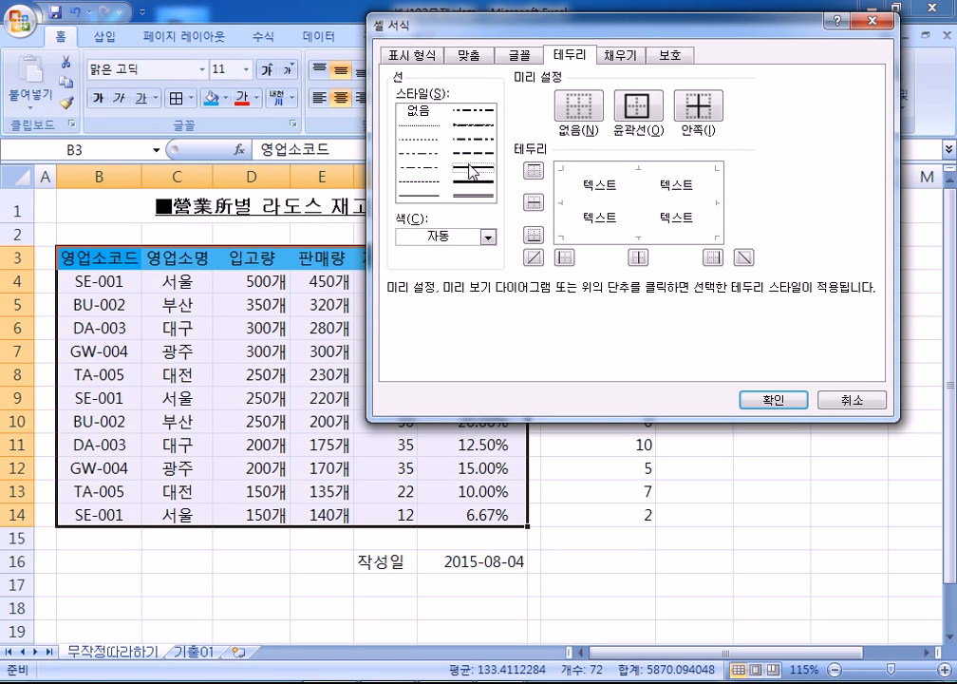
- Examine the available border line styles, such as double, none, thin solid and thicker solid lines
left_click(465, 196)
left_click(419, 110)
left_click_drag(428, 25, 253, 31)
left_click(251, 198)
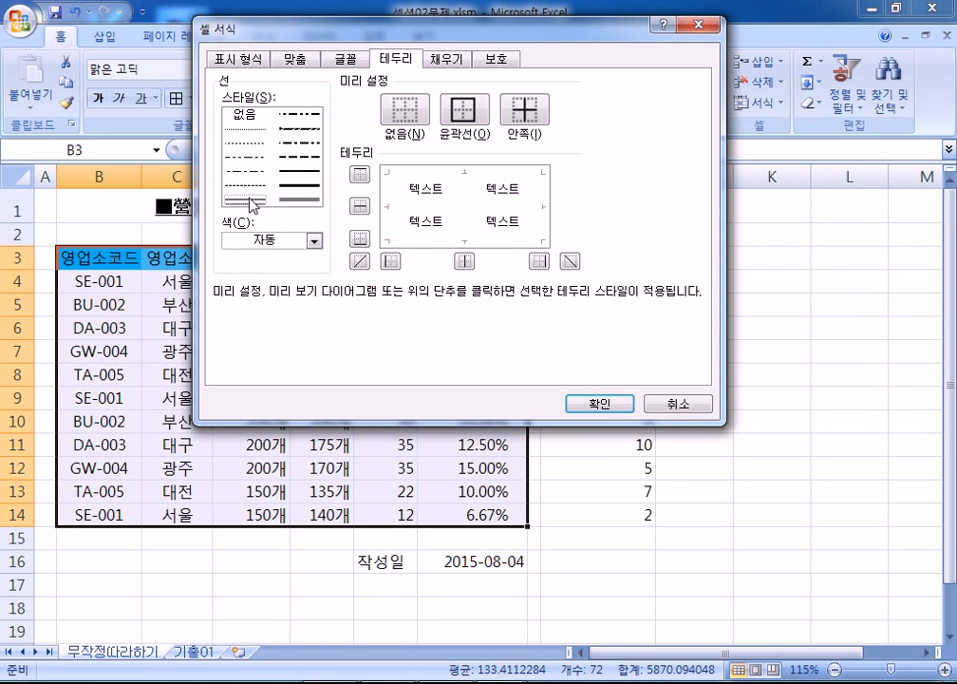
left_click(297, 173)
left_click(305, 185)
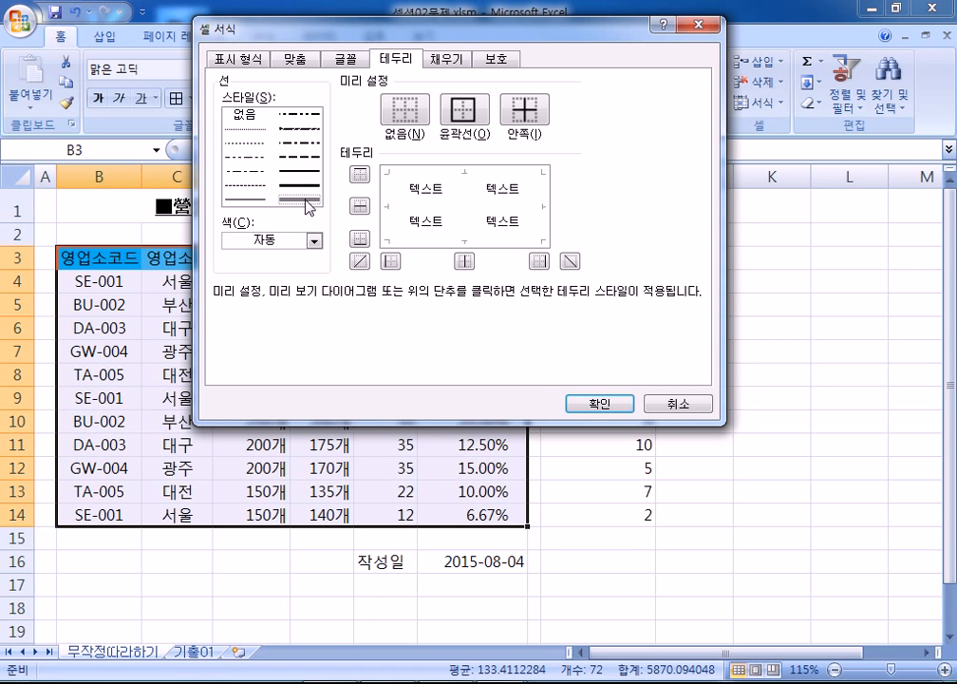
- Apply thin solid borders in standard blue to both the outline (윤곽선) and inside (안쪽) of the table B3:G14
left_click(259, 200)
left_click(314, 241)
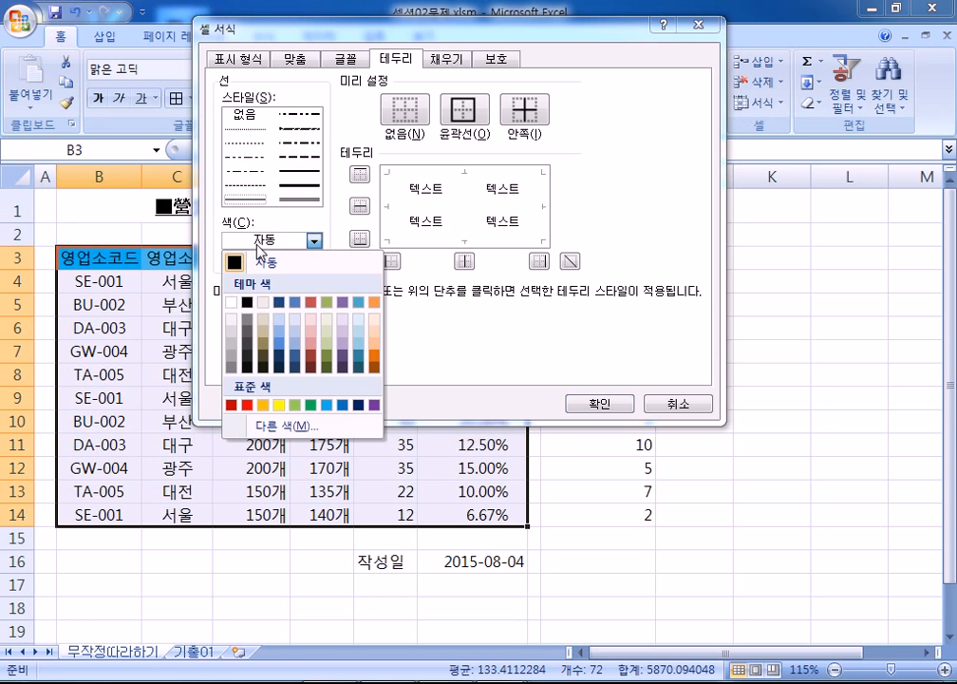
left_click(344, 406)
left_click(483, 99)
left_click(530, 107)
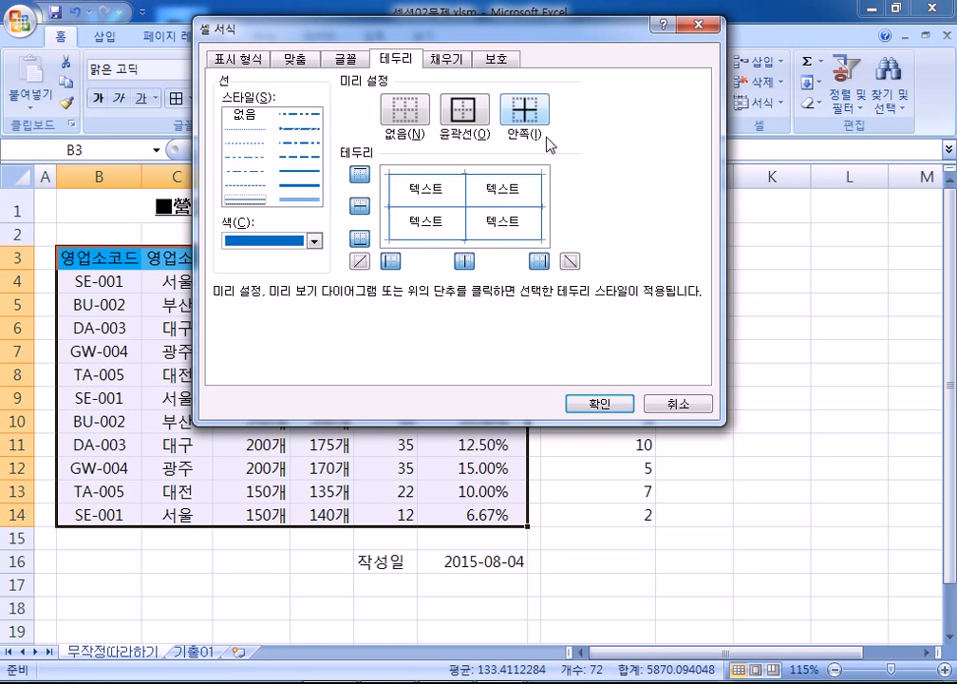
left_click(612, 402)
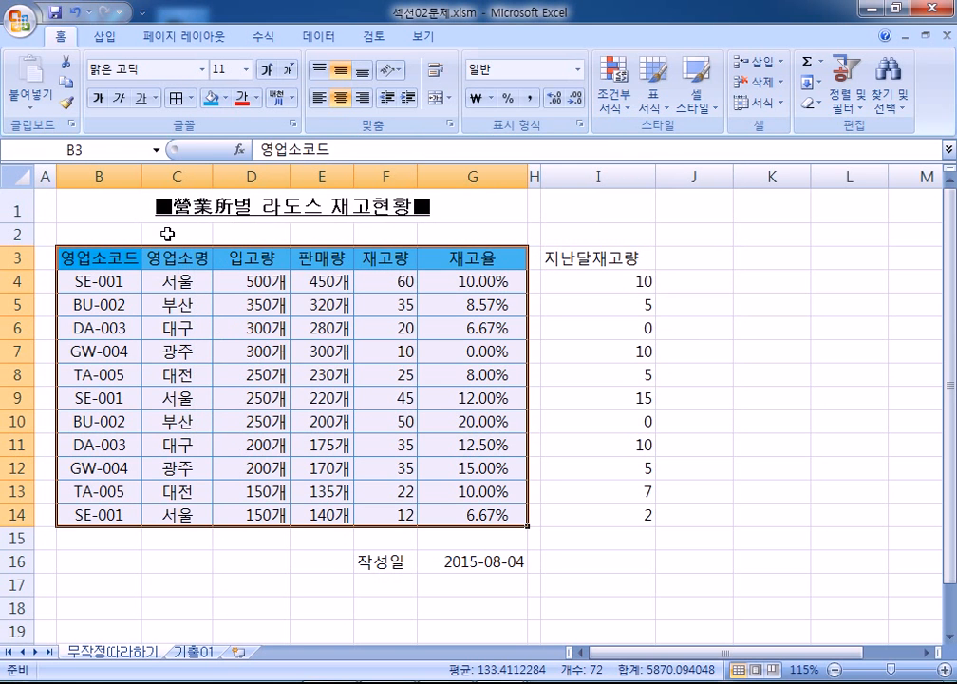
- Try clearing the table's blue borders with the ready-made border options, and undo the change
left_click(192, 100)
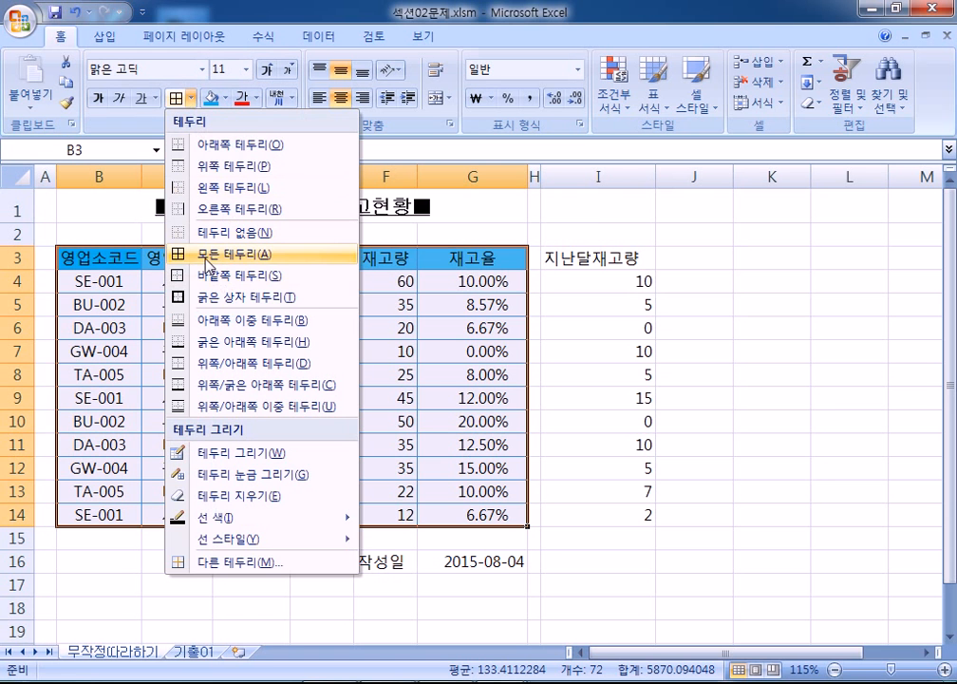
left_click(213, 250)
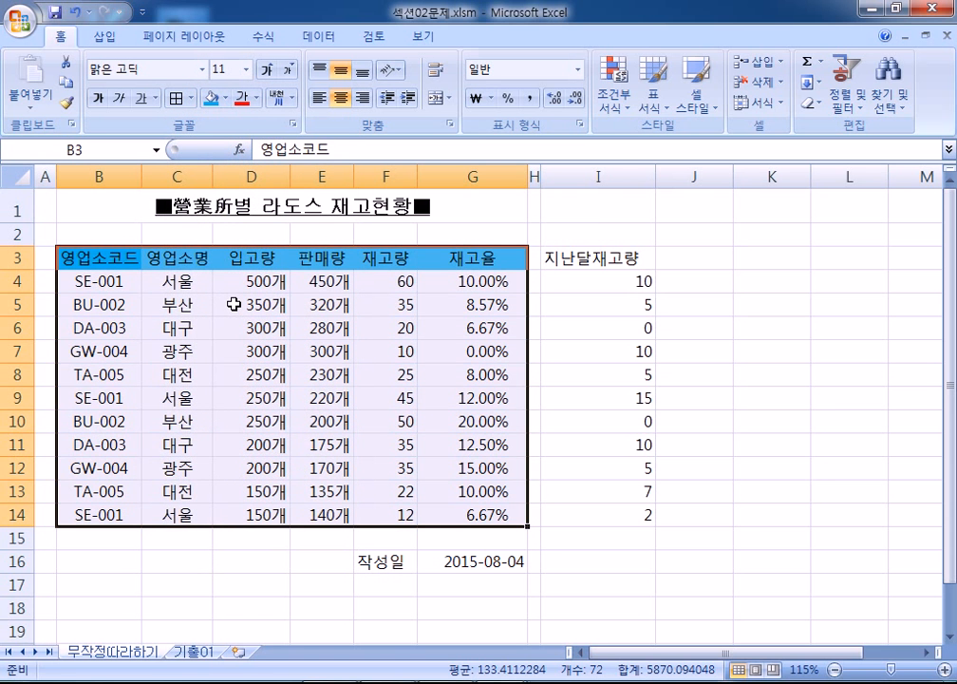
key("ctrl+z")
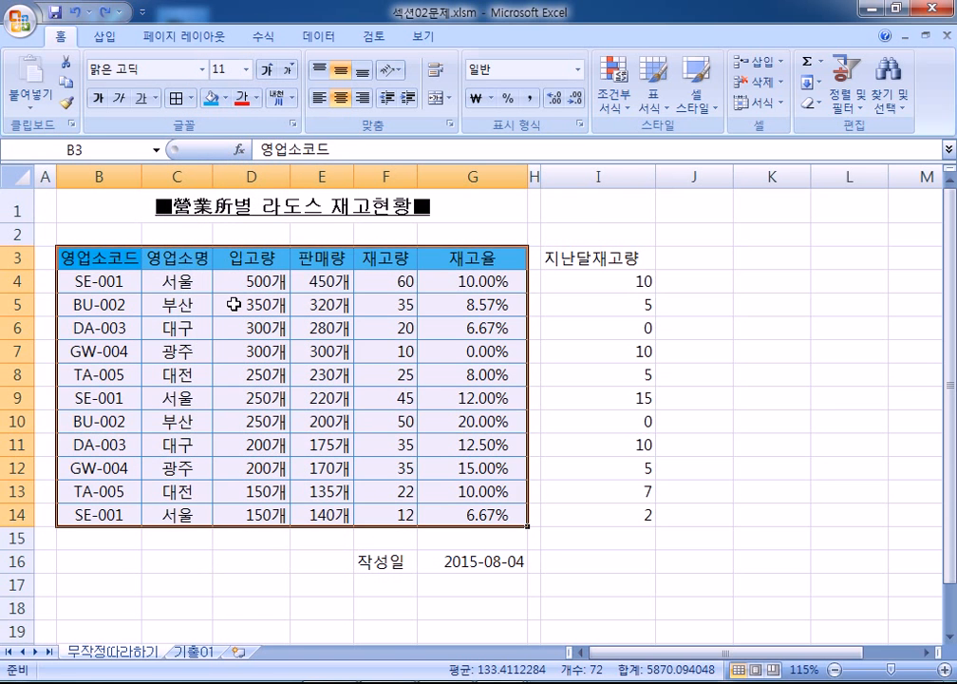
left_click(191, 98)
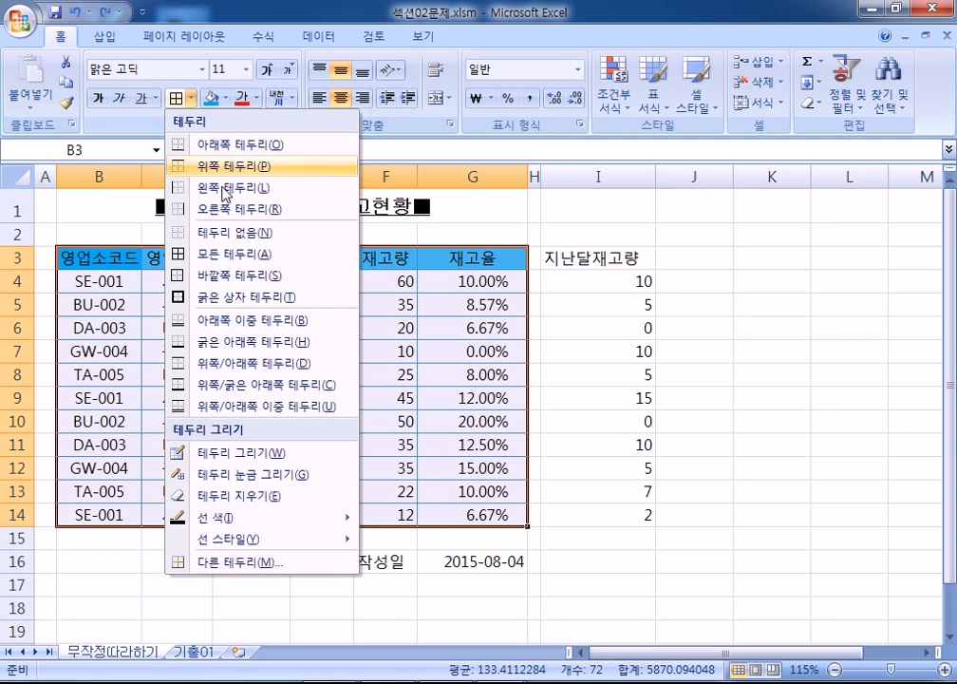
left_click(221, 261)
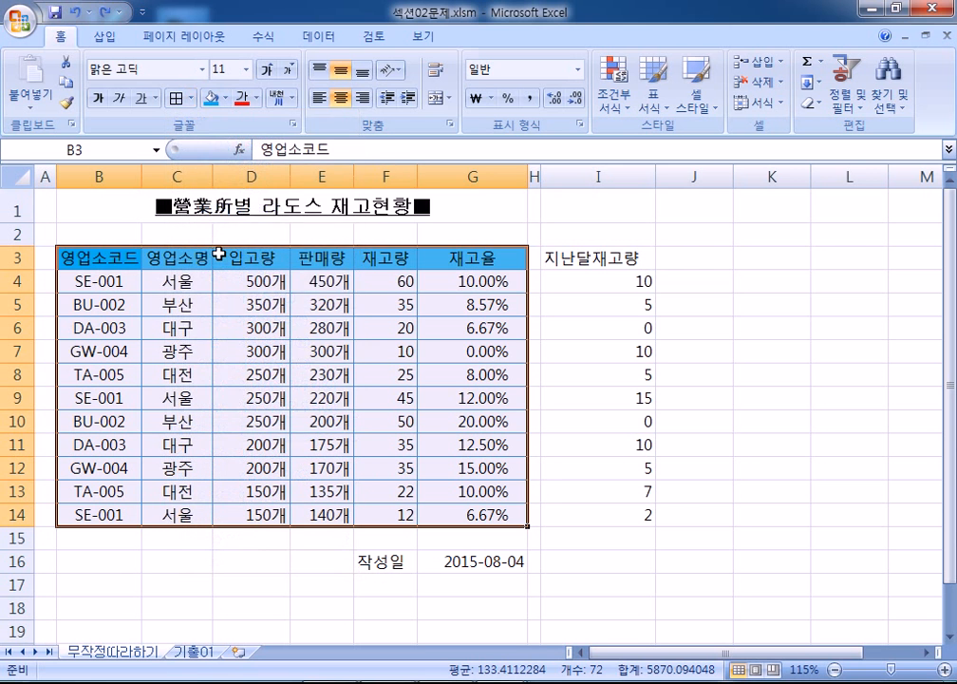
- Try a diagonal border for the table in the 셀 서식 border settings and take it off again
key("ctrl+1")
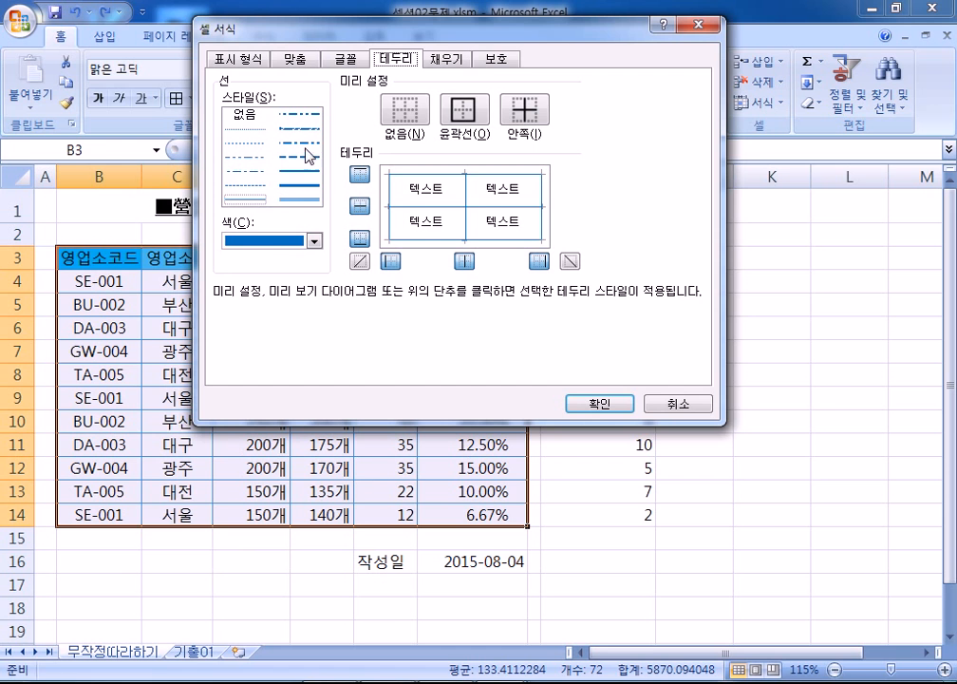
left_click(359, 261)
left_click(360, 263)
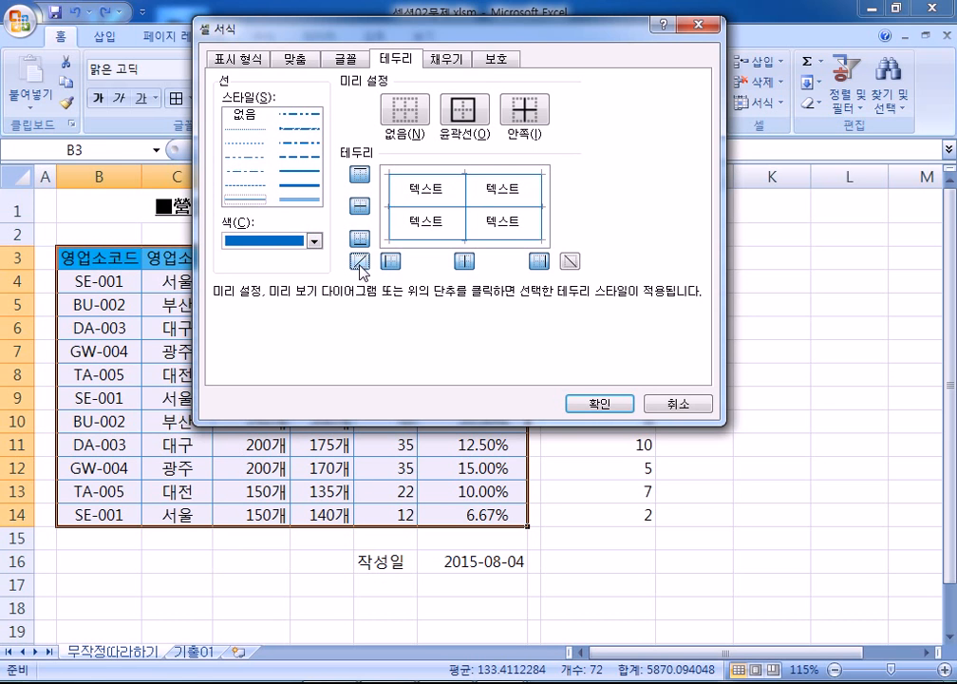
key("Return")
left_click(275, 347)
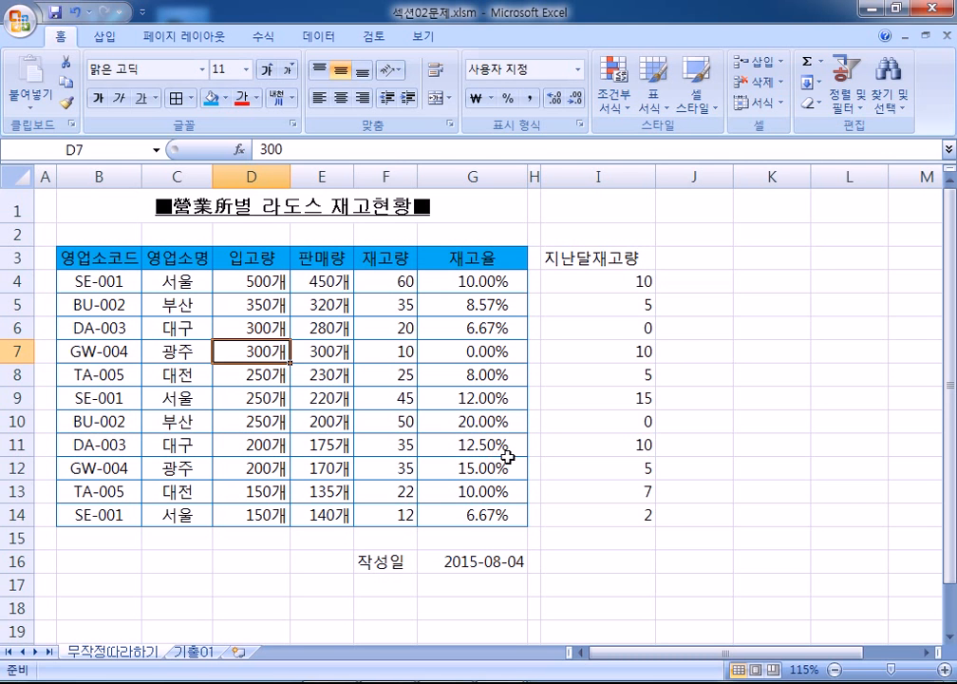
left_click(214, 682)
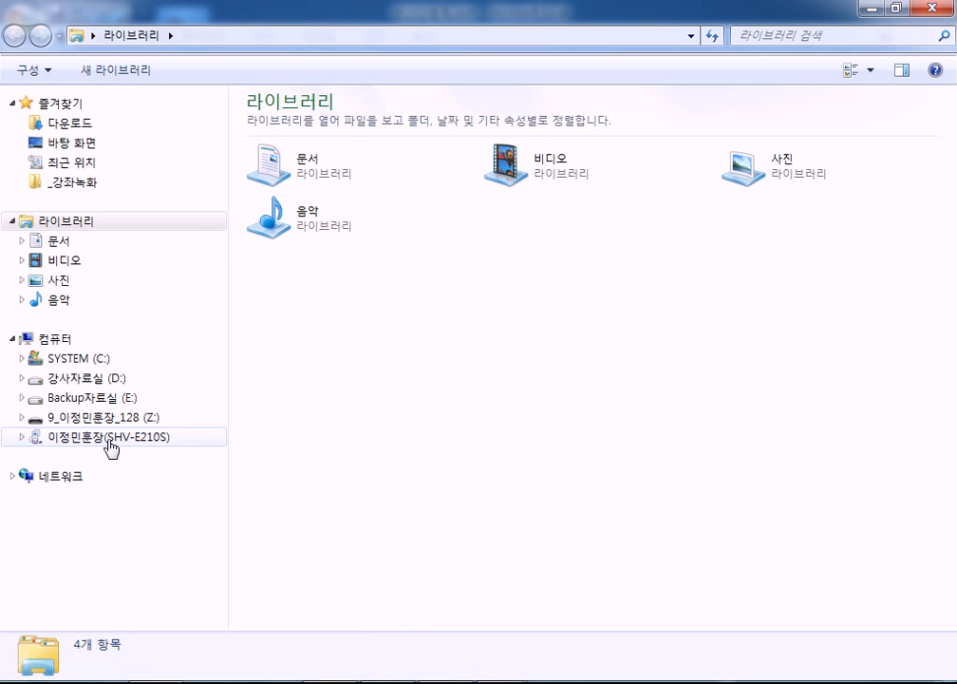
left_click(162, 680)
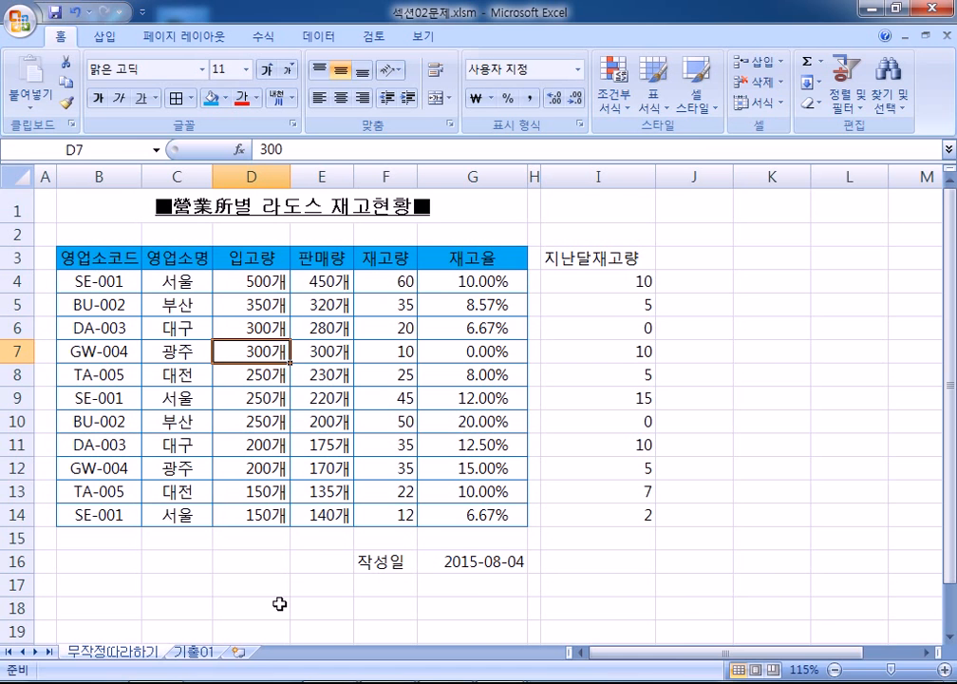